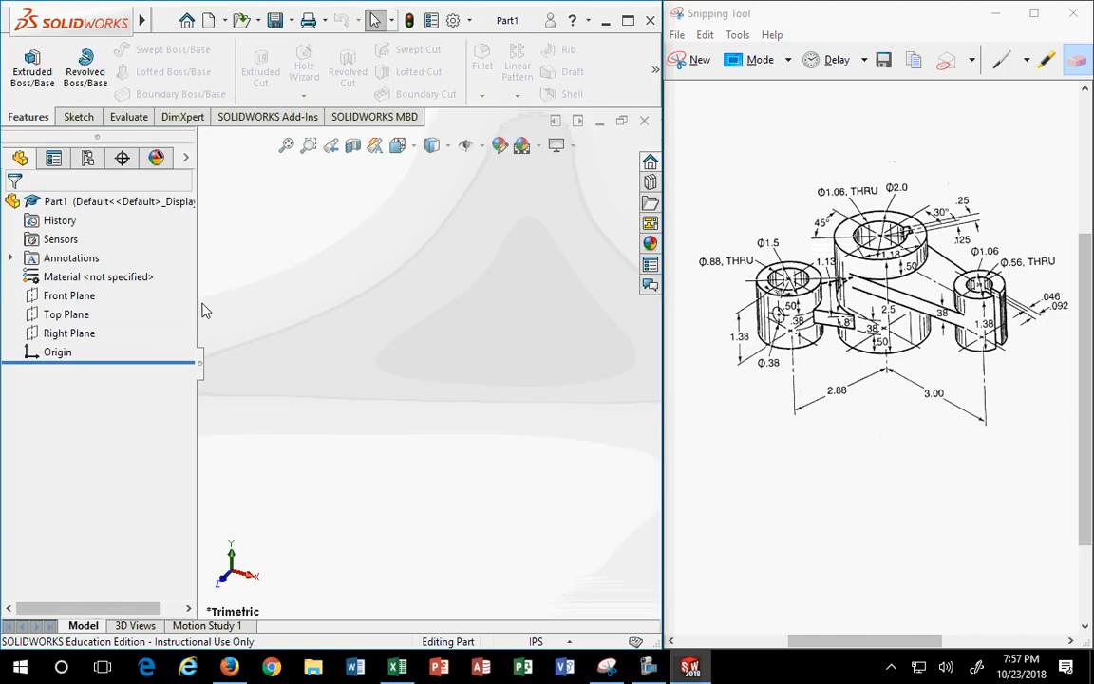
- Show the Front, Top and Right planes and the origin in Part1's graphics area
left_click_drag(195, 306, 135, 306)
left_click(68, 295)
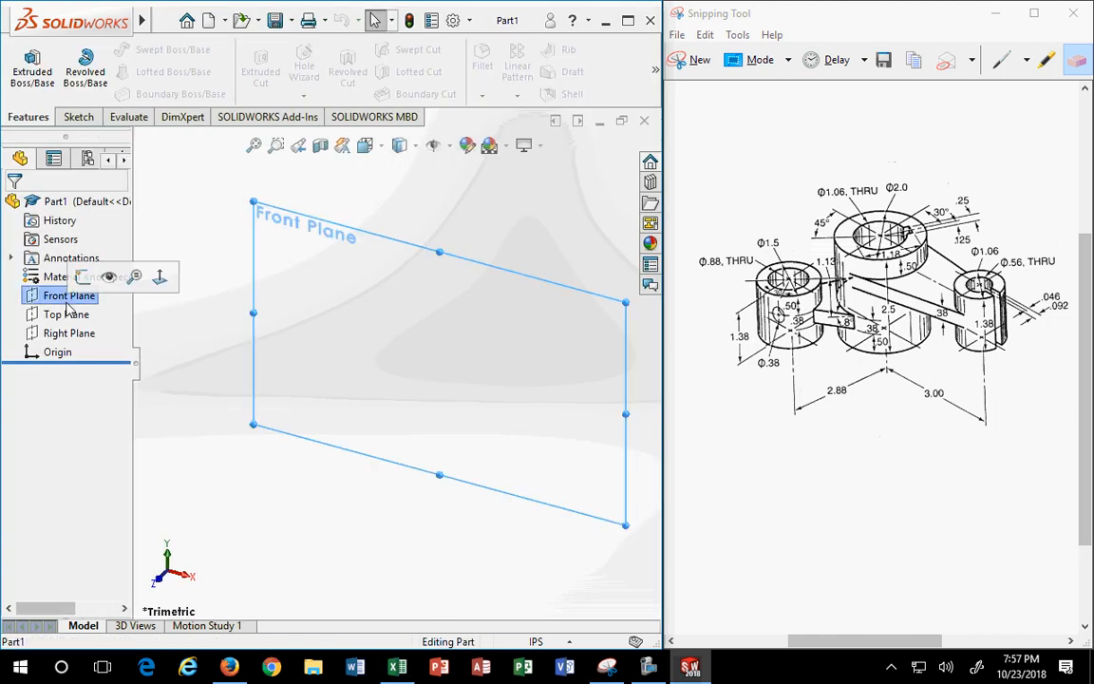
left_click(59, 353, "shift")
right_click(59, 353)
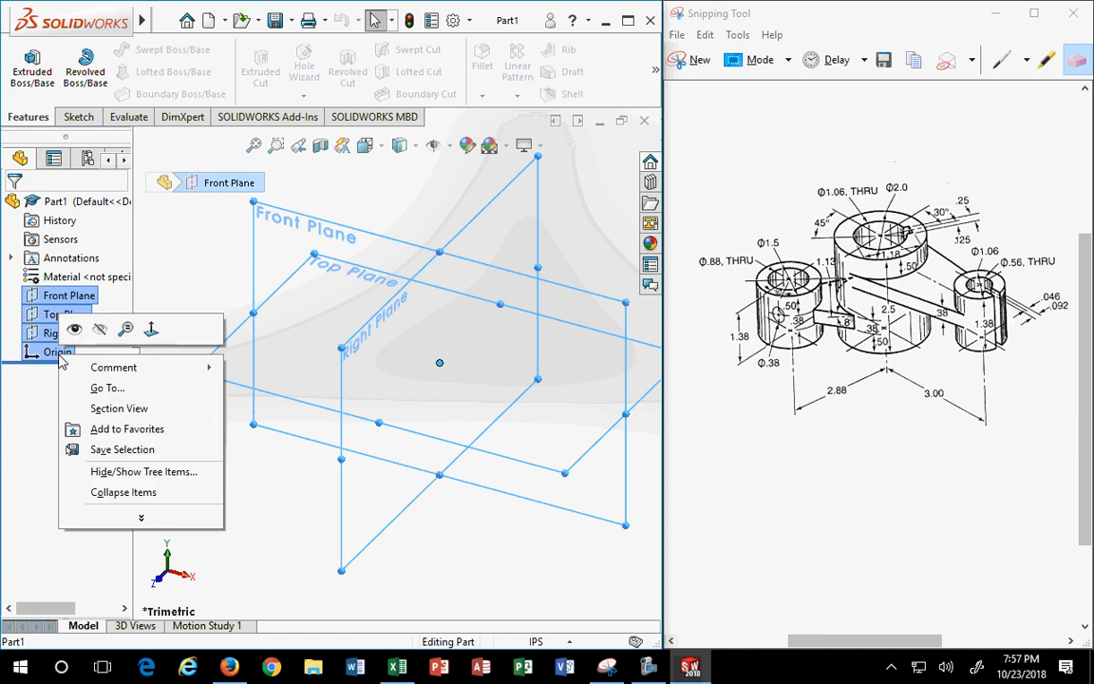
left_click(74, 328)
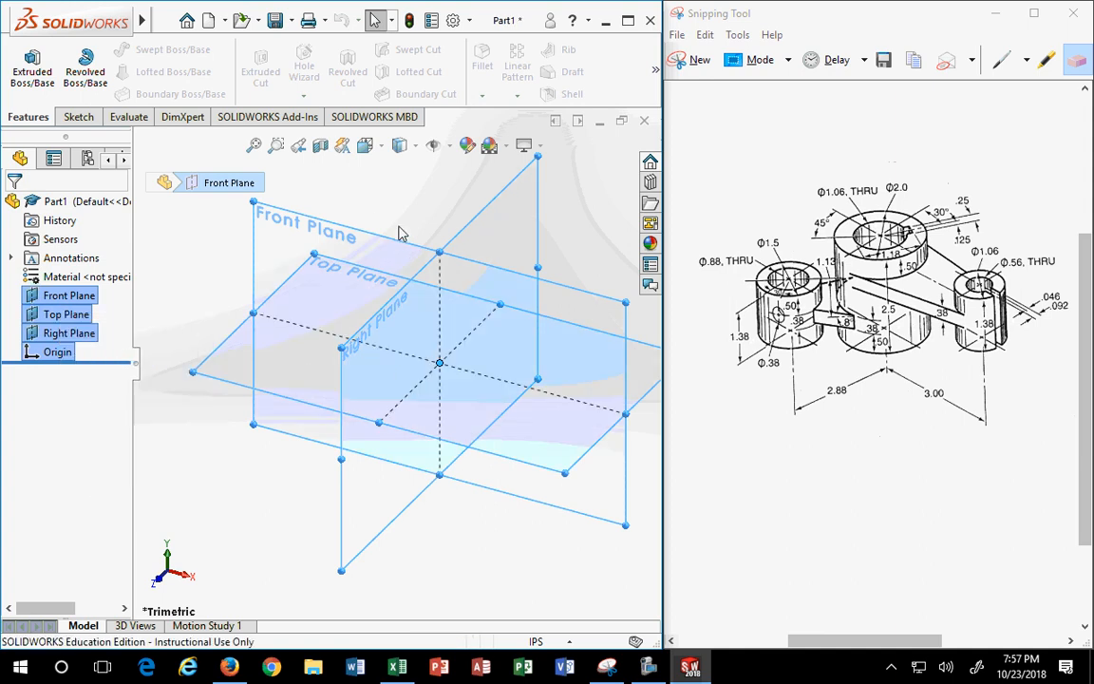
left_click(442, 203)
scroll(444, 203, "down", 1)
scroll(532, 297, "up", 2)
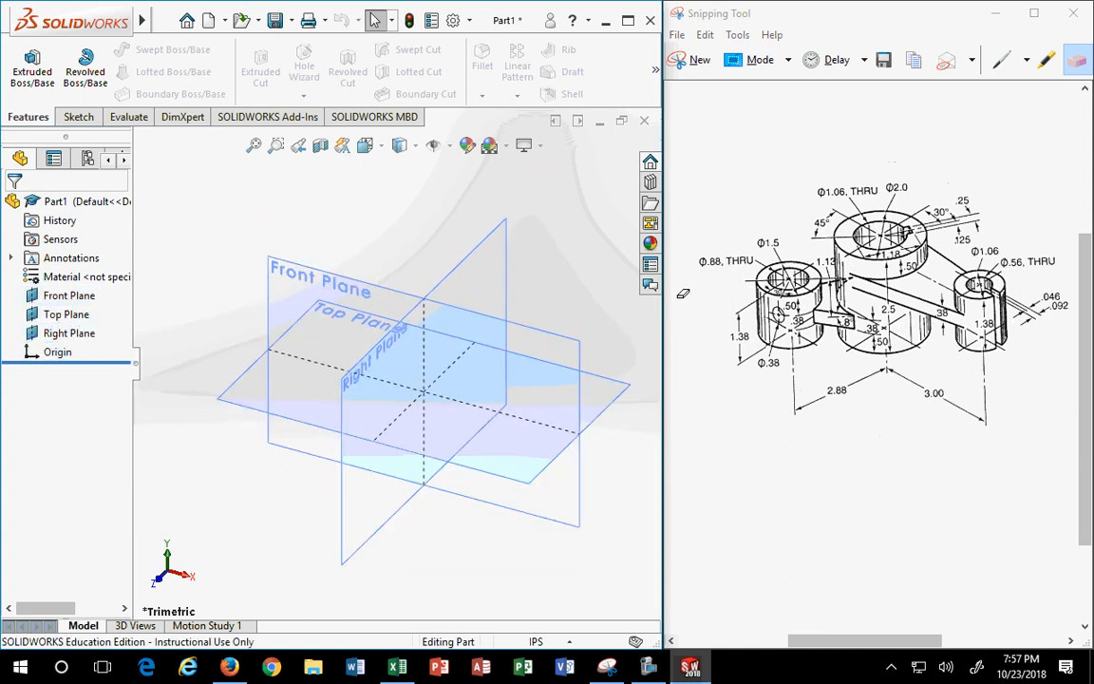
- Highlight the three cylinder rings, the lower base and the right connecting arm in yellow on the drawing
left_click(1045, 55)
mouse_move(908, 223)
left_mouse_down()
mouse_move(867, 214)
mouse_move(855, 248)
mouse_move(918, 243)
mouse_move(900, 223)
left_mouse_up()
mouse_move(796, 263)
left_mouse_down()
mouse_move(778, 274)
mouse_move(803, 271)
left_mouse_up()
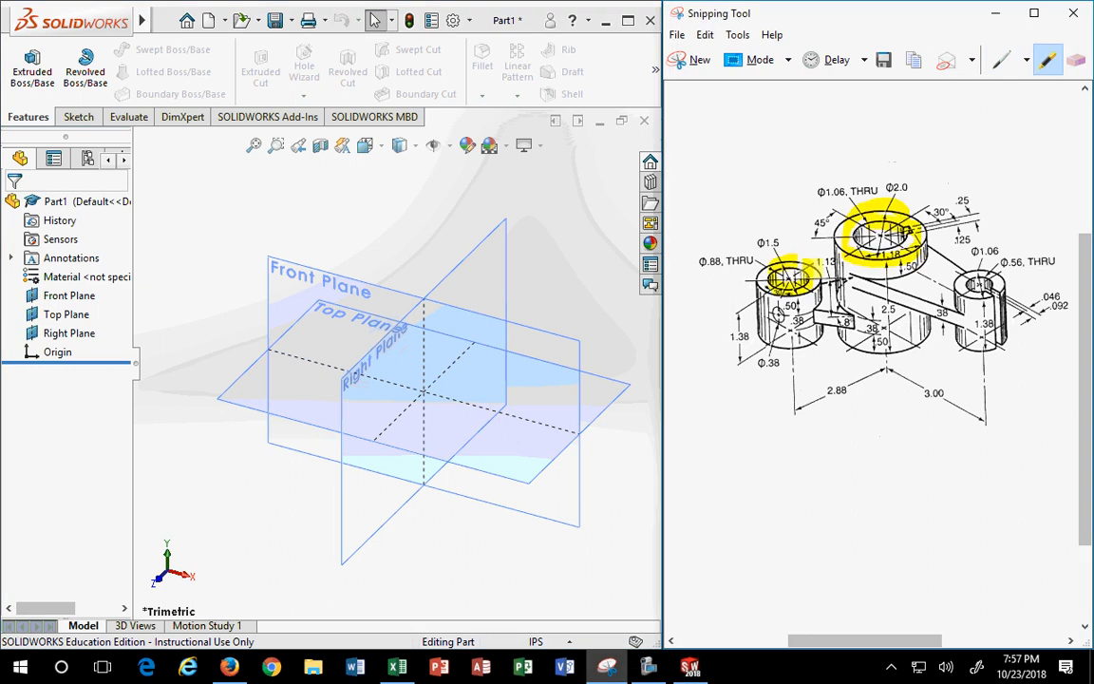
mouse_move(992, 277)
left_mouse_down()
mouse_move(971, 286)
mouse_move(993, 280)
left_mouse_up()
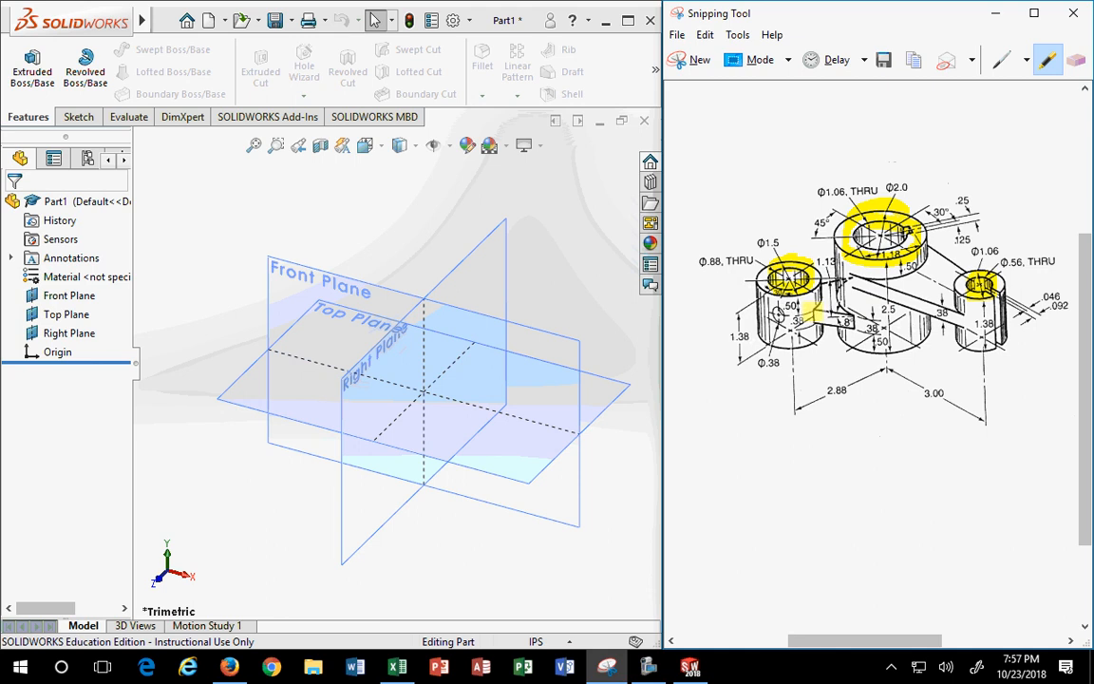
mouse_move(777, 350)
left_mouse_down()
mouse_move(914, 350)
mouse_move(833, 353)
left_mouse_up()
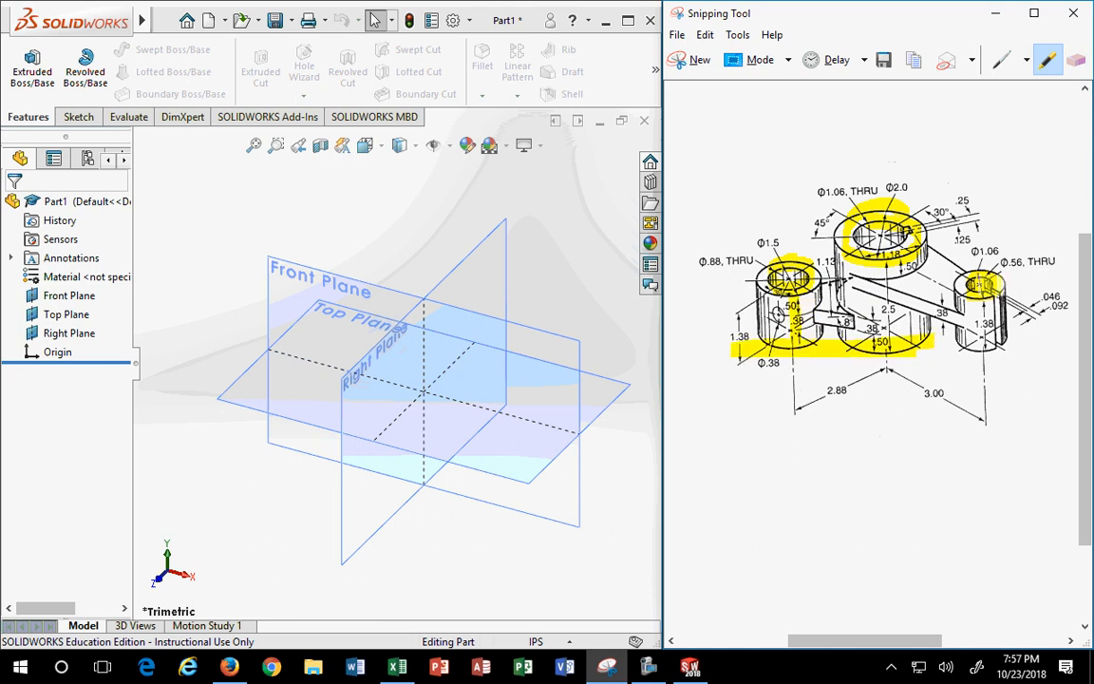
mouse_move(1000, 289)
left_mouse_down()
mouse_move(872, 247)
mouse_move(1001, 280)
mouse_move(893, 236)
left_mouse_up()
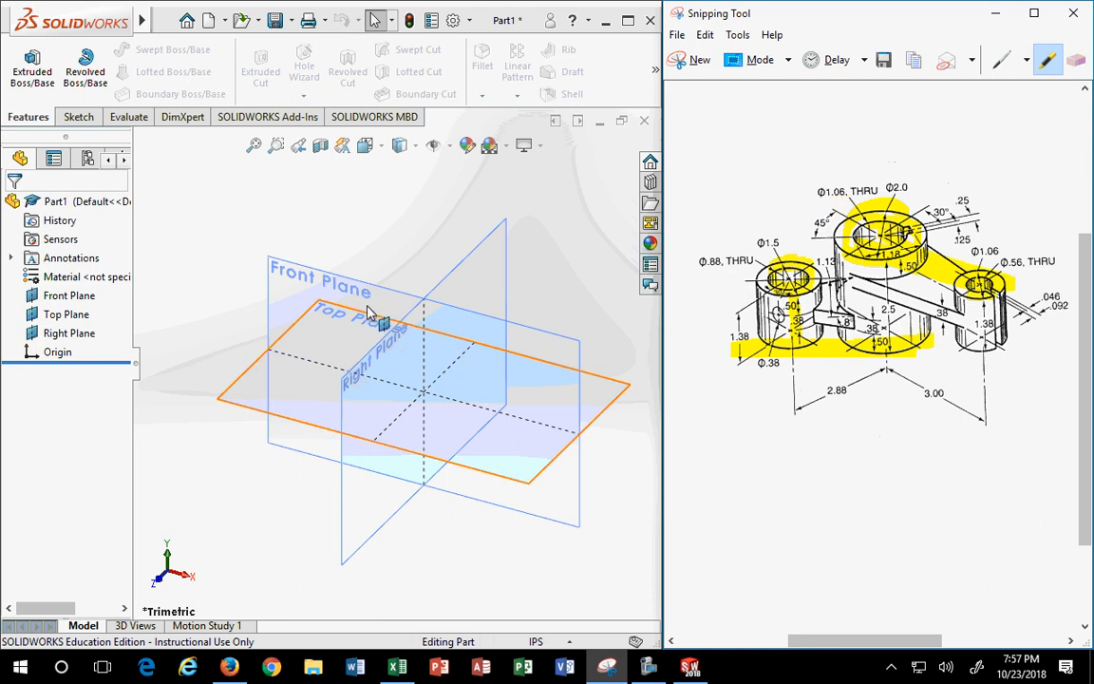
- Start a sketch on the Top Plane and draw a circle centred on the origin
left_click(270, 415)
left_click(226, 402)
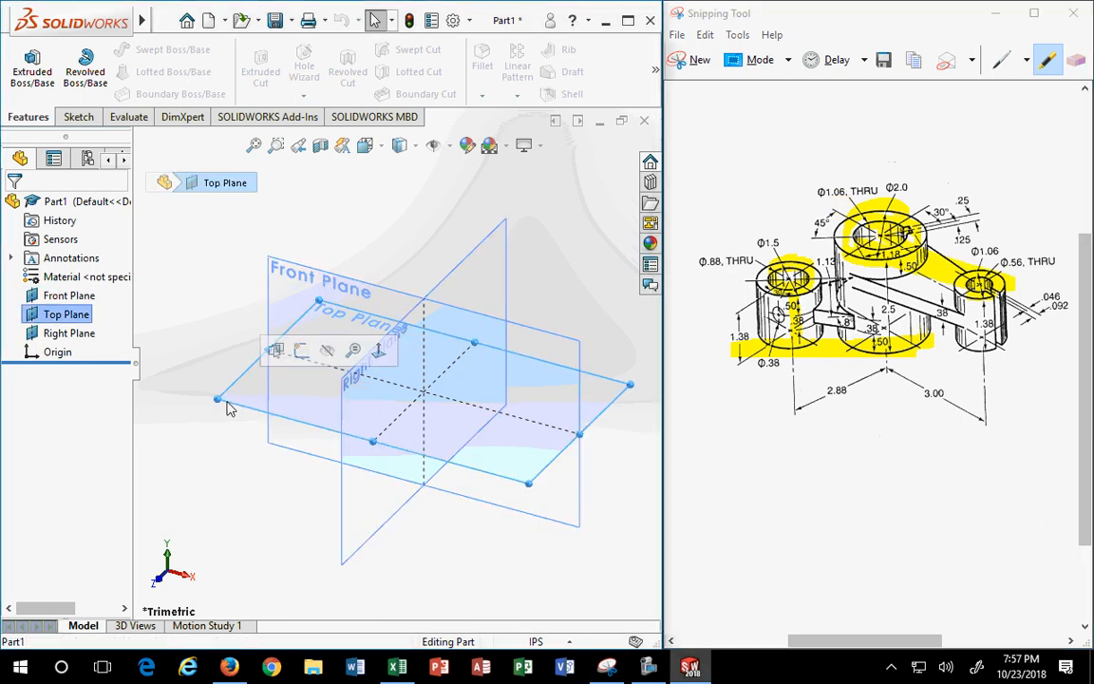
left_click(301, 351)
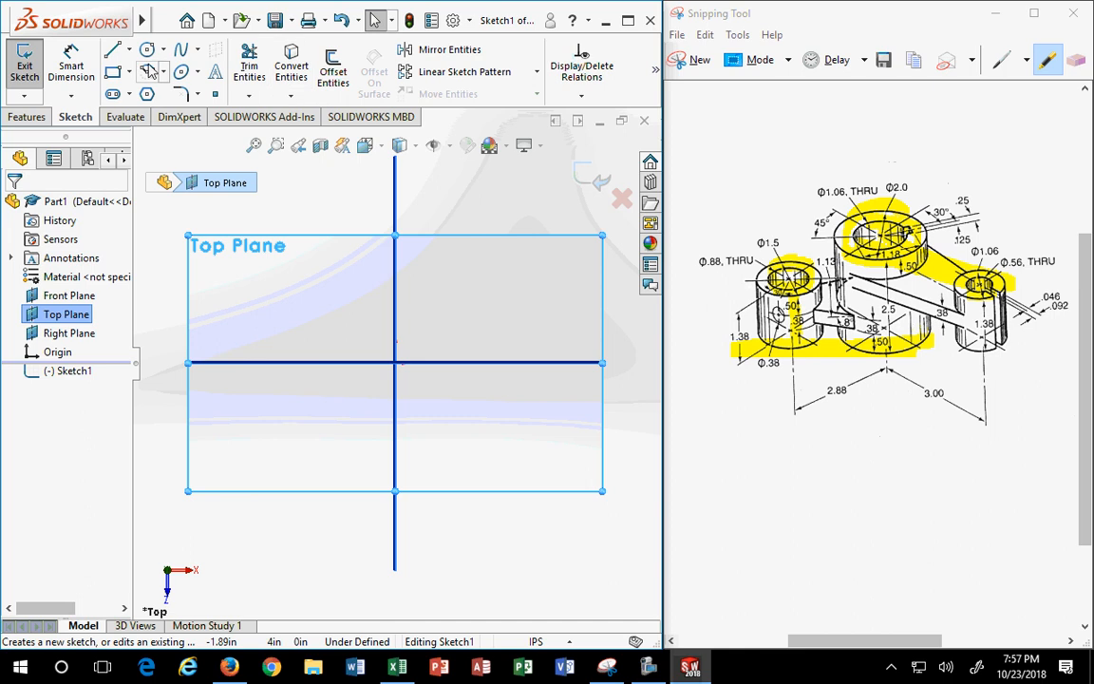
left_click(148, 49)
left_click(395, 364)
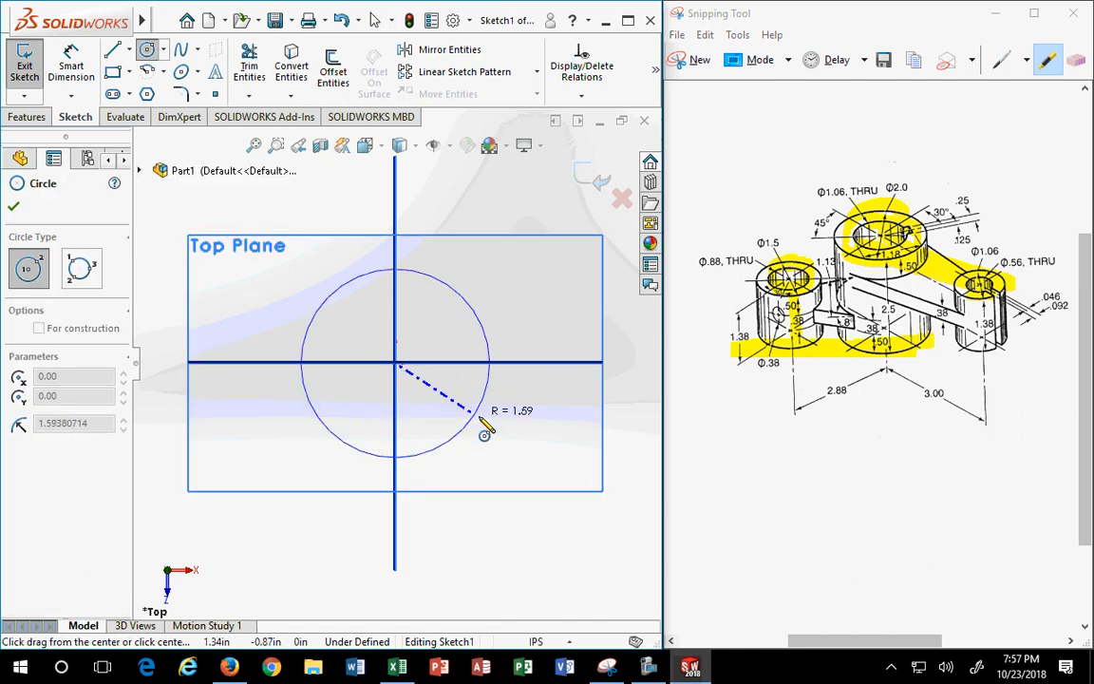
left_click(488, 429)
- Dimension the circle's diameter to 2.00 in and exit Sketch1
left_click(72, 64)
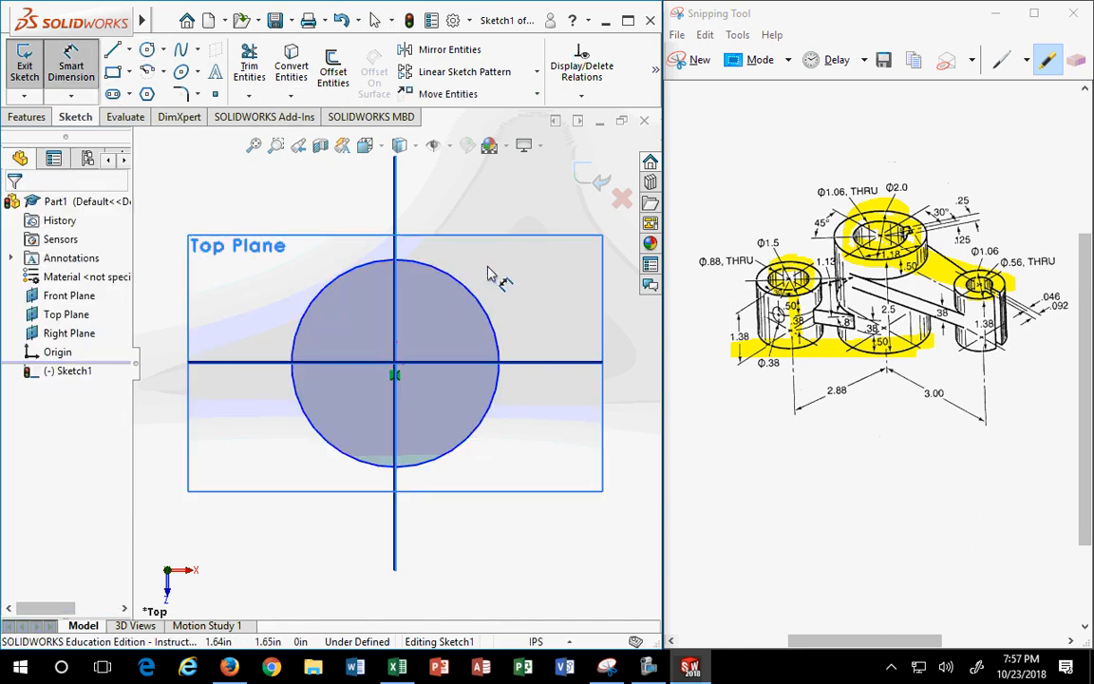
left_click(478, 286)
left_click(548, 232)
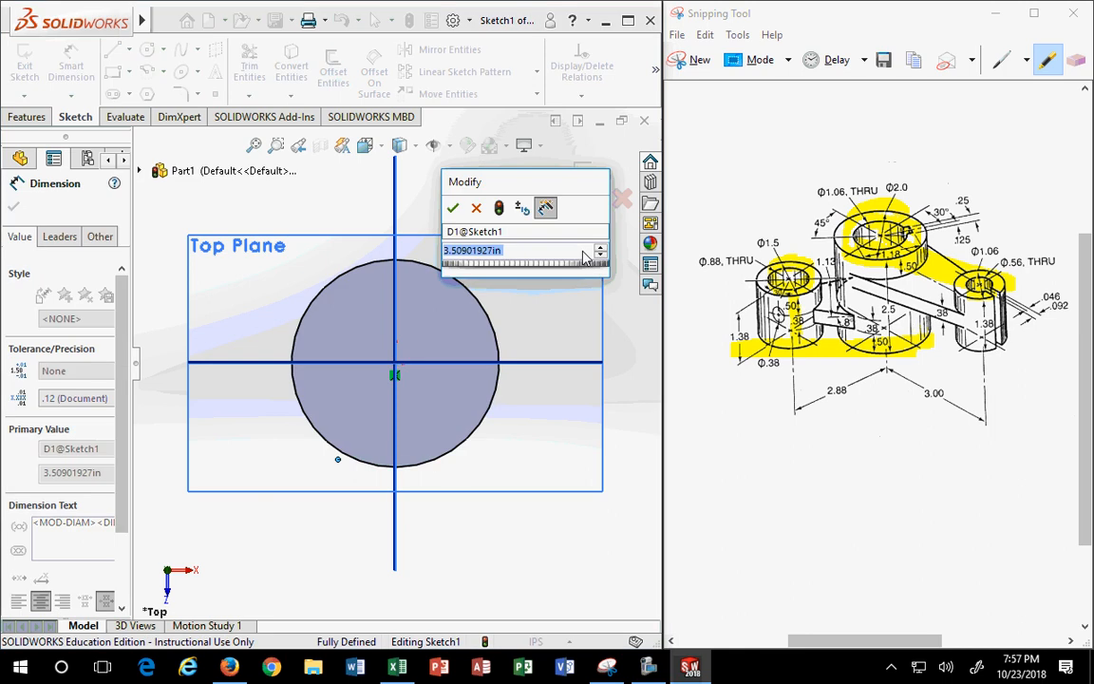
type("2")
key("Return")
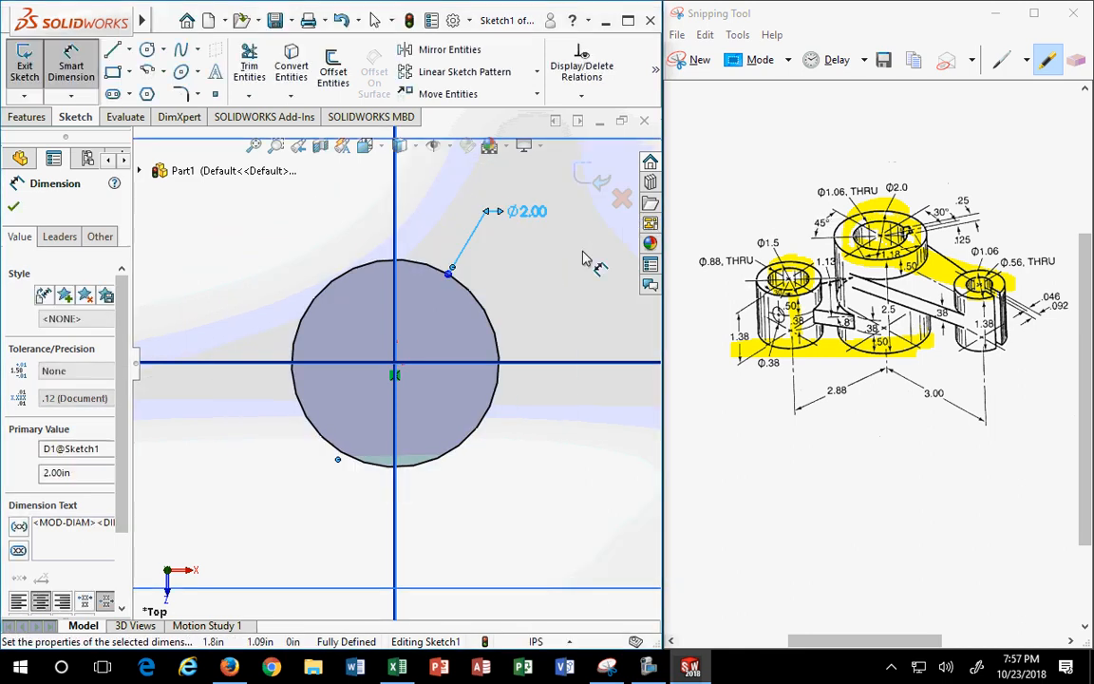
left_click(598, 185)
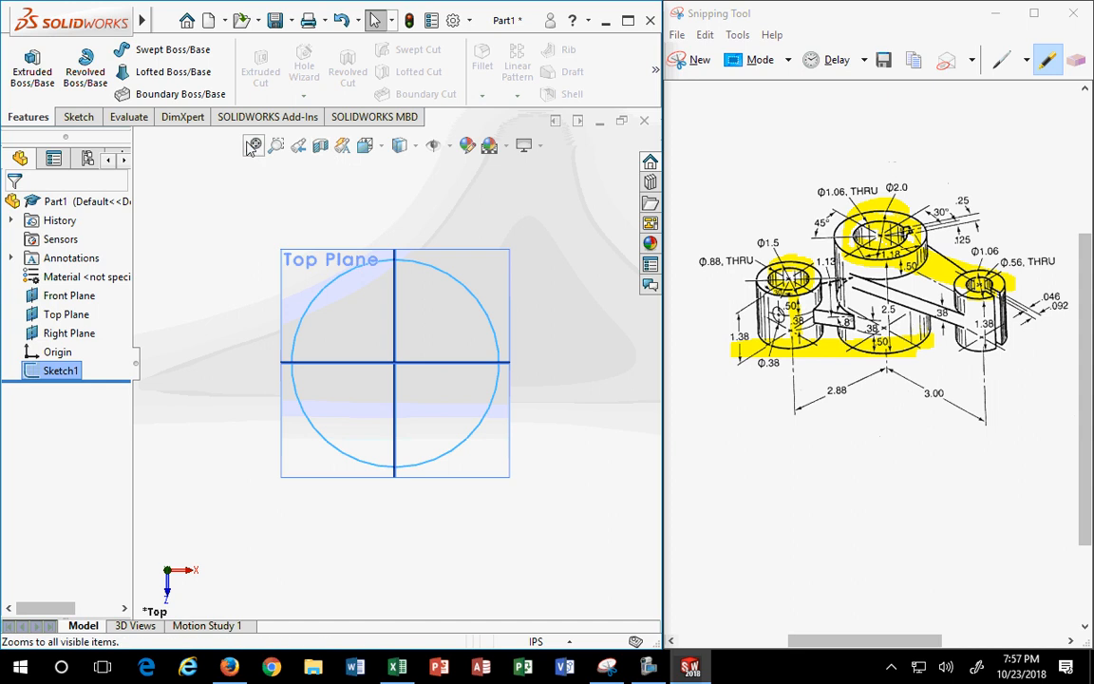
- Extrude Sketch1 to a blind depth of 2.5 in, forming the Ø2.00 cylinder Boss-Extrude1
left_click(33, 68)
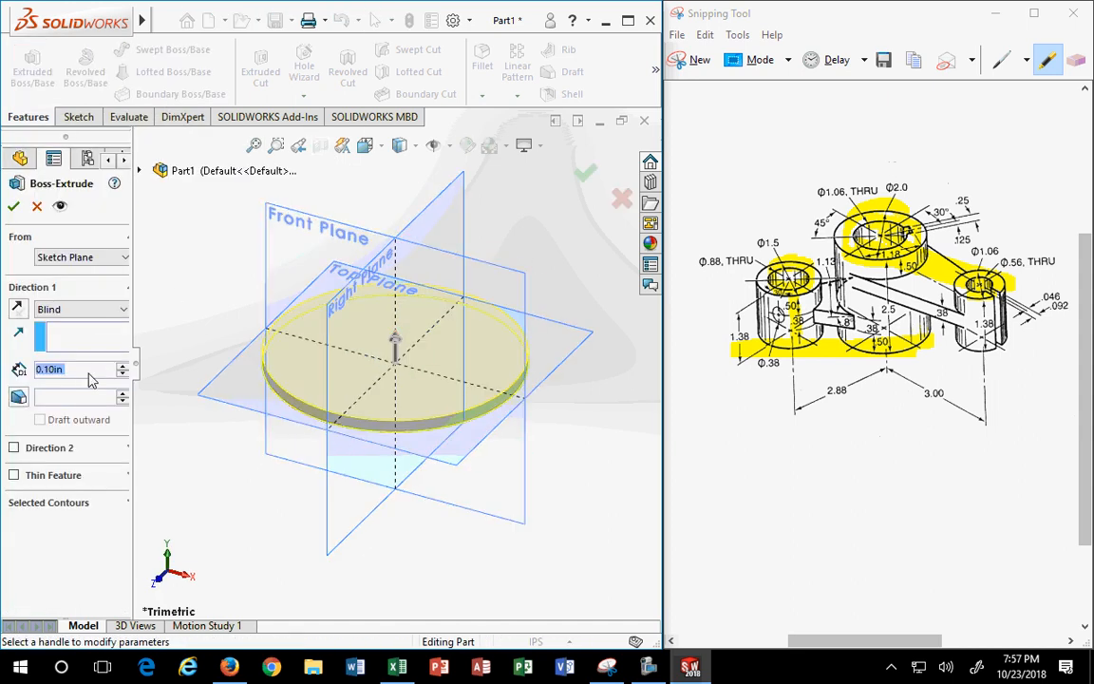
type("2.5")
key("Return")
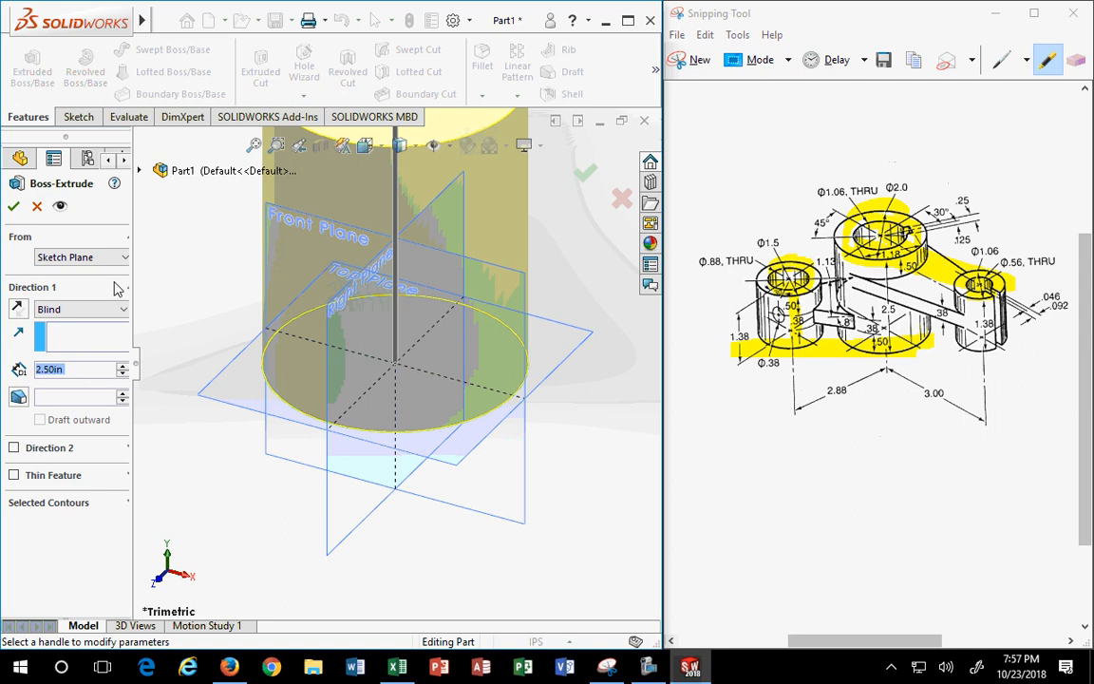
scroll(401, 420, "up", 2)
left_click(584, 172)
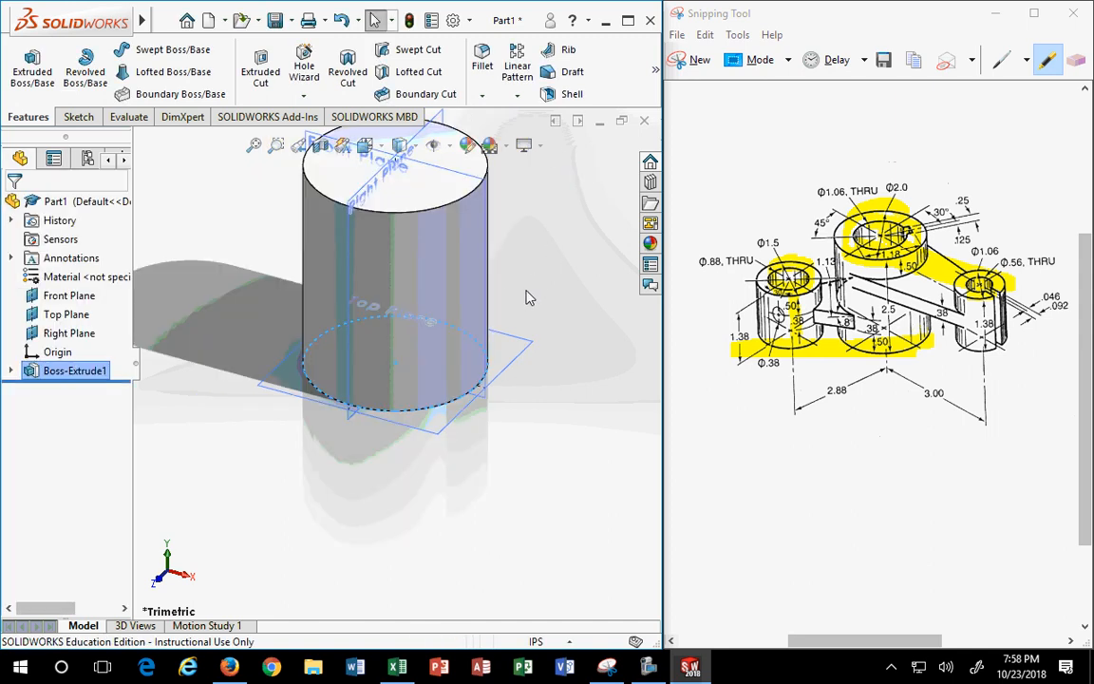
scroll(527, 296, "up", 2)
- Sketch on the cylinder's top face in Top view, drawing a small circle to the right
left_click(446, 222)
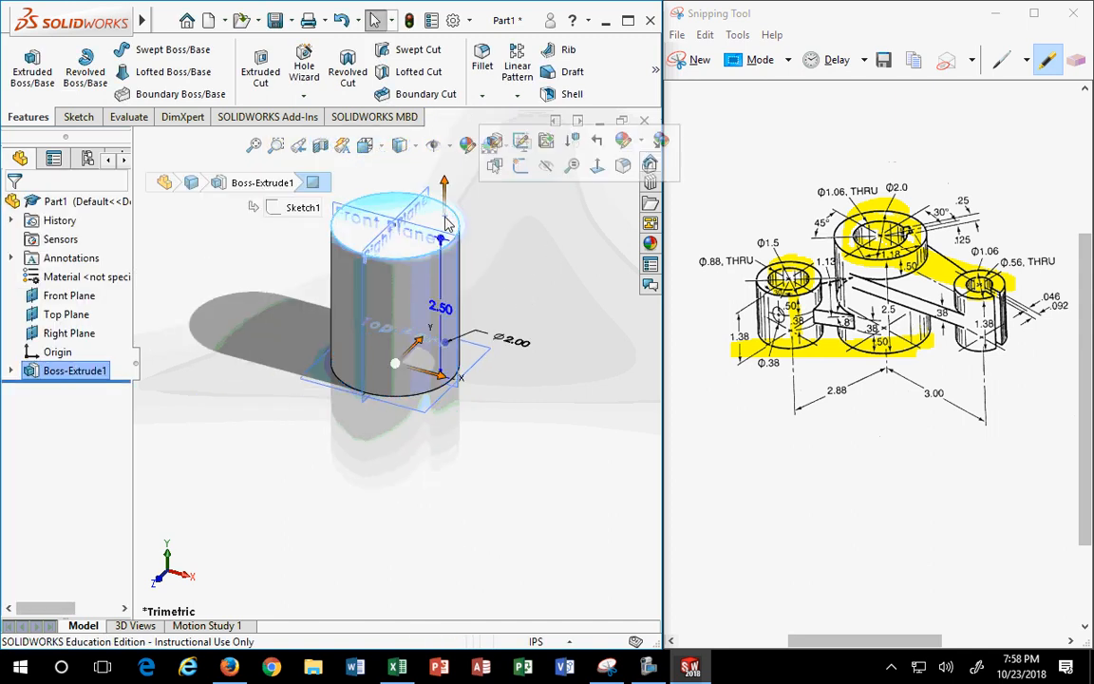
left_click(523, 174)
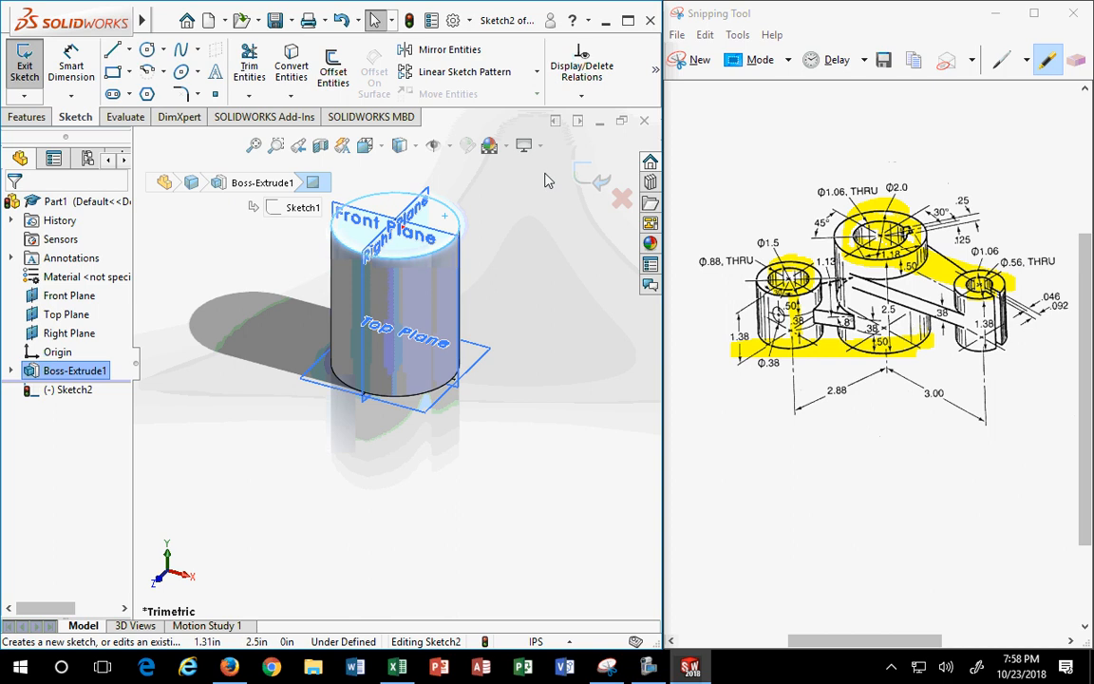
left_click(366, 146)
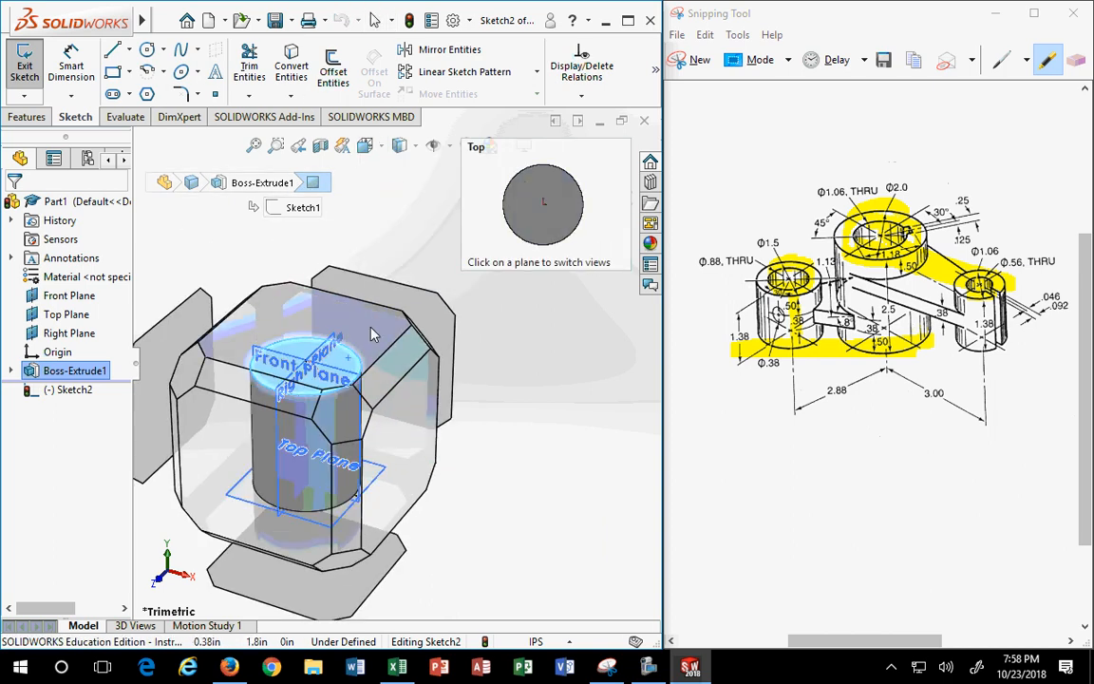
left_click(372, 335)
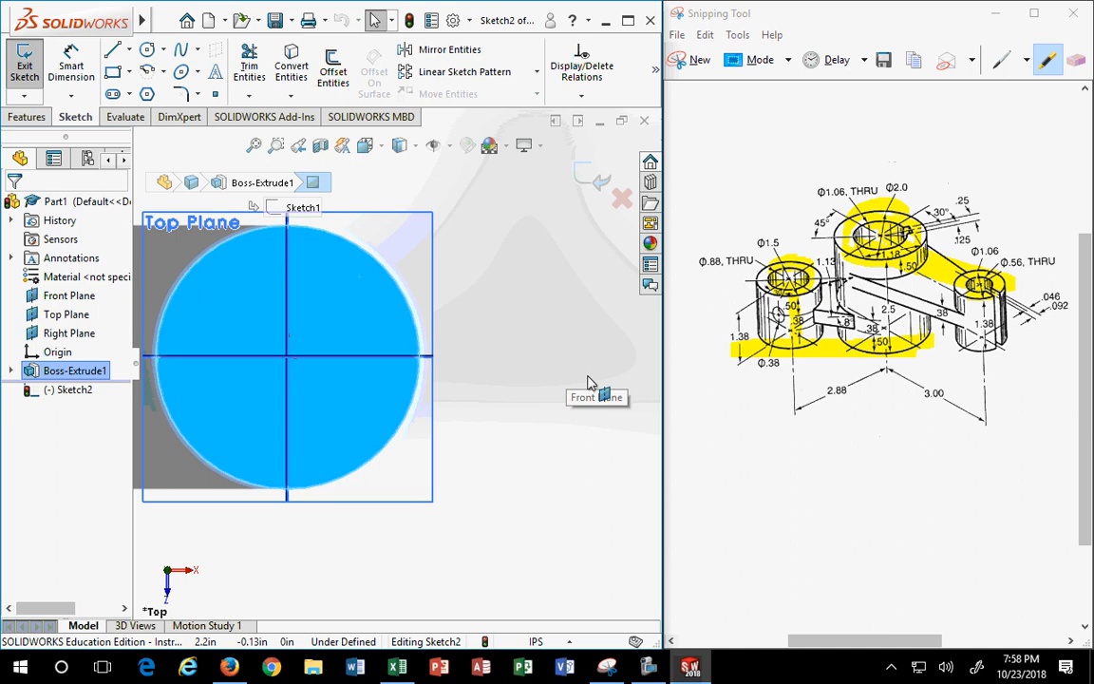
left_click(147, 48)
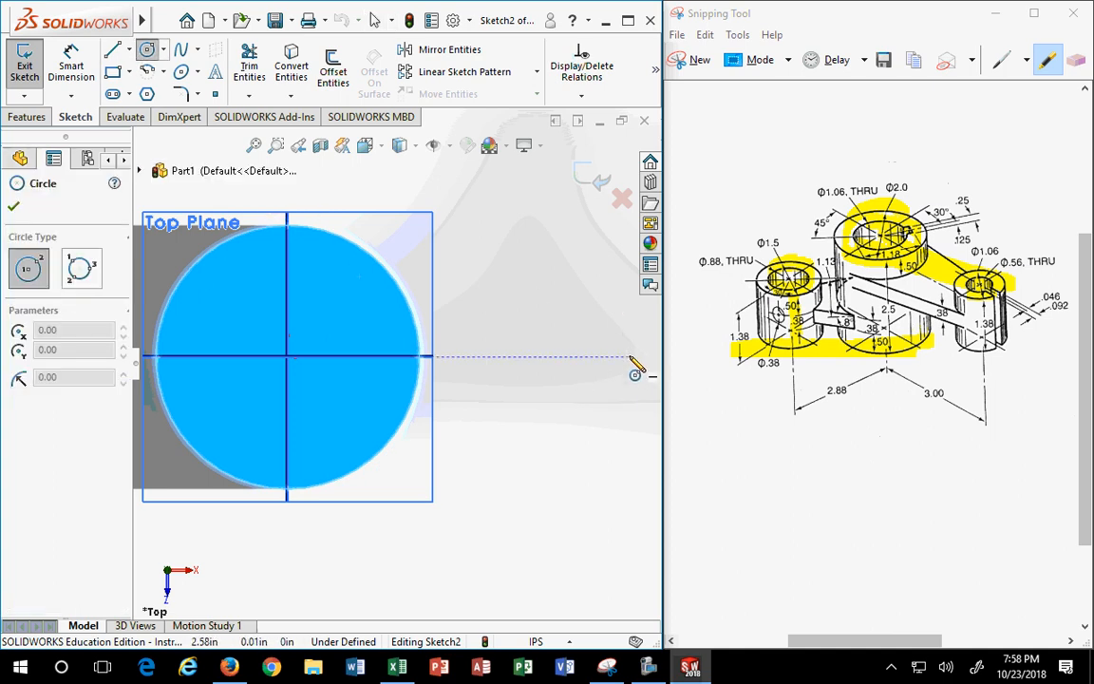
left_click(628, 359)
left_click(627, 419)
key("z")
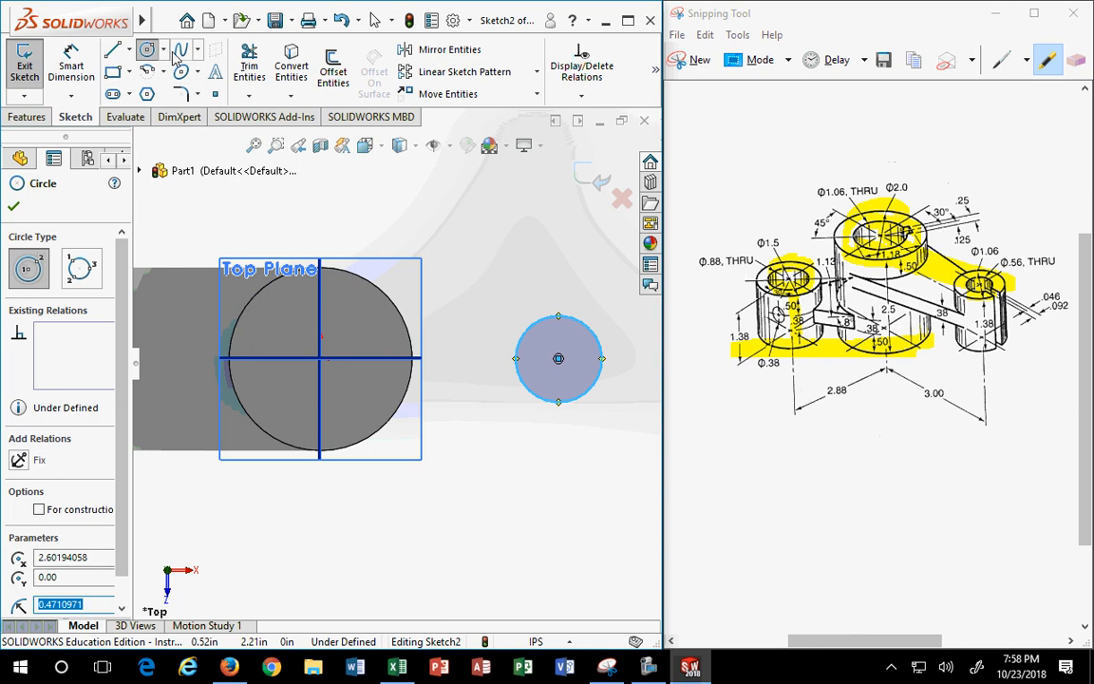
- Draw a horizontal centerline from the cylinder's centre to the small circle's centre
left_click(129, 50)
left_click(142, 90)
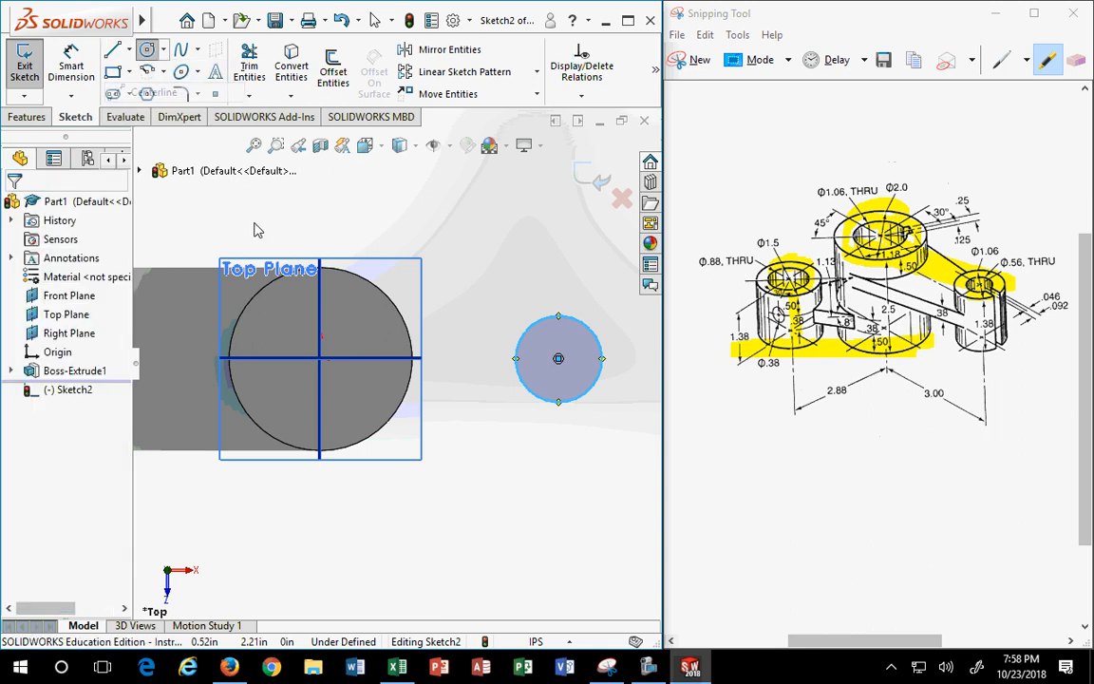
left_click(321, 358)
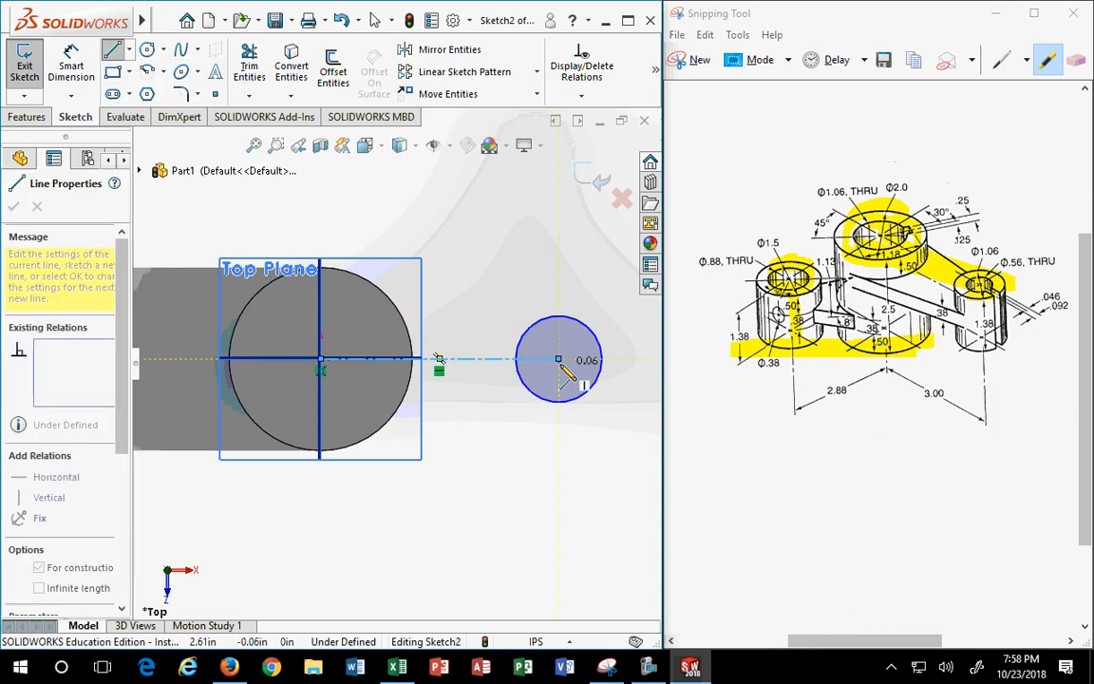
left_click(559, 360)
key("Escape")
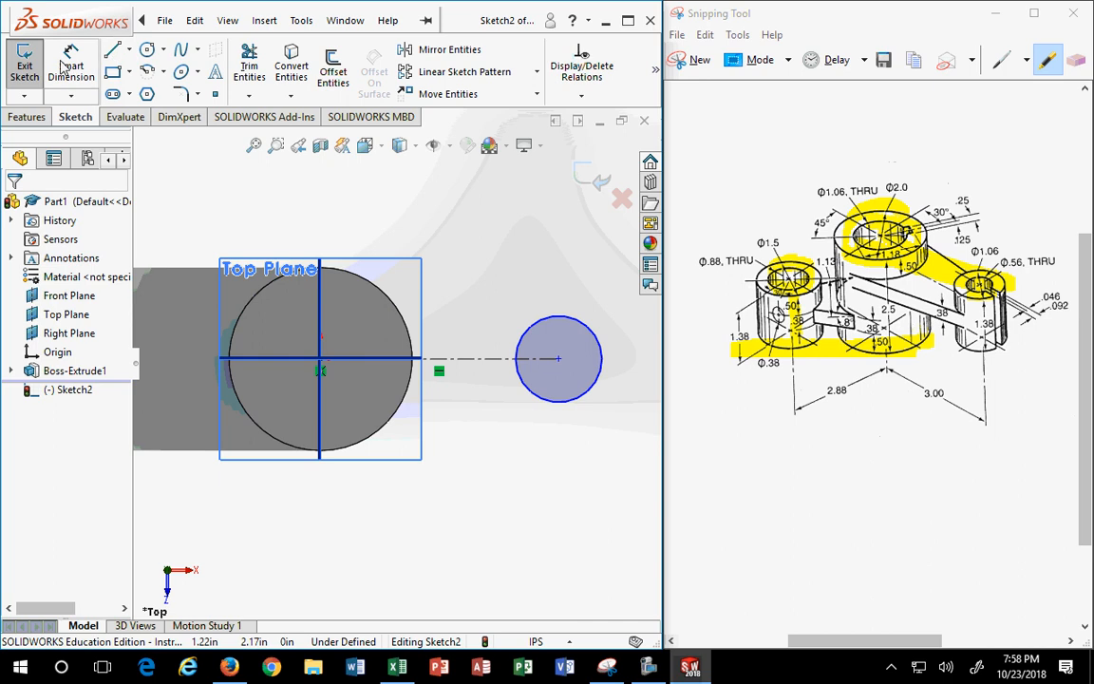
- Dimension the distance between the two circle centres to 3.00 in
left_click(71, 67)
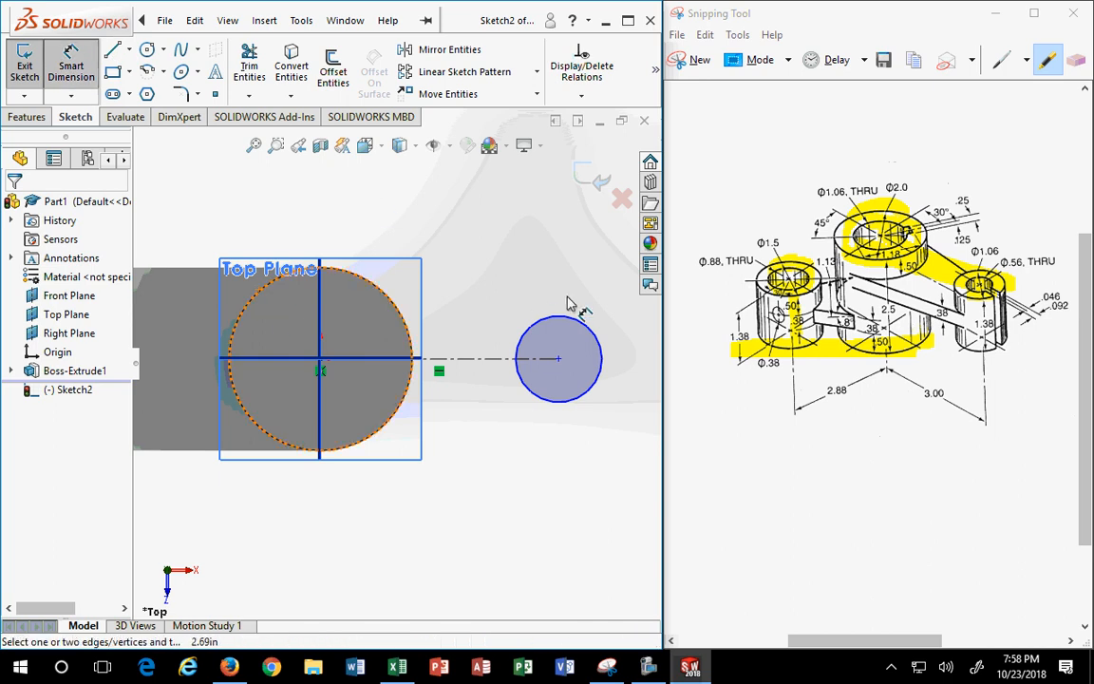
left_click(563, 327)
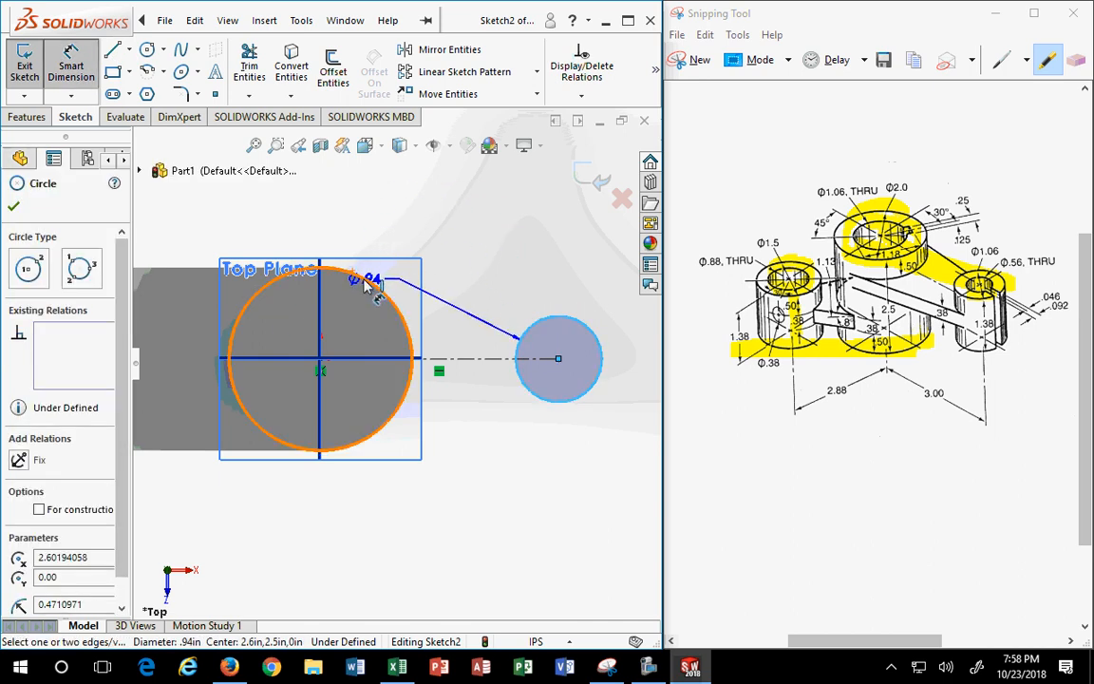
left_click(356, 275)
left_click(446, 190)
type("3")
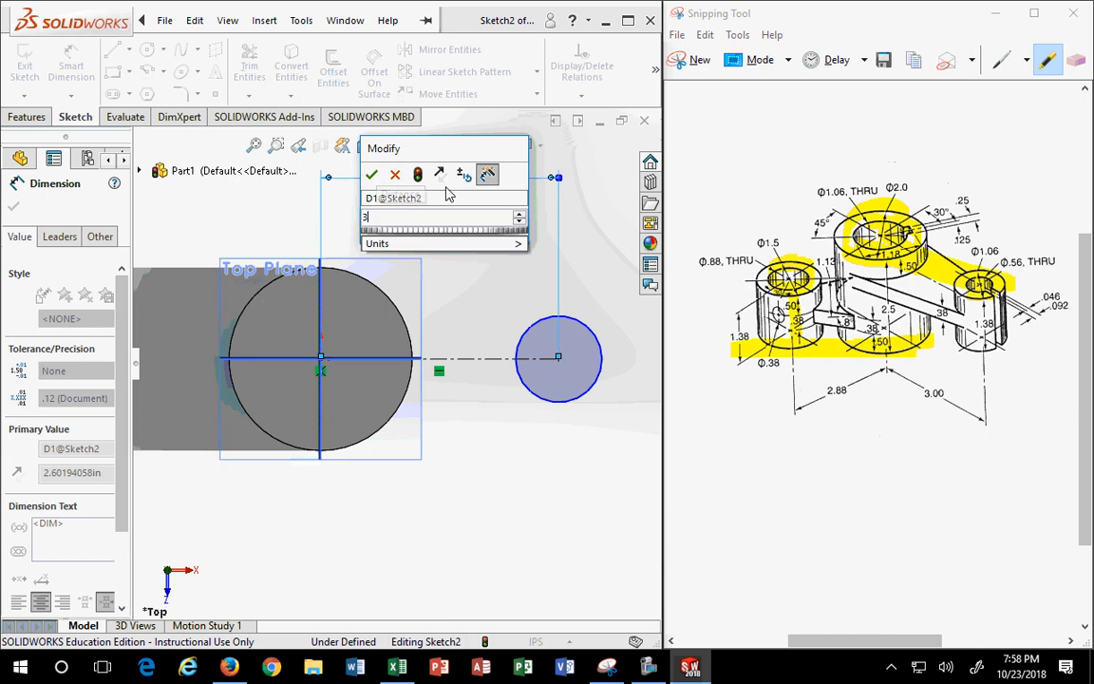
key("Return")
- Add a diameter dimension to the small circle and enter 1.0625
left_click(586, 398)
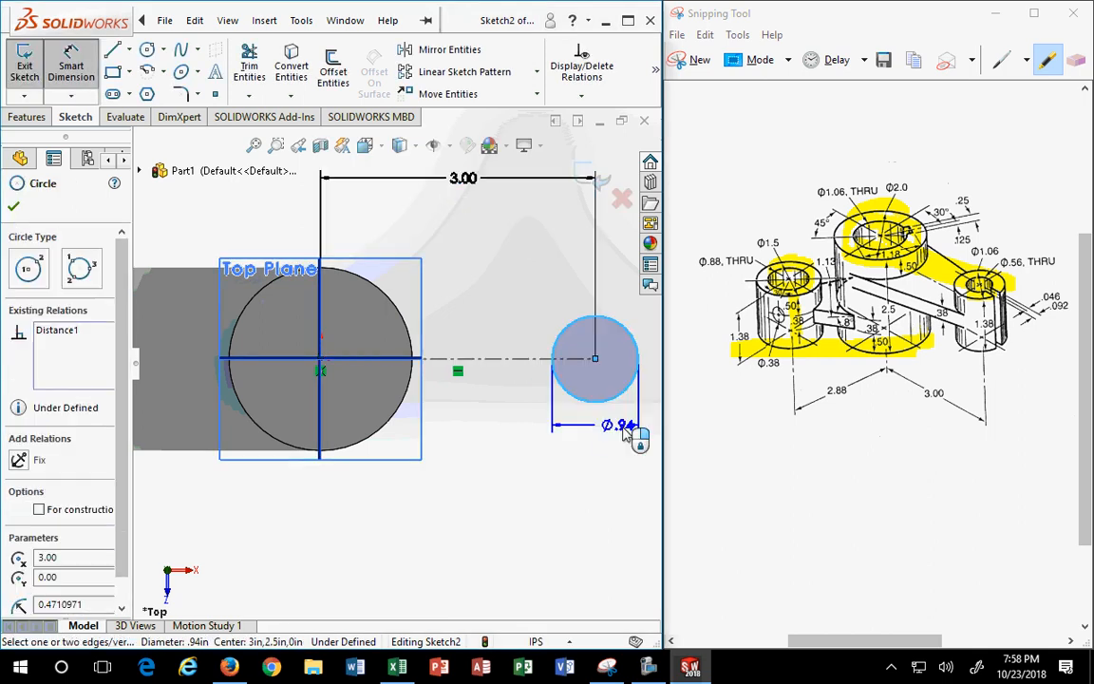
scroll(647, 446, "up", 2)
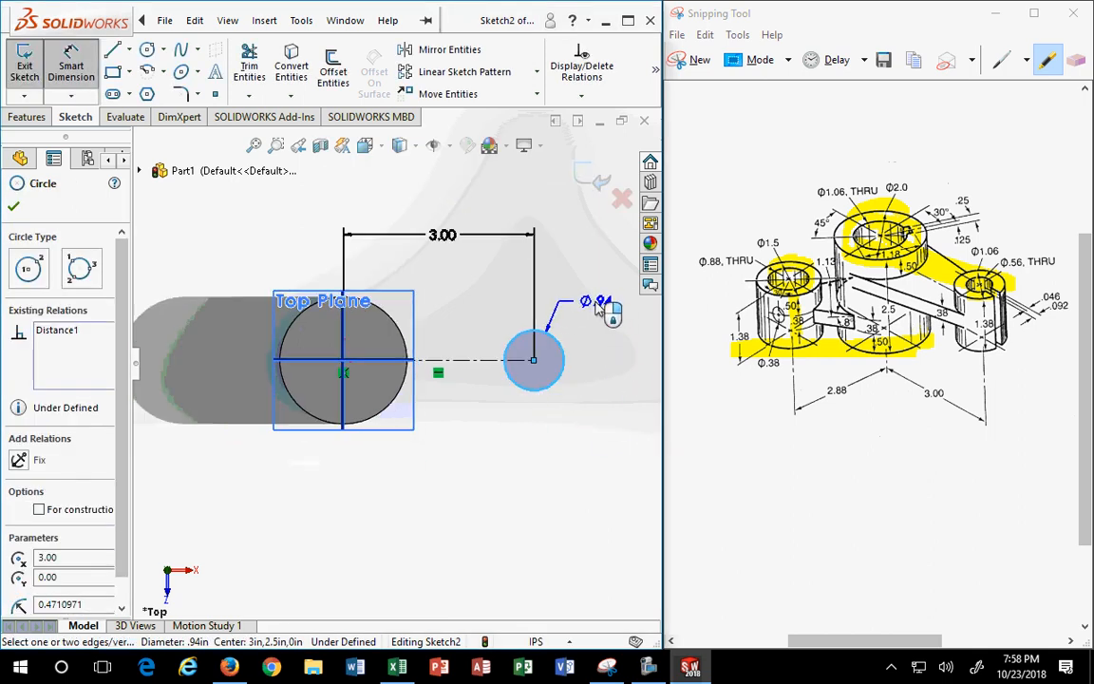
left_click(606, 306)
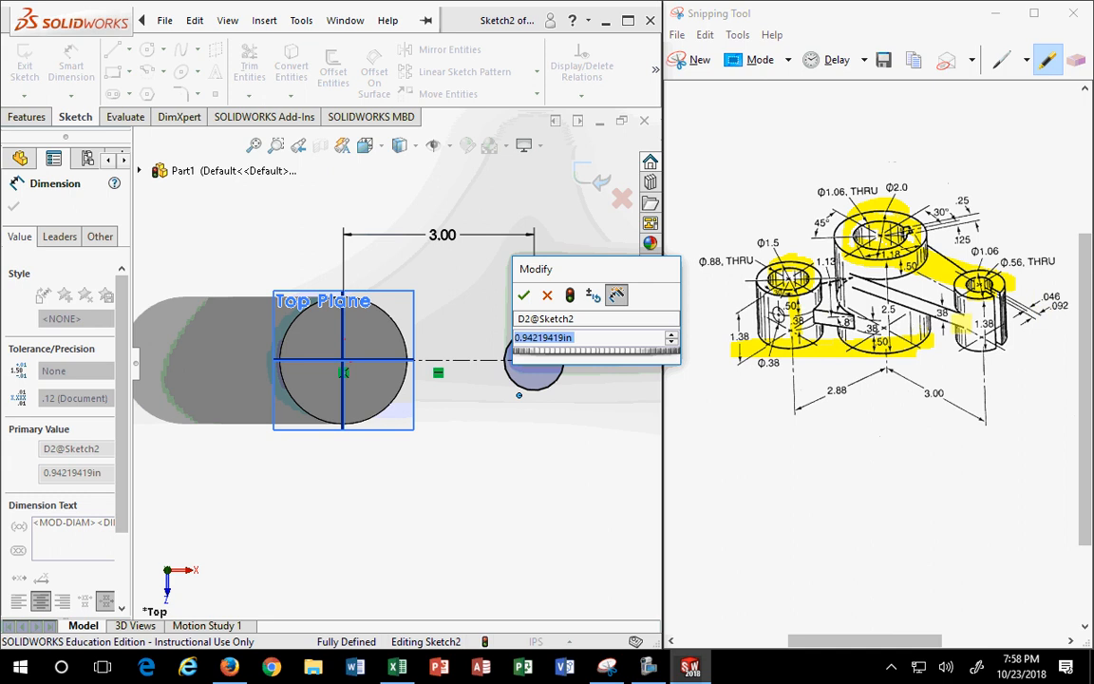
type("1.062")
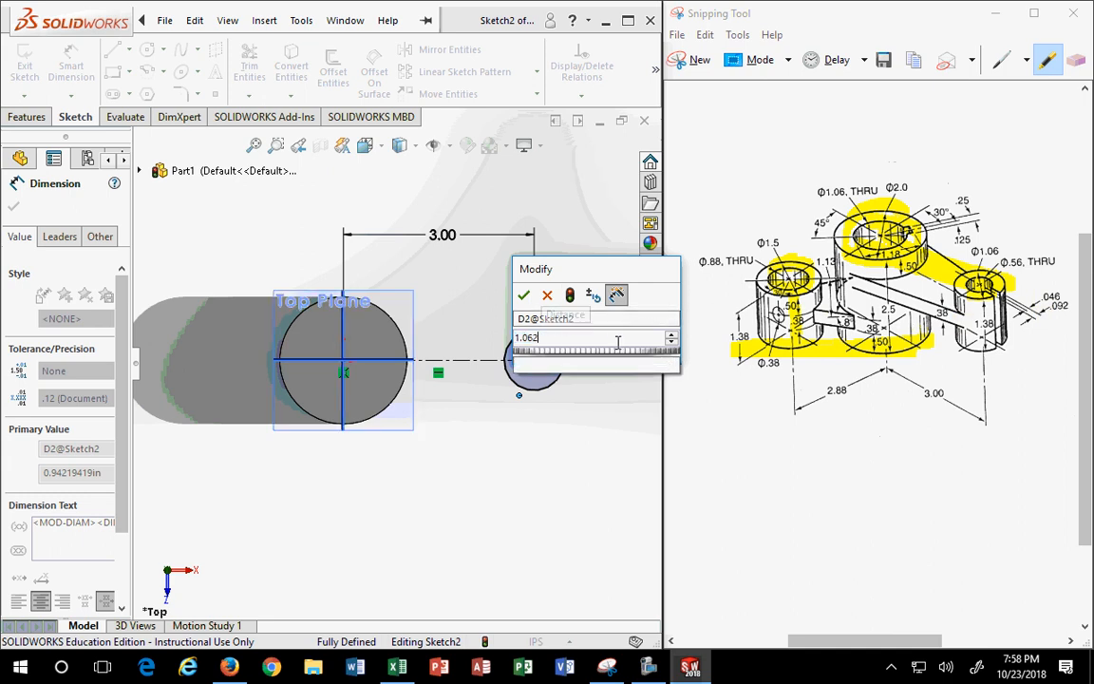
type("5")
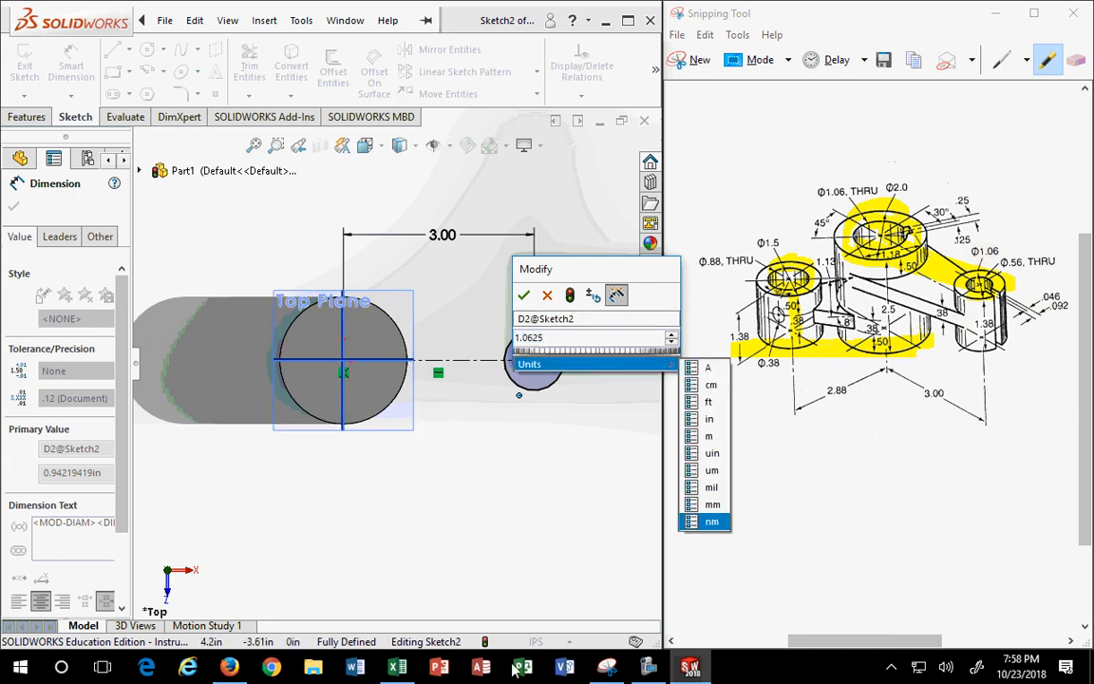
- Look up 1/16 = 0.0625 in the Excel fraction-decimal table, selecting row 10
left_click(397, 668)
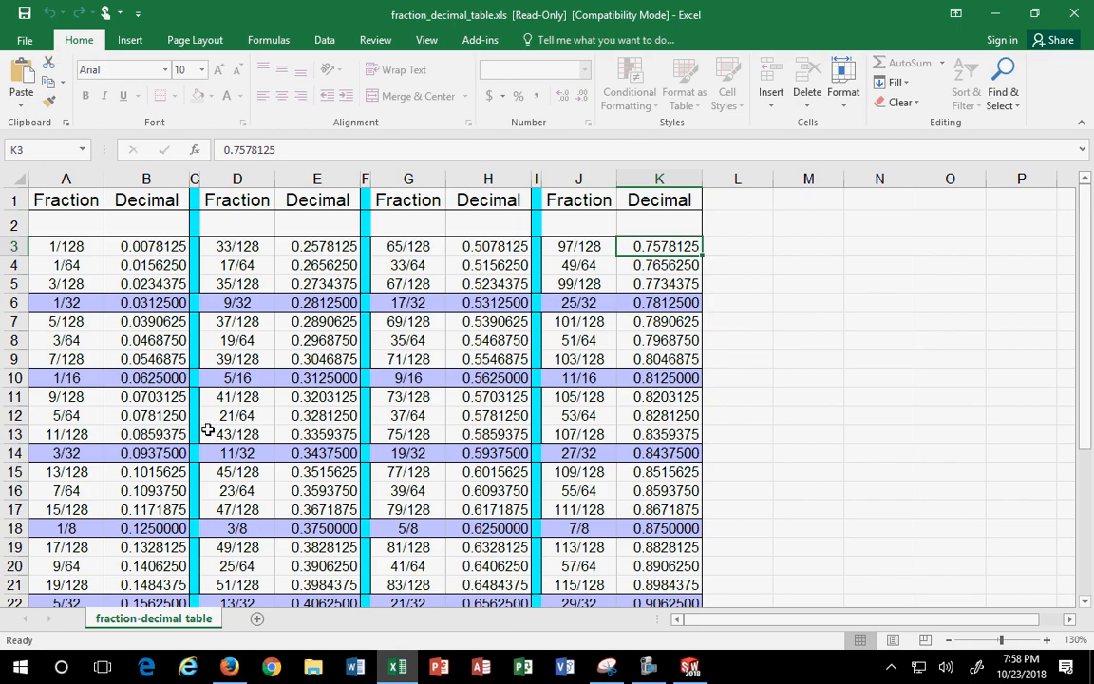
scroll(169, 320, "down", 2)
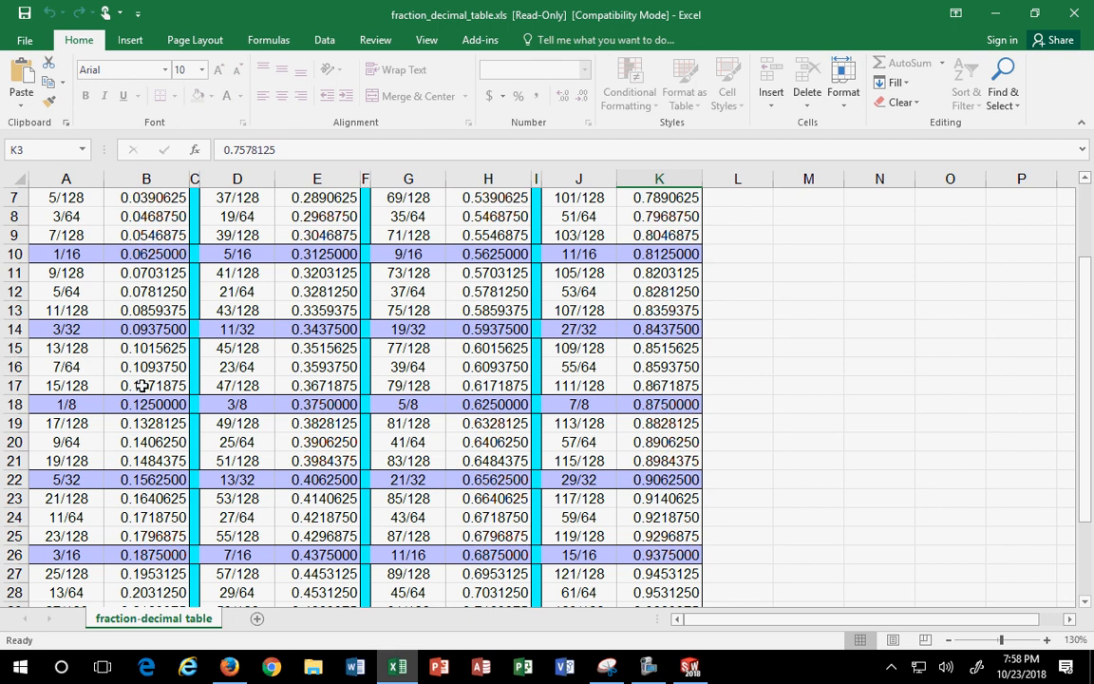
scroll(145, 347, "up", 2)
left_click(144, 340)
left_click(140, 359)
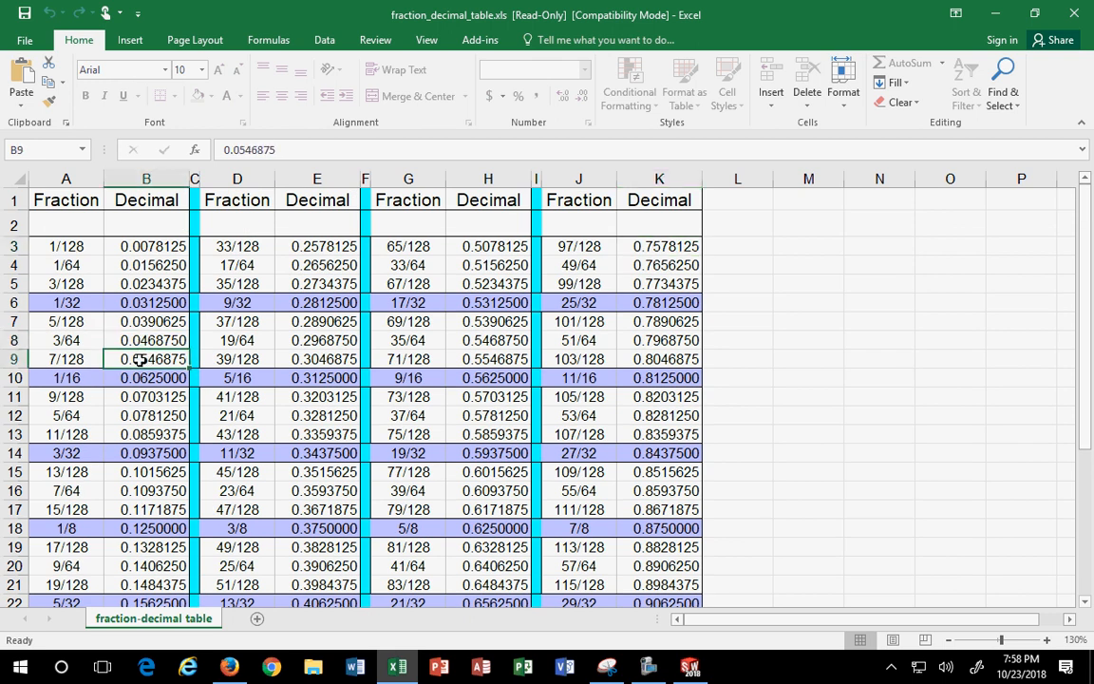
left_click(151, 378)
left_click_drag(56, 380, 134, 375)
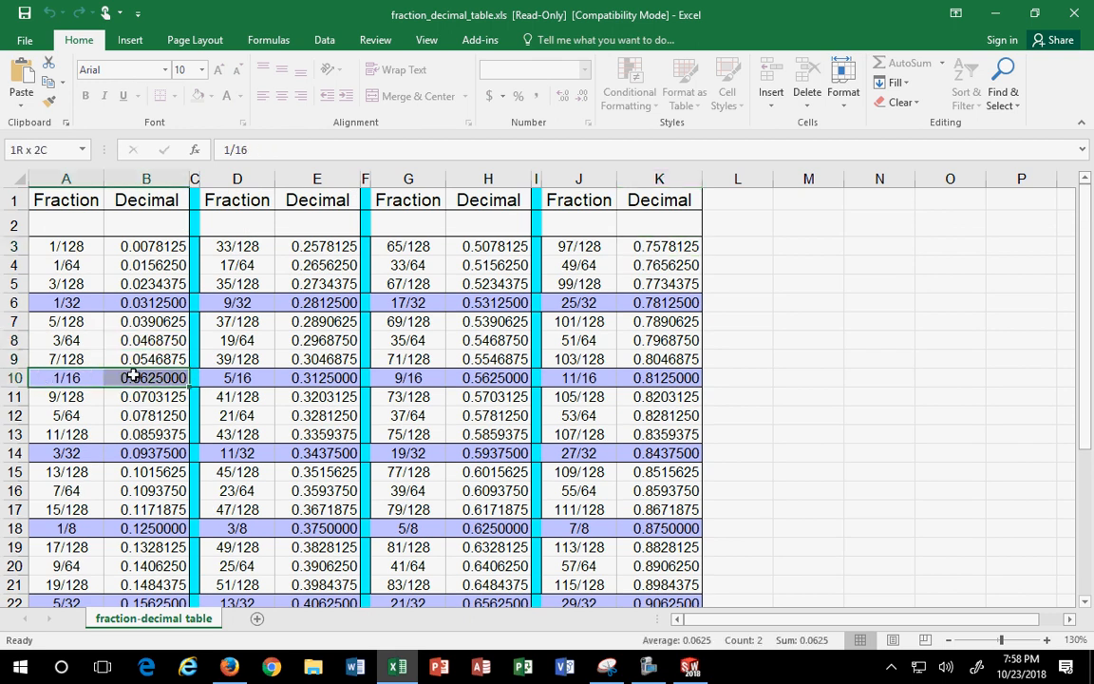
- Highlight the Ø1.06 callout in yellow on the reference drawing
left_click(994, 13)
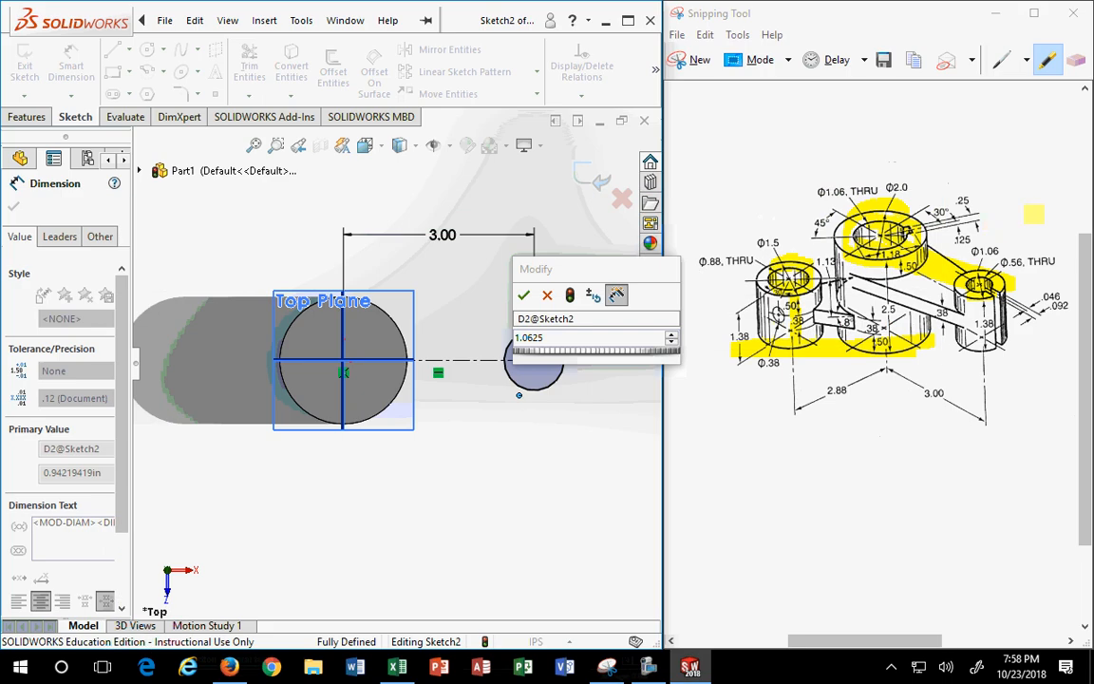
left_click(987, 252)
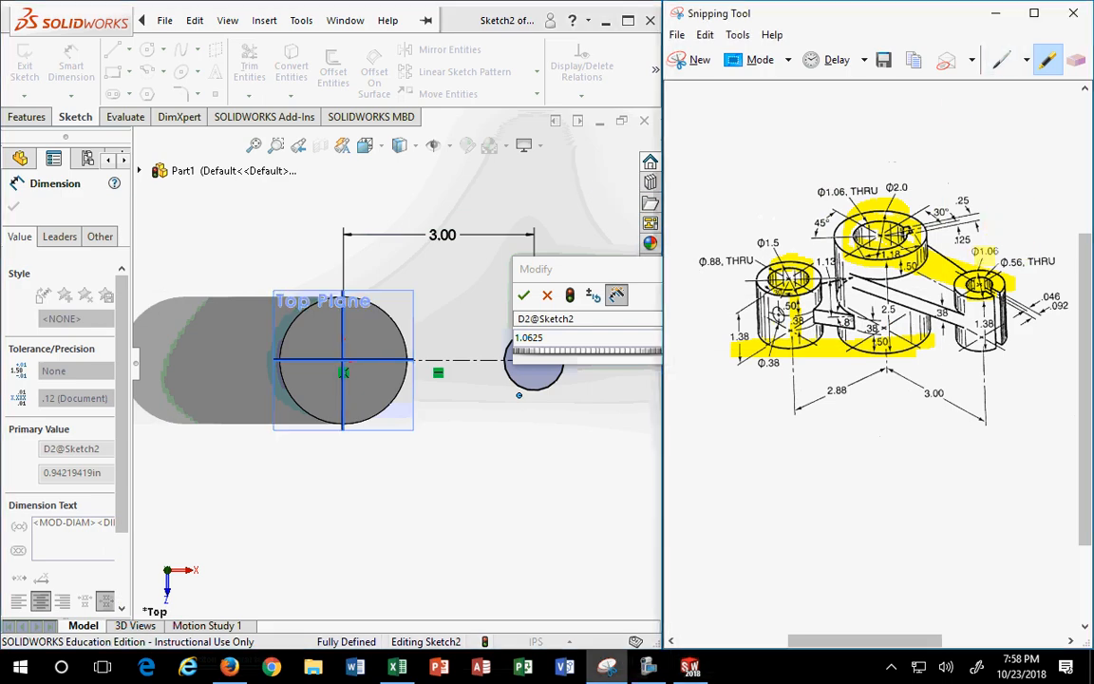
left_click_drag(980, 253, 1011, 252)
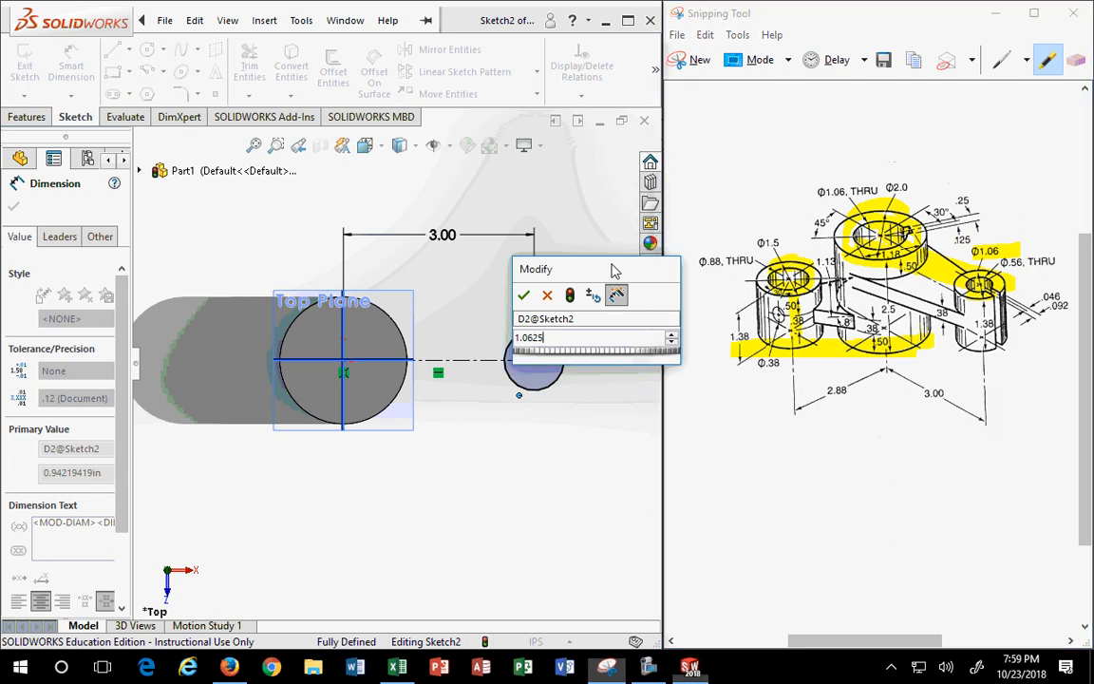
- Accept 1.0625 as the small circle's diameter, fully defining Sketch2
left_click_drag(610, 269, 392, 165)
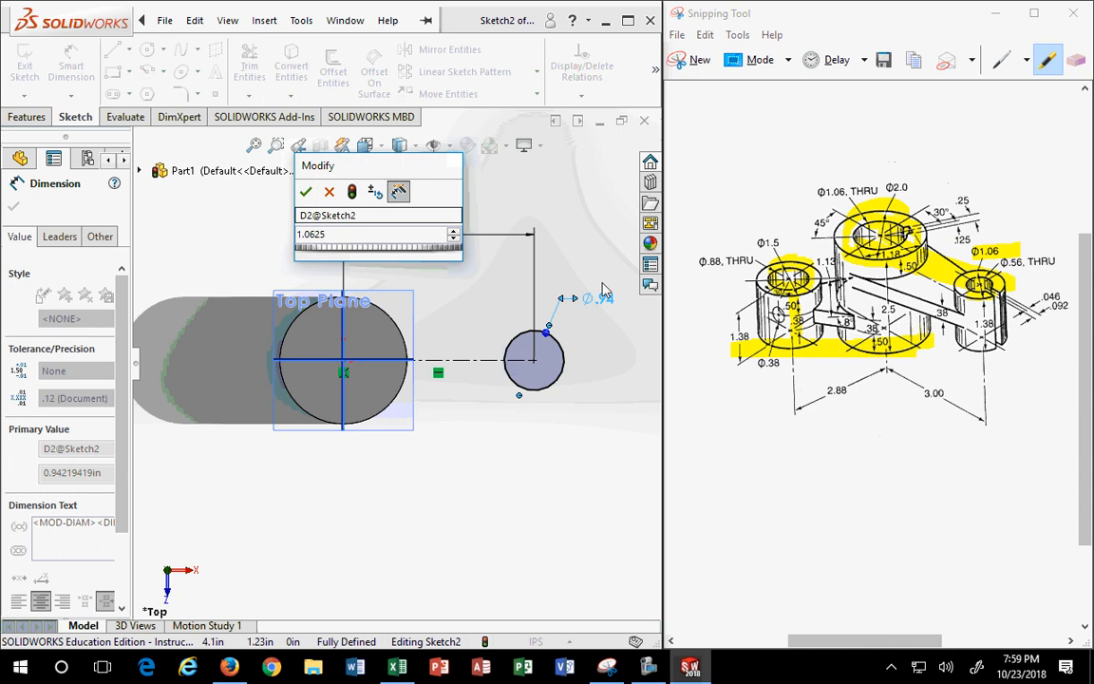
left_click(306, 193)
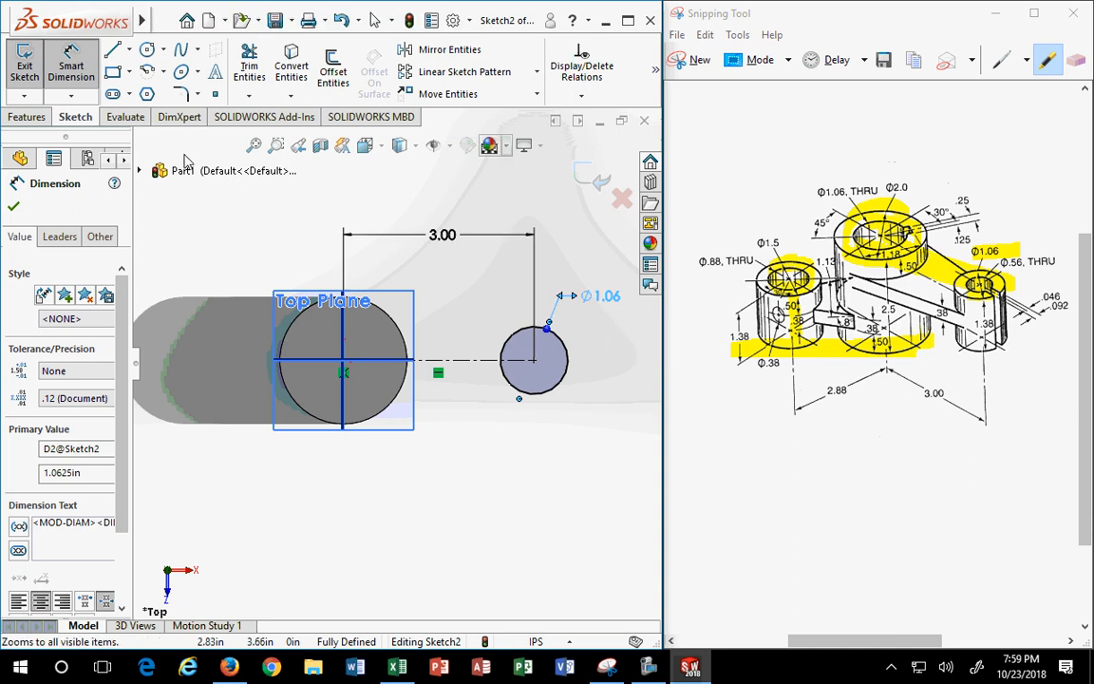
left_click(26, 116)
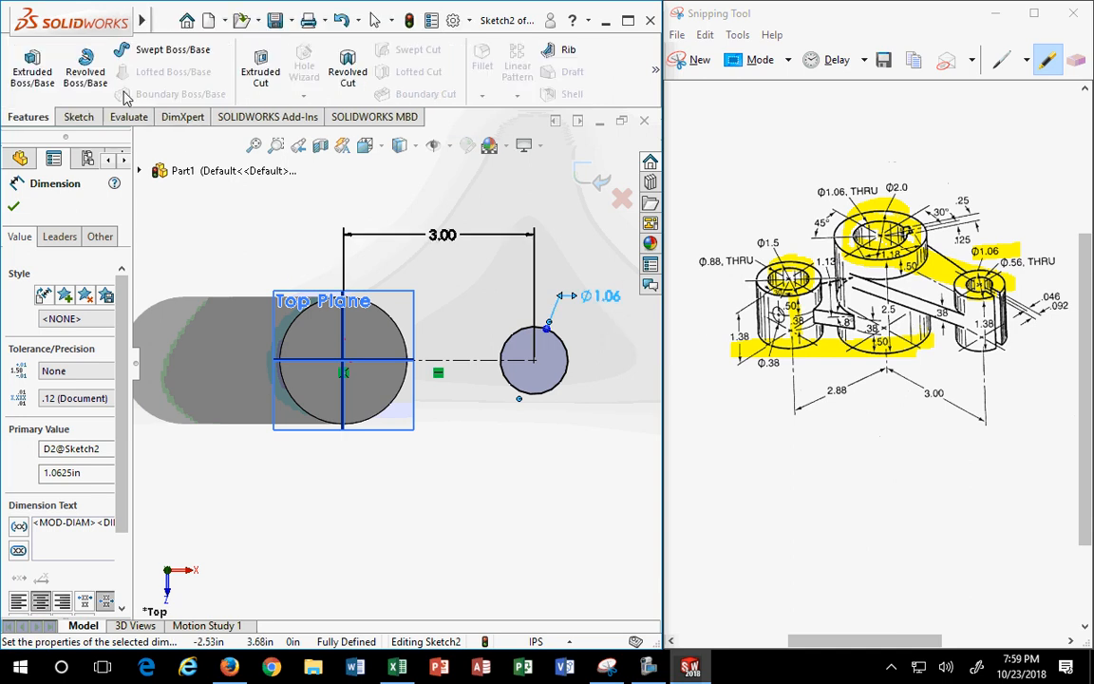
- Extrude the Ø1.06 circle 1.375 in downward in isometric view as Boss-Extrude2
left_click(32, 68)
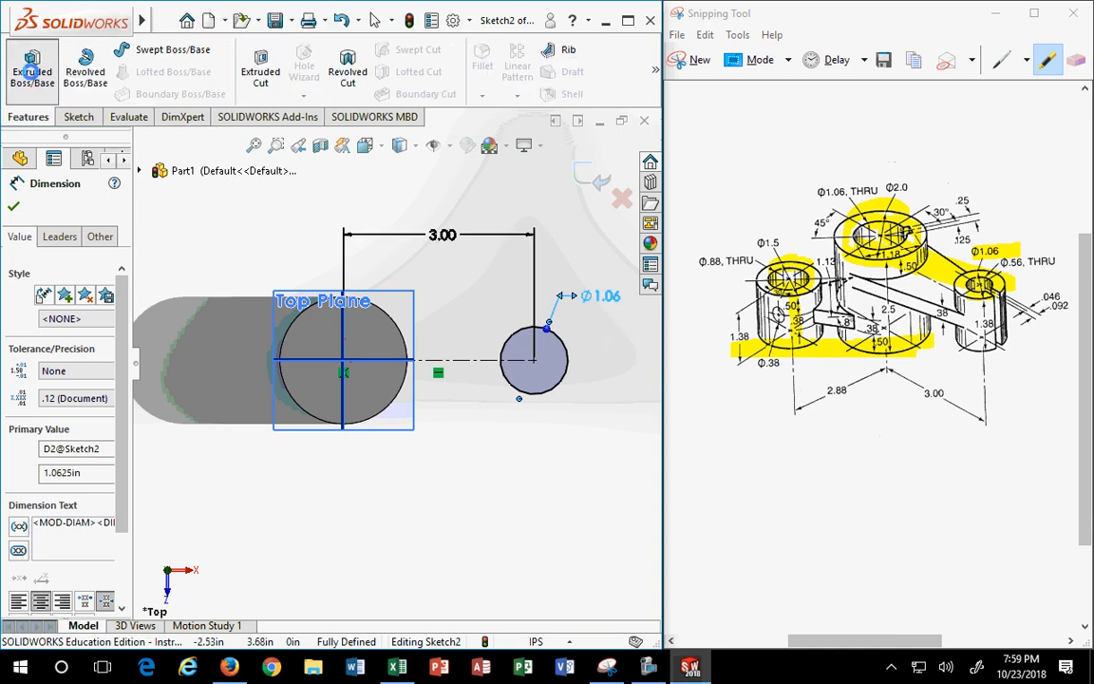
left_click(365, 144)
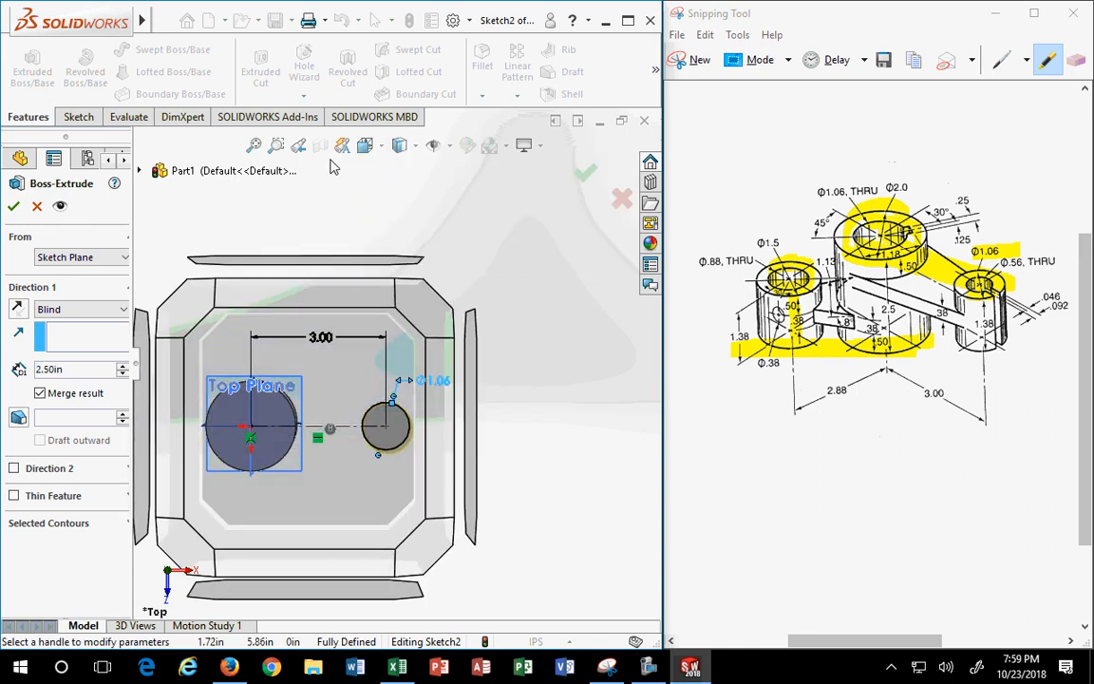
left_click(363, 142)
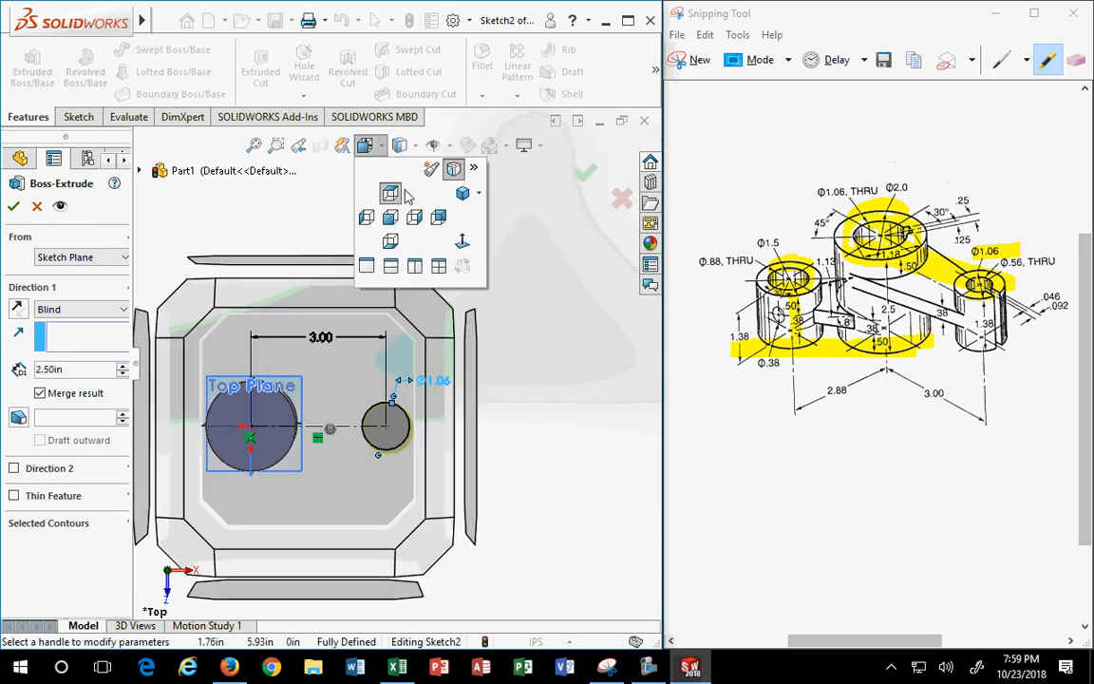
left_click(454, 169)
left_click(365, 145)
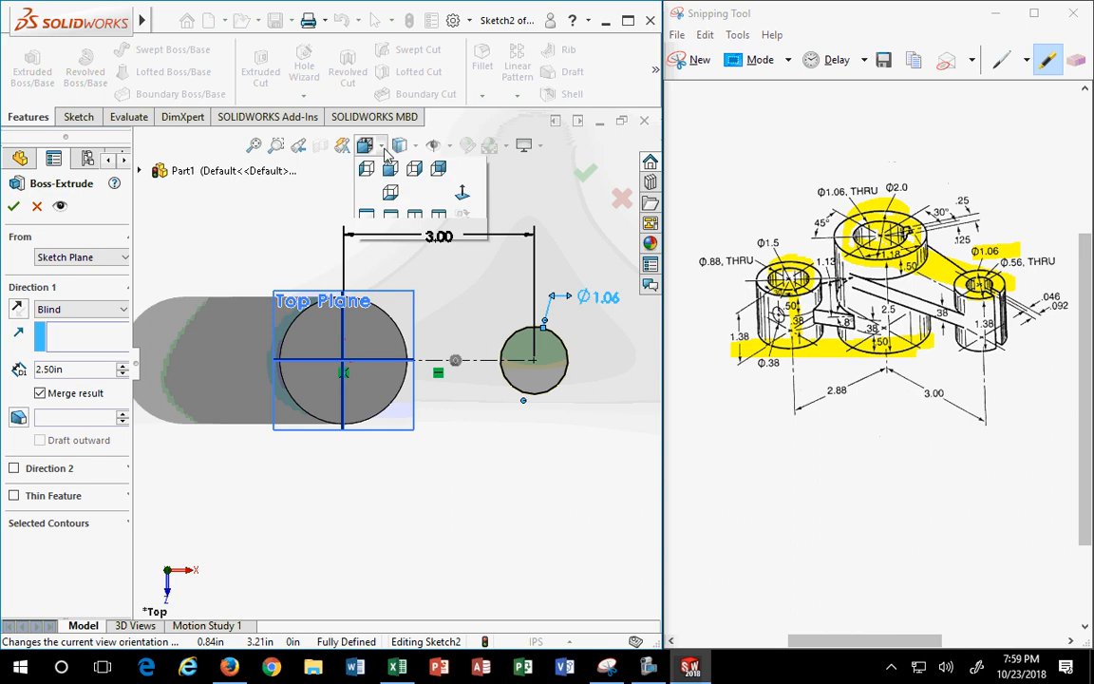
key("ctrl+7")
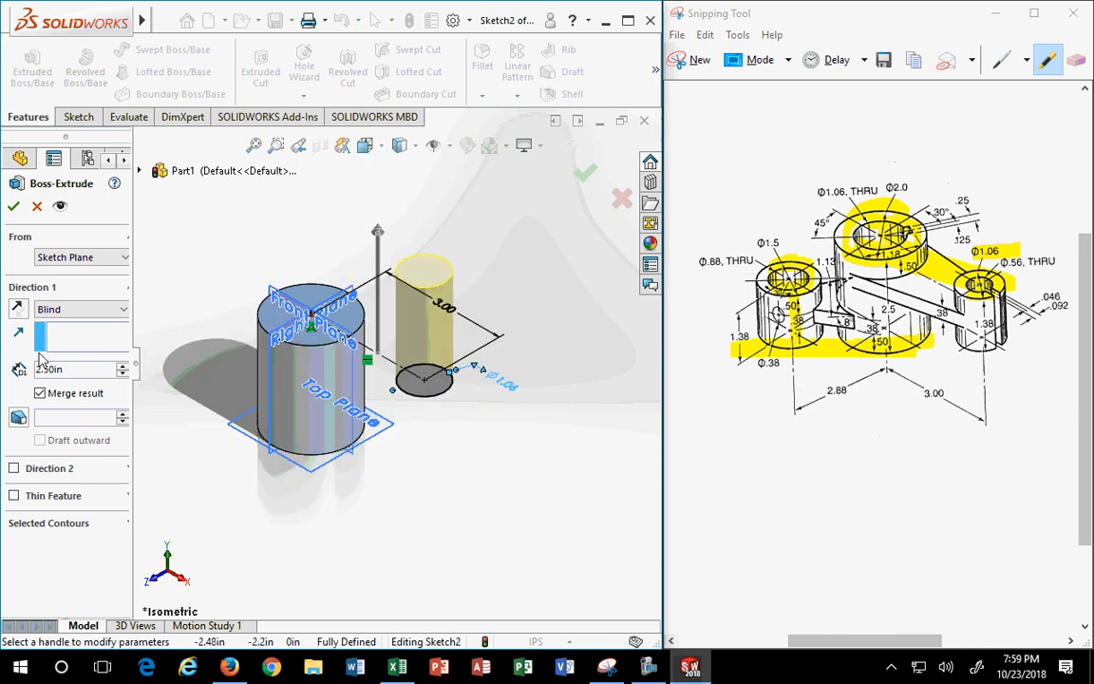
left_click(18, 310)
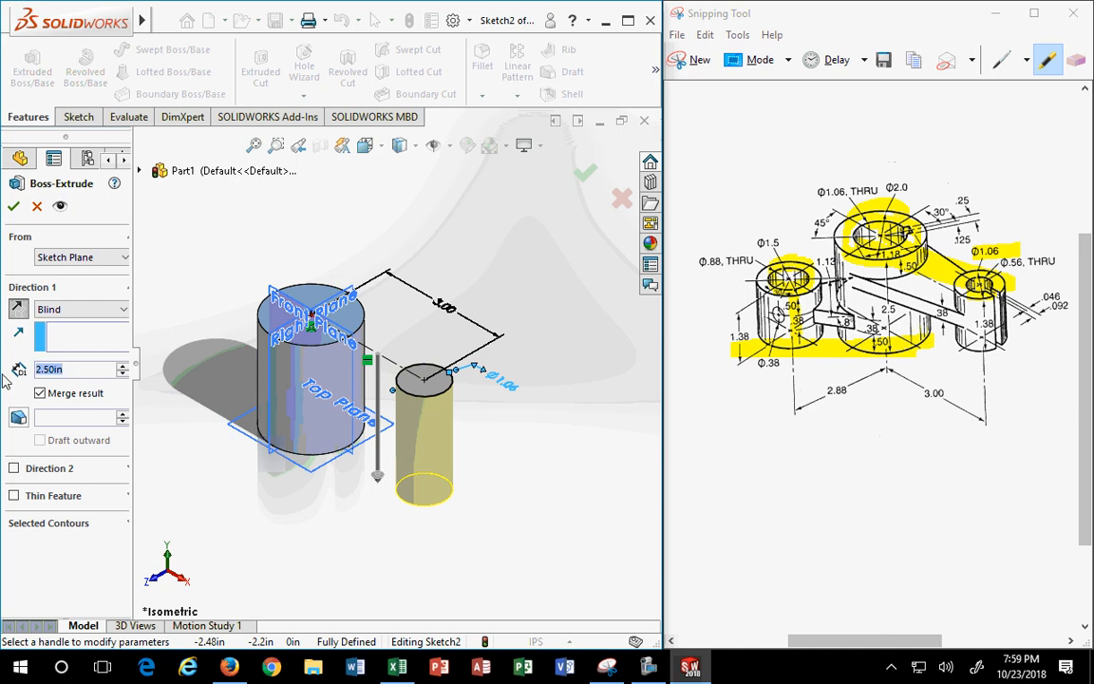
type("1.375")
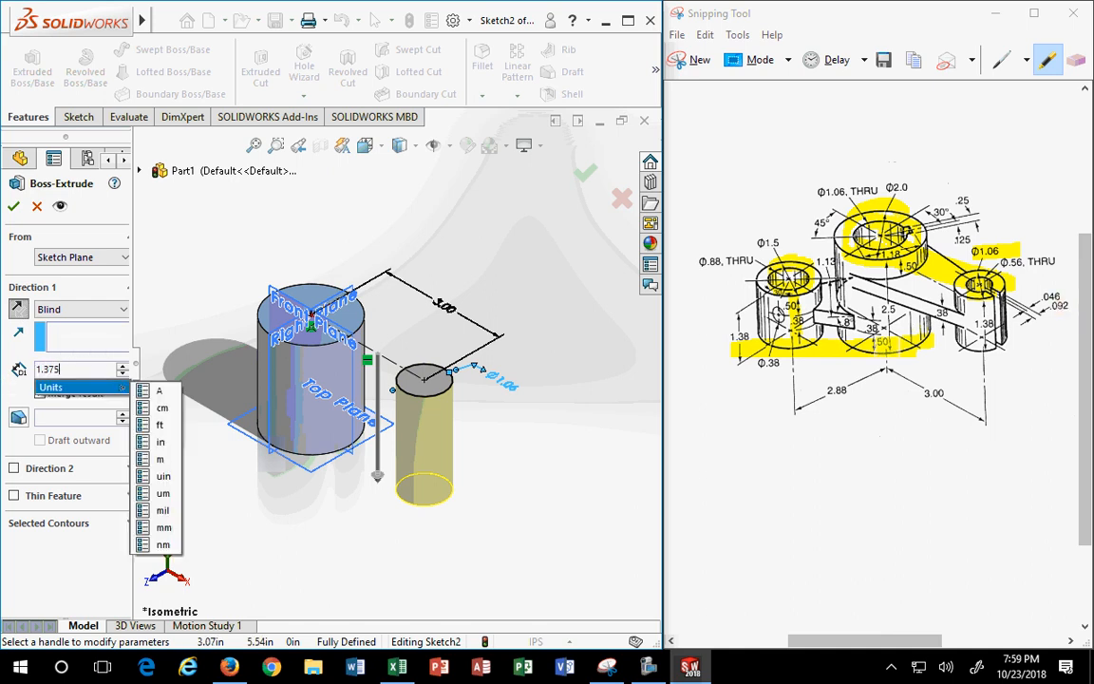
key("Return")
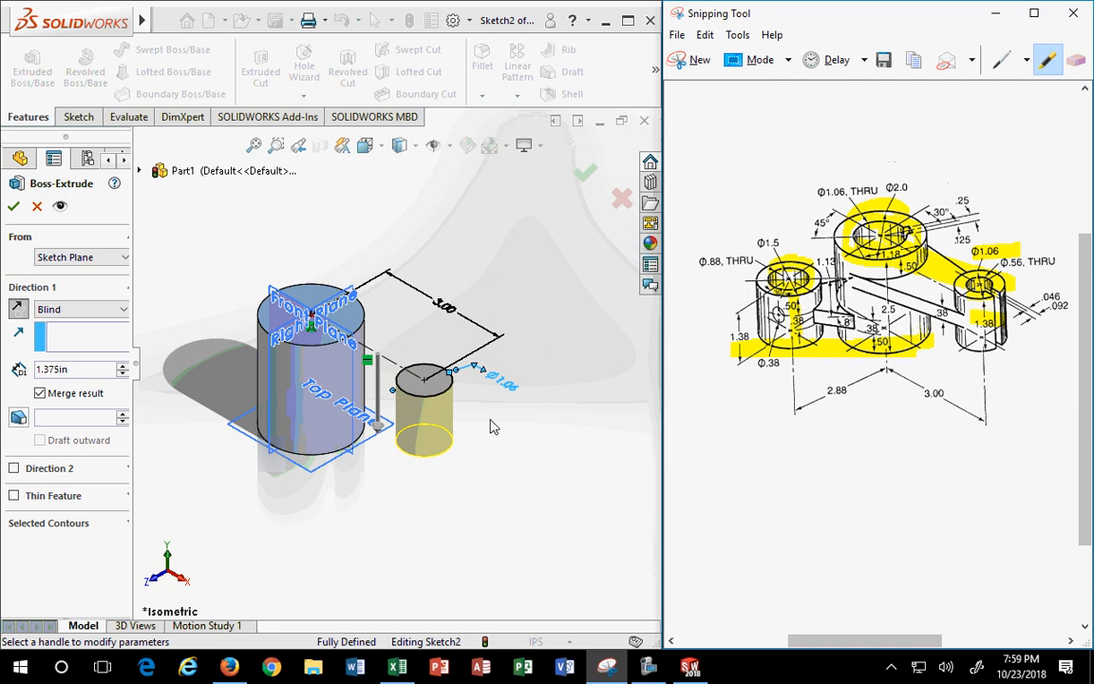
left_click(38, 369)
left_click(12, 206)
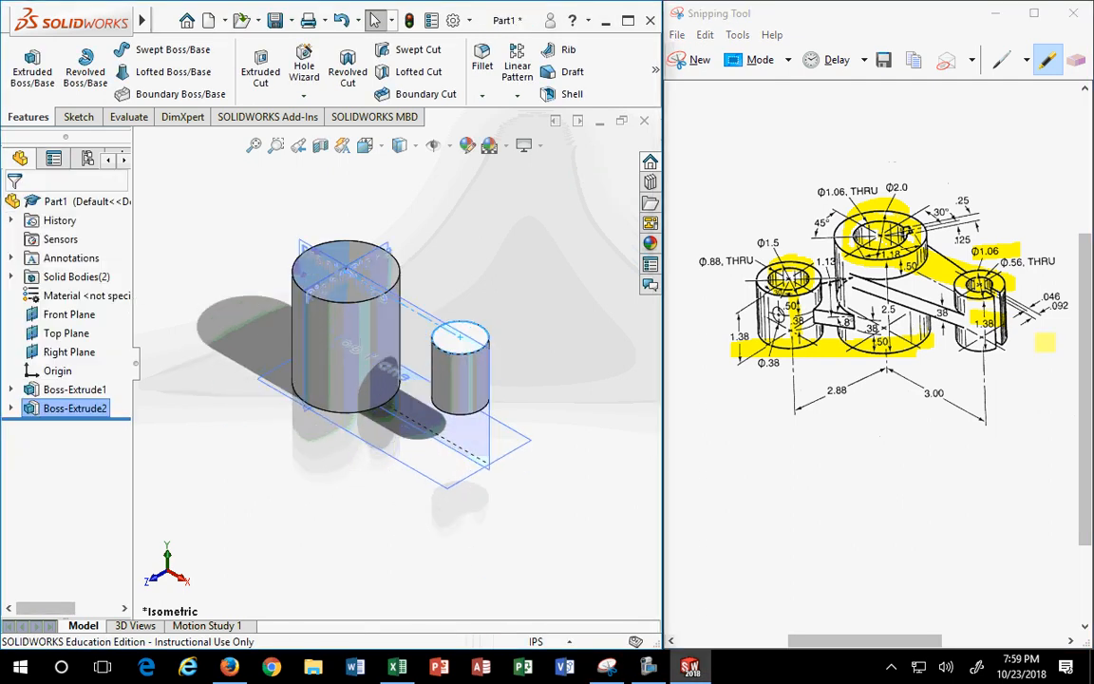
- Orbit beneath the model and select the large cylinder's bottom face
middle_click_drag(385, 517, 399, 418)
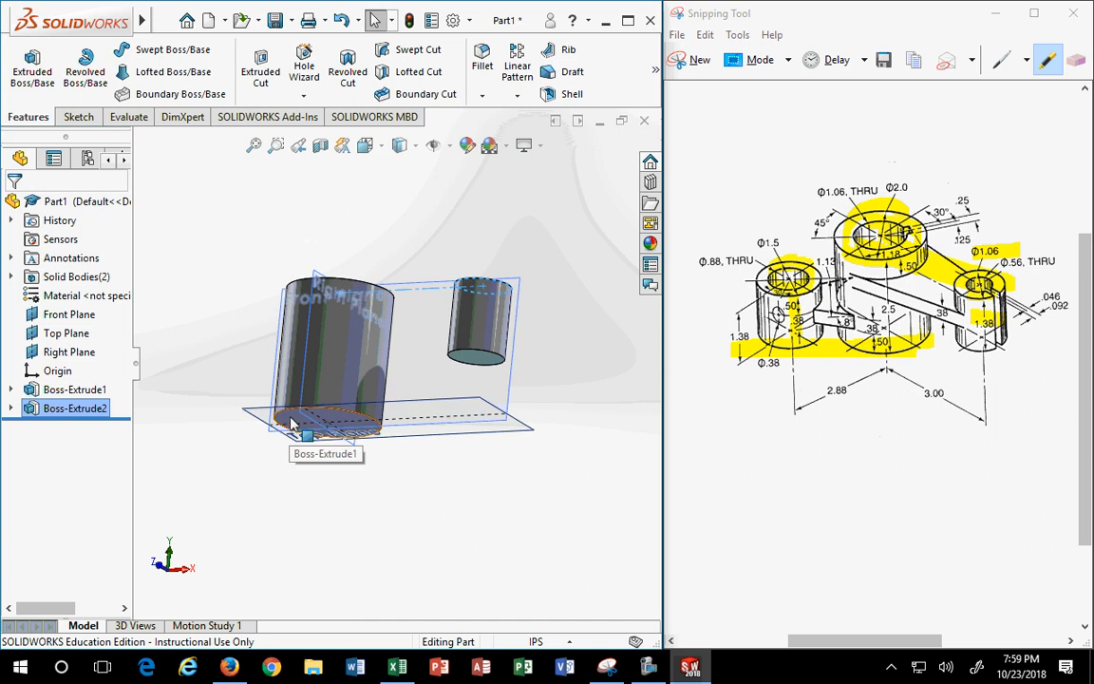
middle_click_drag(342, 435, 360, 454)
middle_click_drag(295, 408, 373, 384)
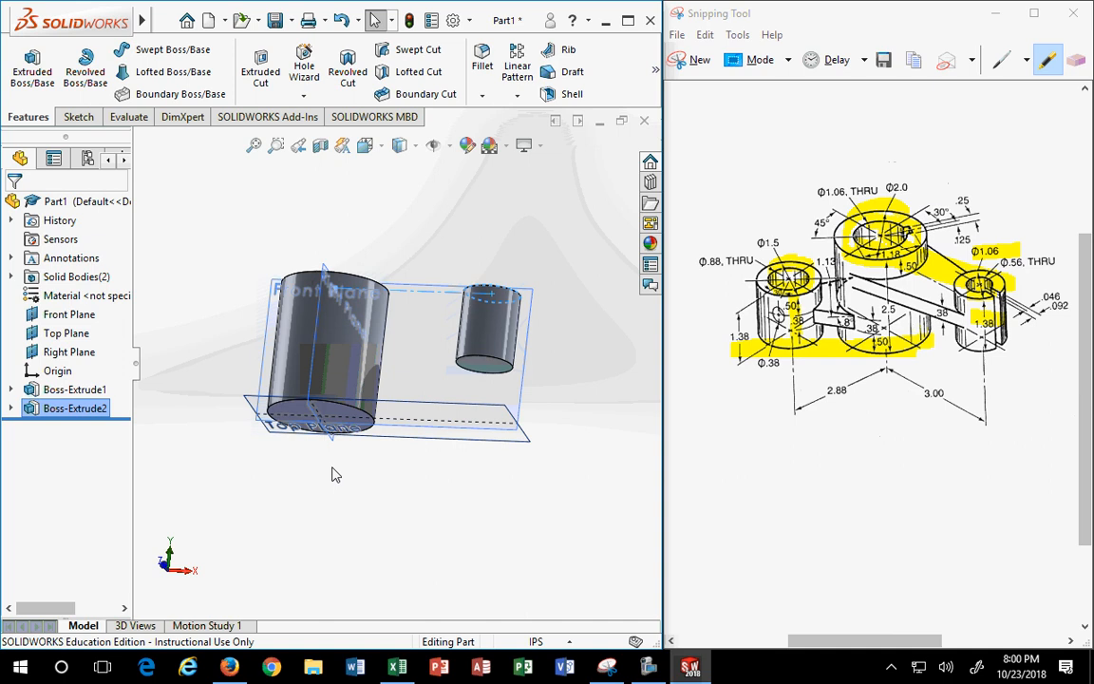
middle_click_drag(342, 403, 317, 453)
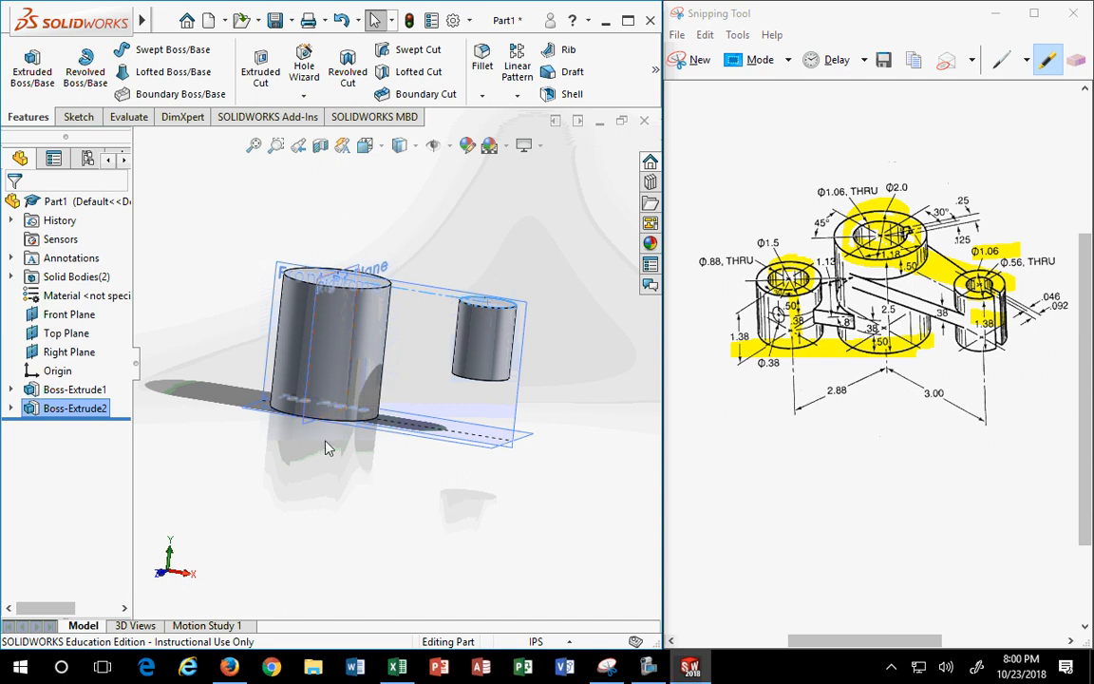
middle_click_drag(359, 481, 291, 418)
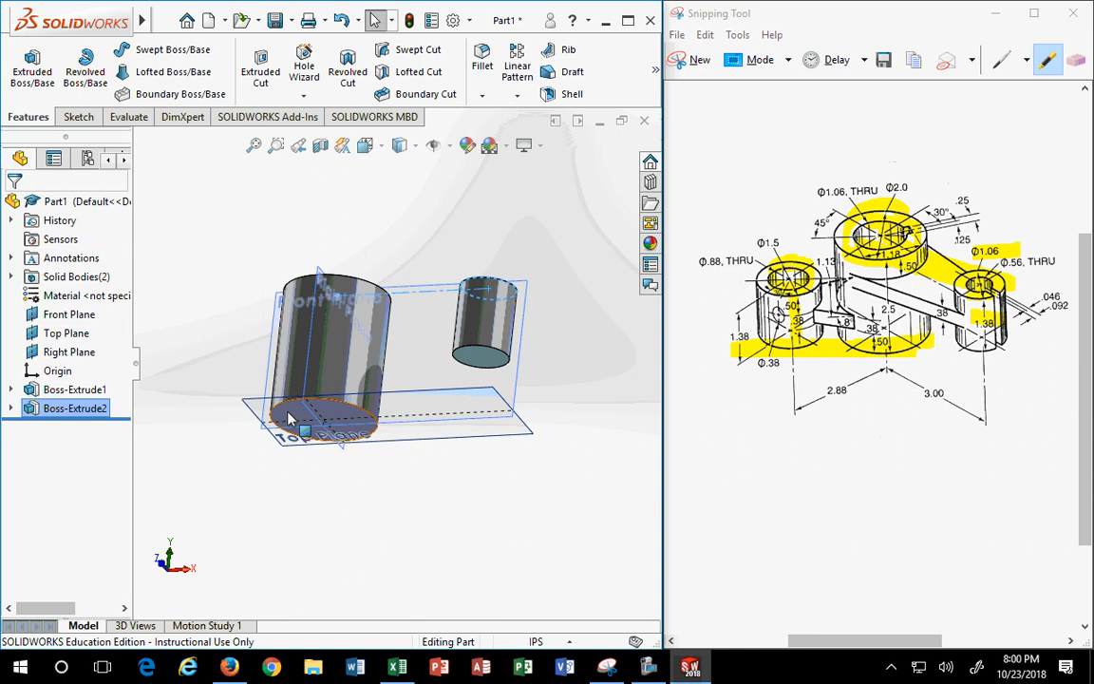
left_click(291, 418)
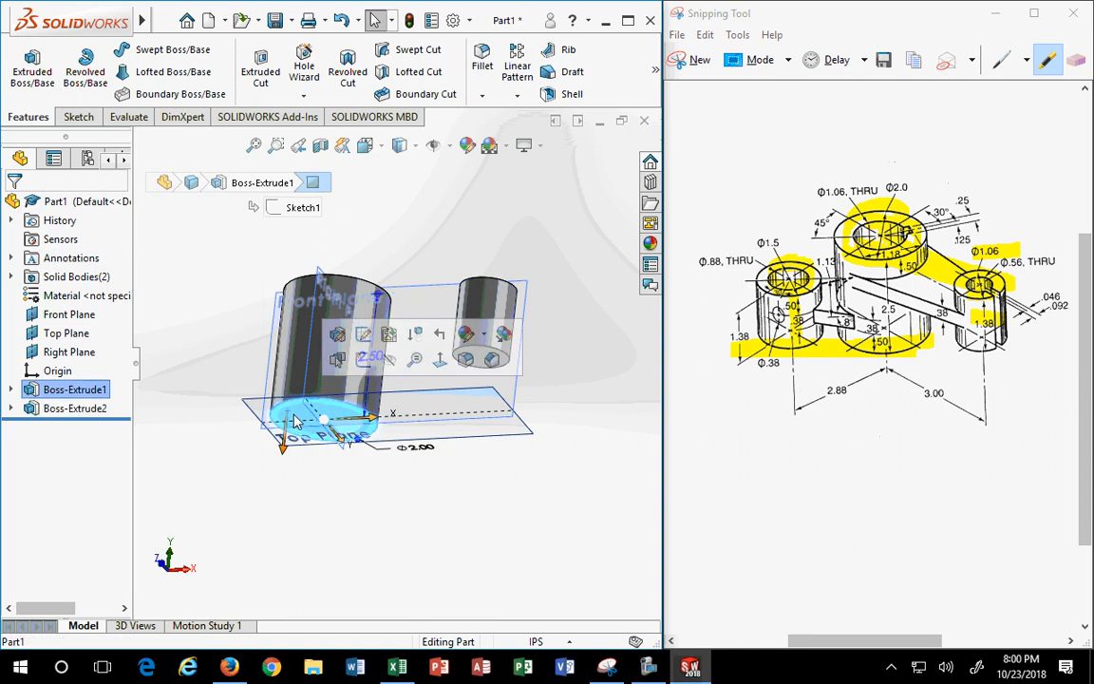
- Start a sketch on the bottom face and draw a circle left of the cylinders
left_click(363, 360)
mouse_move(363, 380)
middle_mouse_down()
mouse_move(359, 515)
mouse_move(283, 456)
middle_mouse_up()
key("z")
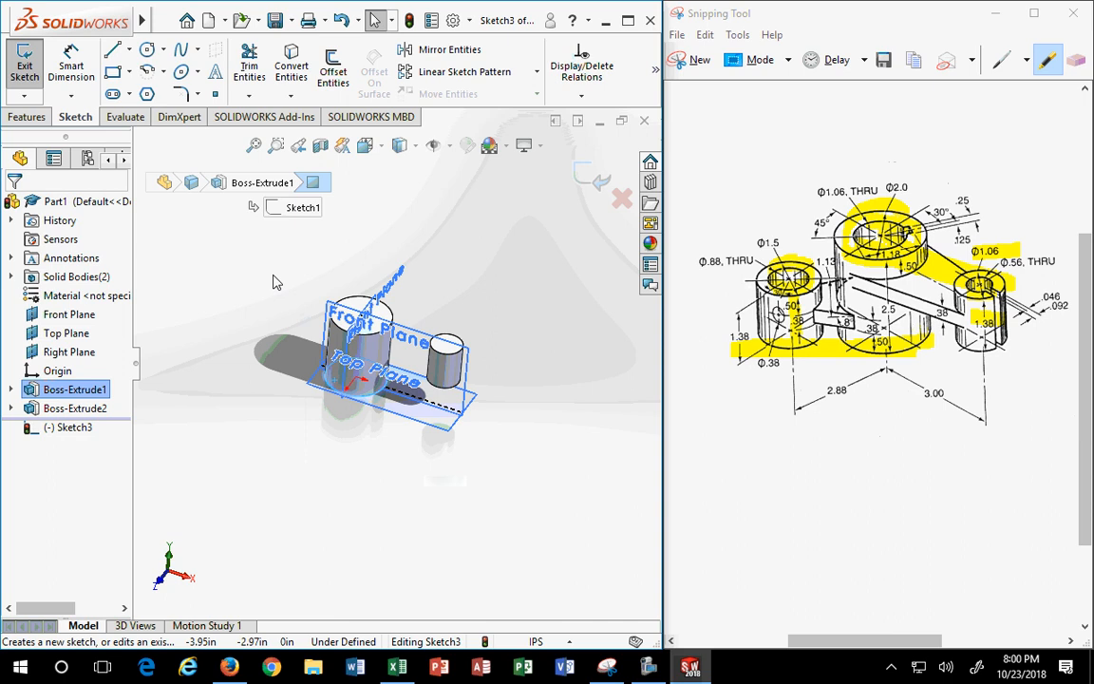
left_click(148, 49)
left_click_drag(229, 397, 260, 409)
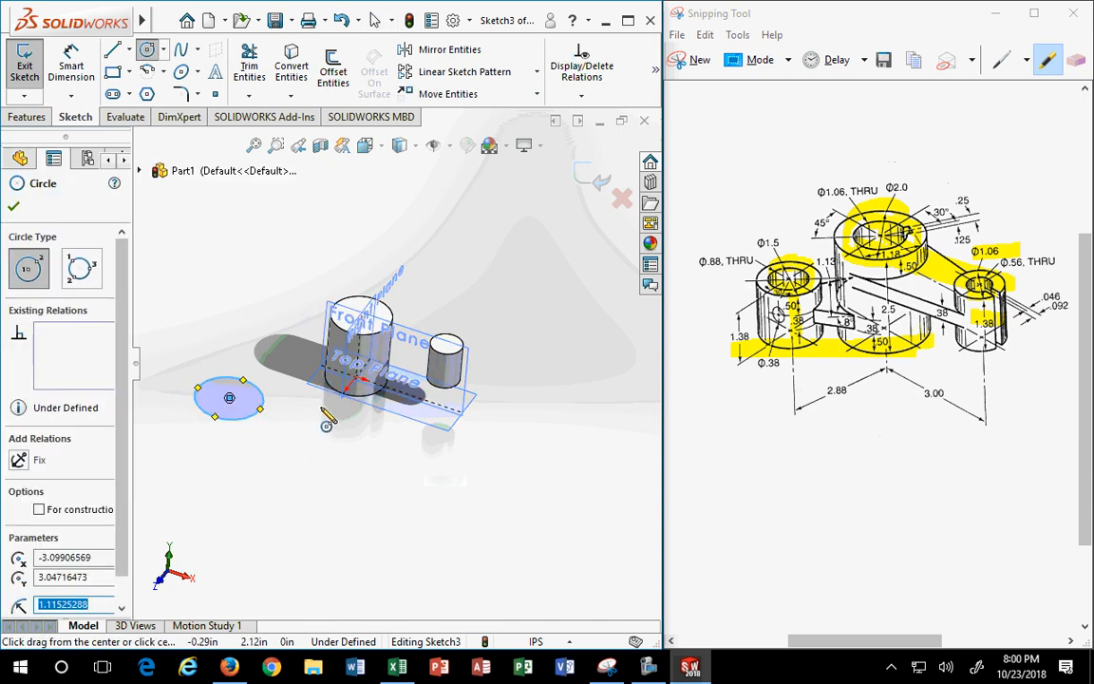
- Turn the view face-on to the sketch plane, then switch to Top view
left_click(365, 145)
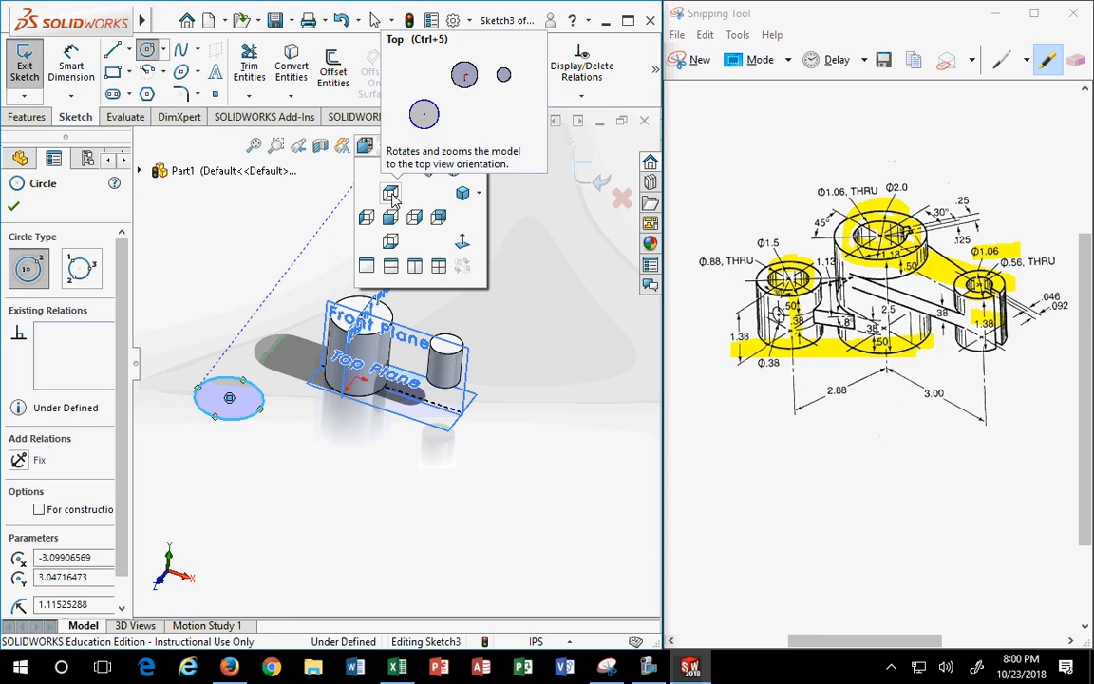
left_click(462, 245)
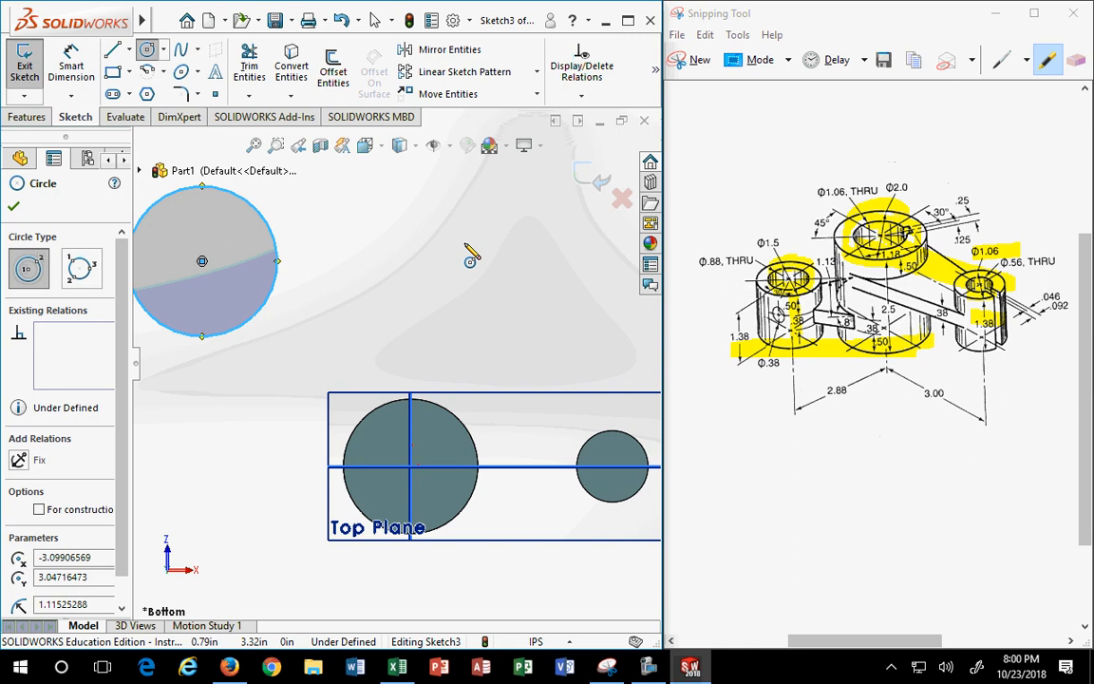
left_click(364, 144)
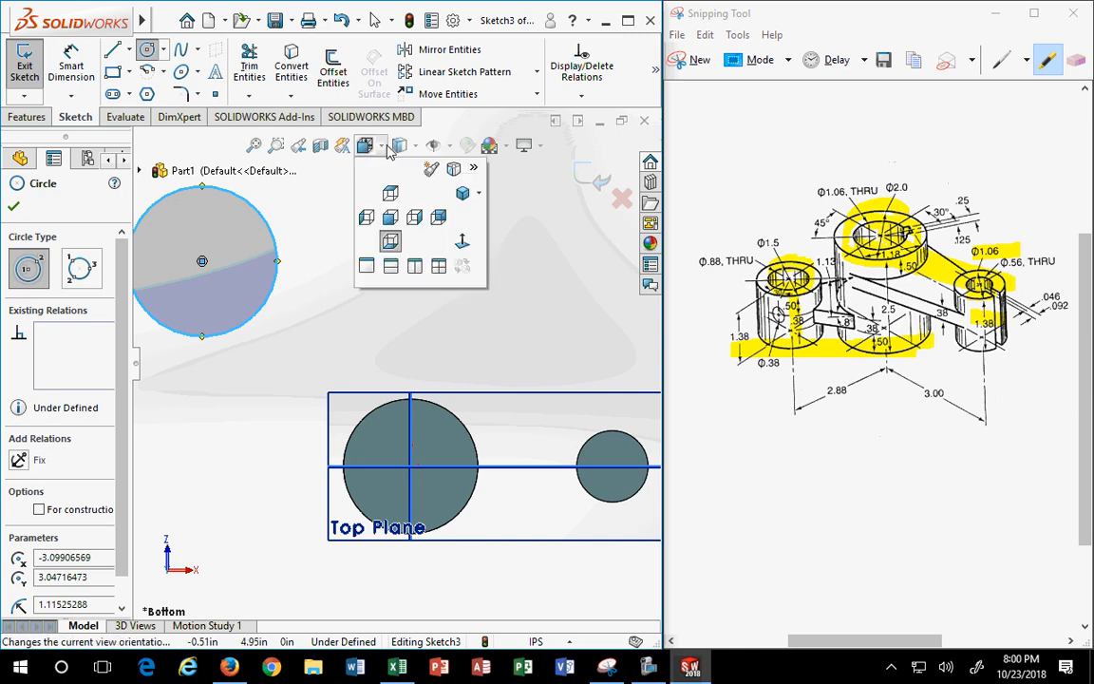
left_click(389, 192)
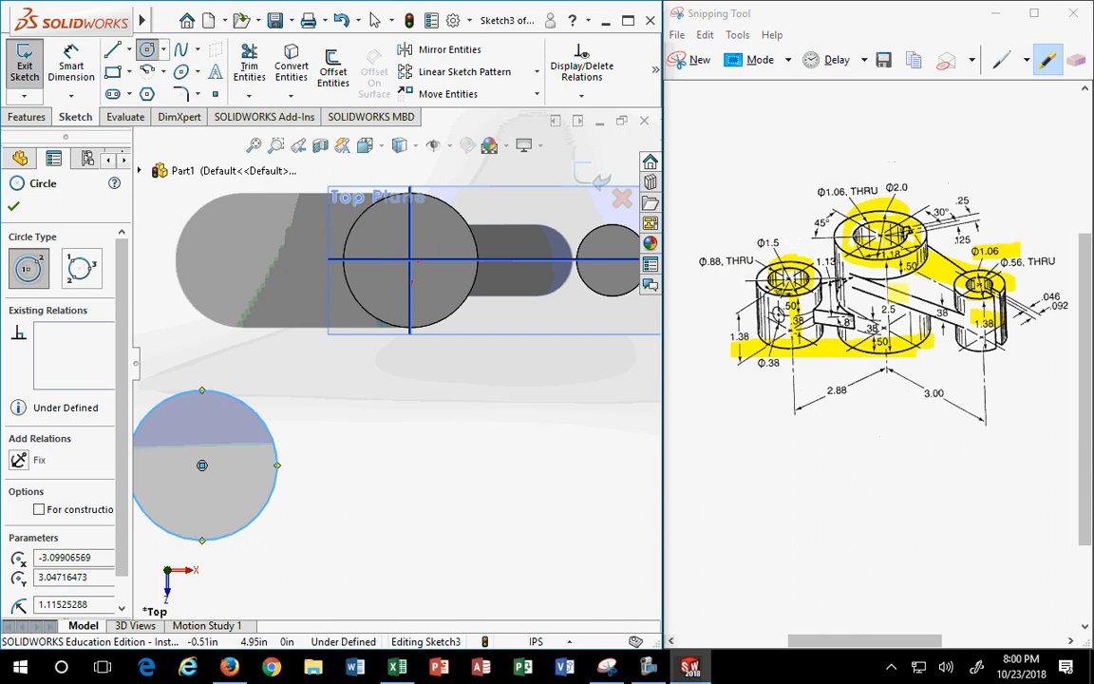
- Dimension the new circle's diameter to 1.5
left_click(72, 66)
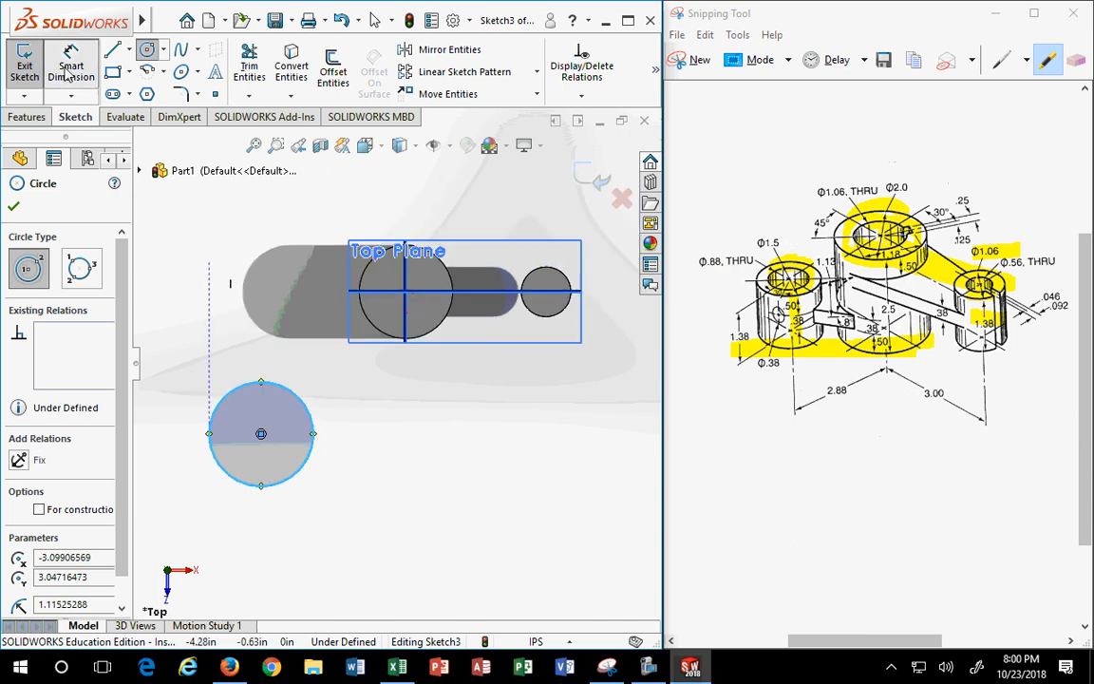
left_click(294, 479)
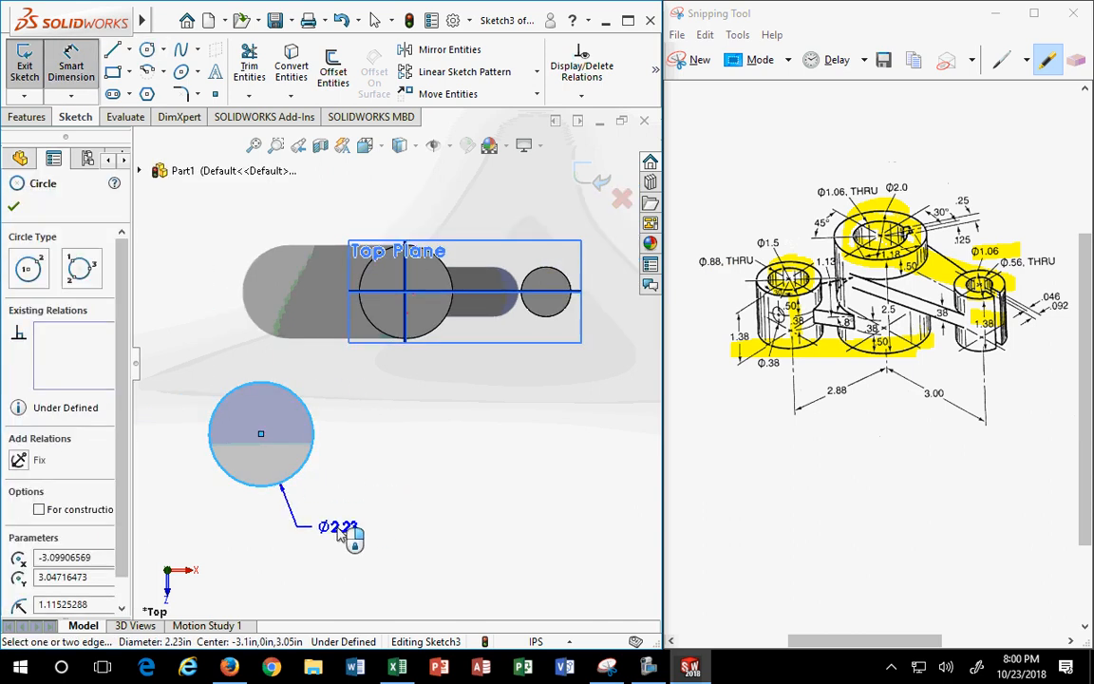
left_click(481, 542)
type("1.5")
key("Return")
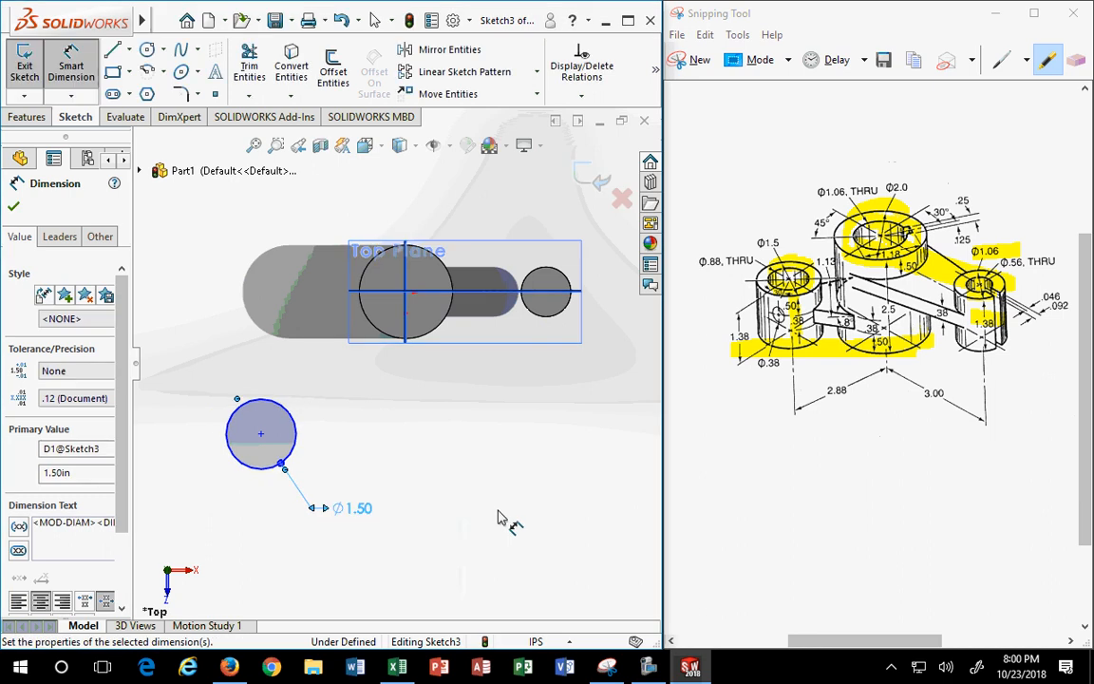
- Draw a construction centerline from the new circle's centre to the large circle's centre
left_click(128, 50)
left_click(140, 90)
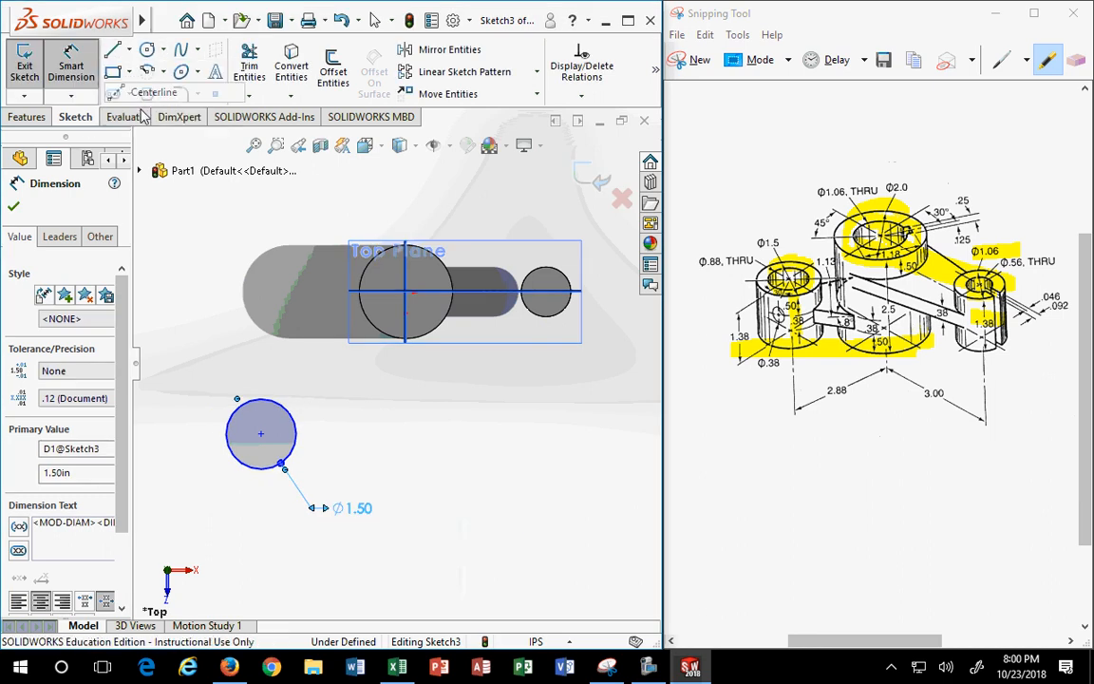
left_click(406, 292)
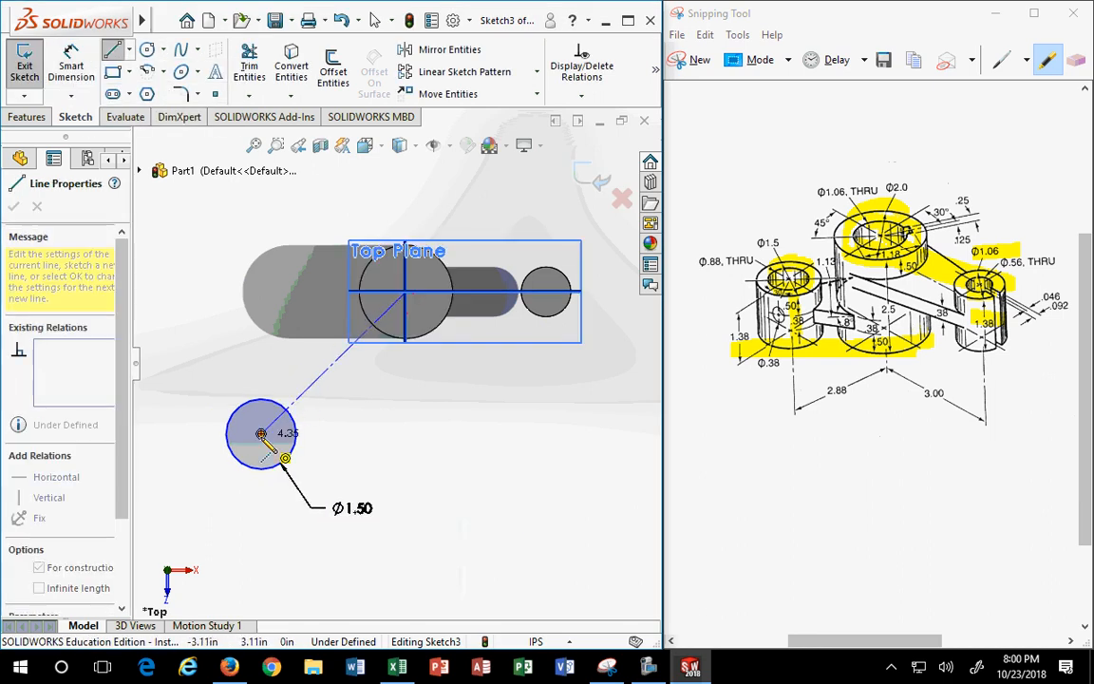
left_click(261, 434)
key("Escape")
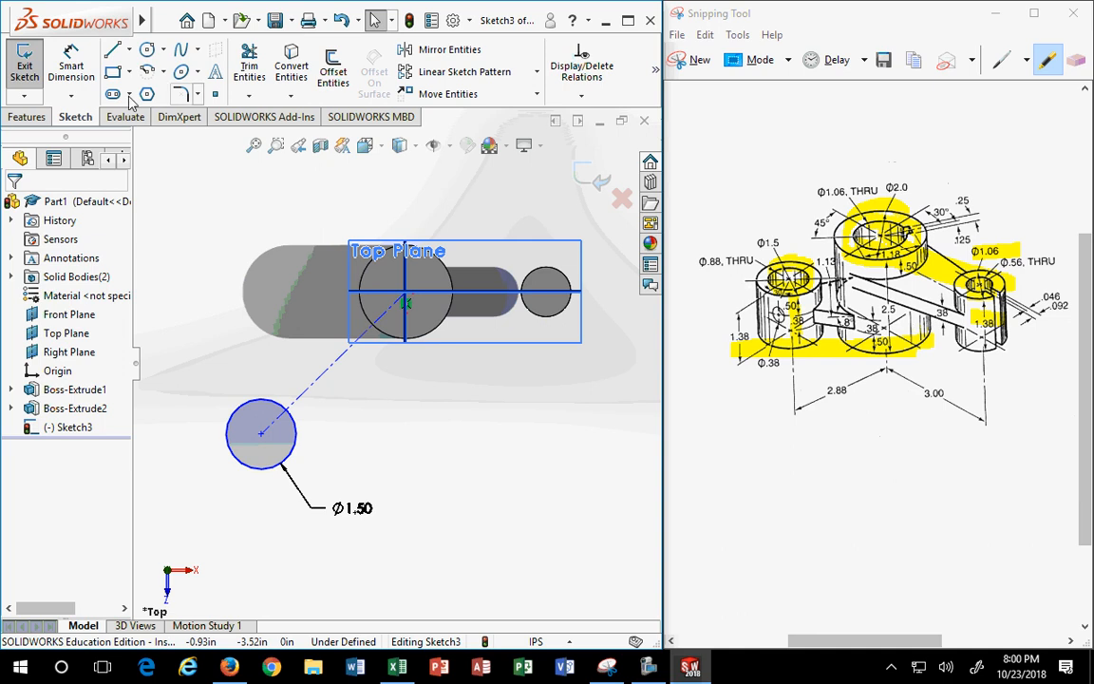
left_click(1076, 60)
- Erase the old highlights on the cylinders, arm, and 1.38 and Ø1.06 labels
left_click_drag(737, 303, 732, 307)
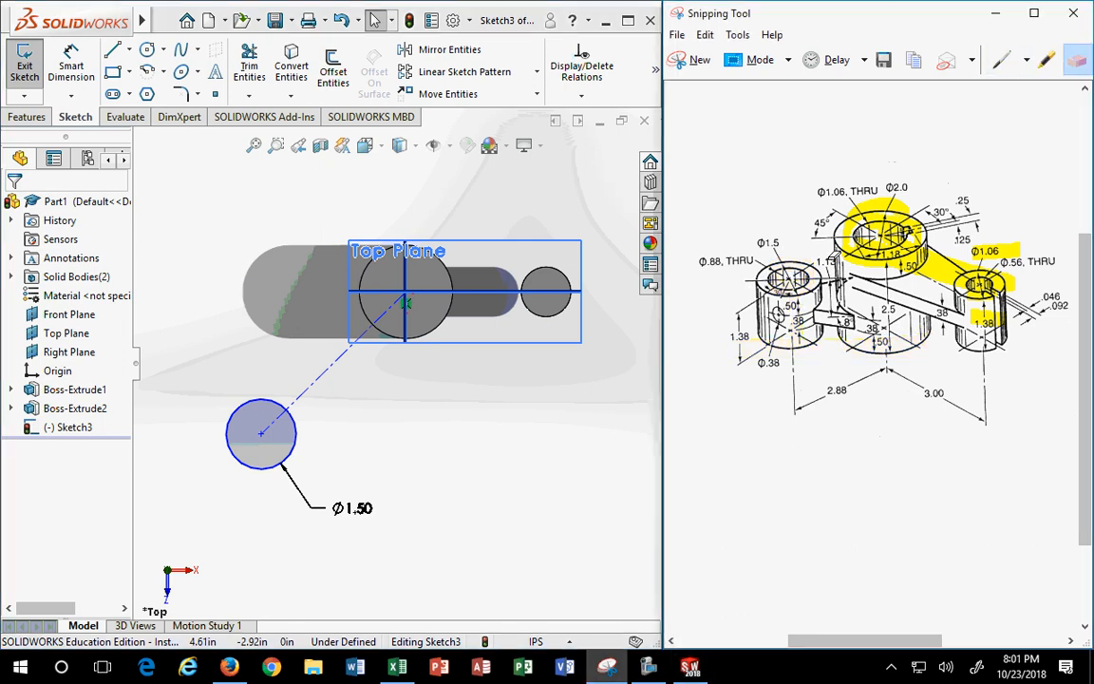
left_click_drag(907, 220, 903, 242)
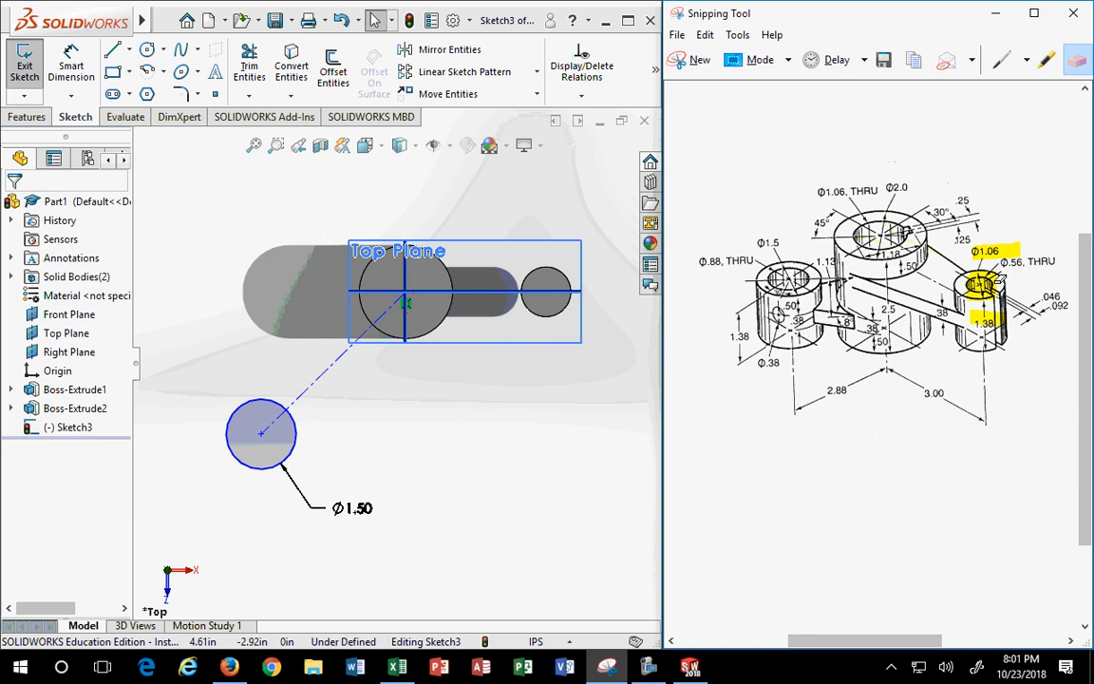
left_click(1002, 280)
left_click(993, 311)
left_click(1012, 249)
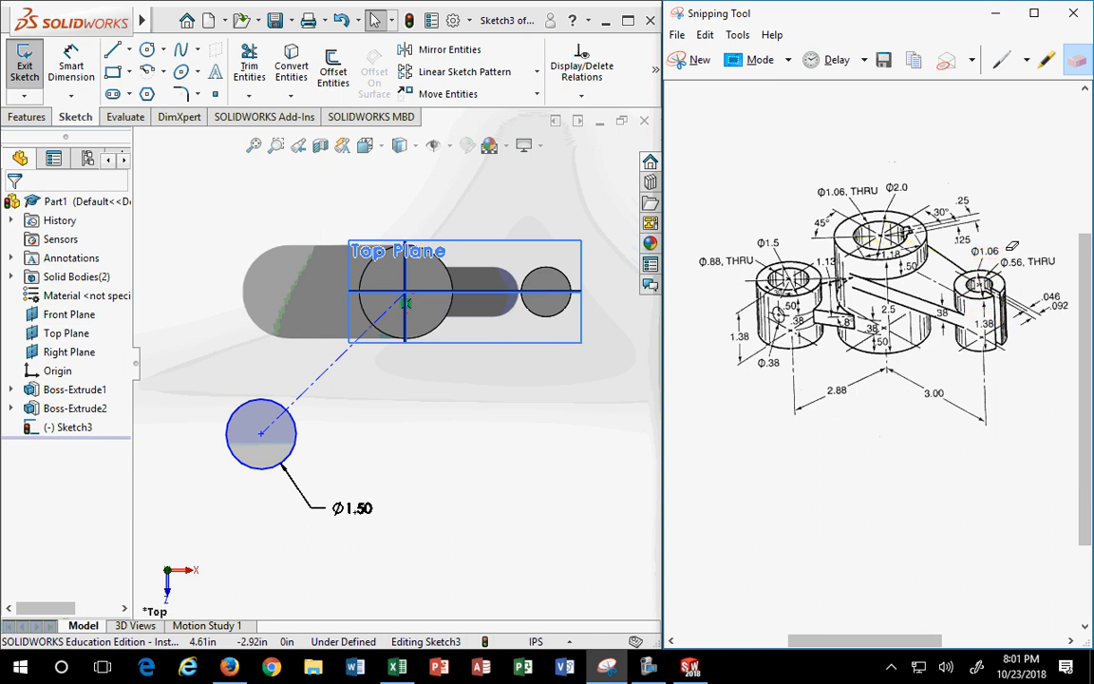
- Highlight the 2.88 and 3.00 dimensions, the 45° angle and the top cylinder's hole line
left_click(1046, 61)
mouse_move(808, 419)
left_mouse_down()
mouse_move(859, 372)
mouse_move(884, 367)
mouse_move(996, 419)
left_mouse_up()
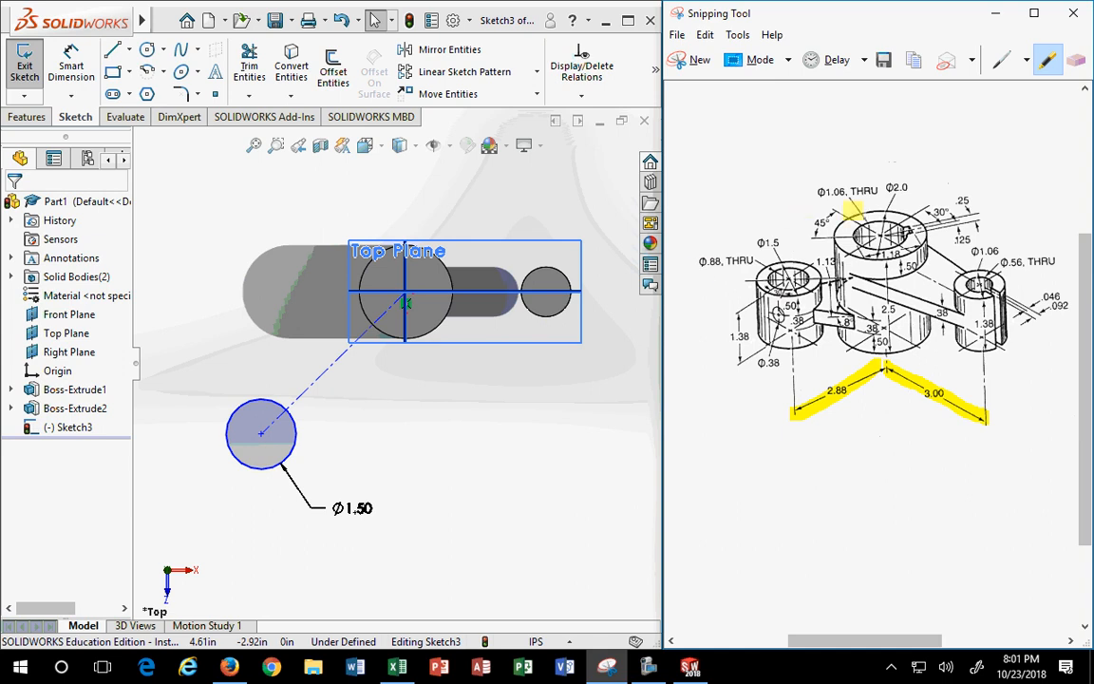
mouse_move(840, 208)
left_mouse_down()
mouse_move(813, 236)
mouse_move(877, 231)
mouse_move(900, 246)
left_mouse_up()
left_click_drag(804, 240, 918, 232)
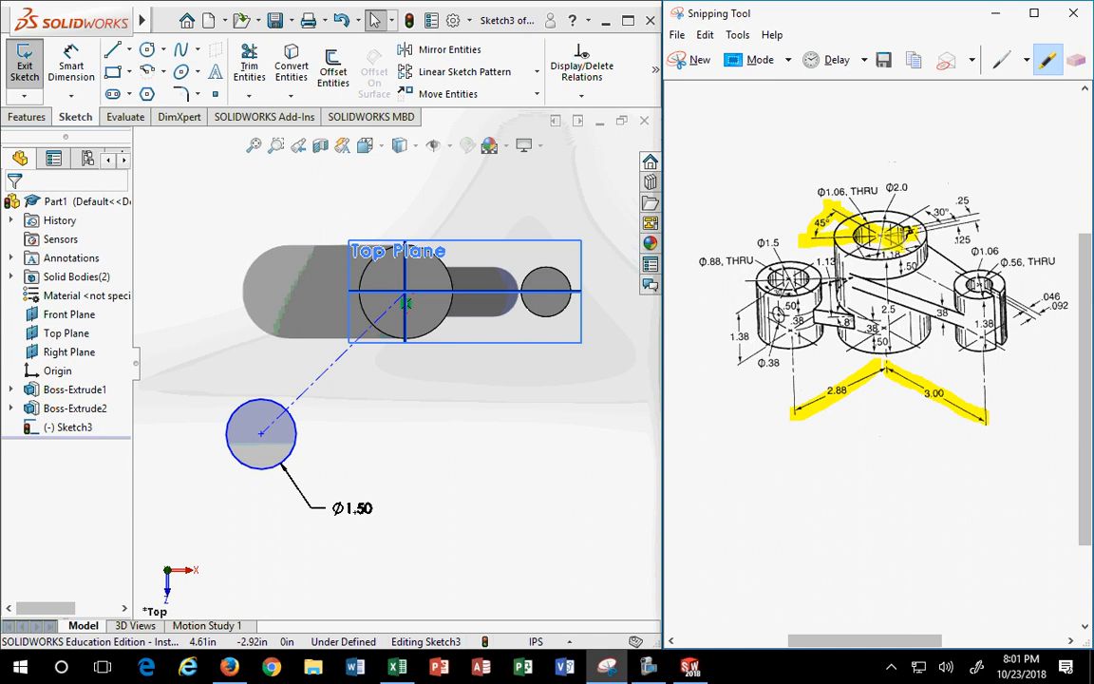
left_click_drag(764, 249, 770, 258)
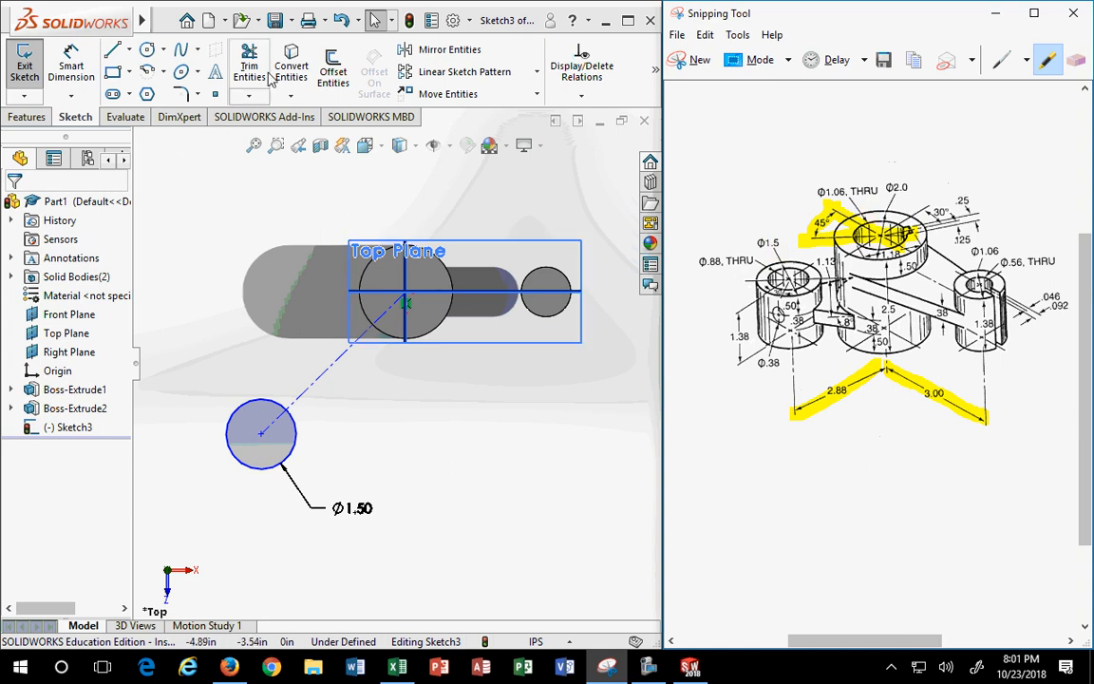
- Dimension the angle between the horizontal line and the centerline as 45°
left_click(71, 64)
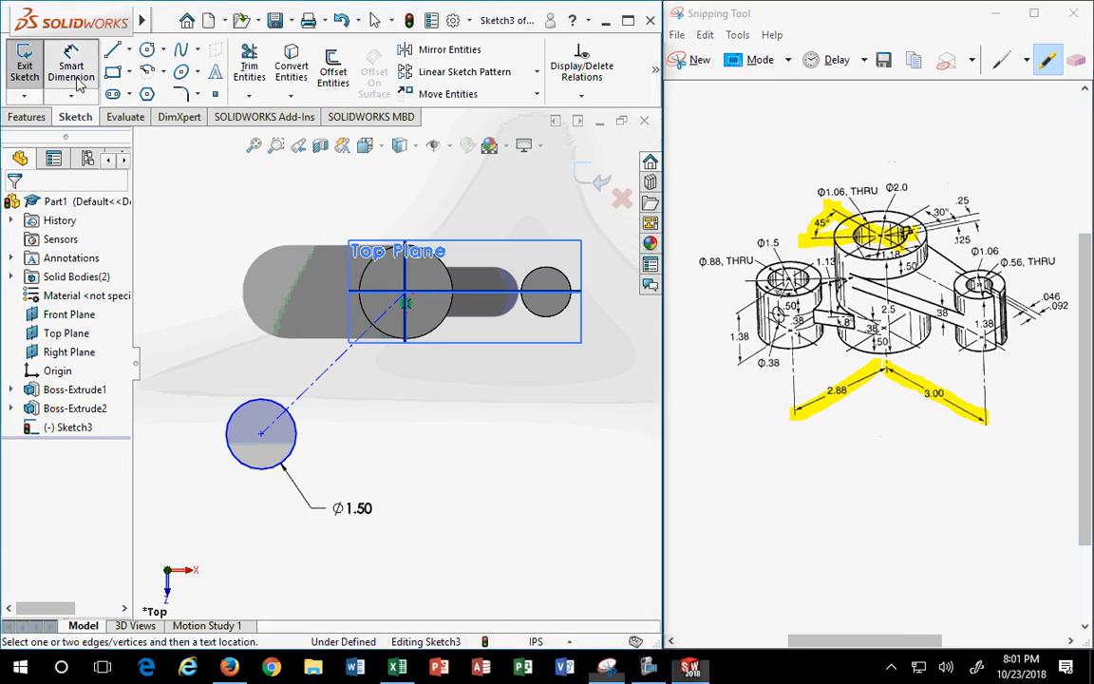
left_click(487, 297)
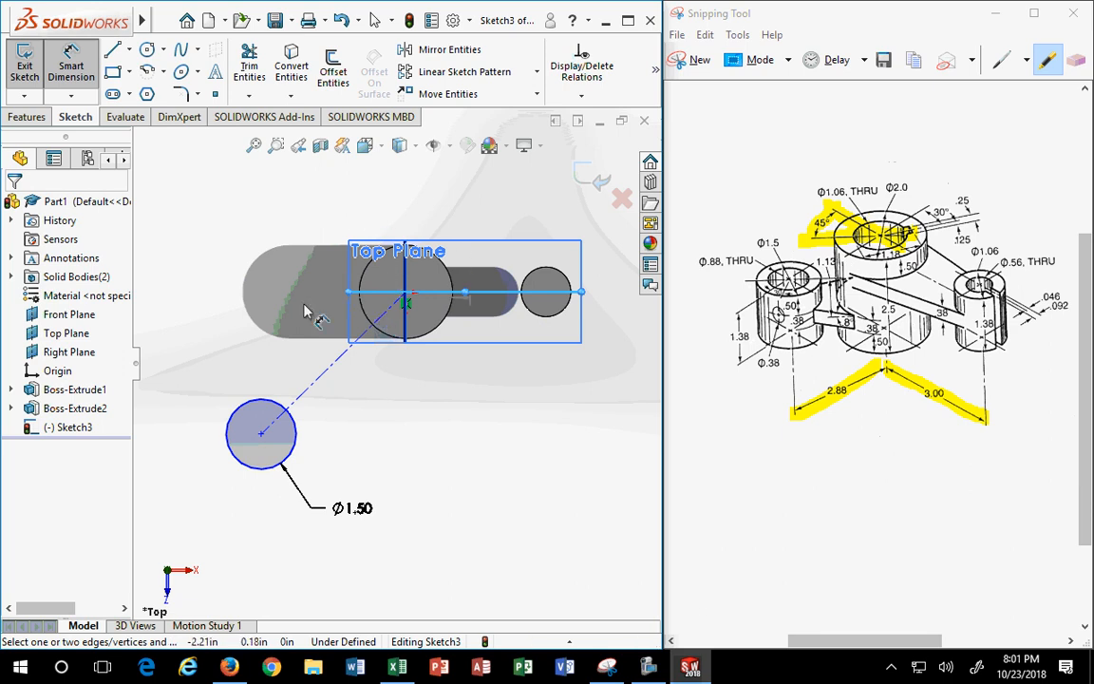
left_click(327, 369)
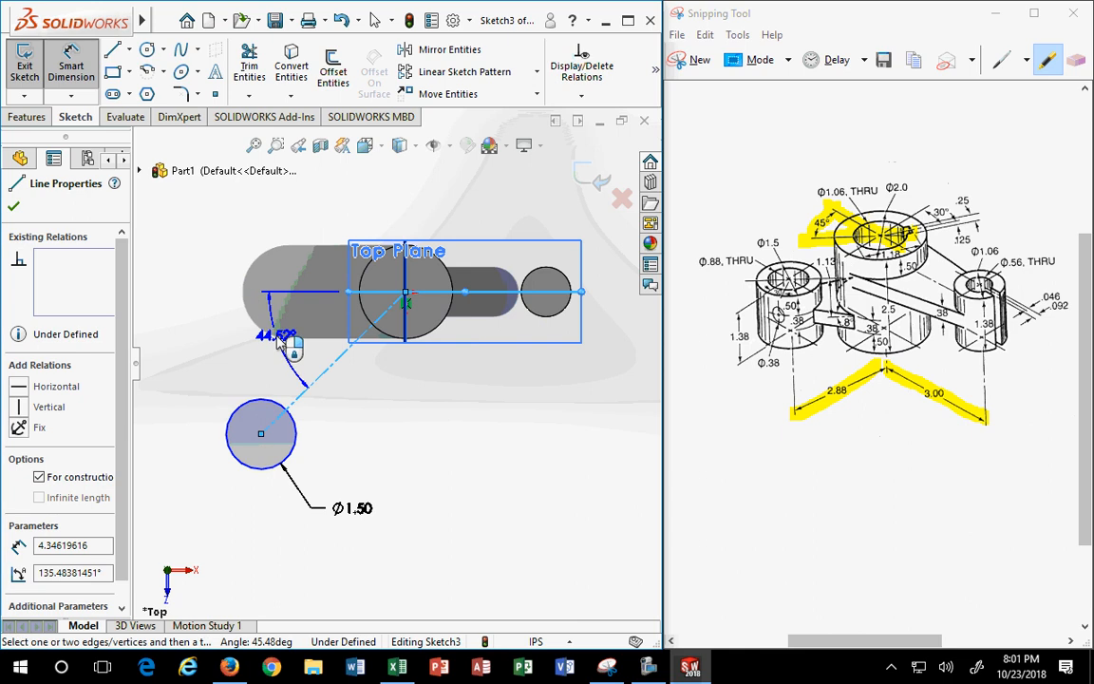
left_click(182, 380)
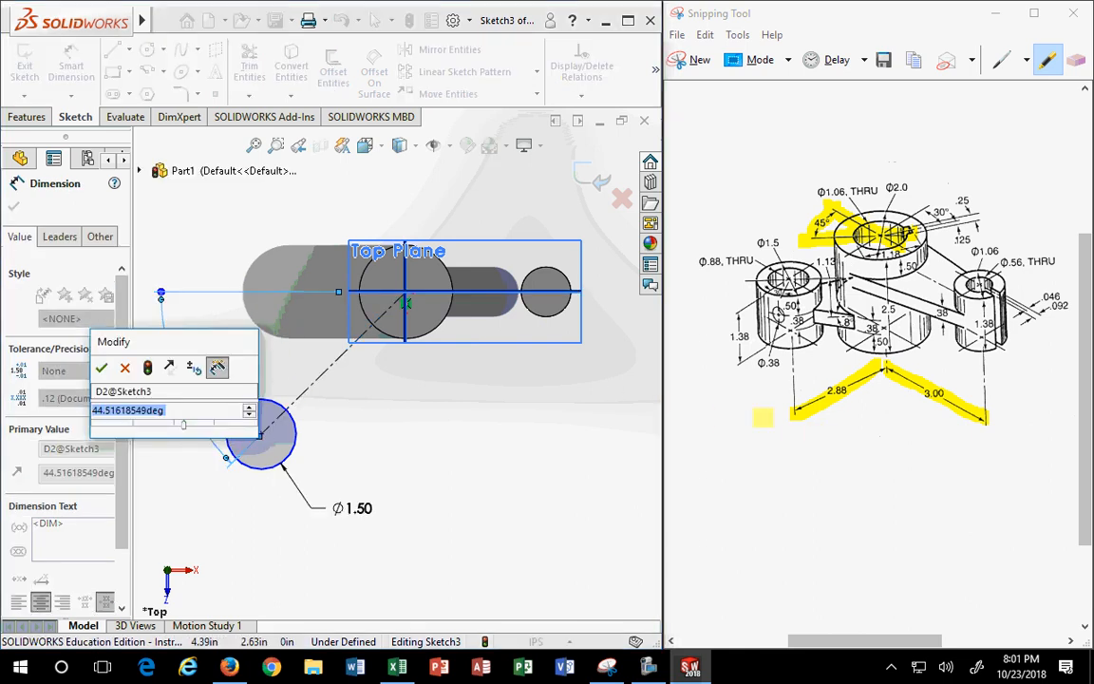
type("45")
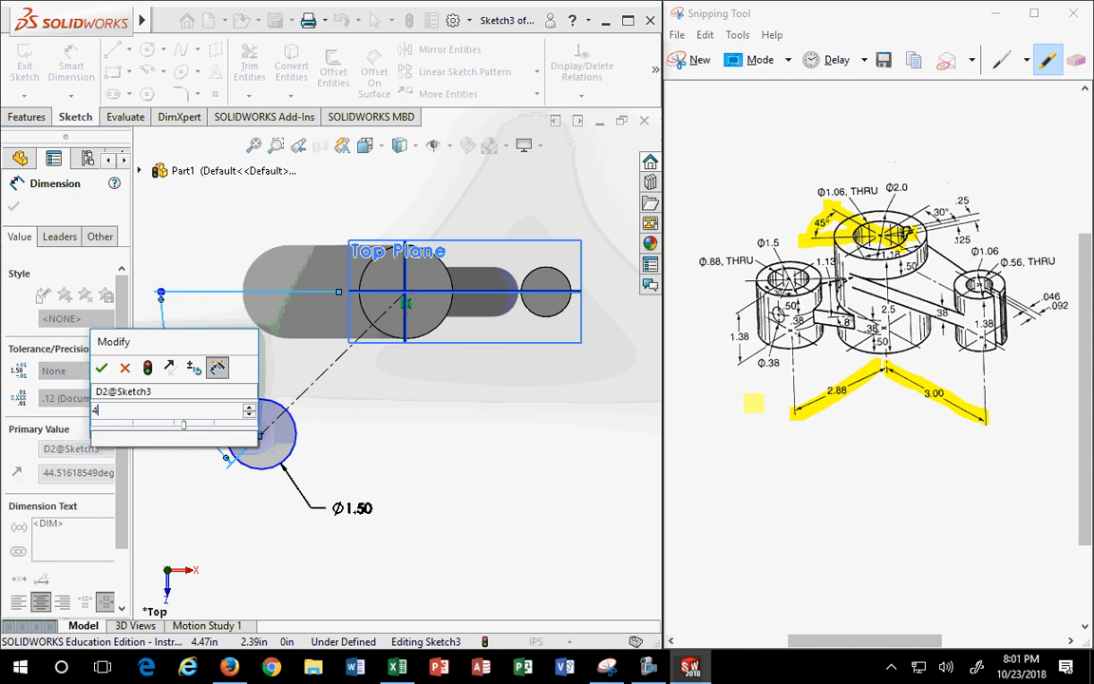
key("Return")
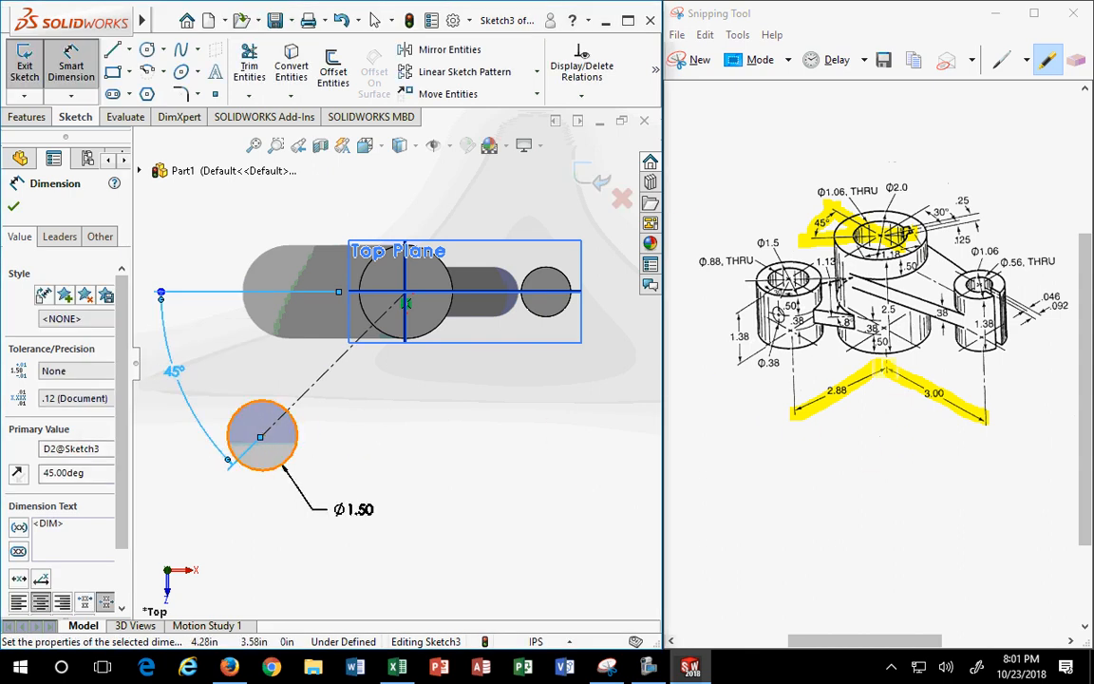
- Erase the 2.88 and 3.00 highlights on the reference drawing
left_click_drag(804, 404, 885, 368)
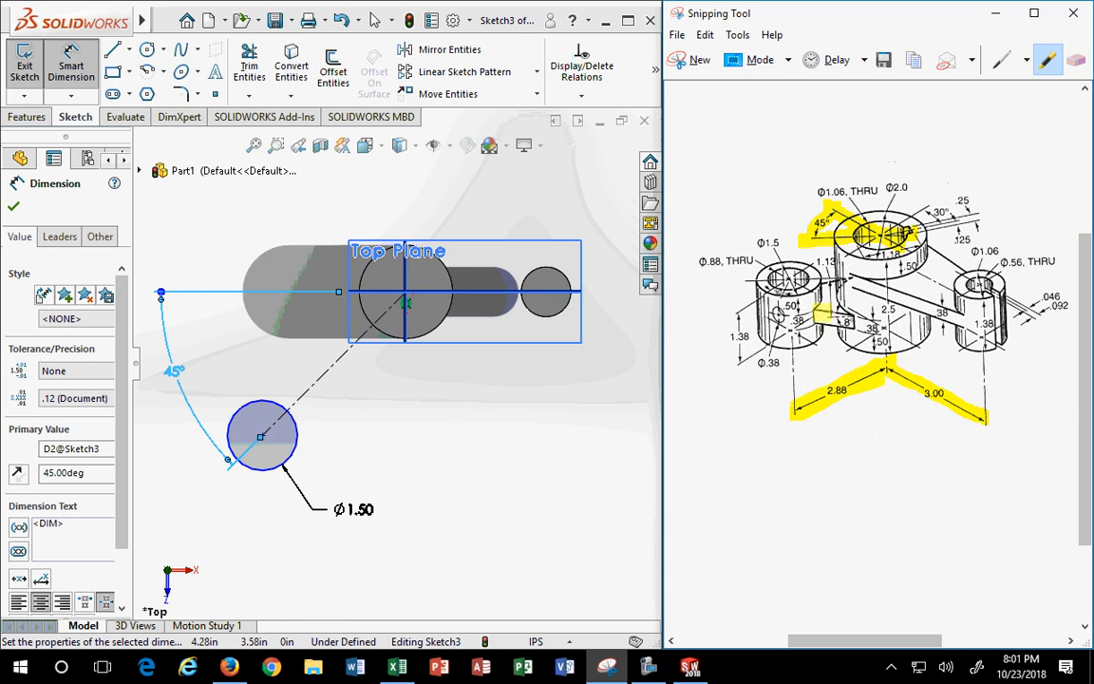
left_click(1076, 60)
left_click(833, 397)
left_click(944, 384)
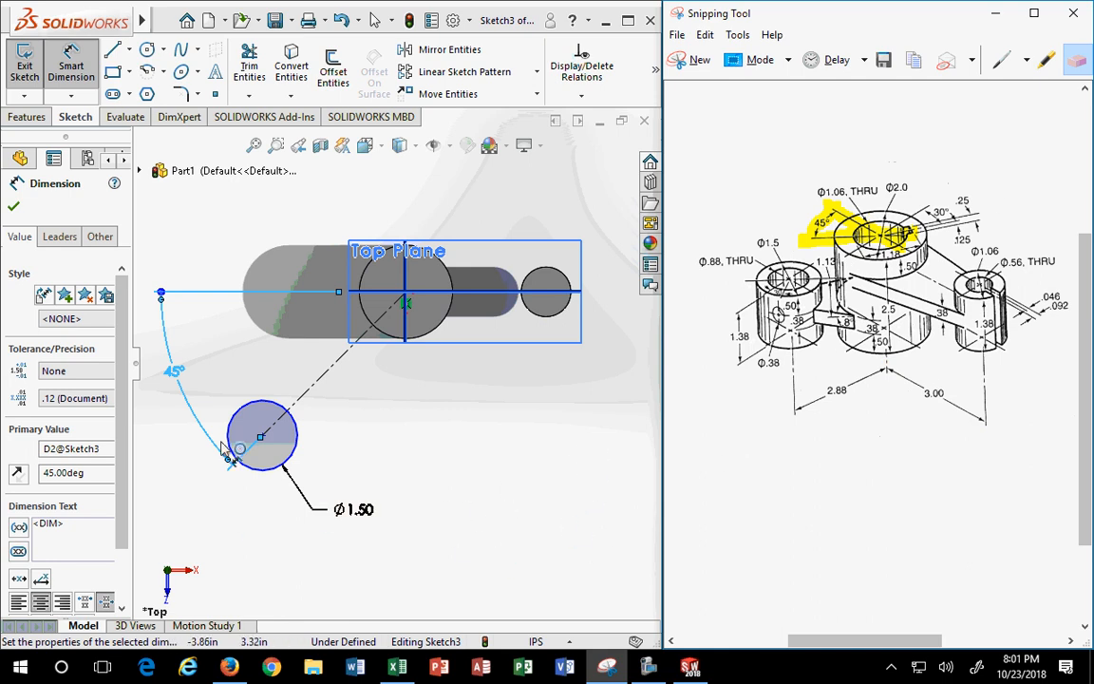
- Move the 45° angle dimension closer to the centre circle
left_click(176, 373)
left_click_drag(175, 372, 309, 327)
left_click(320, 387)
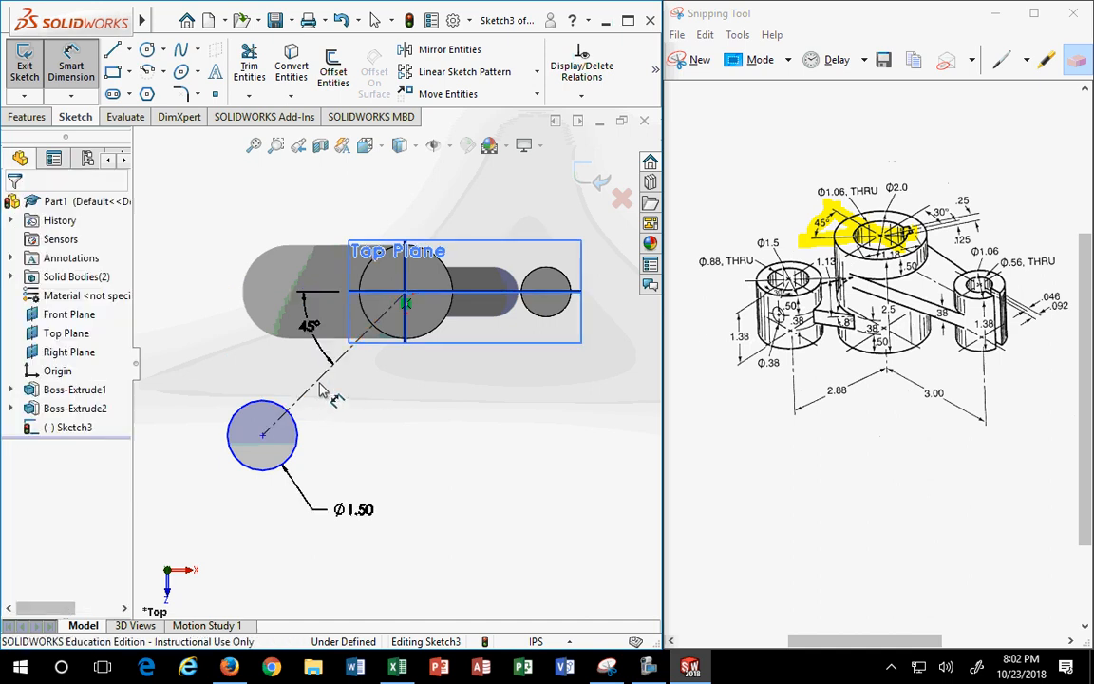
- Dimension the distance from the Ø1.50 circle to the centre circle, entering 2.875
mouse_move(133, 14)
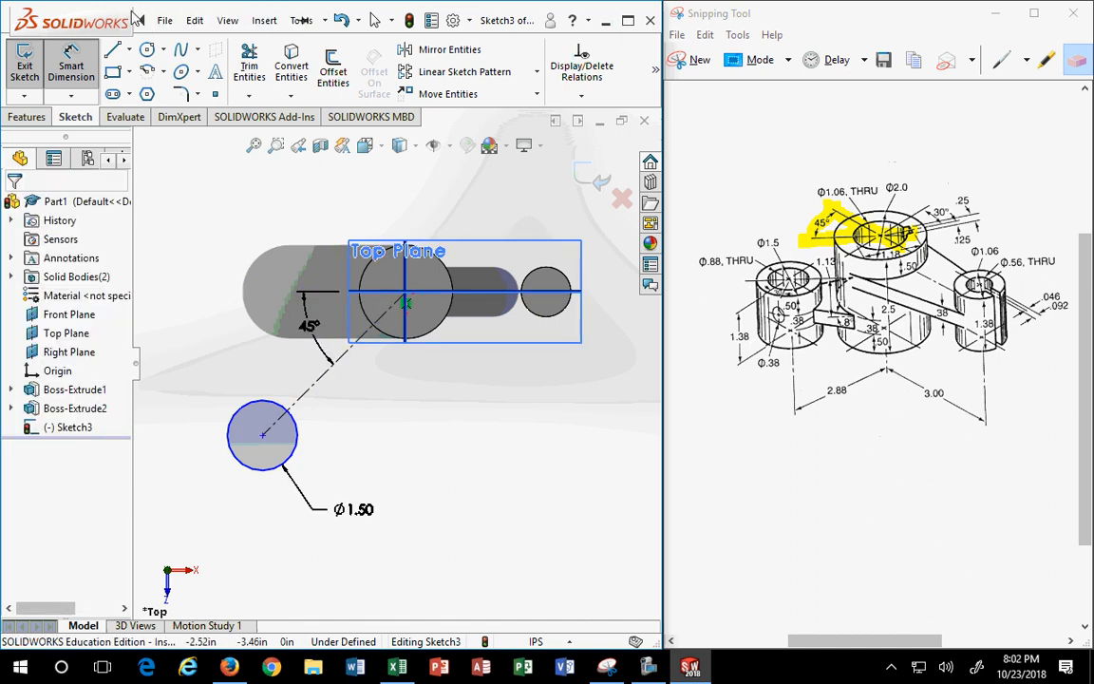
left_click(69, 74)
left_click(70, 76)
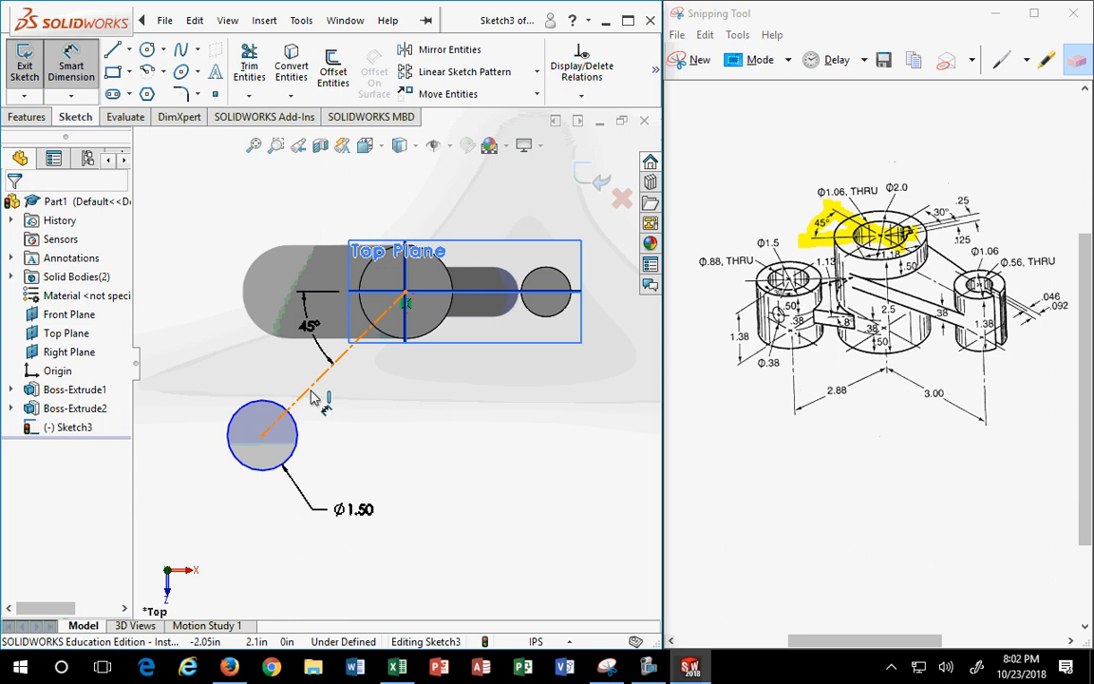
left_click(250, 409)
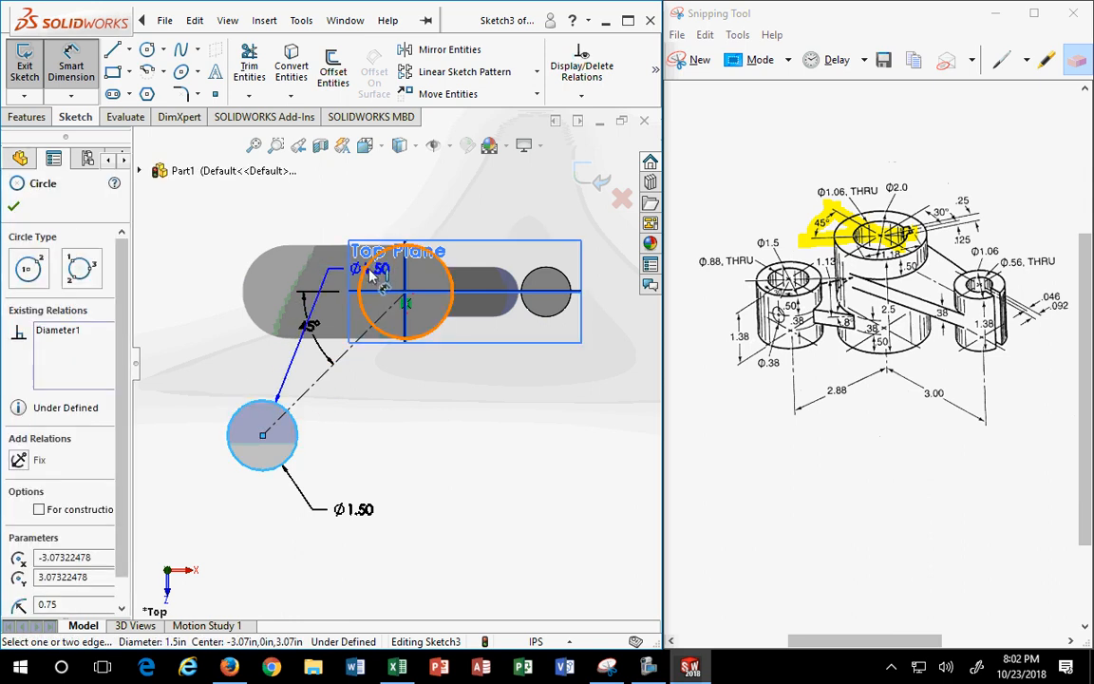
left_click(375, 265)
left_click(249, 245)
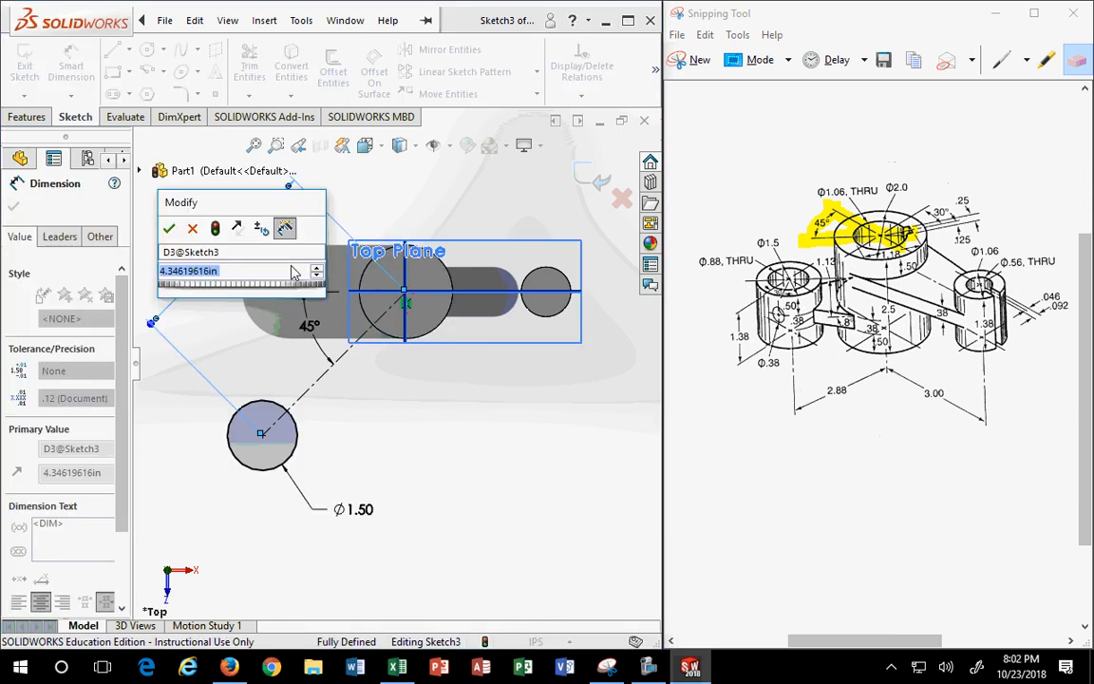
type("2.875")
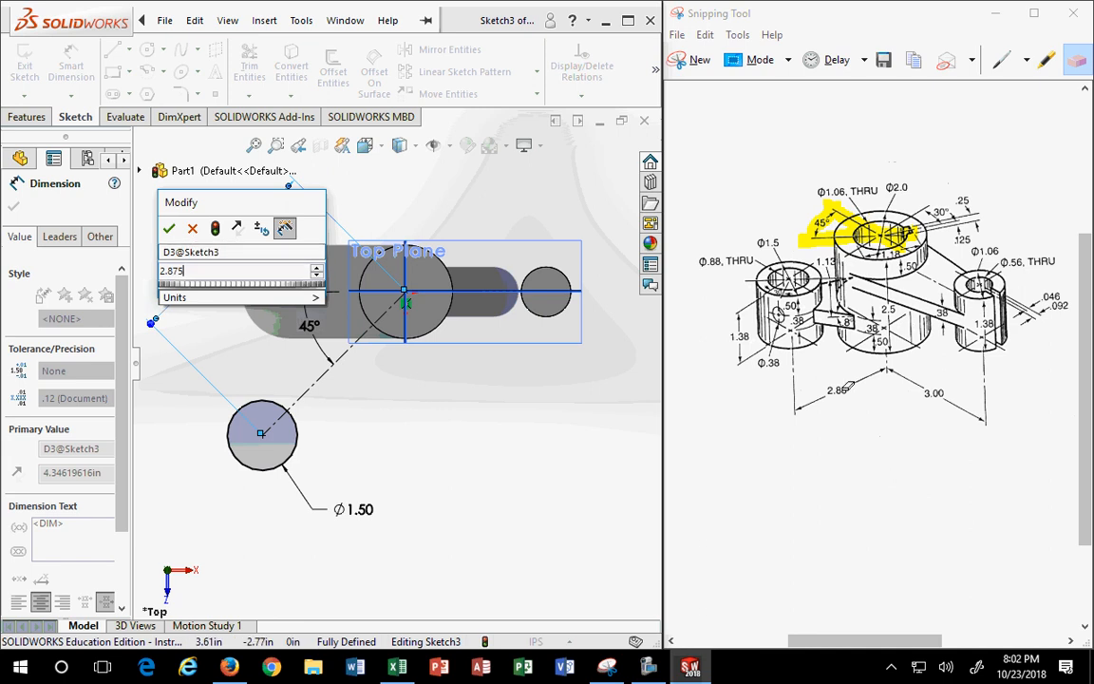
- Circle the 2.88 dimension with the pen on the reference drawing
left_click(890, 384)
left_click(1003, 59)
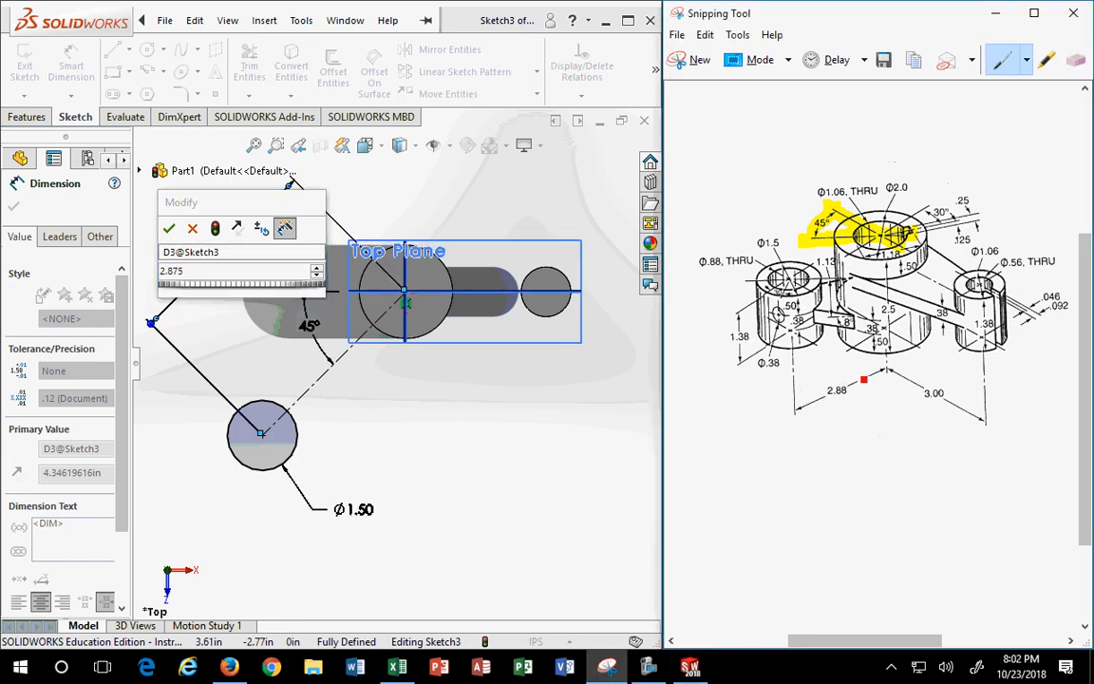
mouse_move(843, 377)
left_mouse_down()
mouse_move(823, 405)
mouse_move(808, 396)
left_mouse_up()
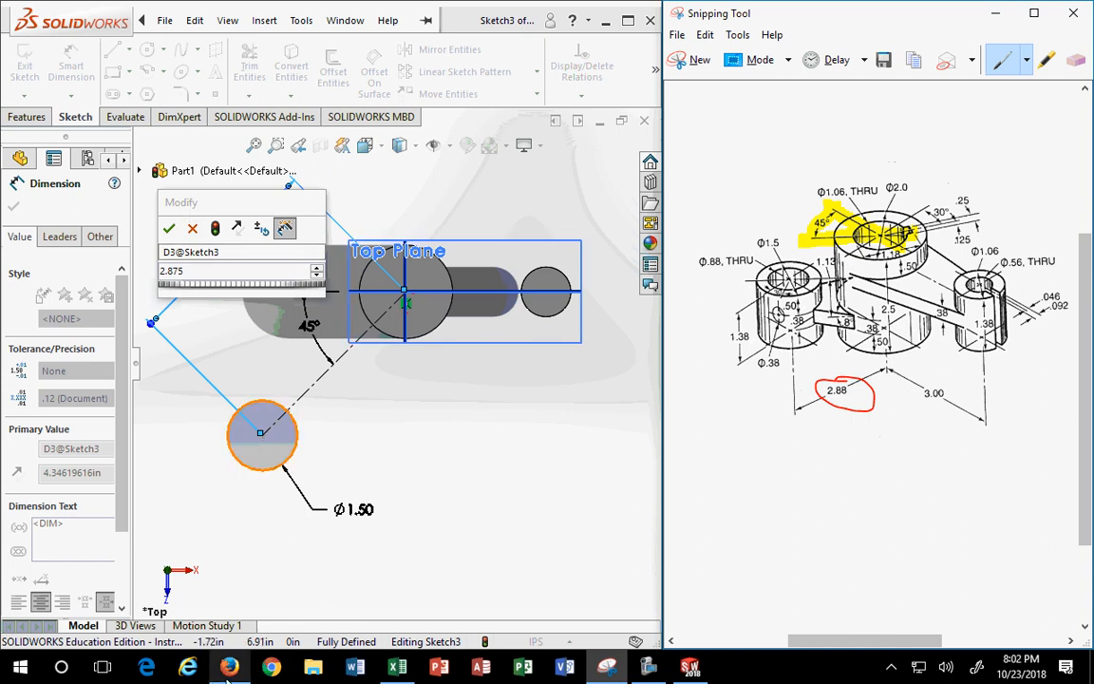
mouse_move(229, 668)
- In the fraction-decimal table, compare 7/8 (0.875) with 113/128 (0.8828125)
left_click(398, 668)
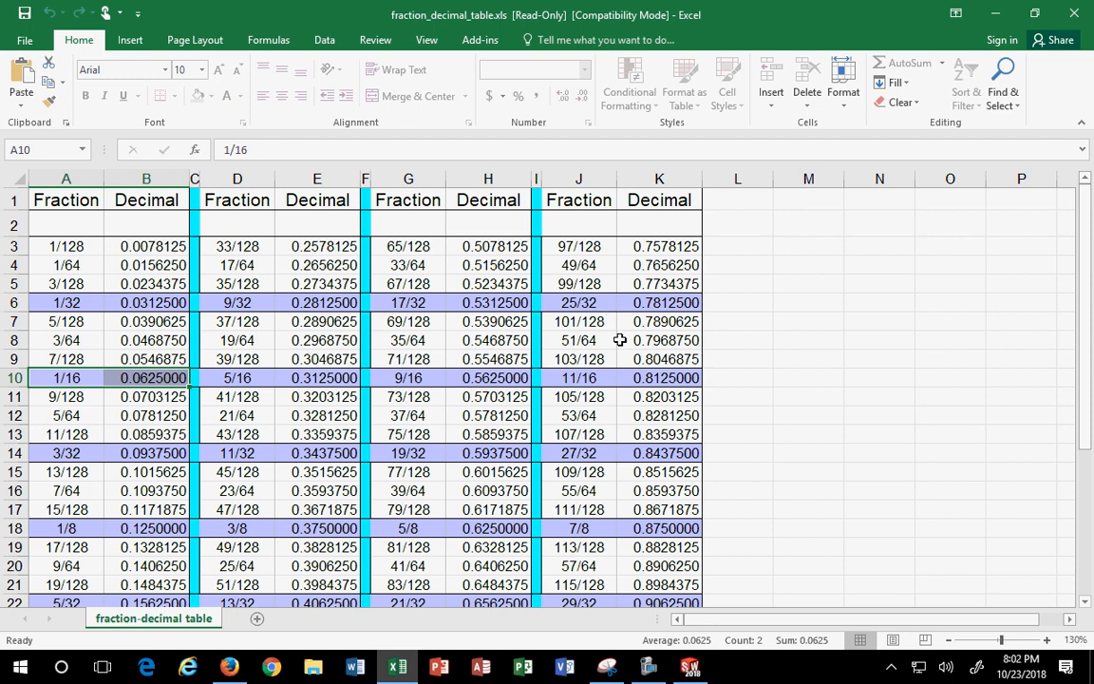
scroll(620, 340, "down", 4)
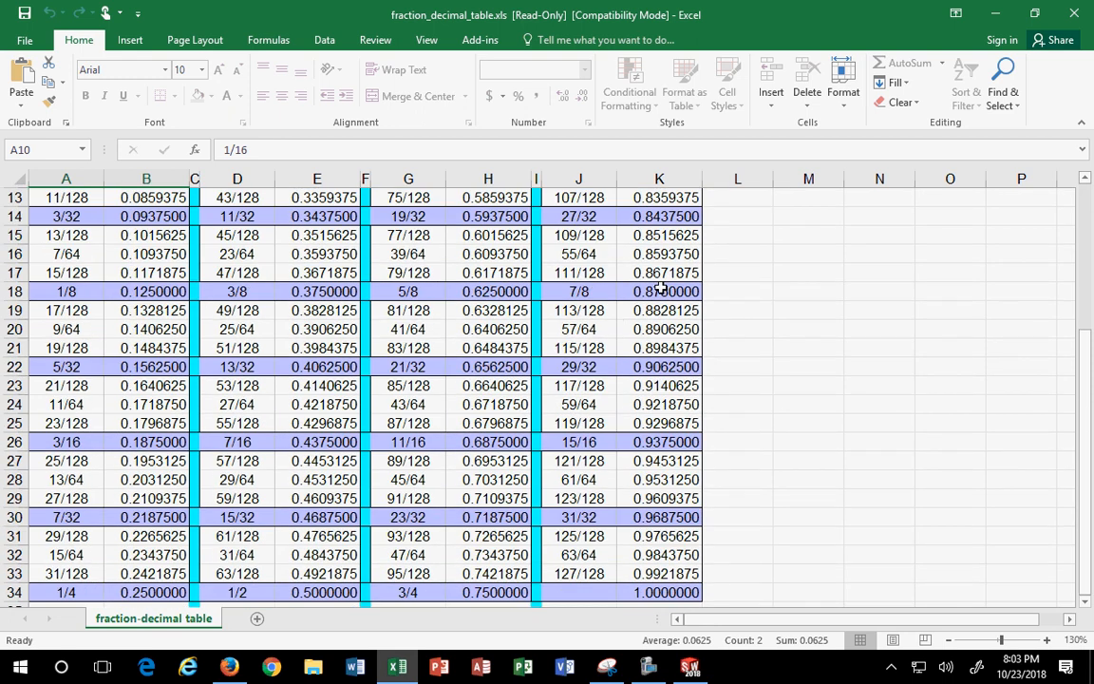
left_click_drag(572, 292, 665, 309)
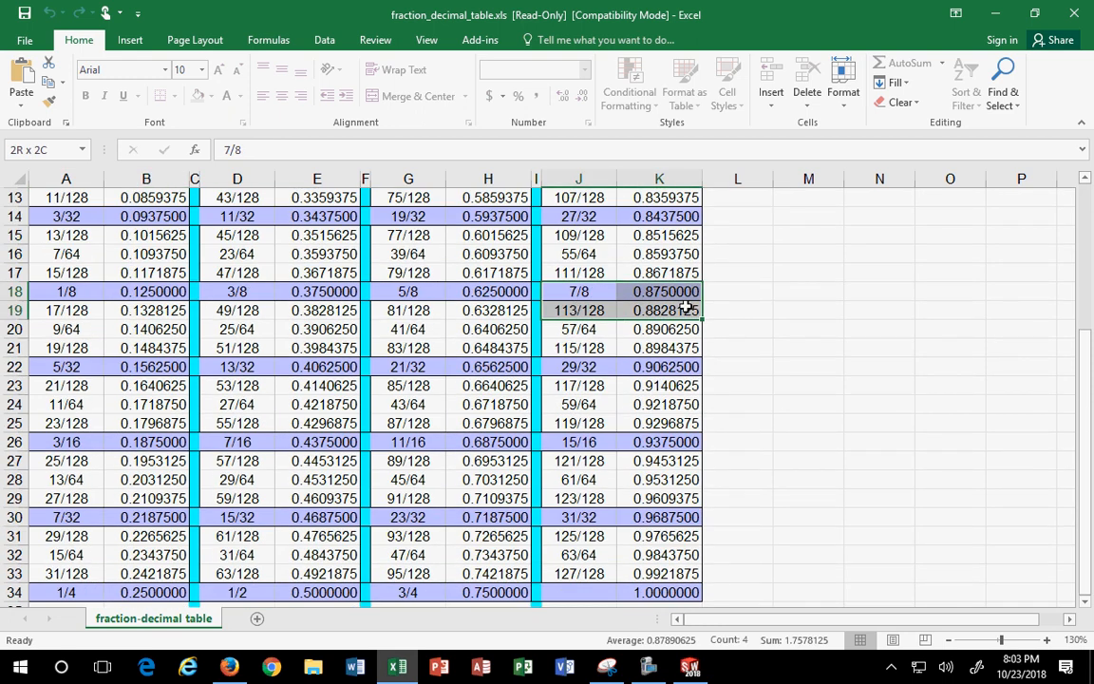
left_click(601, 325)
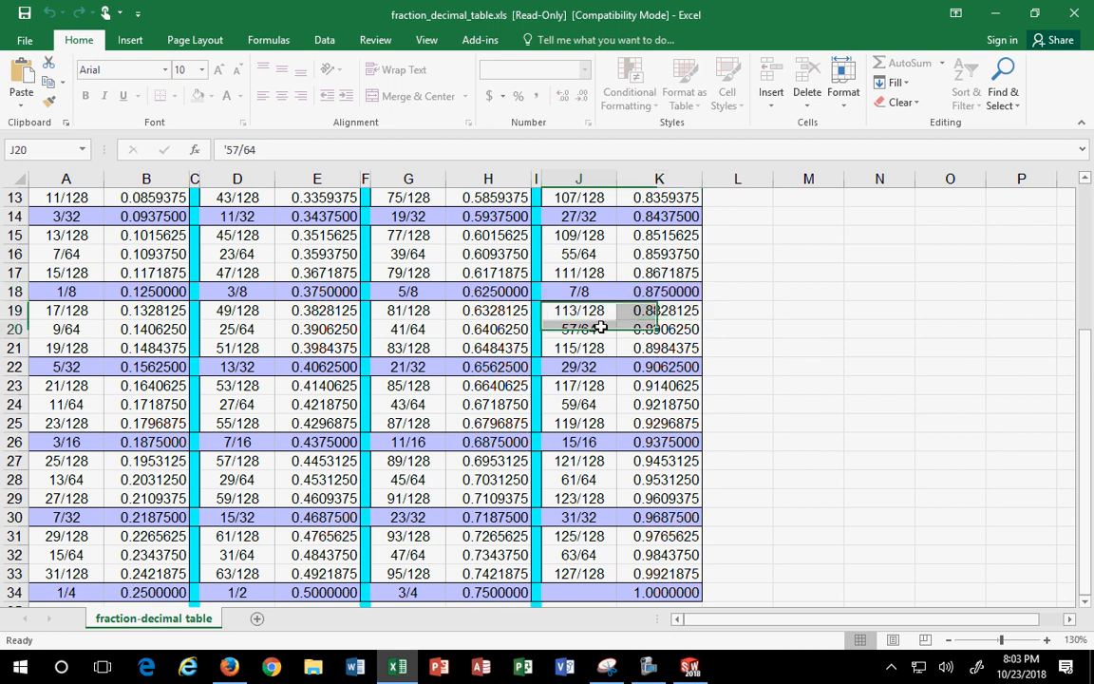
left_click_drag(576, 310, 647, 310)
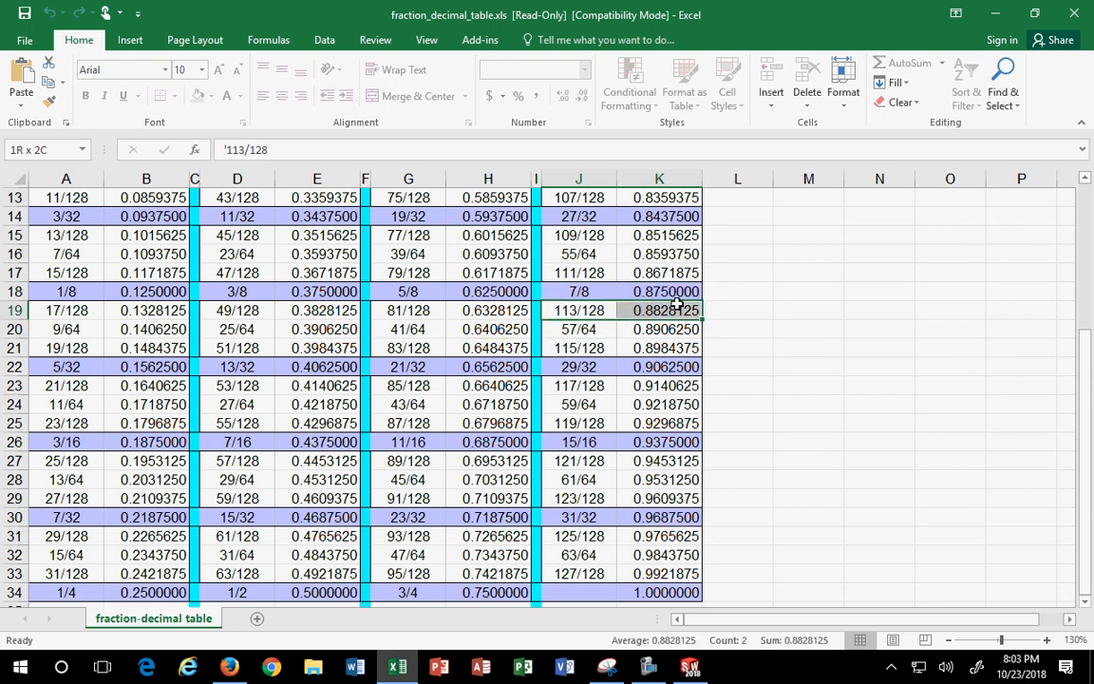
left_click(654, 310)
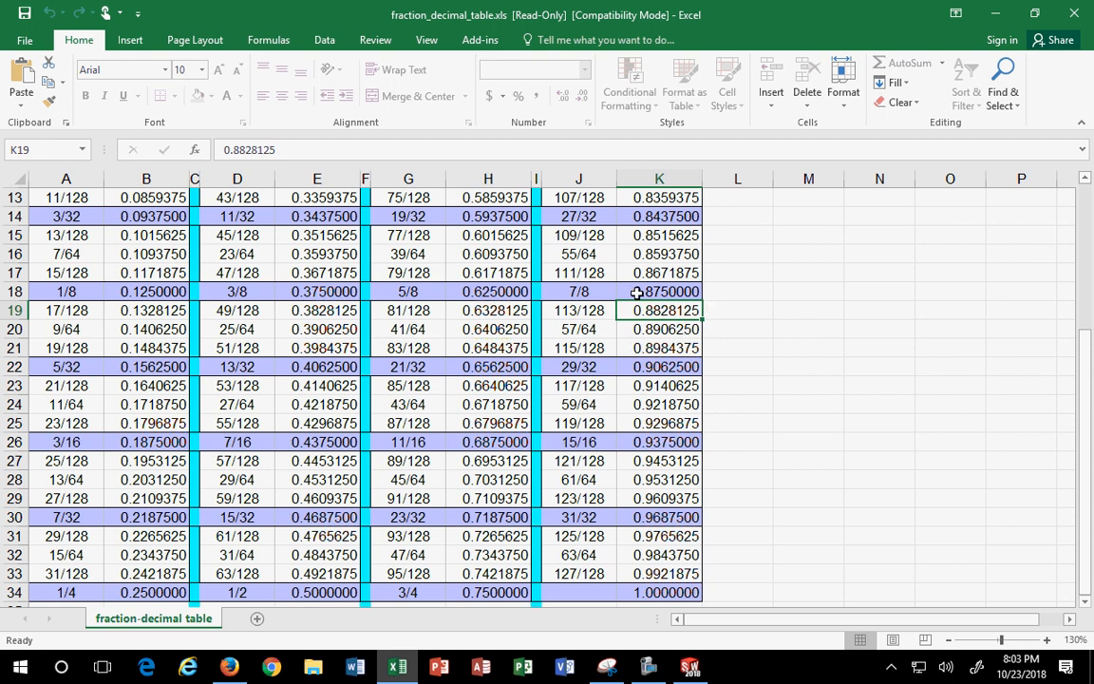
left_click_drag(636, 291, 661, 311)
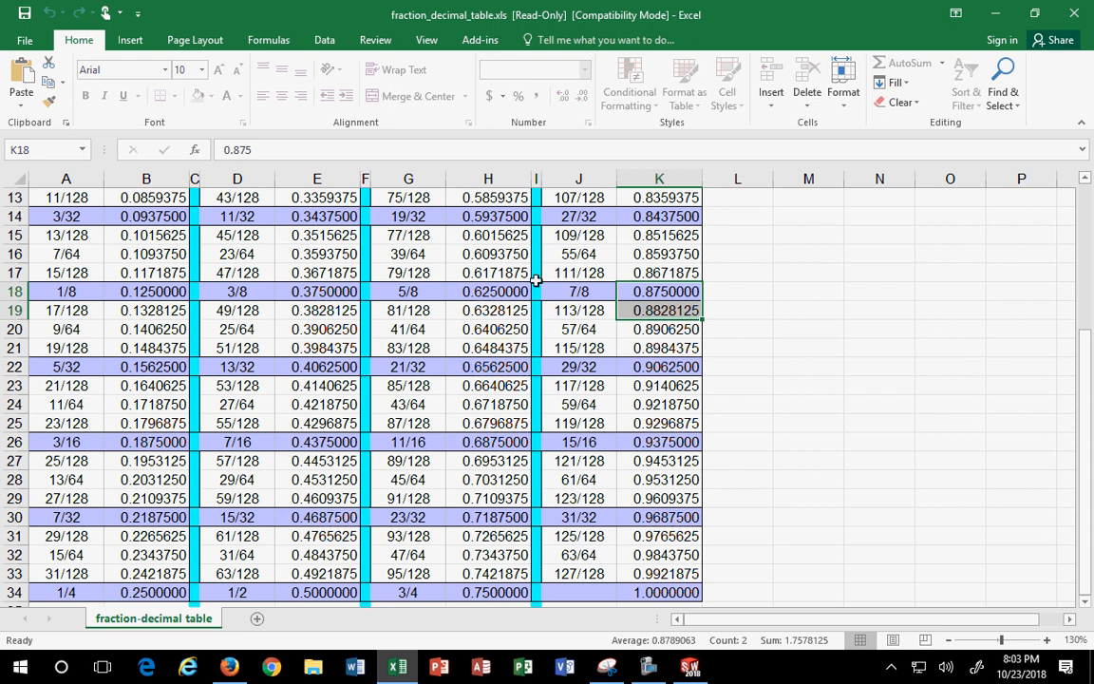
left_click_drag(567, 290, 629, 311)
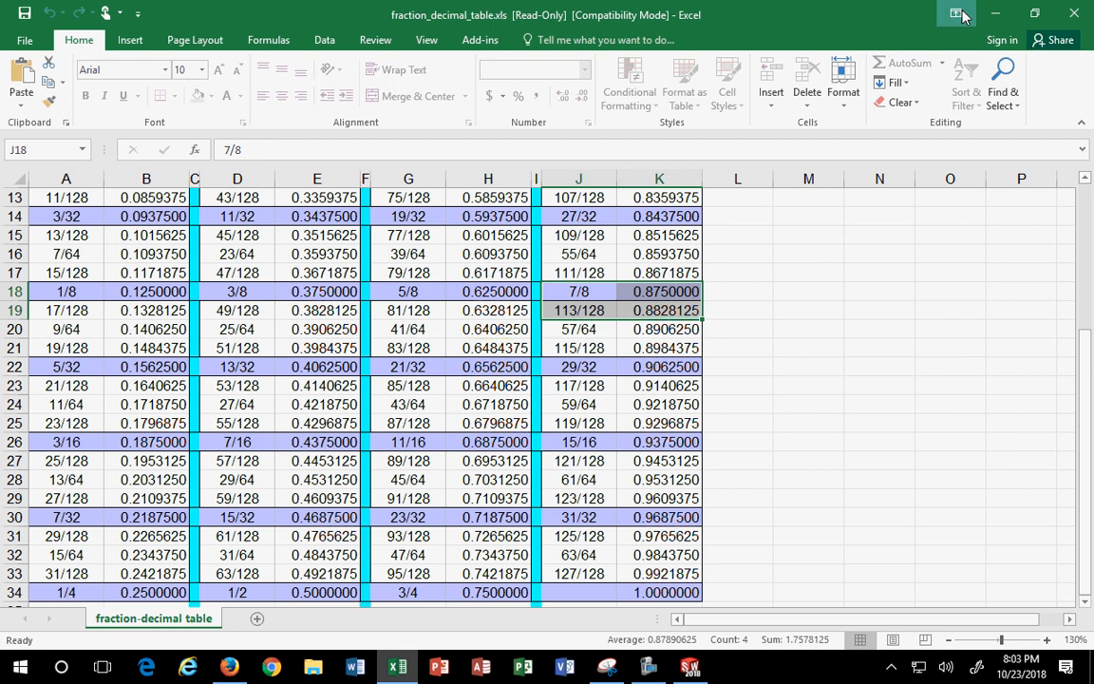
- Apply the 2.875 distance, finish the dimension and switch to Isometric view
left_click(993, 14)
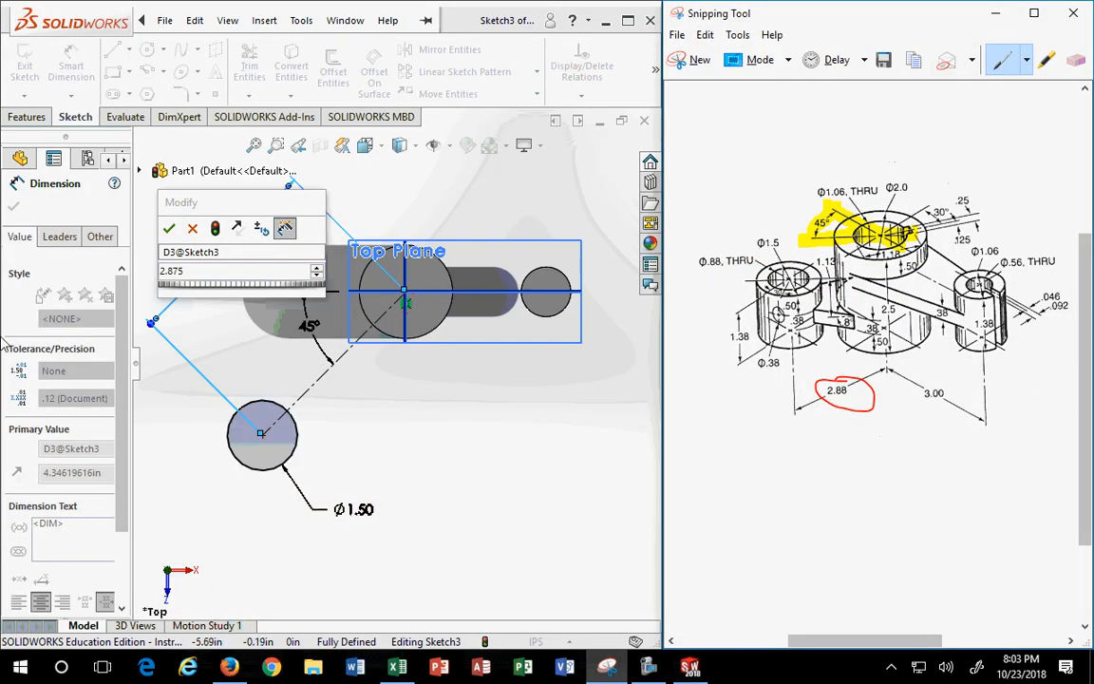
left_click(168, 227)
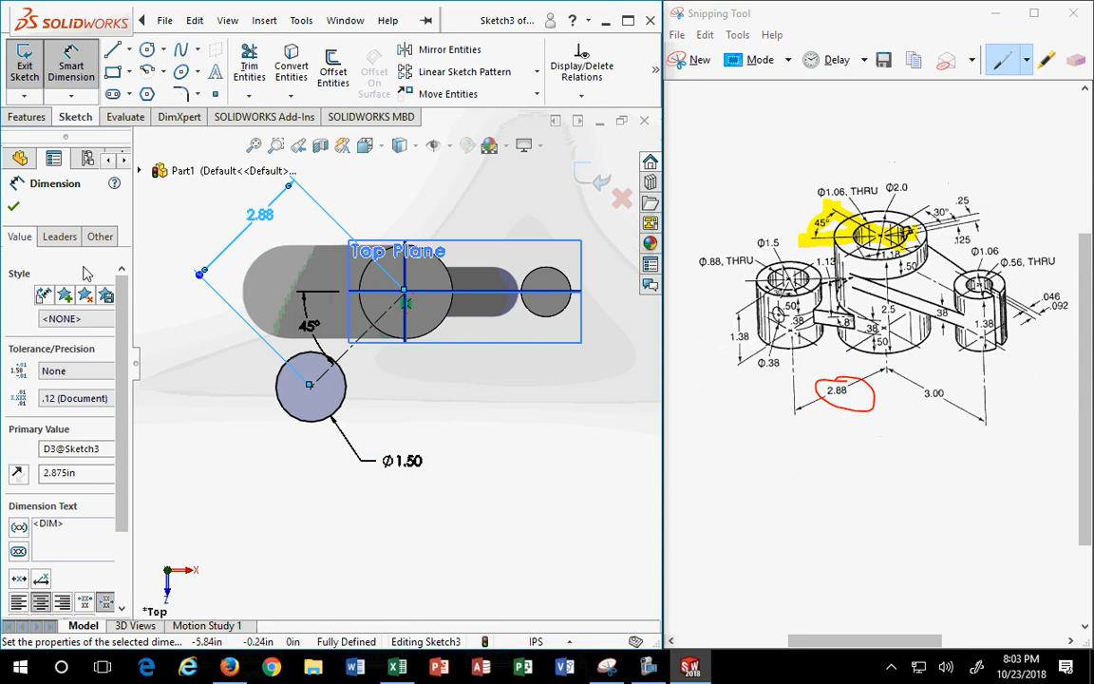
left_click(14, 209)
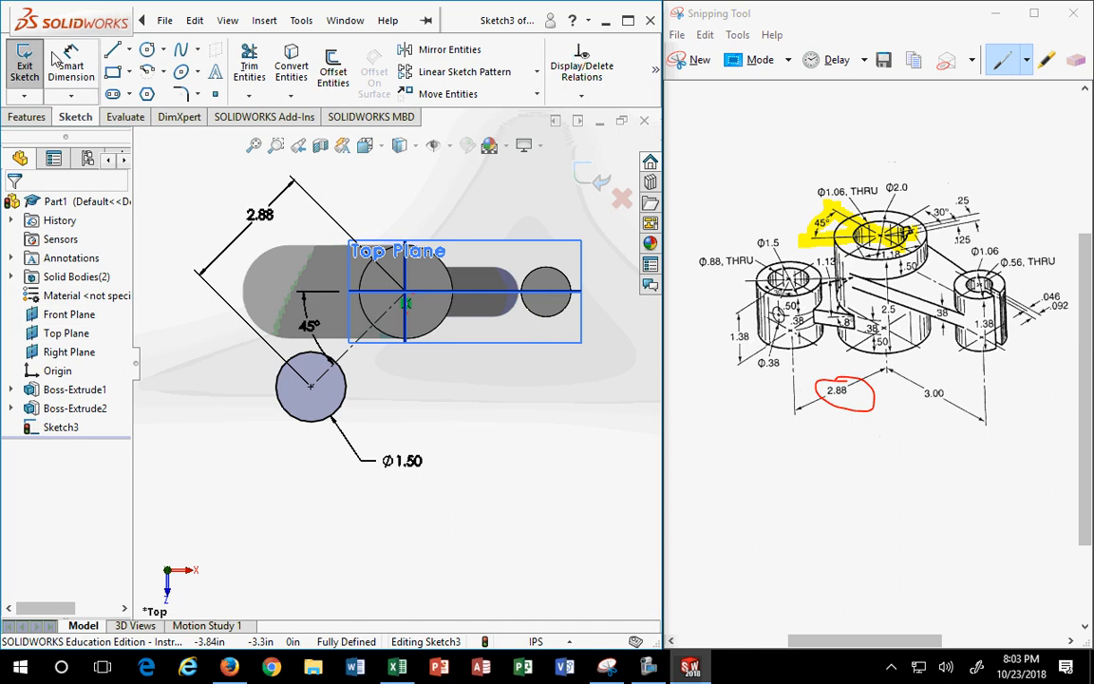
left_click(23, 118)
left_click(365, 144)
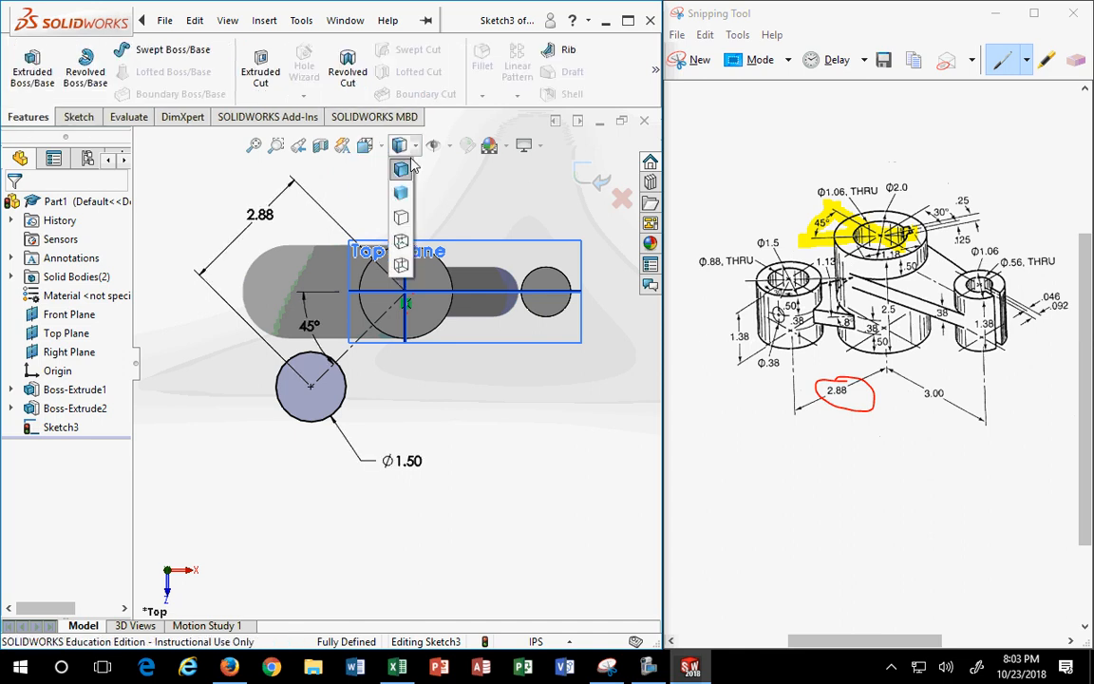
left_click(464, 195)
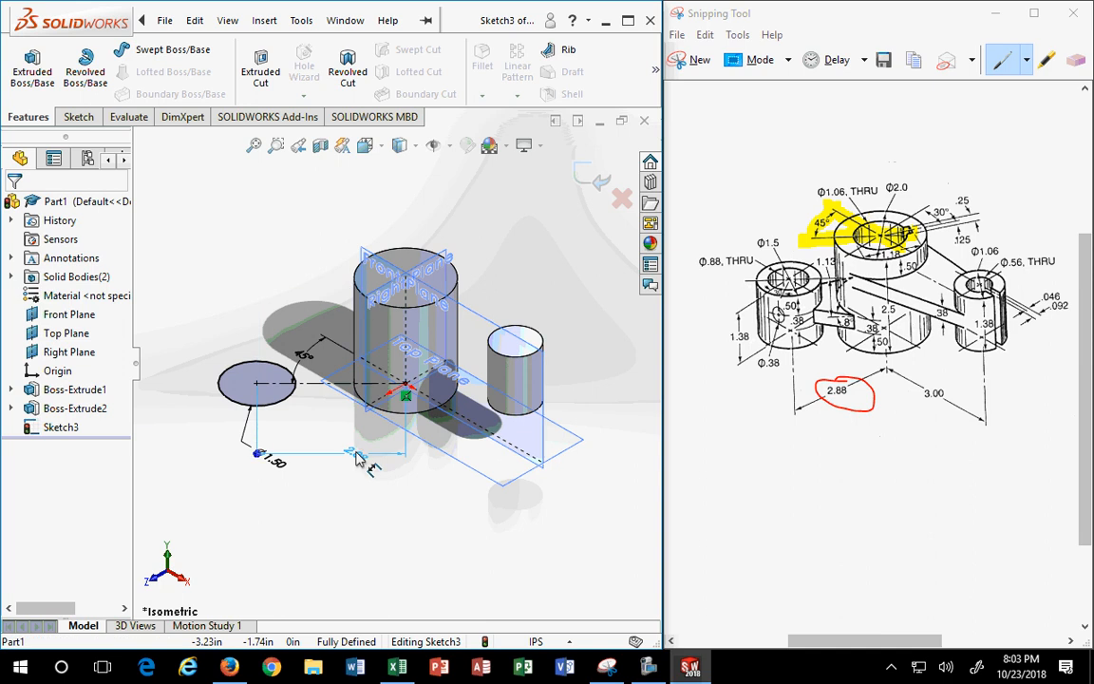
- Extrude the Ø1.50 circle upward 1.375 in as a third cylinder
left_click_drag(285, 289, 308, 307)
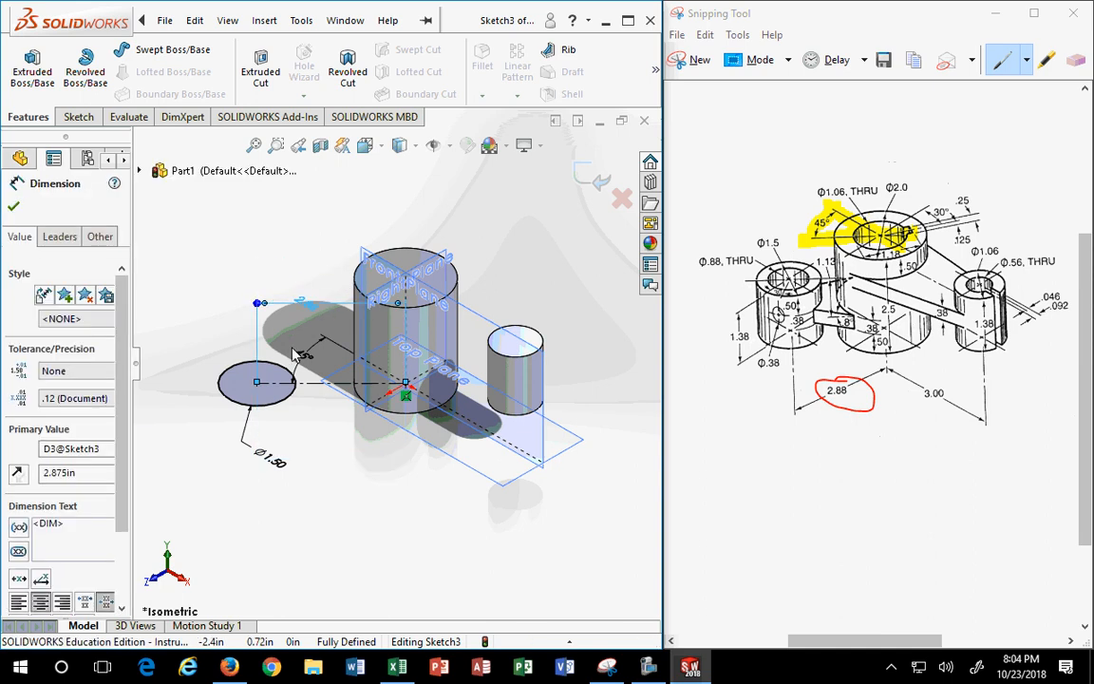
left_click(32, 71)
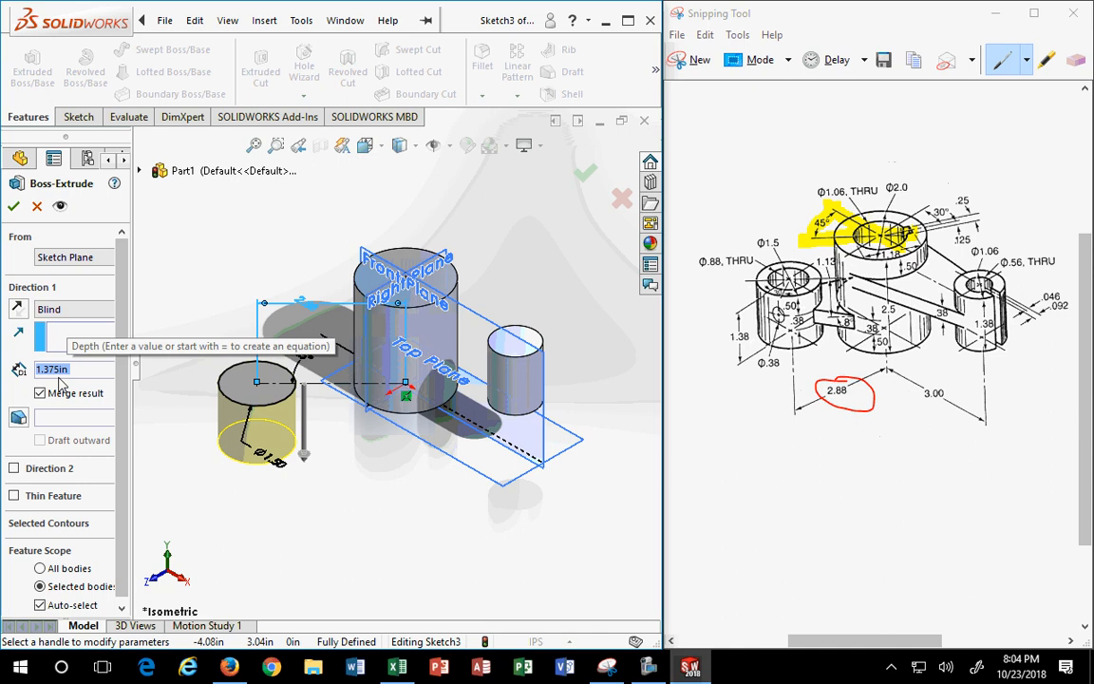
left_click(19, 308)
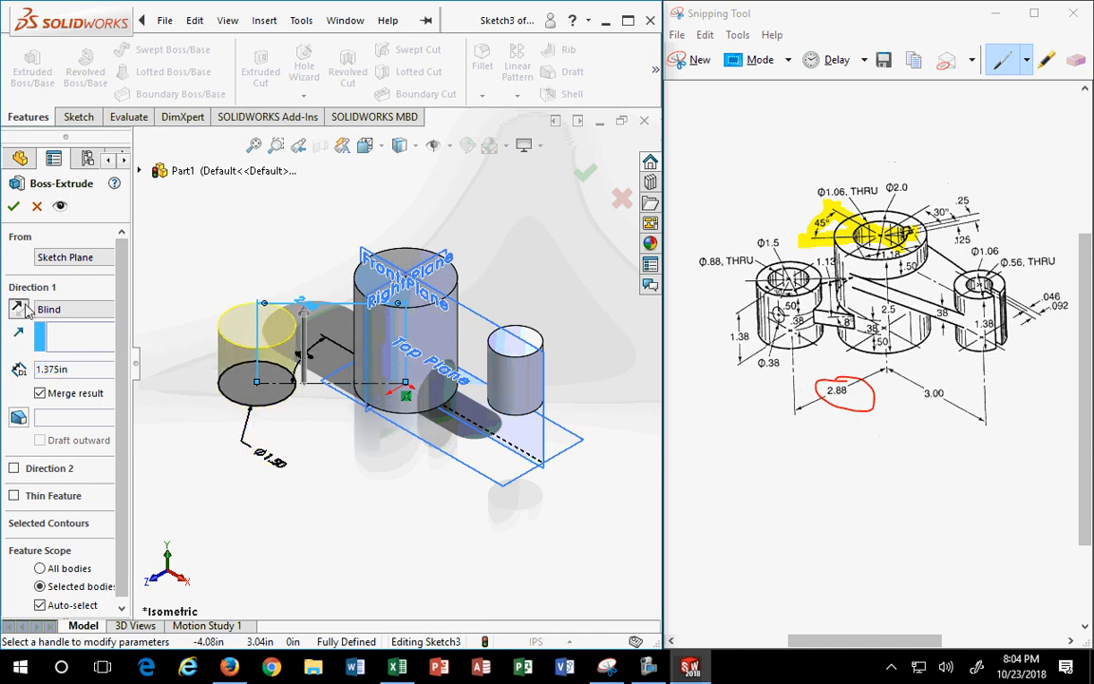
double_click(64, 369)
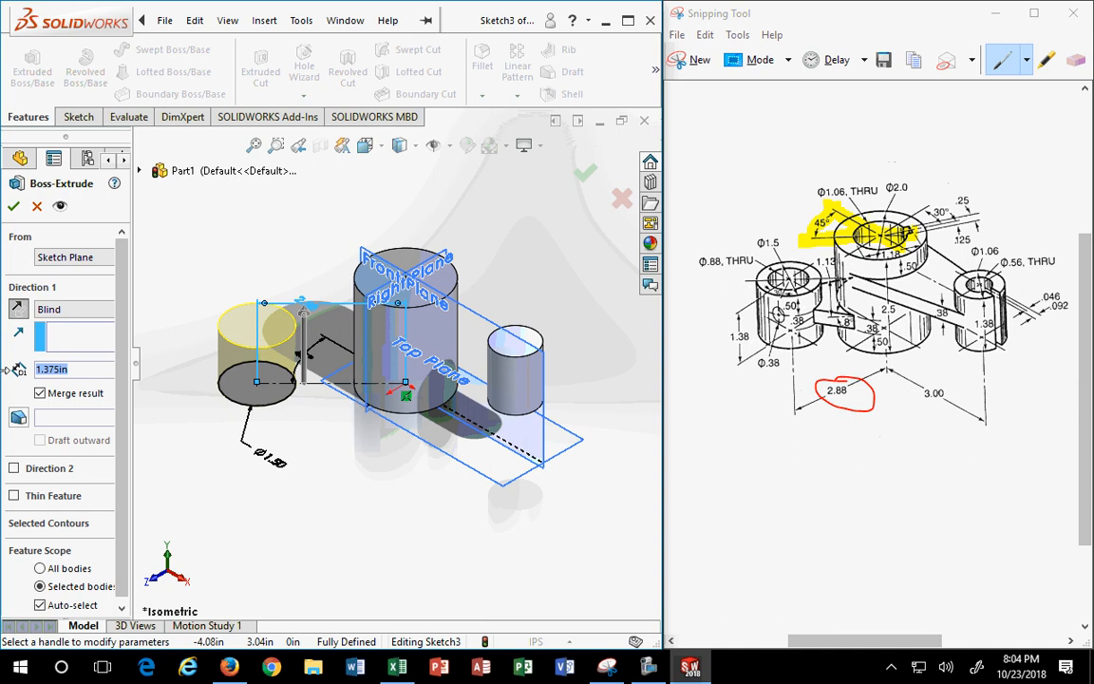
left_click(14, 206)
left_click(372, 465)
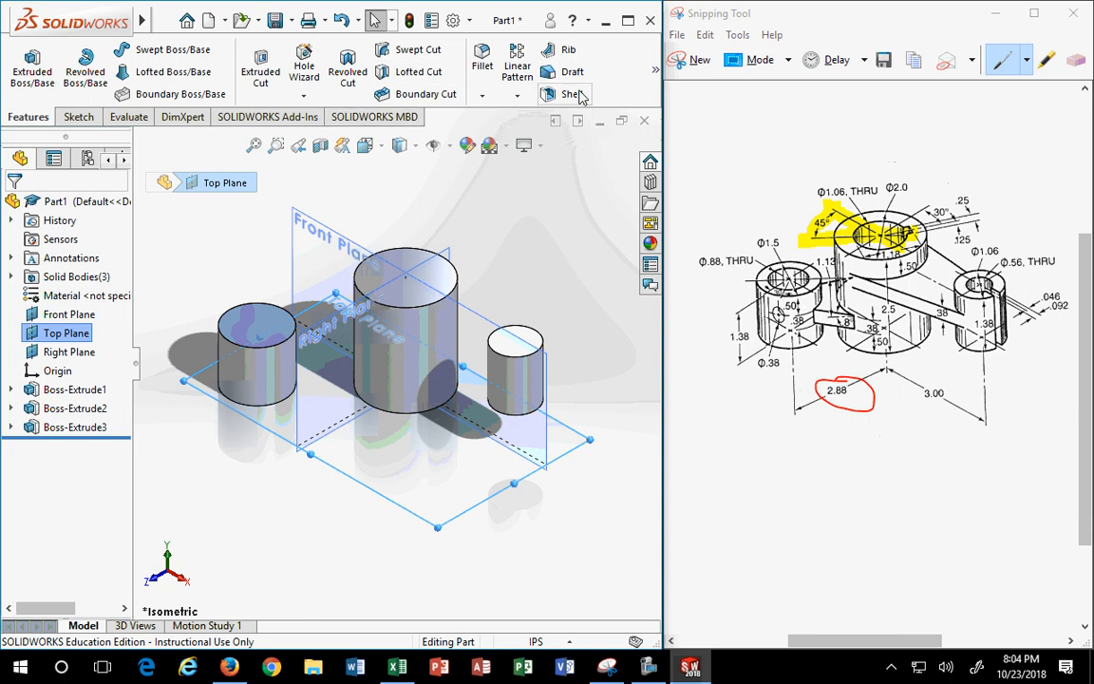
- Try a plane from the large cylinder's top face parallel to Top Plane, then cancel it
mouse_move(655, 71)
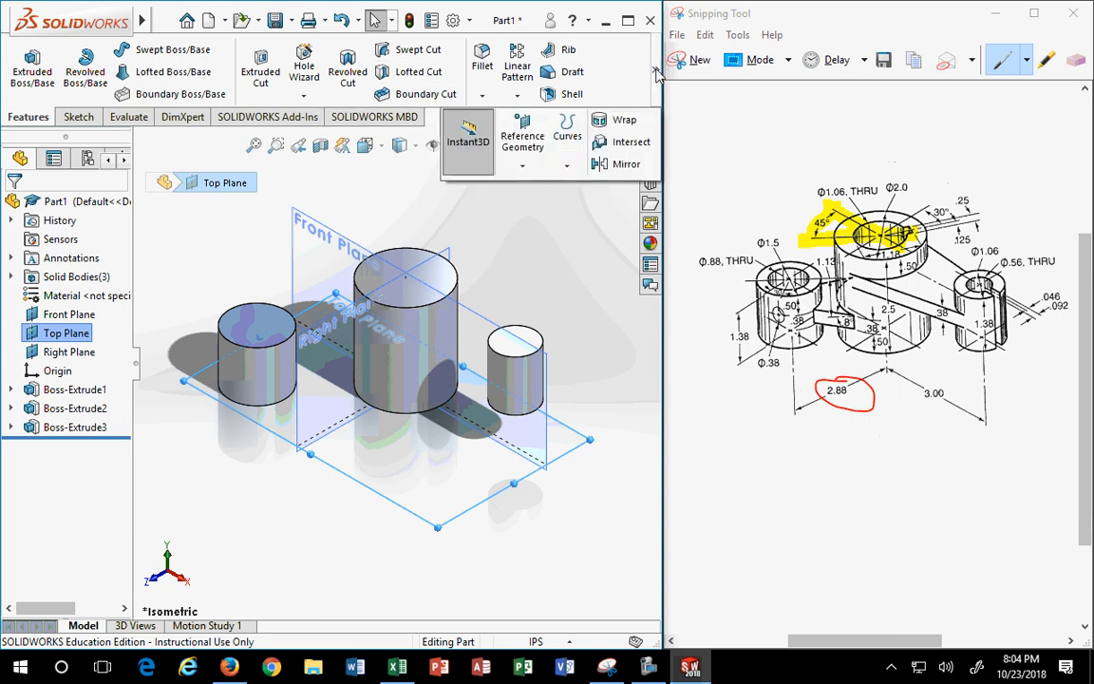
left_click(521, 143)
left_click(528, 186)
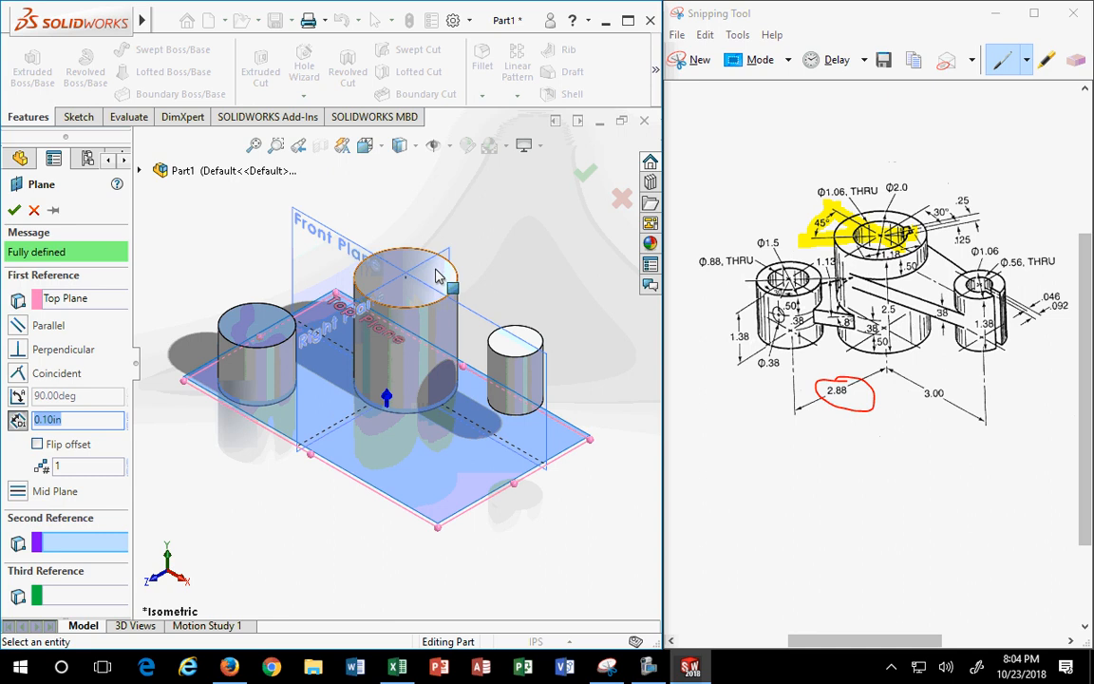
left_click(439, 274)
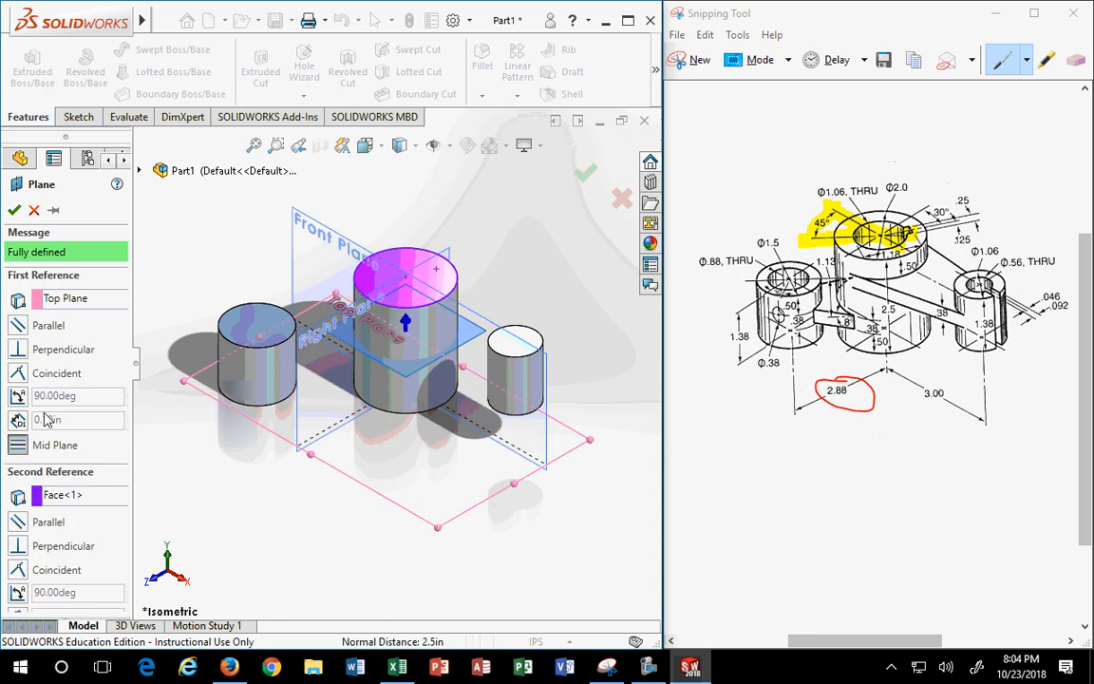
scroll(75, 396, "down", 1)
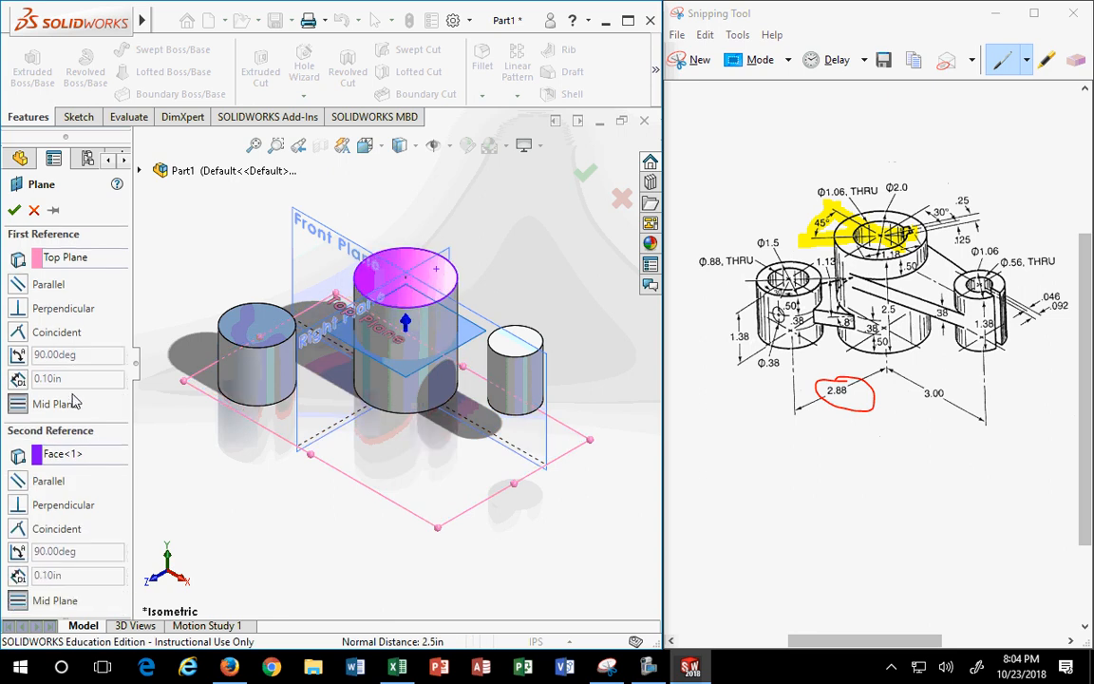
scroll(75, 400, "up", 1)
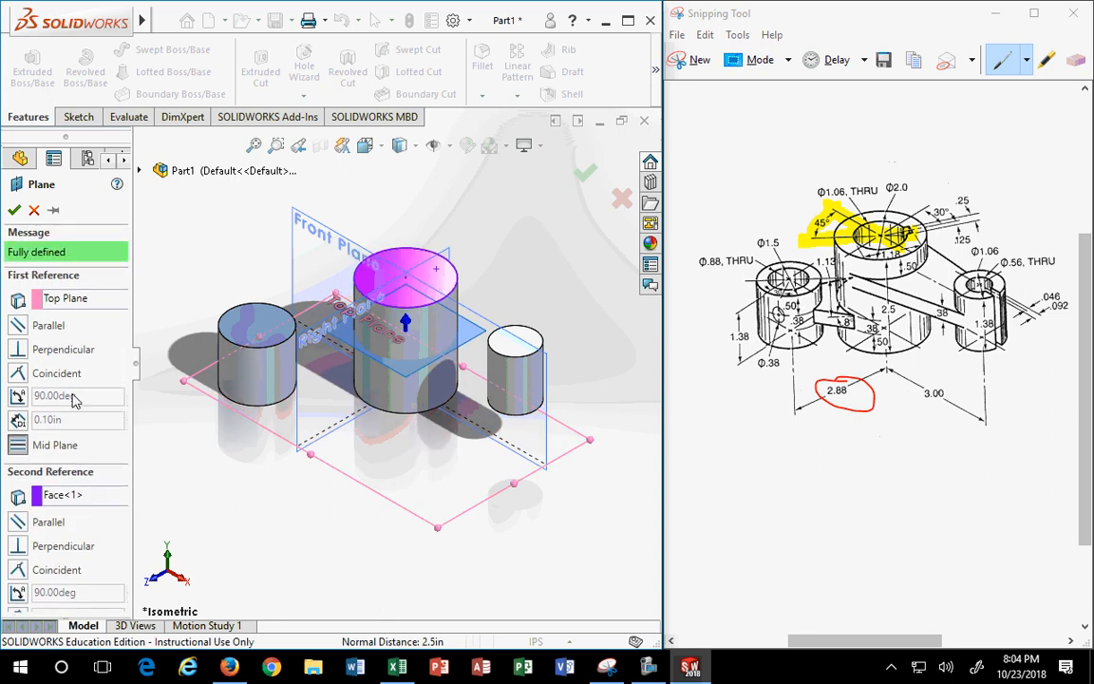
left_click(21, 324)
left_click(370, 491)
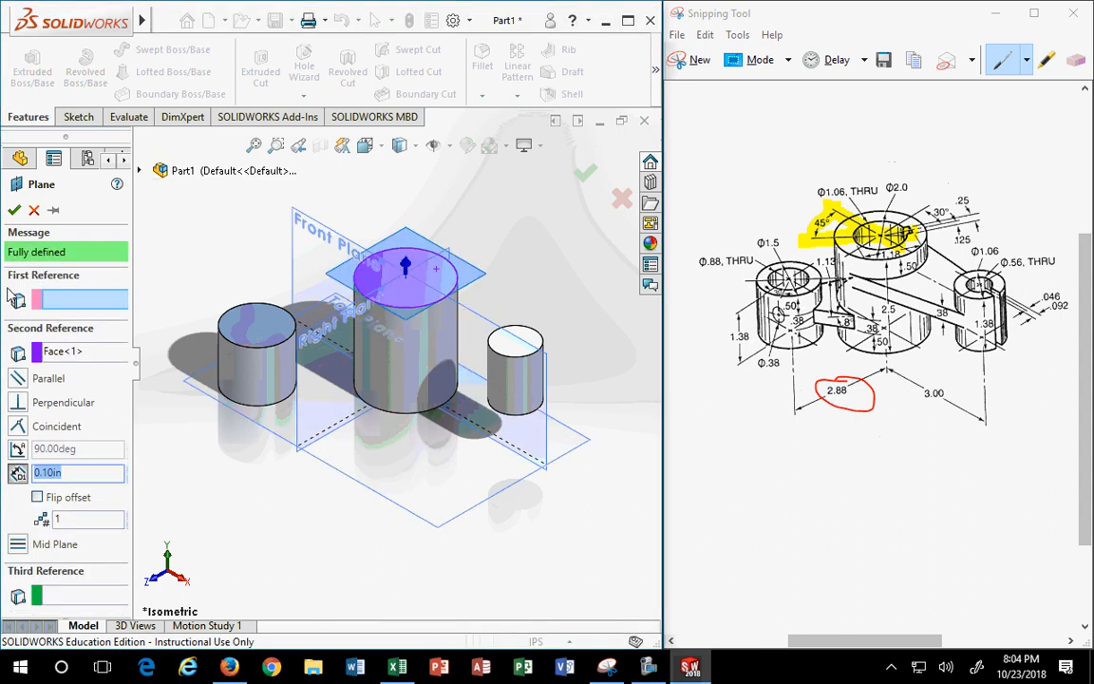
left_click(321, 423)
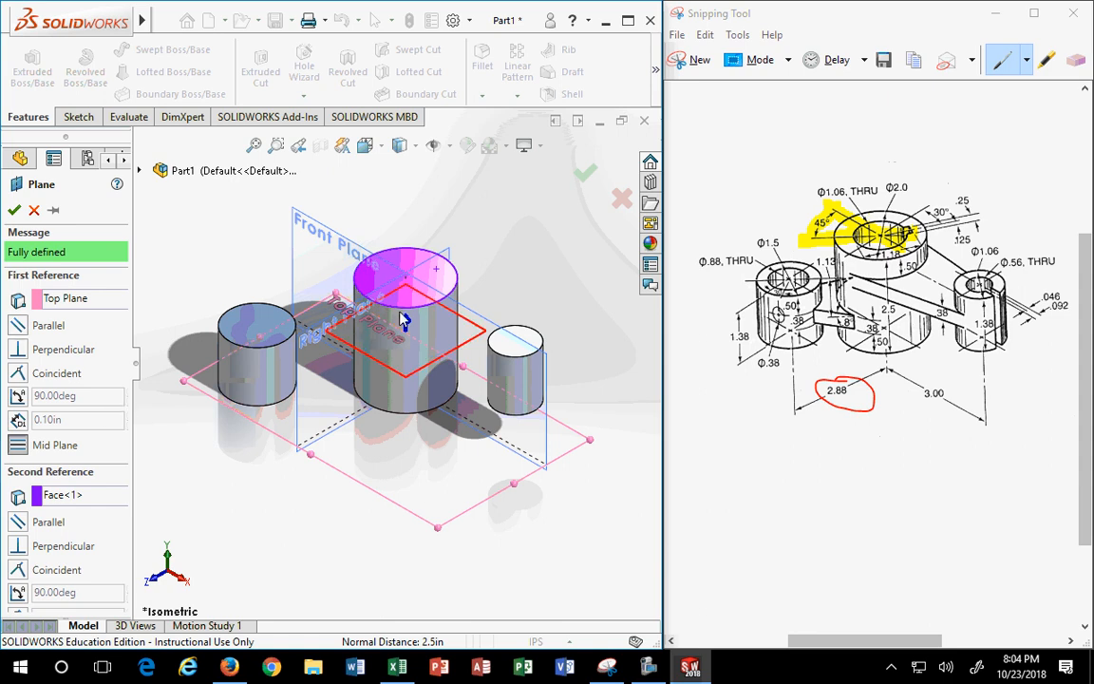
left_click(17, 326)
left_click(33, 211)
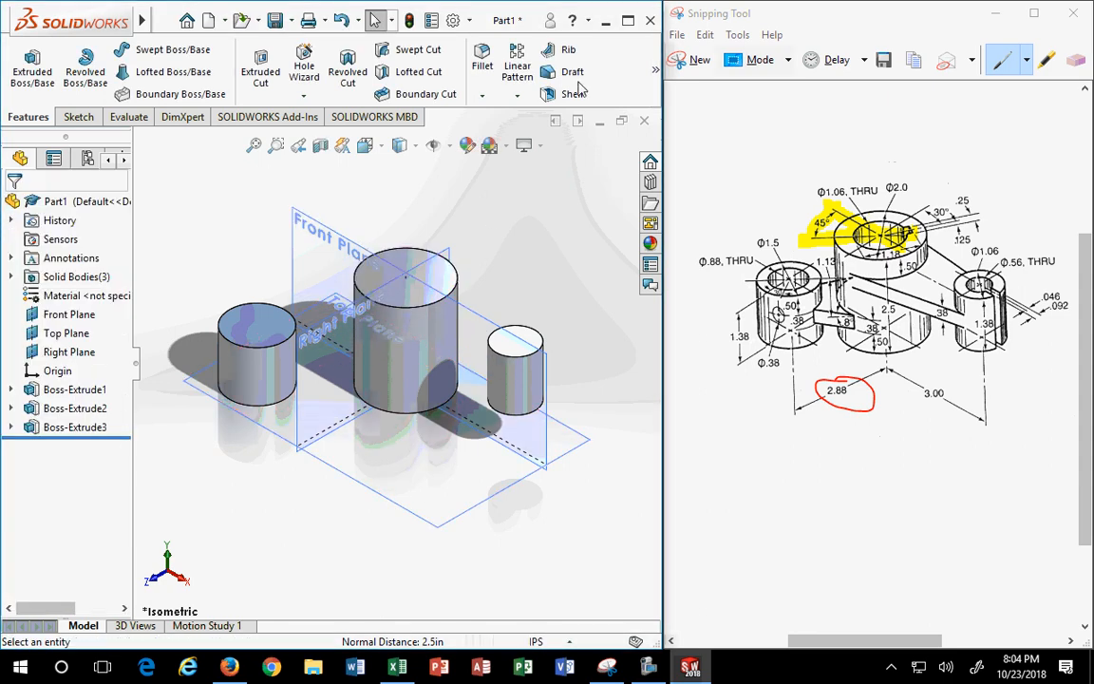
- Create Plane1 offset 0.50 in from the large cylinder's top face, flipped downward
left_click(655, 72)
left_click(523, 143)
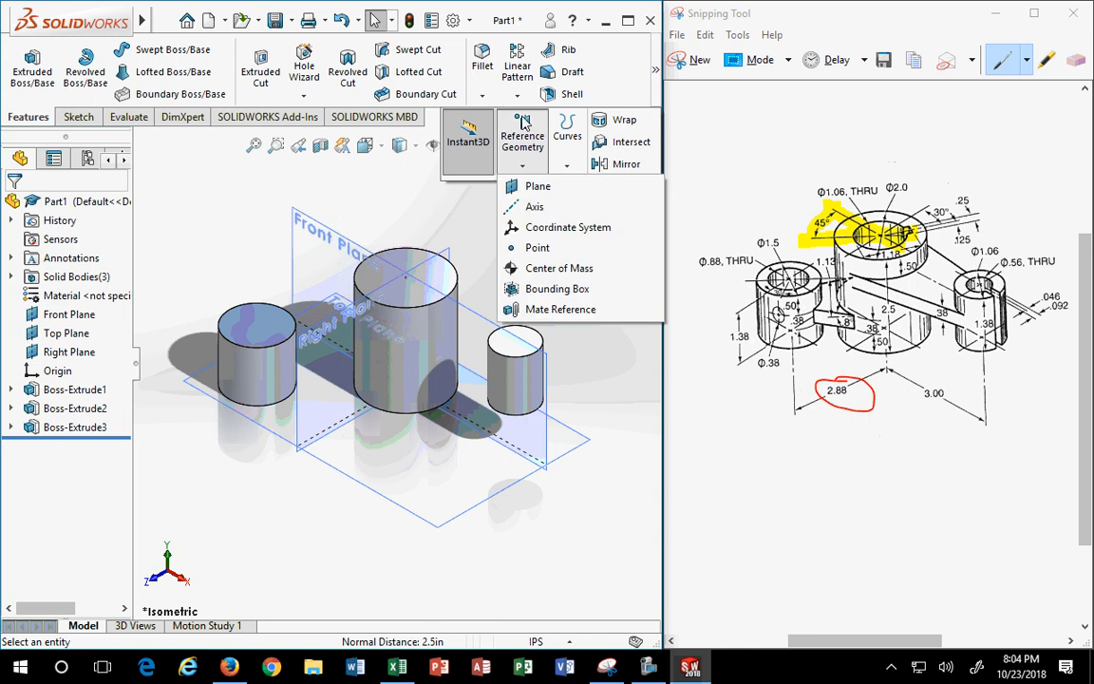
left_click(538, 186)
left_click(444, 277)
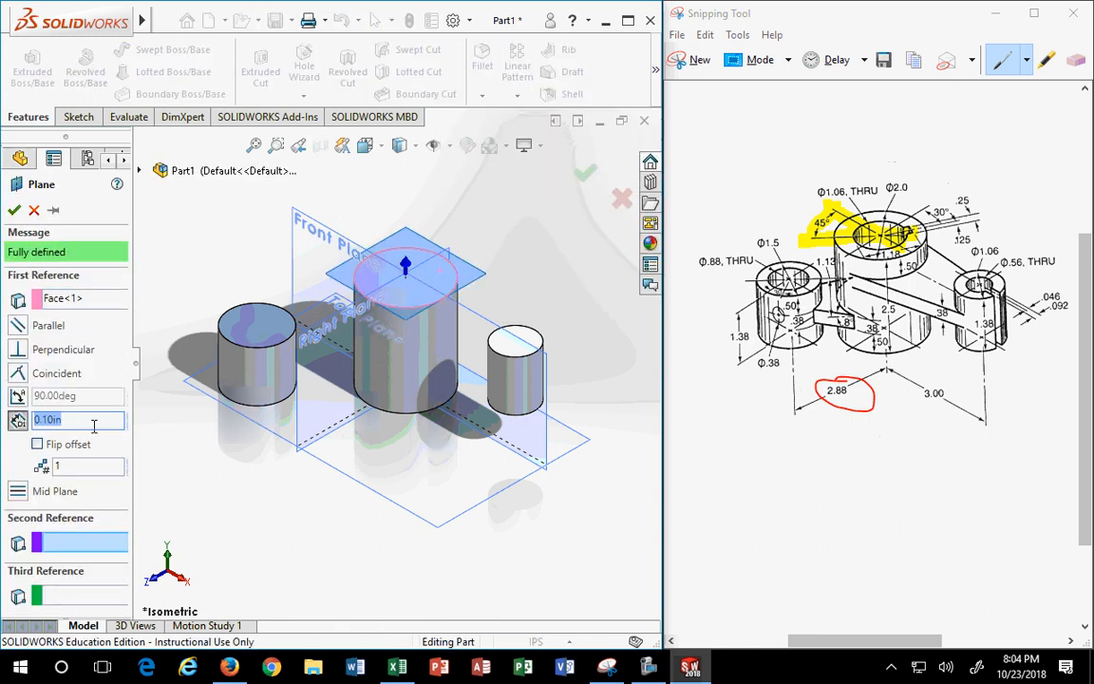
left_click(410, 299)
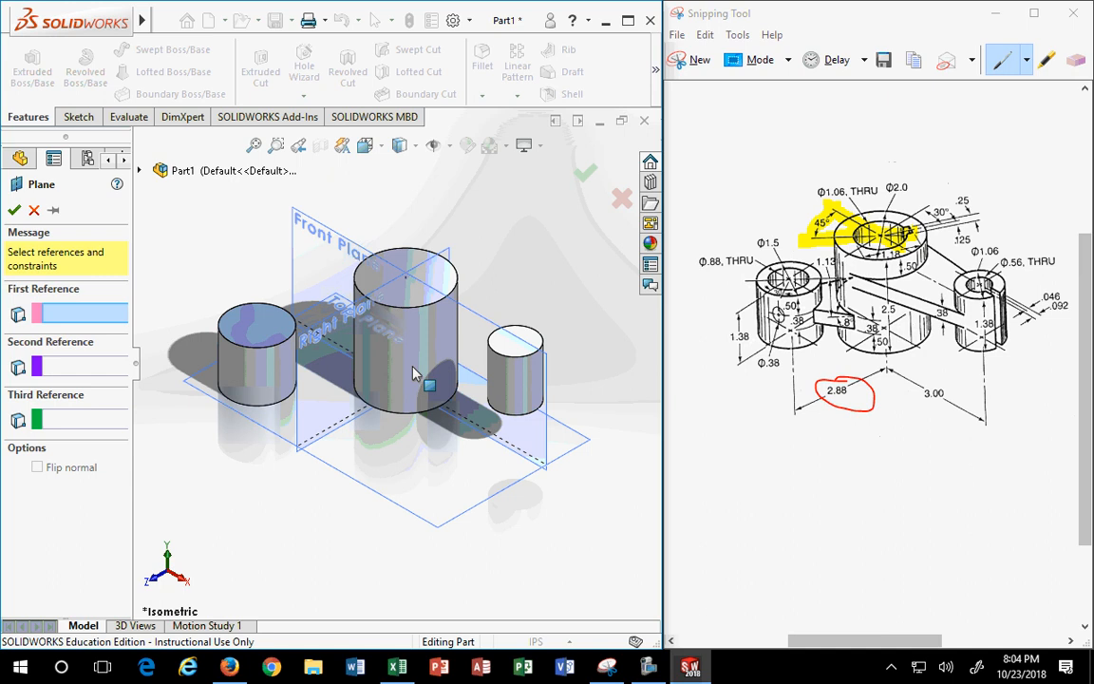
left_click(427, 275)
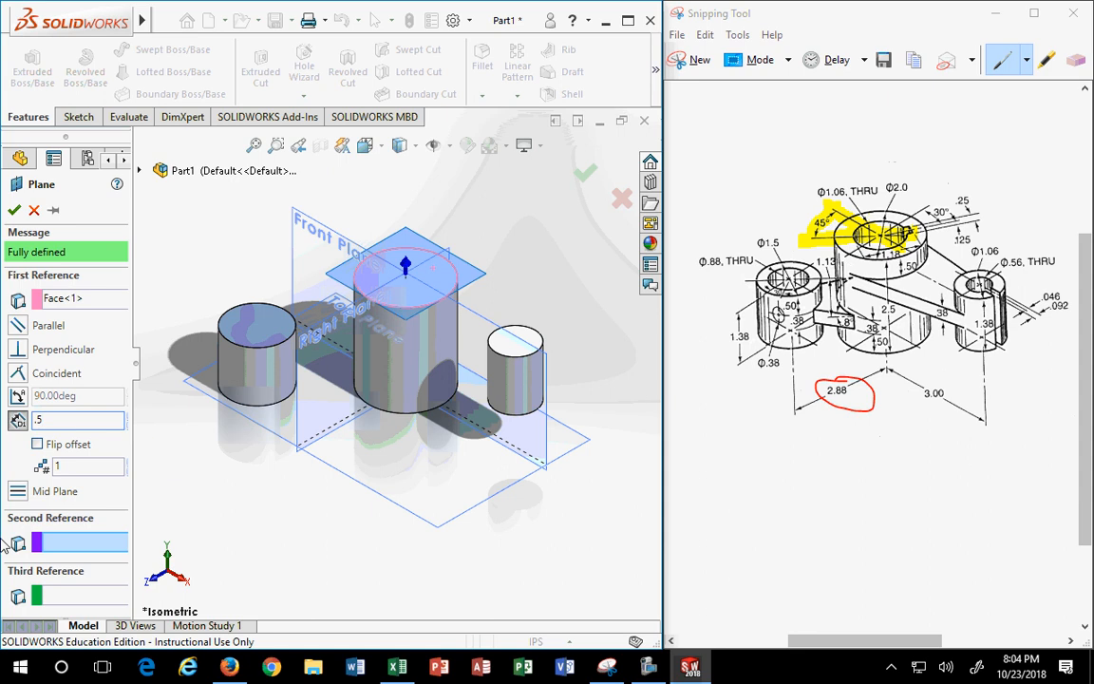
left_click(37, 443)
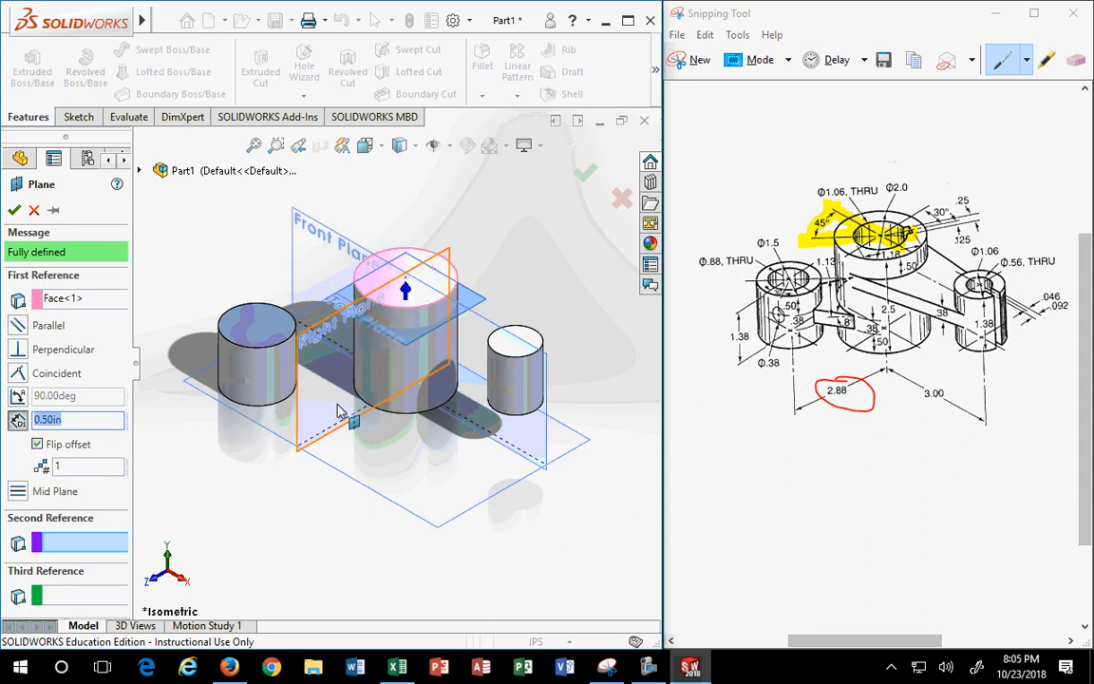
left_click(14, 211)
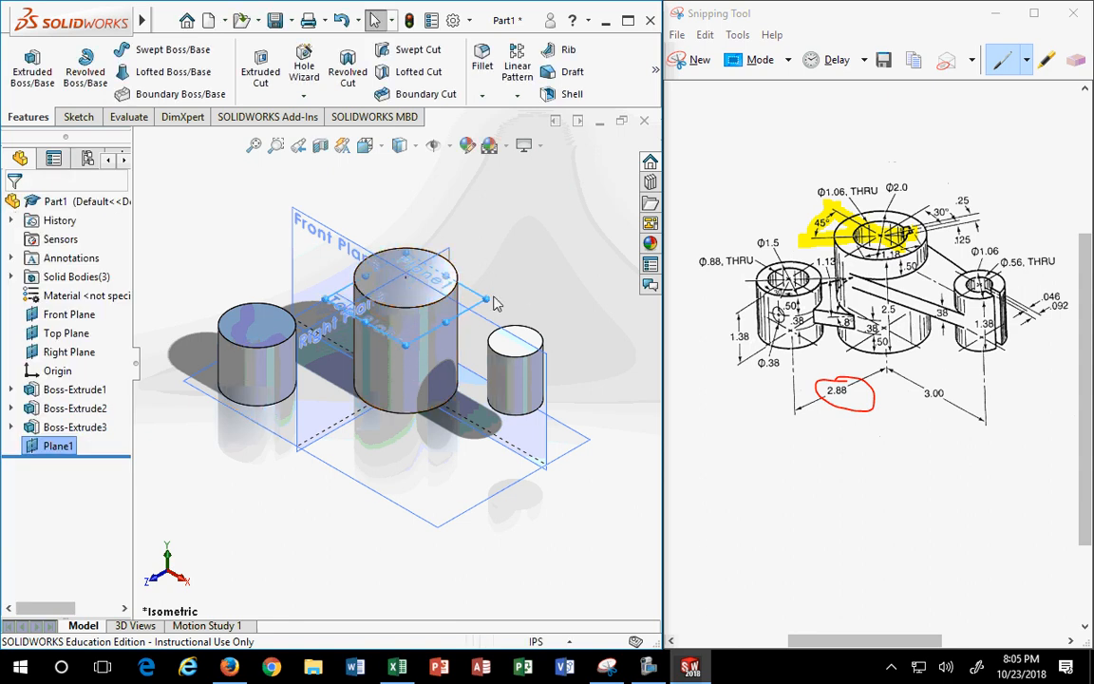
left_click(441, 270)
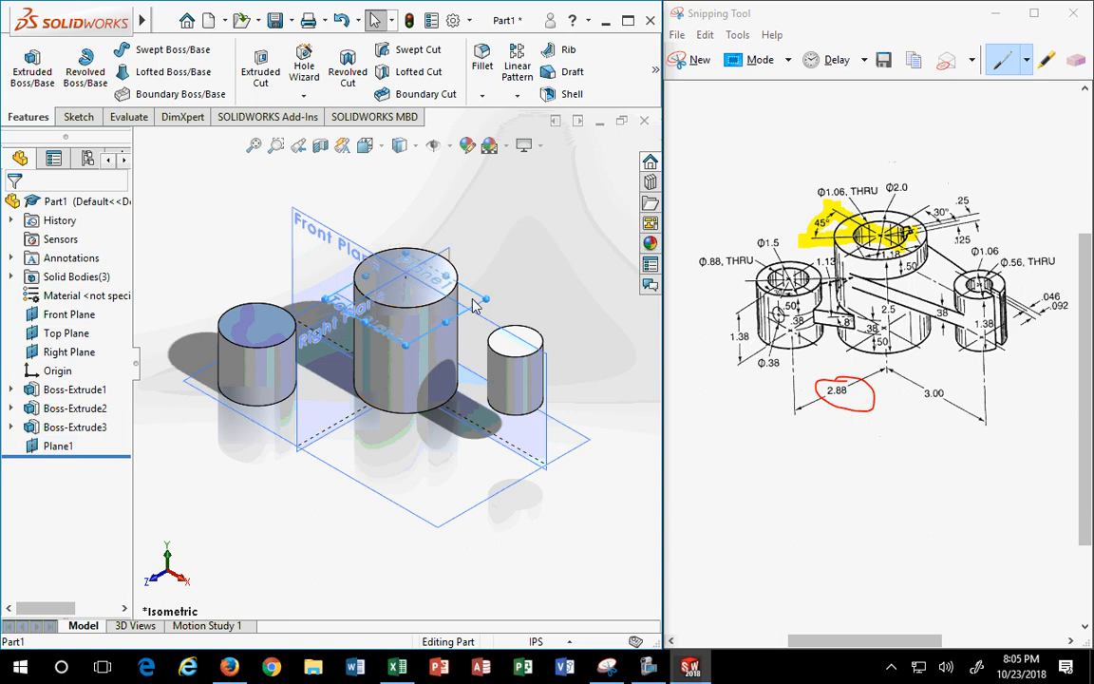
- Sketch on Plane1 viewed face-on and draw two lines, one above and one below the circles
right_click(474, 302)
left_click(501, 273)
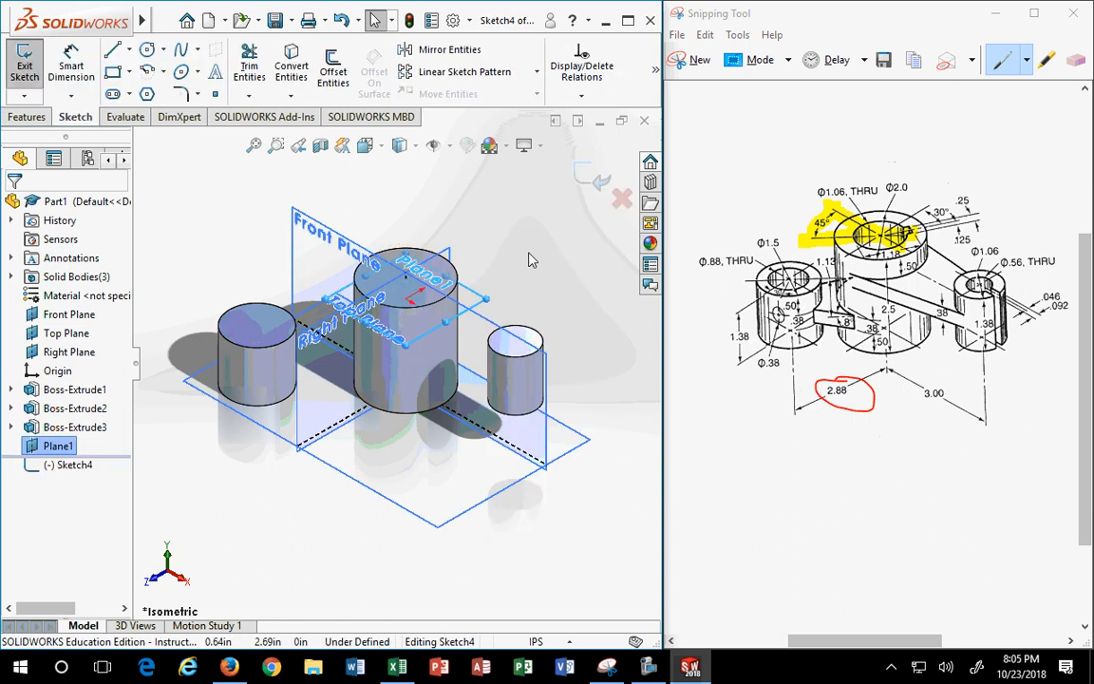
left_click(384, 149)
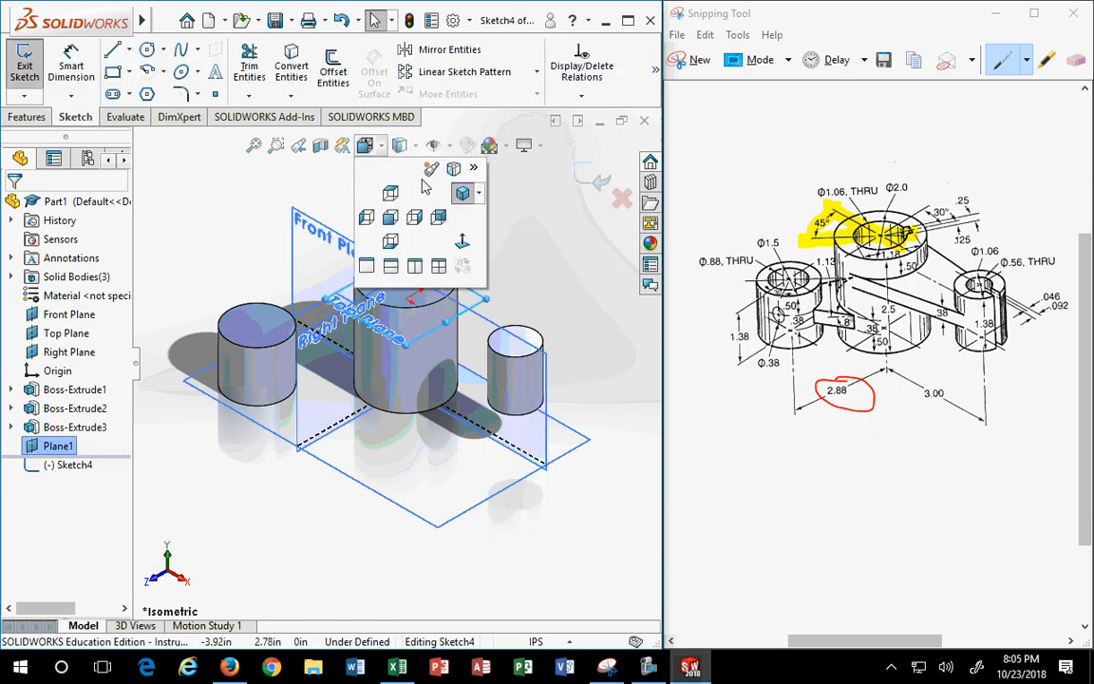
left_click(464, 243)
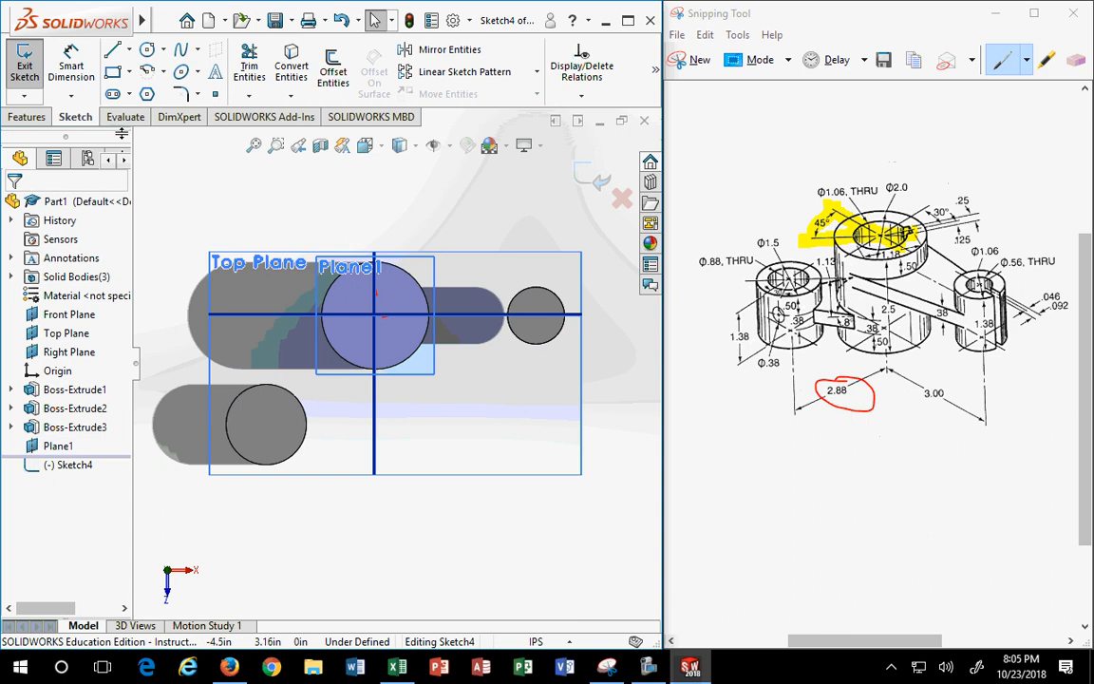
left_click(112, 49)
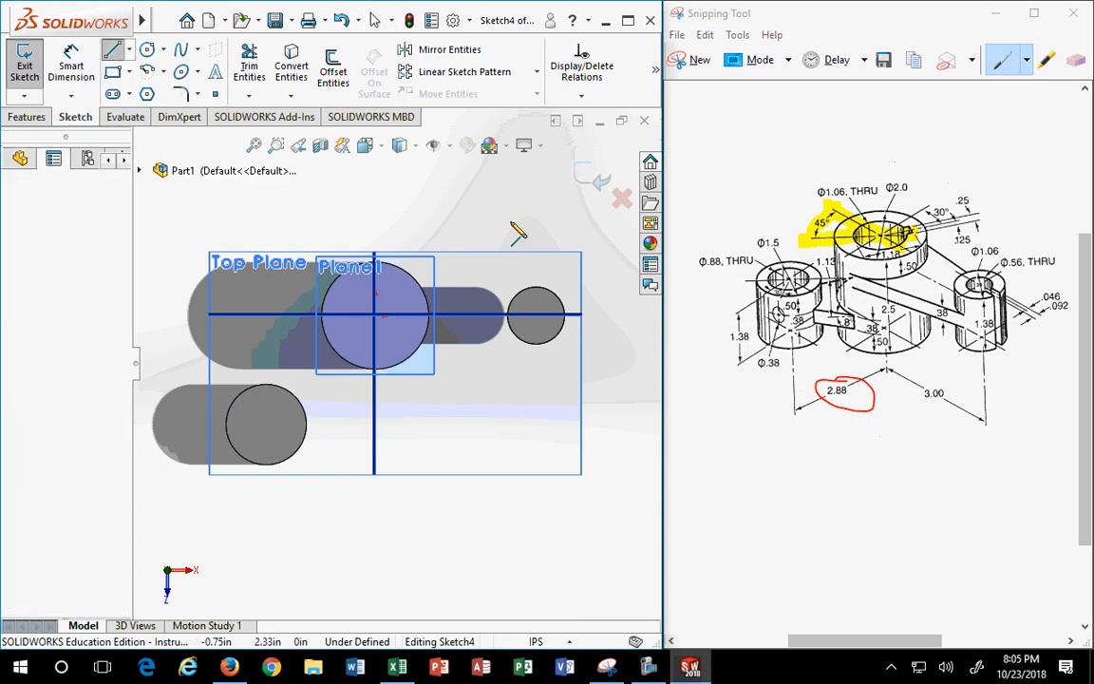
left_click_drag(334, 190, 589, 246)
left_click_drag(614, 356, 357, 428)
key("Escape")
key("Escape")
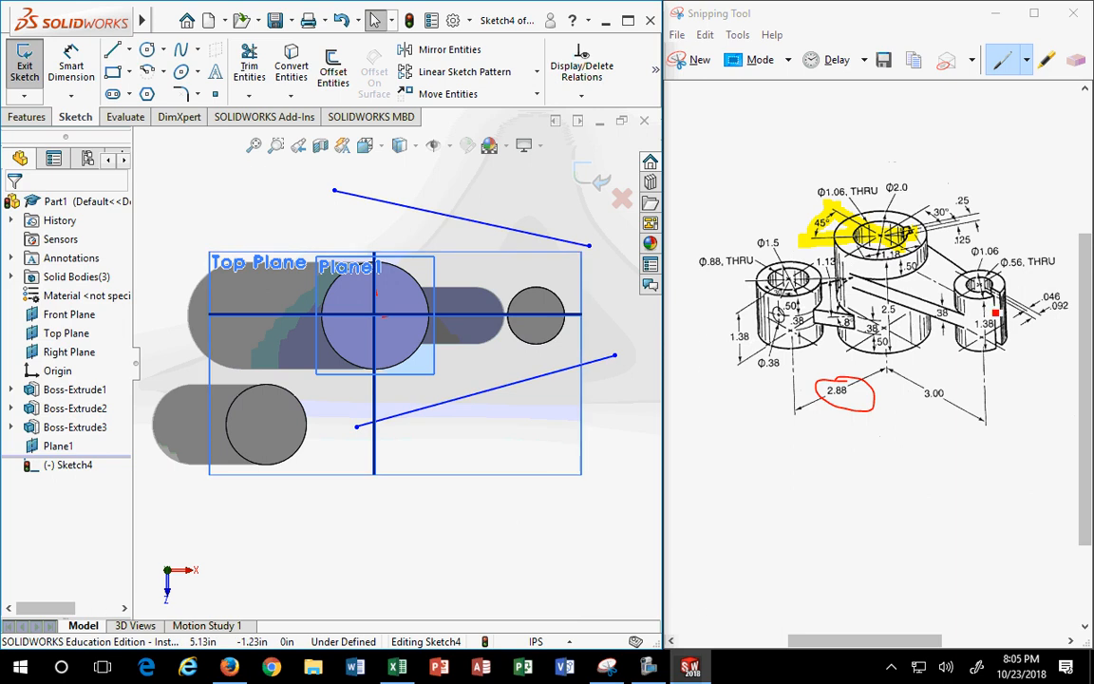
- Erase the red marks from the reference drawing
left_click(969, 313)
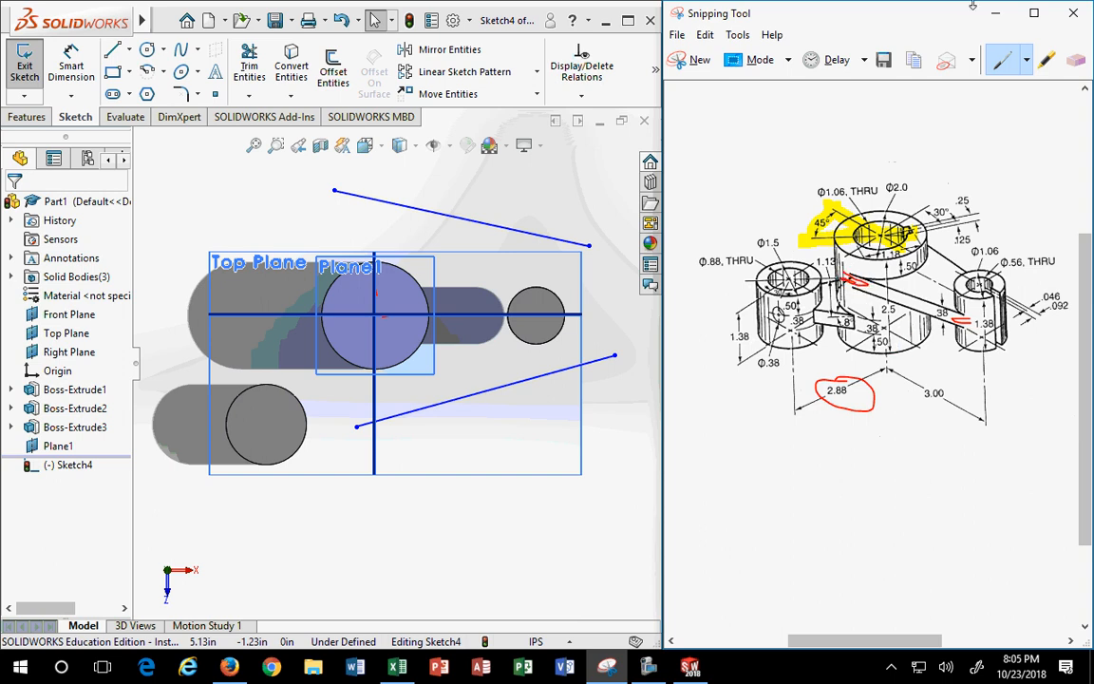
left_click(1076, 59)
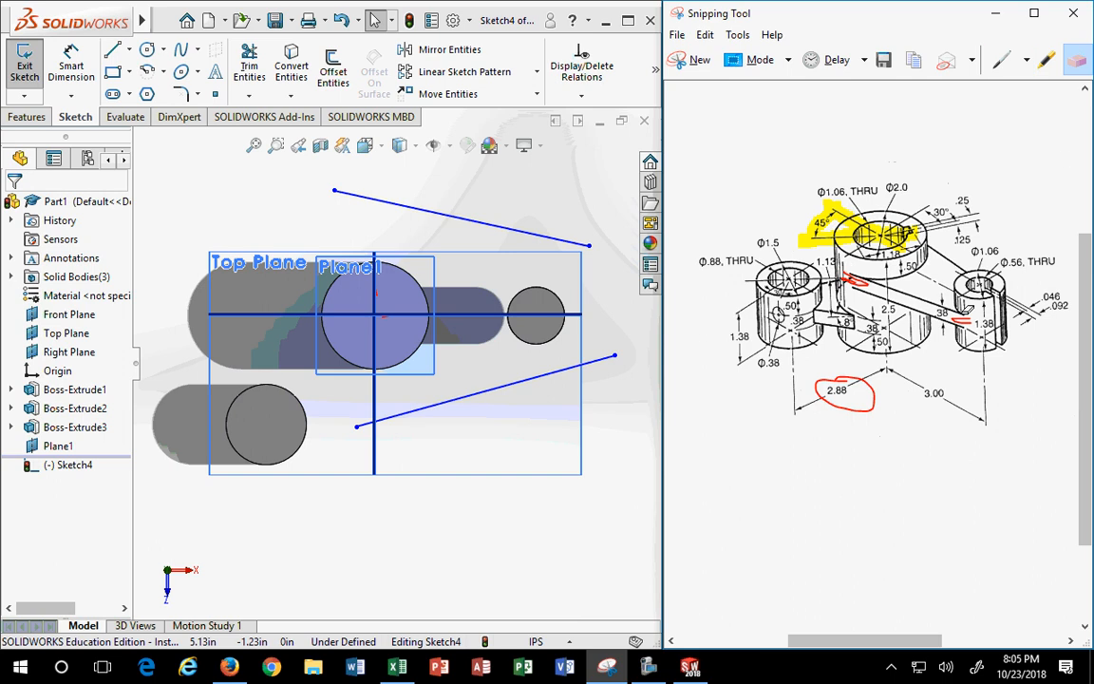
left_click(456, 216)
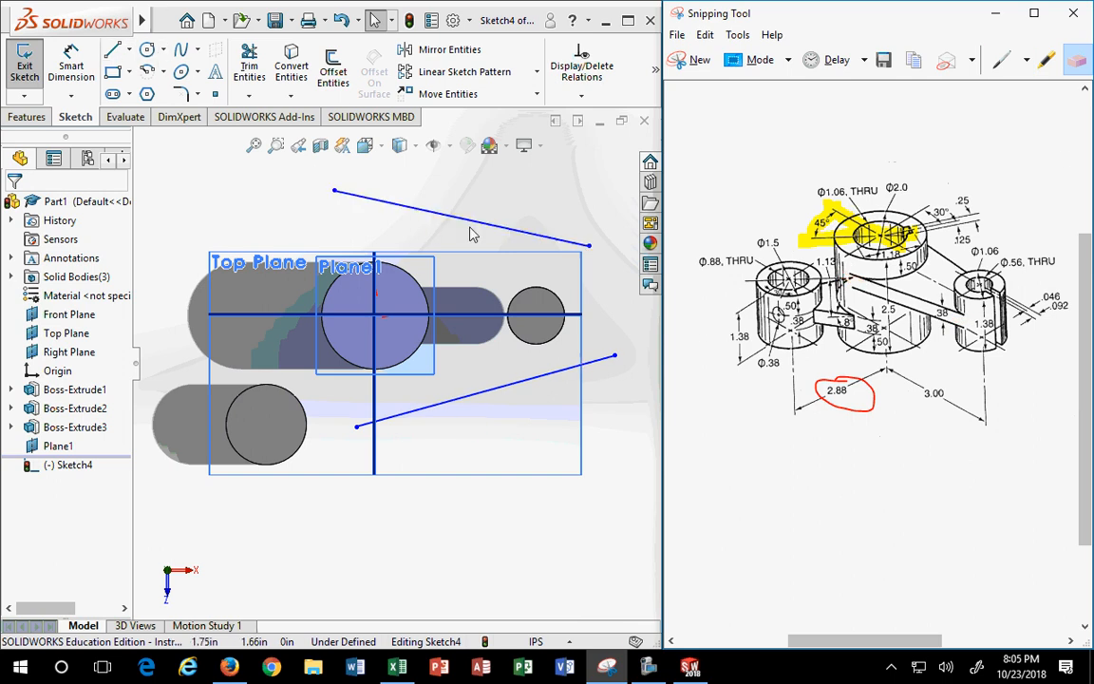
left_click(561, 242)
- Make the upper line tangent to the small right circle and the large circle
left_click(556, 302, "ctrl")
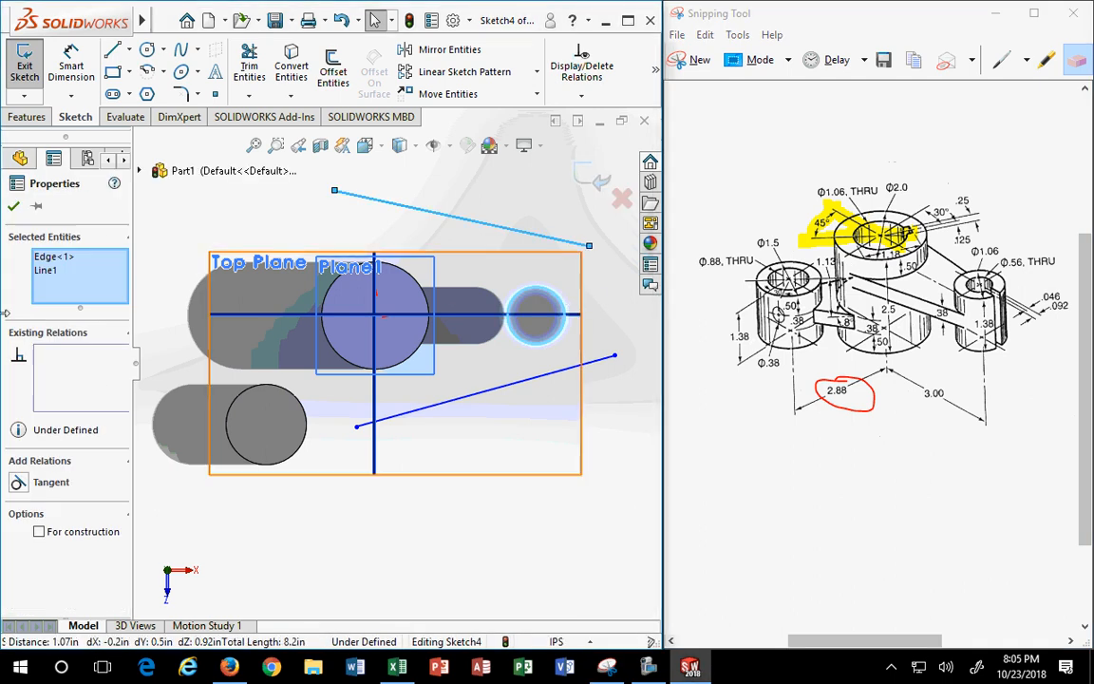
left_click(23, 482)
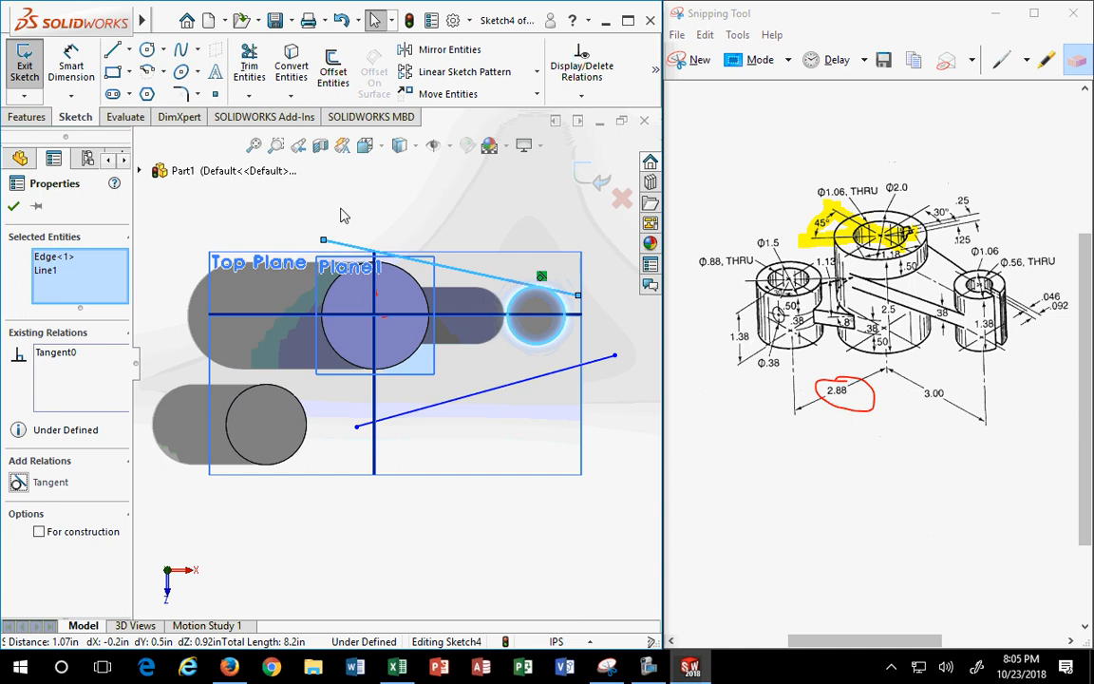
key("Escape")
left_click(359, 247)
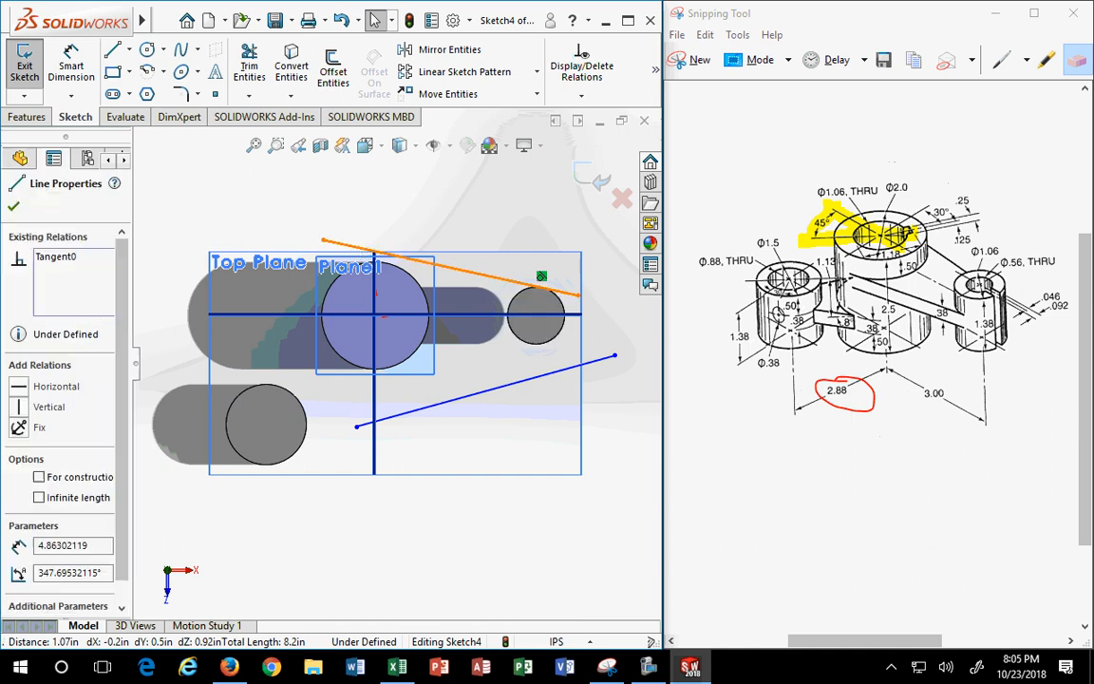
left_click(345, 279, "ctrl")
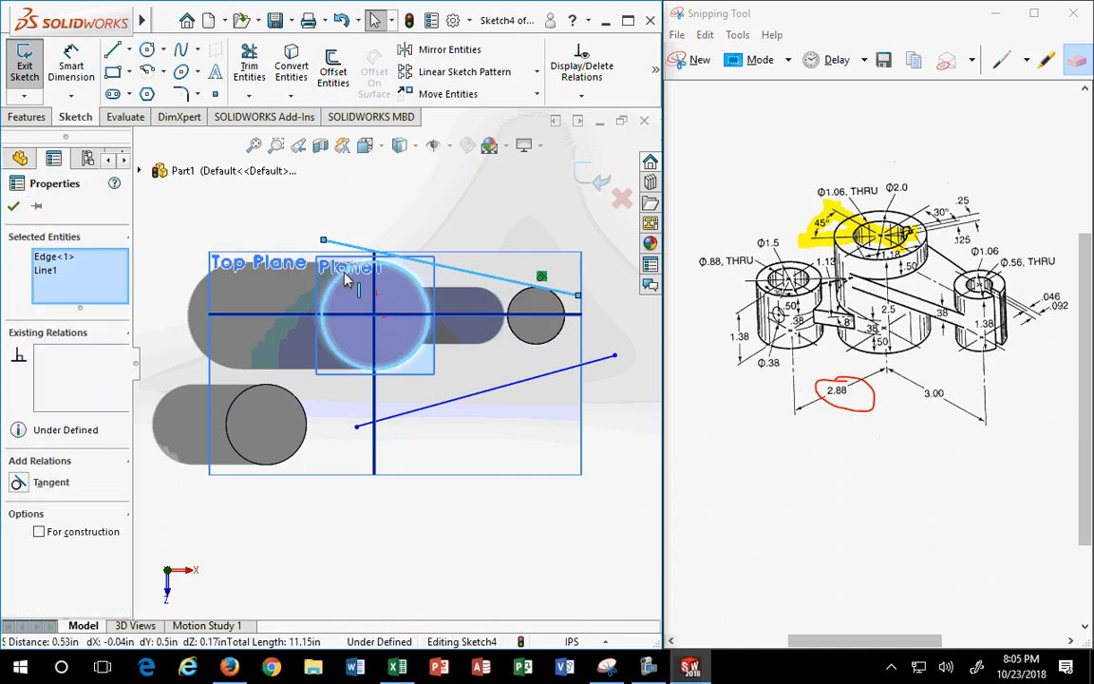
left_click(38, 482)
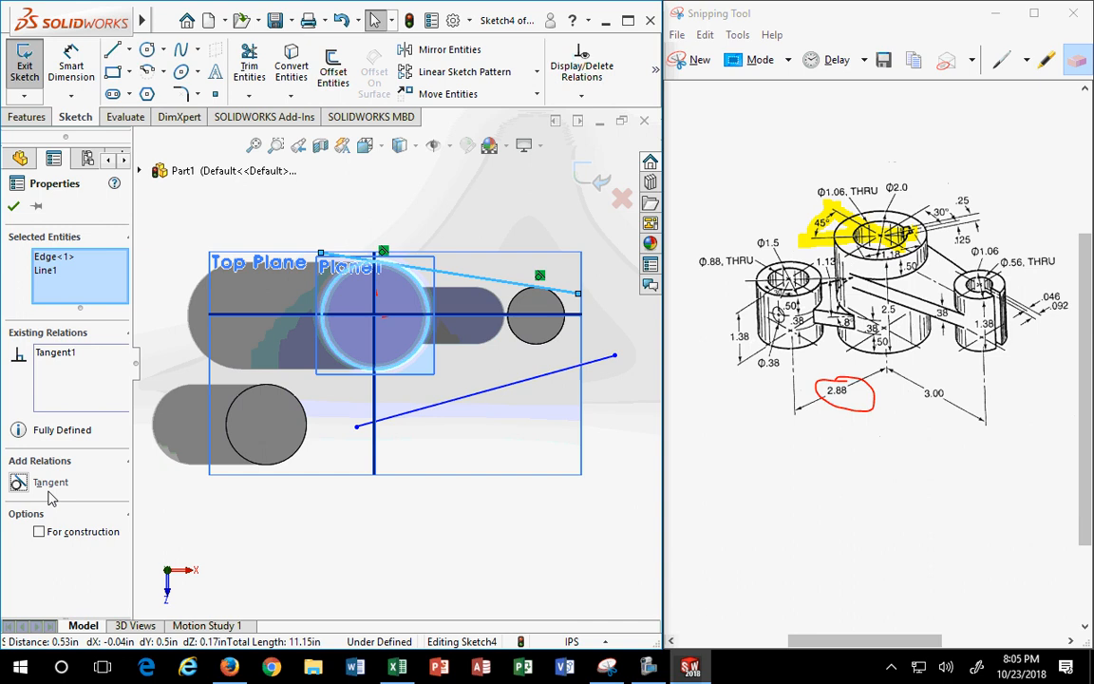
left_click(13, 205)
- Make the lower line tangent to the small right circle and the large circle
left_click(548, 343)
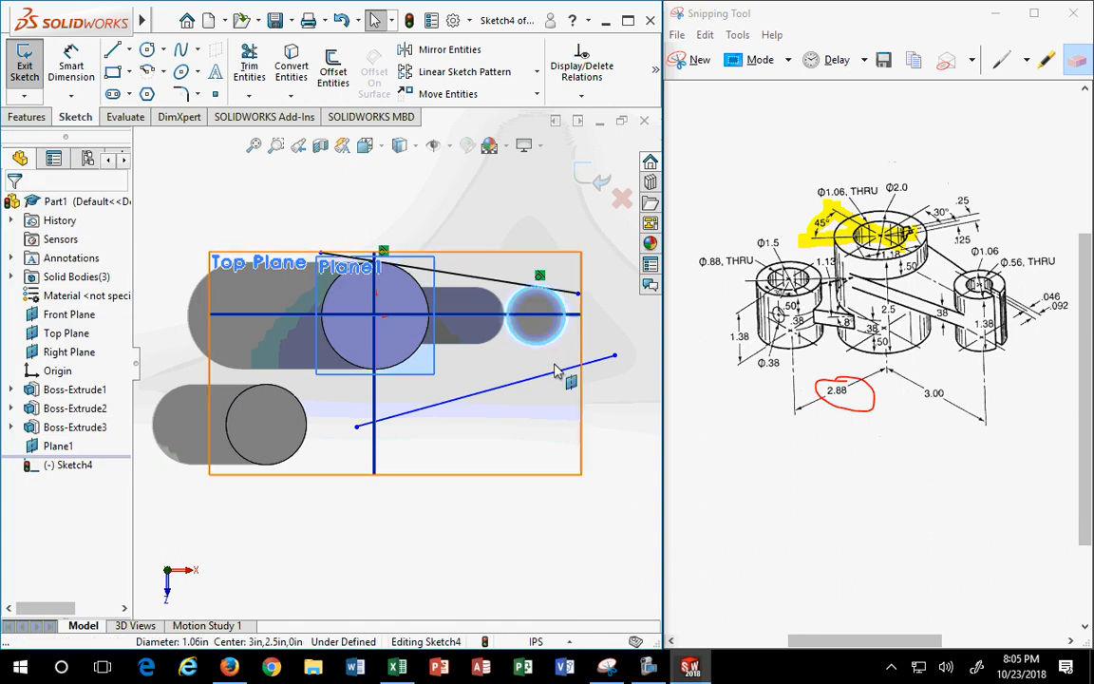
left_click(556, 373, "ctrl")
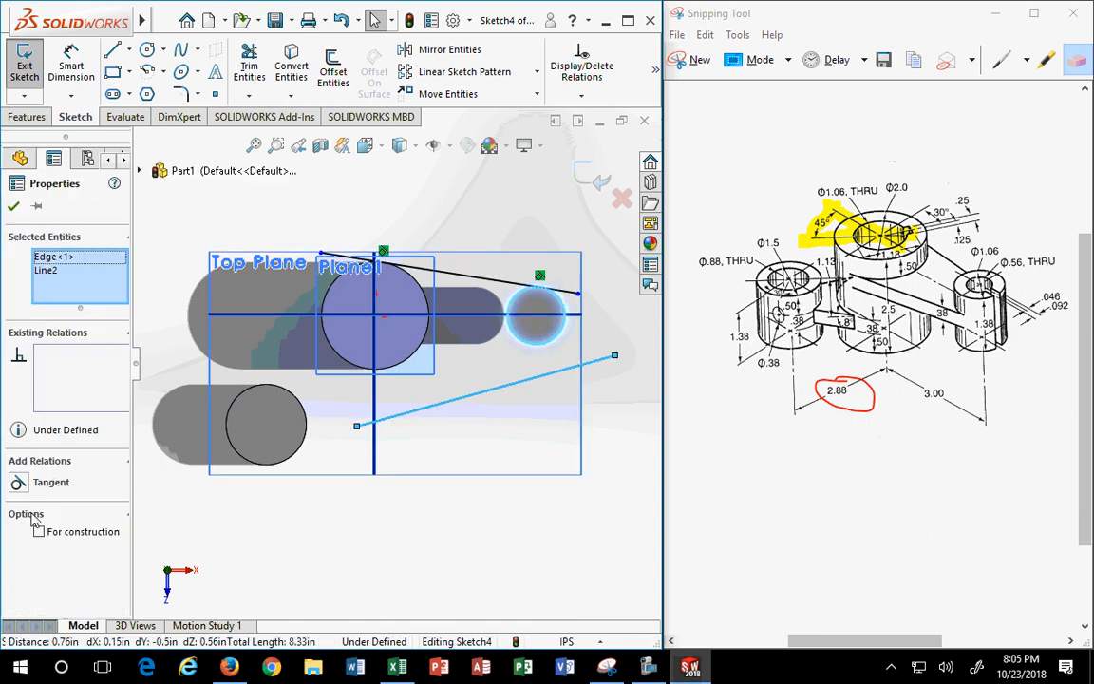
left_click(29, 482)
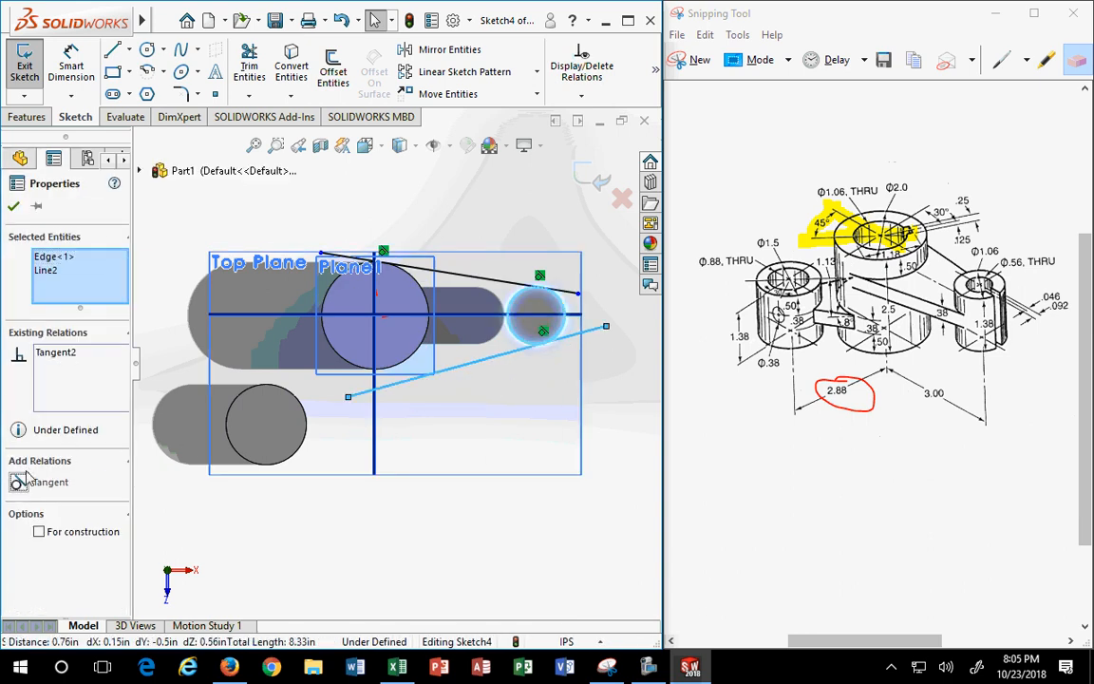
left_click(13, 205)
left_click(406, 379)
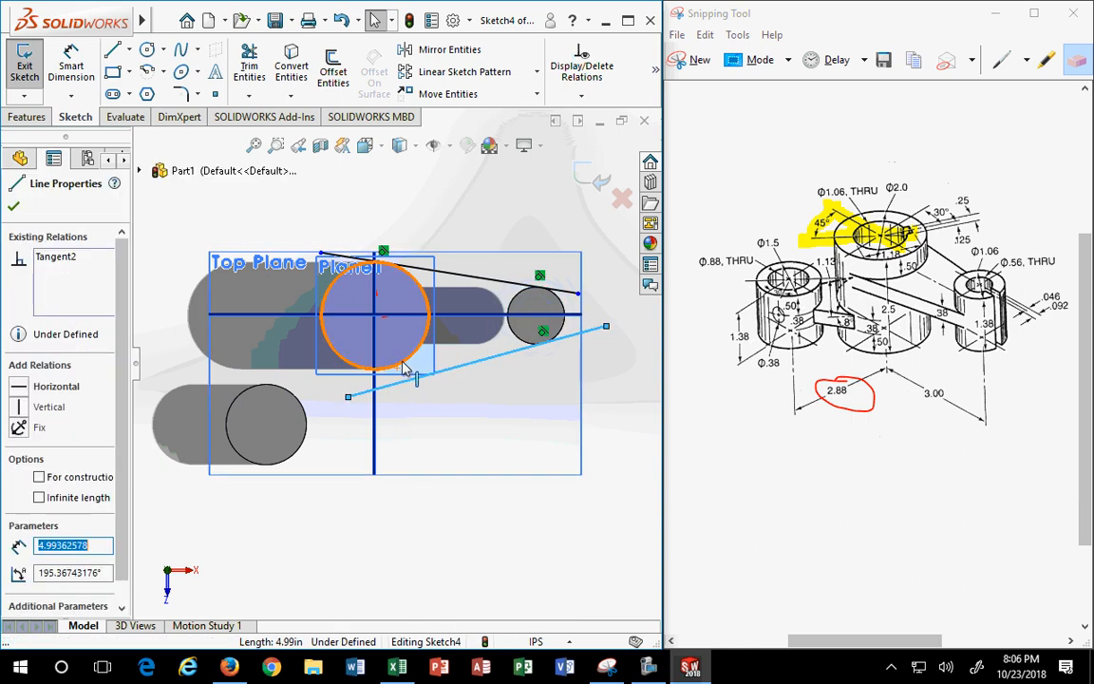
left_click(403, 366, "ctrl")
left_click(17, 483)
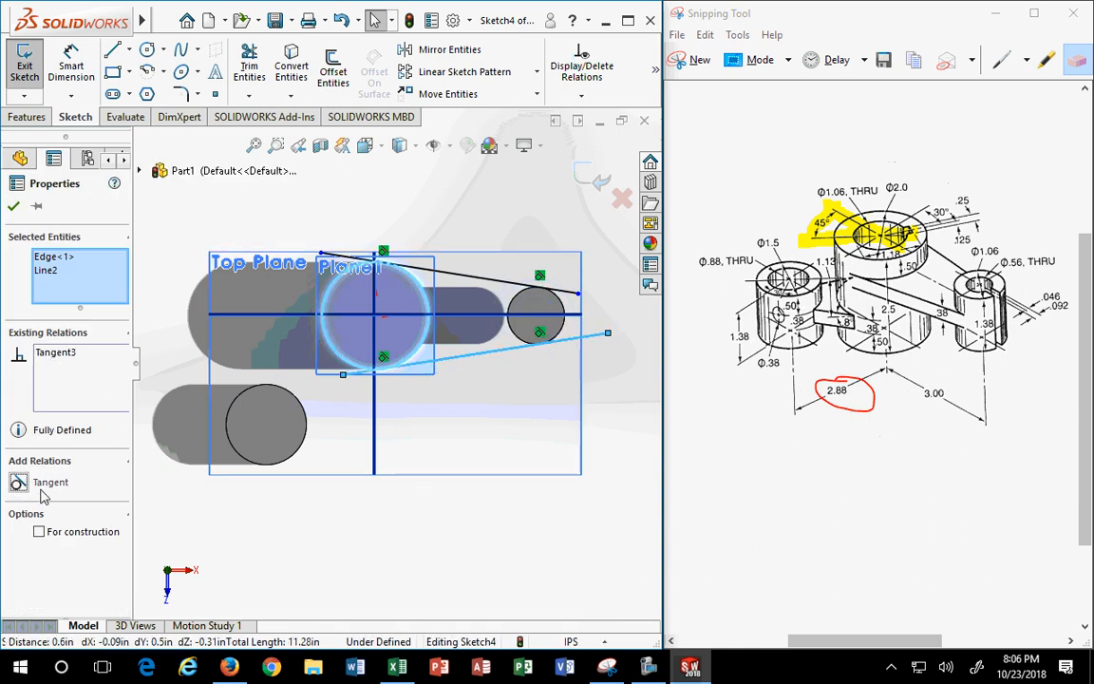
left_click(14, 205)
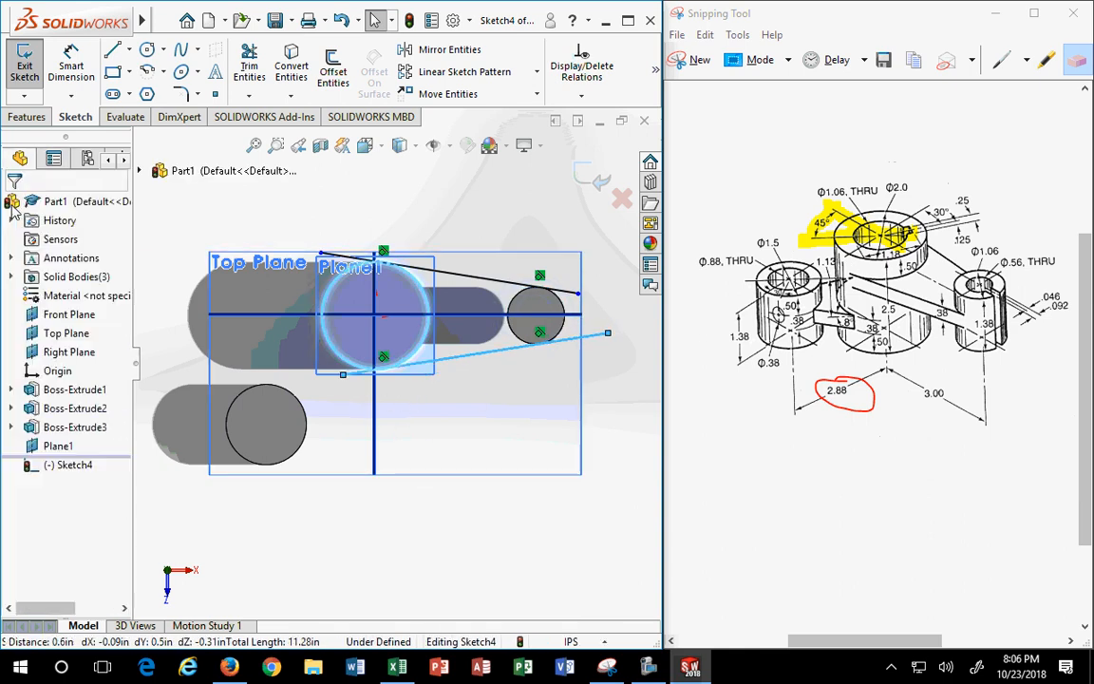
left_click(249, 66)
left_click(569, 293)
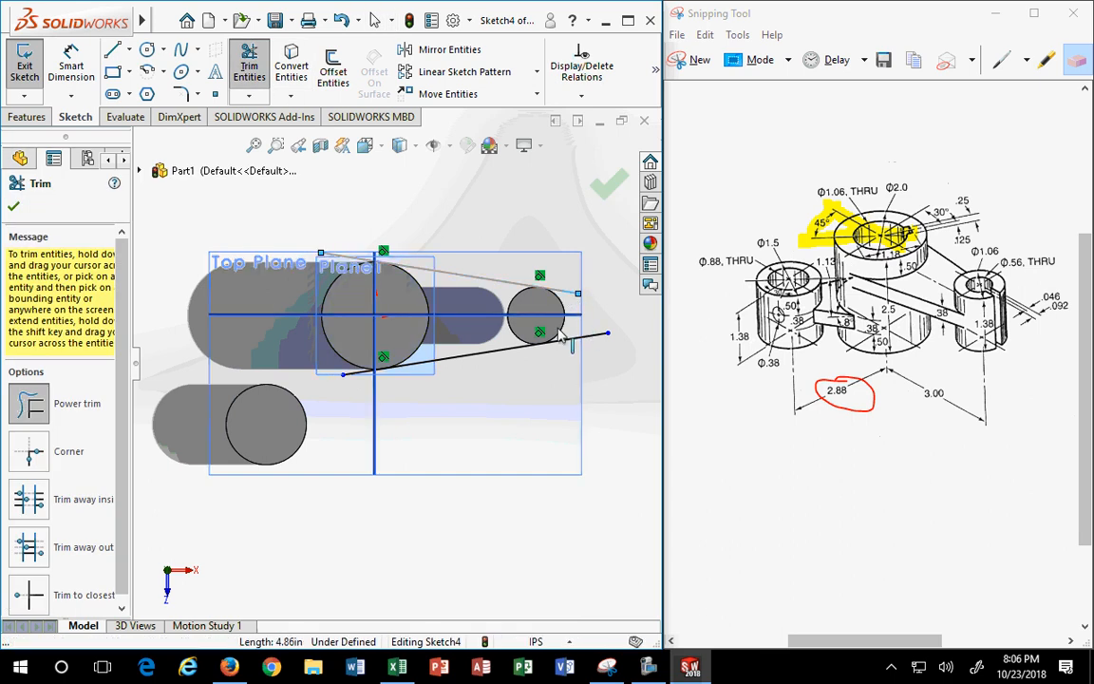
key("Escape")
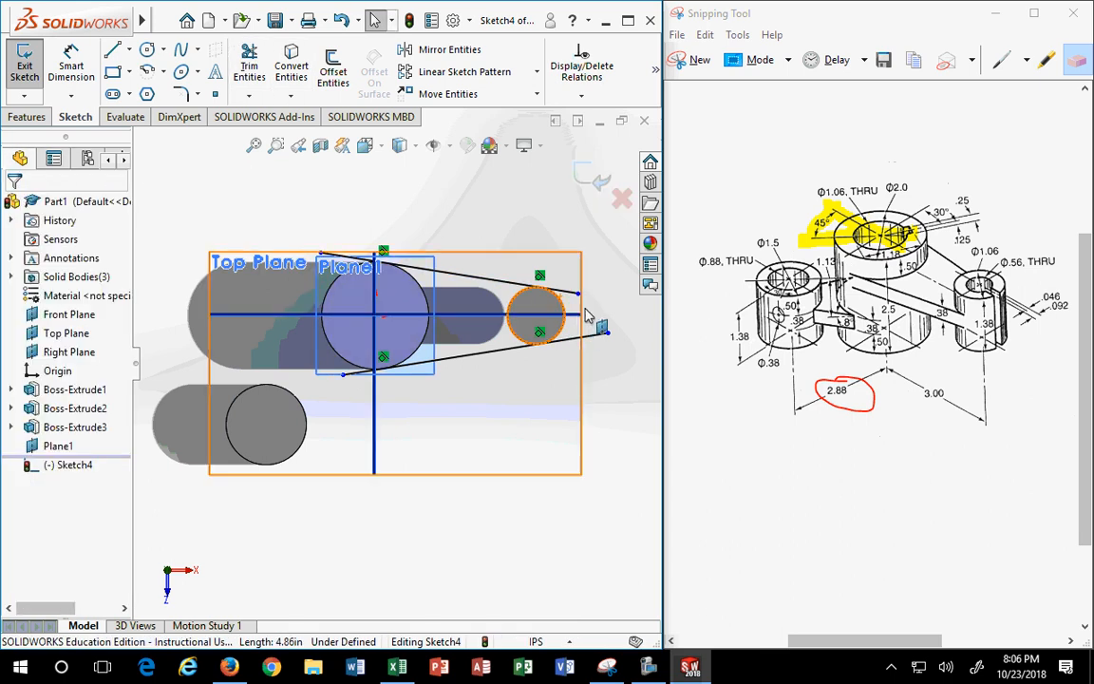
scroll(576, 311, "down", 2)
left_click(249, 67)
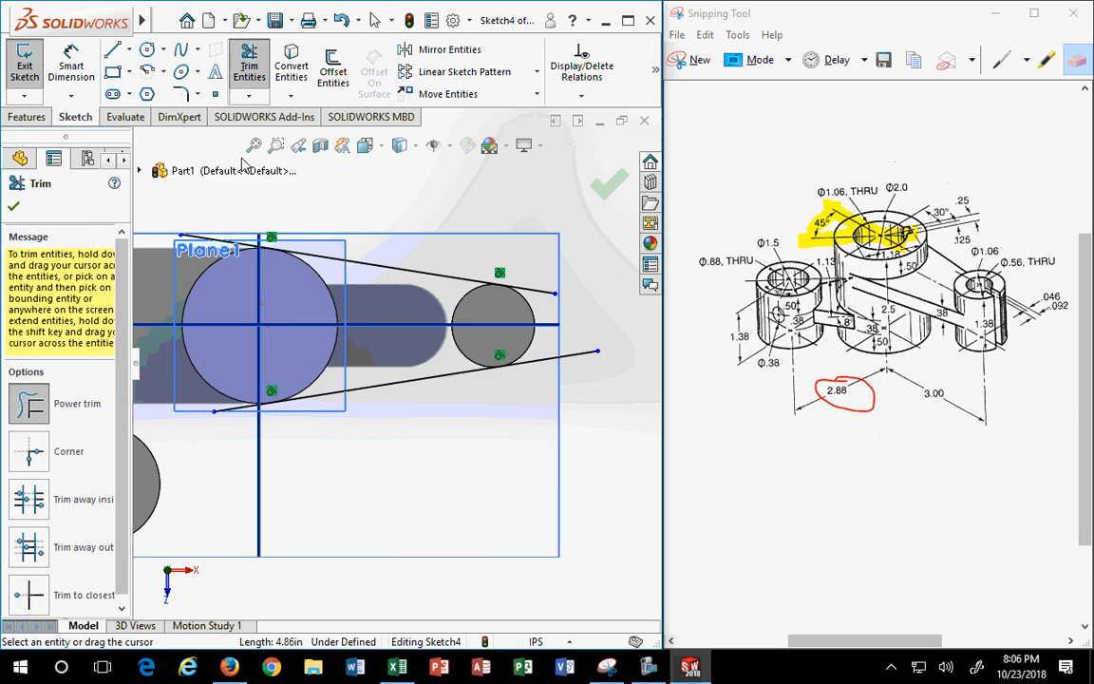
left_click(29, 589)
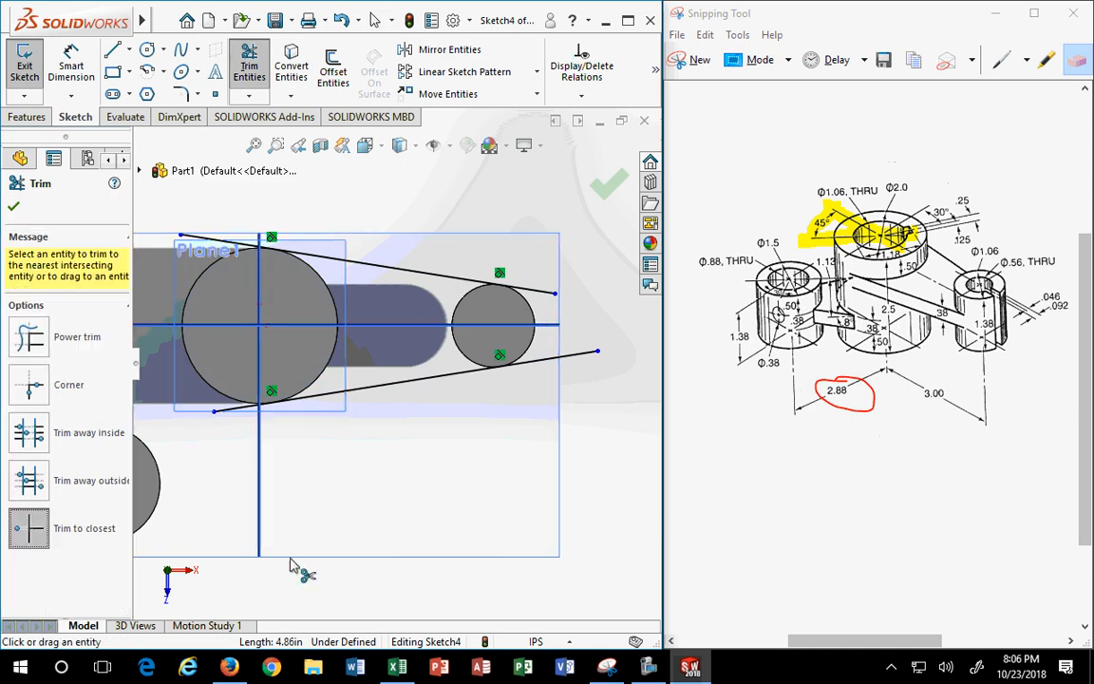
left_click(553, 294)
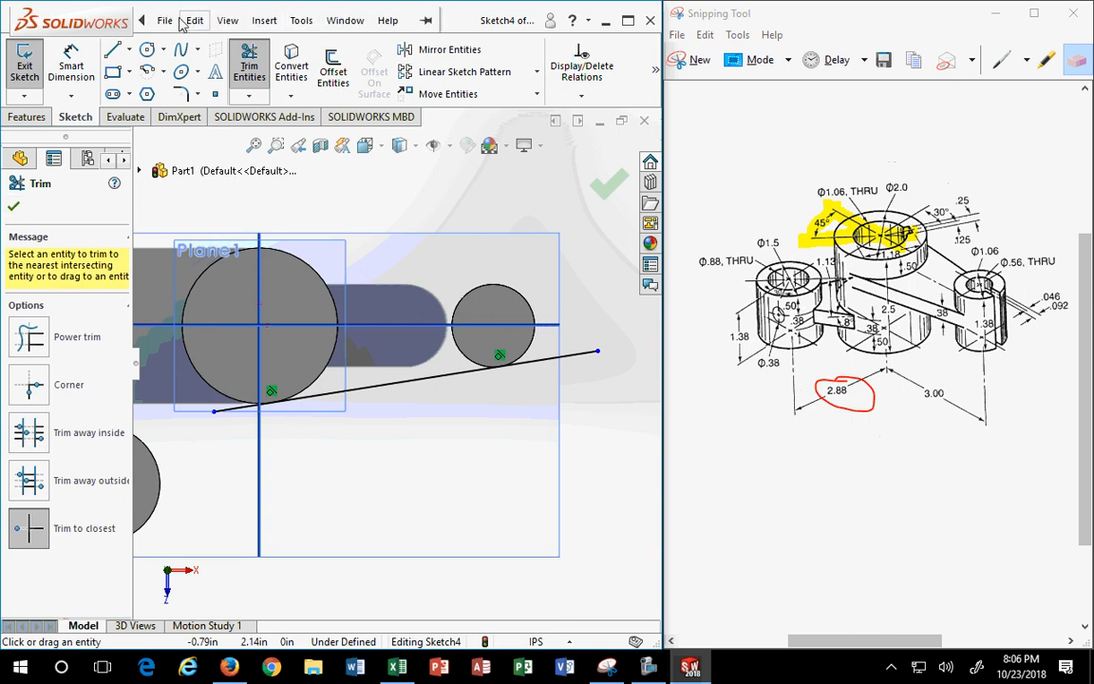
left_click(164, 20)
mouse_move(345, 20)
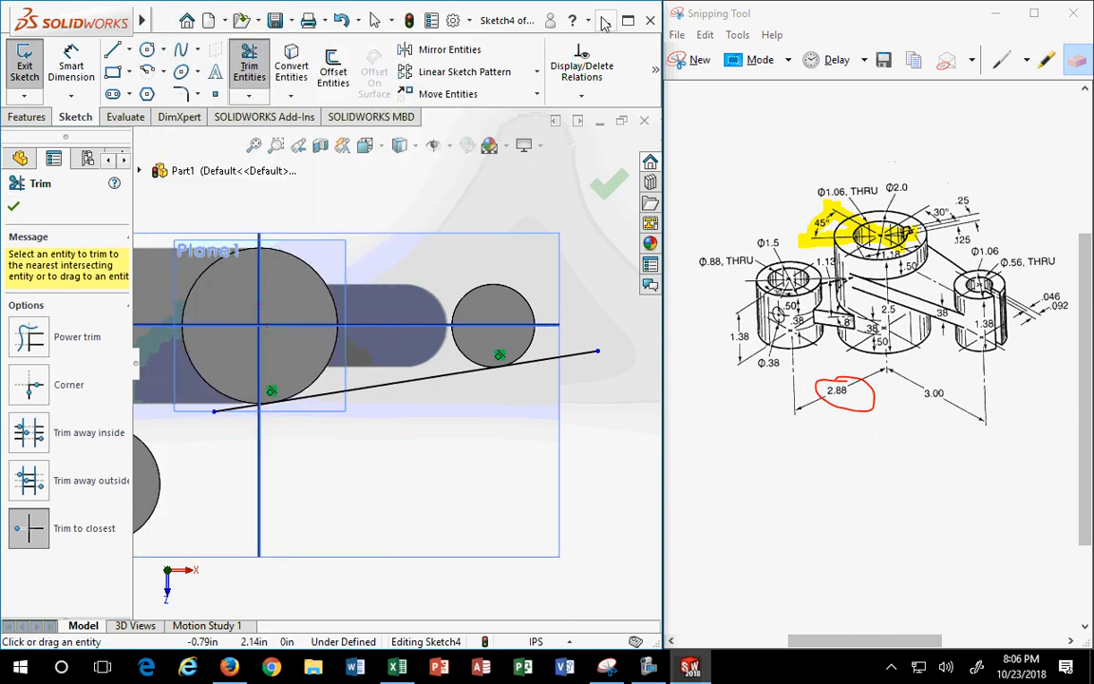
left_click(341, 21)
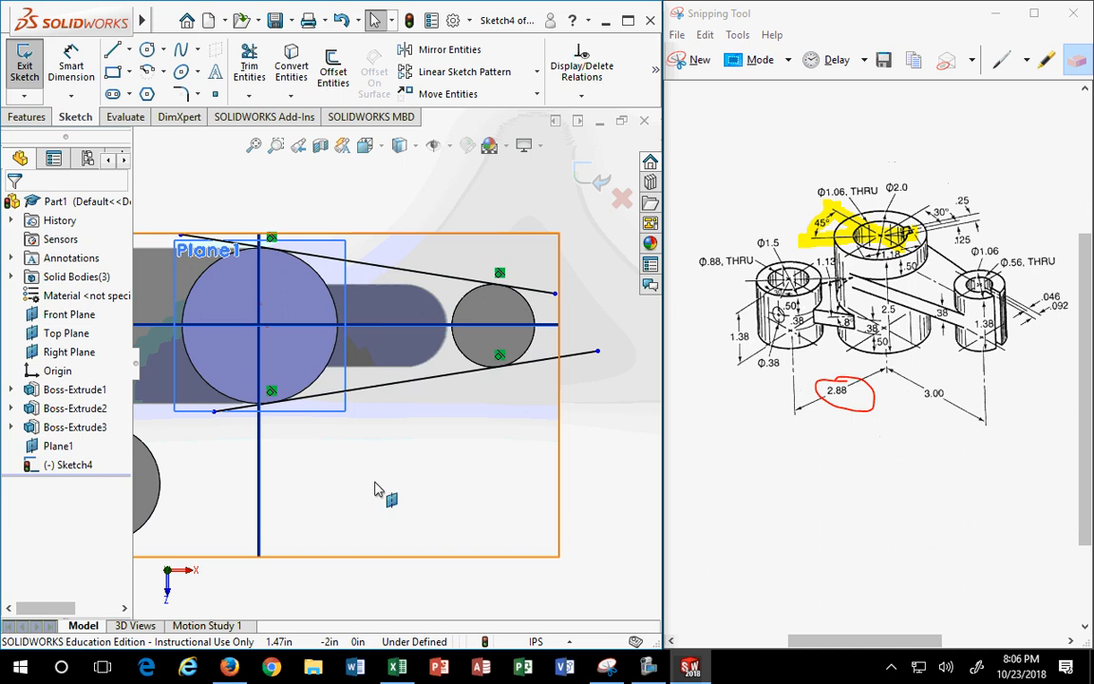
- Return to isometric view and extend the lower tangent line's right end past the small cylinder
left_click(366, 144)
left_click(439, 218)
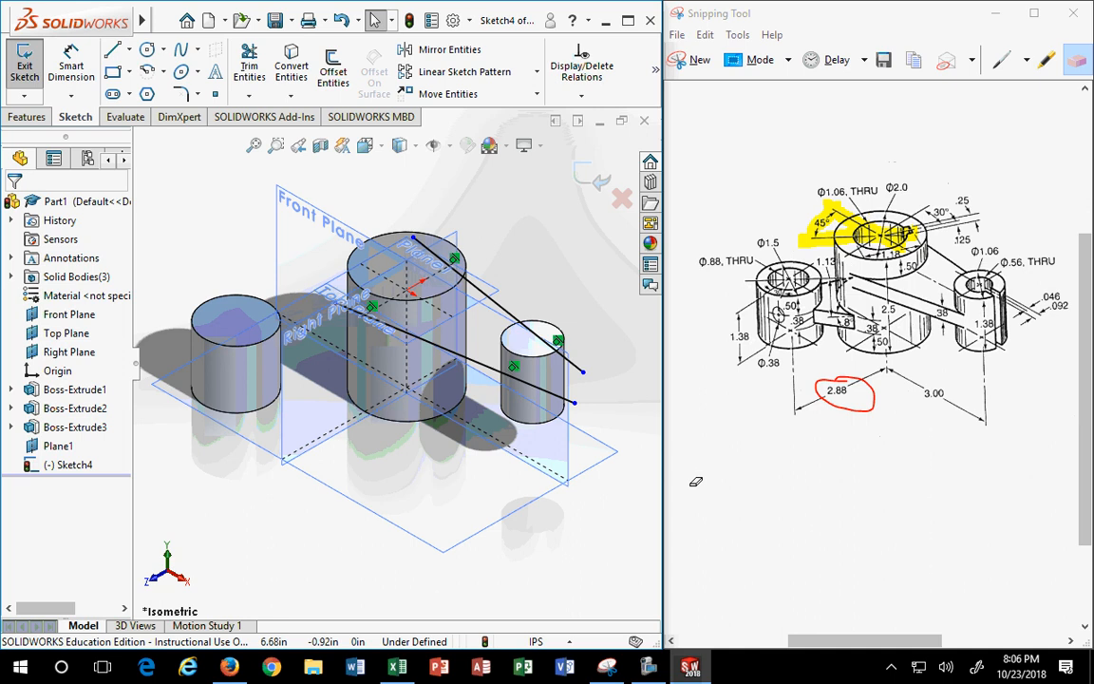
scroll(558, 357, "down", 1)
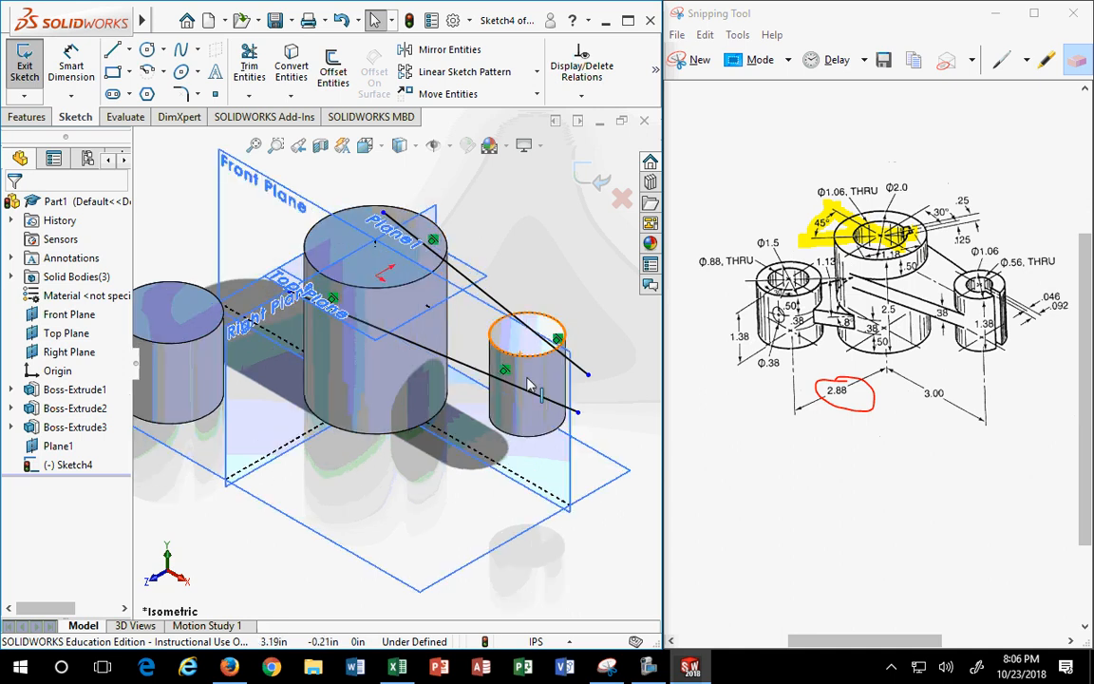
mouse_move(577, 411)
left_mouse_down()
mouse_move(507, 389)
mouse_move(581, 415)
mouse_move(555, 384)
mouse_move(613, 427)
mouse_move(458, 382)
mouse_move(534, 415)
mouse_move(435, 385)
mouse_move(499, 386)
mouse_move(567, 415)
mouse_move(476, 386)
mouse_move(632, 439)
mouse_move(621, 430)
left_mouse_up()
- Convert the small and large cylinders' top edges into Sketch4 circles with Convert Entities
left_click(614, 357)
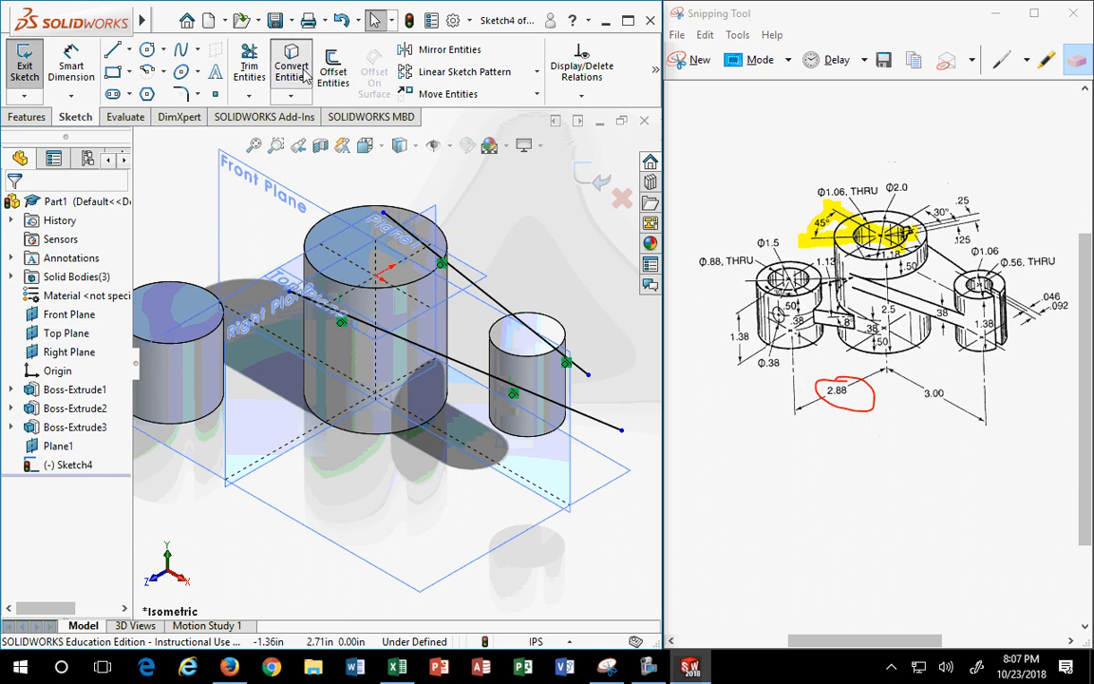
left_click(297, 75)
left_click(562, 334)
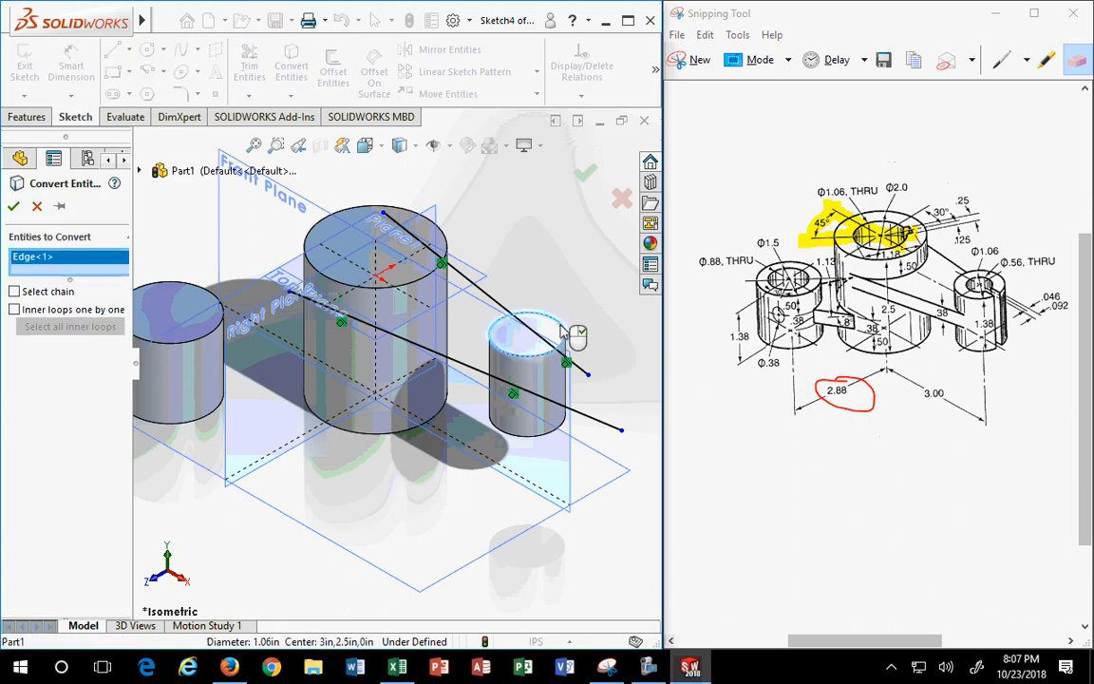
left_click(305, 246)
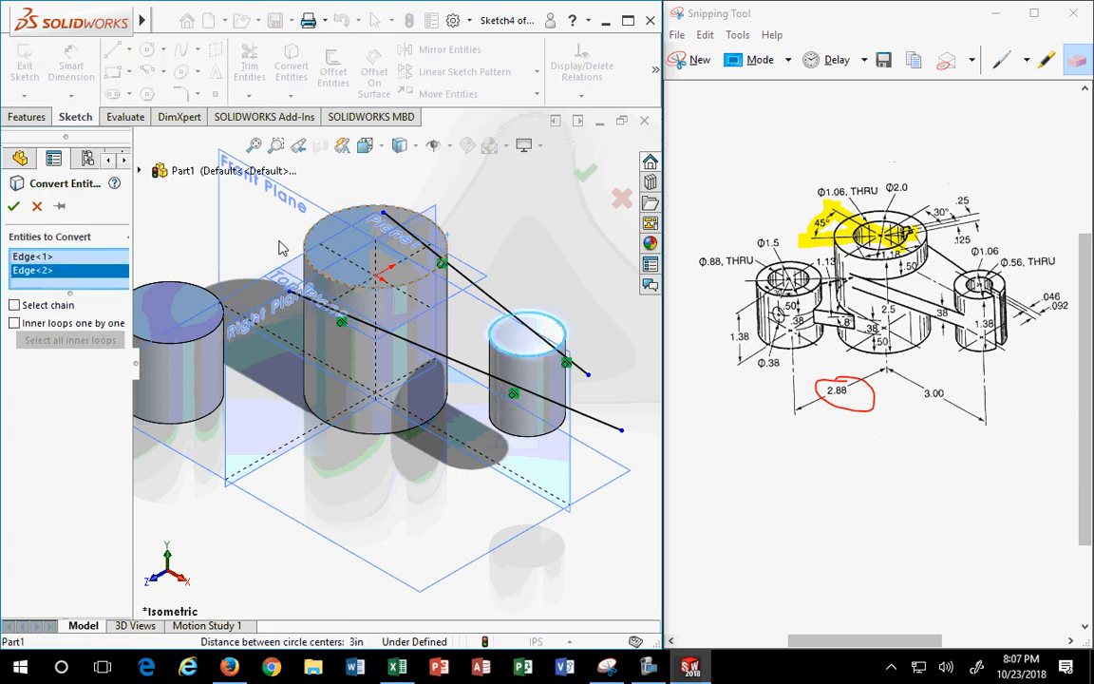
left_click(14, 208)
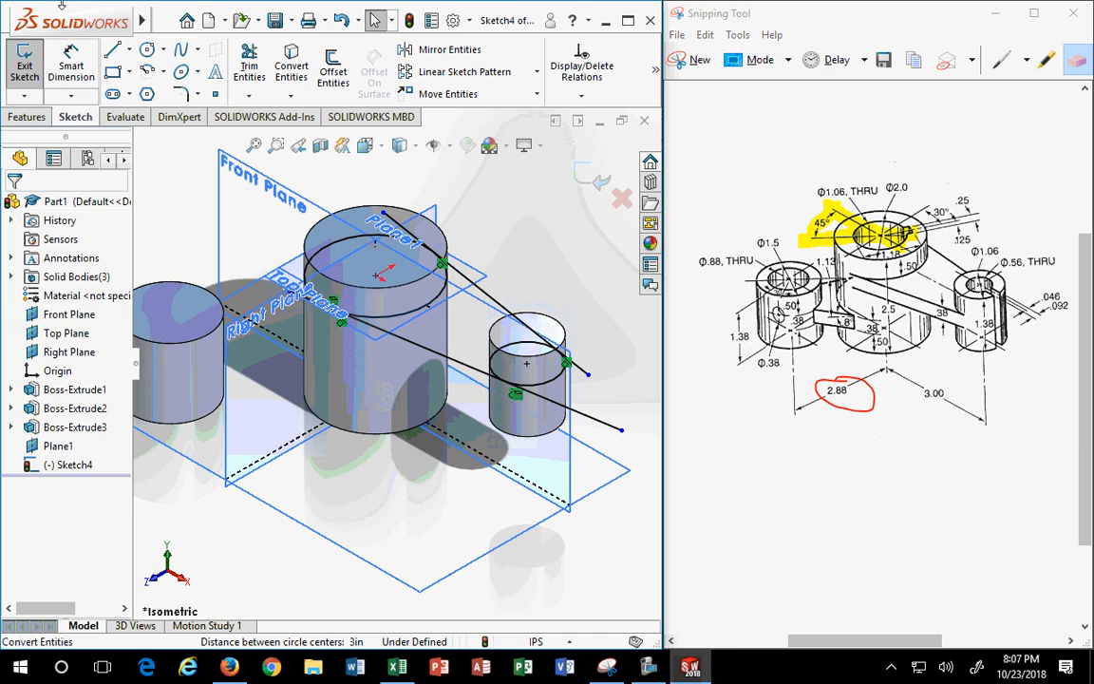
- Trim the tangent lines' overhangs at both circles so Sketch4 is fully defined, and begin an Extruded Boss/Base
left_click(249, 67)
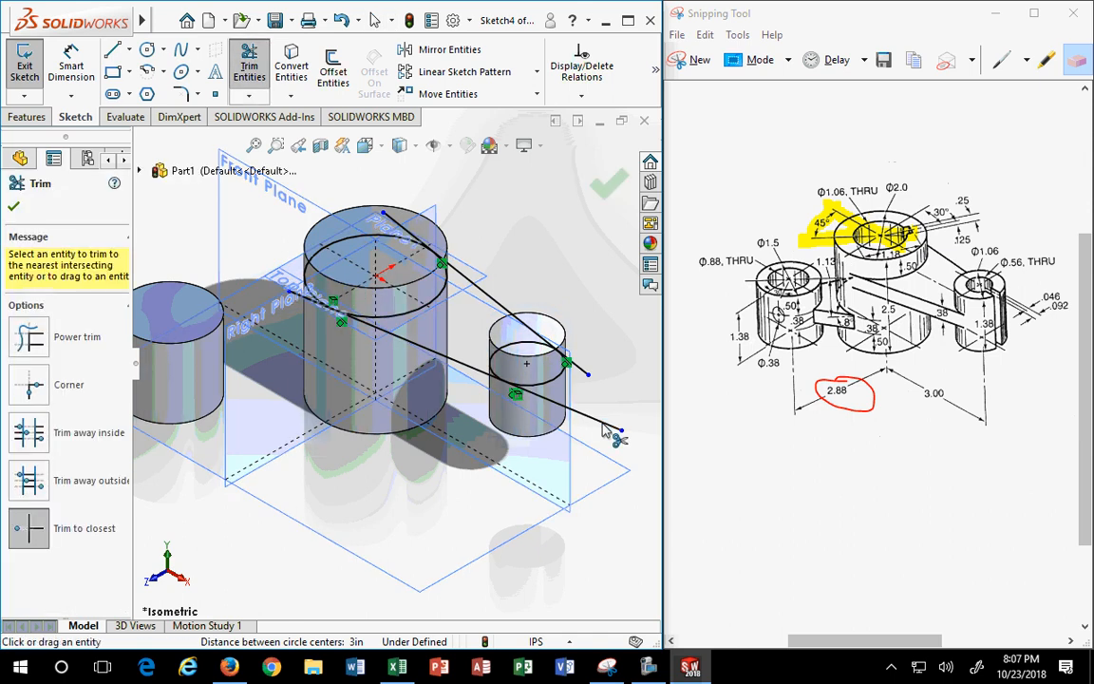
left_click(603, 424)
left_click(581, 367)
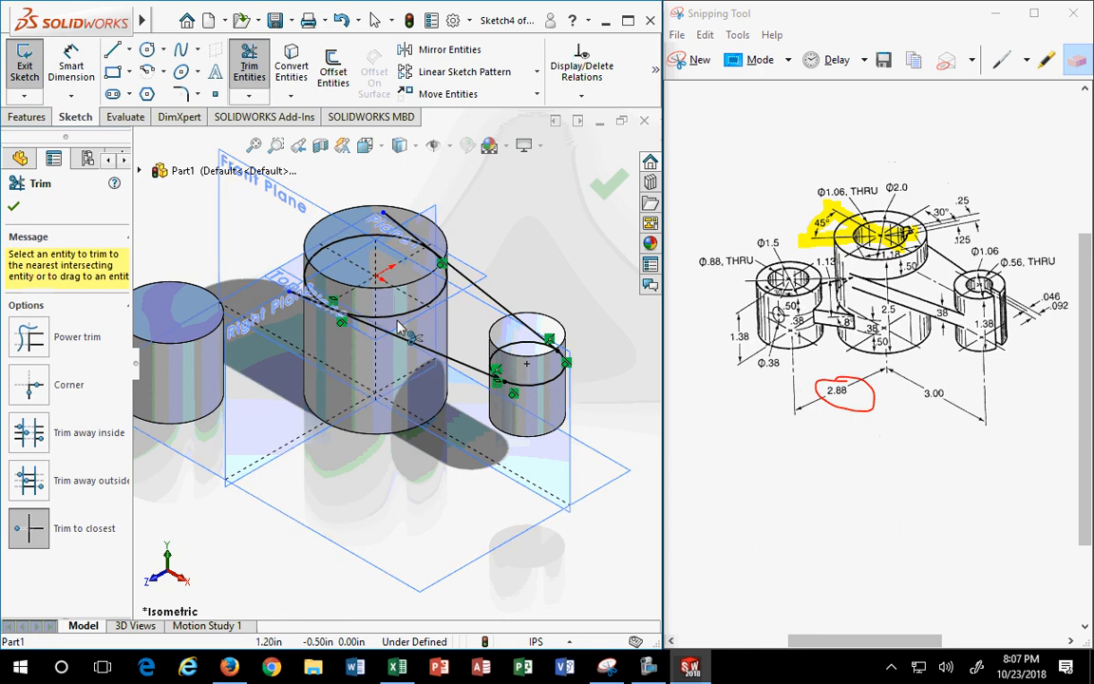
left_click(335, 306)
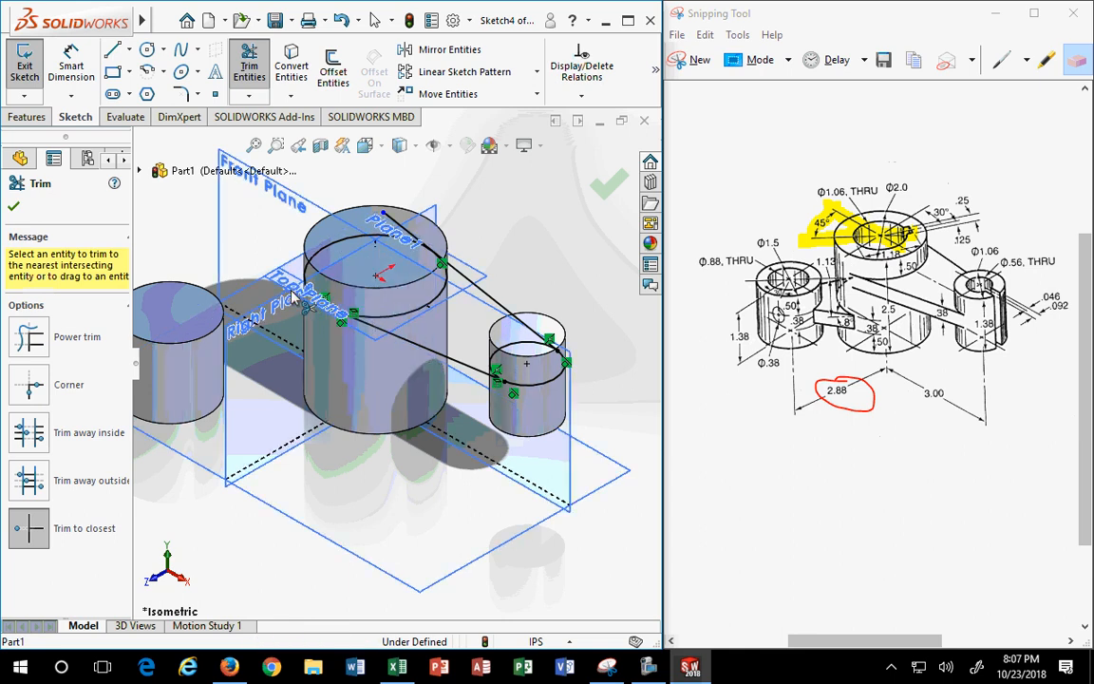
left_click(390, 218)
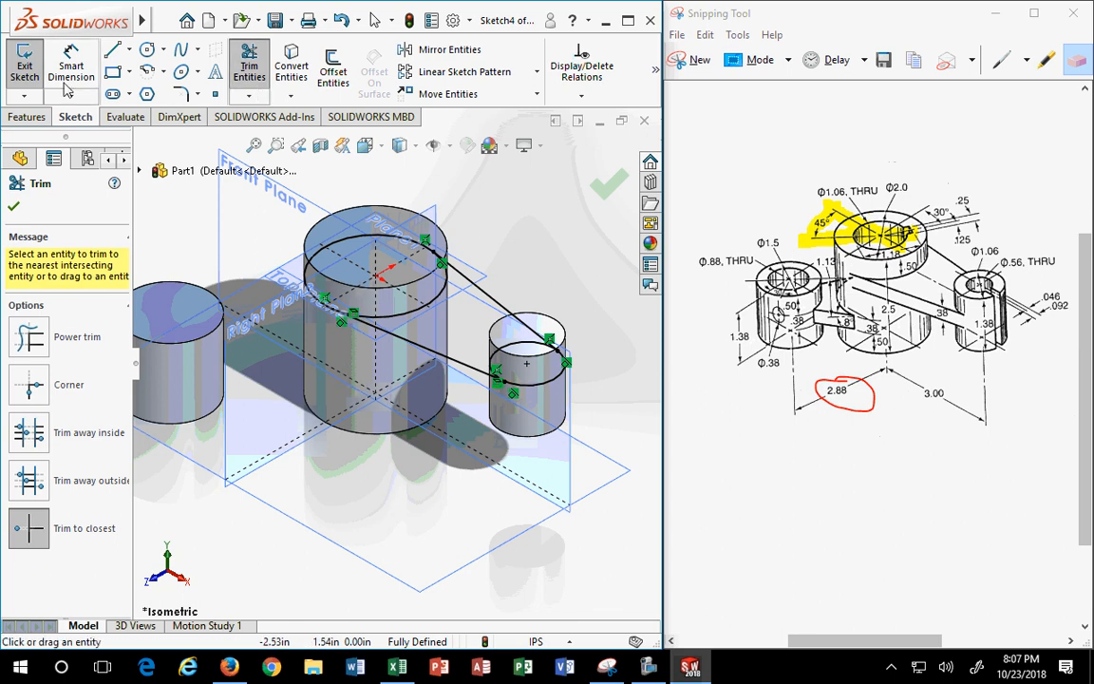
left_click(27, 117)
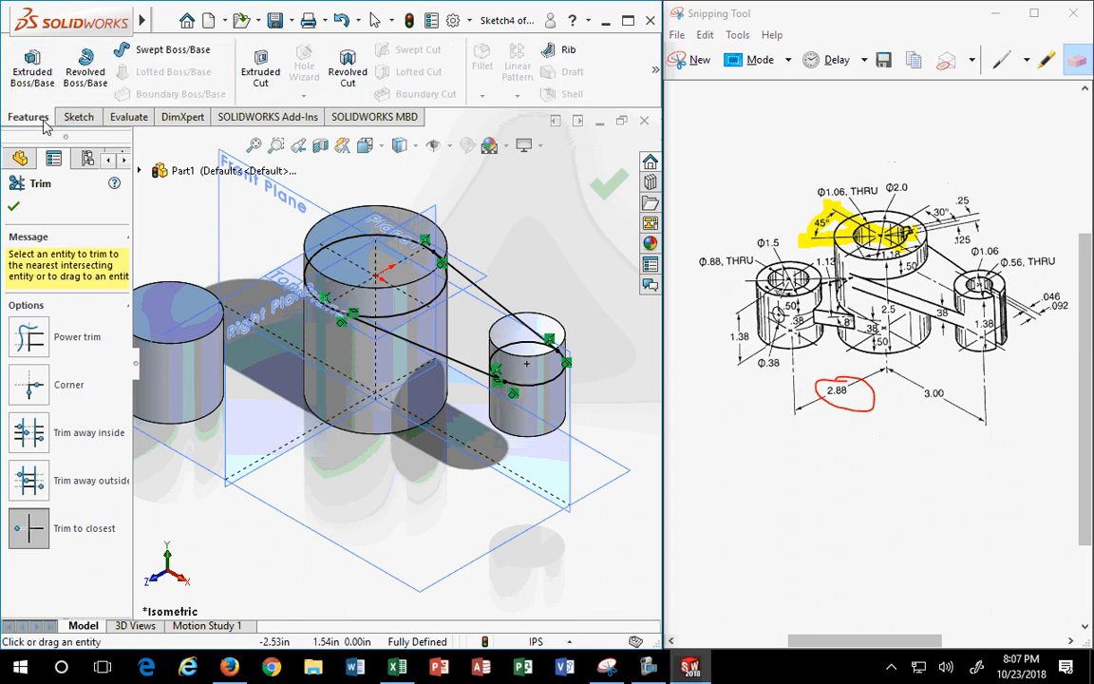
left_click(33, 68)
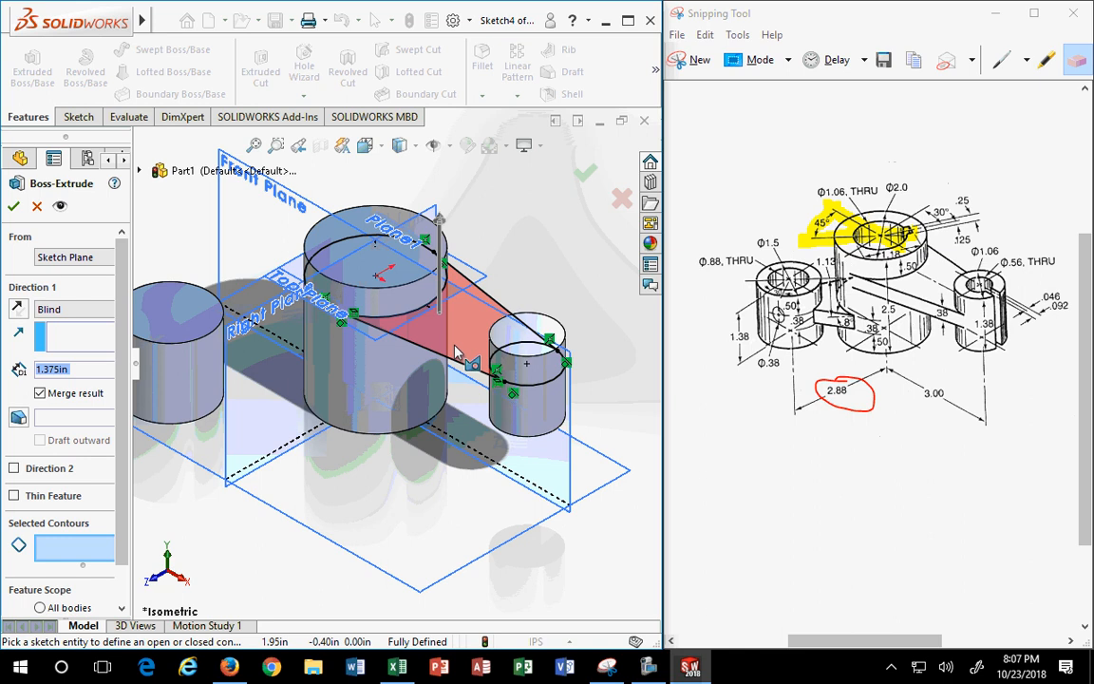
- Extrude the sketch region between the cylinders downward to a 0.375 in depth
left_click(17, 311)
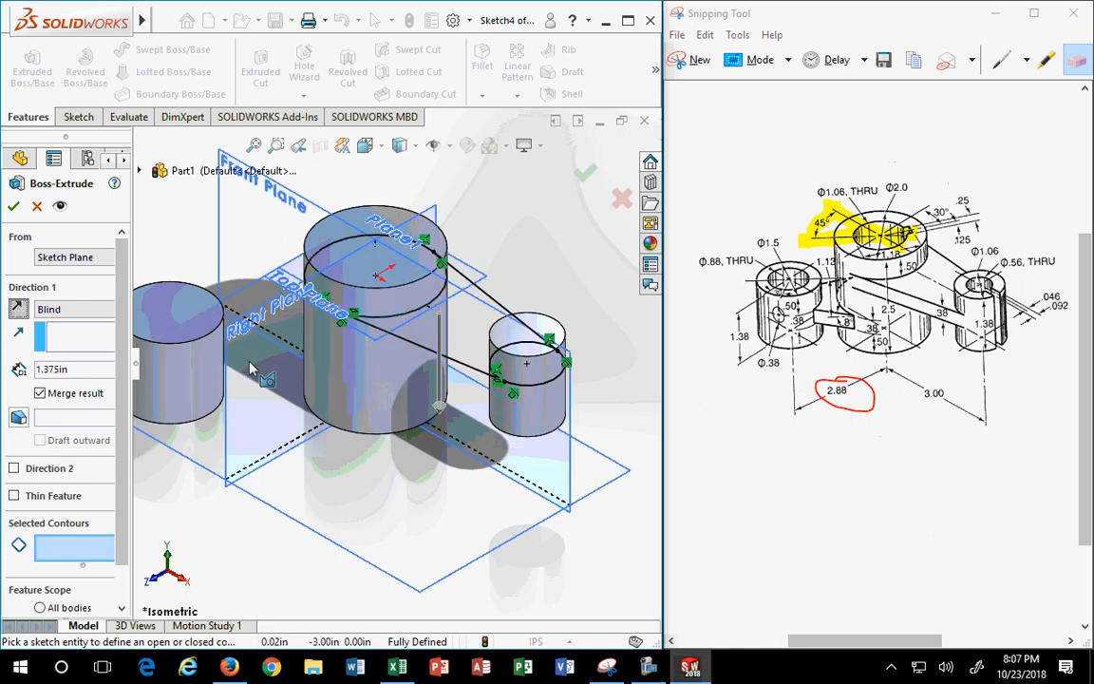
left_click(430, 315)
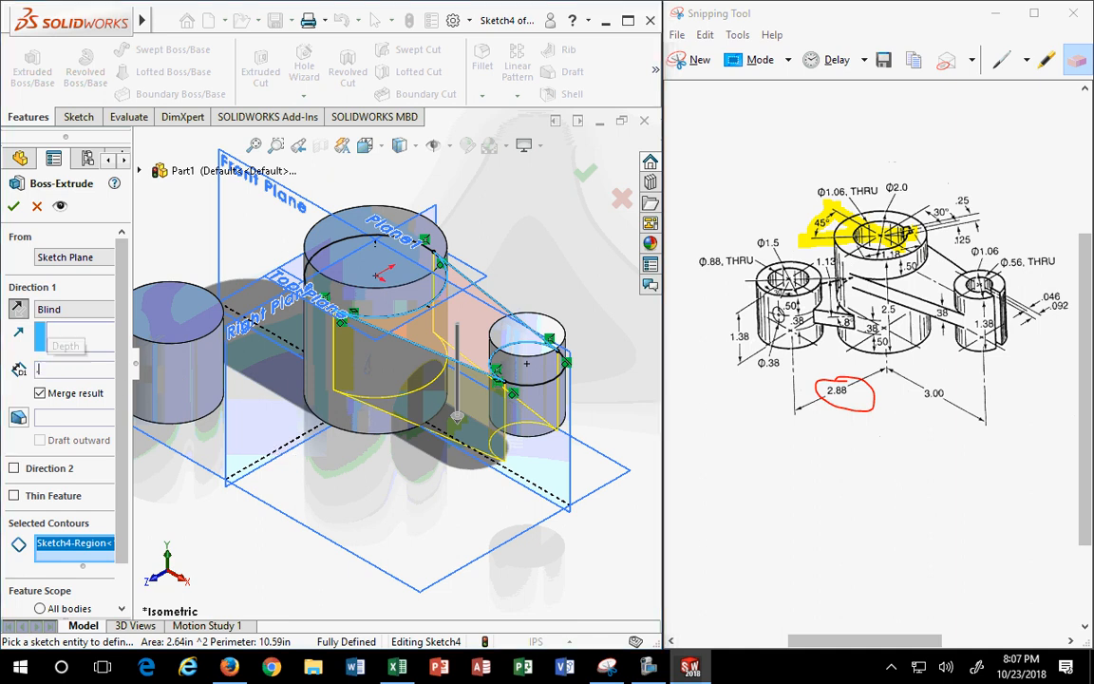
type(".375")
key("Return")
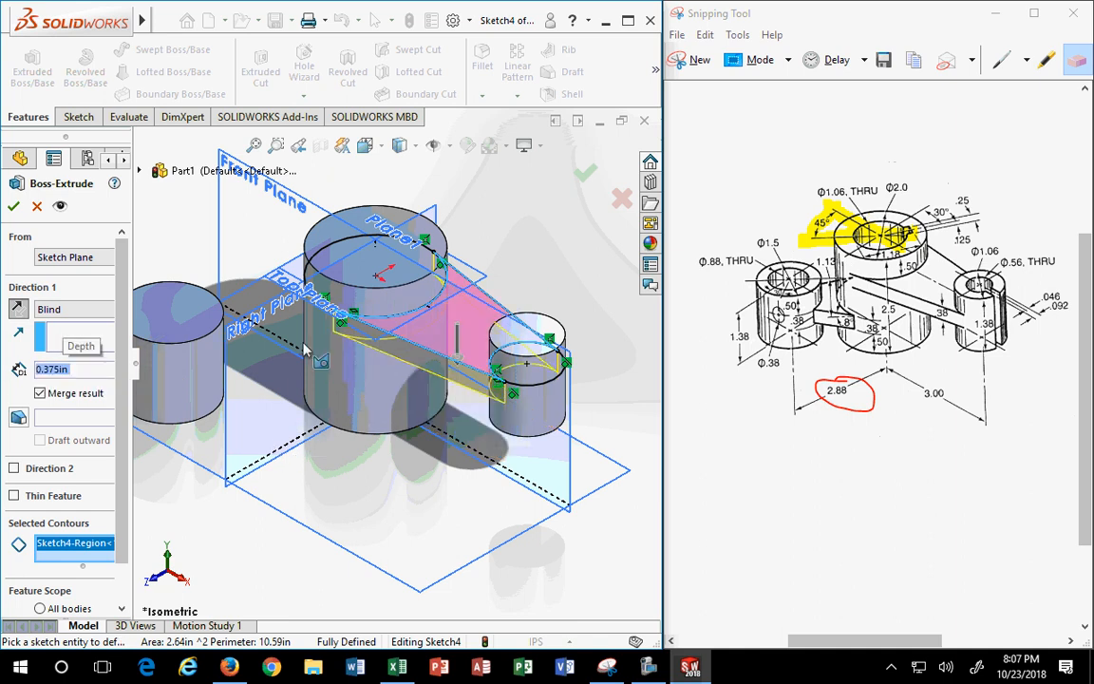
left_click(12, 207)
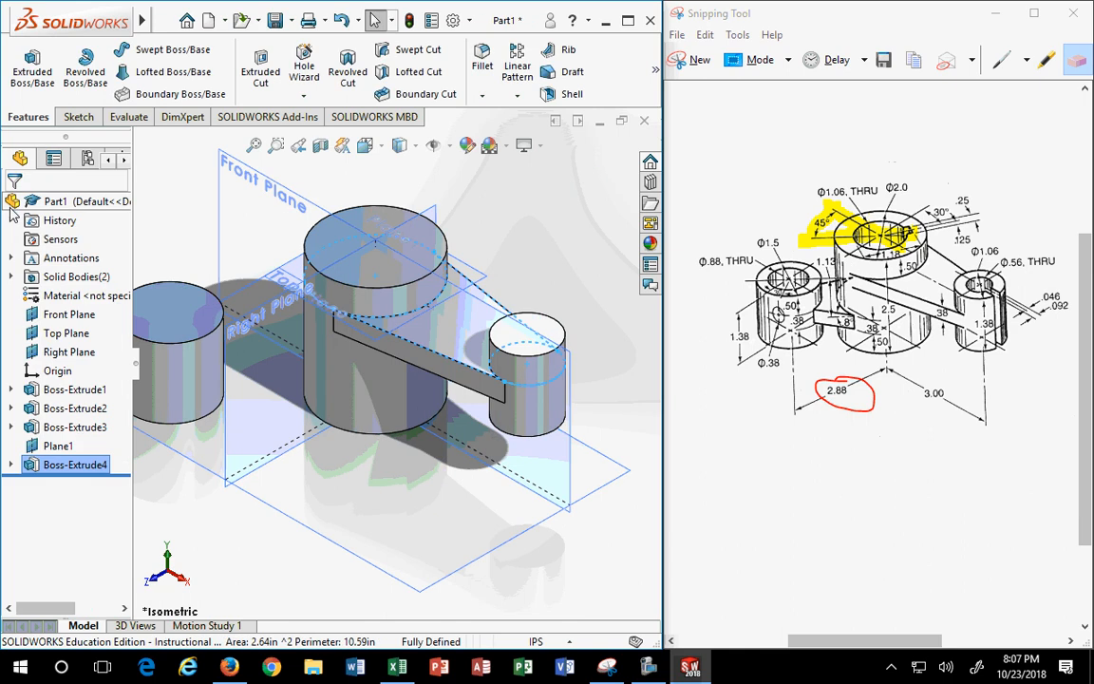
scroll(484, 522, "down", 3)
scroll(484, 523, "up", 2)
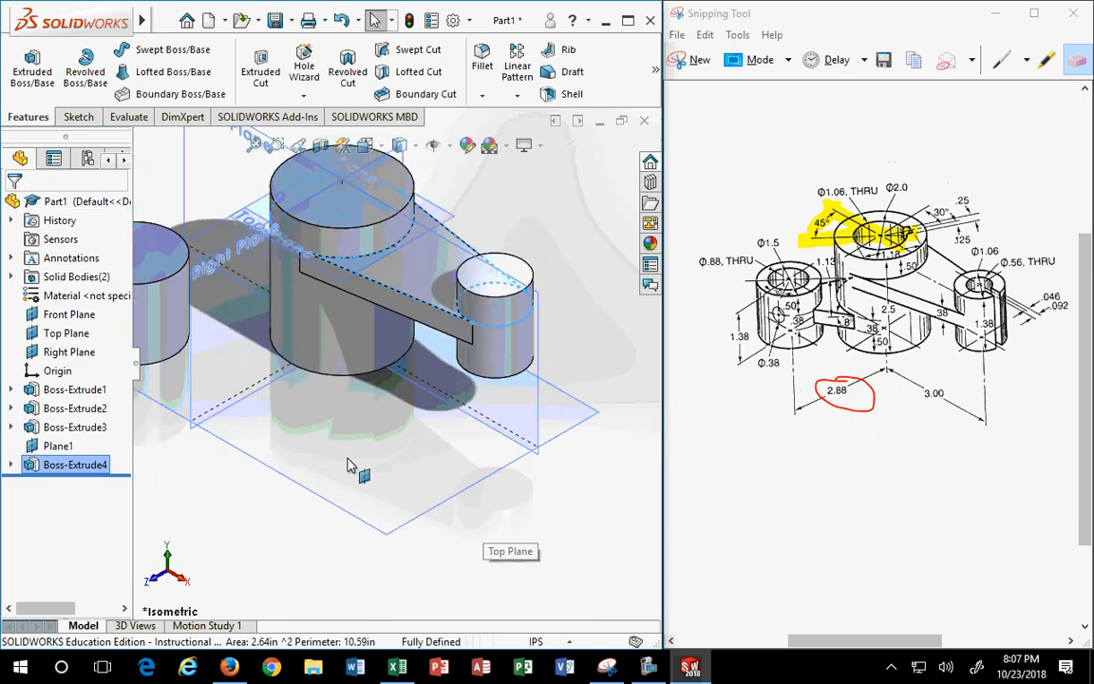
middle_click_drag(396, 462, 435, 425)
scroll(496, 361, "down", 2)
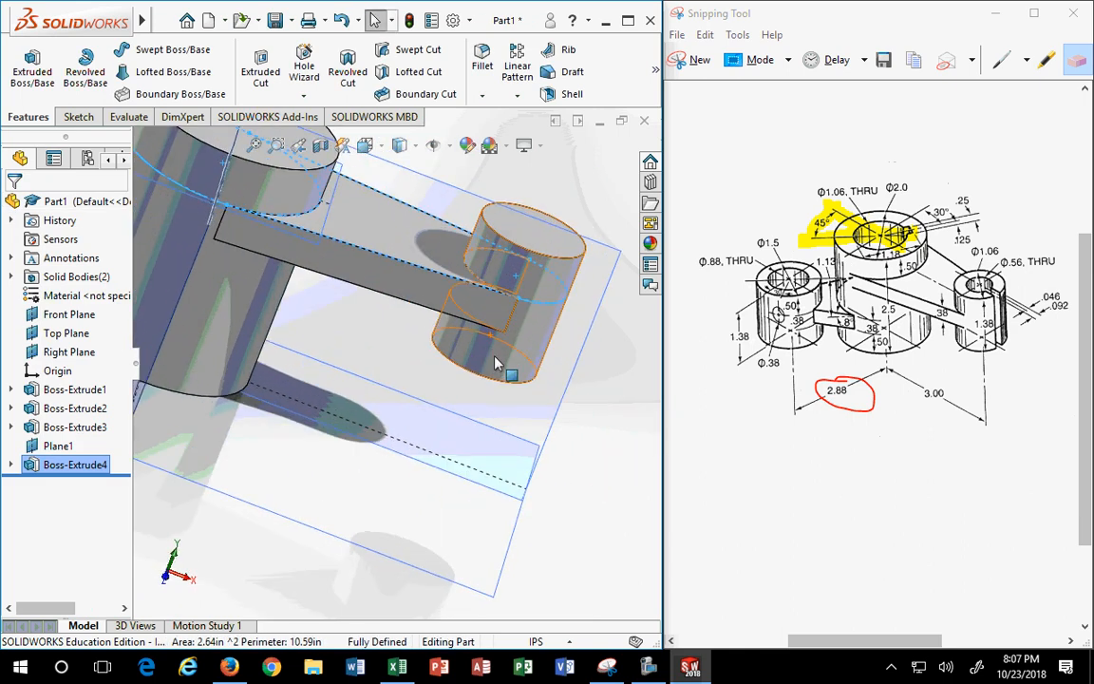
scroll(510, 326, "up", 2)
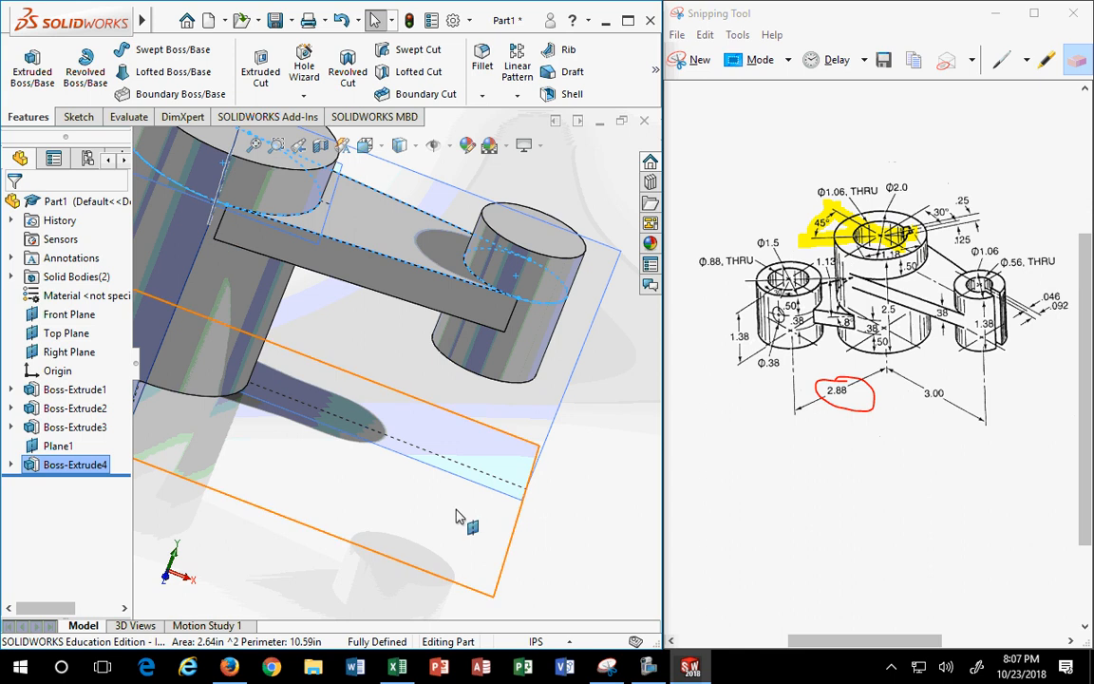
middle_click_drag(411, 458, 397, 532)
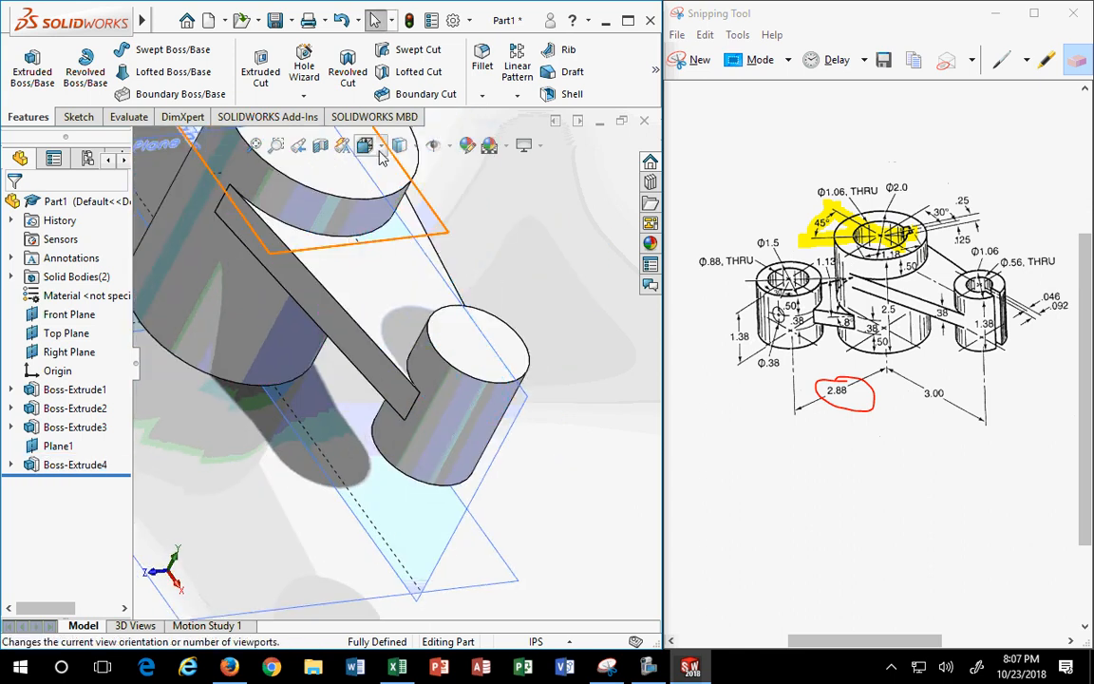
left_click(418, 152)
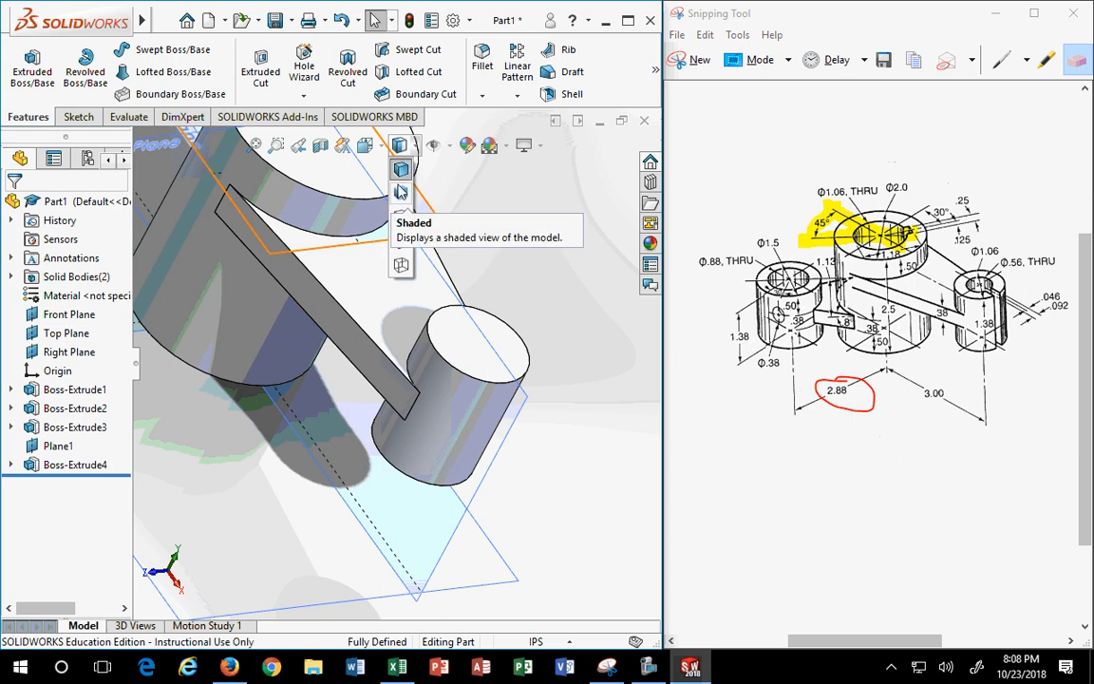
left_click(401, 200)
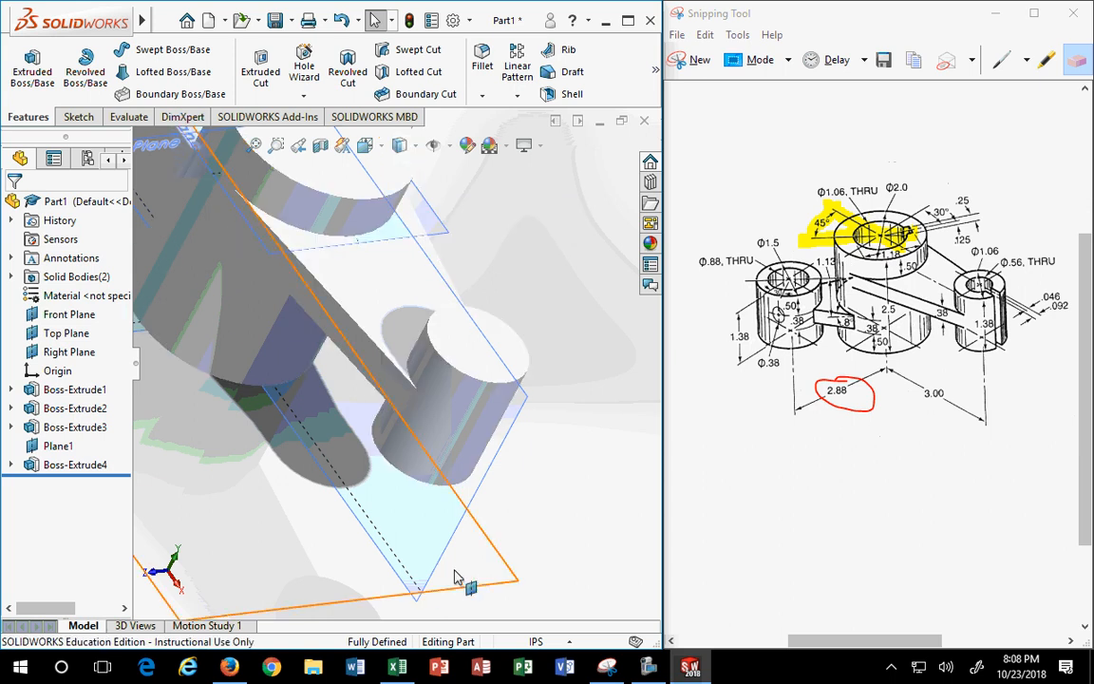
mouse_move(486, 384)
middle_mouse_down()
mouse_move(501, 258)
mouse_move(554, 513)
middle_mouse_up()
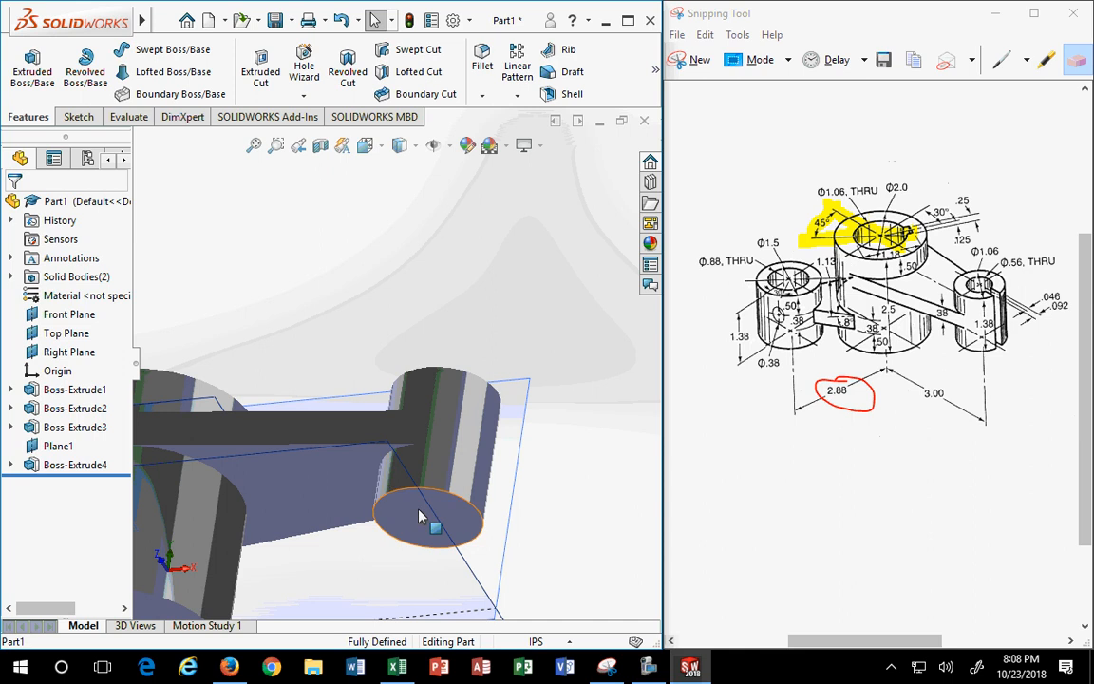
scroll(424, 516, "down", 4)
mouse_move(426, 504)
middle_mouse_down()
mouse_move(423, 471)
mouse_move(417, 492)
middle_mouse_up()
middle_click_drag(585, 505, 665, 511)
middle_click_drag(493, 543, 543, 530)
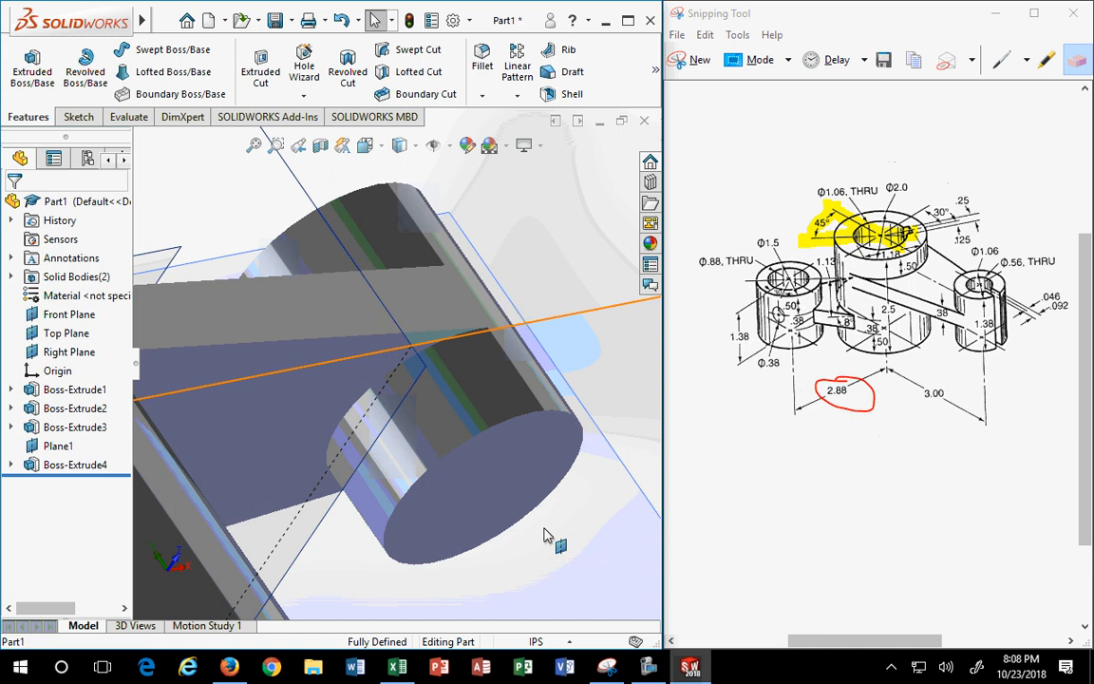
middle_click_drag(513, 499, 403, 617)
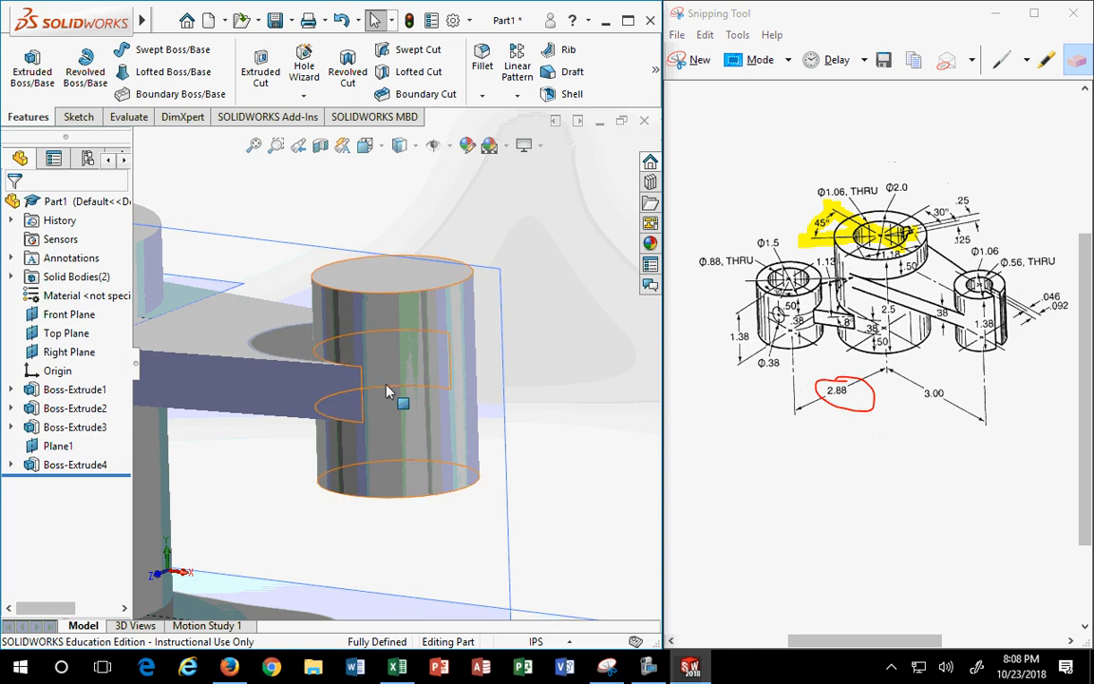
left_click(417, 144)
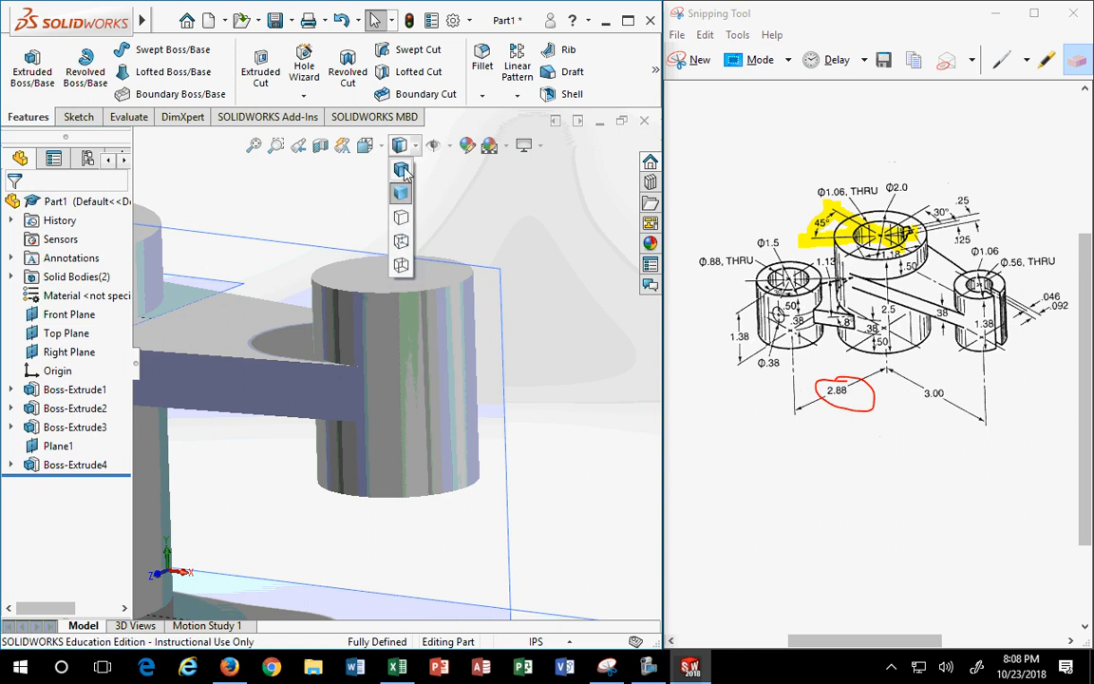
left_click(403, 169)
middle_click_drag(373, 462, 260, 602)
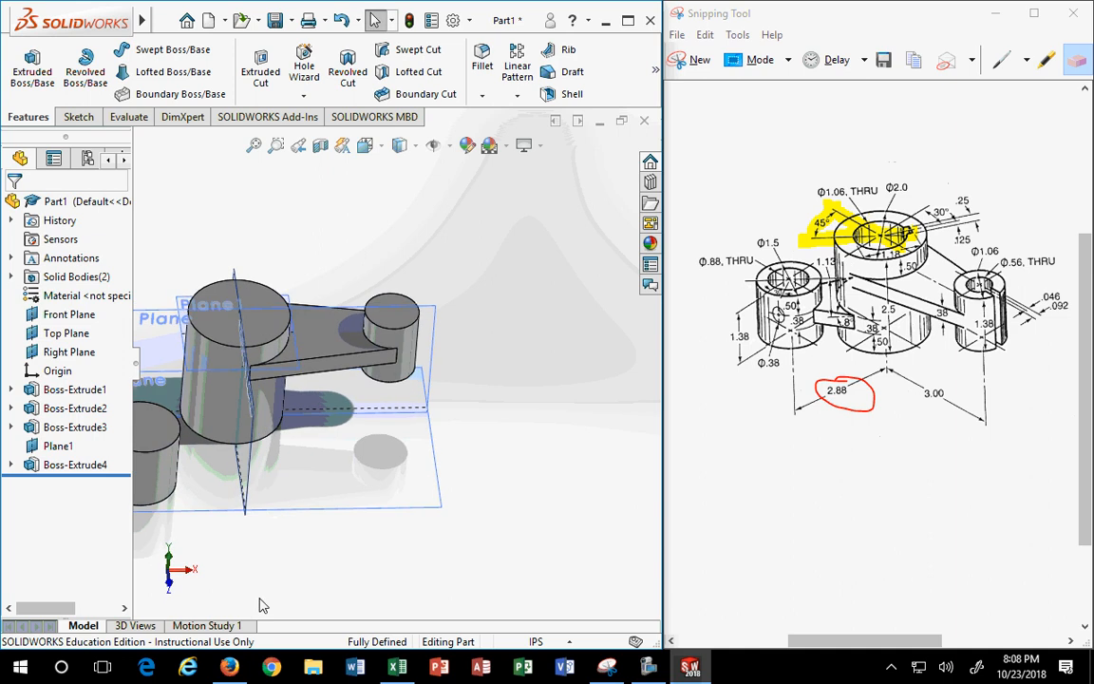
scroll(297, 556, "up", 2)
scroll(242, 409, "down", 2)
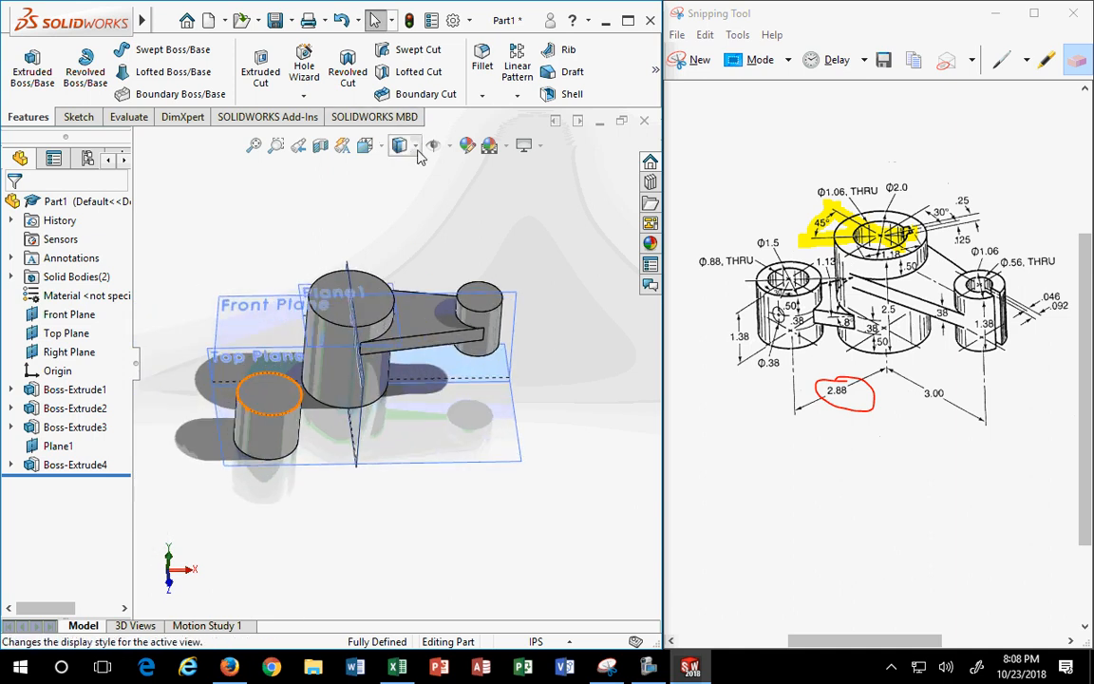
middle_click_drag(334, 457, 315, 479)
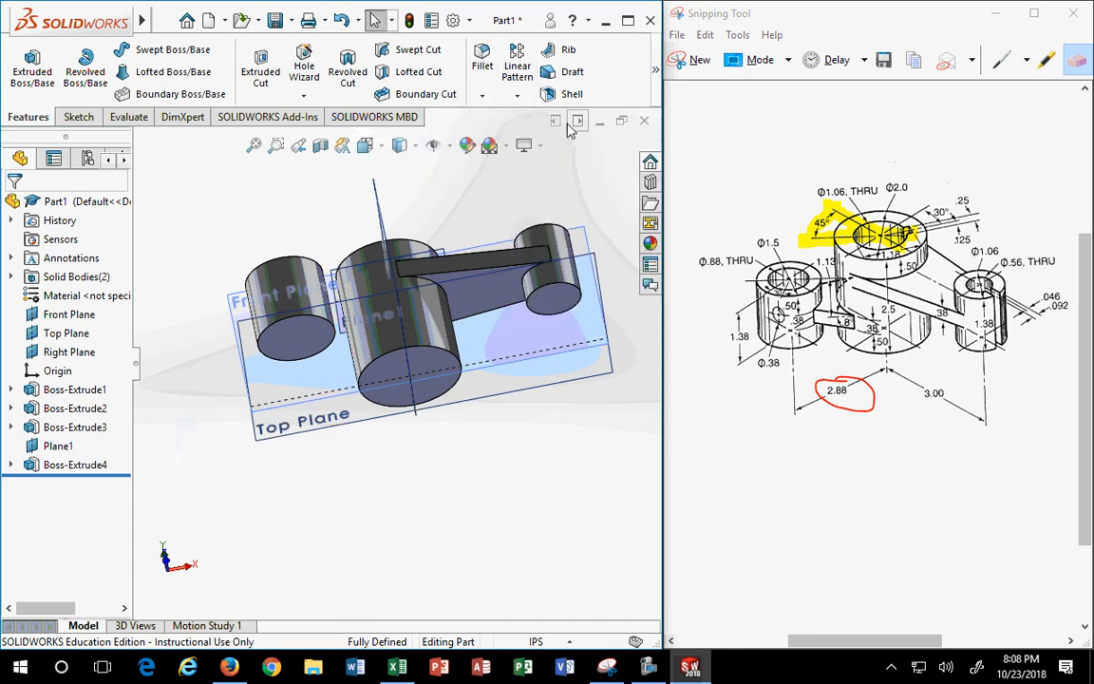
- Create Plane2 offset 0.50 in from the Ø1.50 cylinder's end face, flipped into the cylinder
left_click(272, 291)
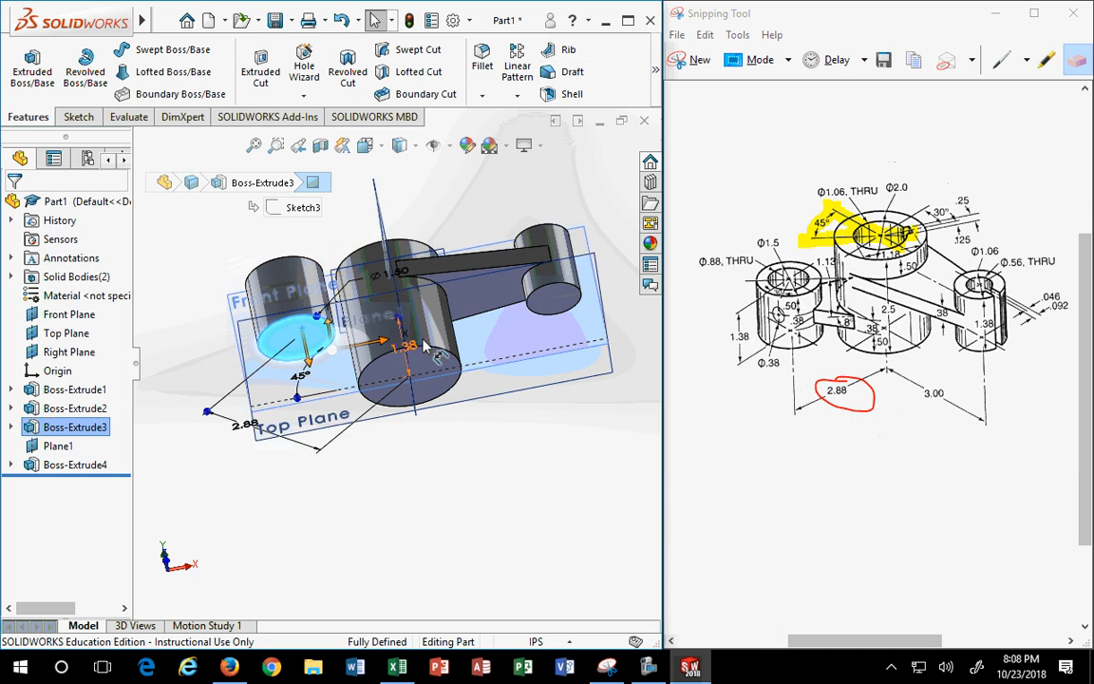
mouse_move(658, 74)
left_click(508, 157)
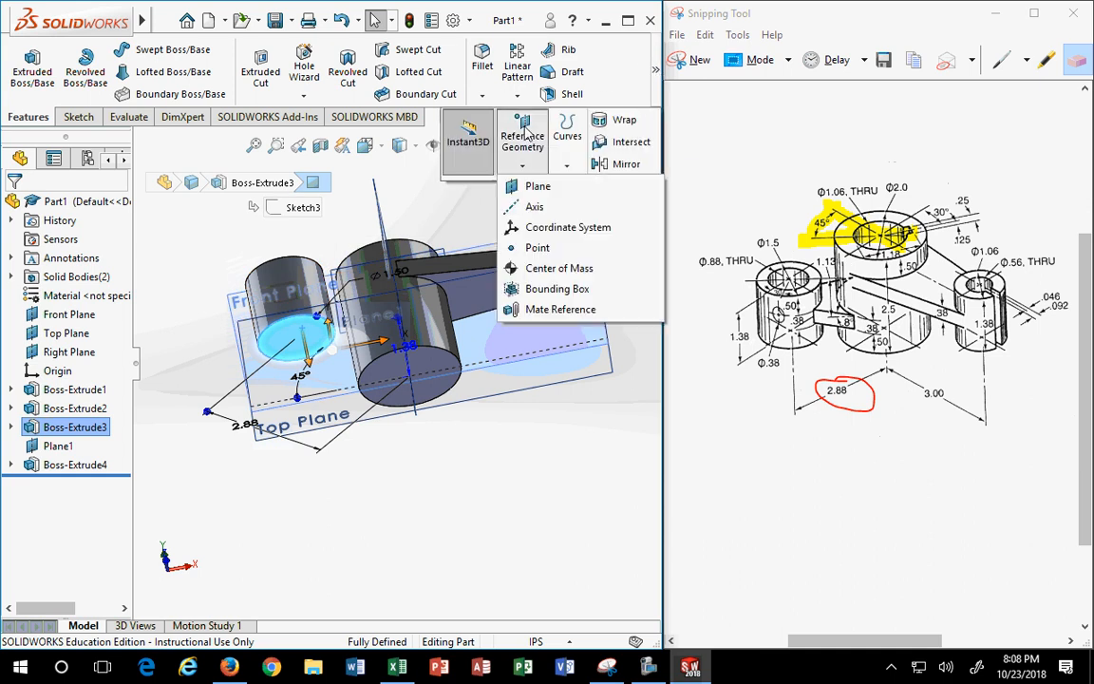
left_click(532, 185)
middle_click_drag(498, 419, 491, 501)
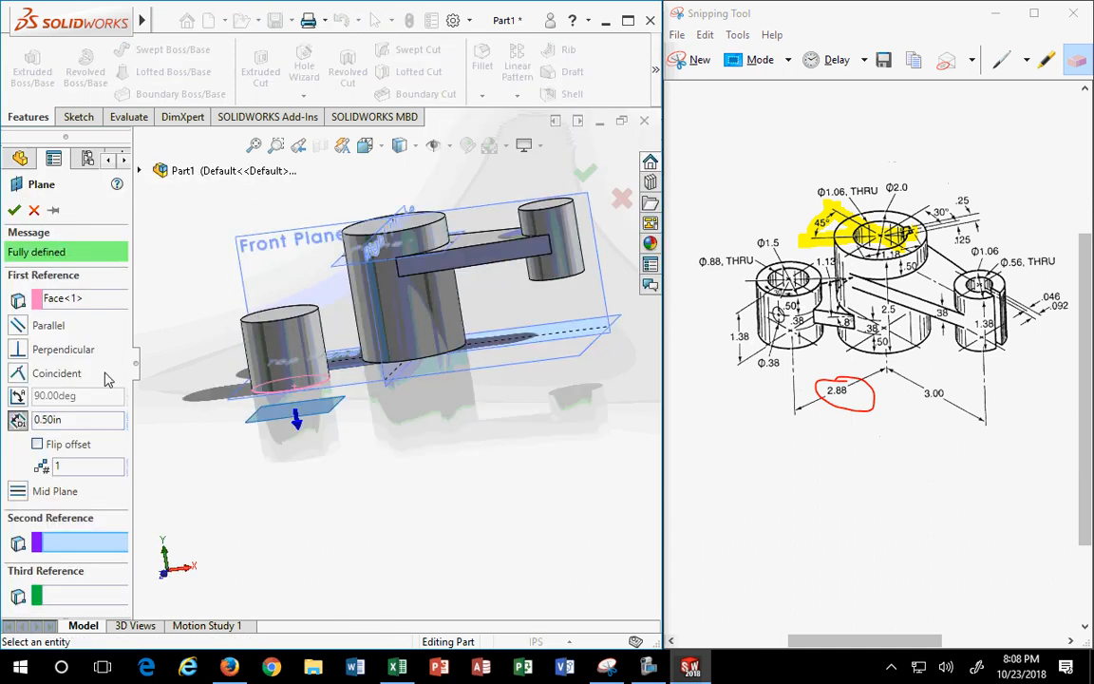
left_click(37, 445)
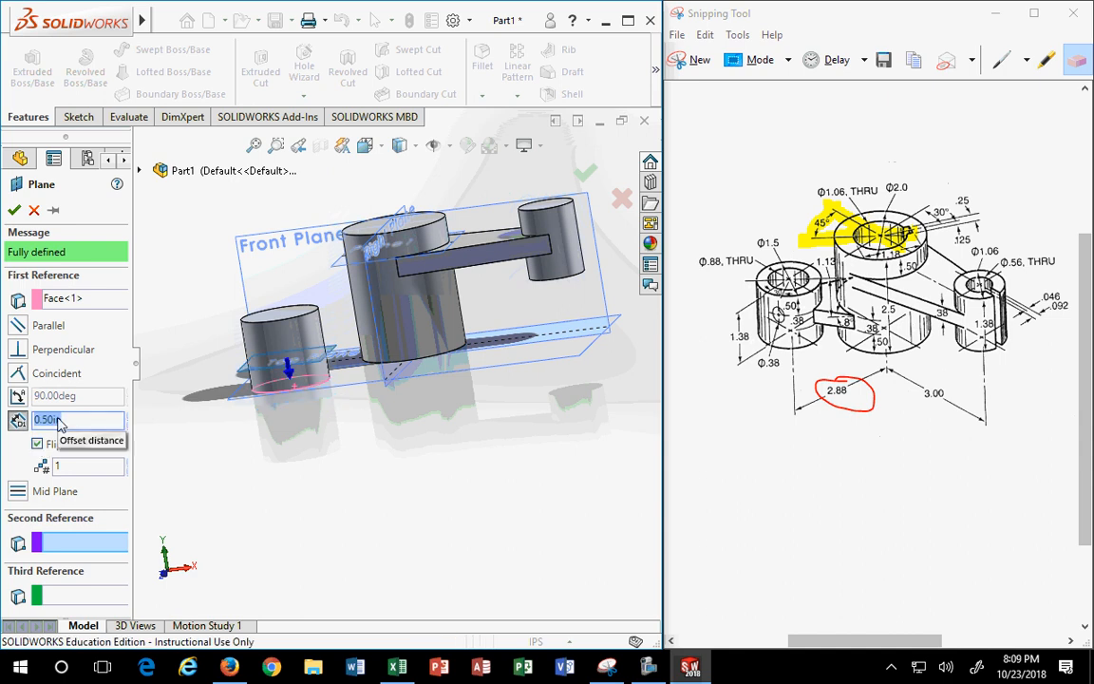
left_click(13, 210)
middle_click_drag(276, 435, 304, 450)
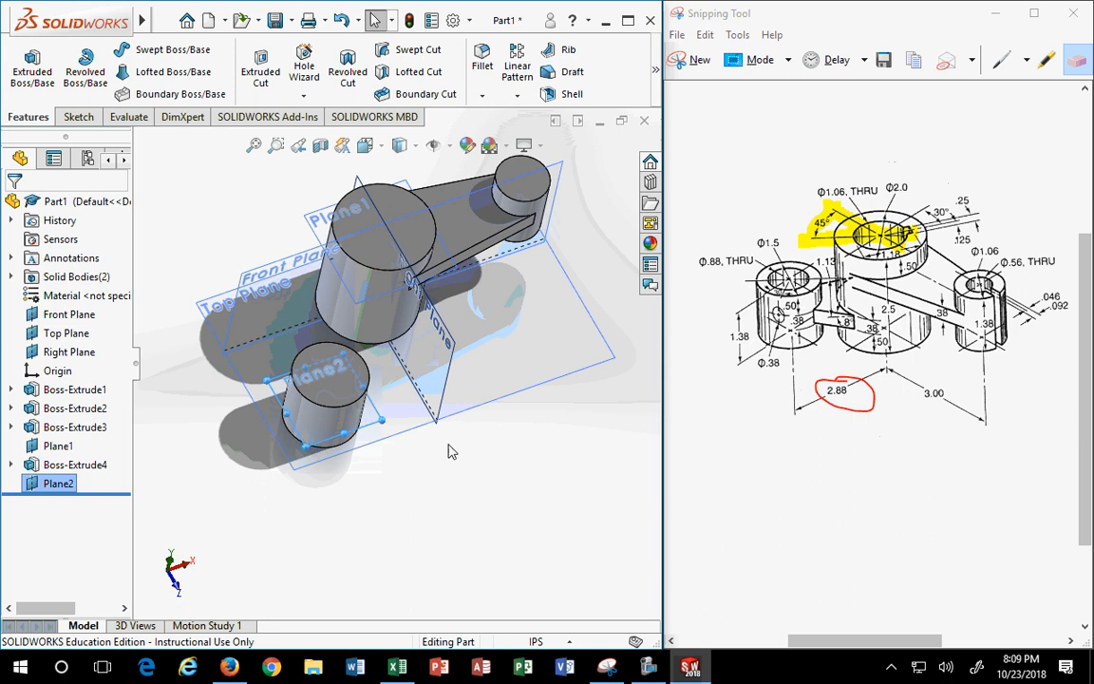
- Start Sketch5 on Plane2 and view it Normal To
left_click(254, 354)
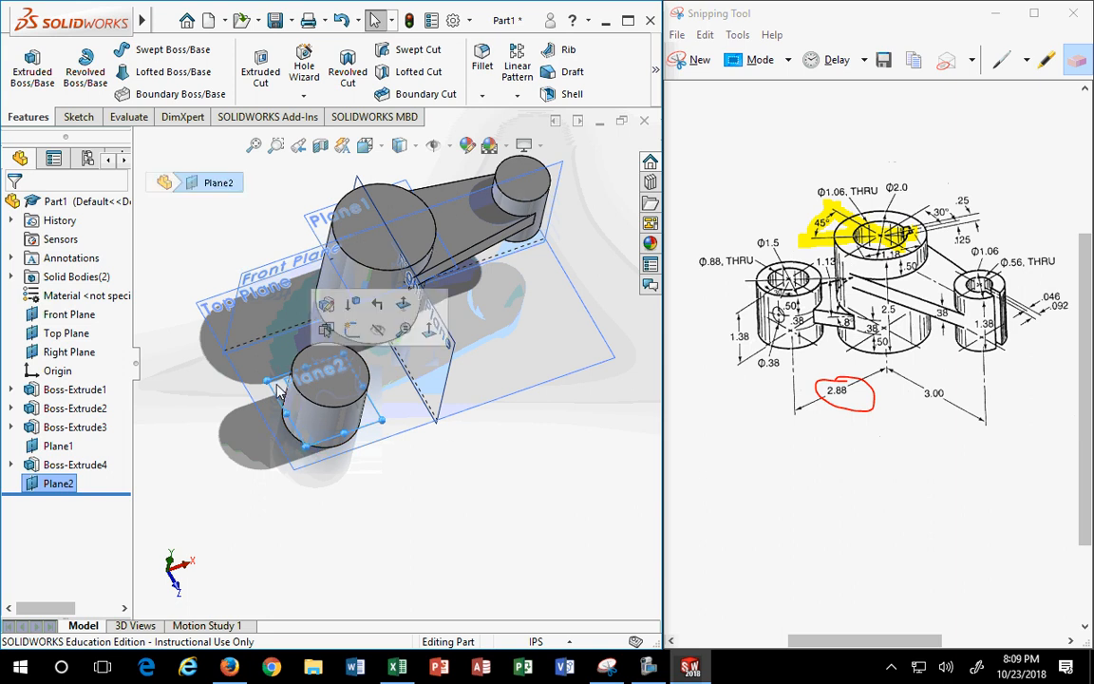
left_click(353, 332)
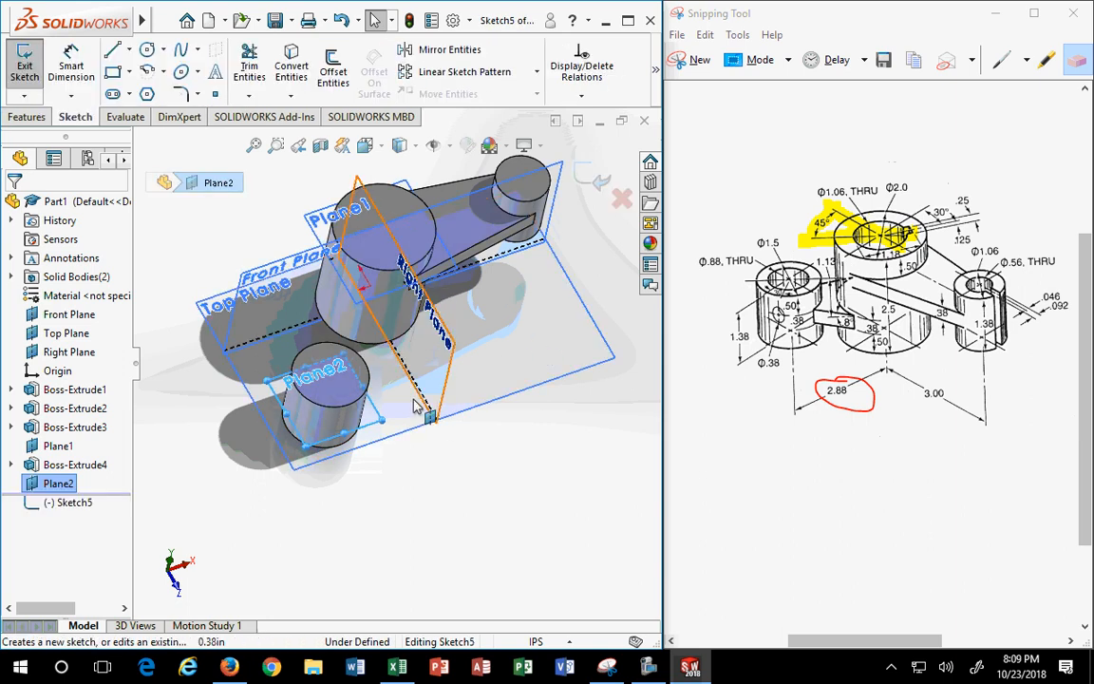
left_click(365, 144)
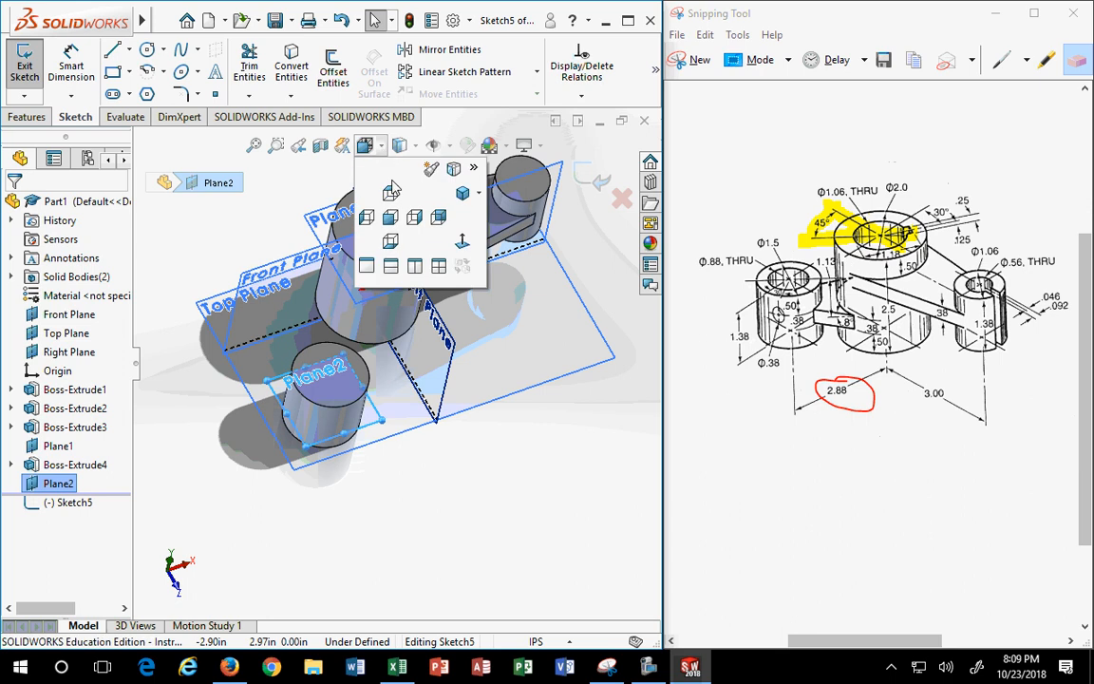
left_click(464, 194)
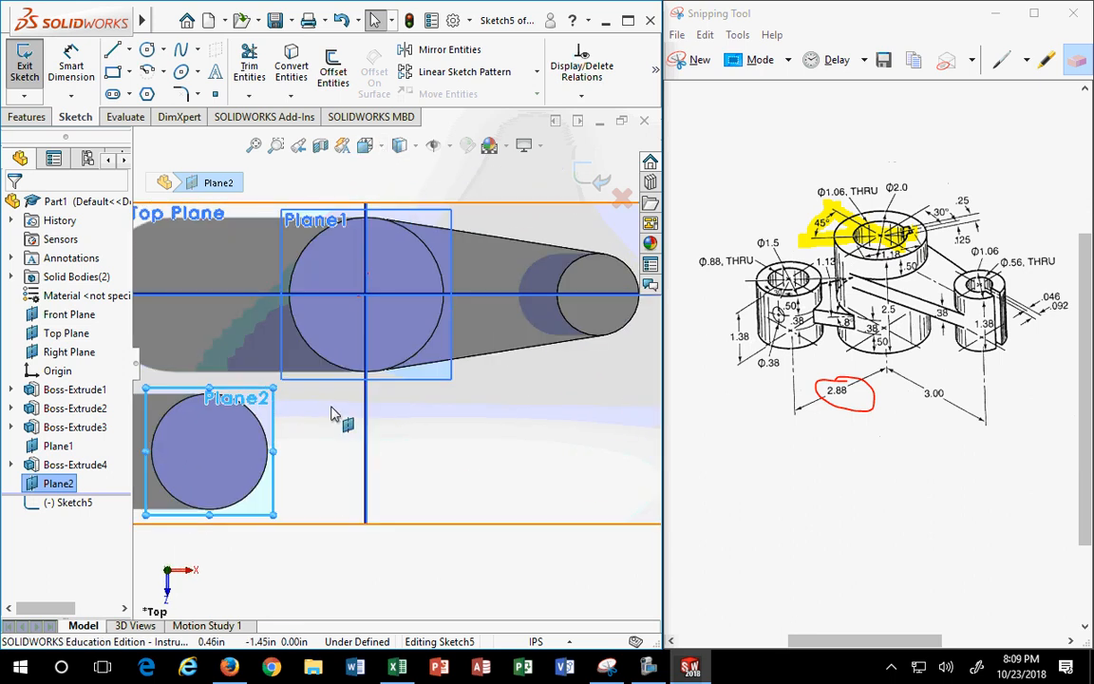
mouse_move(104, 29)
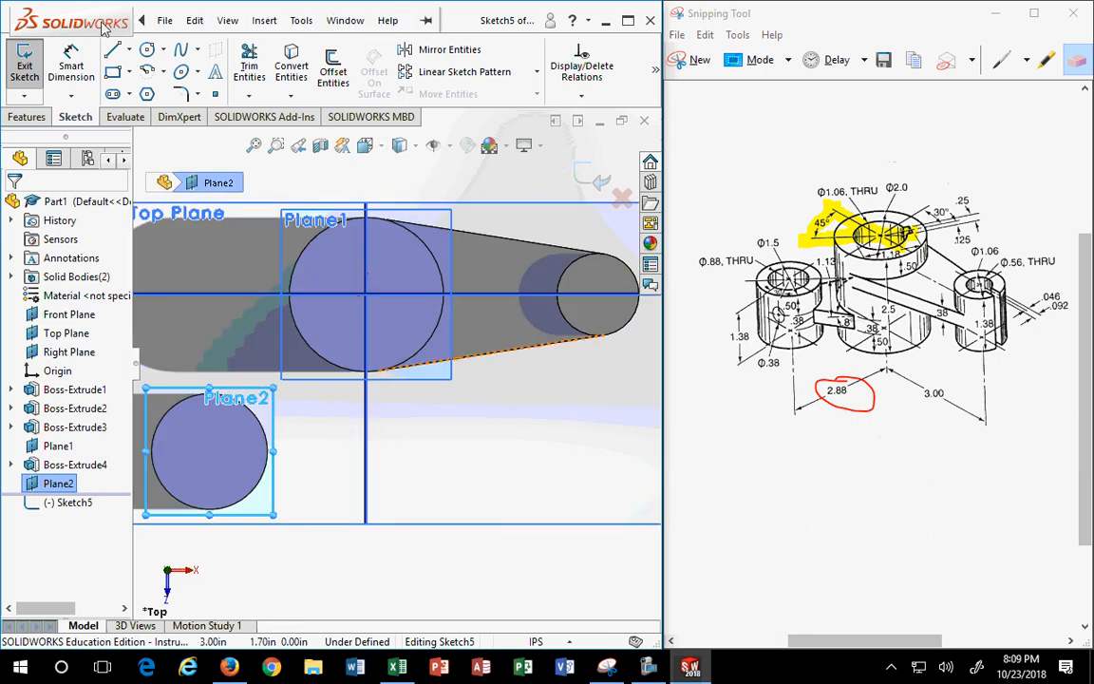
scroll(274, 267, "up", 2)
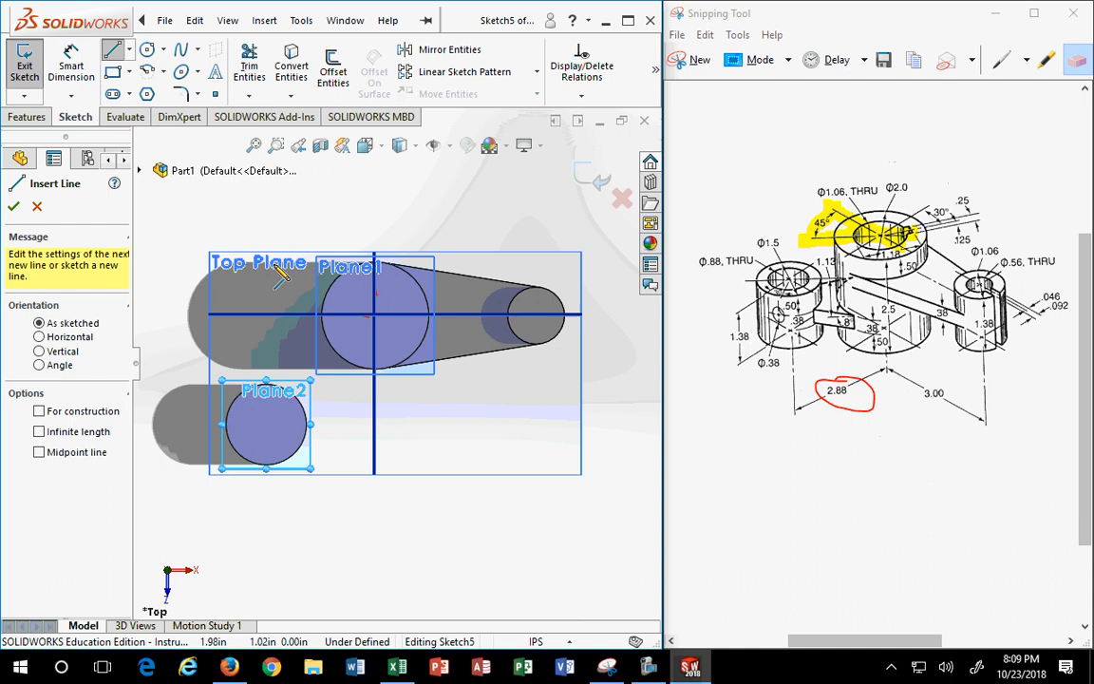
- Draw the first slanted line from the Plane1 circle to the Plane2 circle's centre
left_click(321, 323)
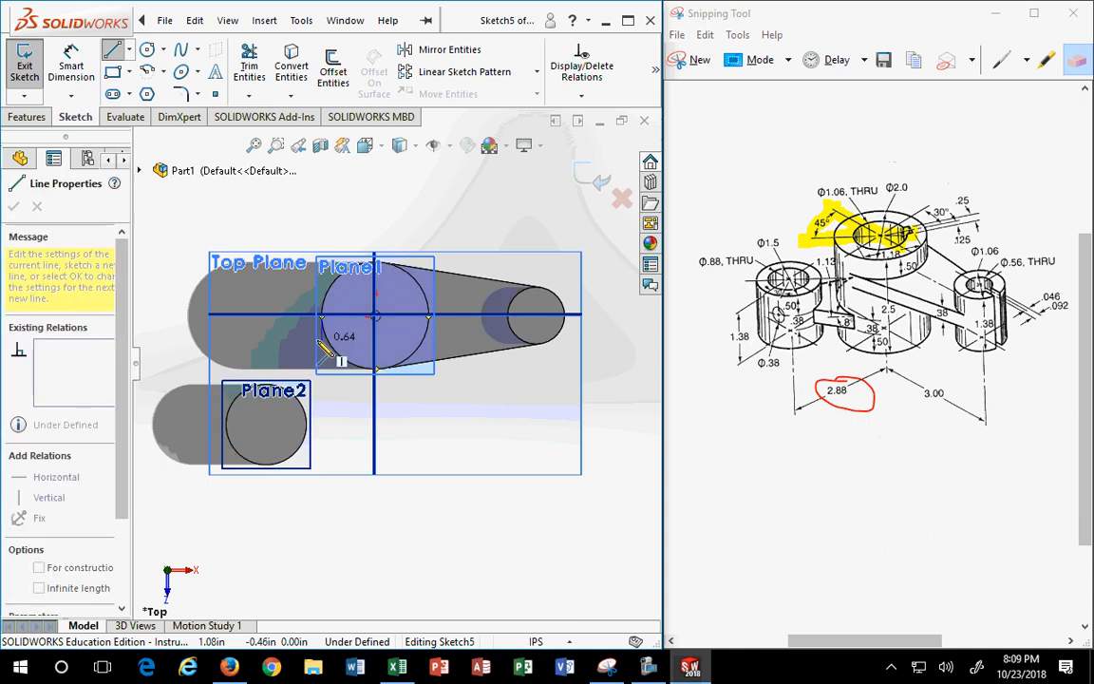
key("Escape")
scroll(299, 361, "up", 2)
scroll(299, 361, "down", 3)
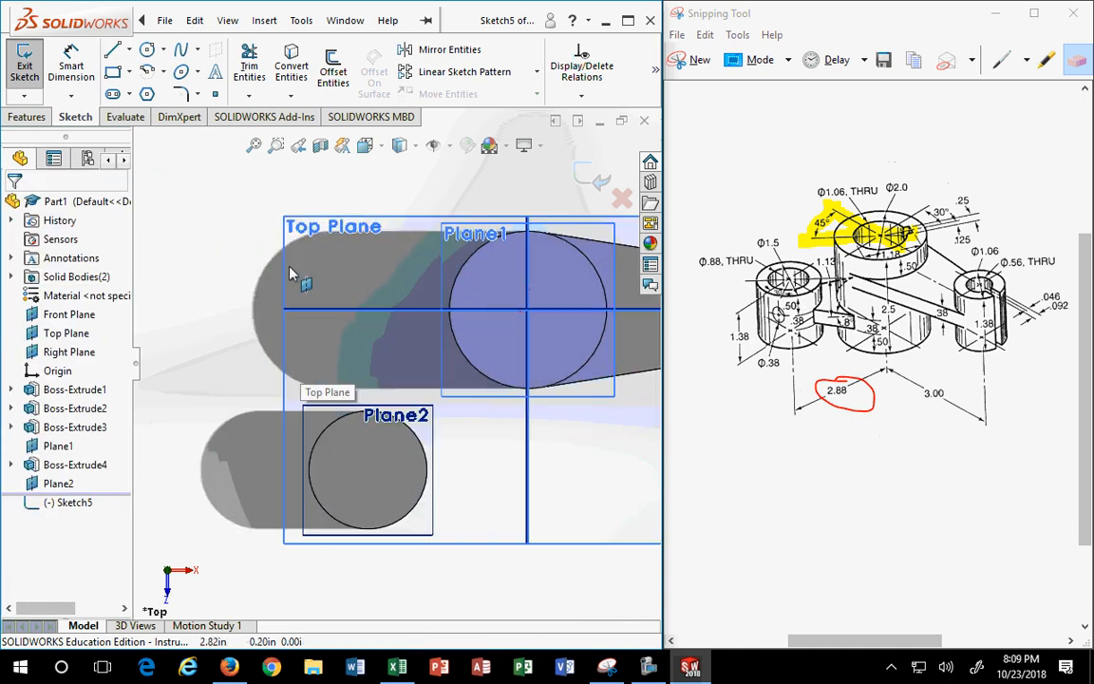
left_click(112, 54)
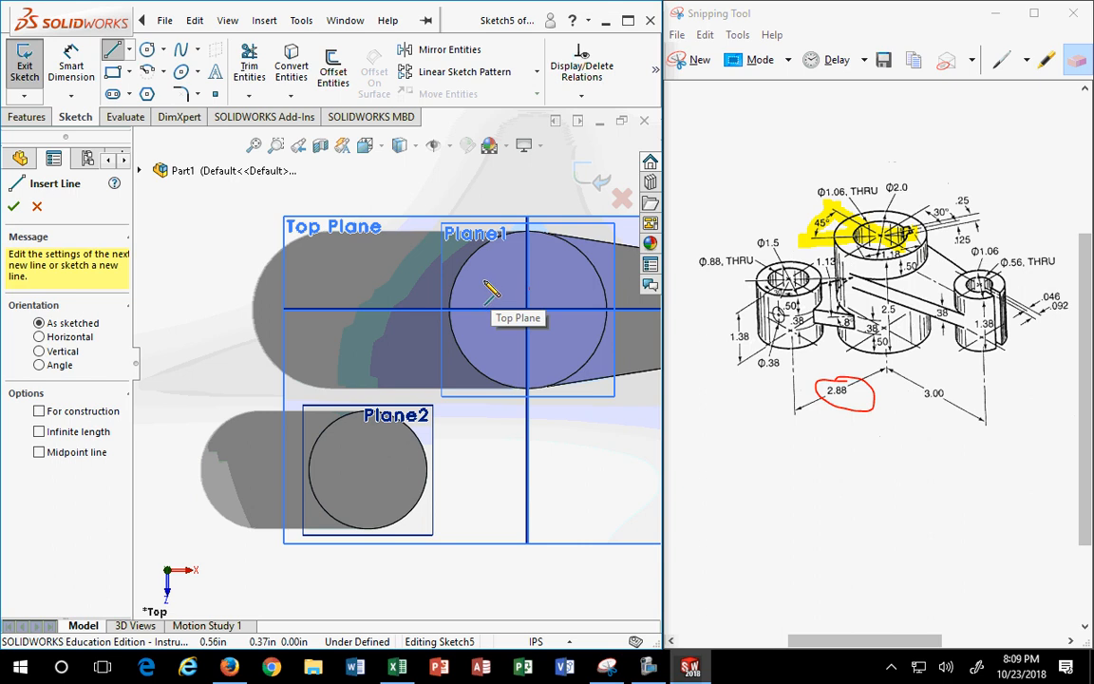
left_click(475, 281)
left_click(365, 437)
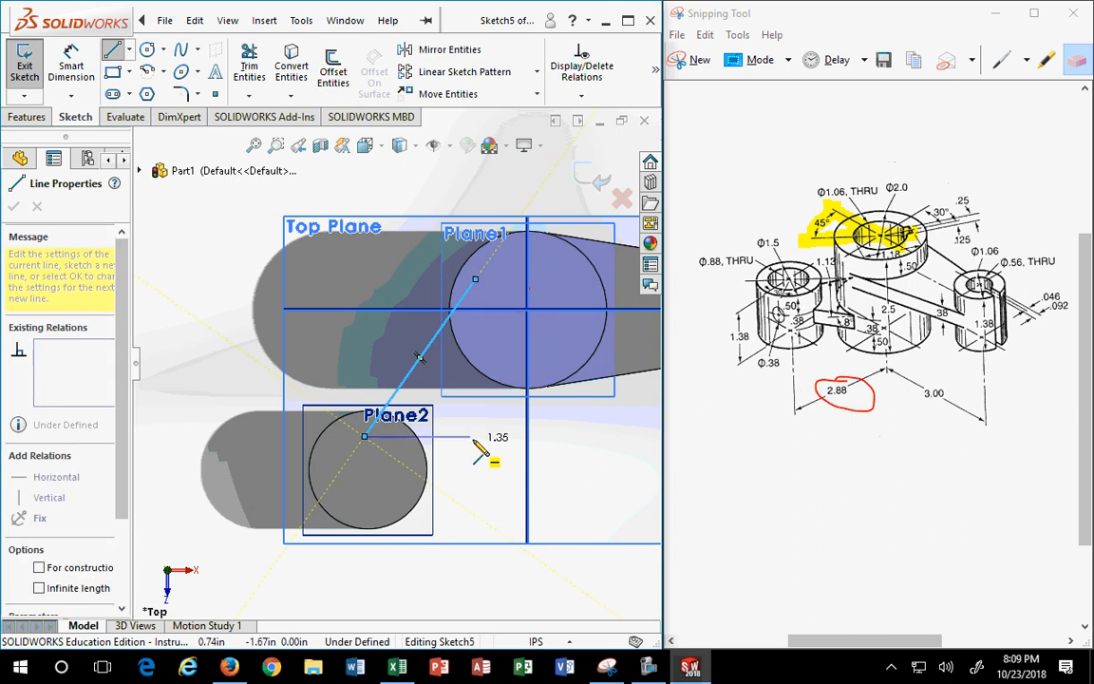
key("Escape")
key("Return")
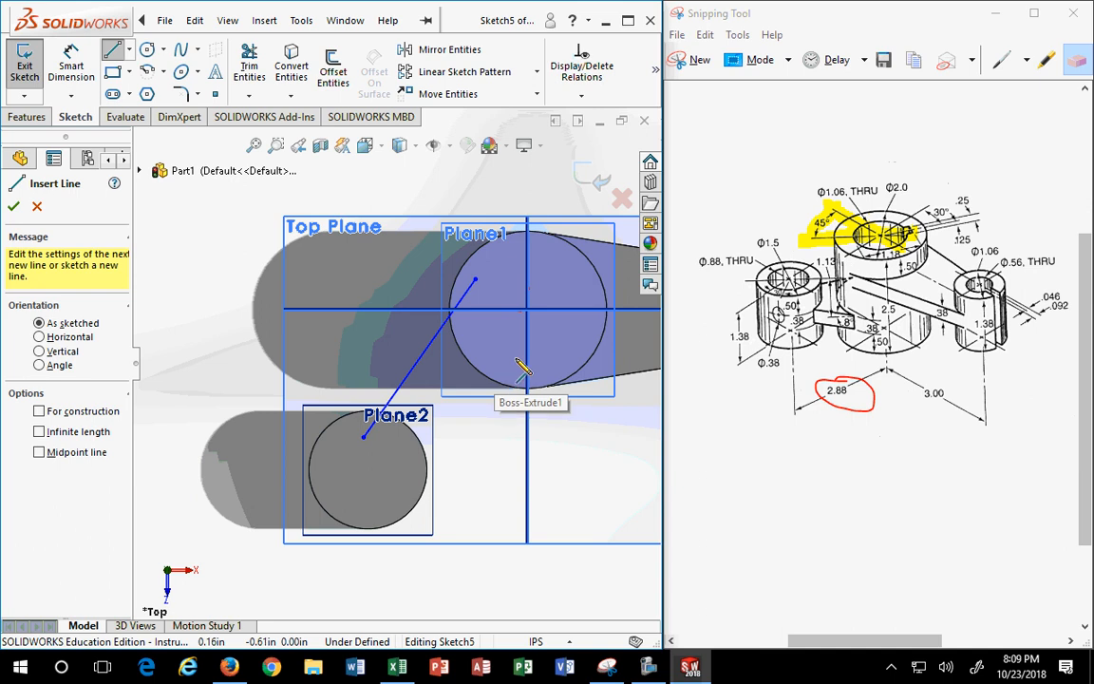
- Draw the second slanted line between the circles and nudge its upper end right
left_click(514, 358)
left_click(394, 481)
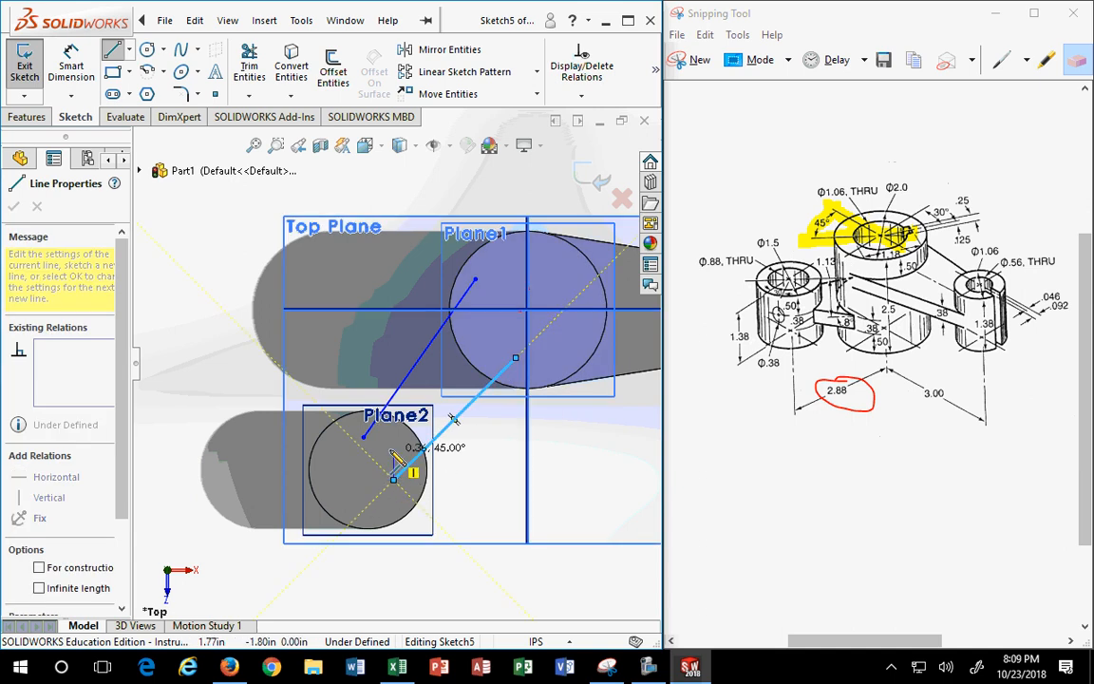
key("Escape")
left_click_drag(516, 364, 553, 364)
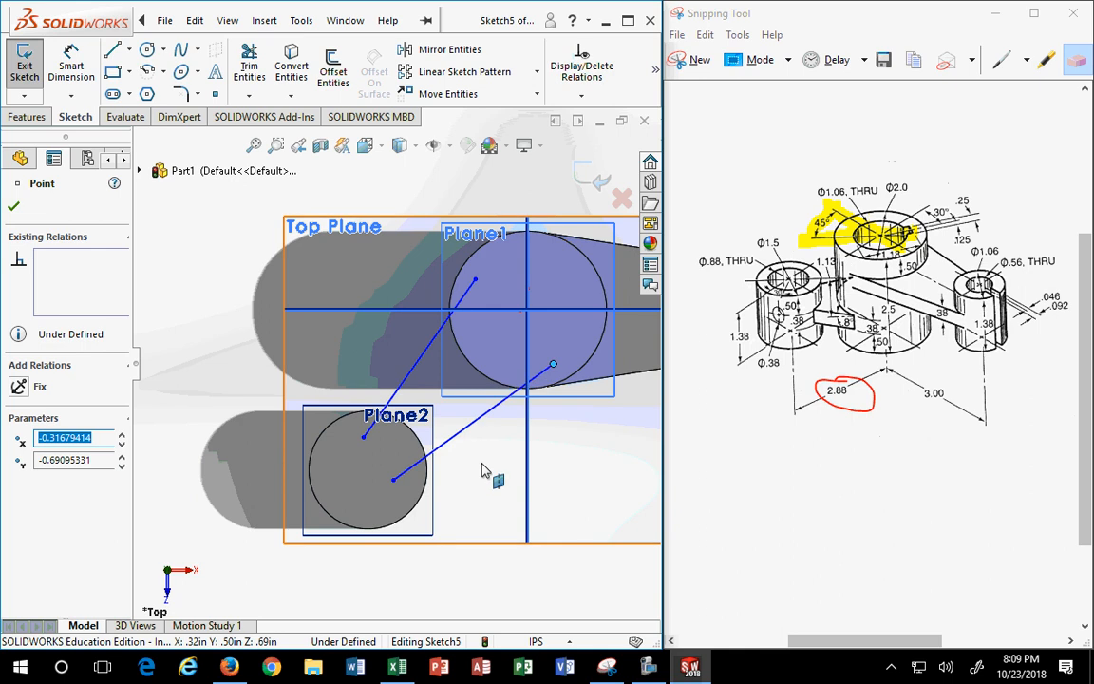
left_click(403, 549)
- Draw a construction centerline from the Plane2 circle's centre to the Plane1 circle's centre
left_click(130, 52)
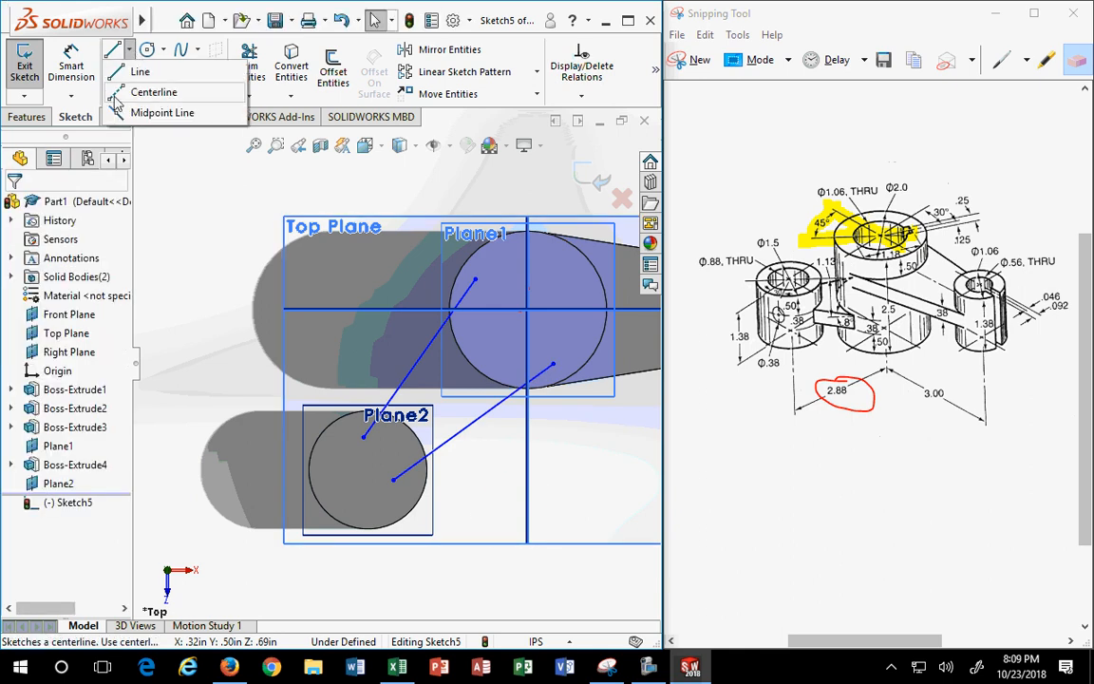
left_click(150, 90)
left_click(368, 472)
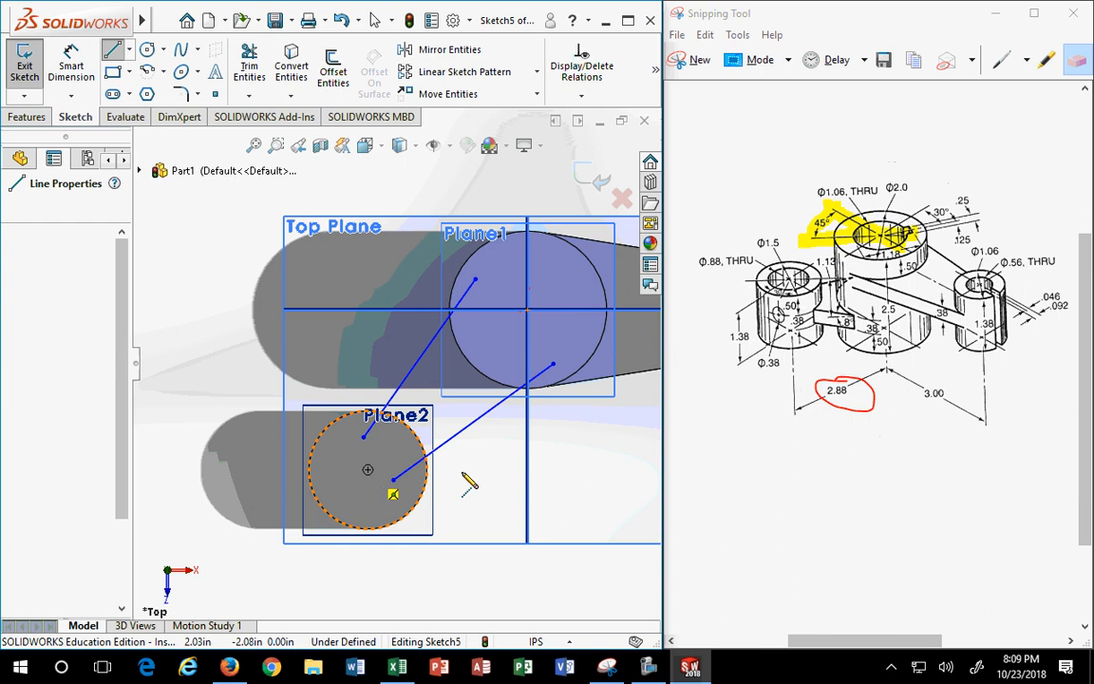
left_click(527, 314)
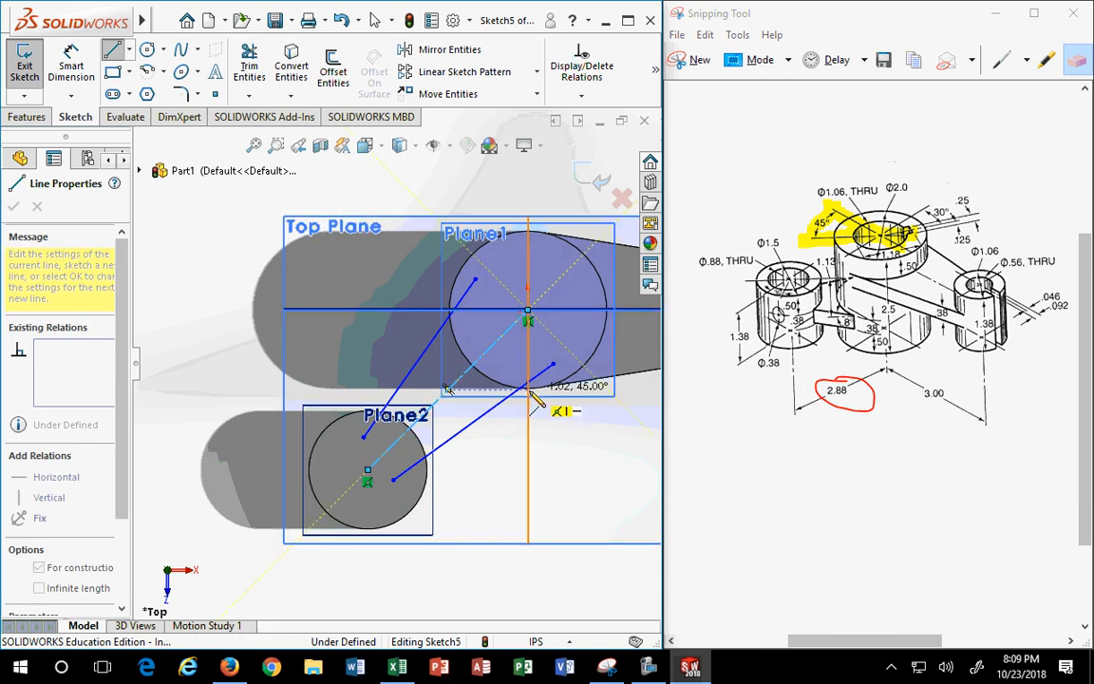
key("Escape")
scroll(503, 391, "up", 2)
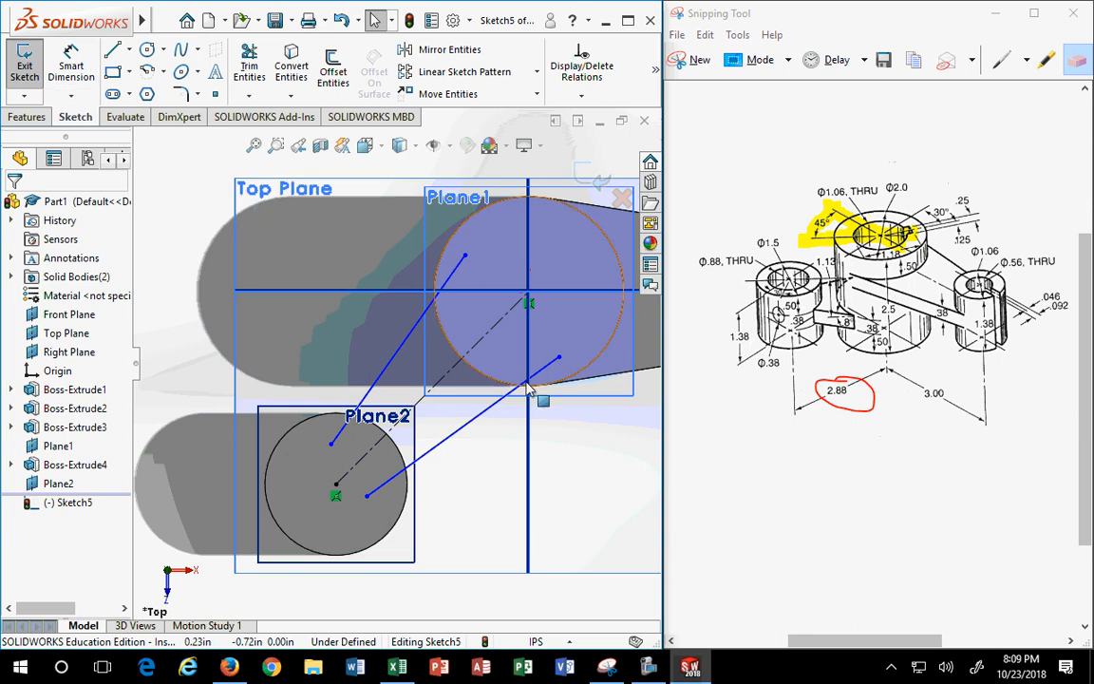
- Mark the 1.13 callout on the reference drawing with the red pen, then return to isometric view
left_click(935, 203)
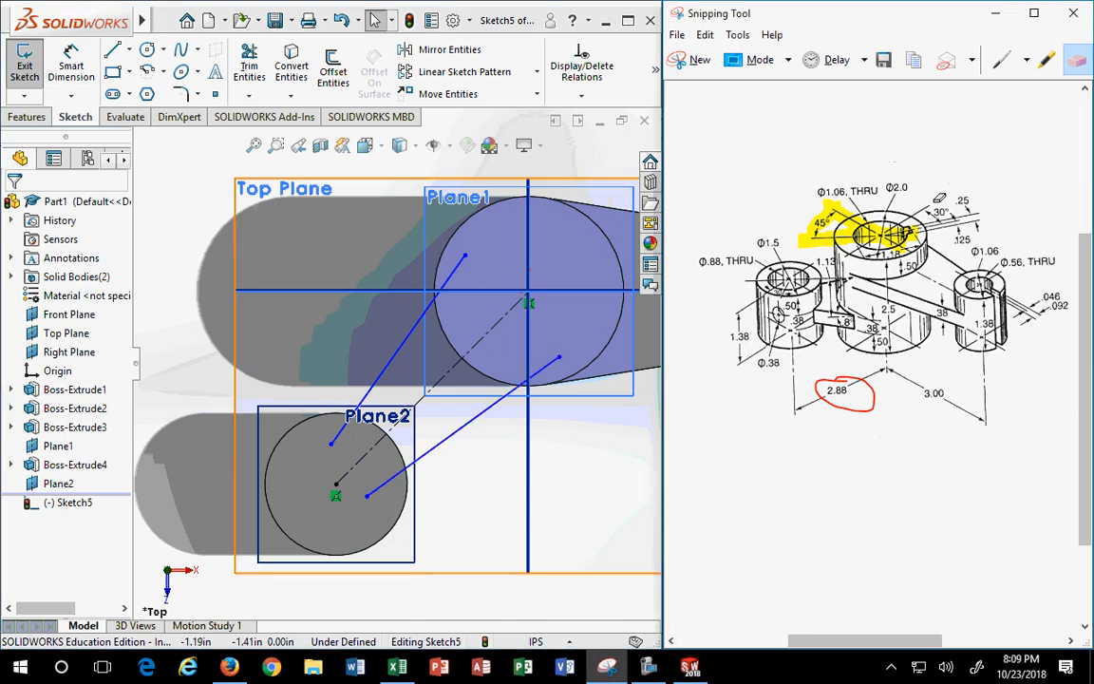
left_click(1002, 59)
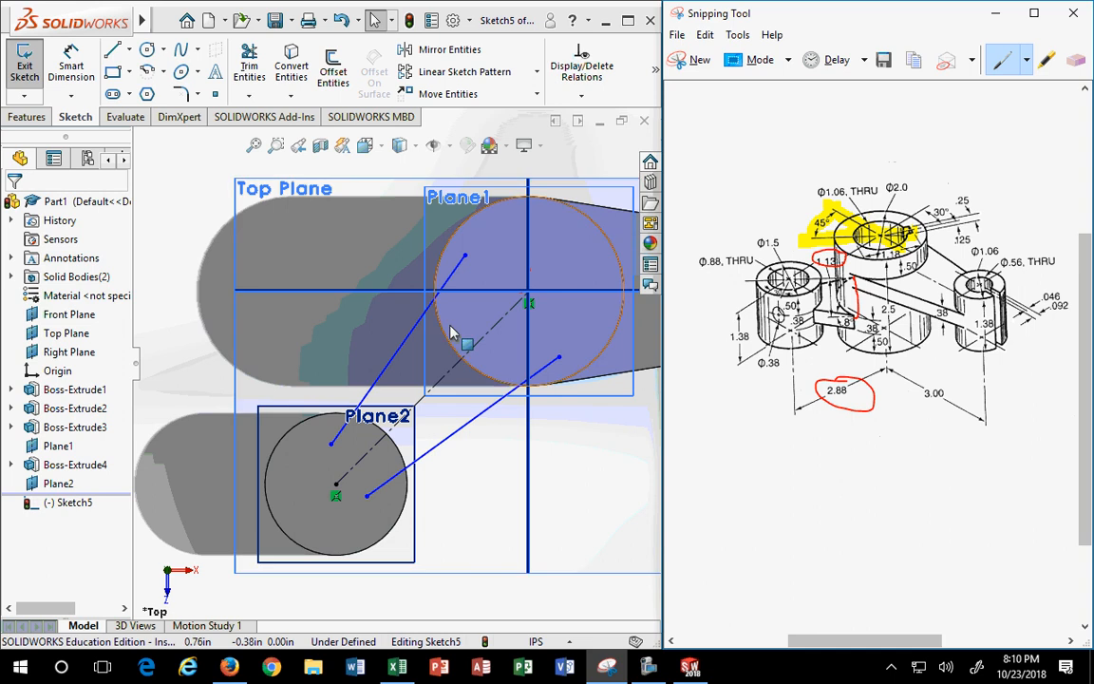
left_click(365, 144)
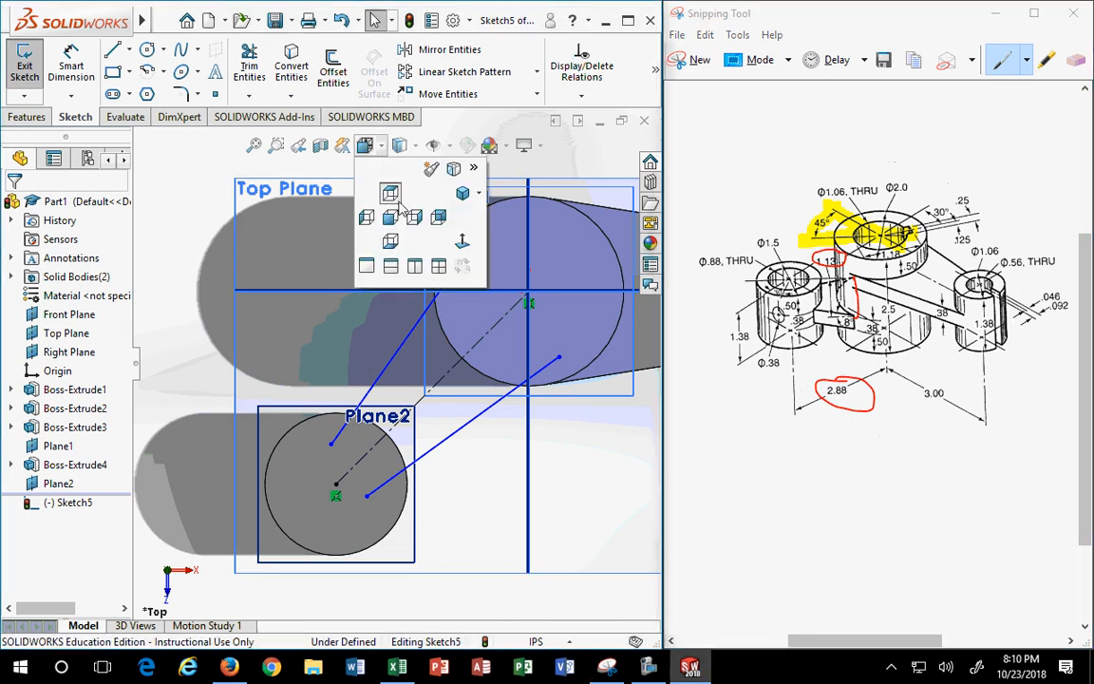
left_click(463, 195)
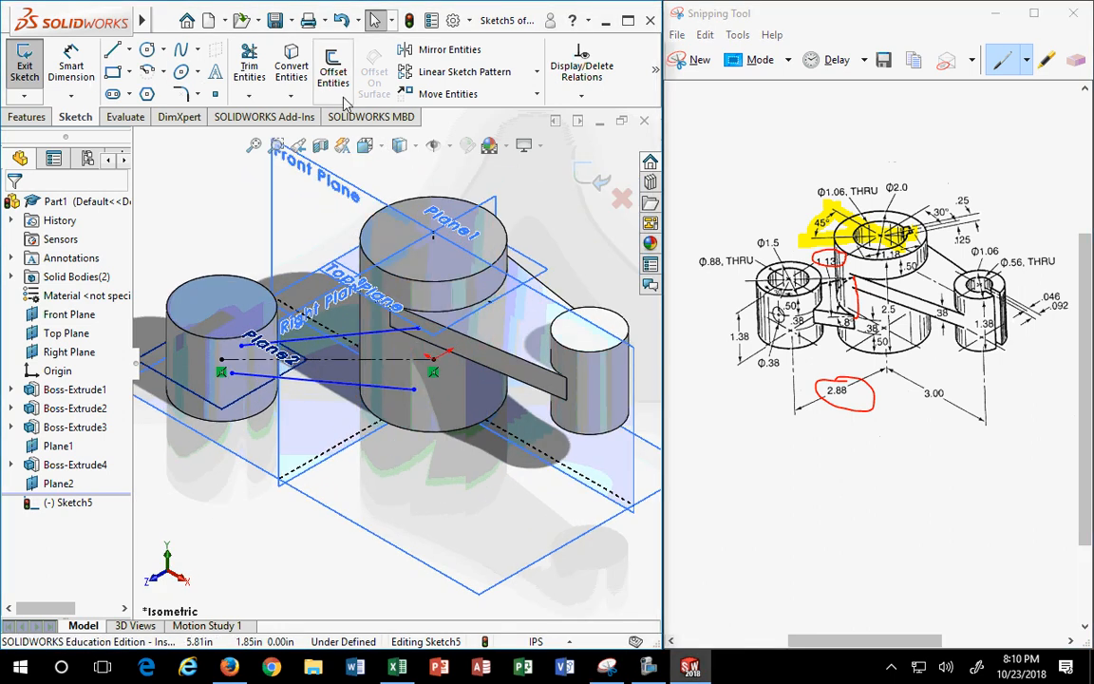
- Convert both cylinders' top edges into Sketch5 circles
left_click(292, 68)
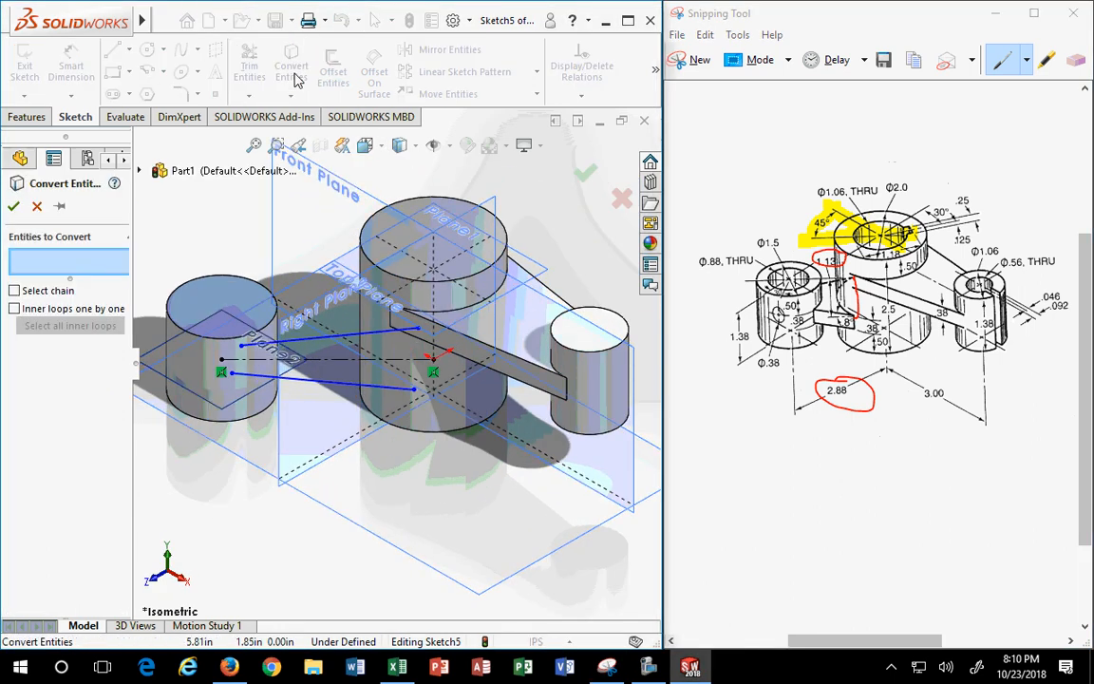
left_click(381, 274)
left_click(184, 338)
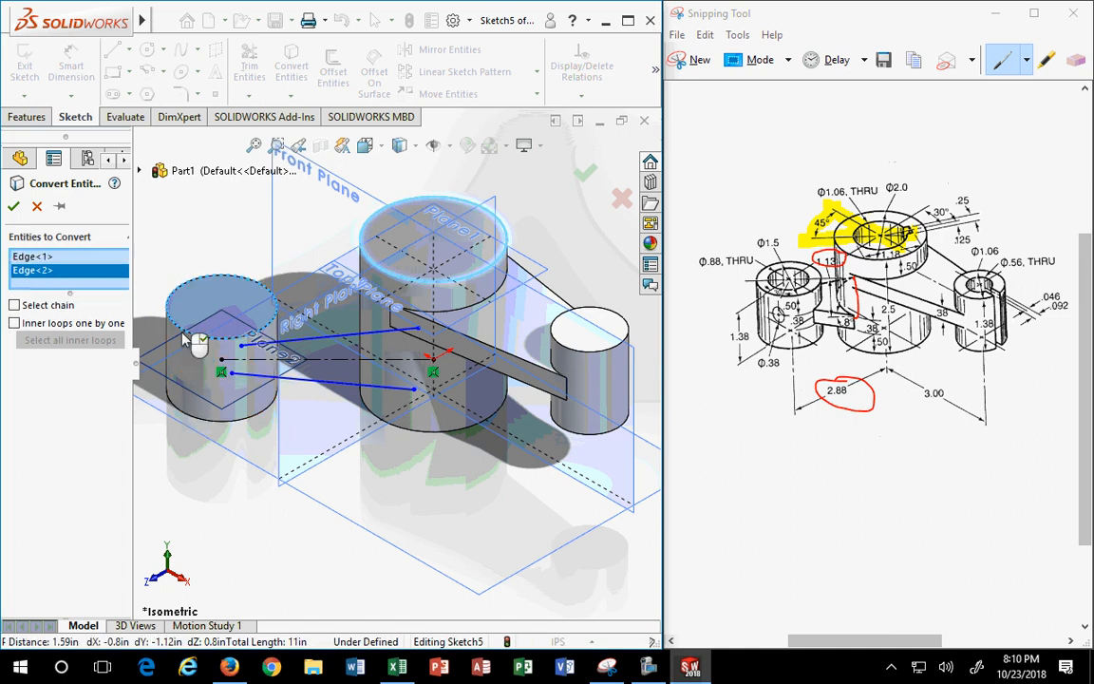
left_click(13, 206)
- Draw a short line joining the two arm lines' ends at the large cylinder and slide its upper end back
scroll(338, 427, "down", 4)
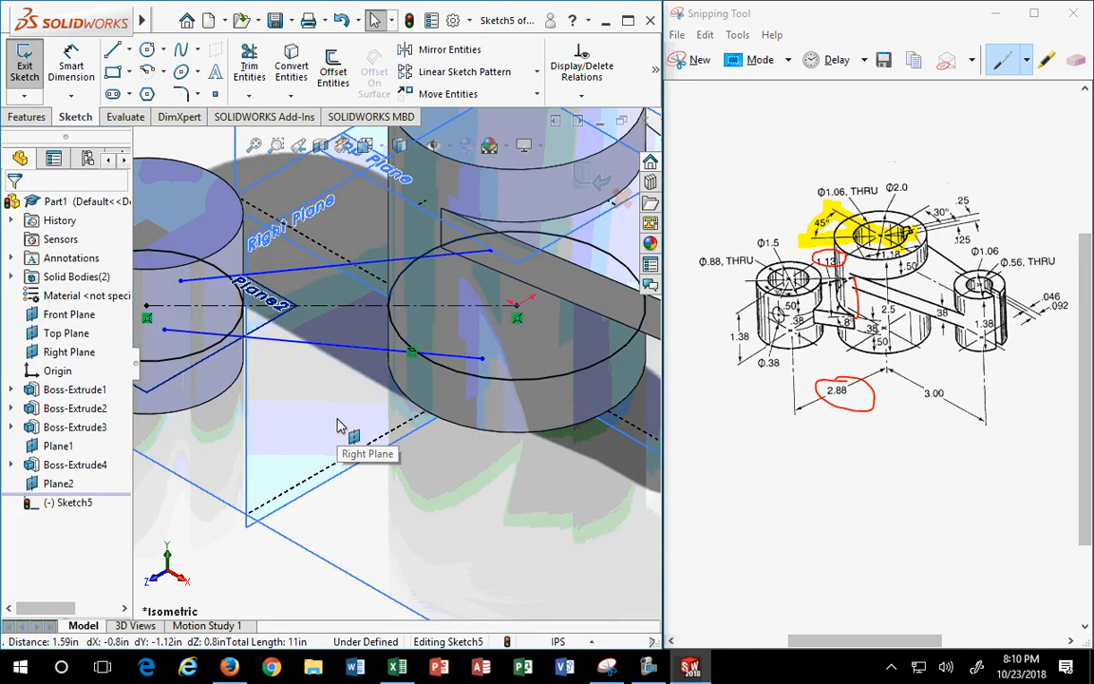
left_click(112, 49)
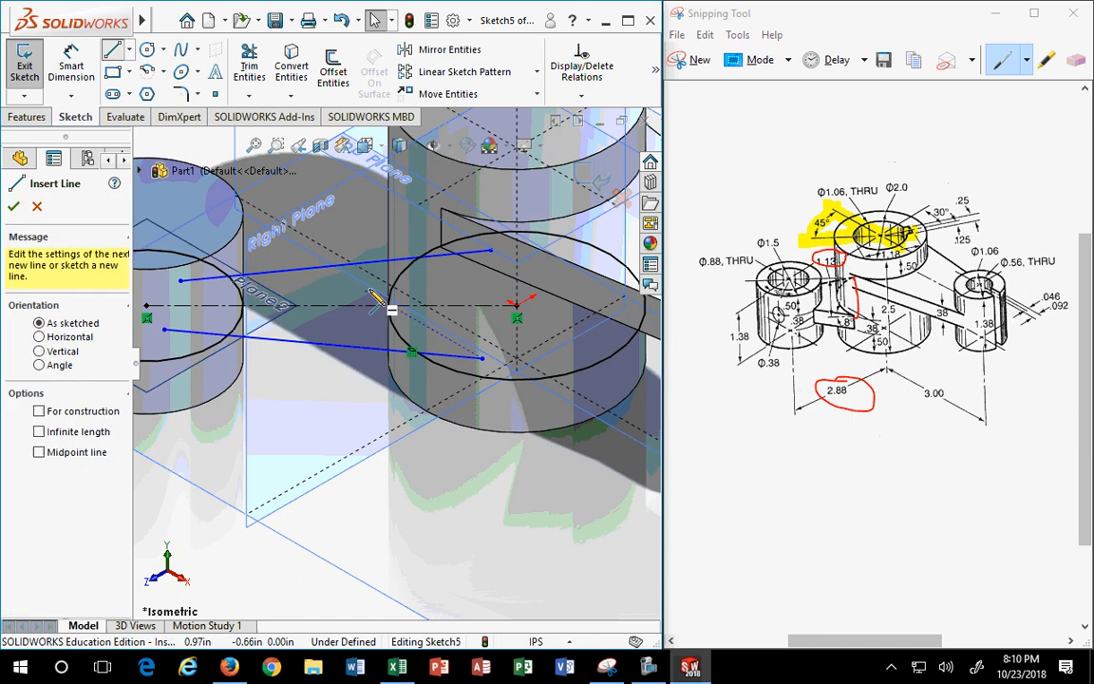
left_click(491, 251)
left_click(482, 358)
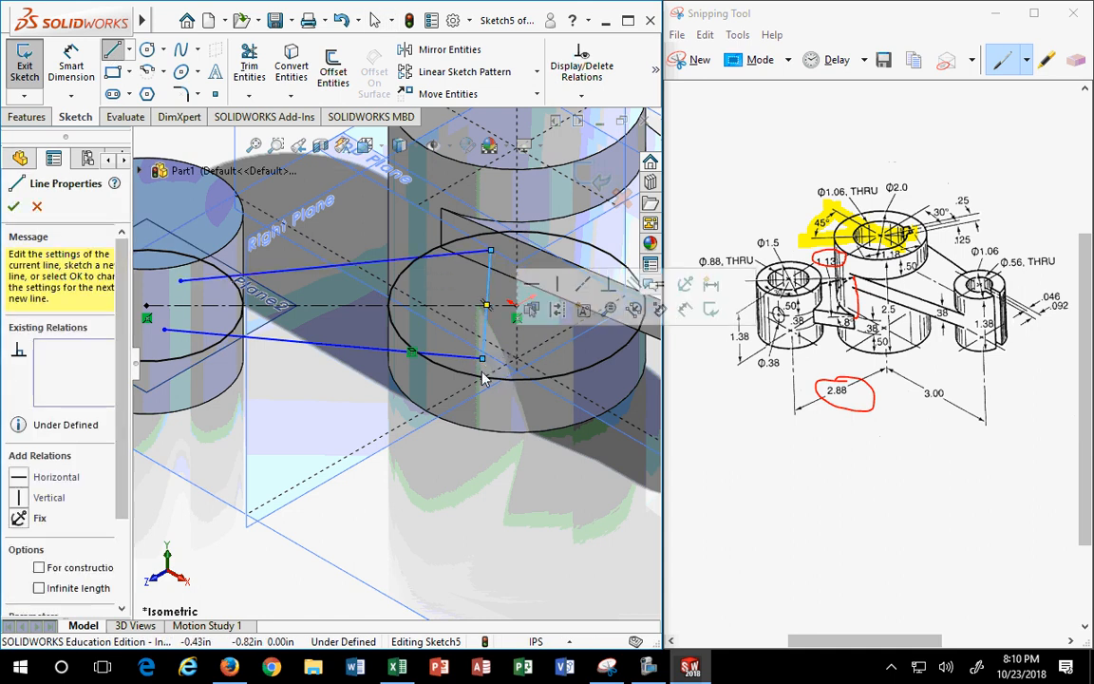
key("Escape")
left_click(488, 254)
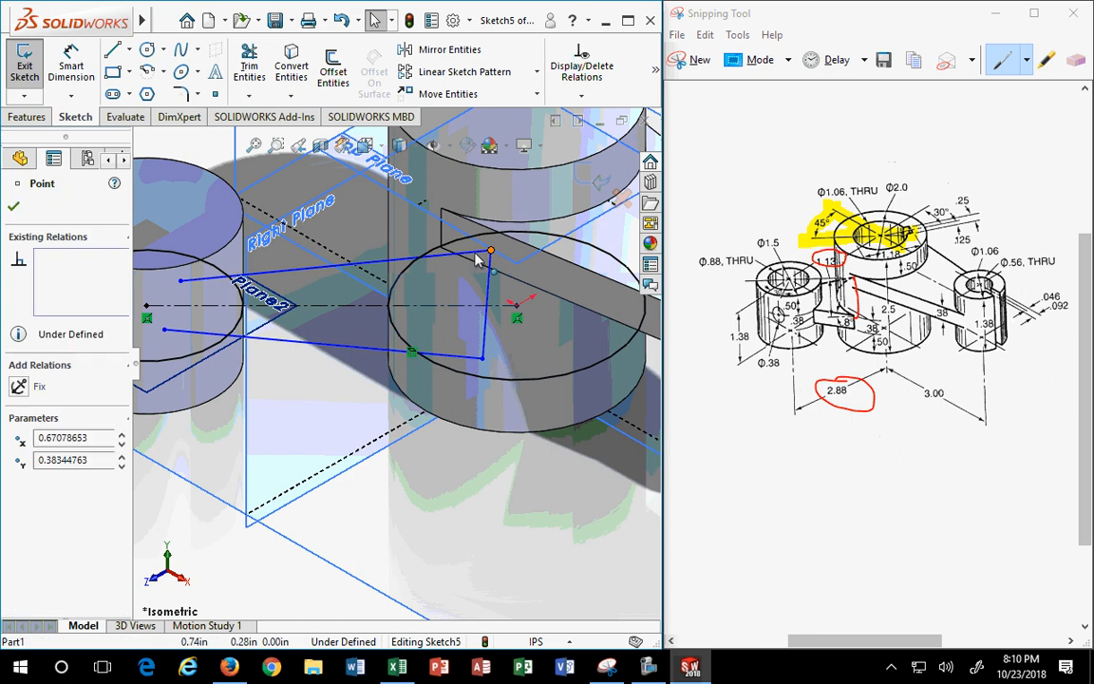
mouse_move(485, 254)
left_mouse_down()
mouse_move(429, 258)
mouse_move(427, 249)
mouse_move(479, 287)
mouse_move(478, 275)
left_mouse_up()
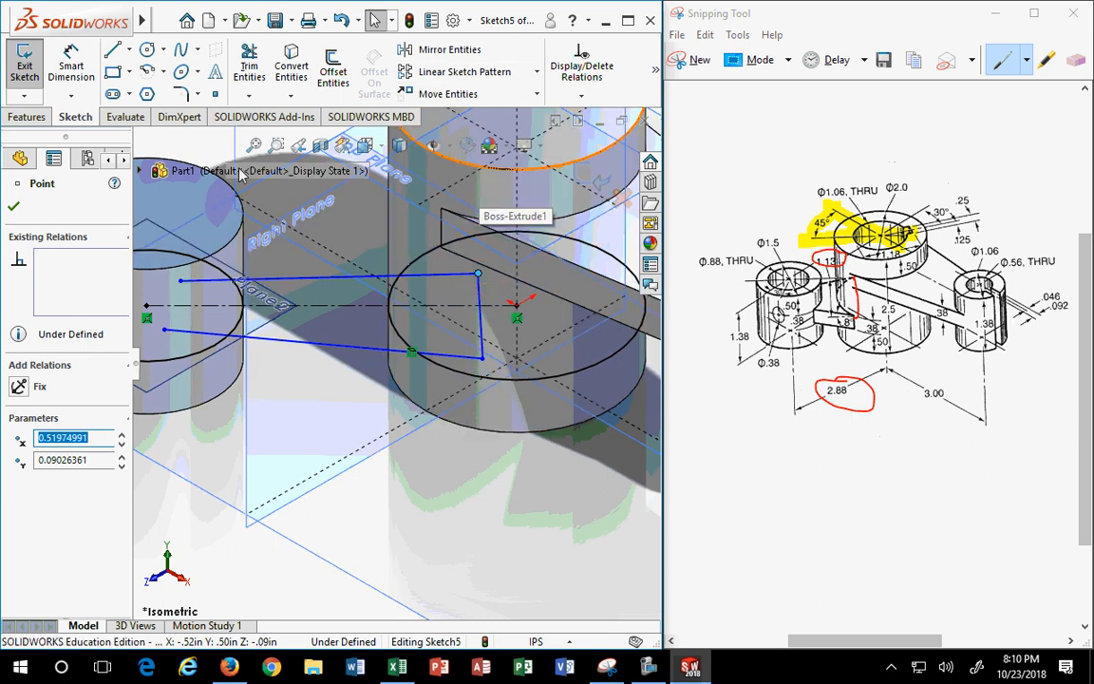
- View the sketch Normal To and snap the line ends onto the Plane1 circle edge
left_click(391, 146)
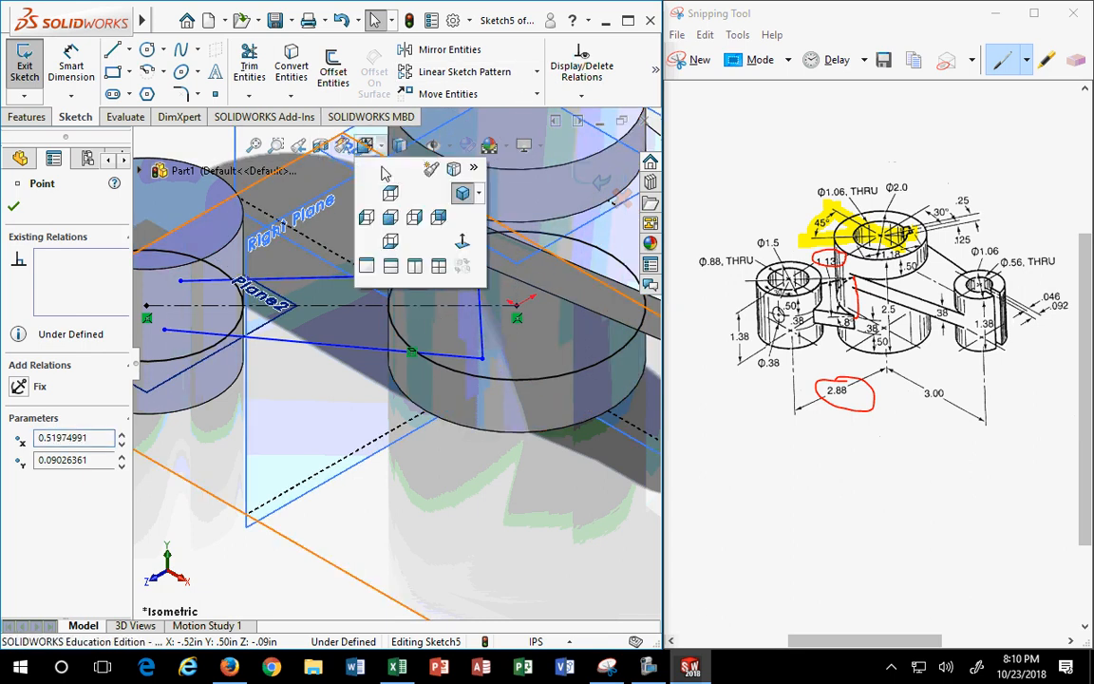
left_click(387, 200)
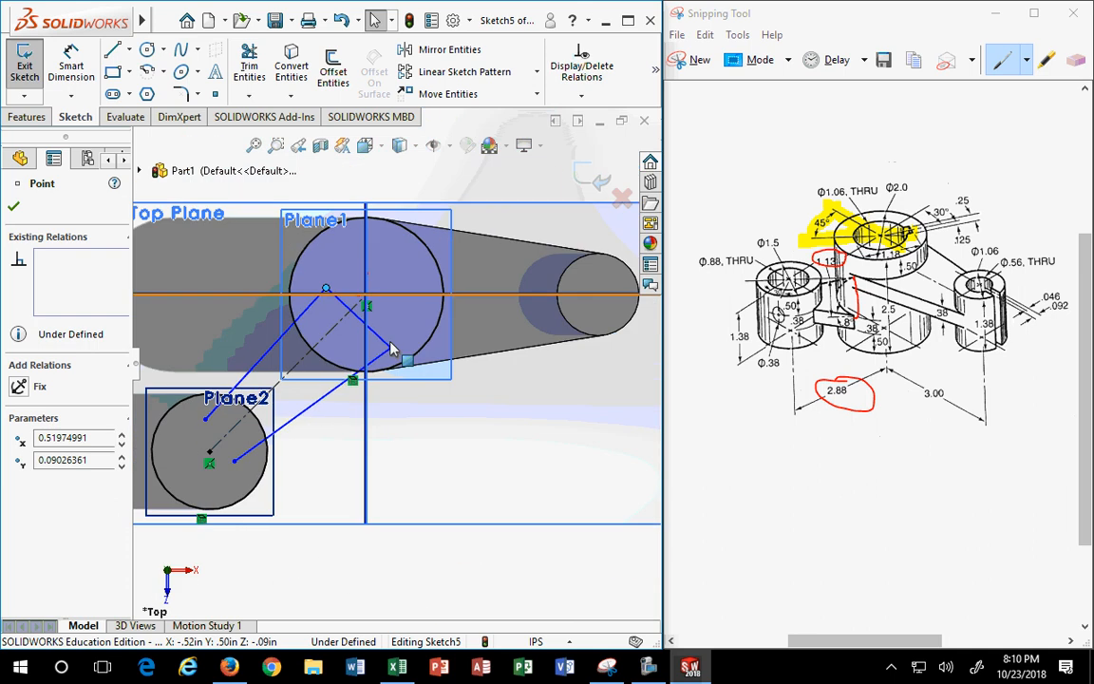
mouse_move(371, 288)
left_mouse_down()
mouse_move(330, 324)
mouse_move(319, 306)
left_mouse_up()
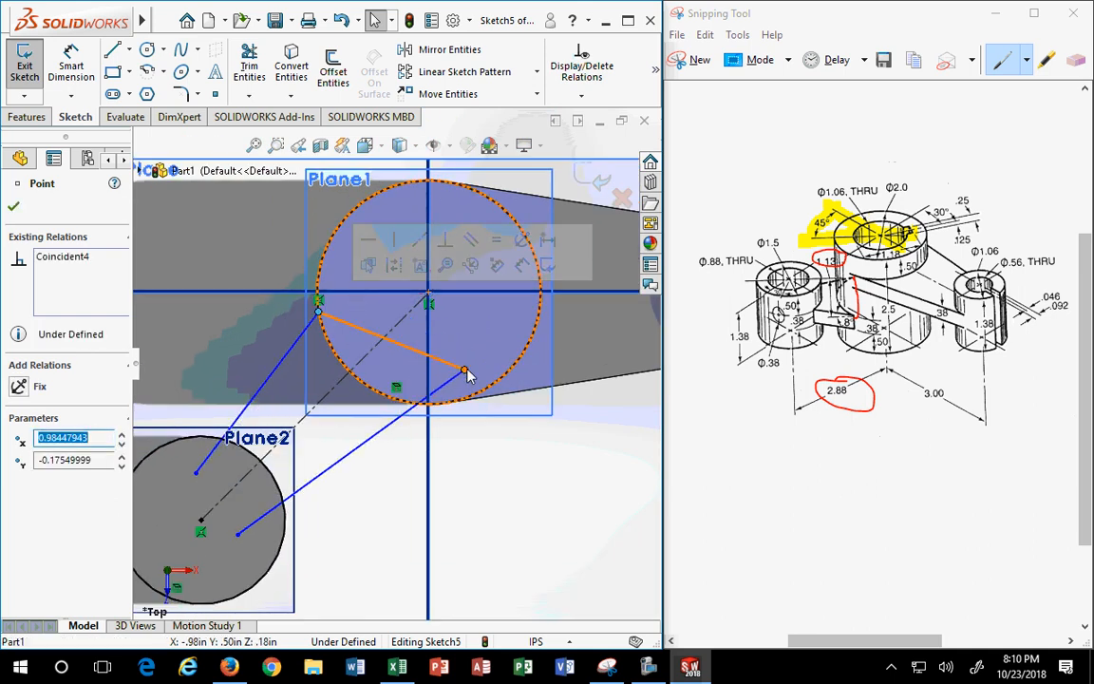
left_click_drag(464, 370, 394, 408)
left_click(349, 487)
- Make both slanted lines' lower ends coincident with the Plane2 circle edge
scroll(350, 486, "up", 2)
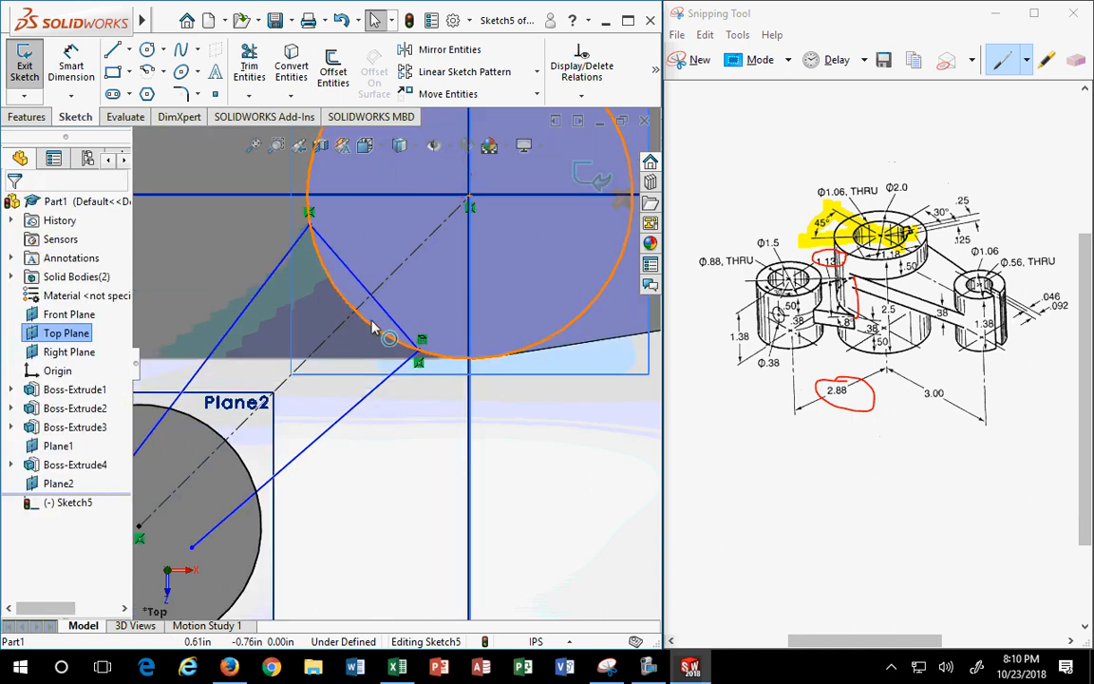
scroll(250, 382, "up", 3)
scroll(244, 418, "down", 1)
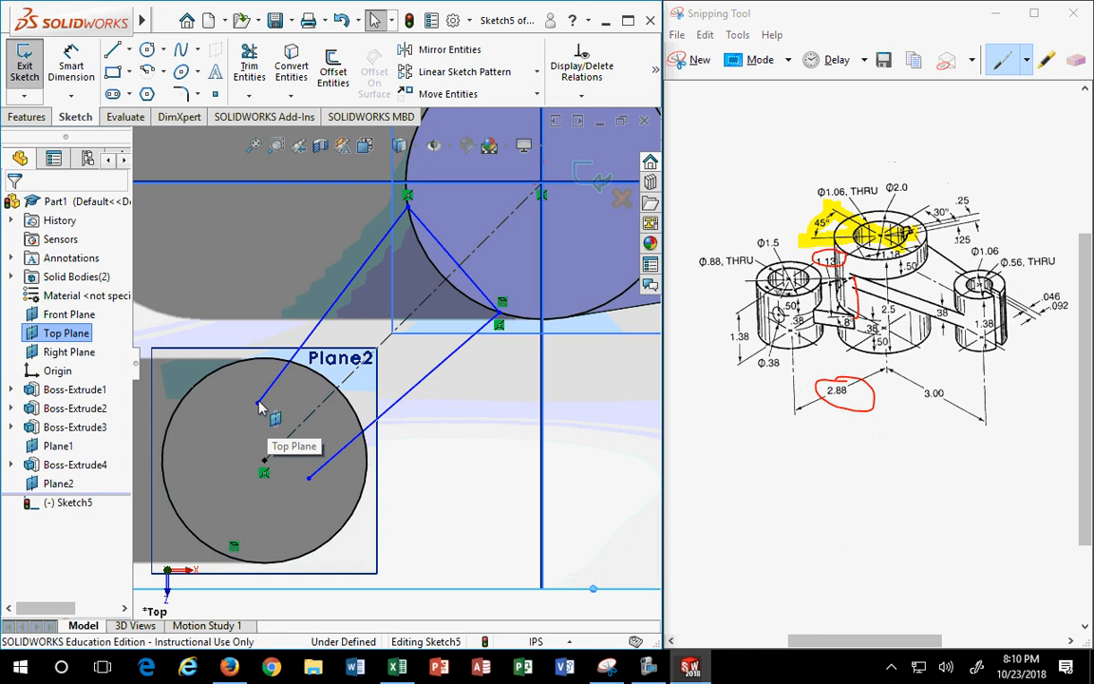
left_click(259, 405)
left_click_drag(262, 408, 301, 366)
left_click_drag(309, 478, 363, 430)
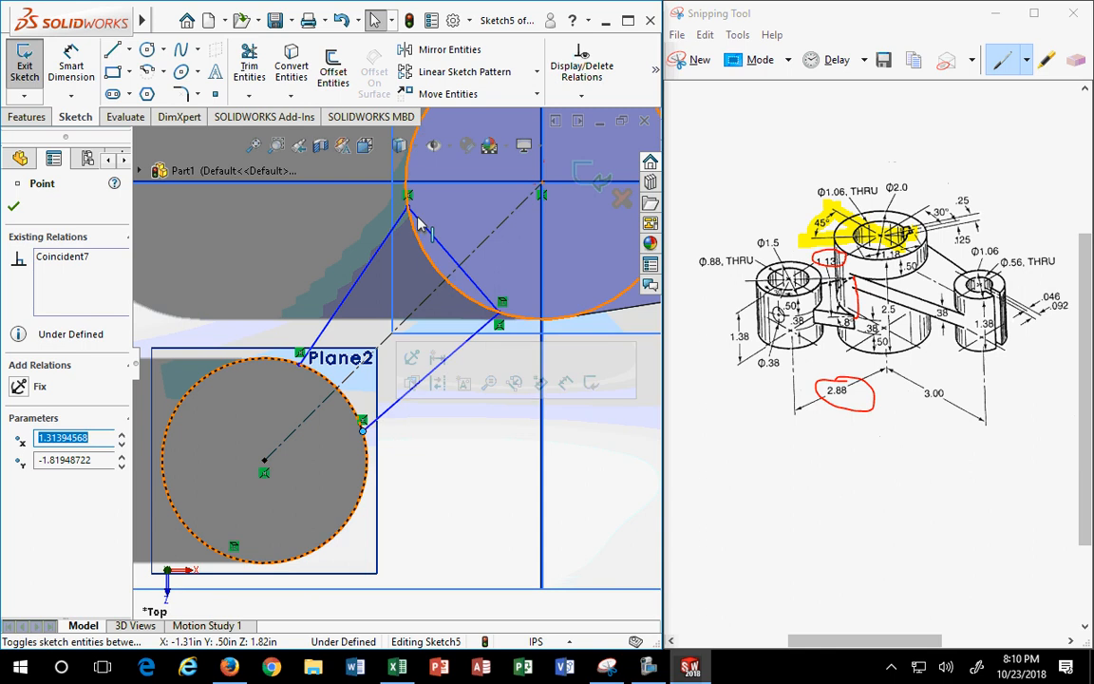
left_click(71, 66)
- Dimension the chord across the Plane1 circle to 1.125 in
left_click(458, 243)
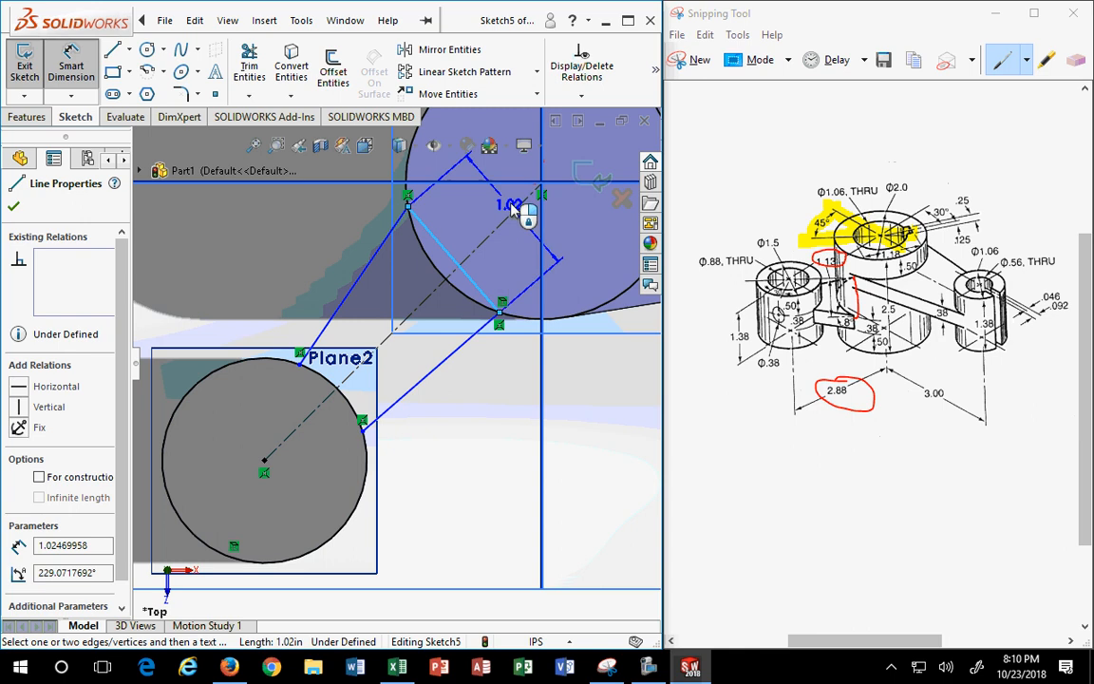
left_click(523, 218)
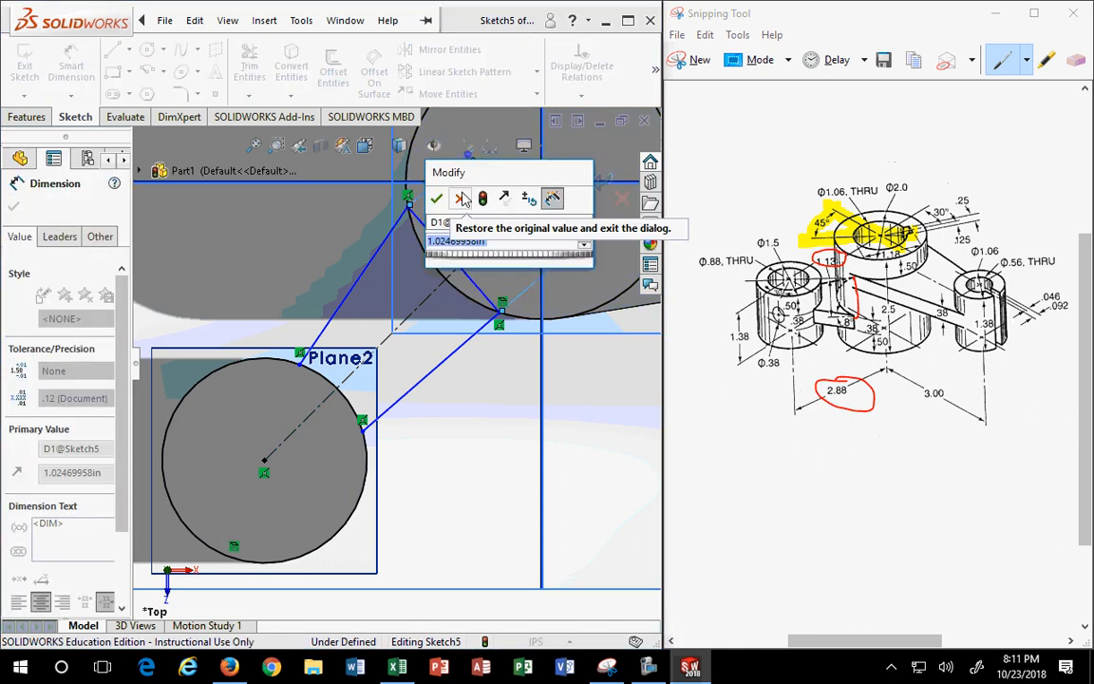
type("1.125")
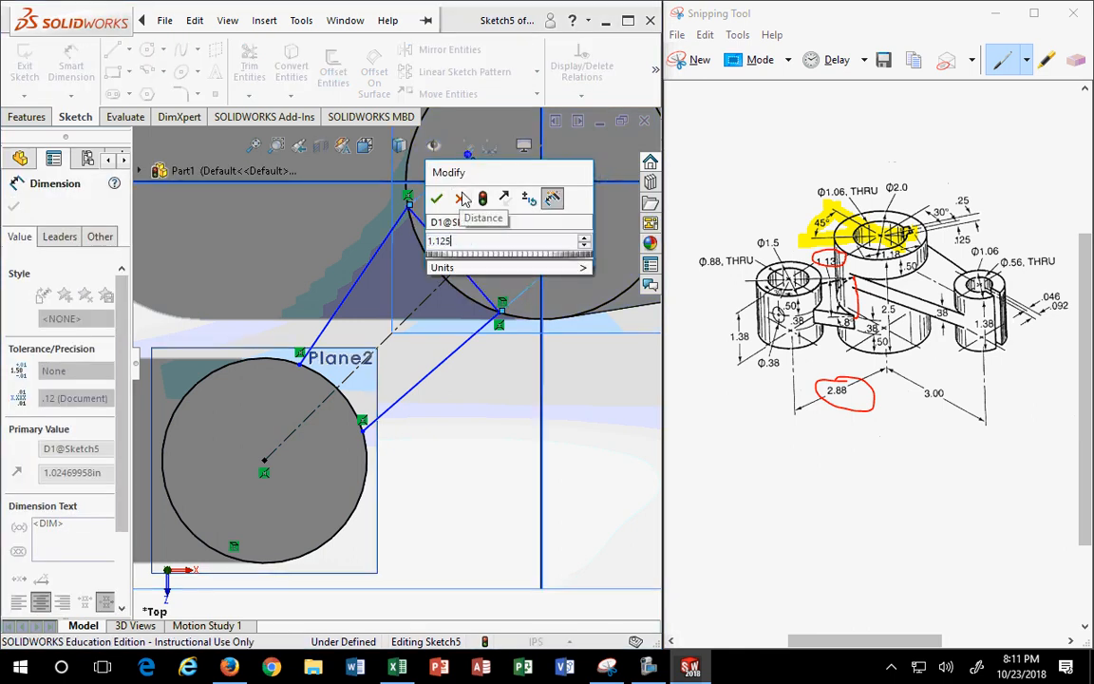
key("Return")
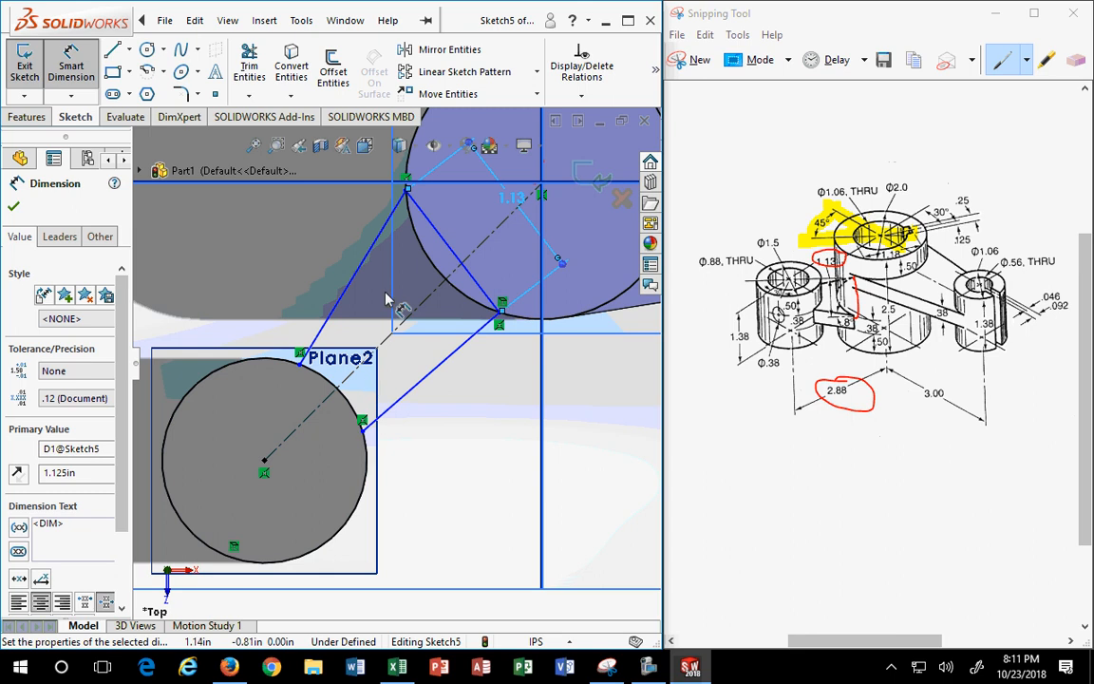
key("Escape")
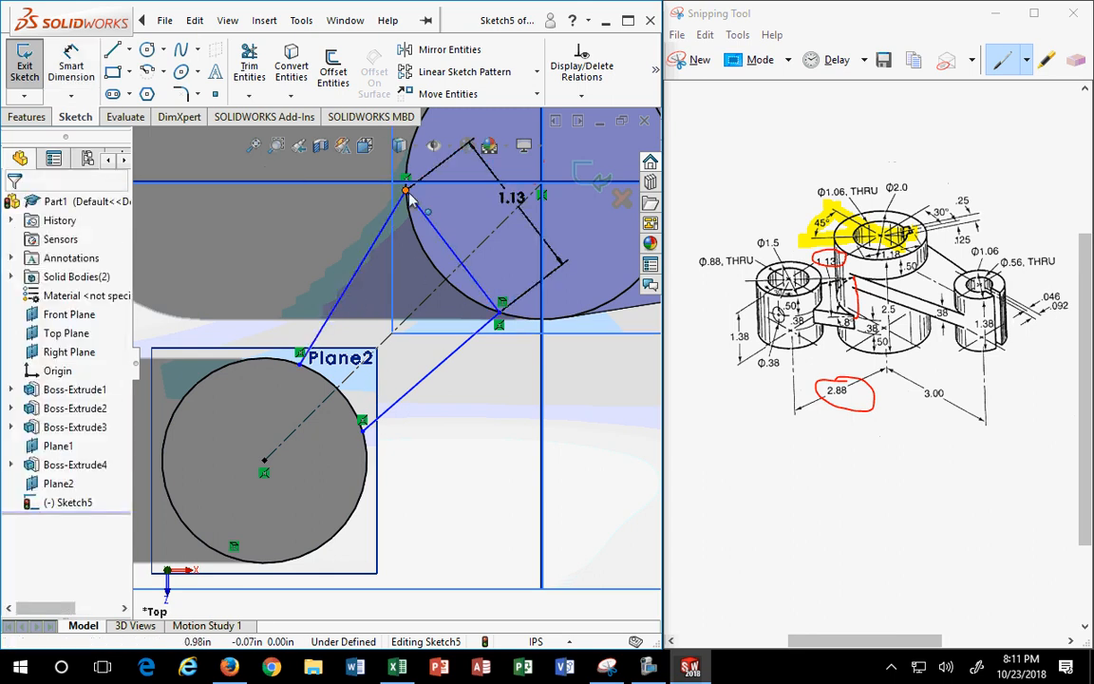
left_click_drag(407, 191, 419, 212)
- Make the 1.13 chord perpendicular to the centerline and move its dimension label left
left_click(474, 397)
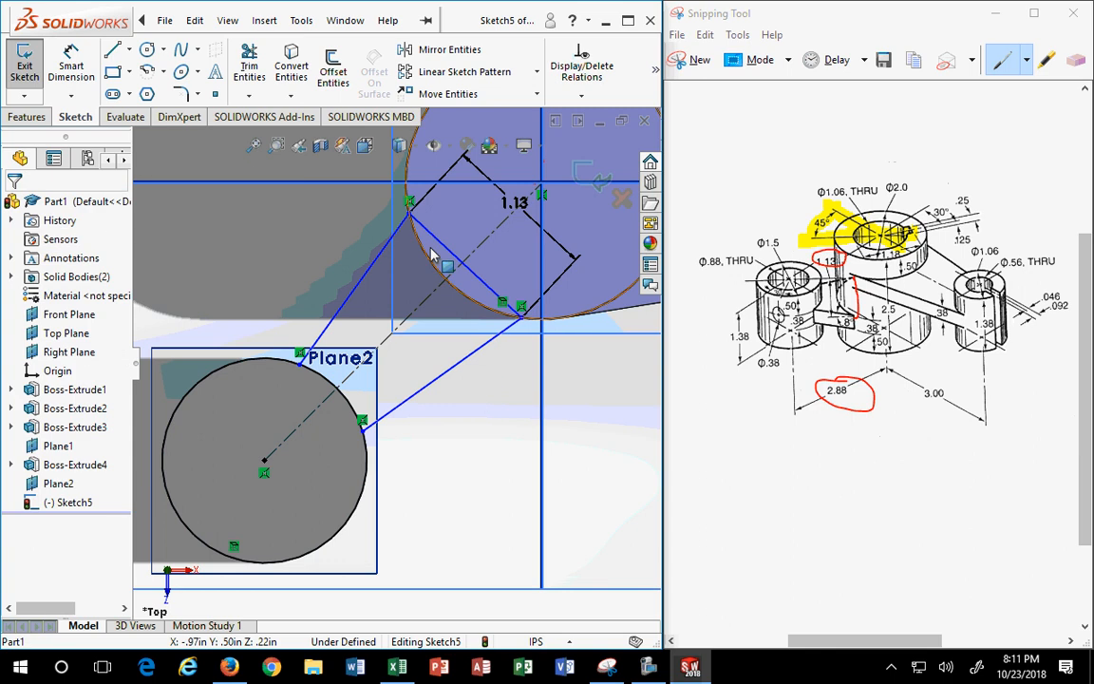
left_click(425, 304)
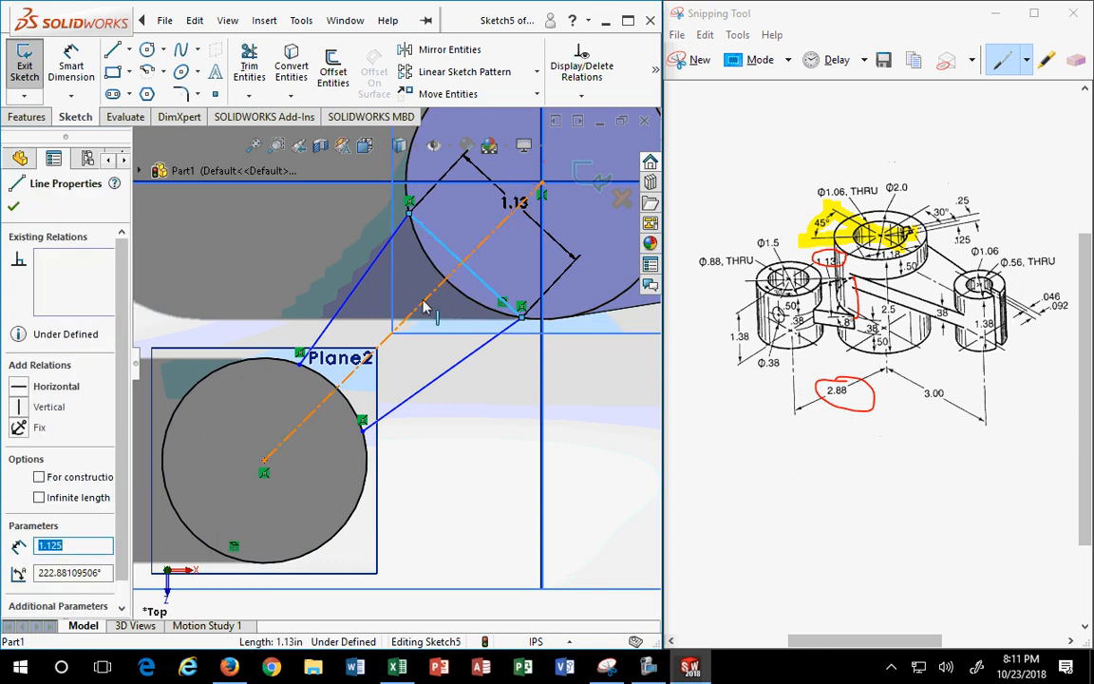
left_click(421, 309, "ctrl")
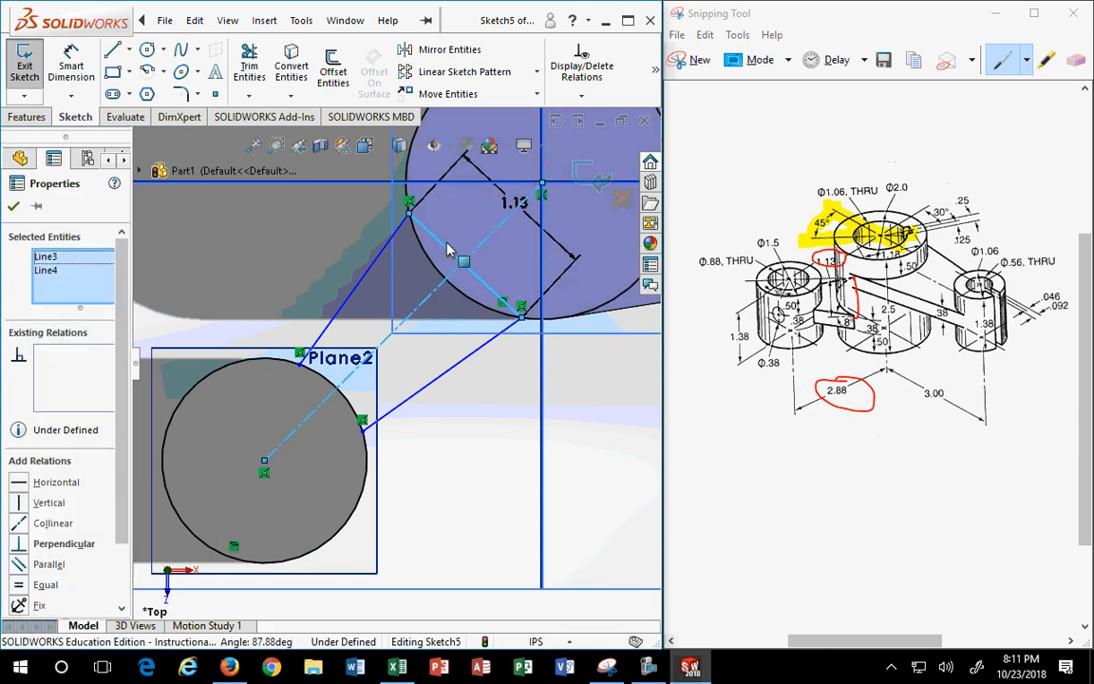
left_click(23, 547)
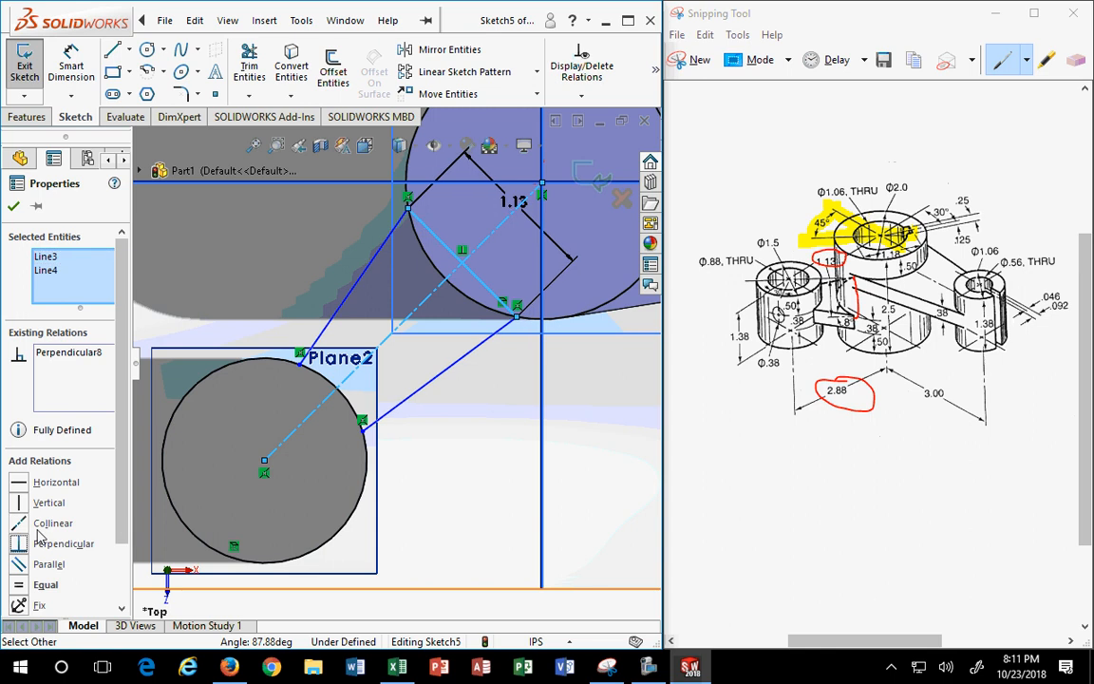
left_click(13, 205)
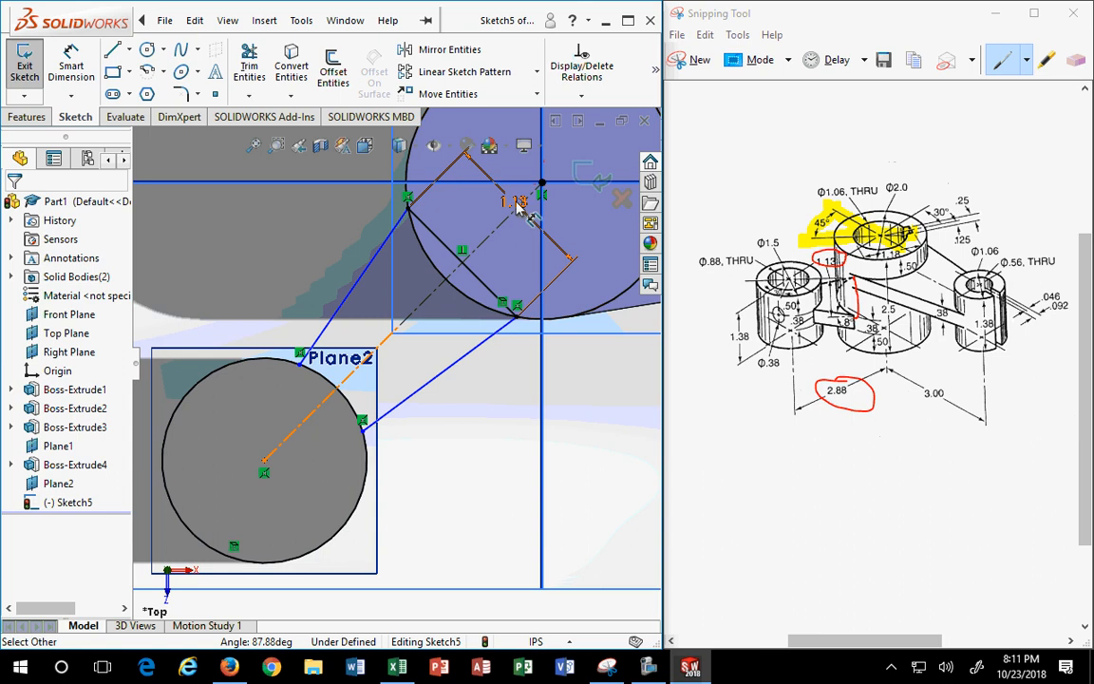
left_click_drag(525, 211, 481, 218)
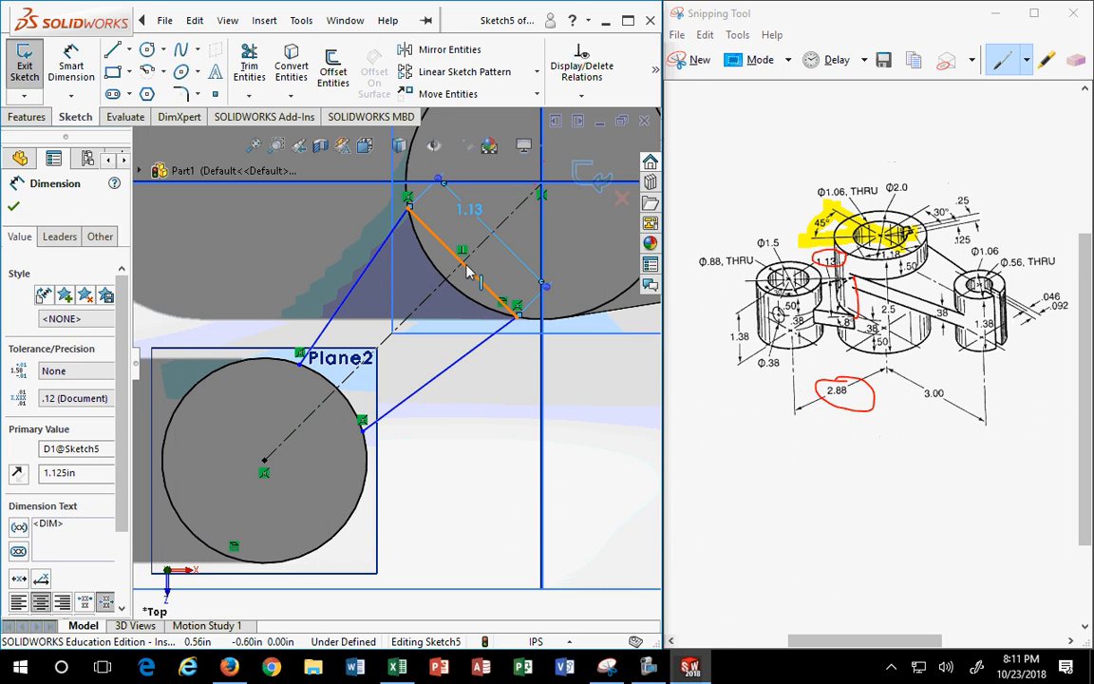
key("Escape")
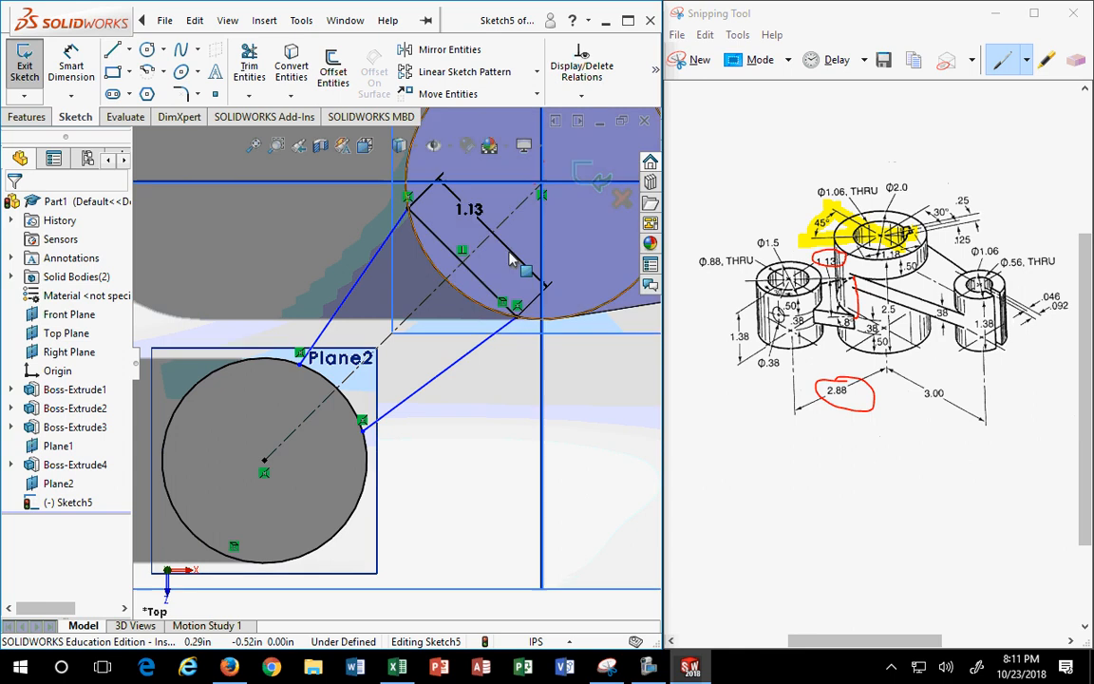
- Maximize the window and delete the existing Perpendicular relation on the 1.13 chord
left_click(626, 23)
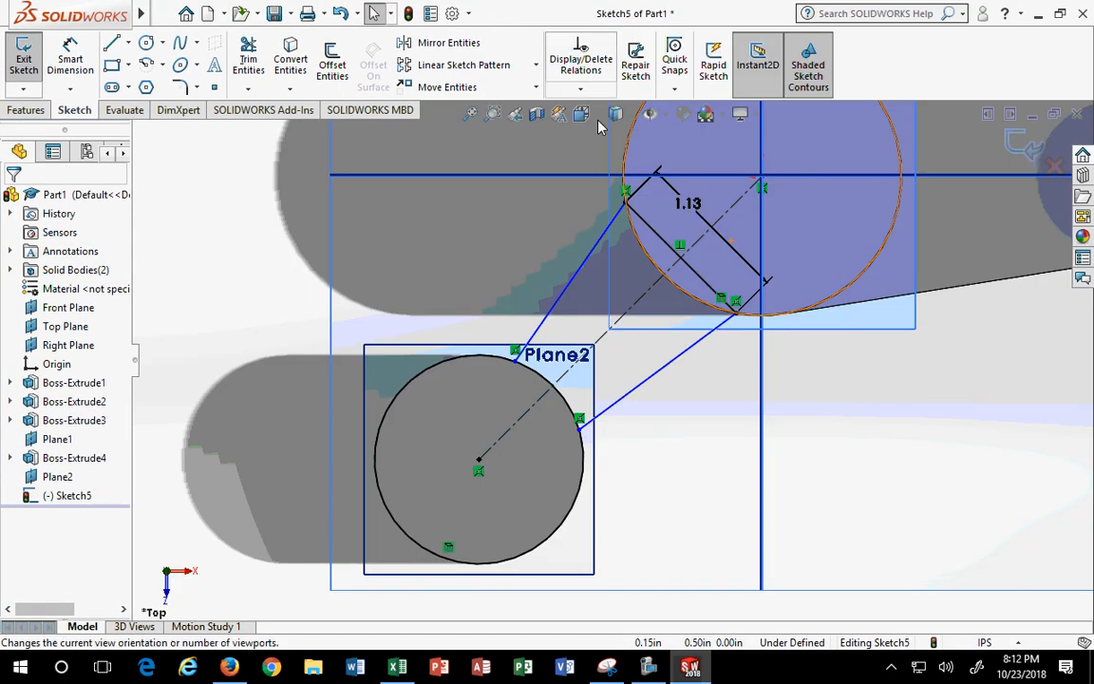
left_click(581, 89)
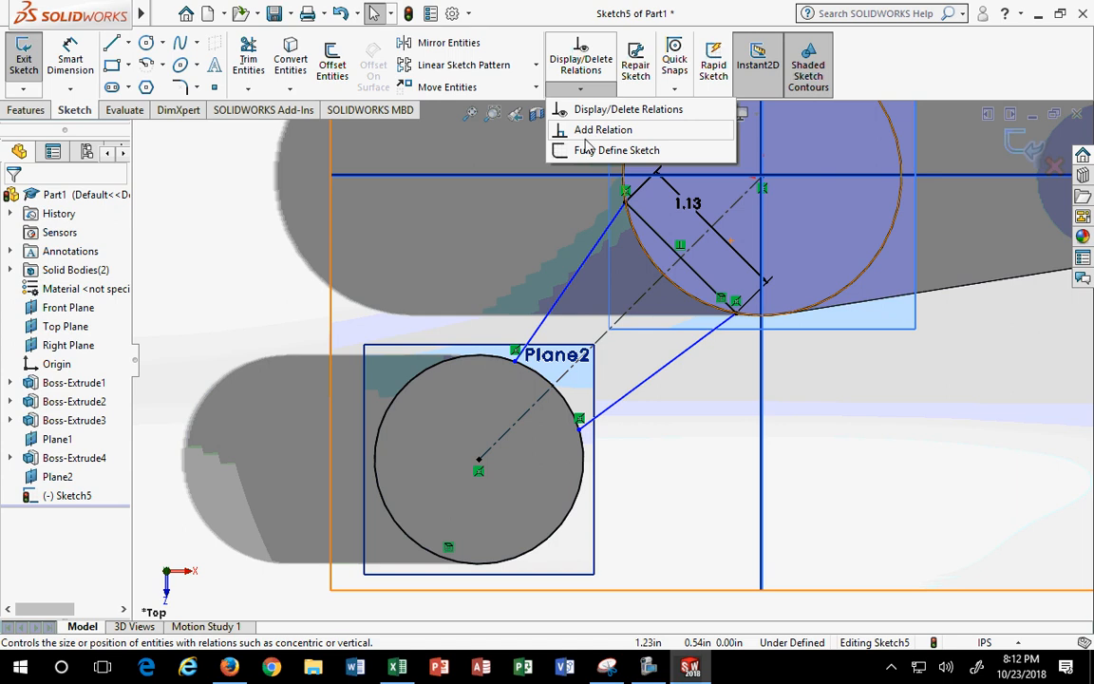
left_click(804, 196)
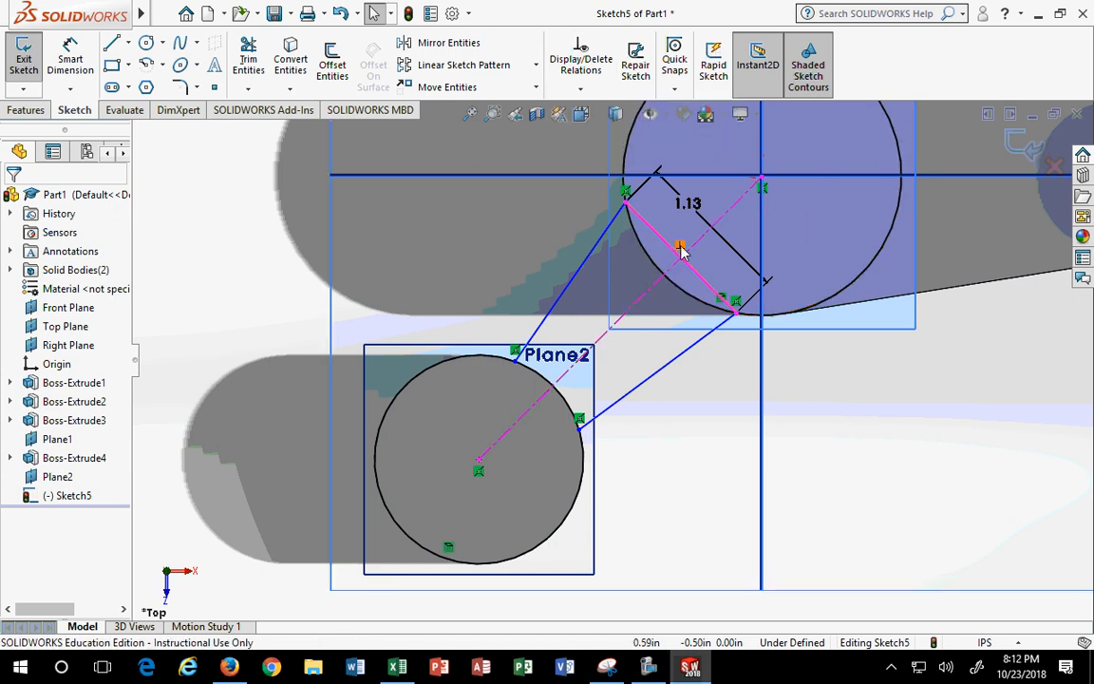
left_click(681, 246)
key("Delete")
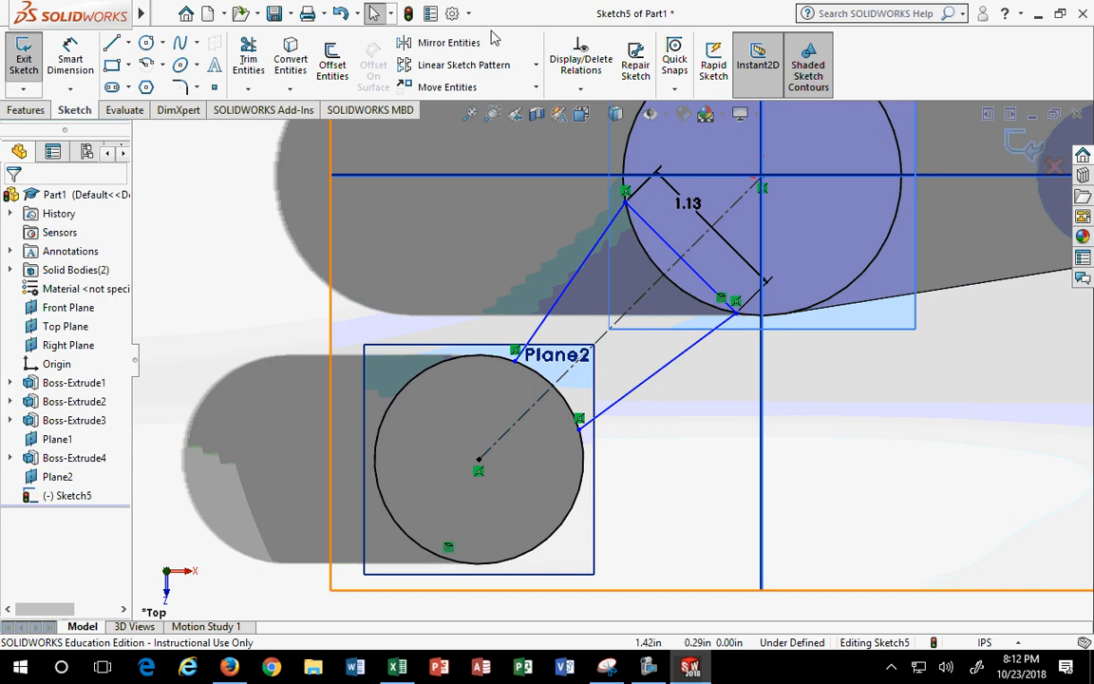
- Add a new Perpendicular relation between the 1.13 chord and the construction centerline
left_click(589, 86)
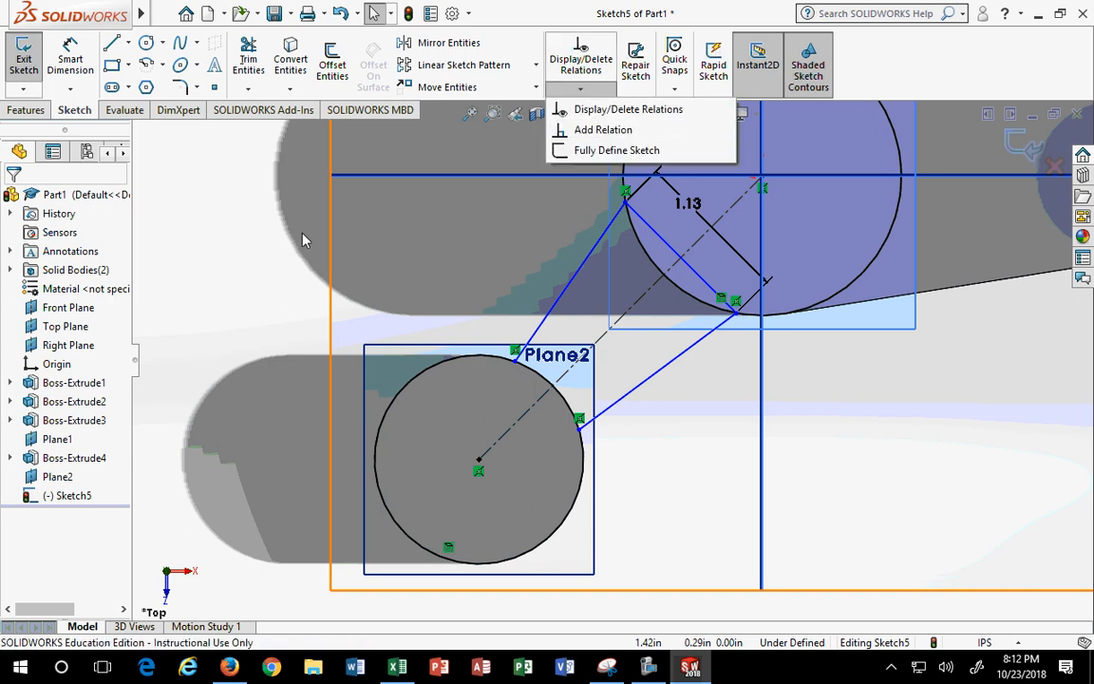
left_click(582, 90)
left_click(579, 129)
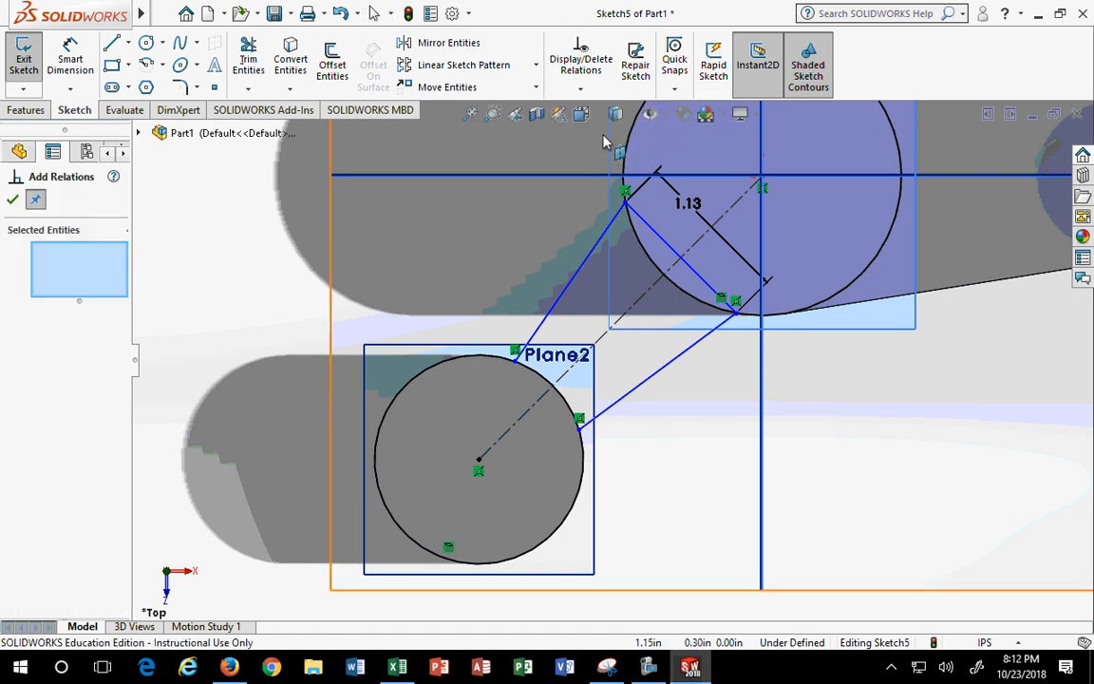
left_click(657, 230)
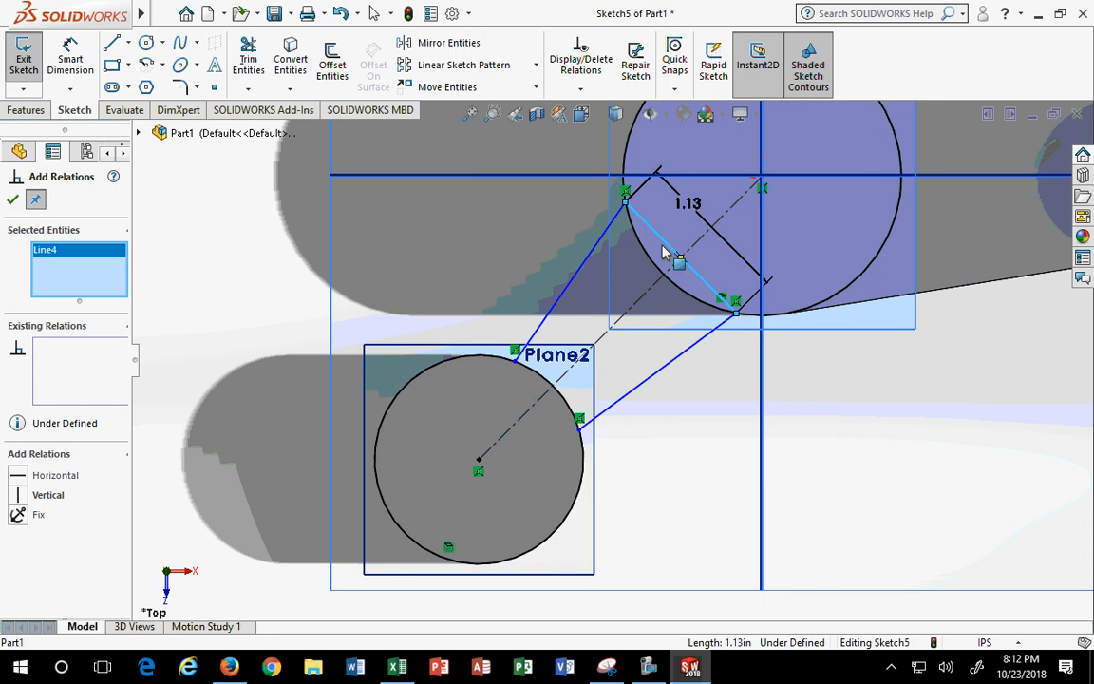
left_click(642, 309)
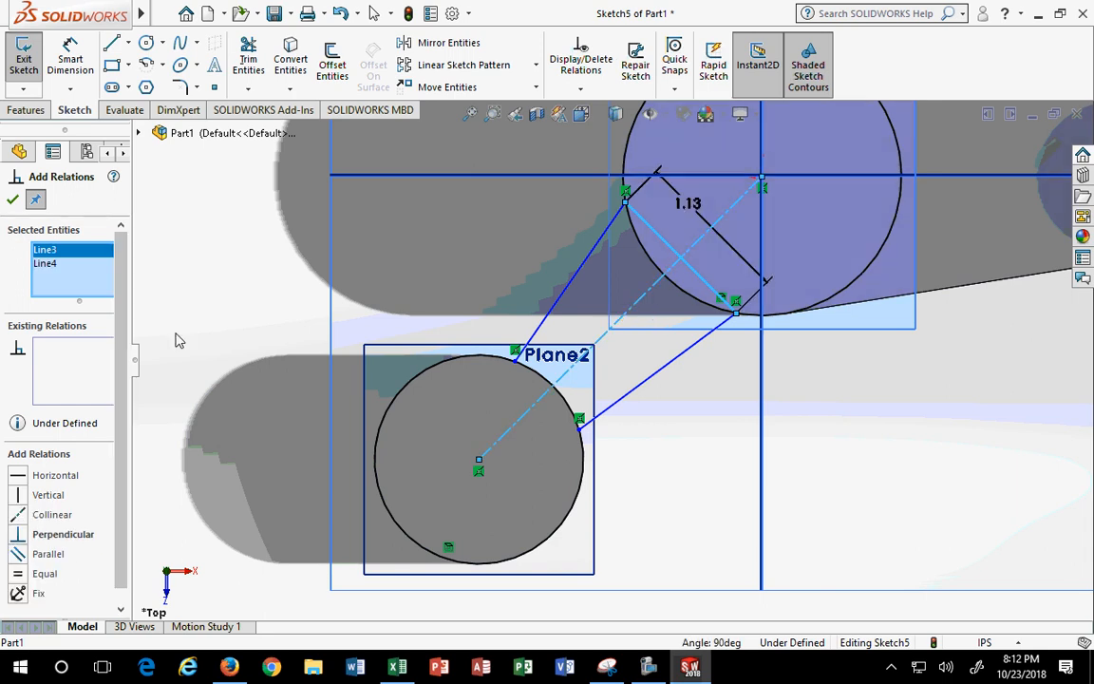
left_click(19, 535)
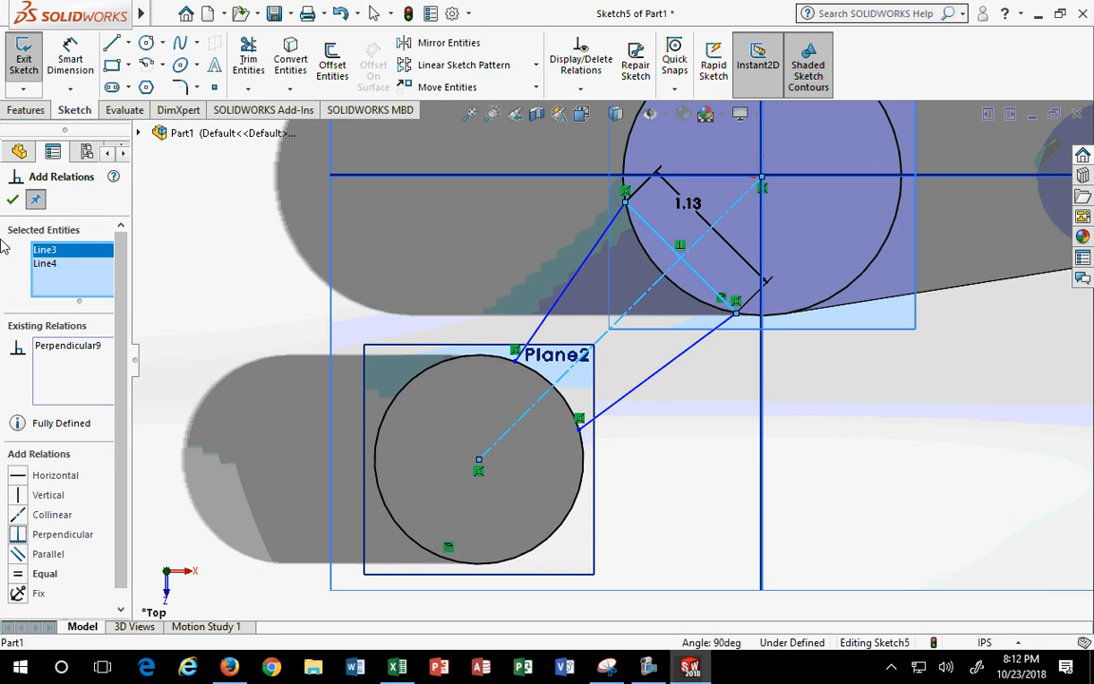
left_click(13, 200)
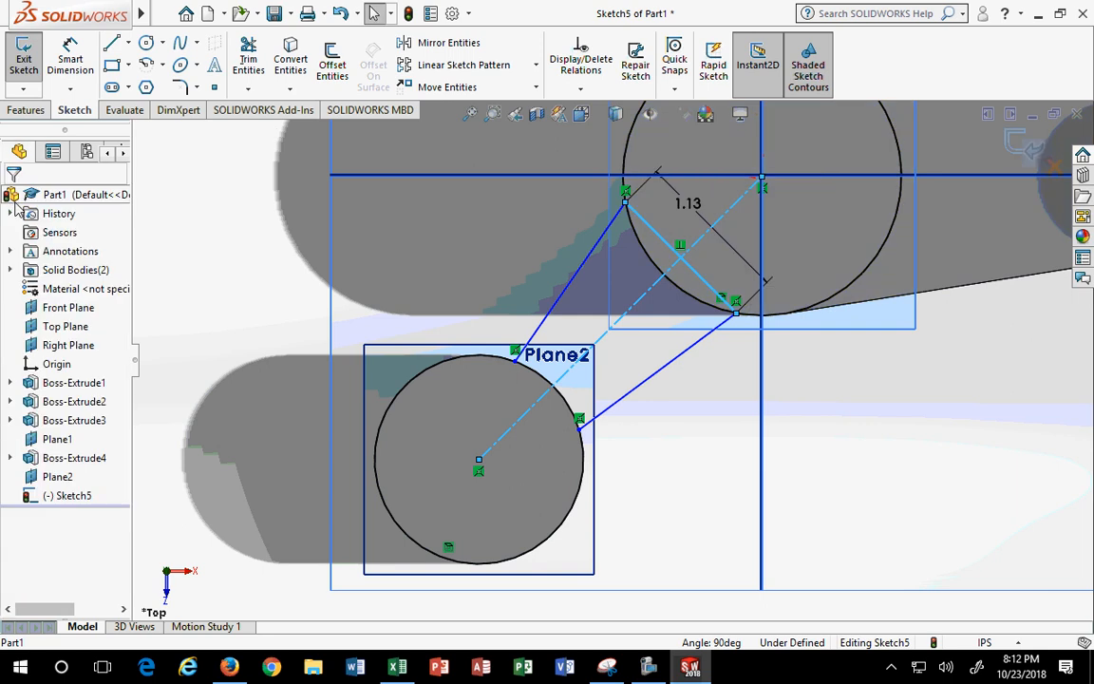
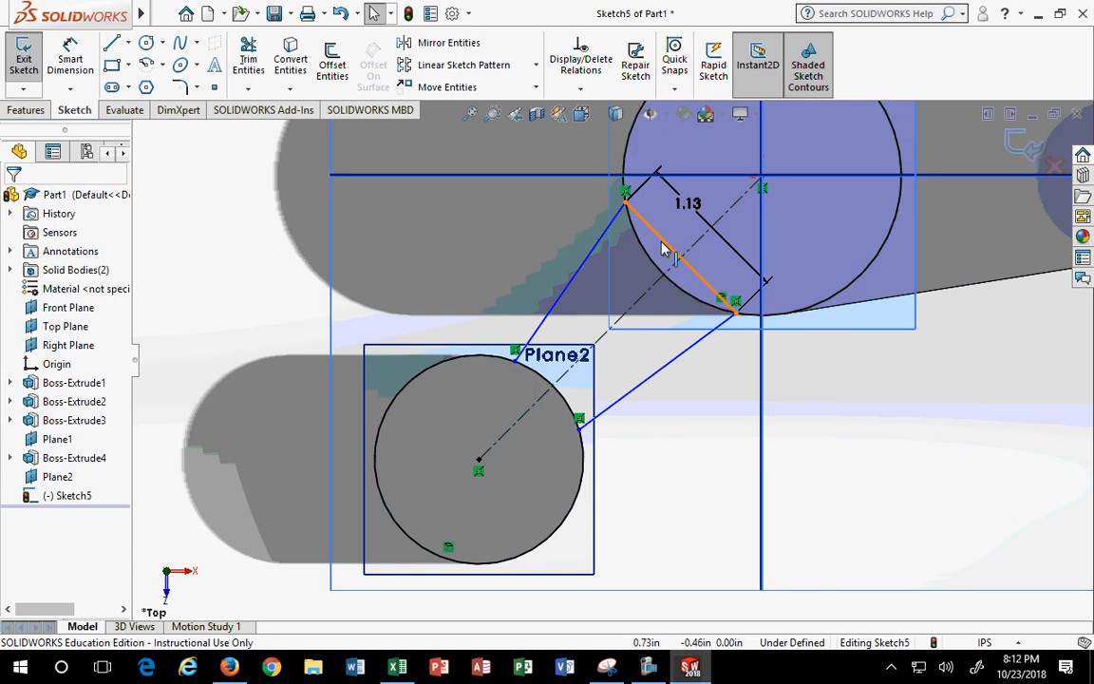
- Make the short line across the large circle perpendicular to the diagonal centreline
left_click(649, 297)
left_click(648, 298, "ctrl")
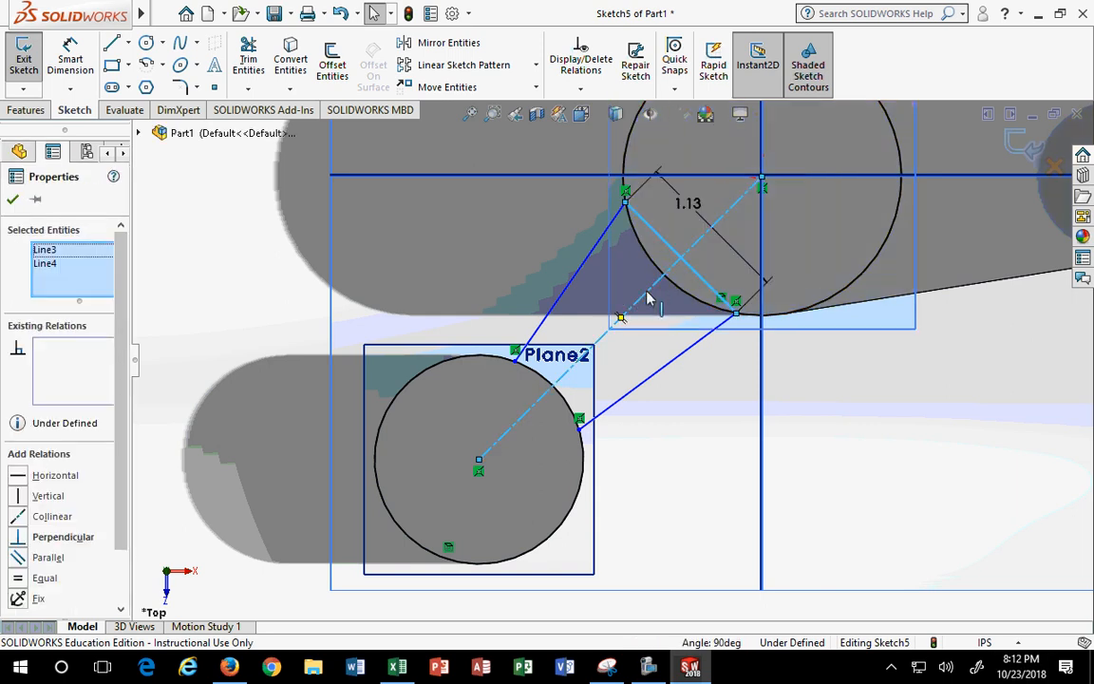
left_click(25, 537)
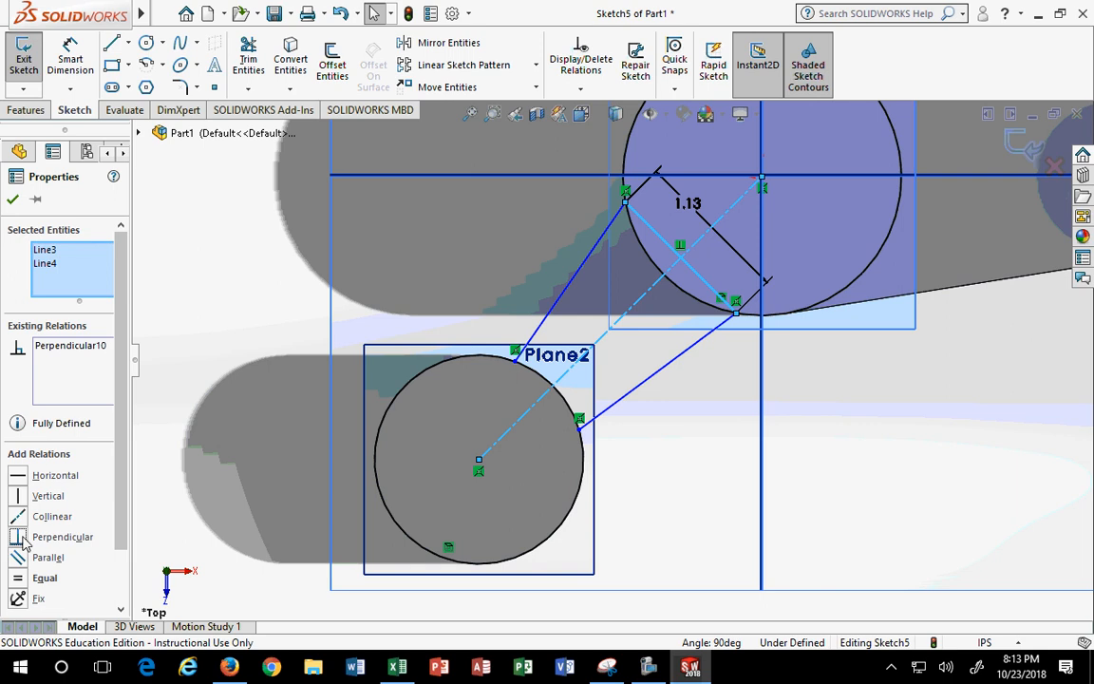
left_click(12, 198)
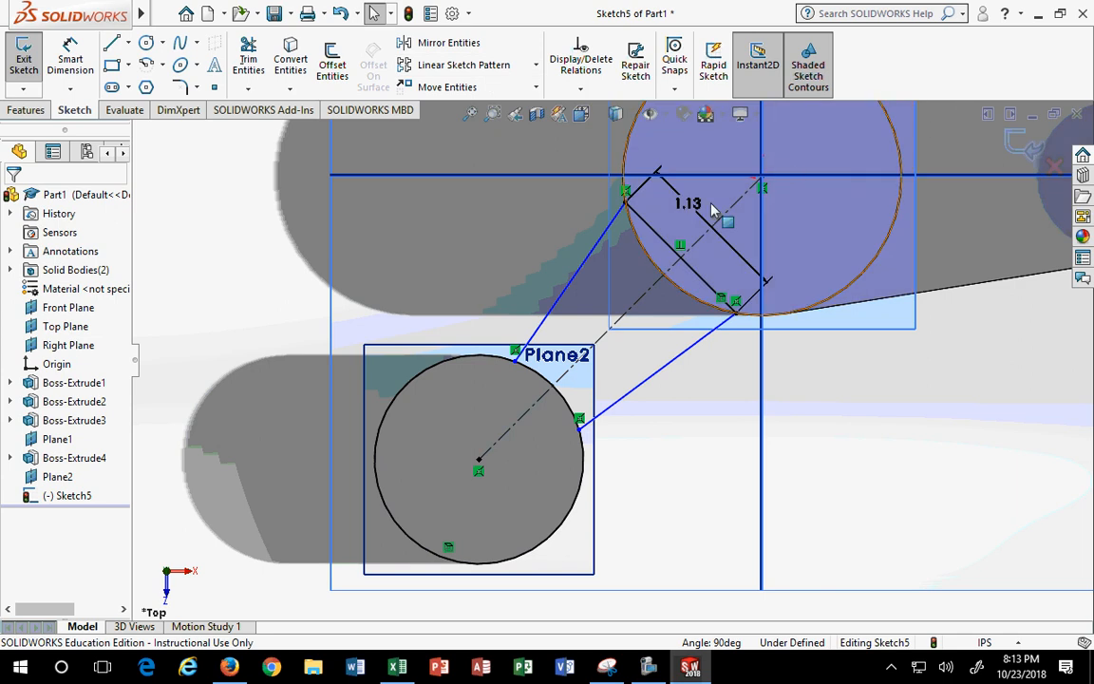
- Delete that Perpendicular relation and reapply it between the diagonal centreline and the short line
left_click(683, 251)
key("Delete")
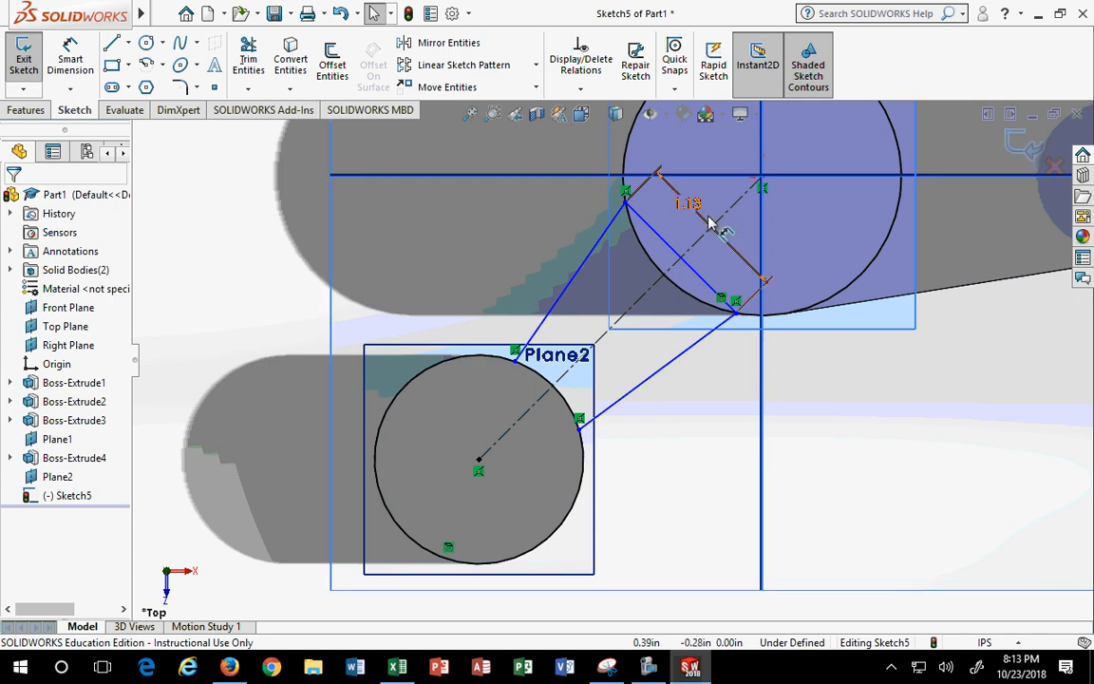
left_click(698, 249)
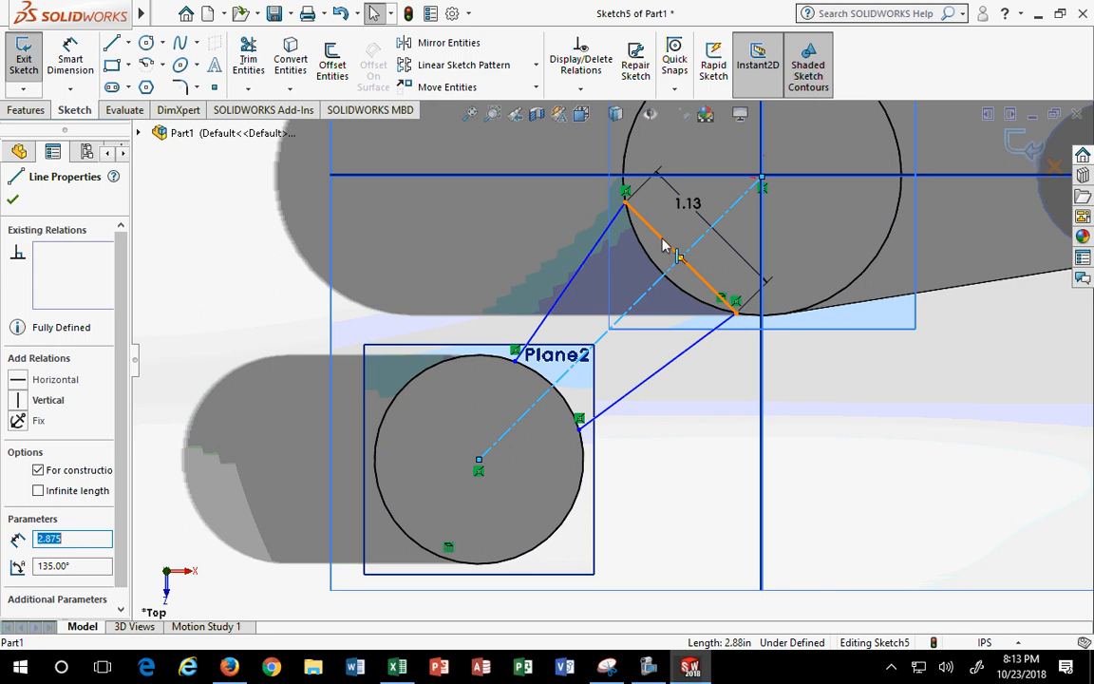
left_click(665, 244, "ctrl")
mouse_move(608, 670)
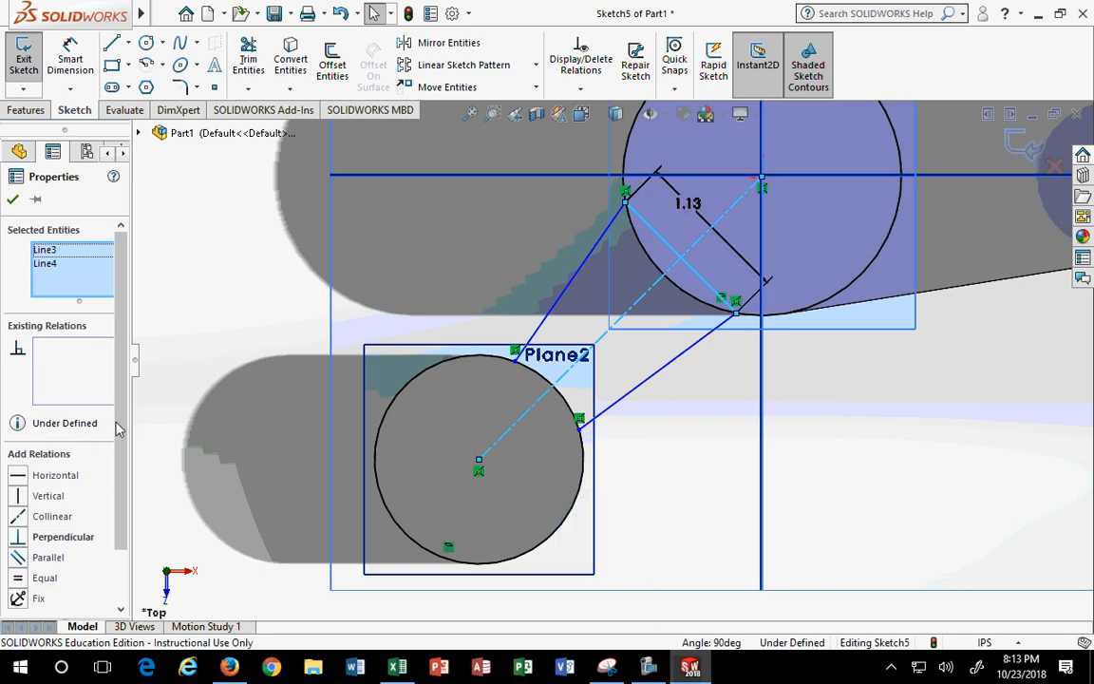
scroll(18, 423, "down", 1)
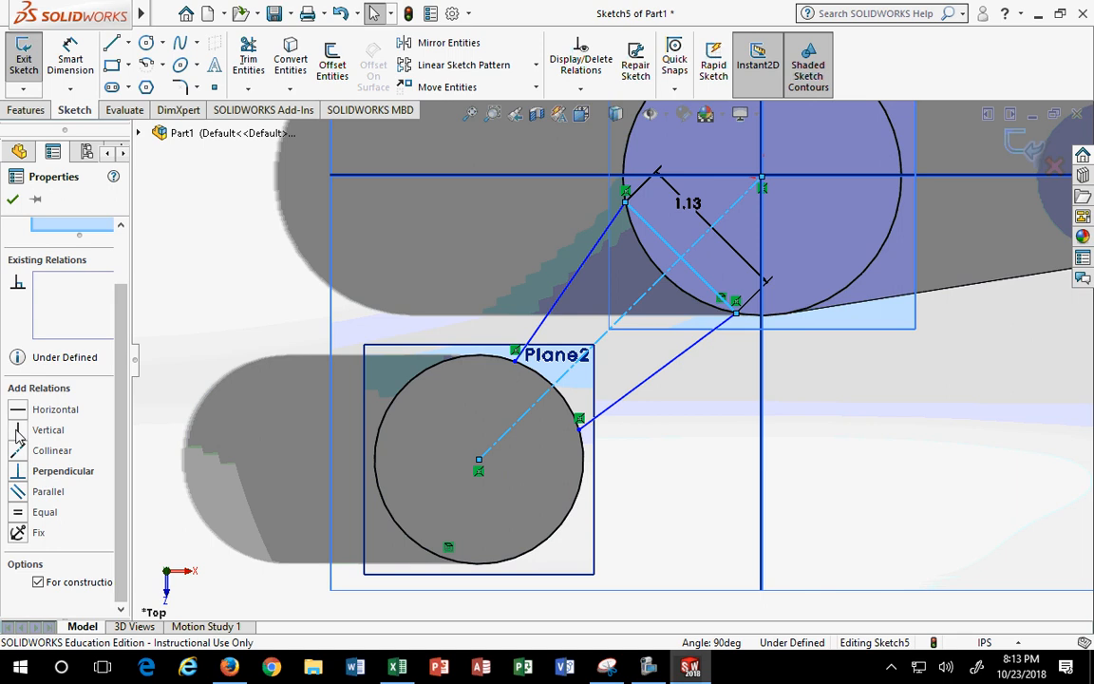
left_click(19, 472)
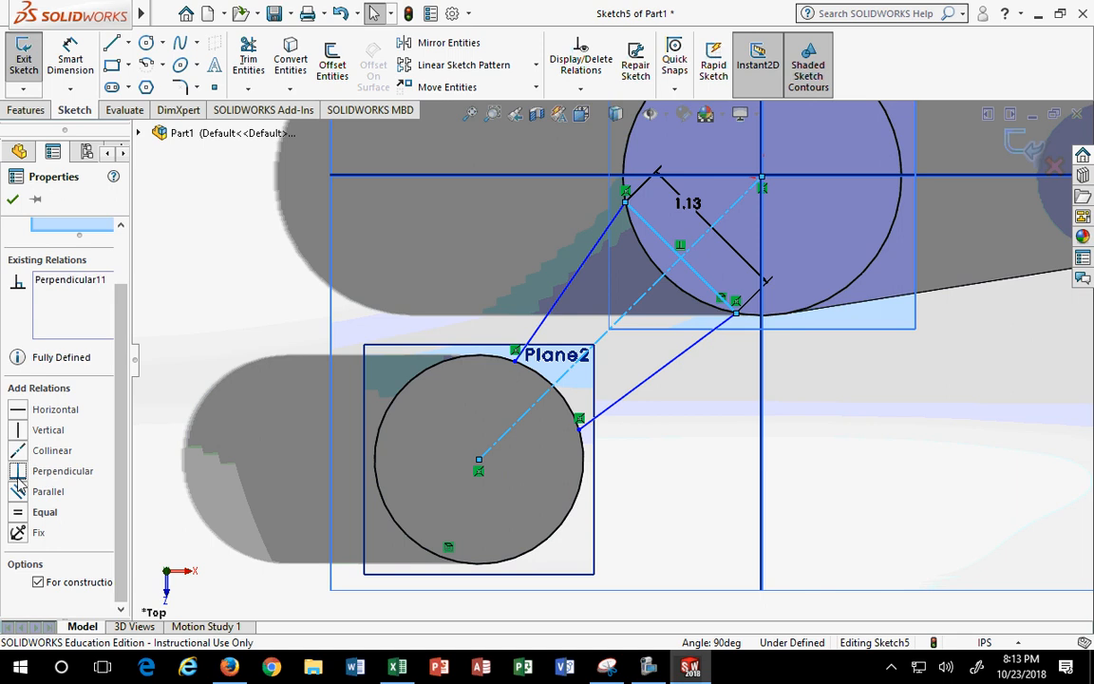
left_click(12, 199)
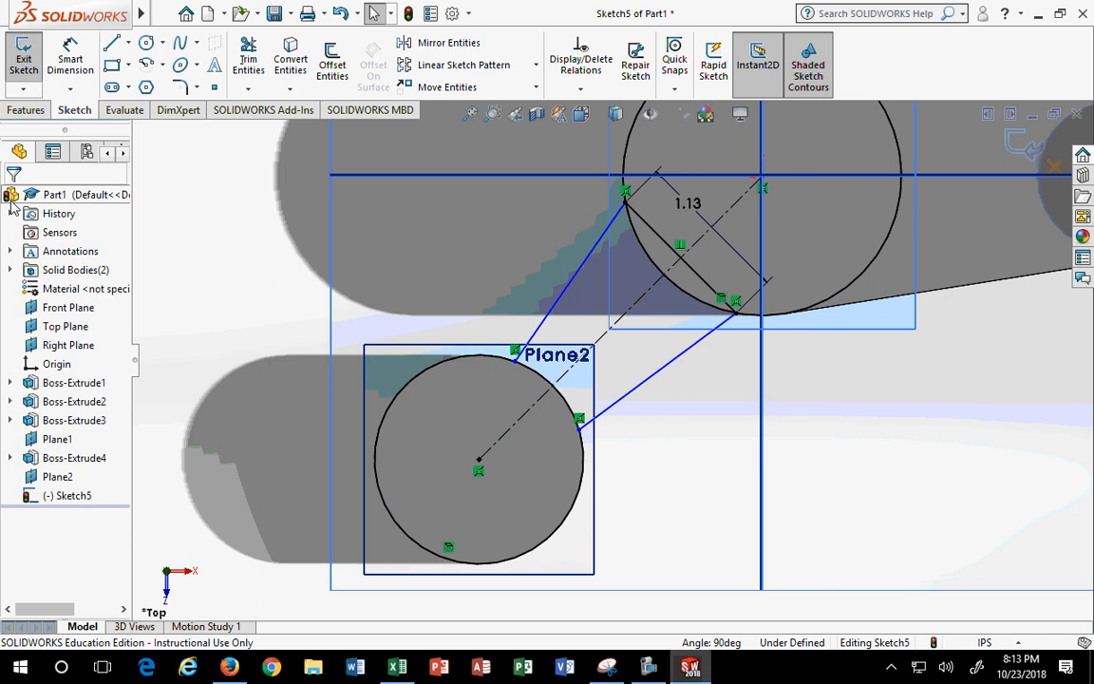
- Restore the SOLIDWORKS window and shift it left so the reference drawing shows on the right
left_click_drag(588, 12, 1, 406)
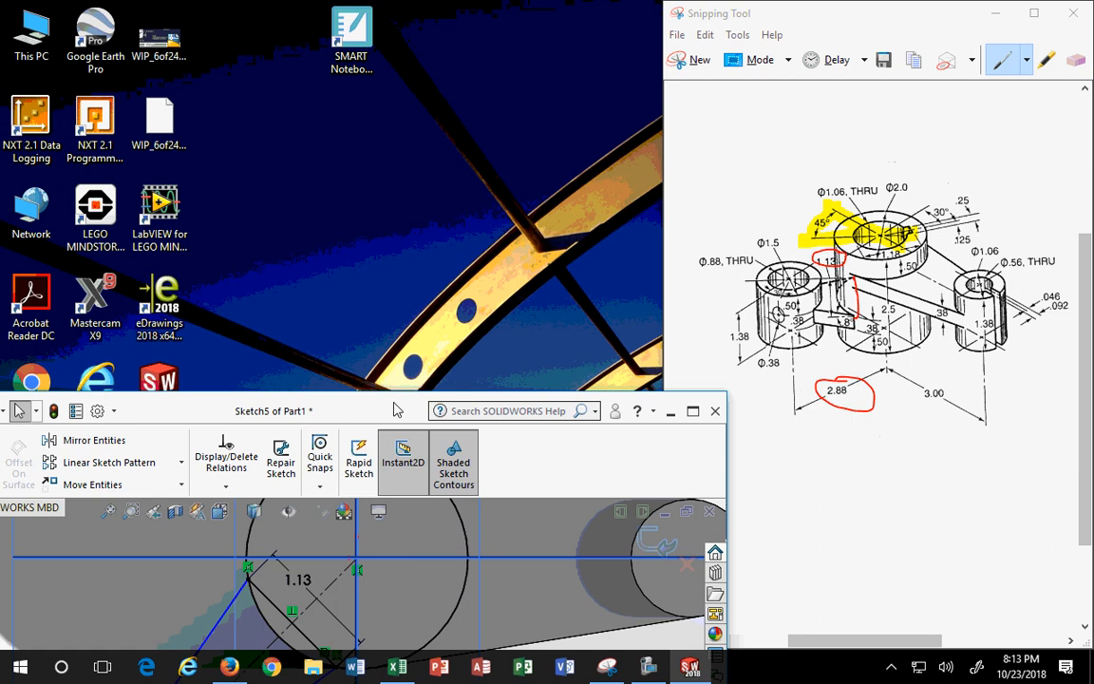
left_click_drag(394, 404, 0, 428)
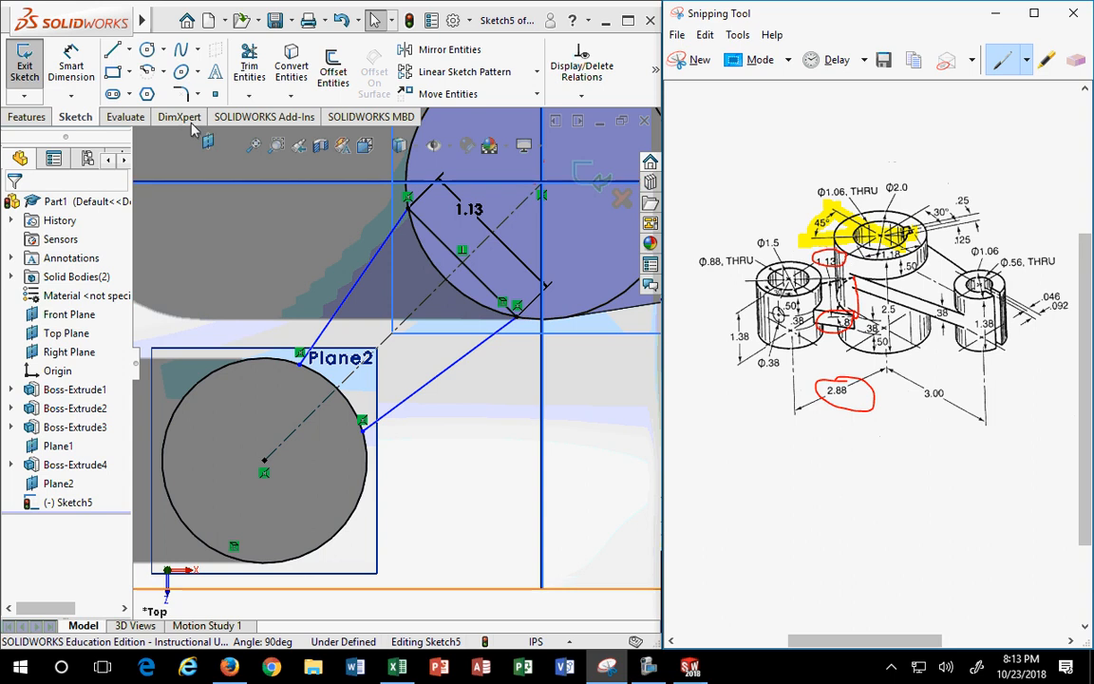
left_click(71, 66)
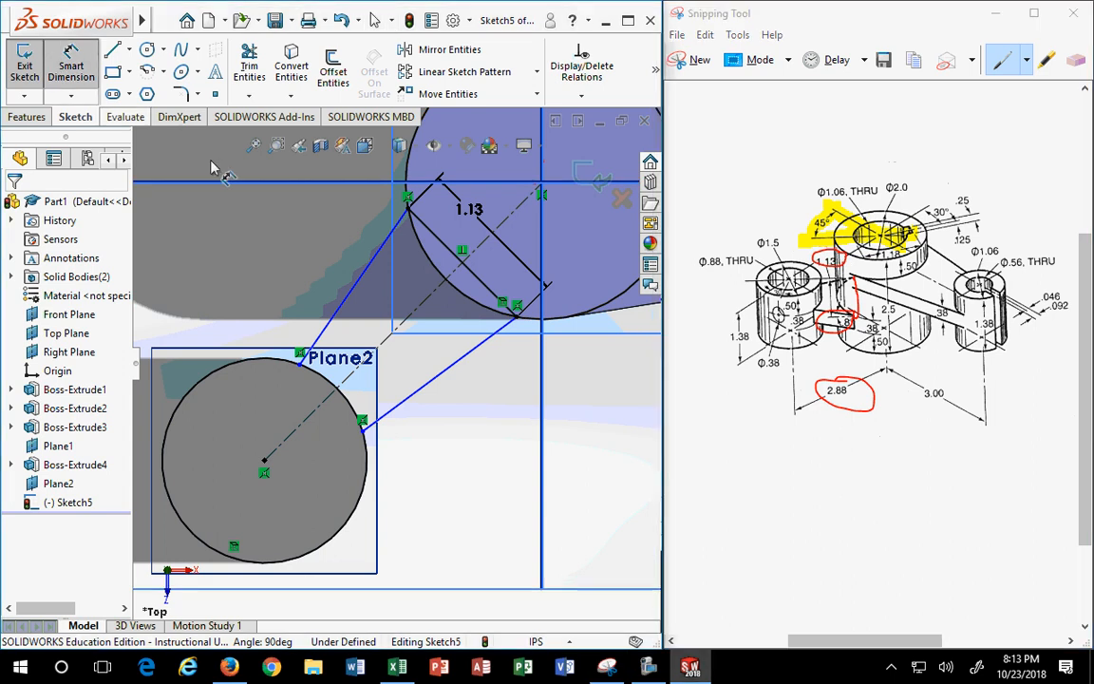
left_click(370, 277)
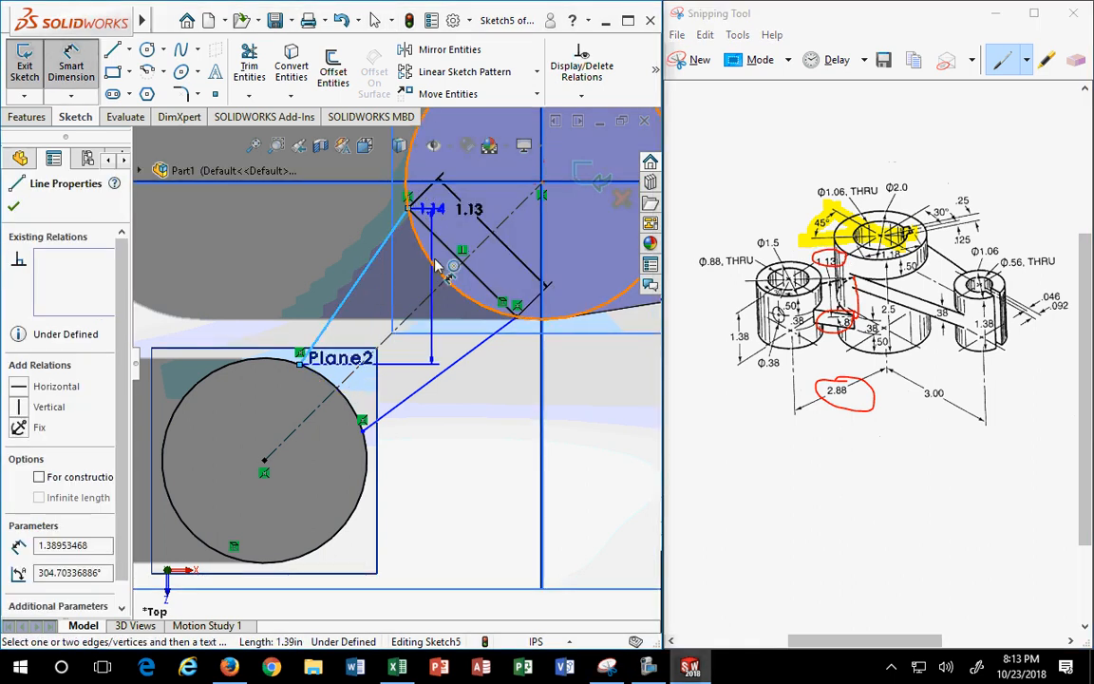
left_click(414, 310)
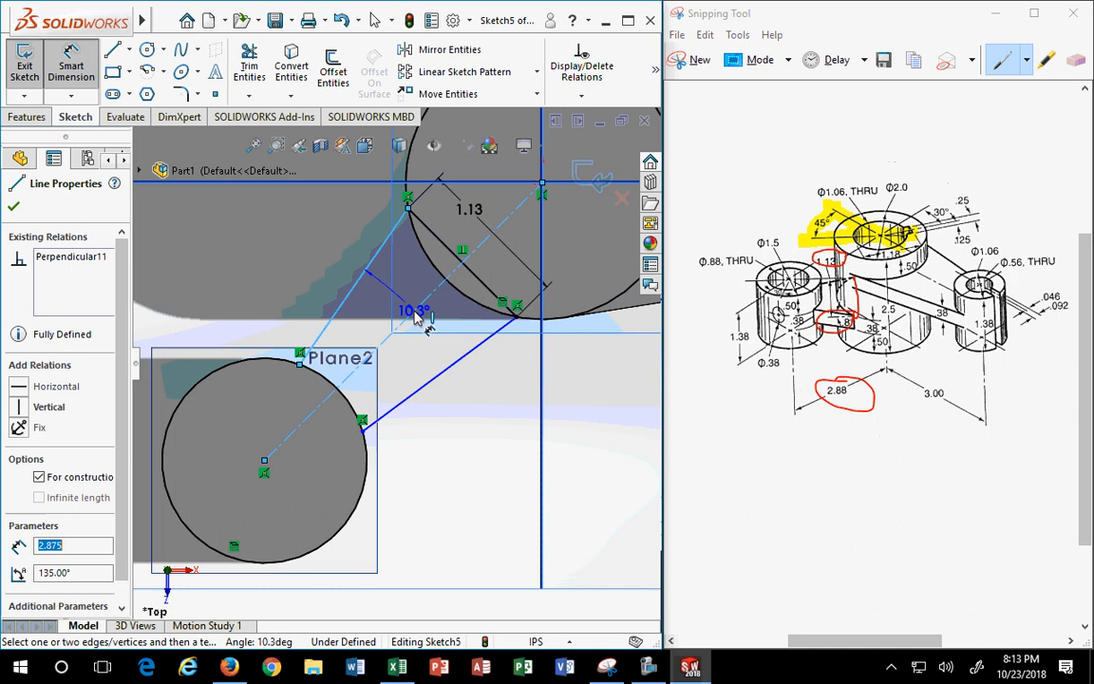
left_click(364, 316)
left_click(376, 323)
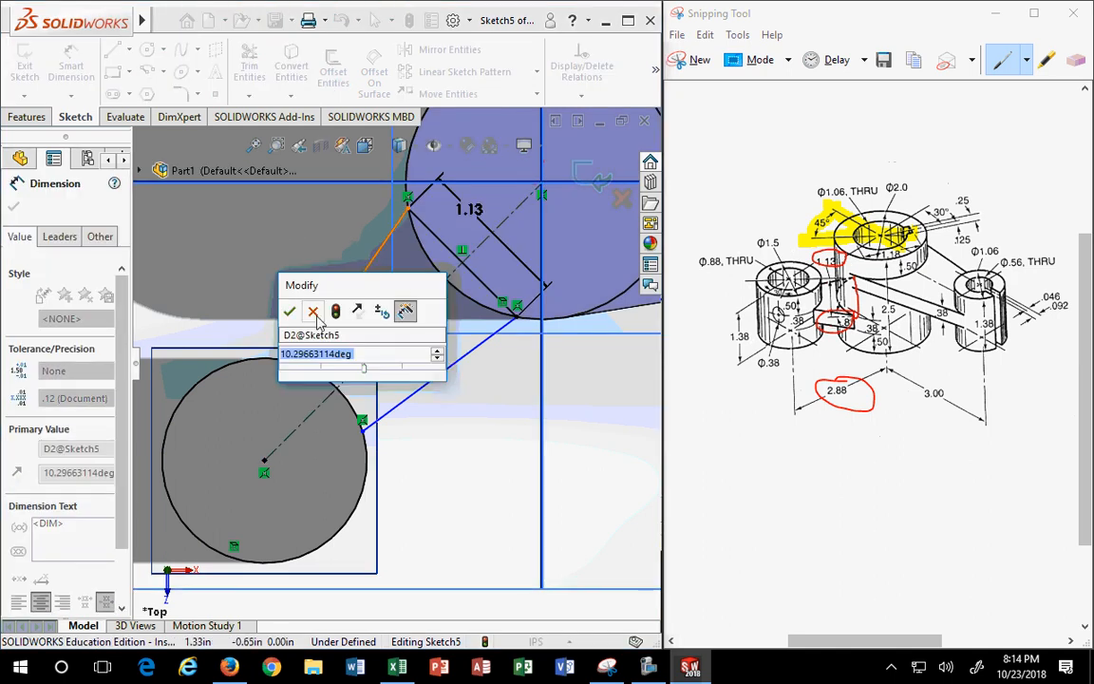
left_click(313, 312)
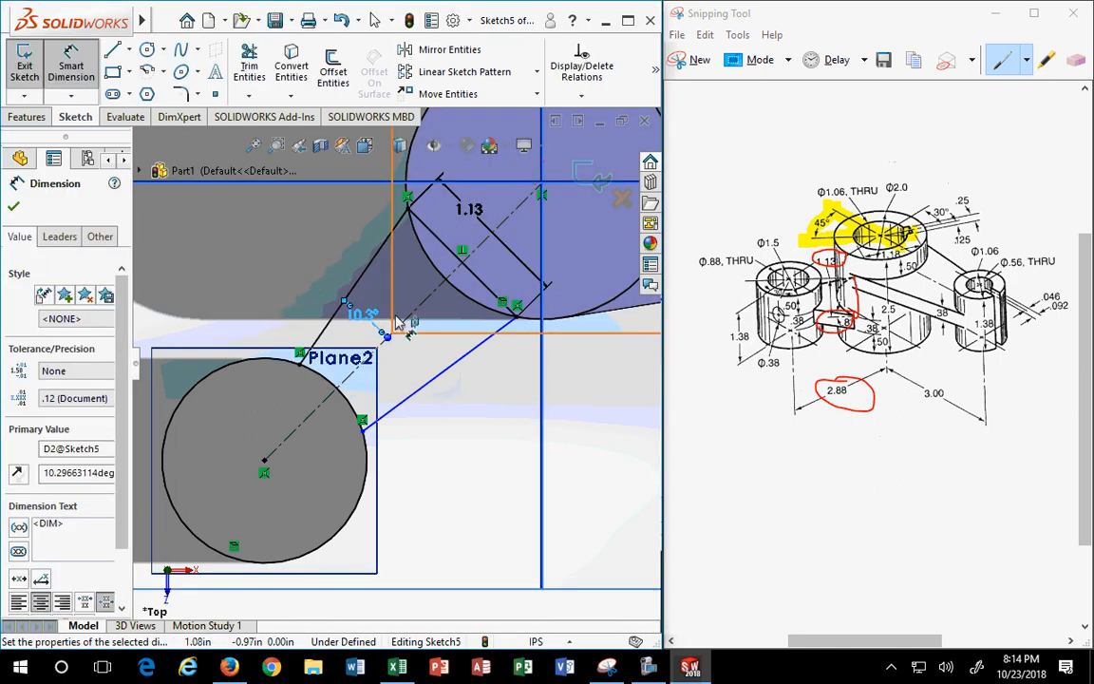
key("Escape")
left_click(366, 316)
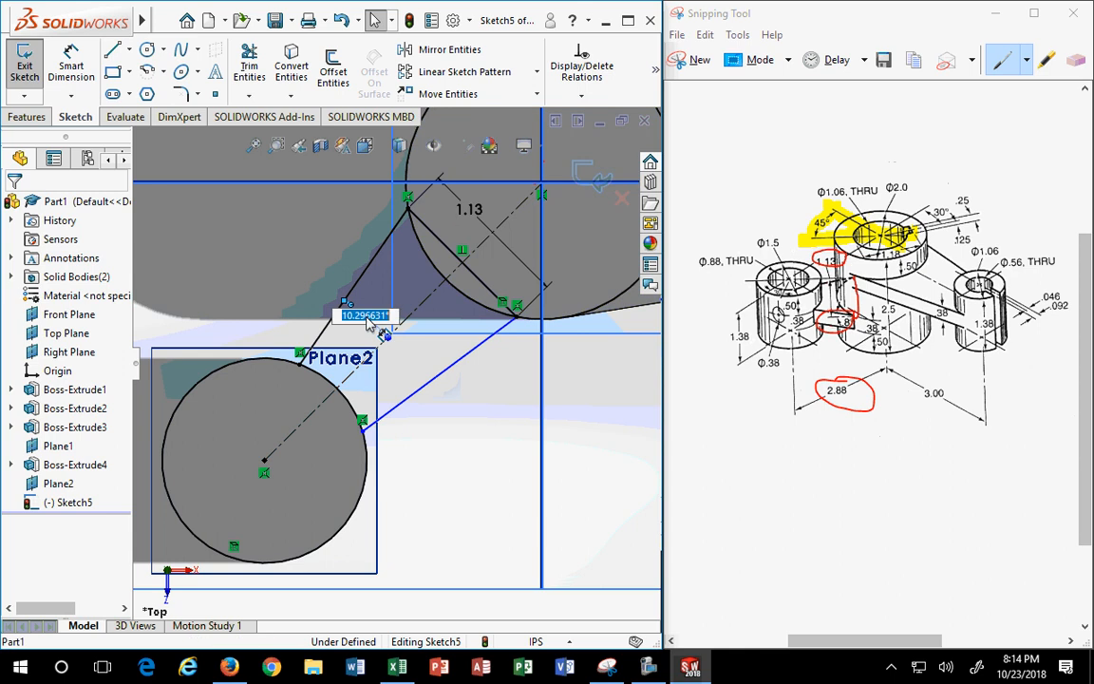
left_click(316, 233)
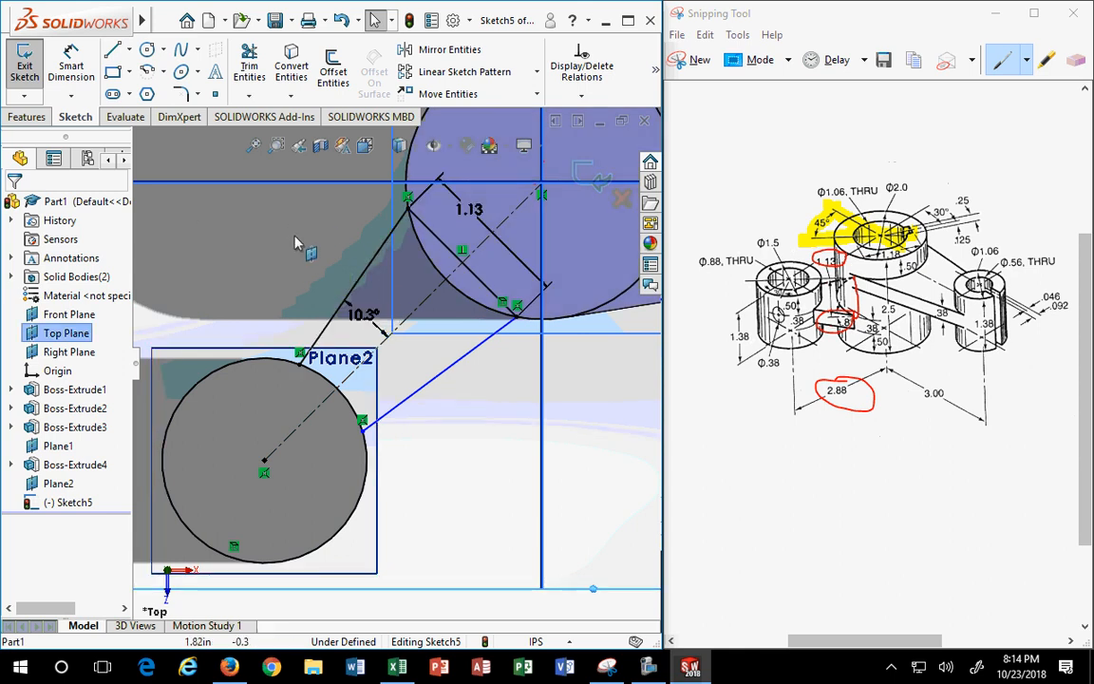
left_click(361, 313)
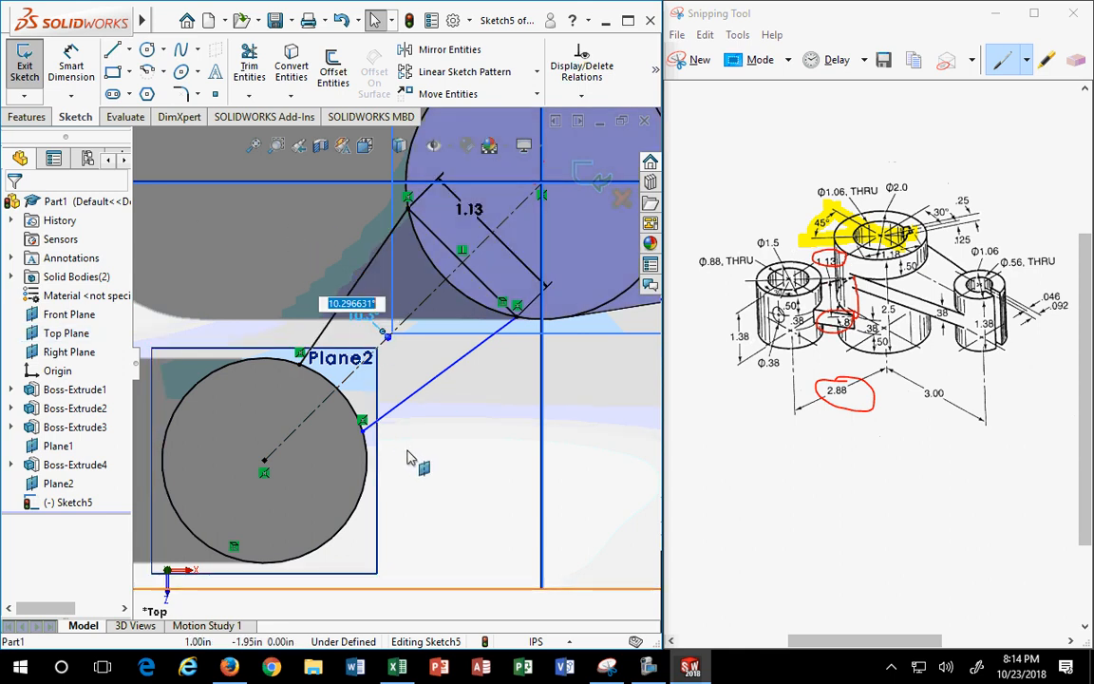
left_click(418, 470)
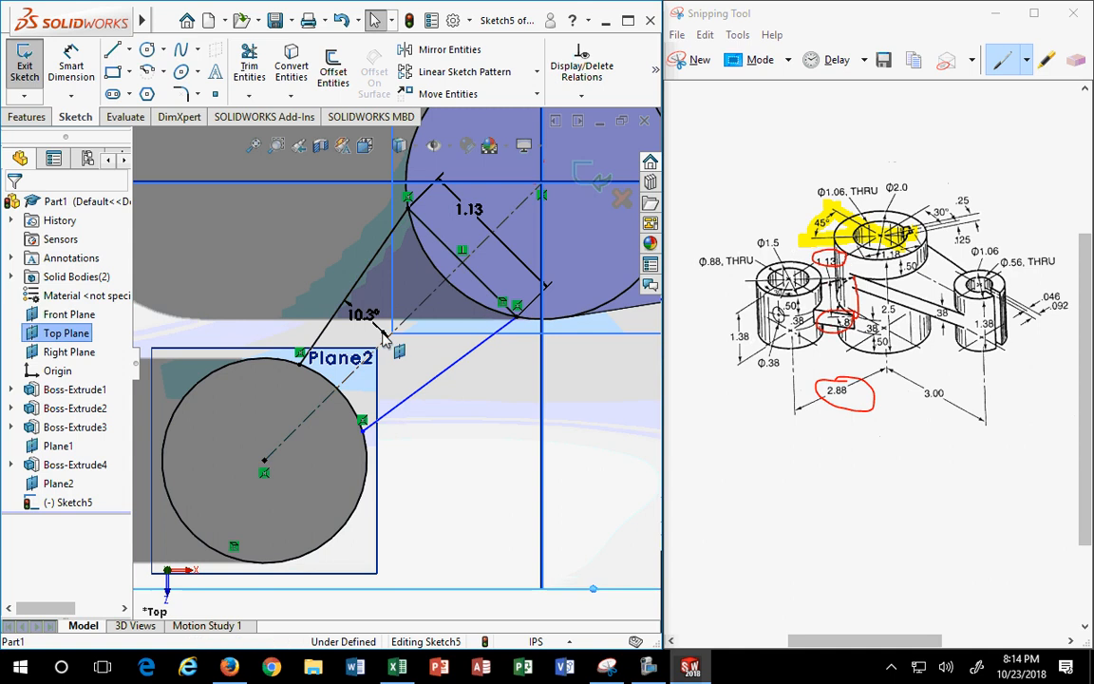
scroll(390, 328, "down", 5)
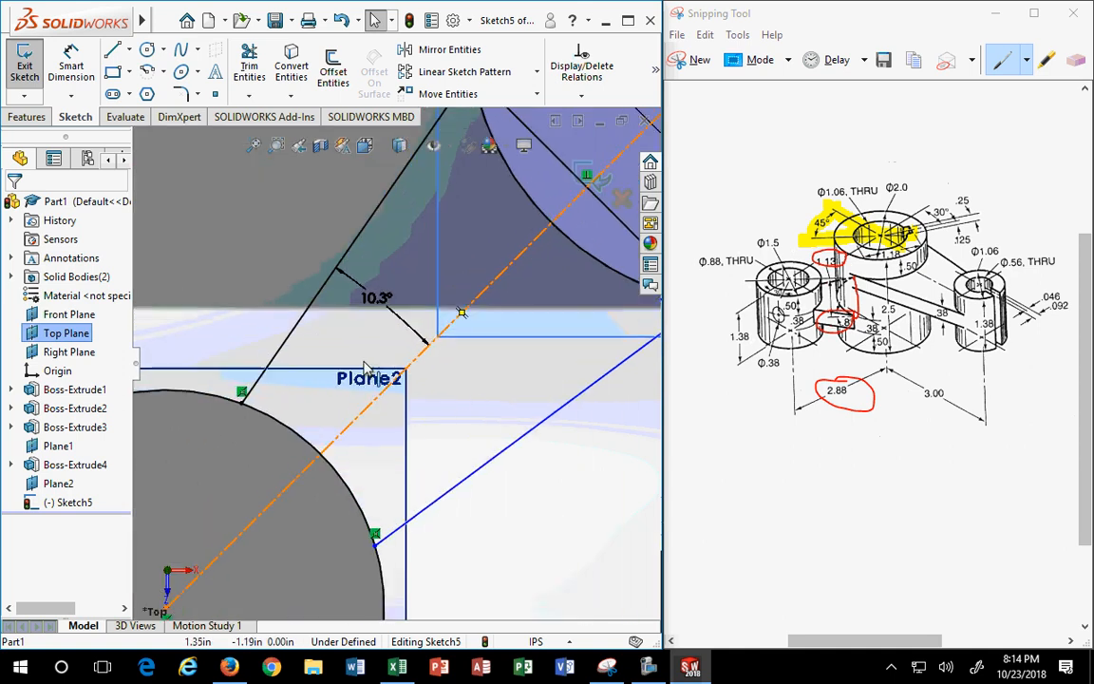
left_click(413, 318)
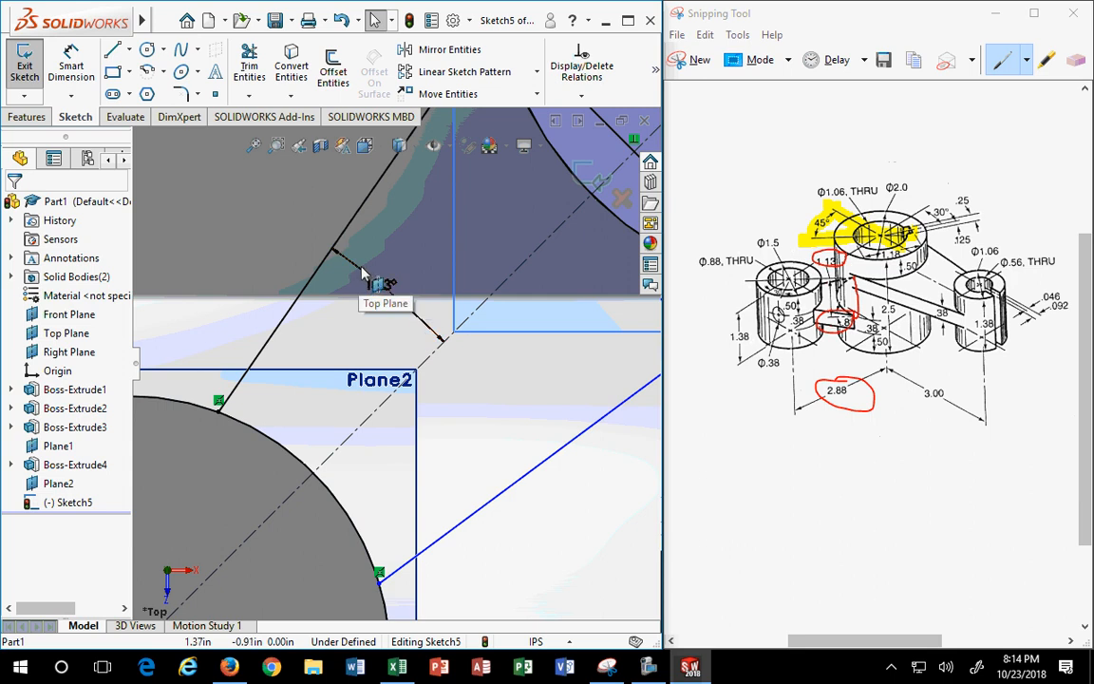
left_click_drag(281, 206, 499, 398)
key("Delete")
scroll(483, 390, "up", 4)
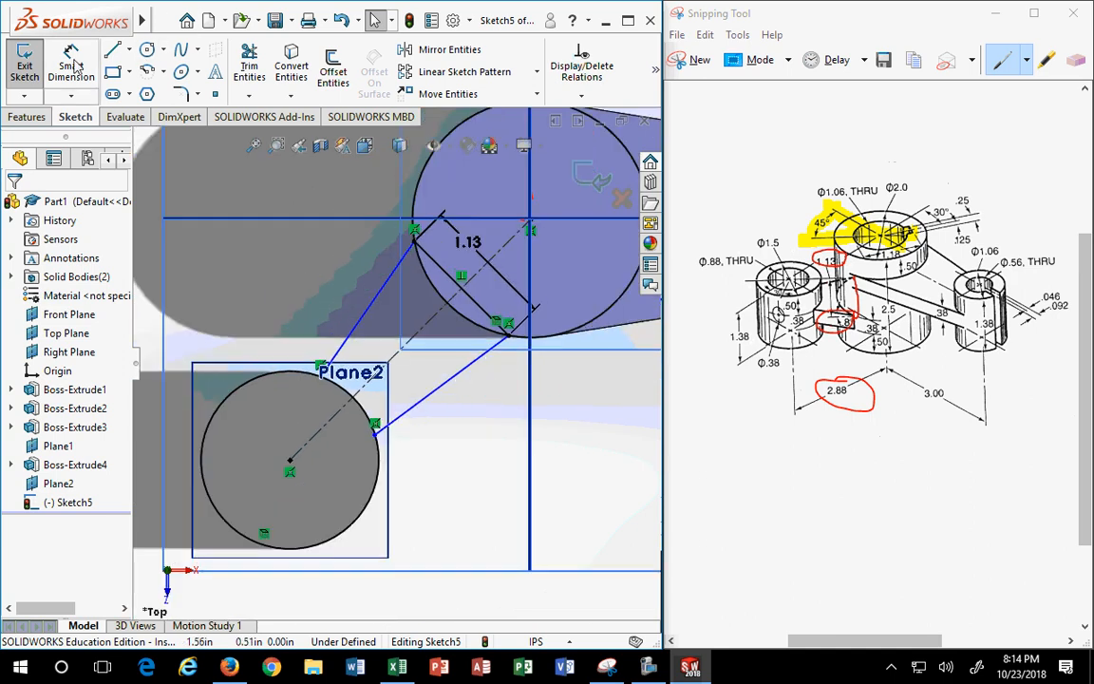
- Draw two centrelines from the short line's endpoints to the small circle's top and right edge
left_click(128, 50)
left_click(133, 92)
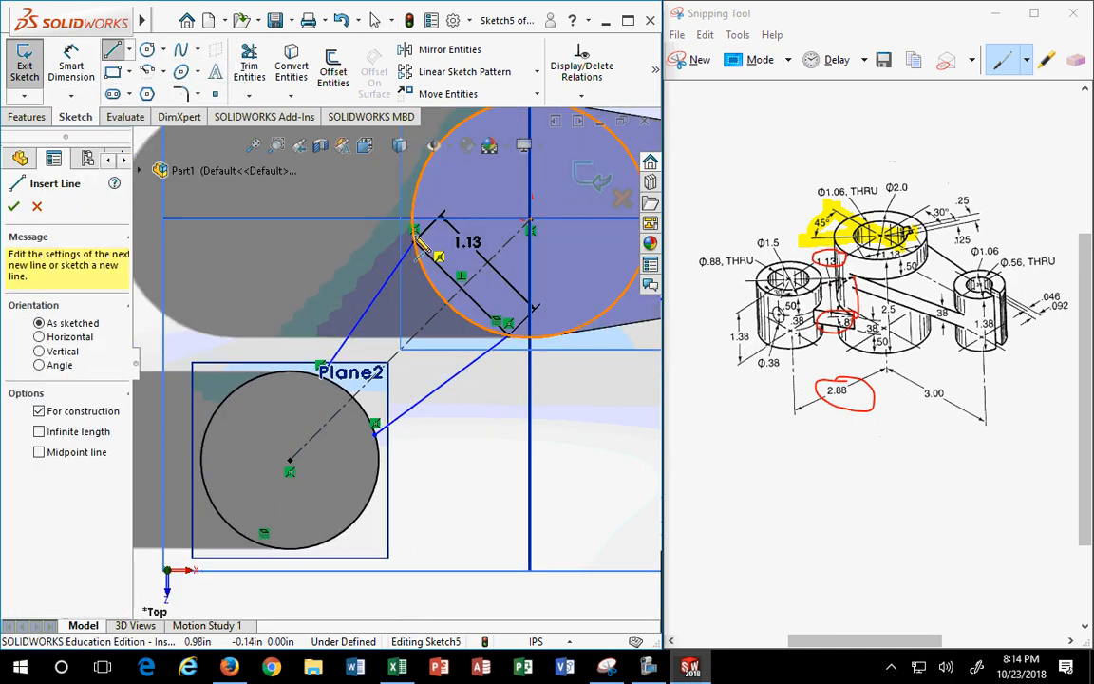
left_click(414, 229)
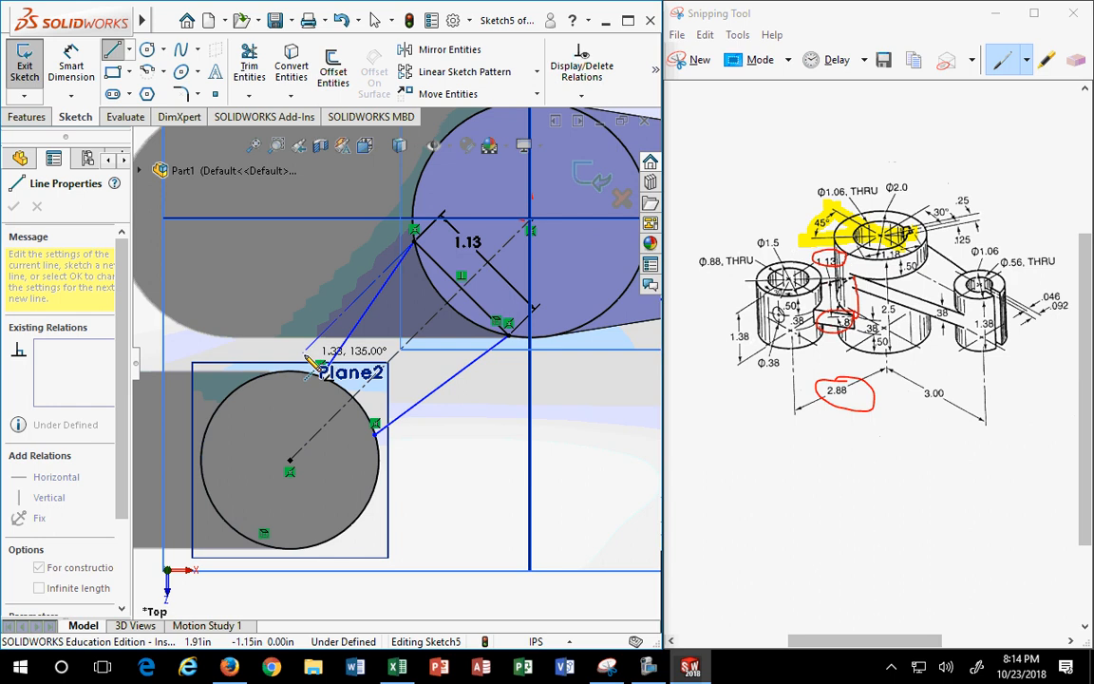
left_click(302, 352)
key("Escape")
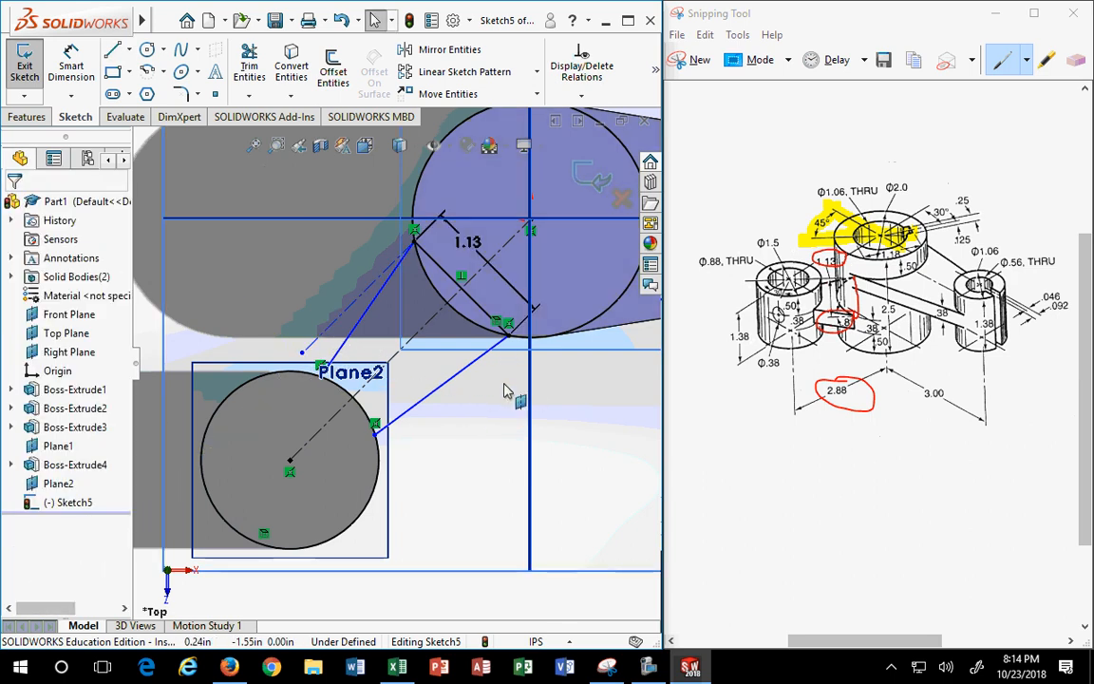
key("Return")
left_click(509, 335)
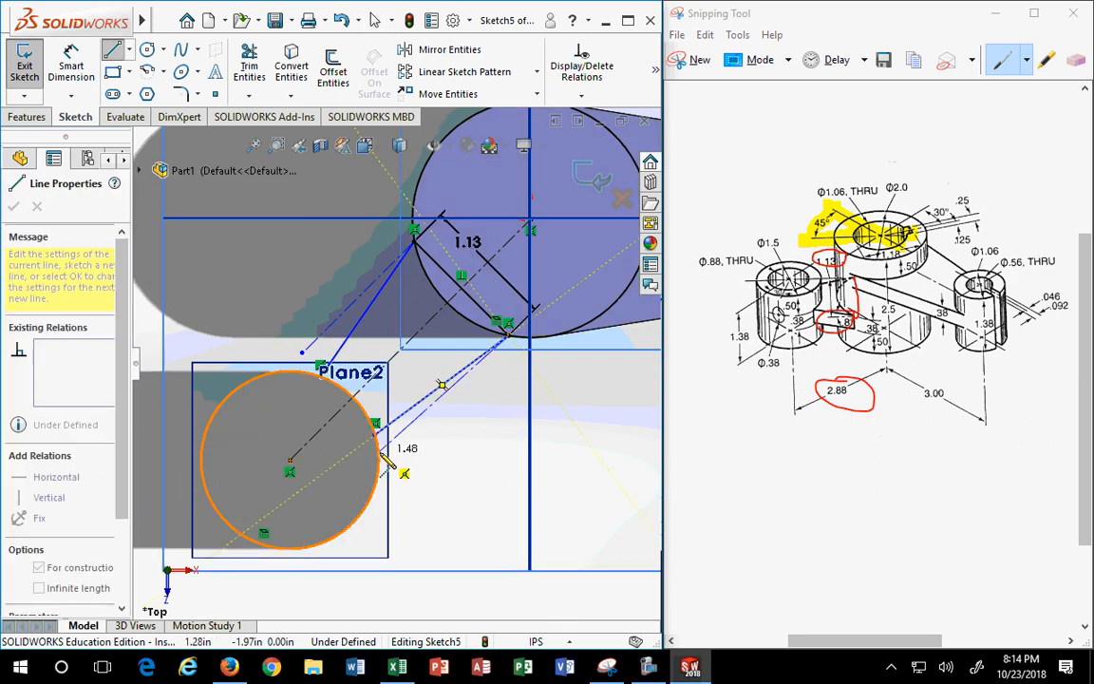
left_click(381, 461)
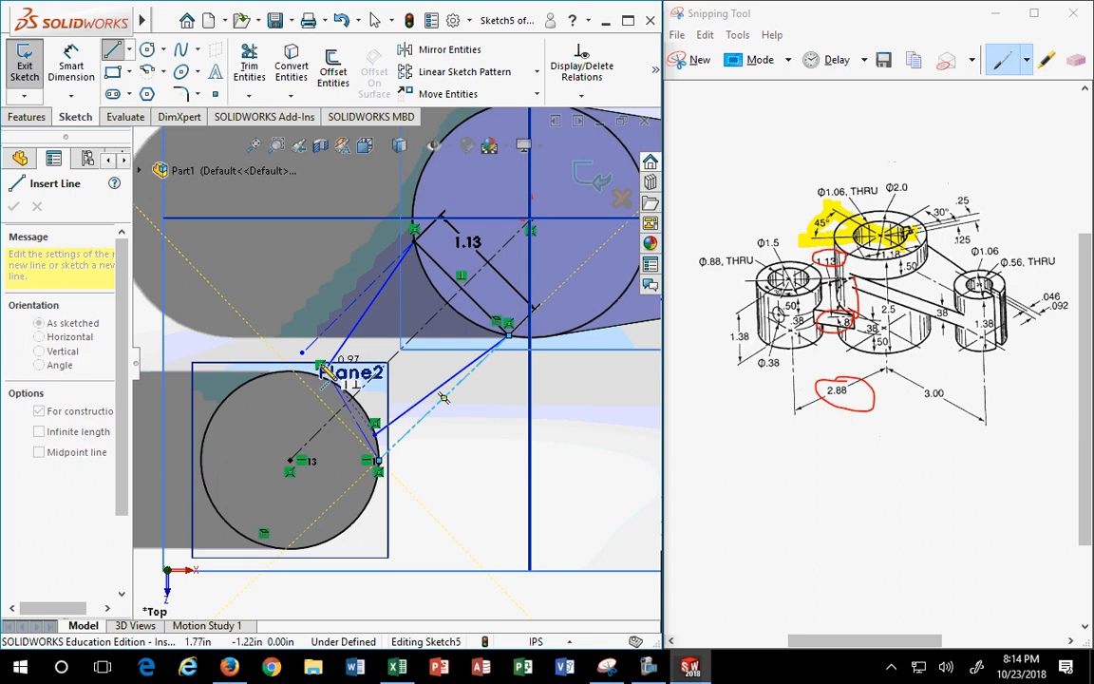
key("Escape")
mouse_move(302, 355)
left_mouse_down()
mouse_move(287, 381)
mouse_move(280, 370)
left_mouse_up()
key("Escape")
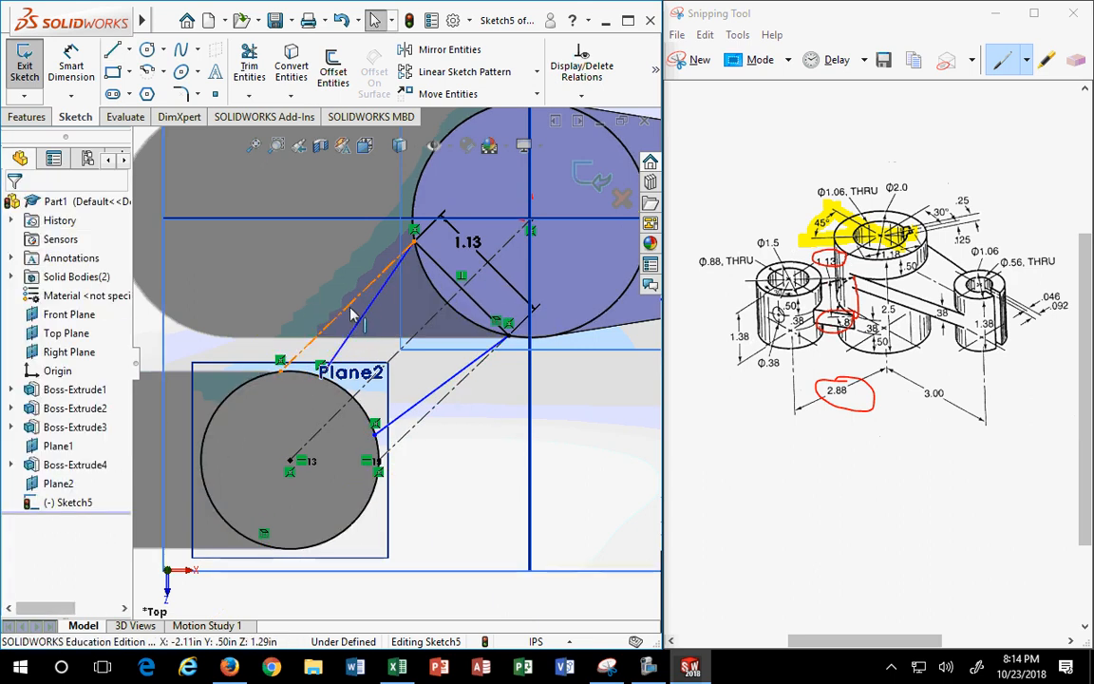
- Make the three construction lines parallel, which over-defines the sketch
left_click(399, 359)
left_click(397, 358, "ctrl")
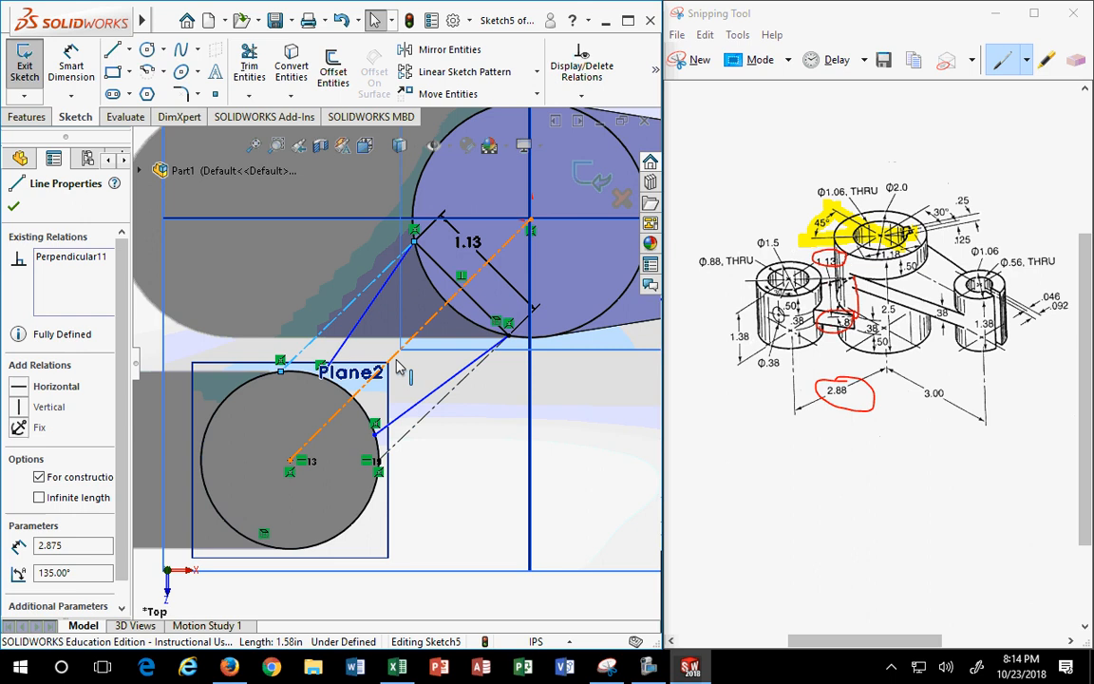
left_click(431, 409, "ctrl")
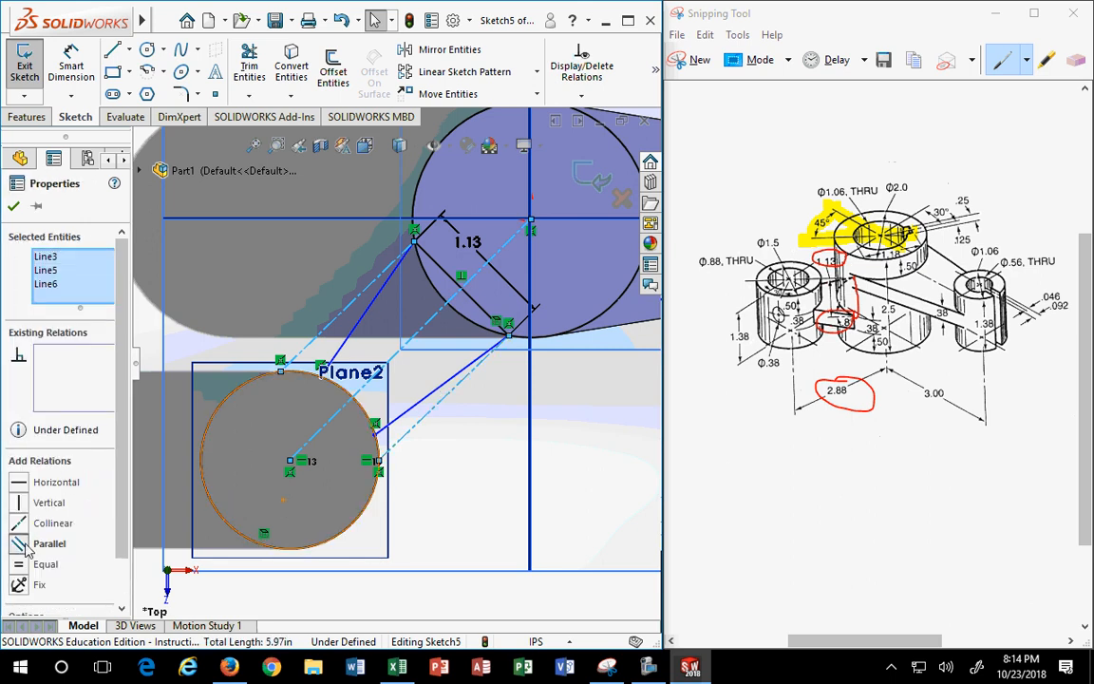
left_click(48, 544)
key("Escape")
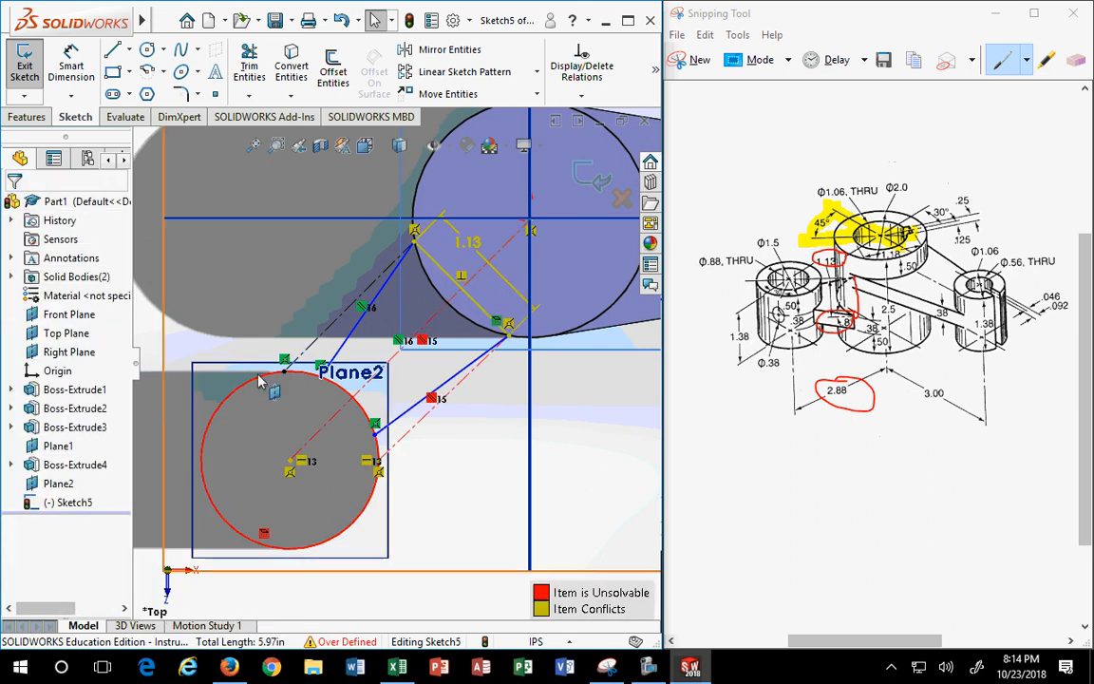
- Undo the Parallel relation across the three construction lines
left_click(451, 463)
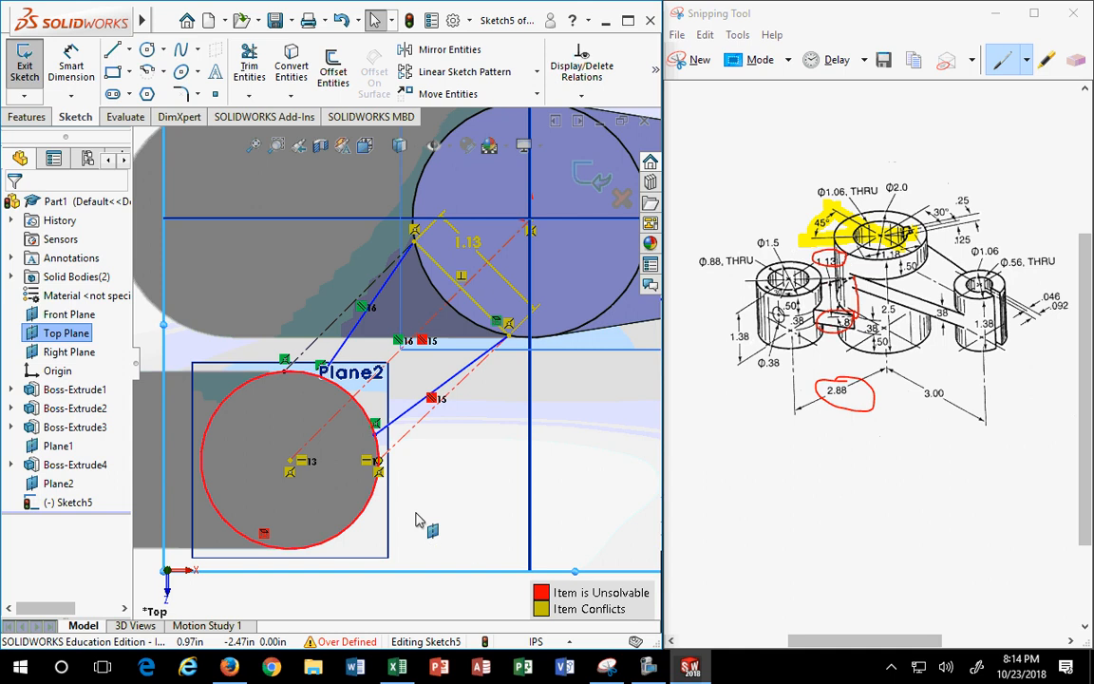
left_click(340, 20)
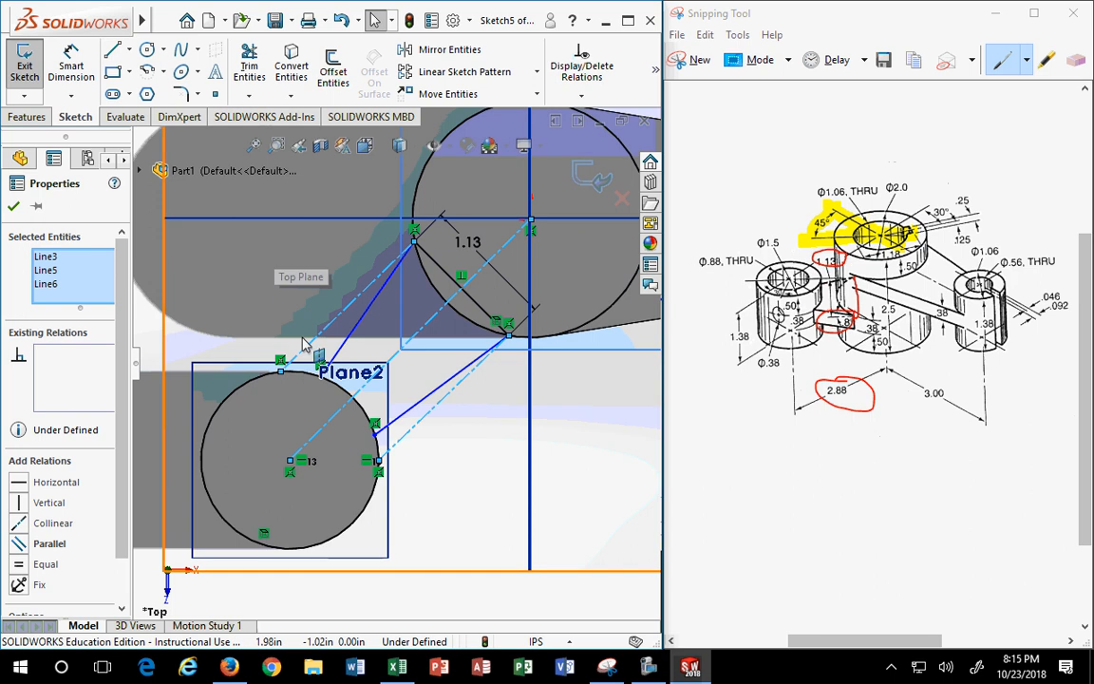
- Slide the top tangent point and make the upper-left construction line parallel to the centre-to-centre line
key("Escape")
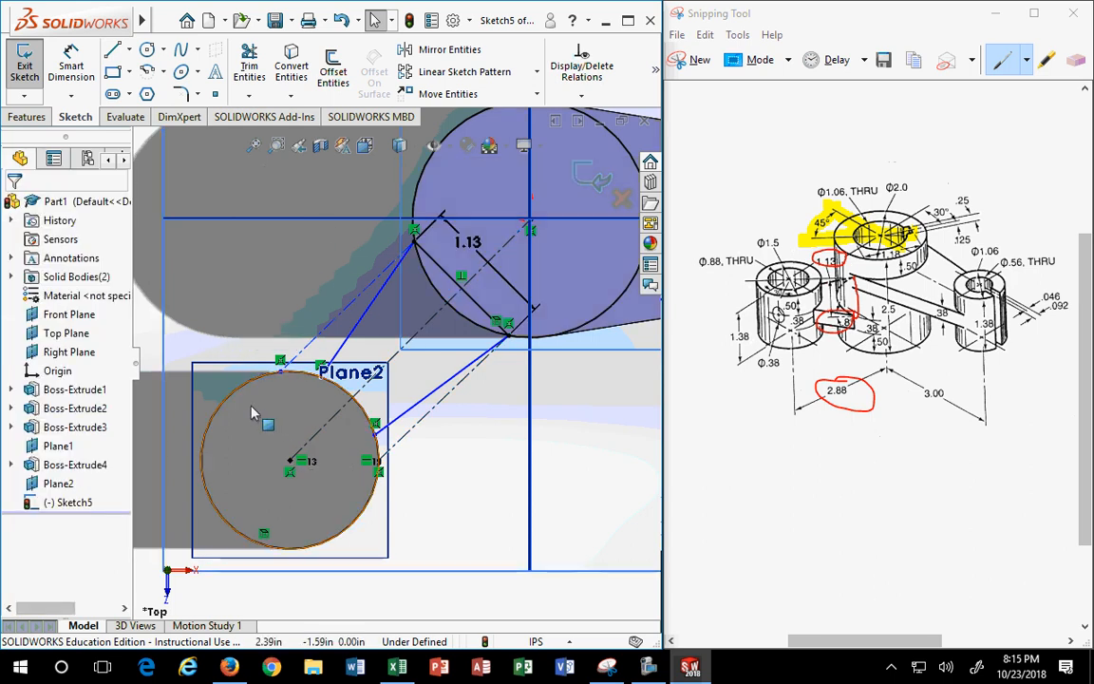
left_click(282, 372)
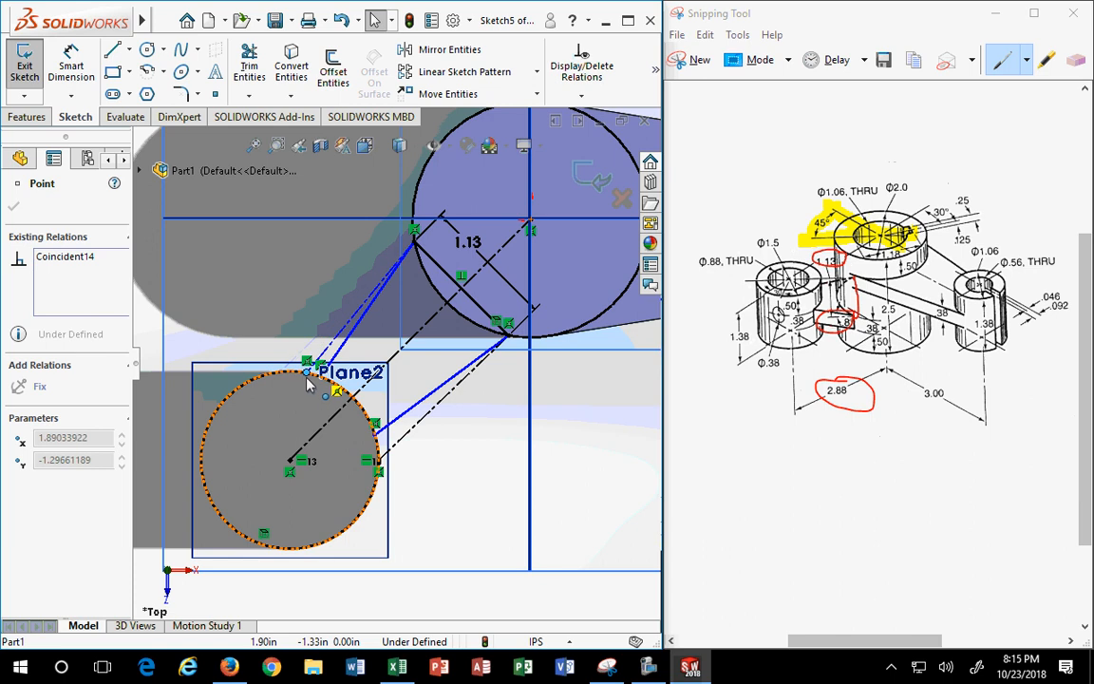
left_click_drag(294, 383, 306, 379)
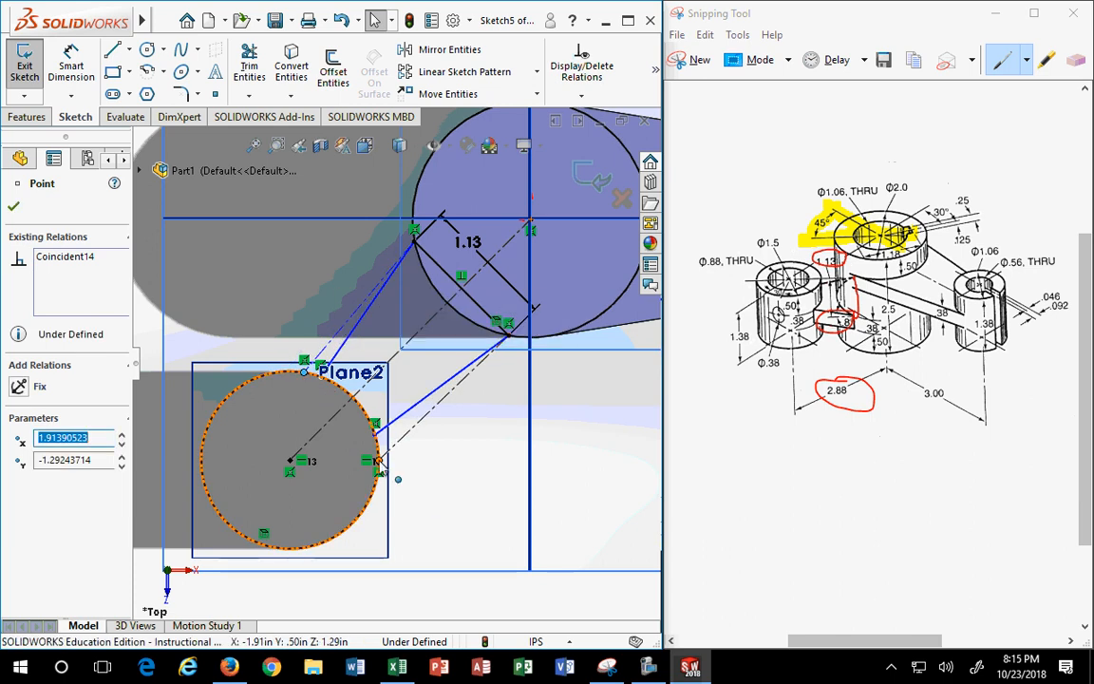
left_click(432, 473)
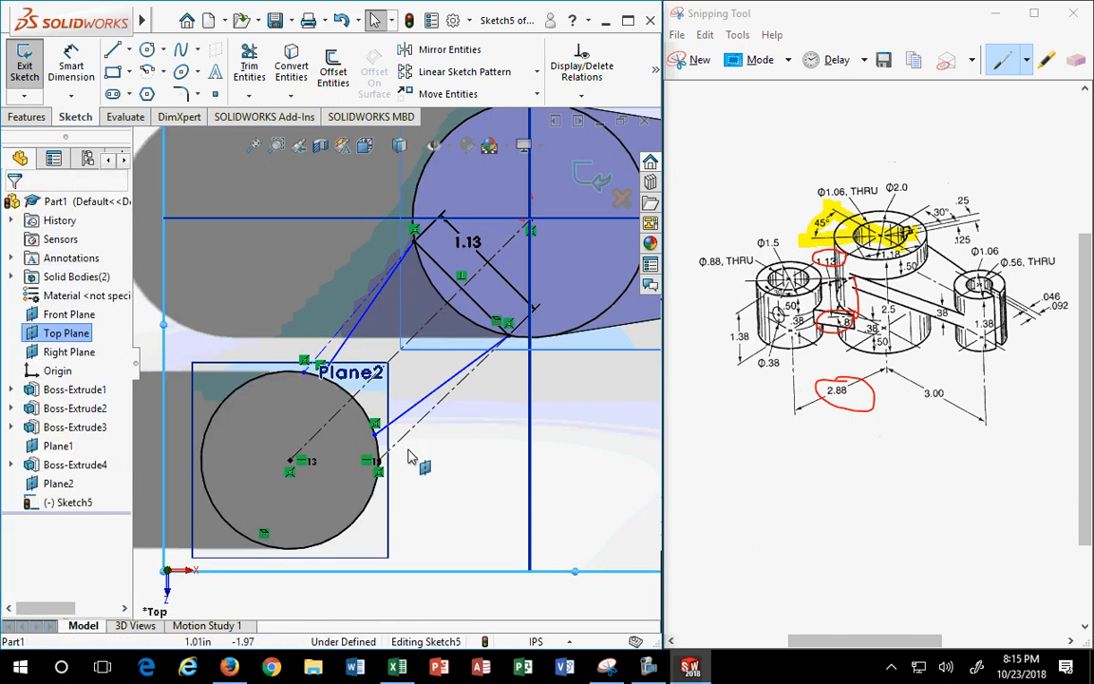
left_click(341, 329)
left_click(410, 386, "ctrl")
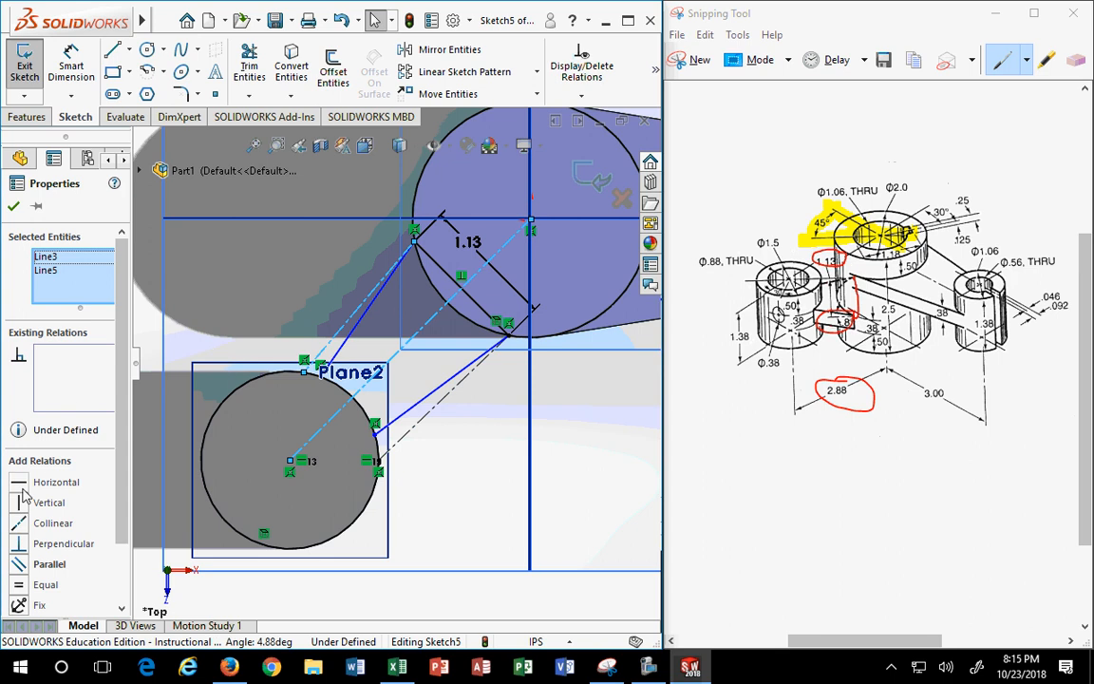
left_click(23, 565)
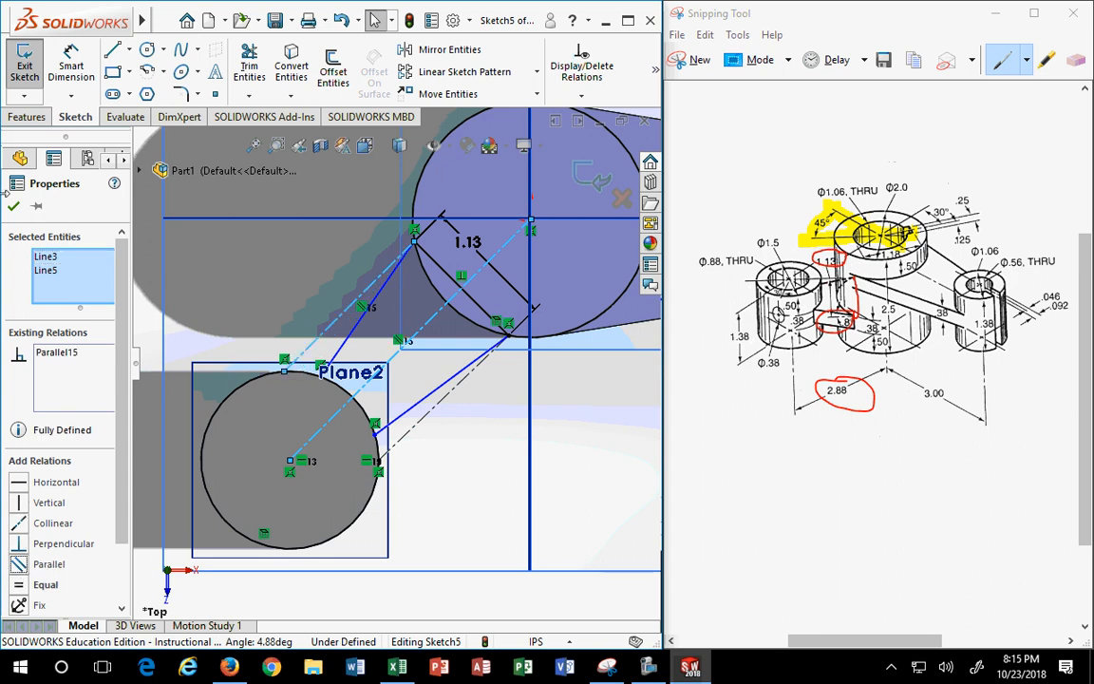
left_click(14, 208)
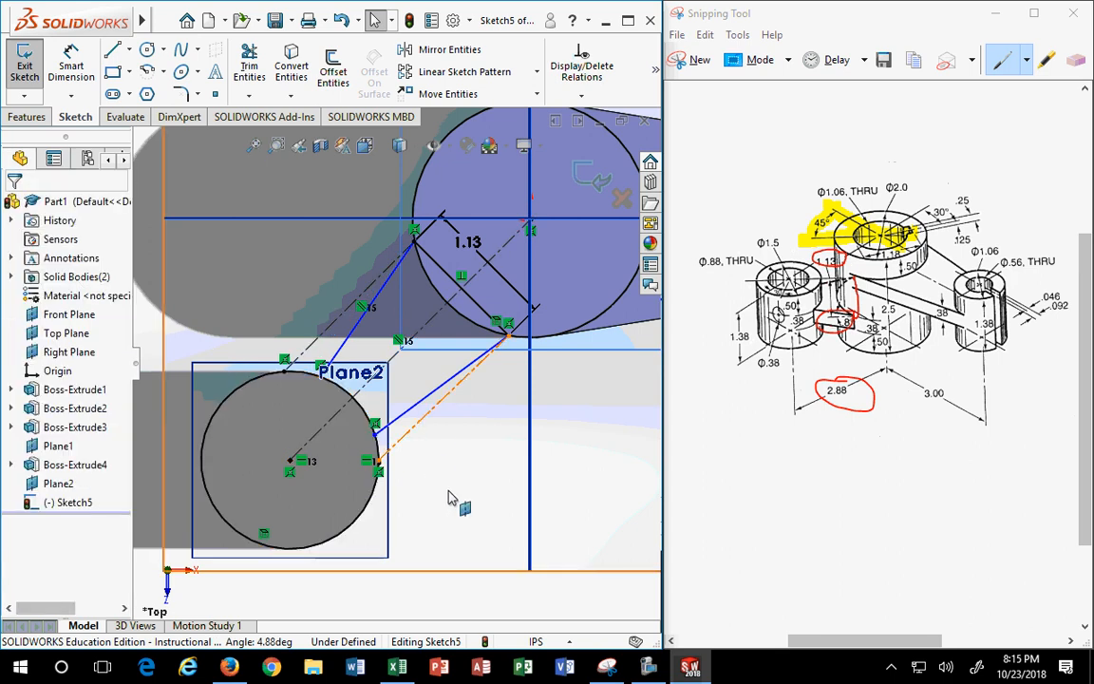
- Remove the right point's Horizontal relation, move it down, and make the lower-right line parallel to the centre line
left_click(377, 463)
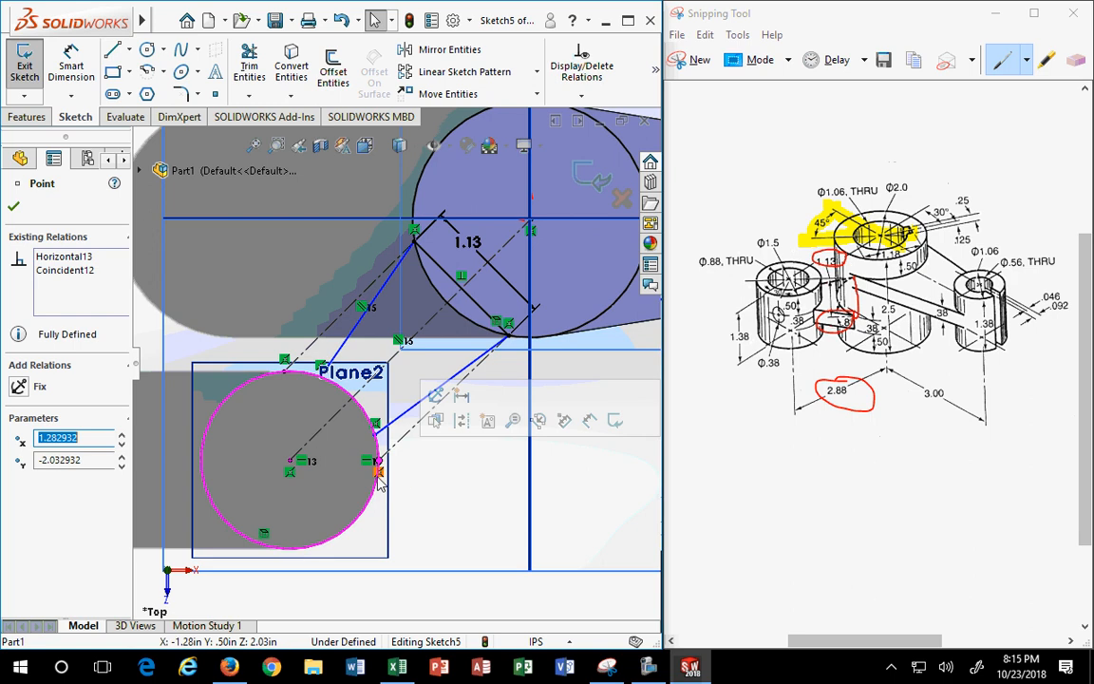
left_click(370, 463)
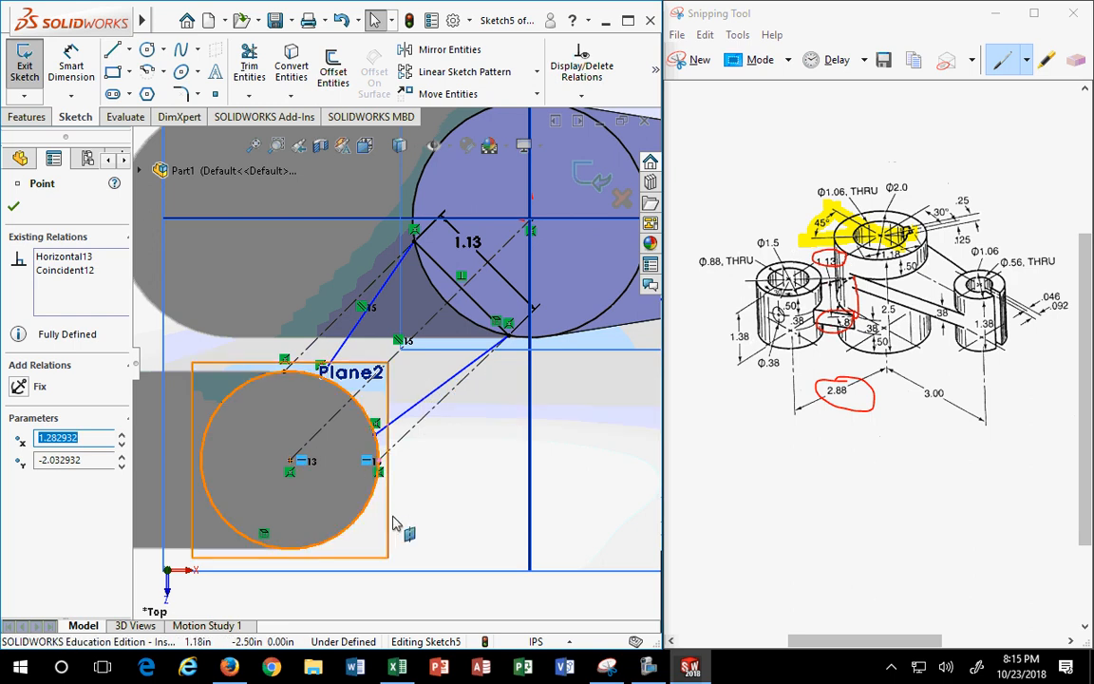
key("Delete")
mouse_move(378, 471)
left_mouse_down()
mouse_move(387, 501)
mouse_move(390, 480)
left_mouse_up()
left_click(445, 488)
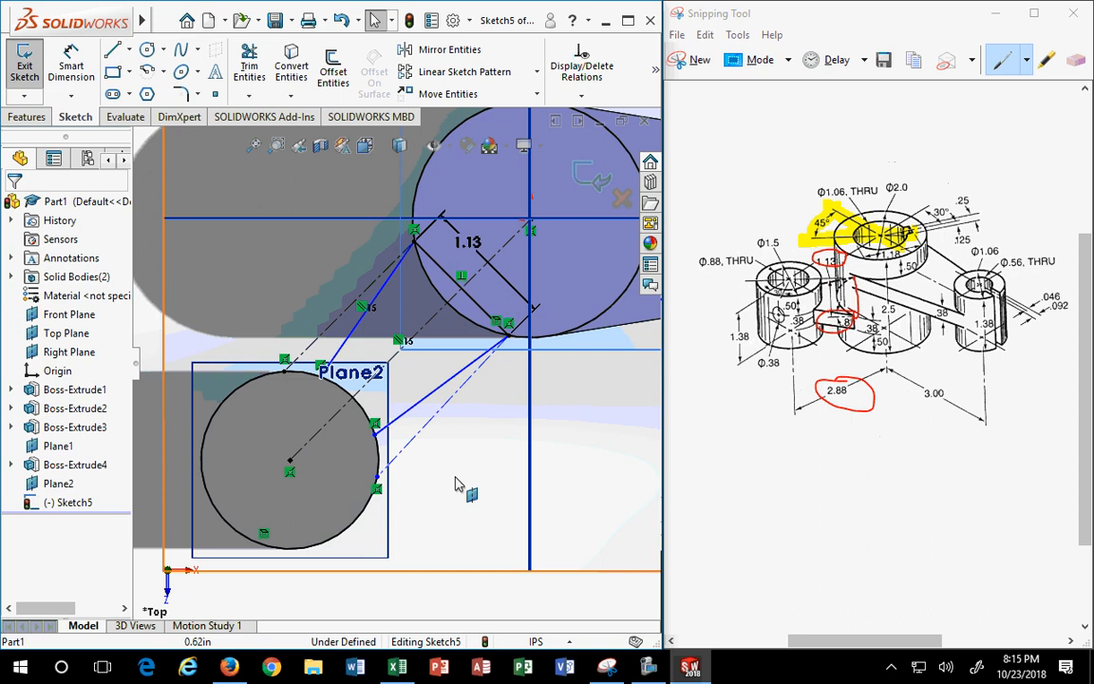
left_click(436, 408)
left_click(493, 260, "ctrl")
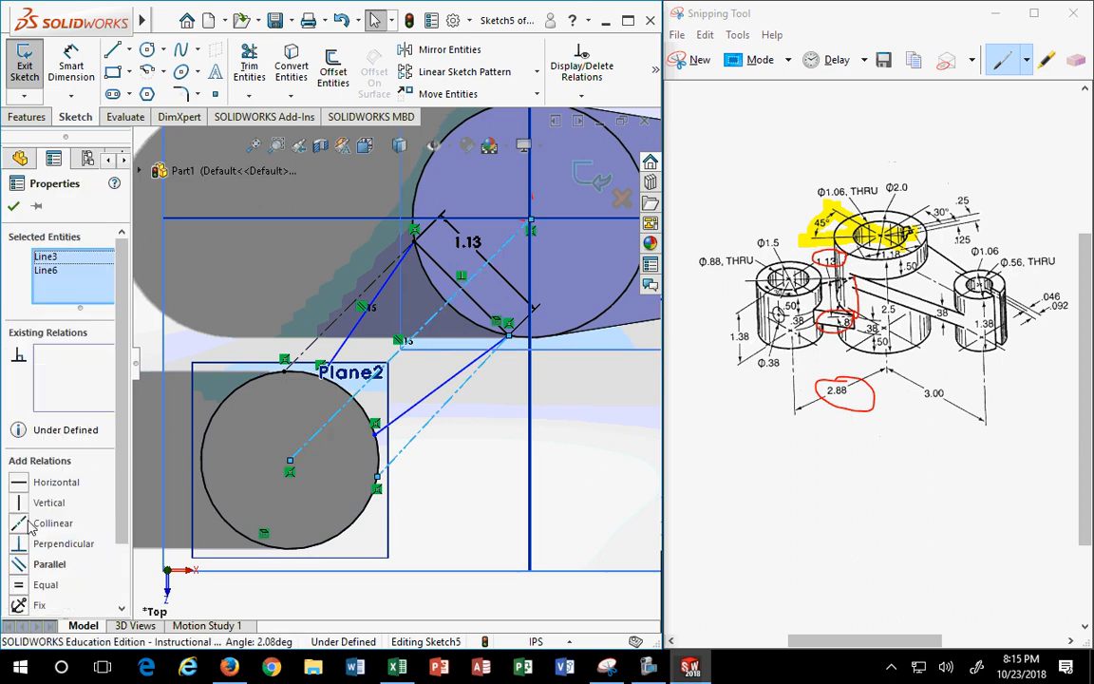
left_click(34, 567)
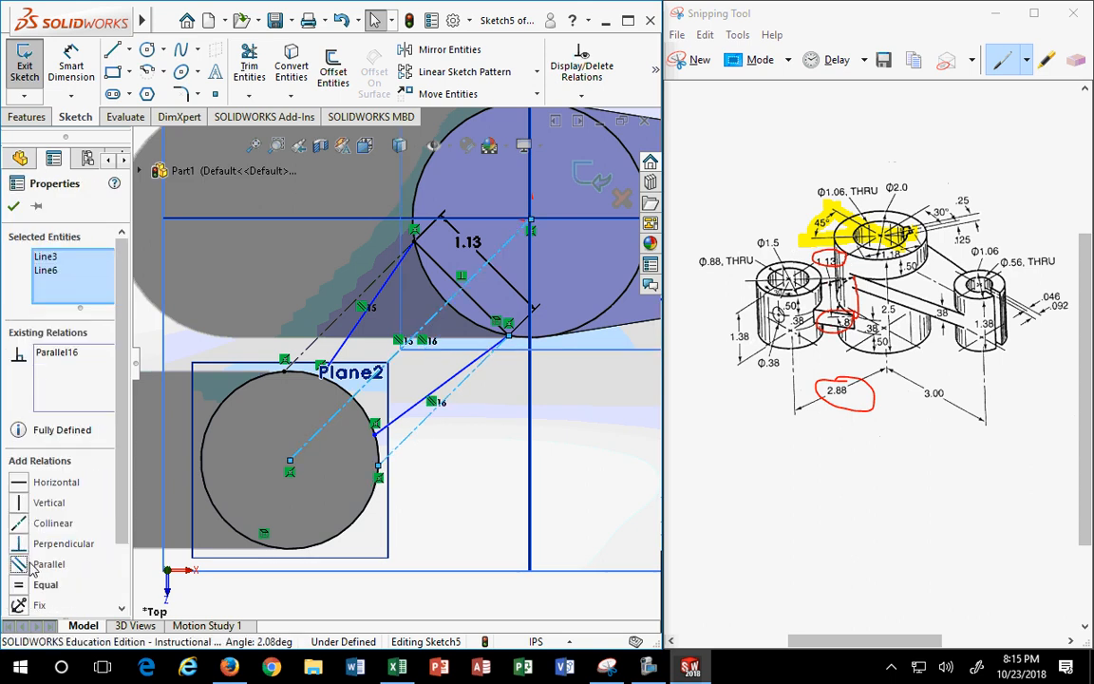
left_click(13, 205)
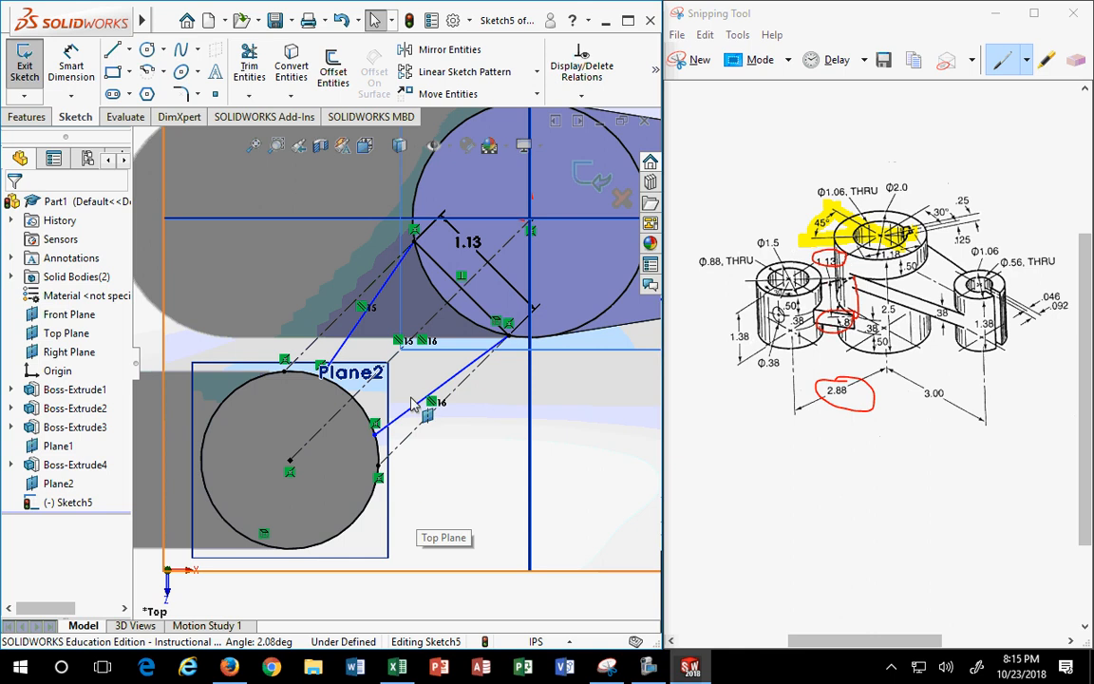
- Dimension the upper arm line at 8° to its construction line
left_click(70, 72)
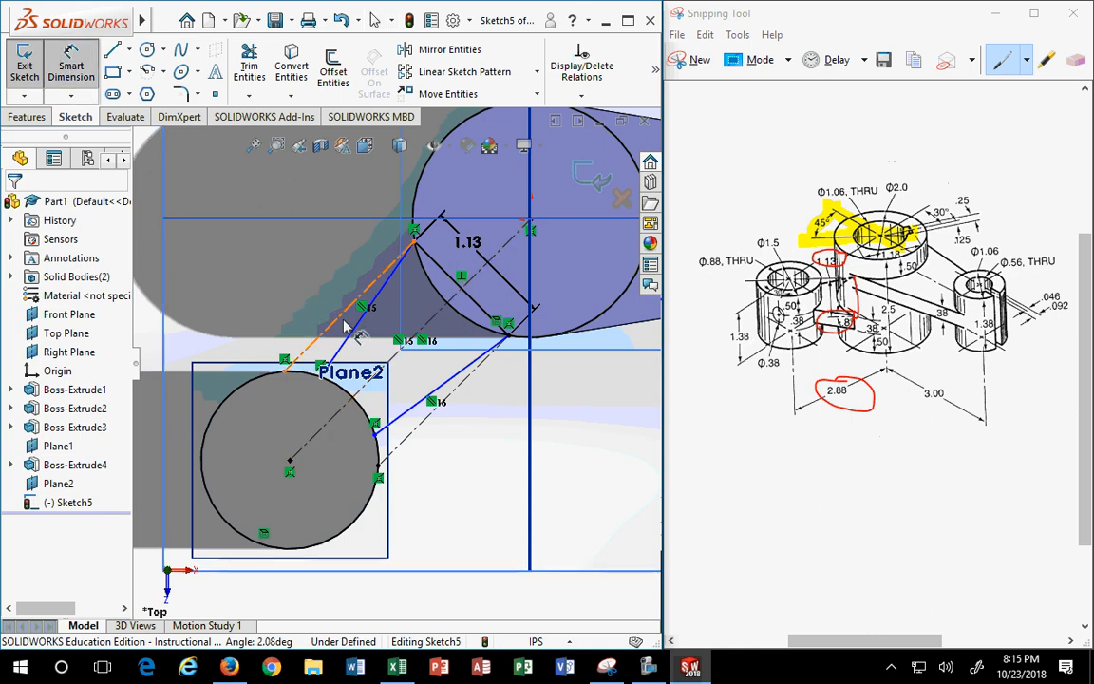
left_click(342, 326)
left_click(334, 313)
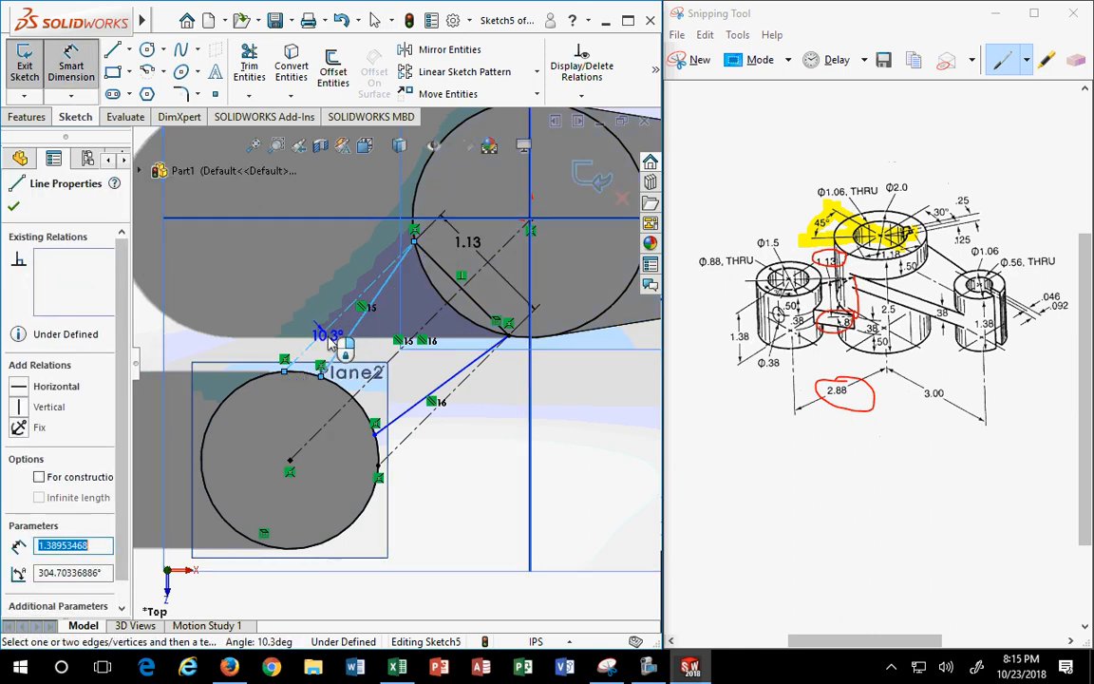
scroll(349, 341, "up", 3)
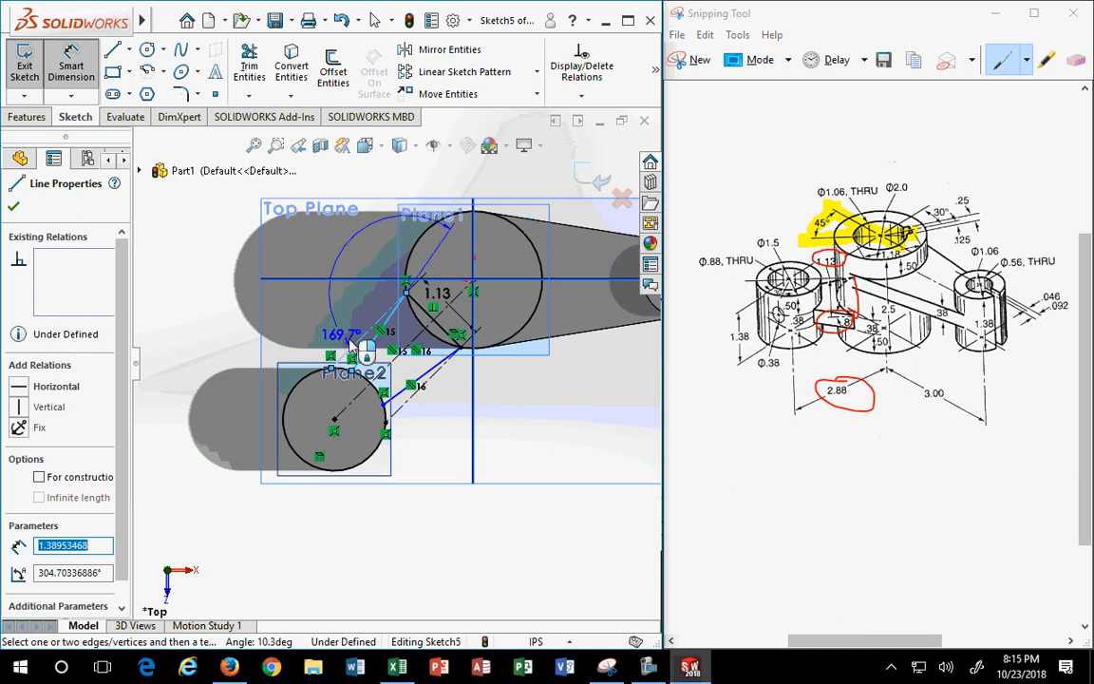
scroll(355, 342, "down", 5)
scroll(354, 343, "down", 1)
left_click(342, 340)
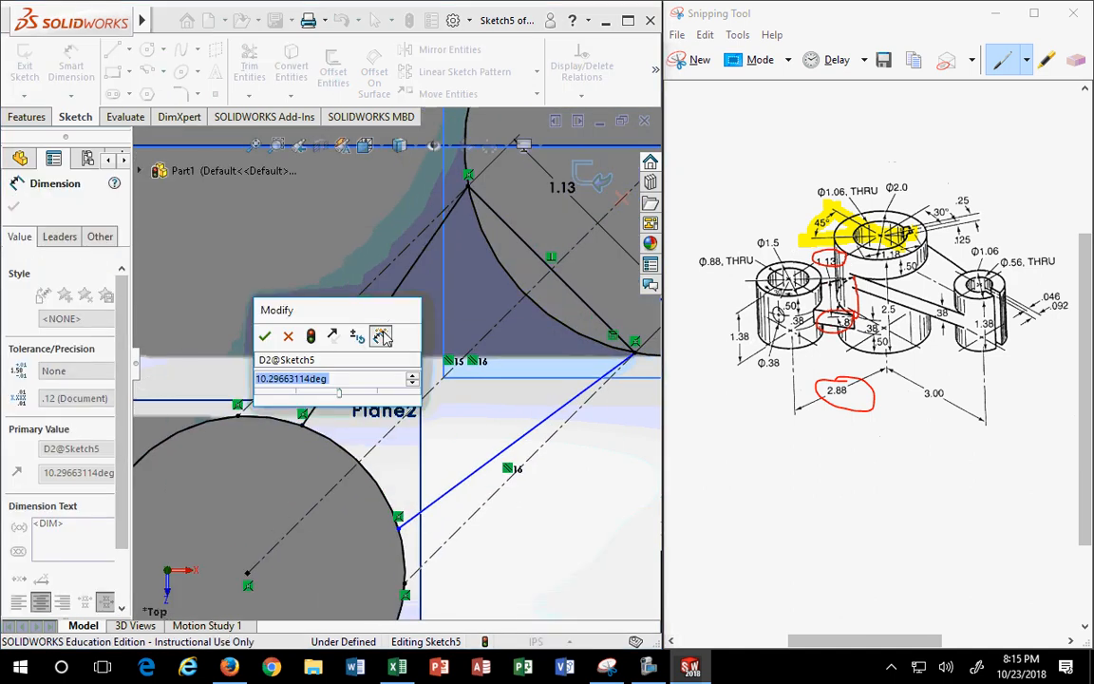
type("8")
key("Return")
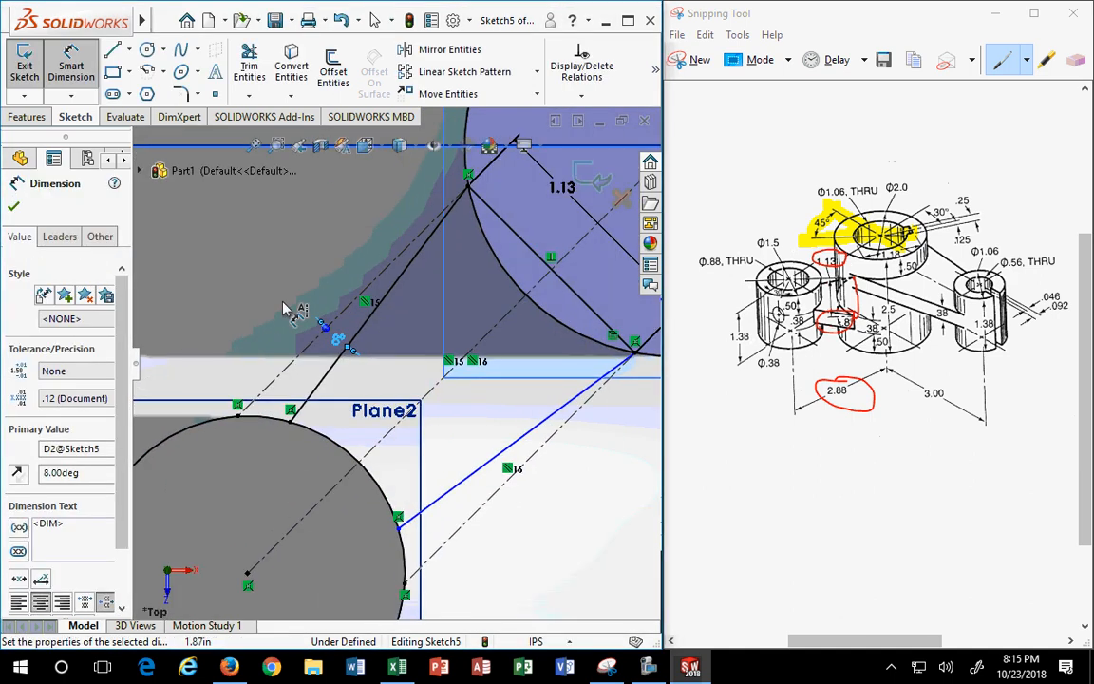
- Add a second angle between the arm line and the centre-to-centre line, triggering the driven-dimension prompt
left_click(370, 321)
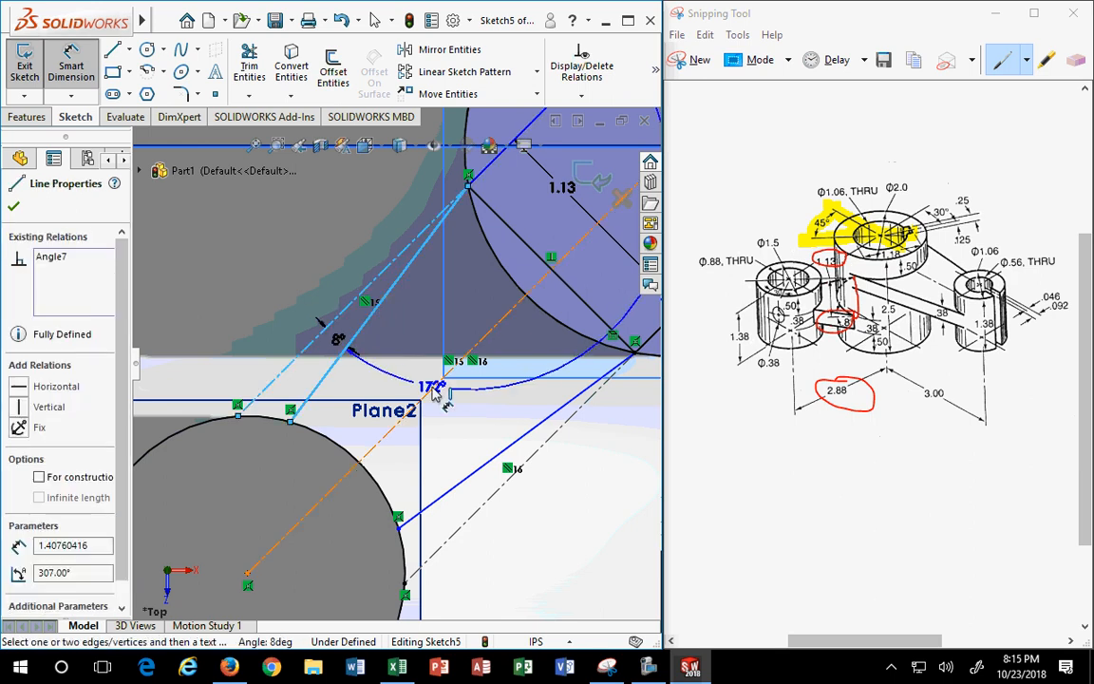
left_click(433, 387)
left_click(398, 383)
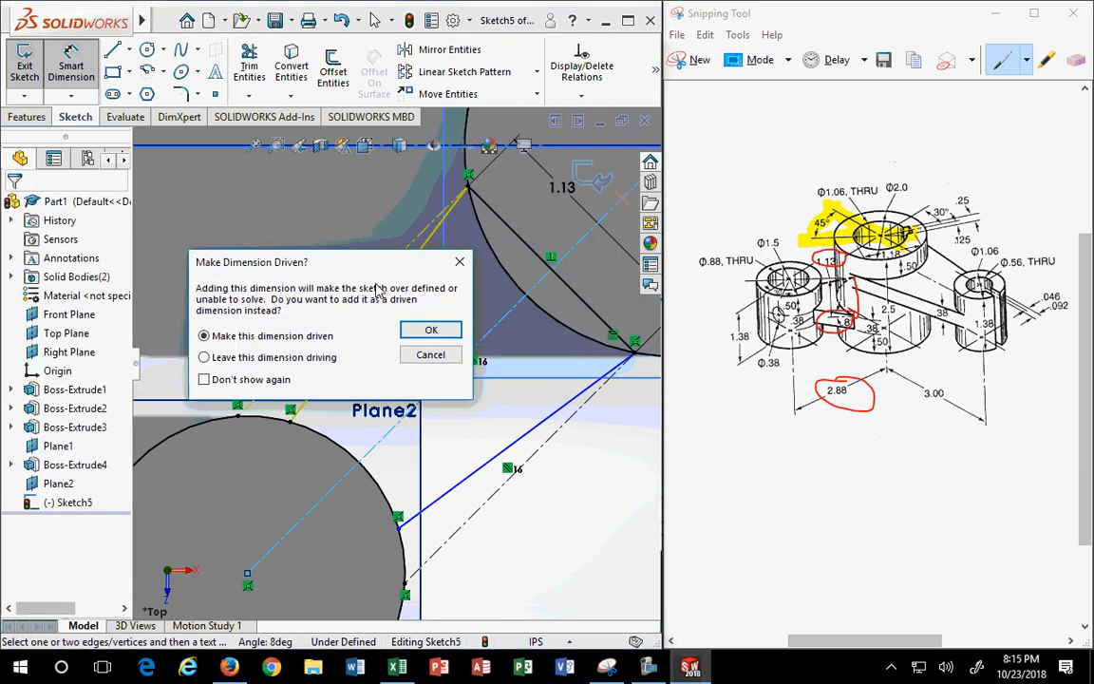
left_click_drag(370, 269, 374, 162)
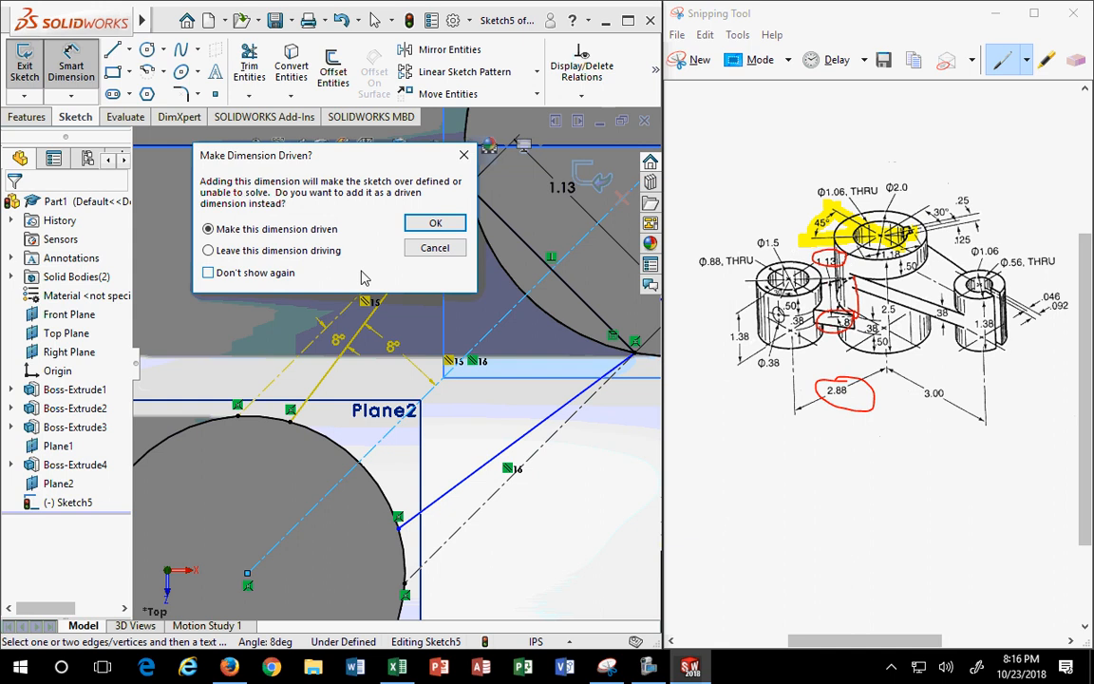
- Keep the extra angle as driven, dimension the lower arm at 8°, and move the upper label up-left
left_click(435, 223)
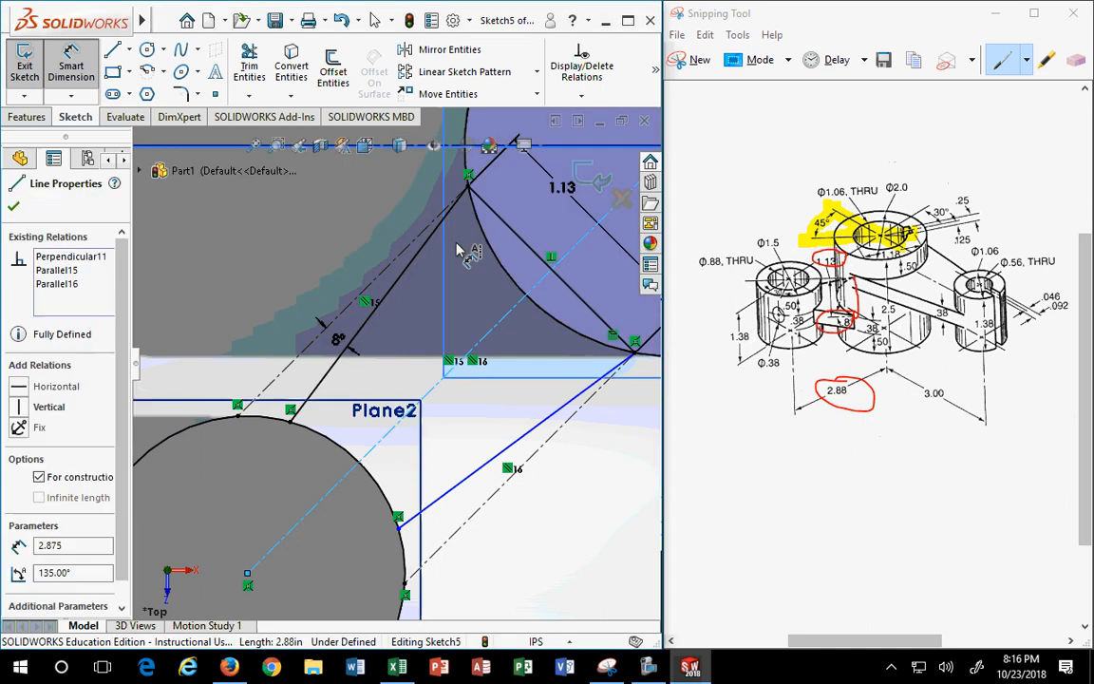
left_click(439, 494)
left_click(430, 559)
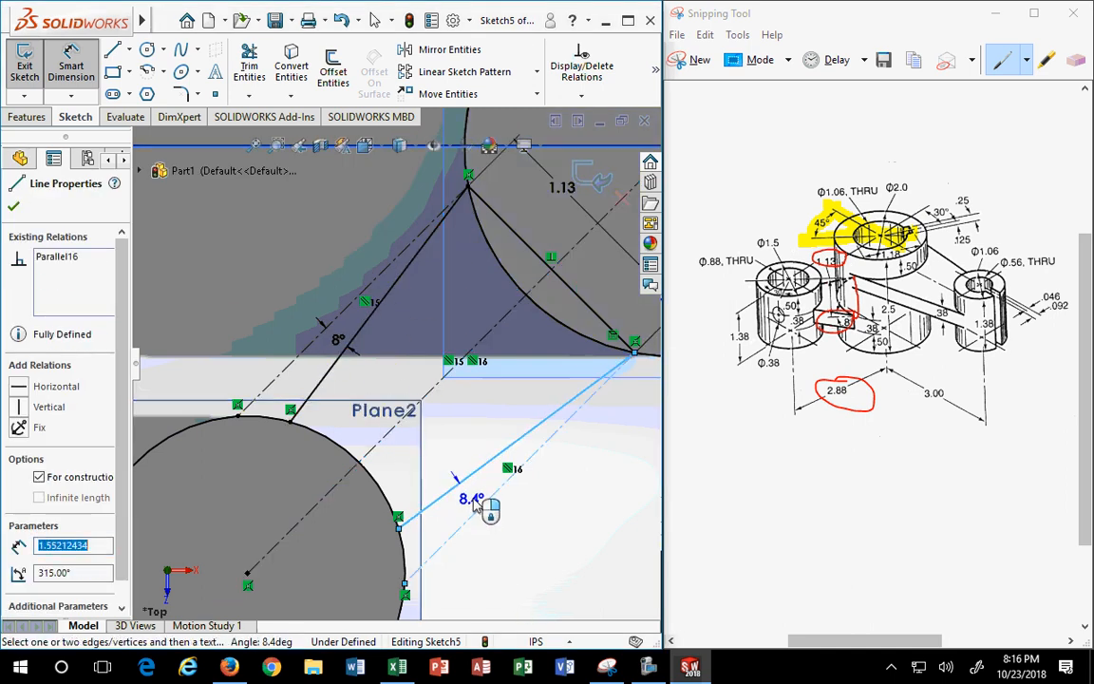
left_click(477, 502)
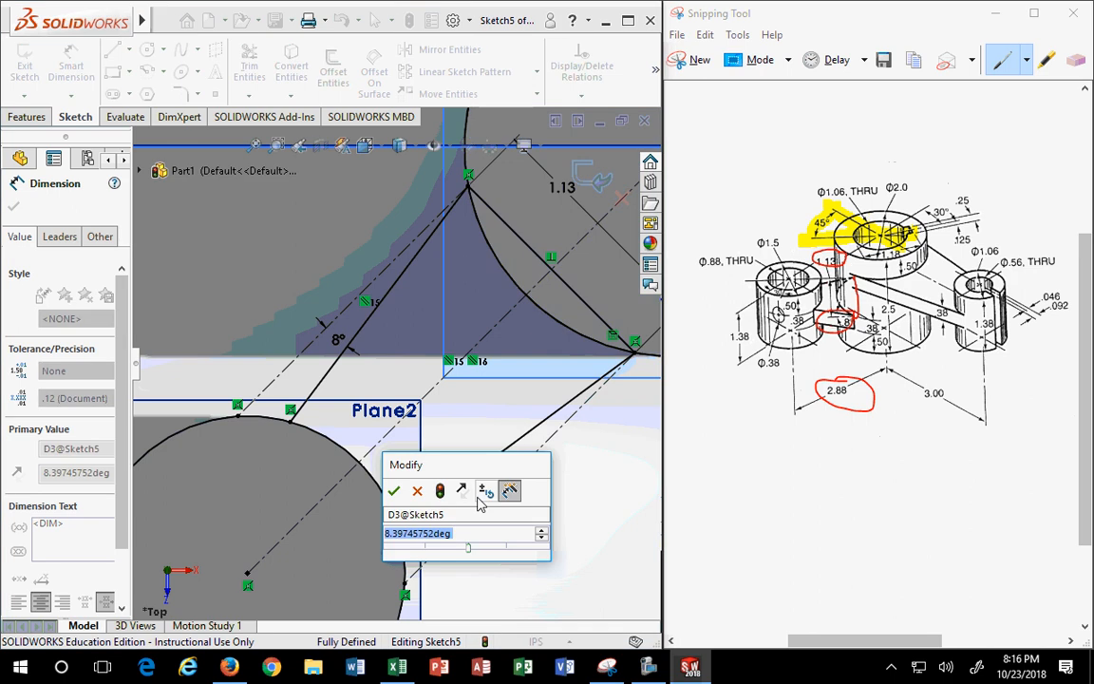
type("8")
key("Return")
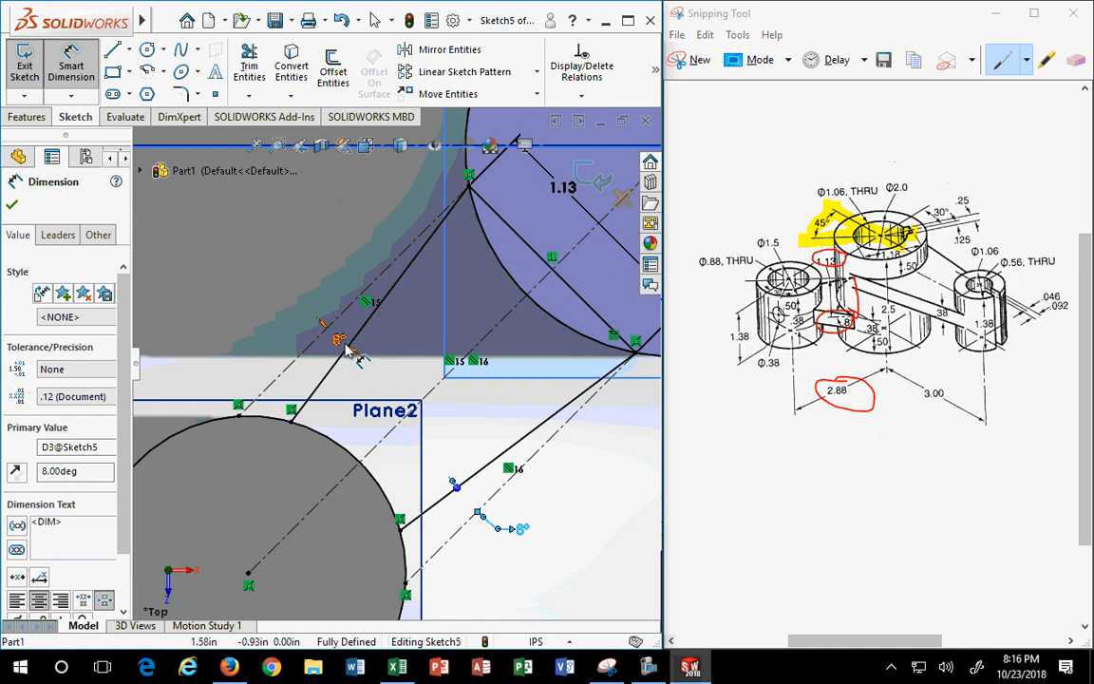
mouse_move(344, 342)
left_mouse_down()
mouse_move(330, 267)
mouse_move(315, 282)
left_mouse_up()
scroll(421, 520, "down", 2)
scroll(420, 520, "up", 6)
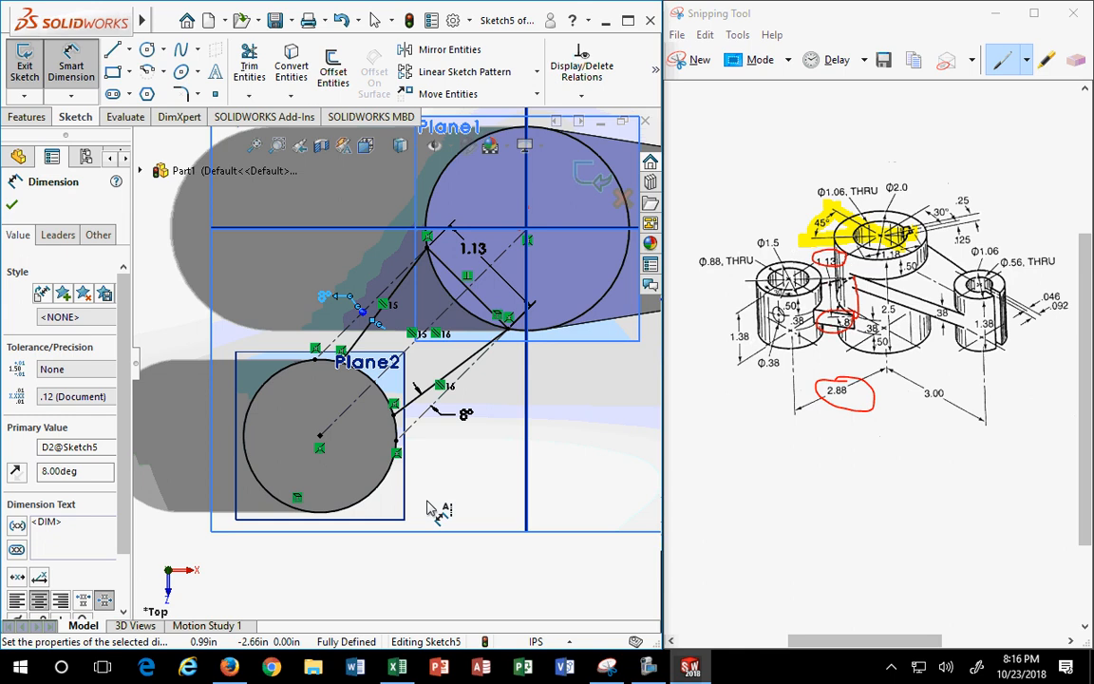
- Delete the left 8° dimension and redimension the left rib line to the centerline at 8°
key("Escape")
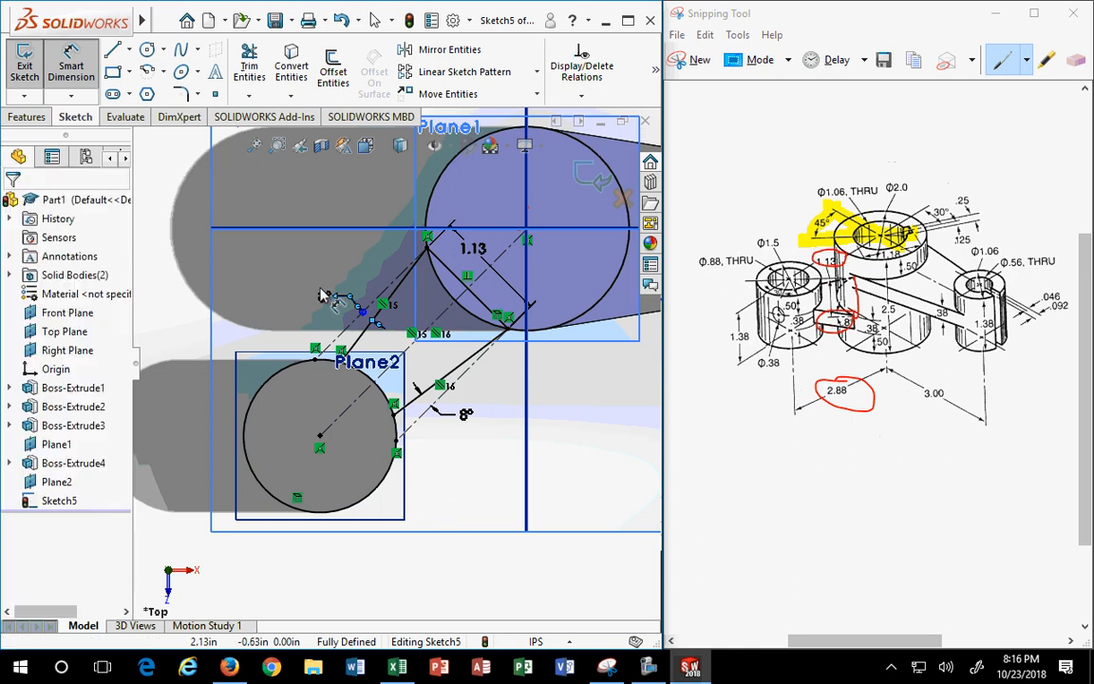
left_click(331, 297)
key("Escape")
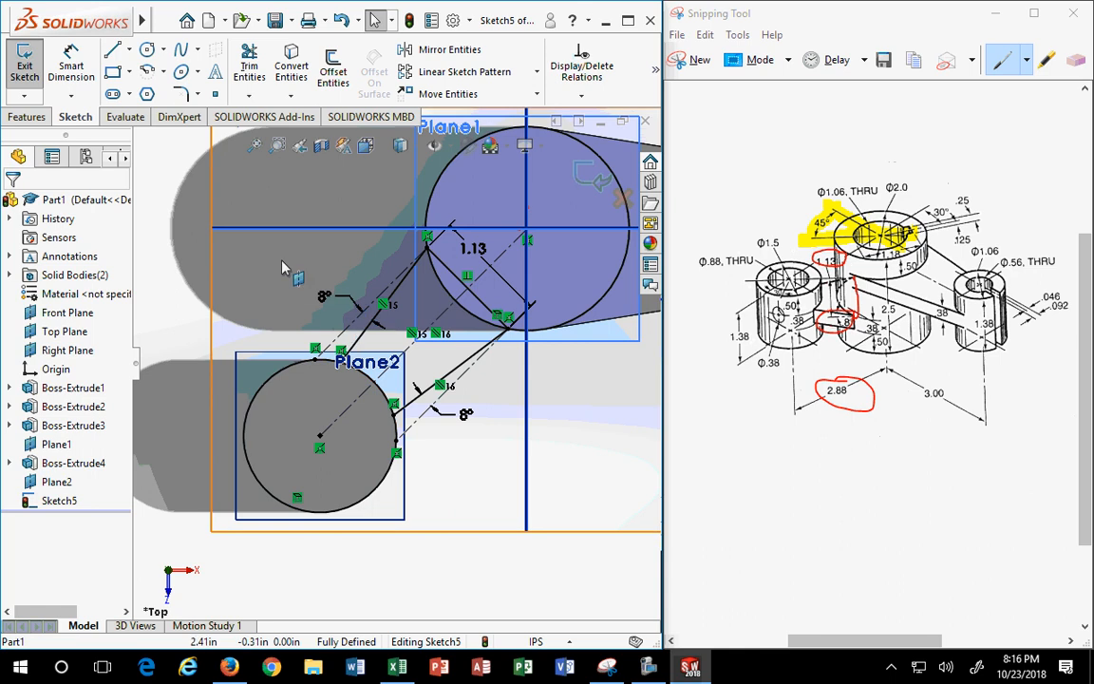
left_click_drag(276, 255, 423, 363)
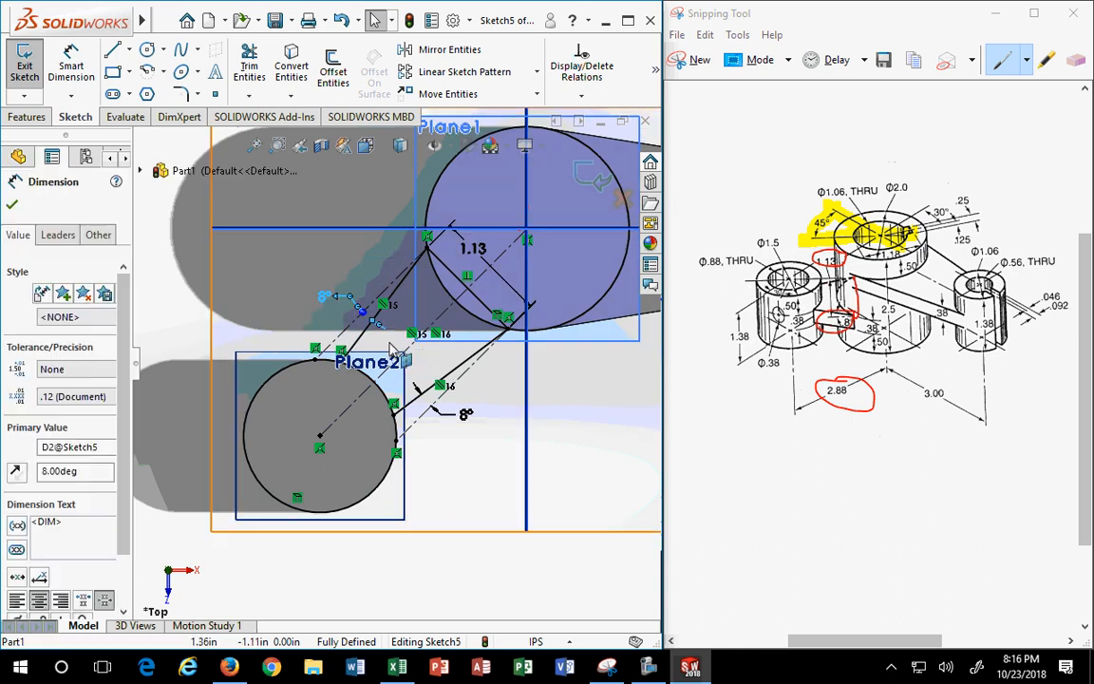
key("Delete")
left_click(71, 66)
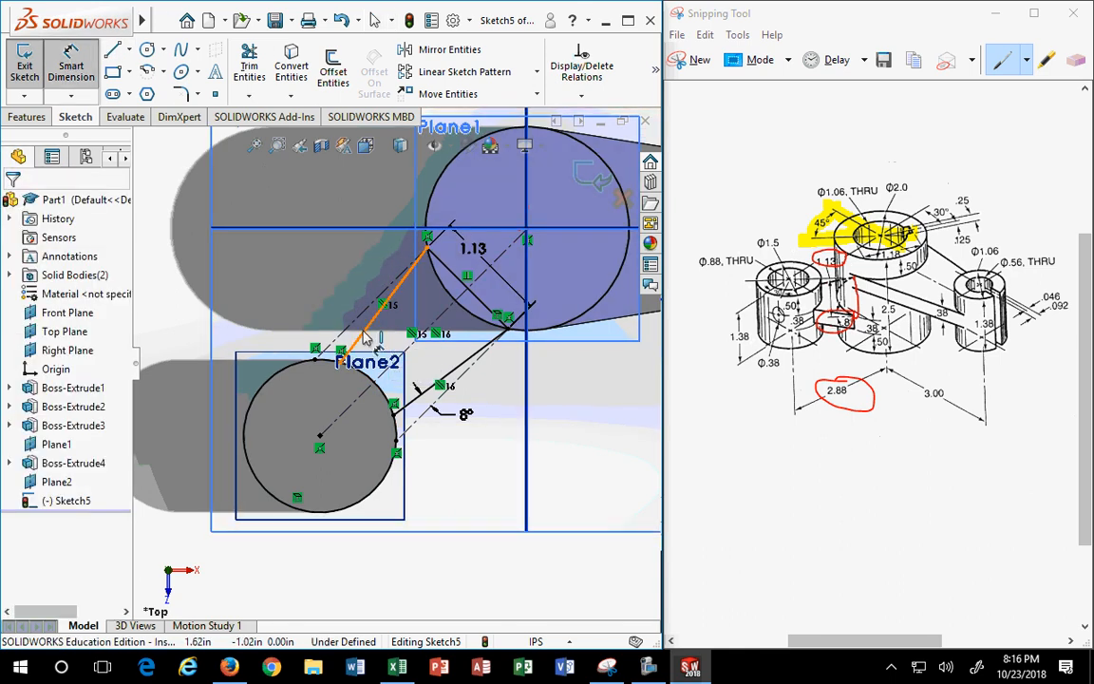
left_click(367, 329)
left_click(410, 347)
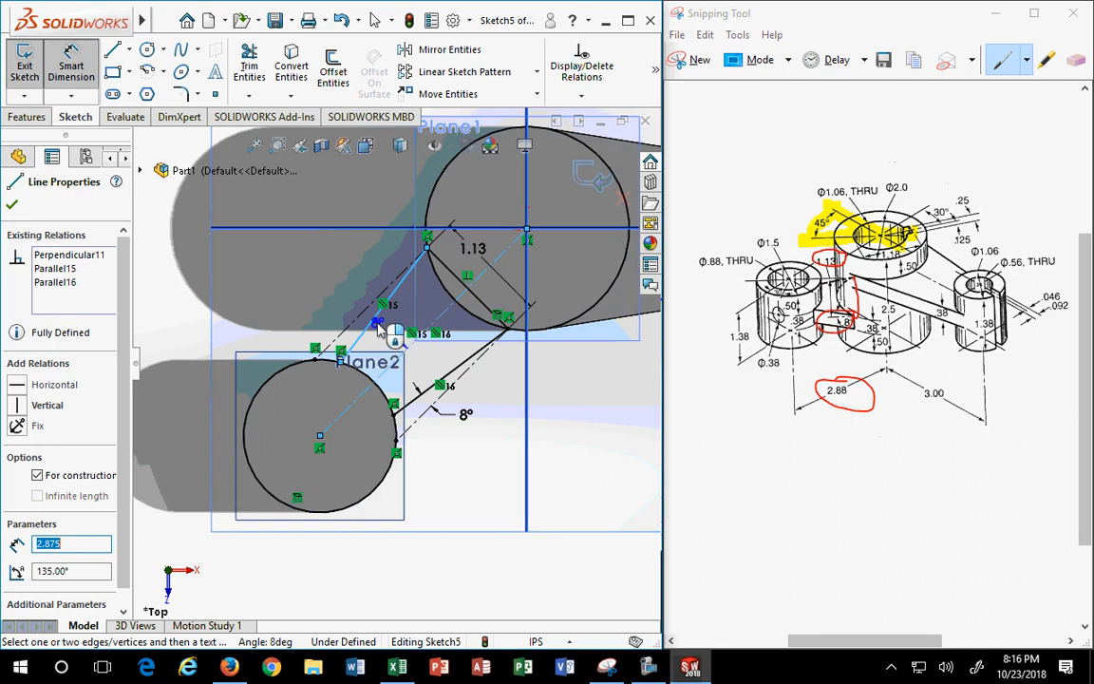
left_click(392, 335)
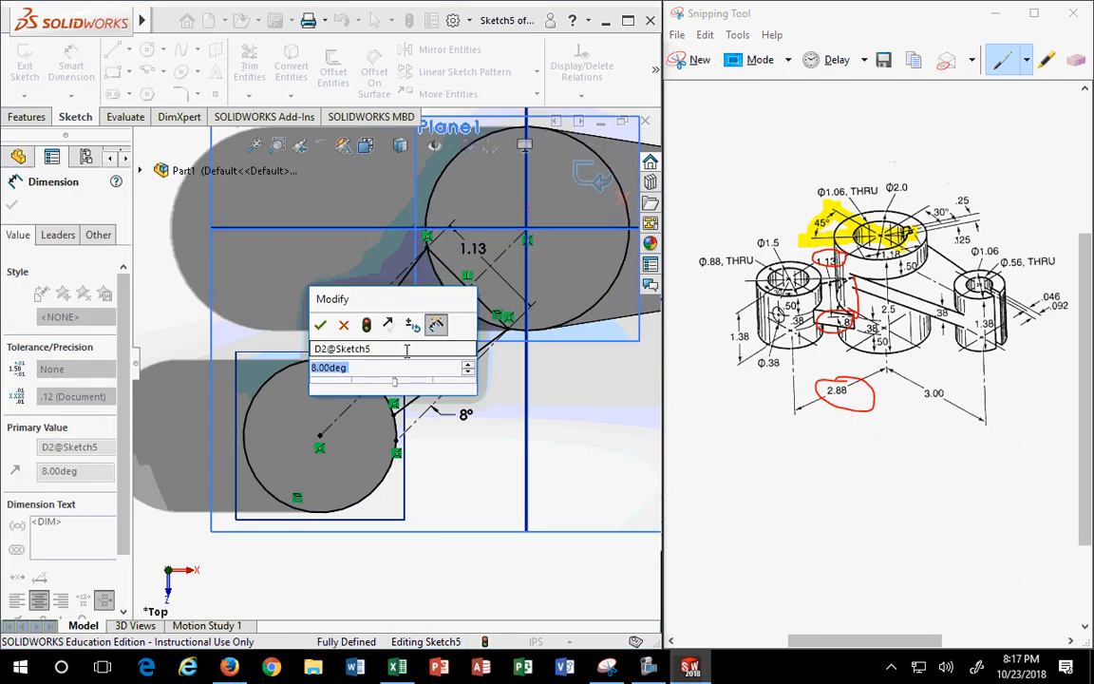
key("Return")
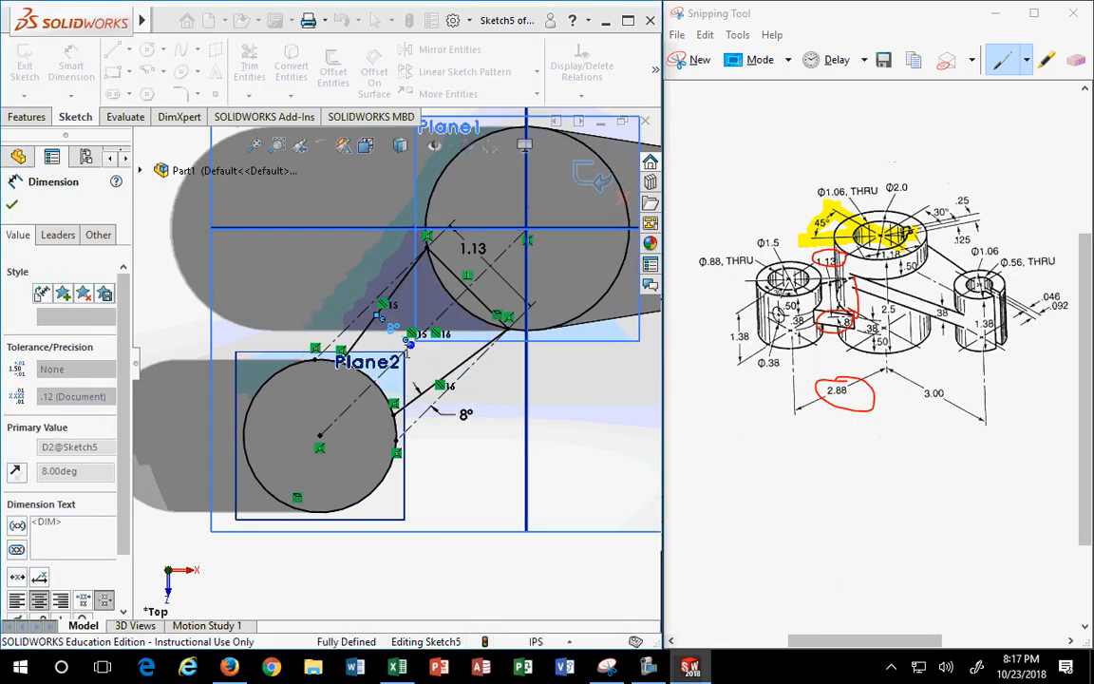
key("Escape")
- Replace that dimension with a new 8° angle on the left rib line, placed to its left
scroll(415, 390, "up", 2)
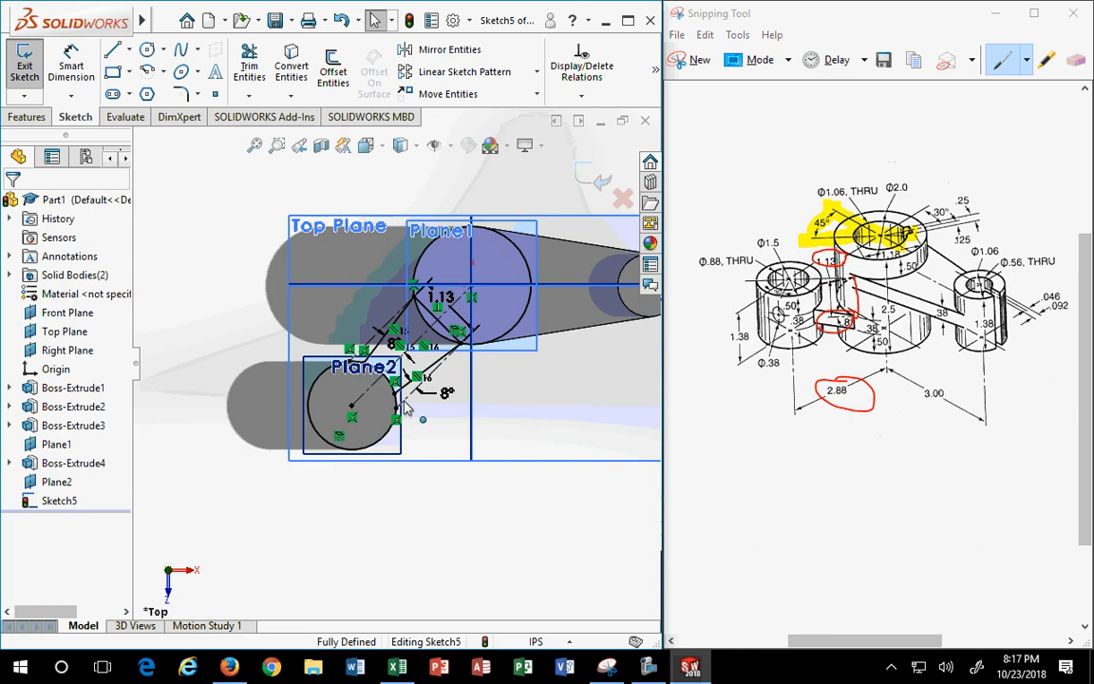
scroll(403, 367, "down", 5)
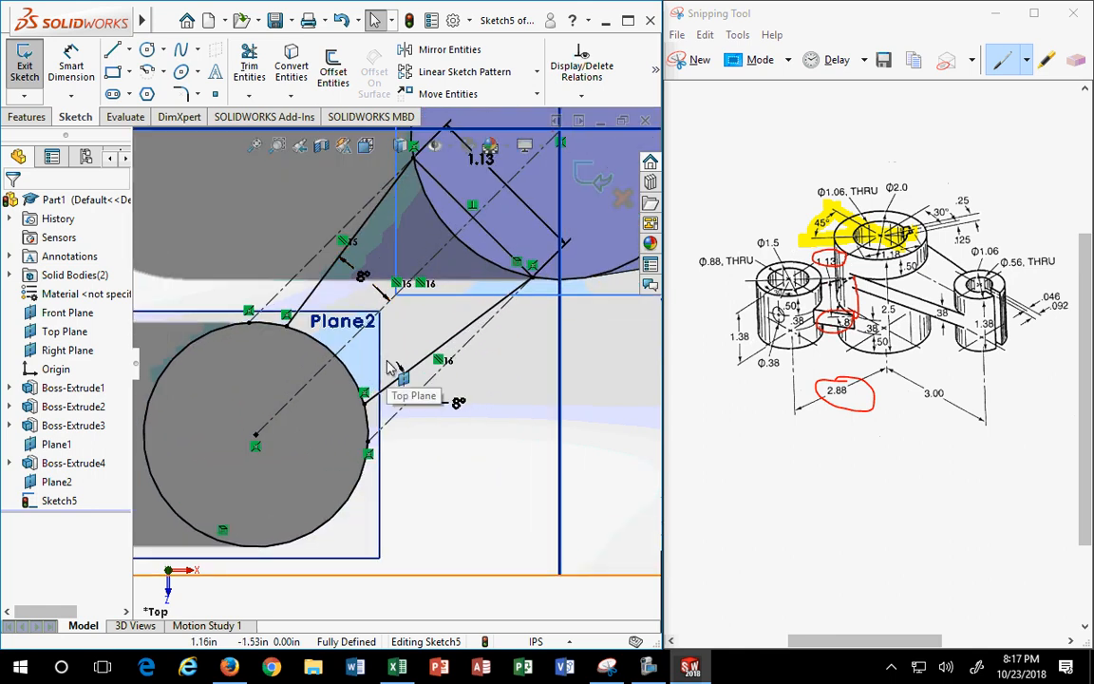
left_click(361, 275)
key("Delete")
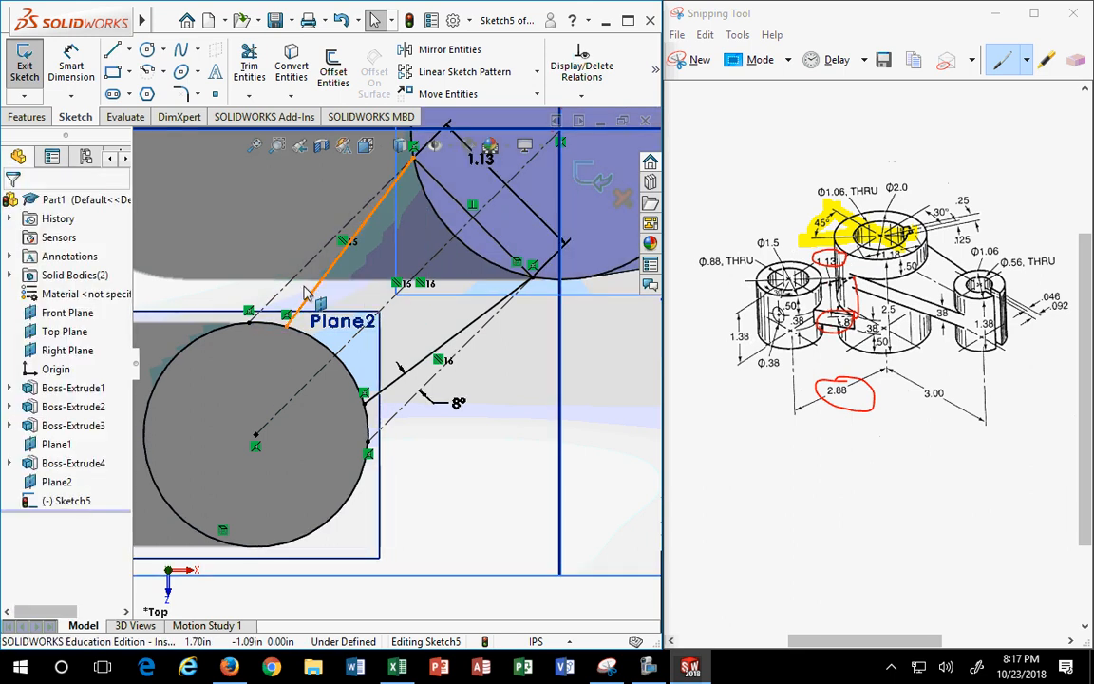
left_click(72, 67)
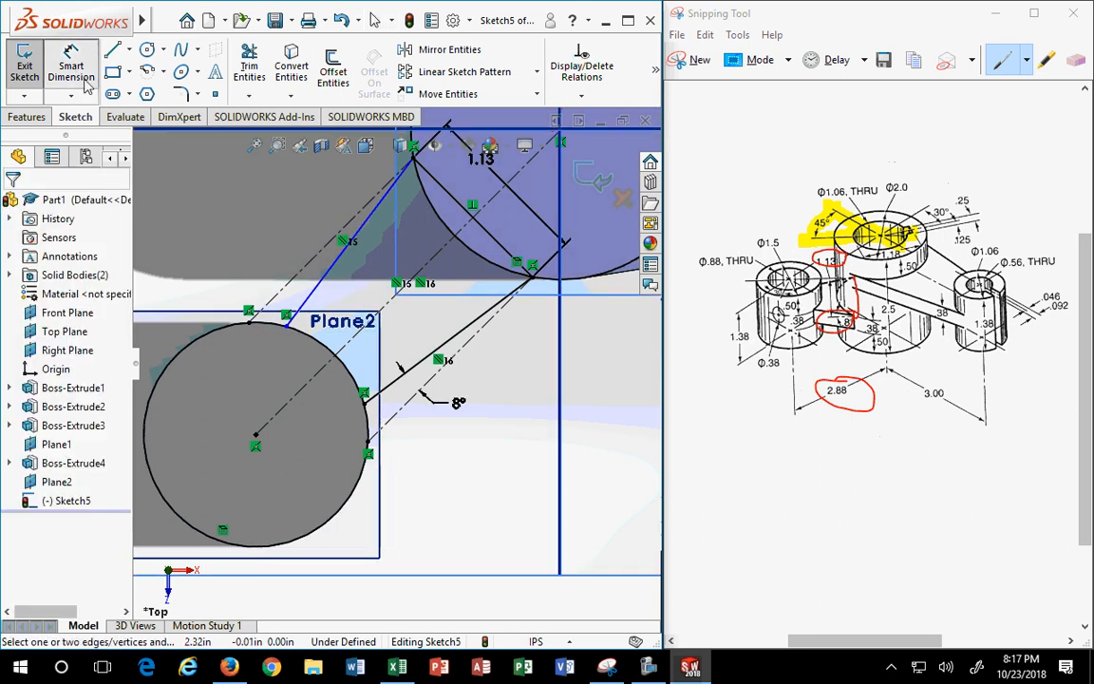
left_click(305, 290)
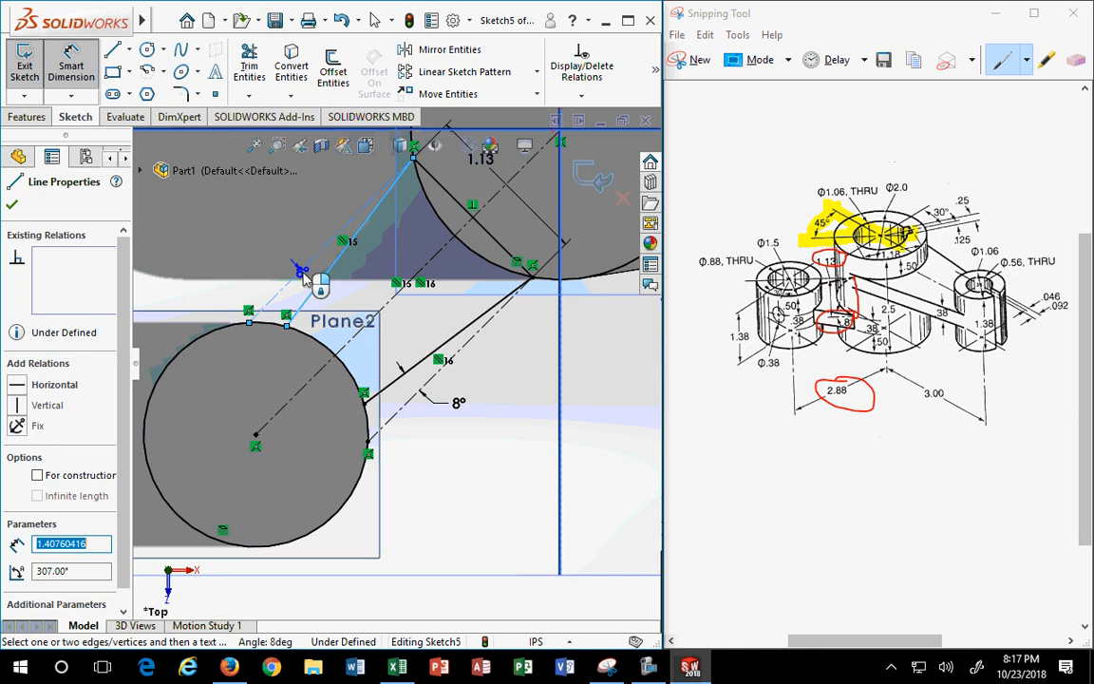
left_click(309, 285)
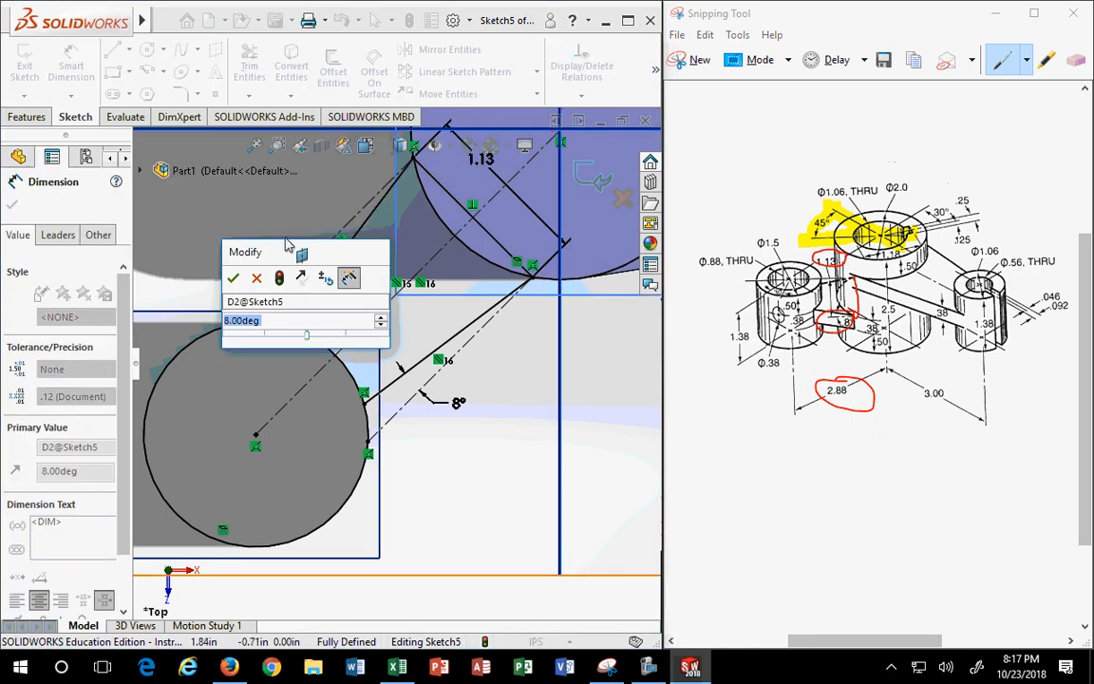
key("Return")
left_click_drag(306, 288, 287, 255)
key("Escape")
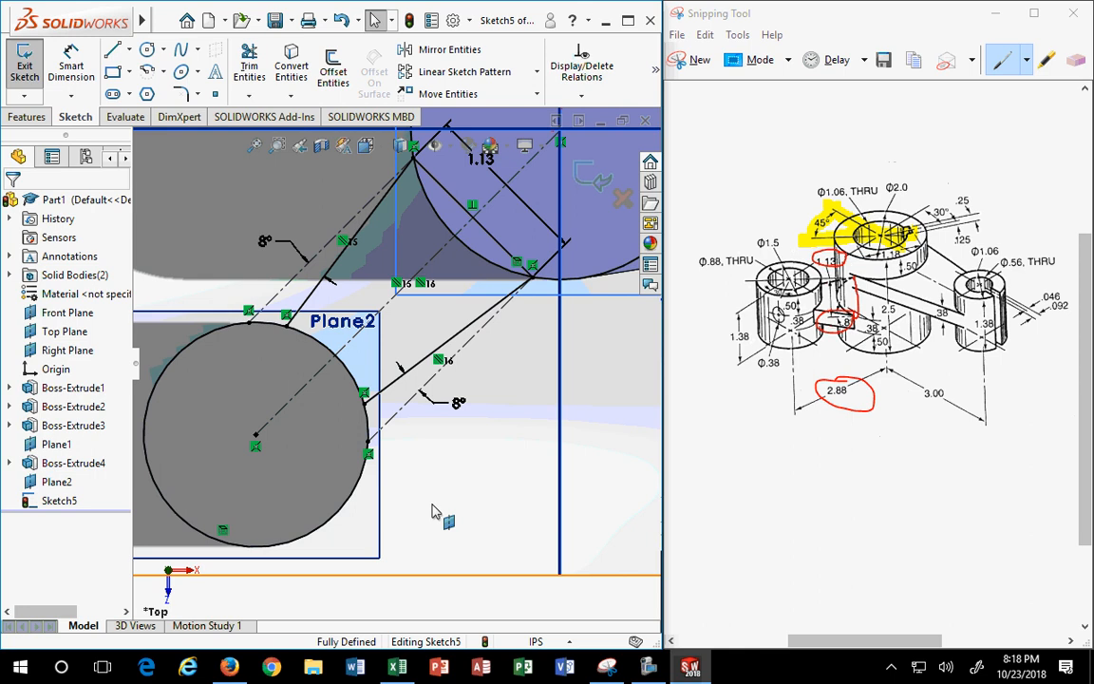
scroll(401, 505, "down", 4)
scroll(404, 503, "up", 3)
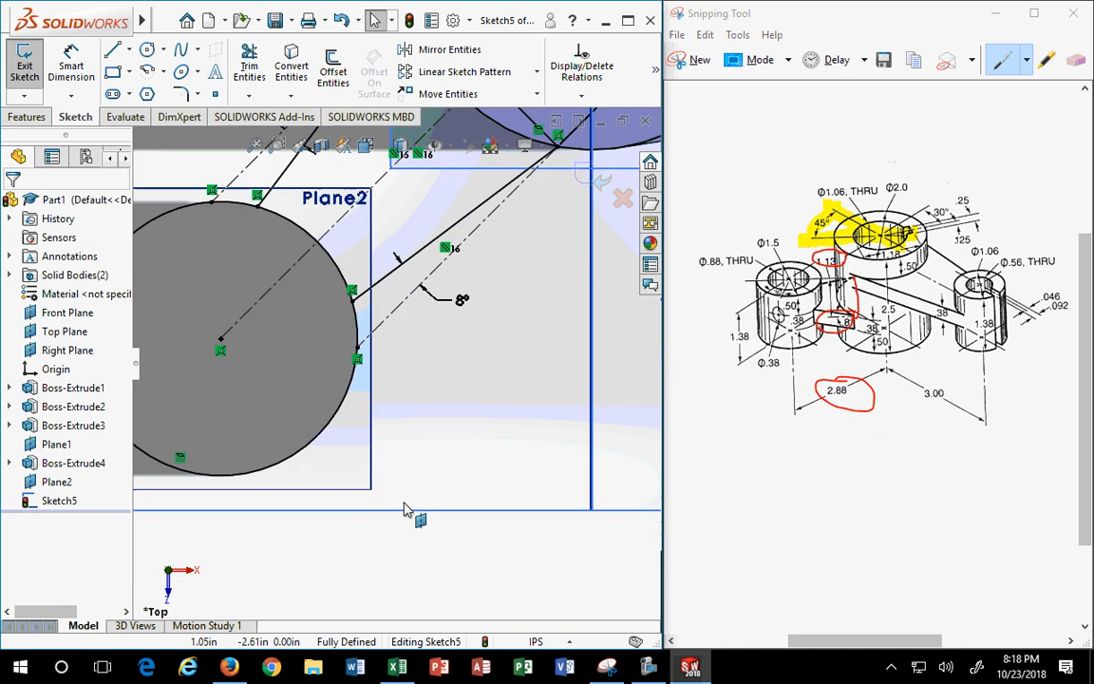
scroll(404, 510, "up", 5)
middle_click_drag(377, 447, 338, 418)
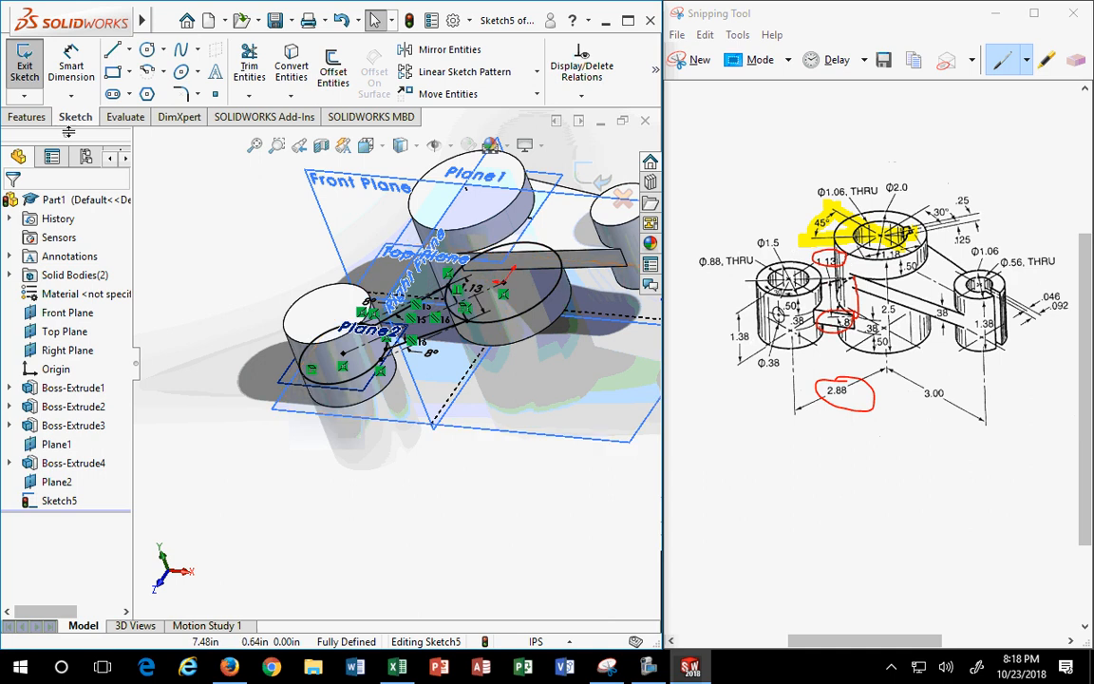
scroll(405, 349, "down", 2)
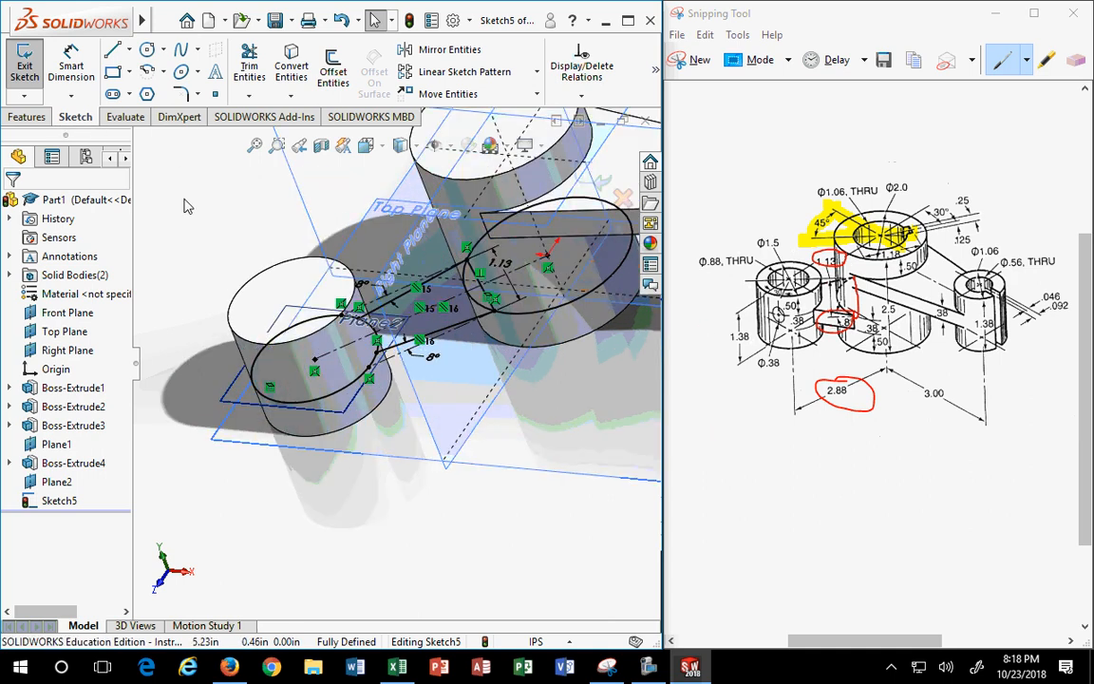
- Extrude the arm region 0.375 in, reversed direction, creating Boss-Extrude5
left_click(29, 116)
left_click(38, 69)
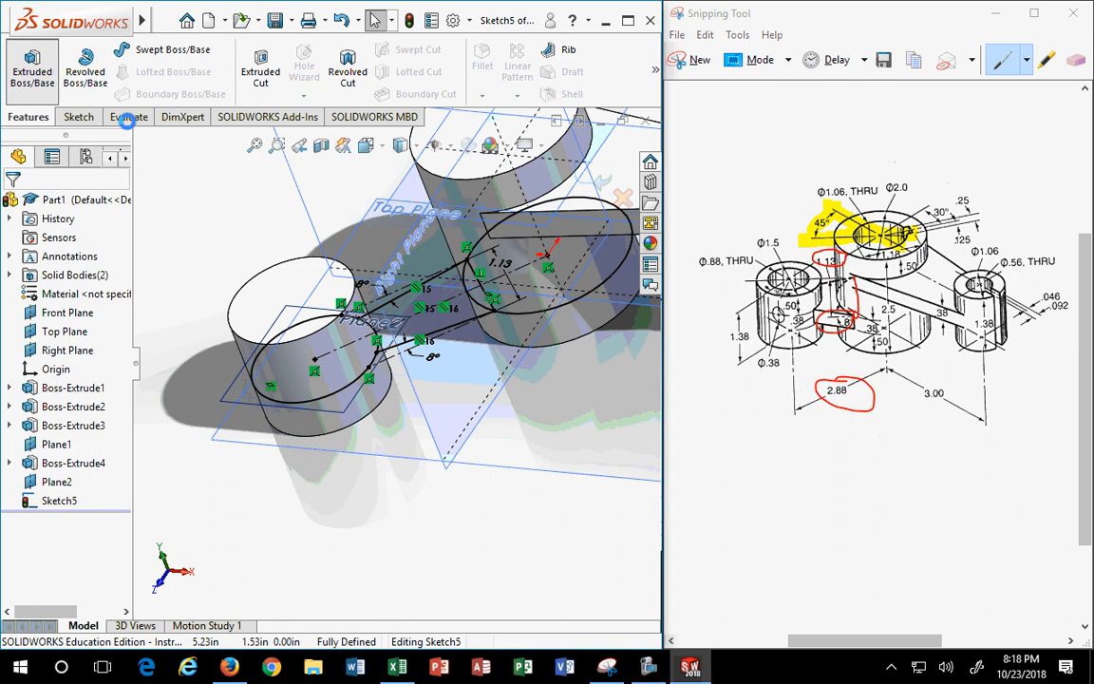
left_click(456, 330)
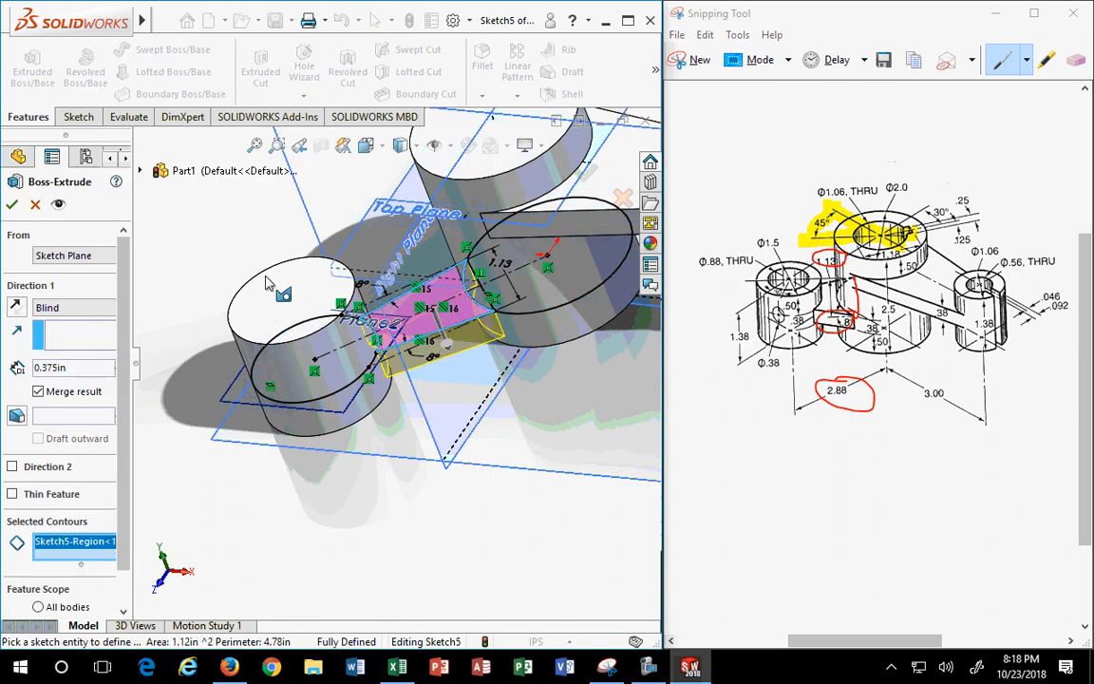
left_click(16, 309)
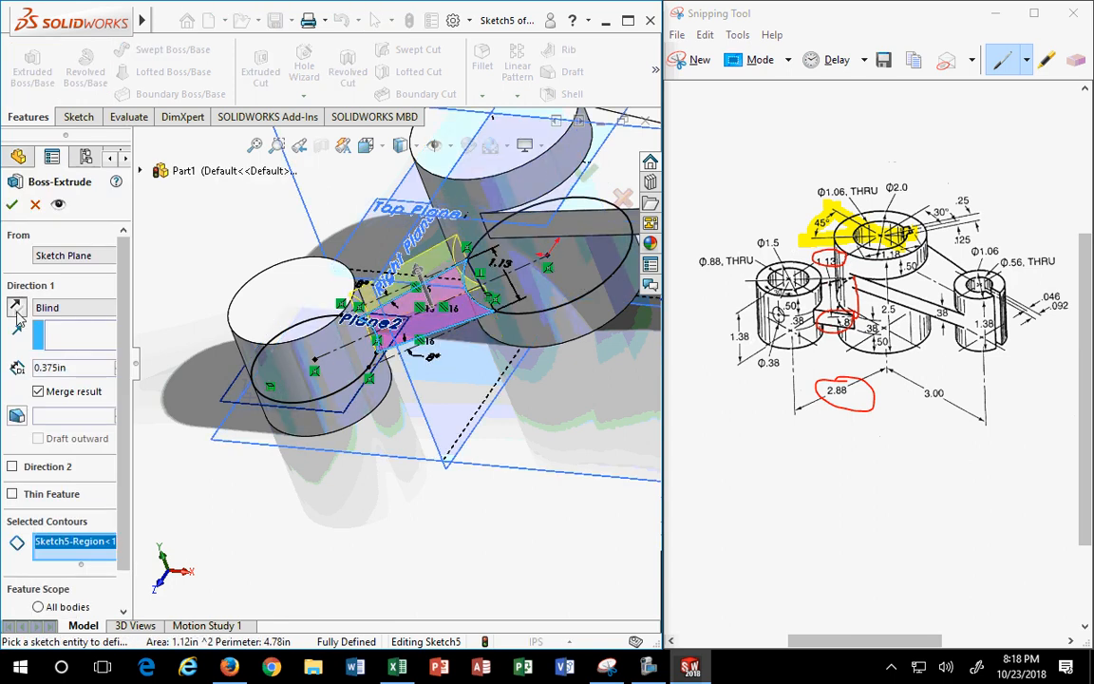
left_click(13, 207)
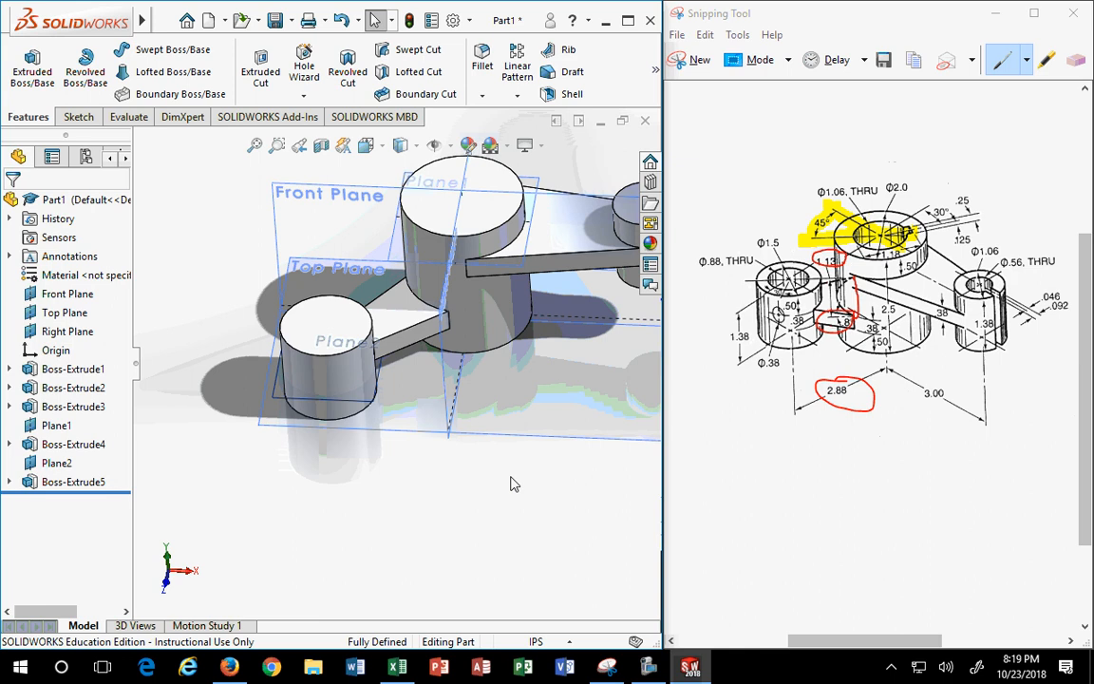
scroll(561, 332, "up", 2)
middle_click_drag(482, 353, 452, 376)
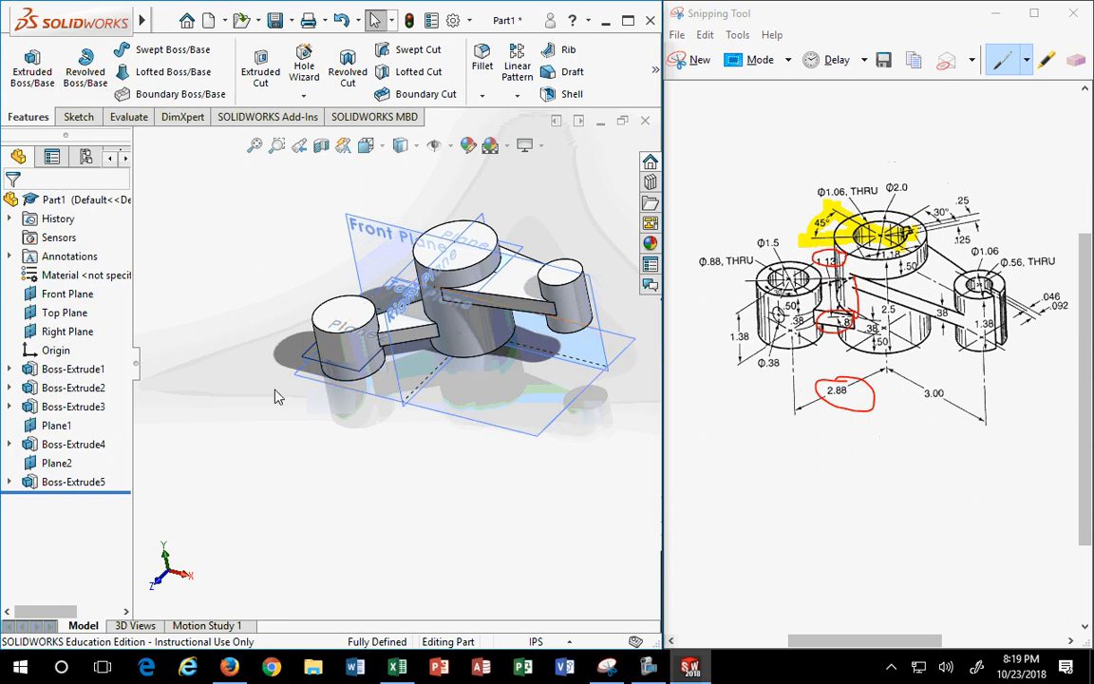
scroll(527, 318, "down", 3)
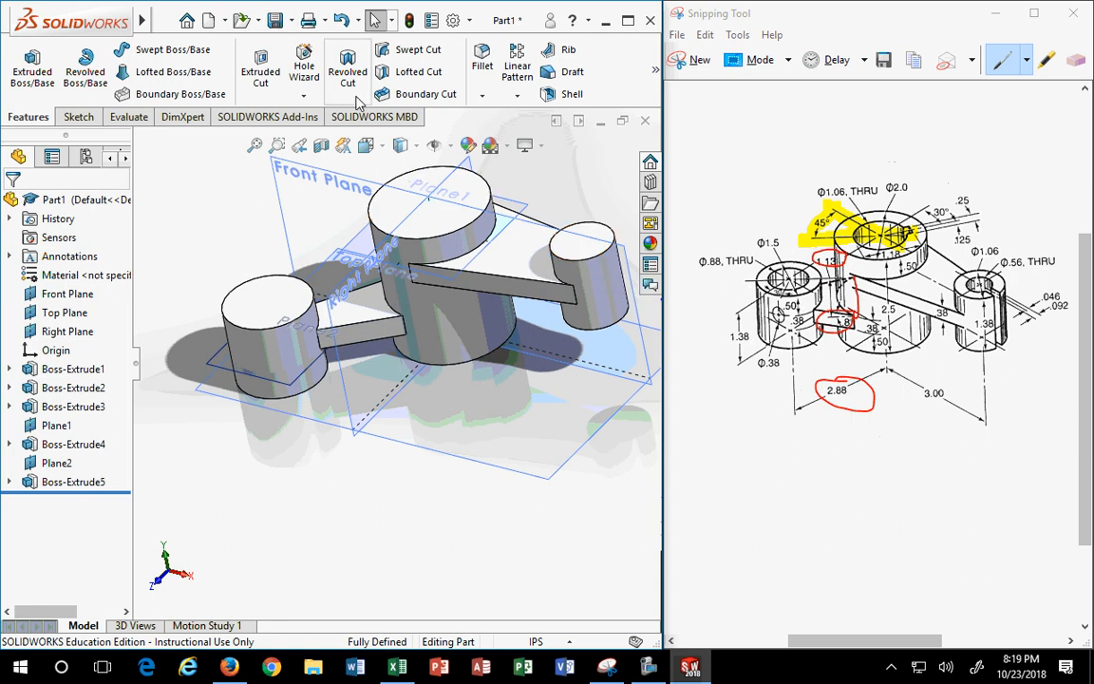
- Specify a 7/8 ANSI Inch Through All drilled hole on the left cylinder's top face
left_click(275, 306)
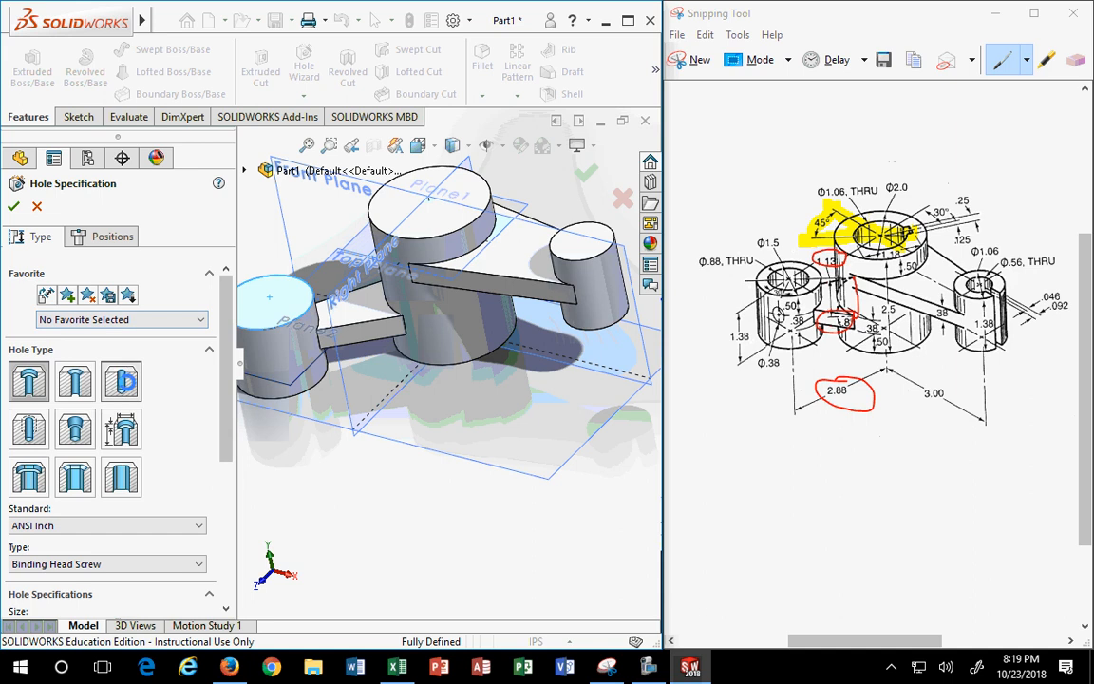
left_click(126, 382)
left_click_drag(225, 361, 229, 444)
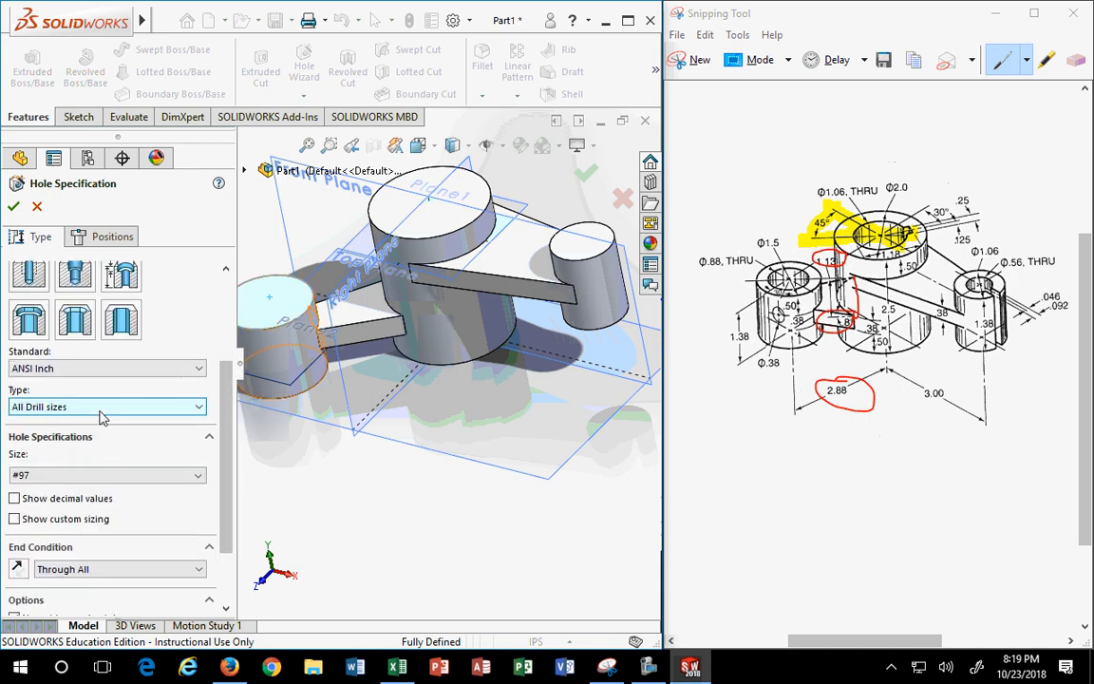
left_click(108, 475)
left_click(228, 474)
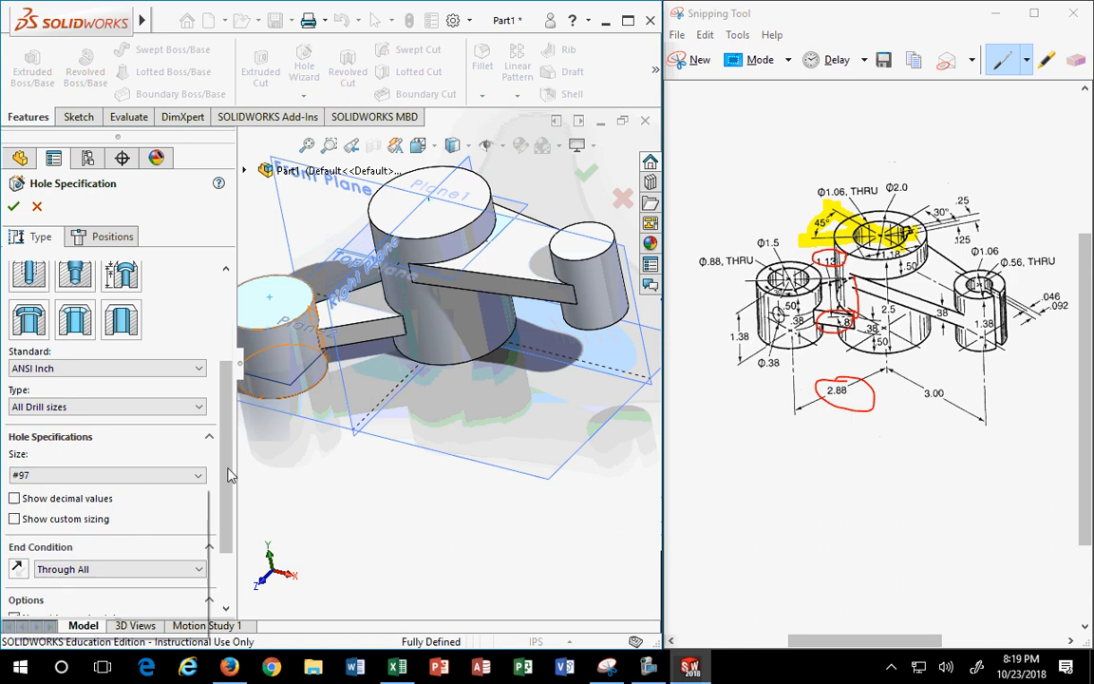
scroll(210, 343, "down", 3)
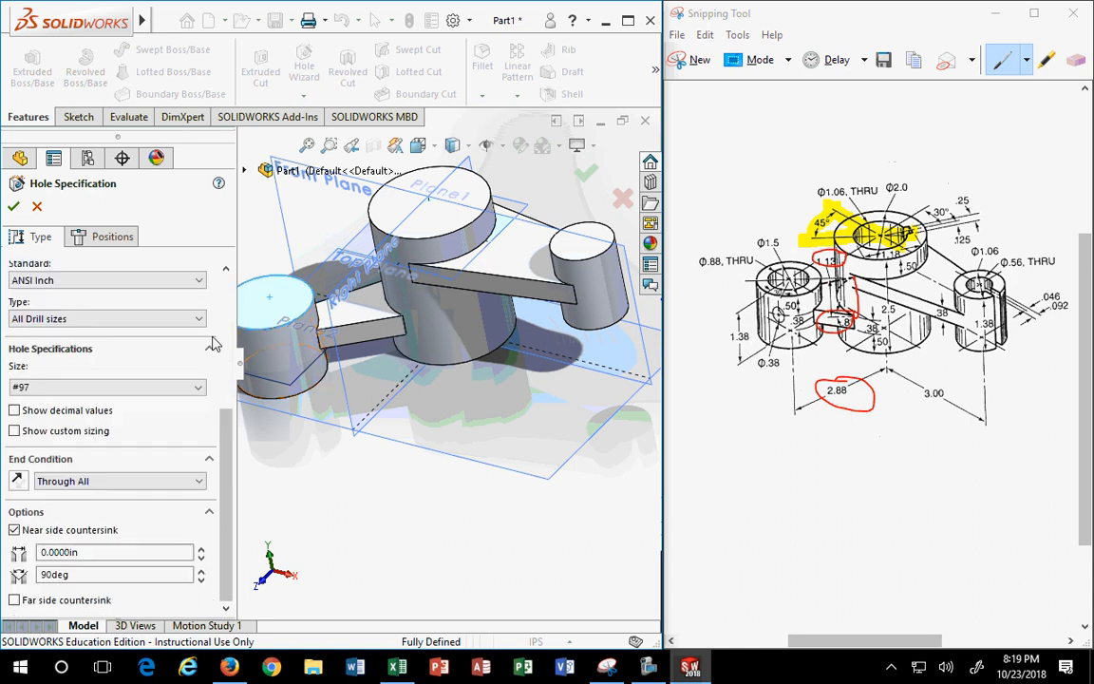
left_click(189, 385)
left_click_drag(199, 423, 203, 543)
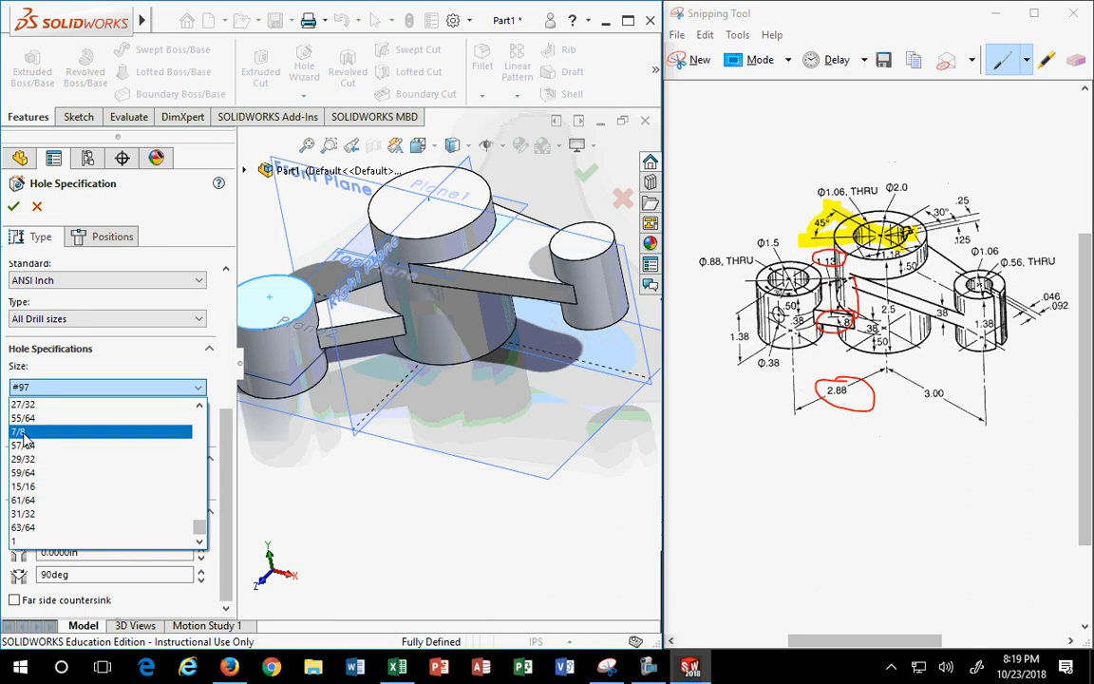
left_click(86, 431)
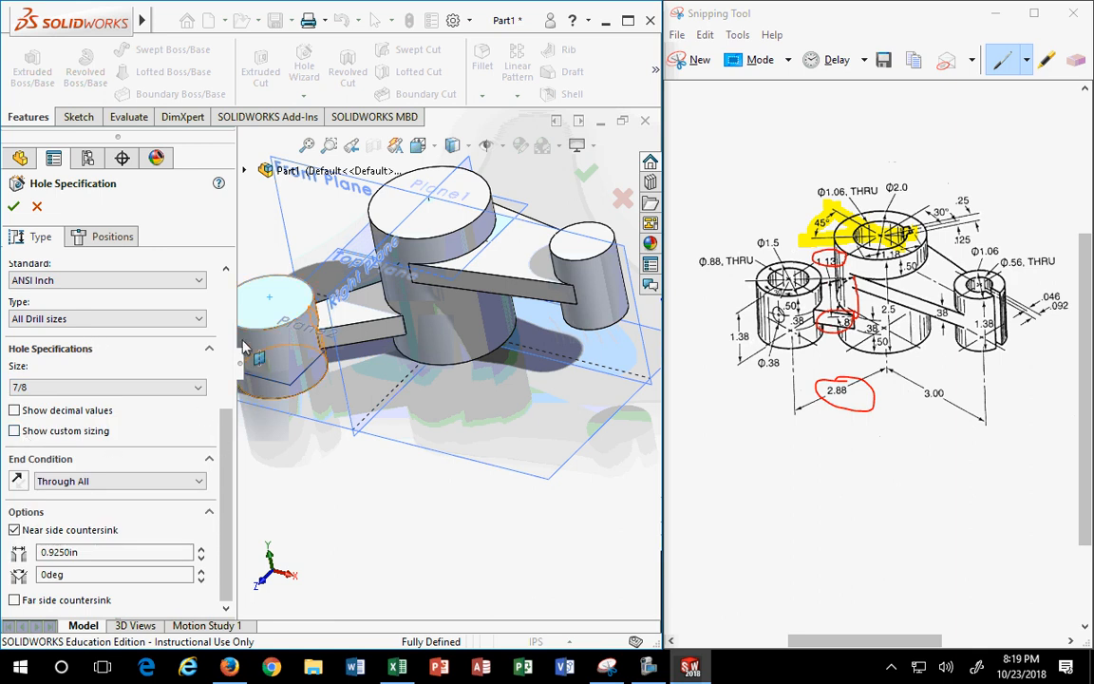
scroll(341, 459, "up", 1)
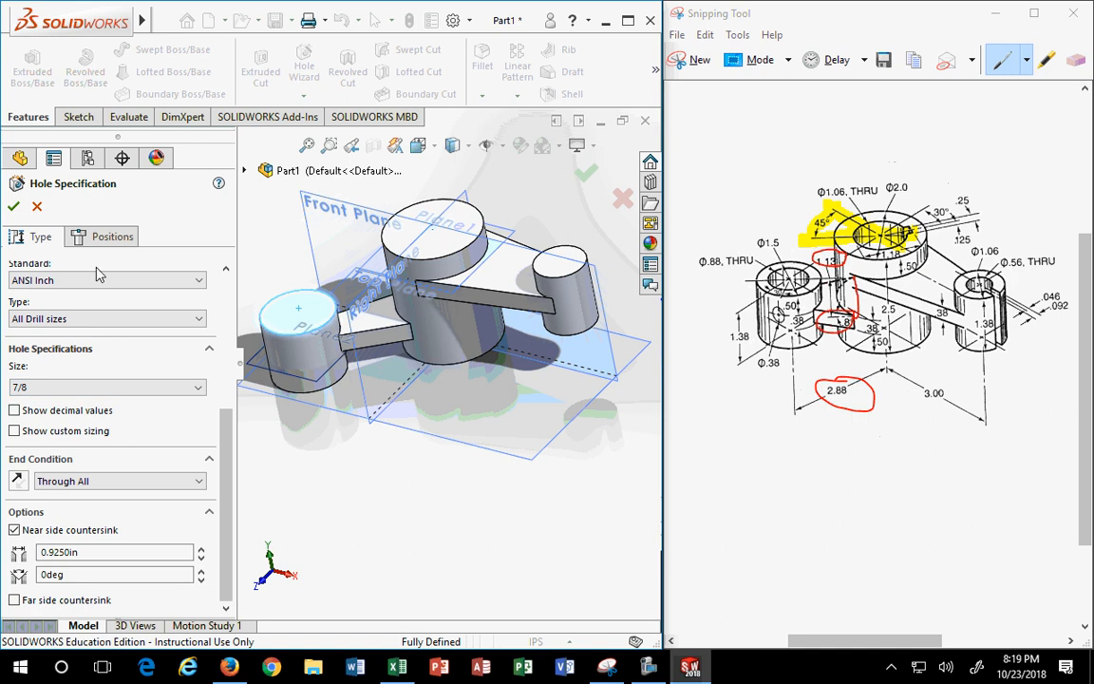
- Position the 7/8 (0.875) diameter hole at the left cylinder's top-face centre and confirm it
left_click(107, 238)
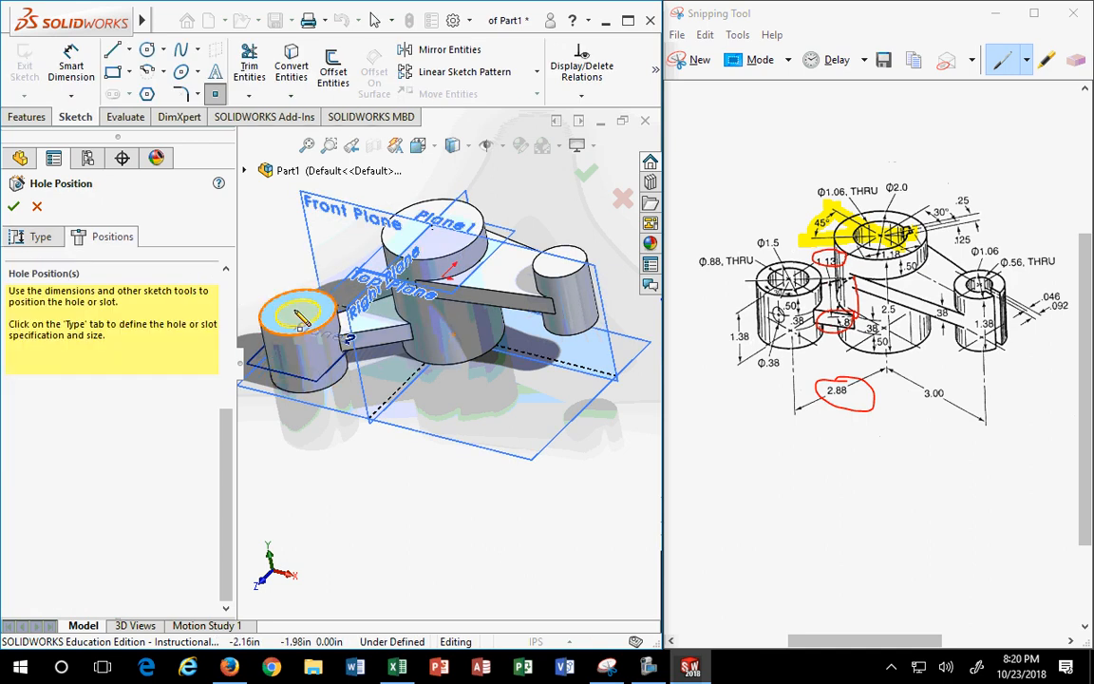
scroll(296, 315, "up", 1)
scroll(309, 315, "down", 2)
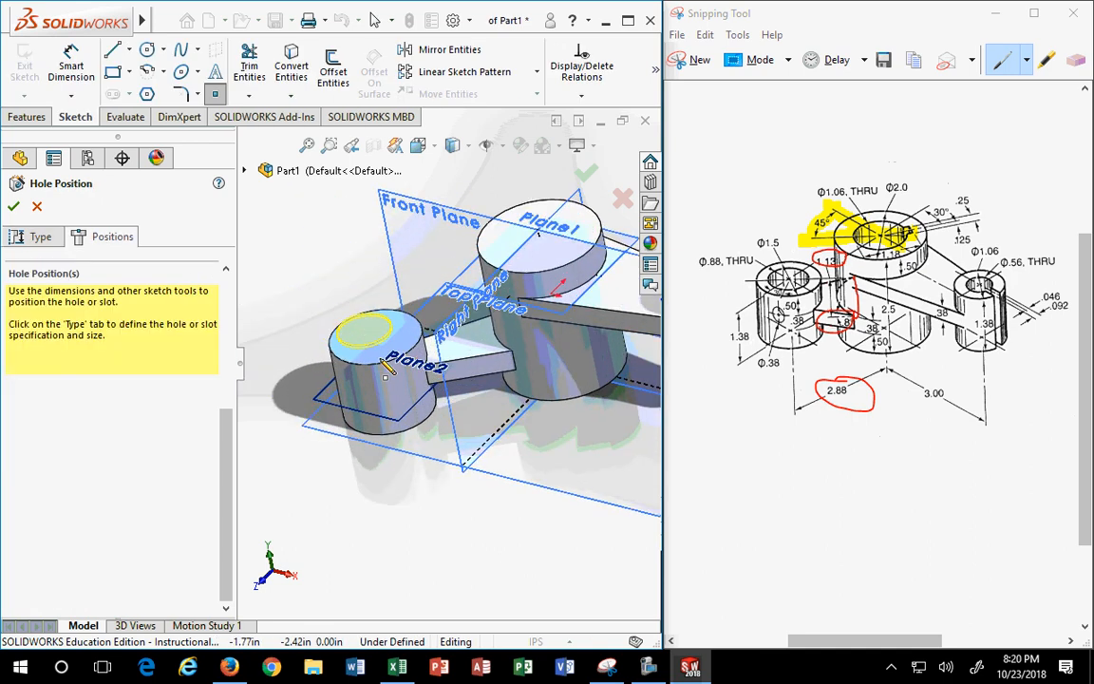
left_click(375, 337)
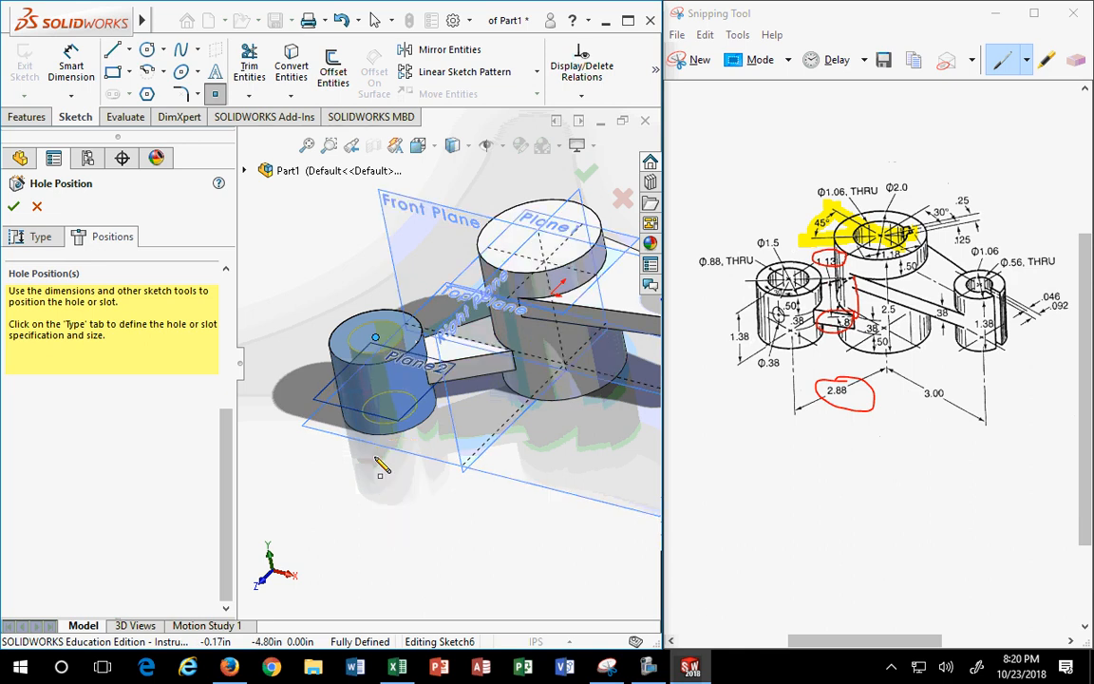
left_click(13, 208)
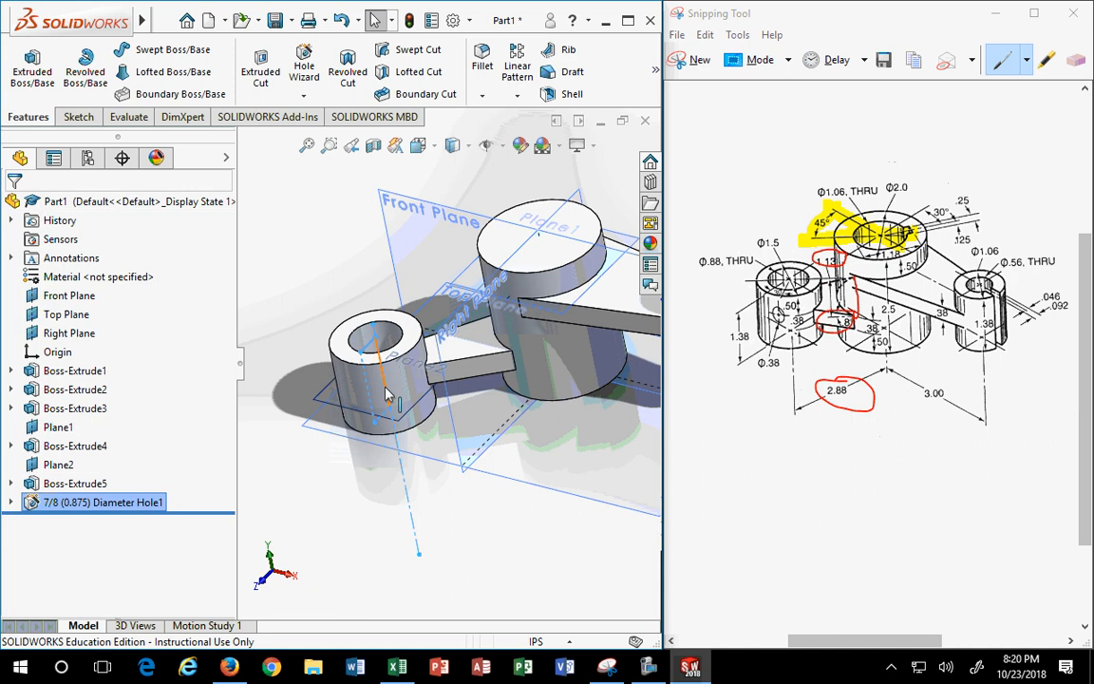
- Start a Legacy simple hole on the centre cylinder's top face with diameter 1.0625
middle_click_drag(387, 395, 580, 375)
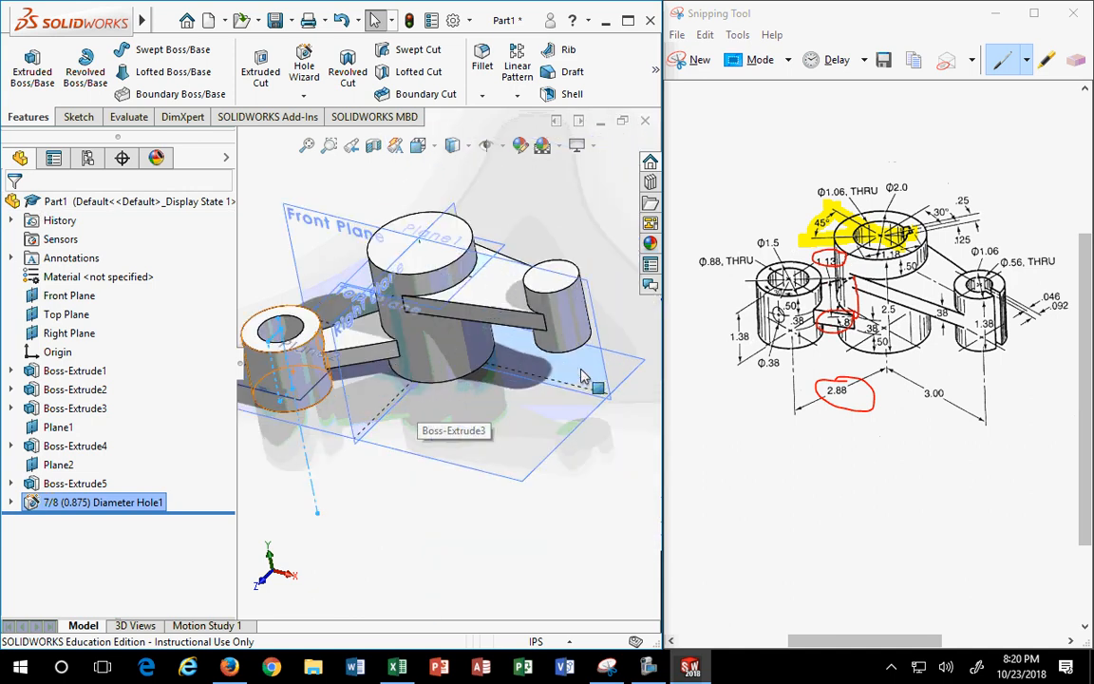
left_click(425, 265)
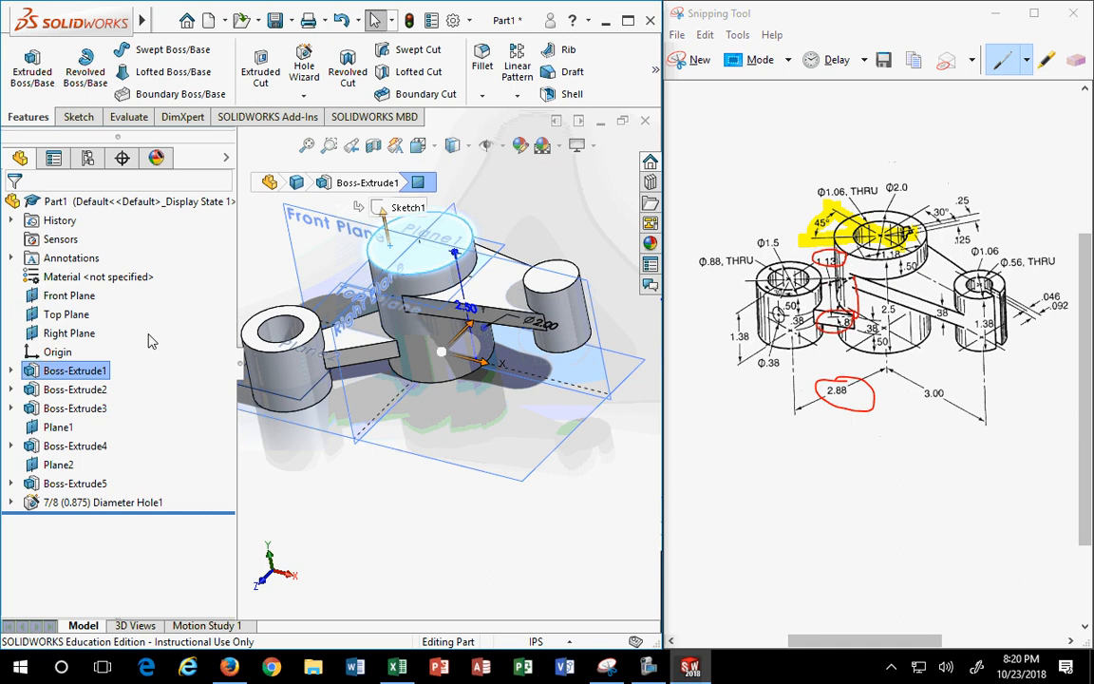
left_click(305, 68)
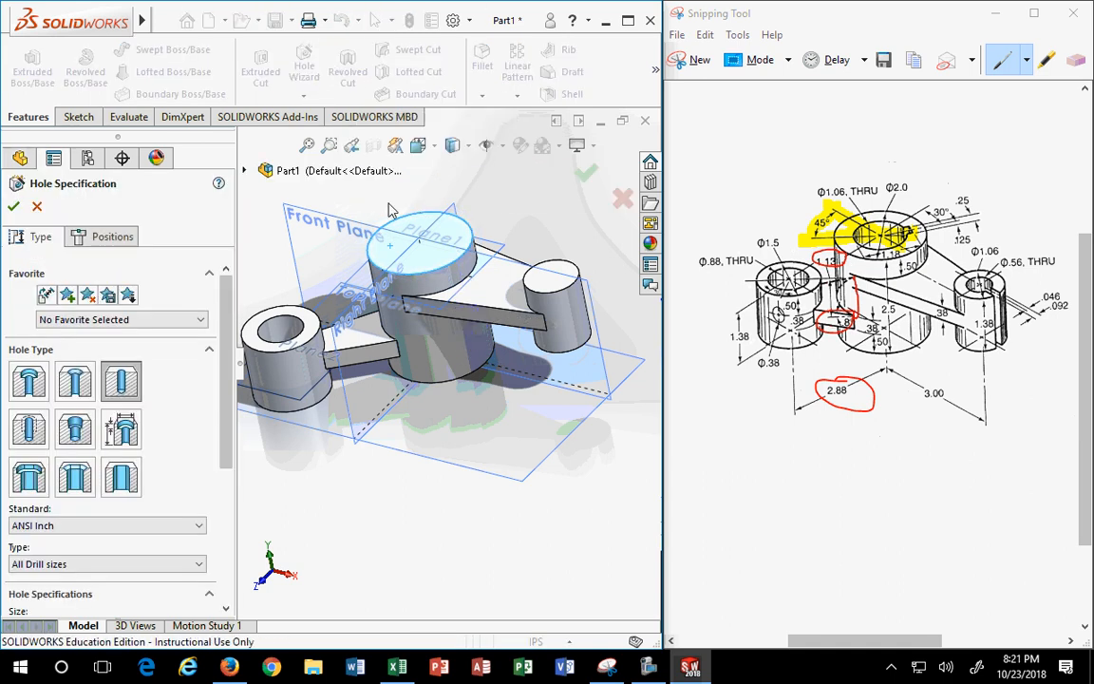
scroll(202, 491, "down", 3)
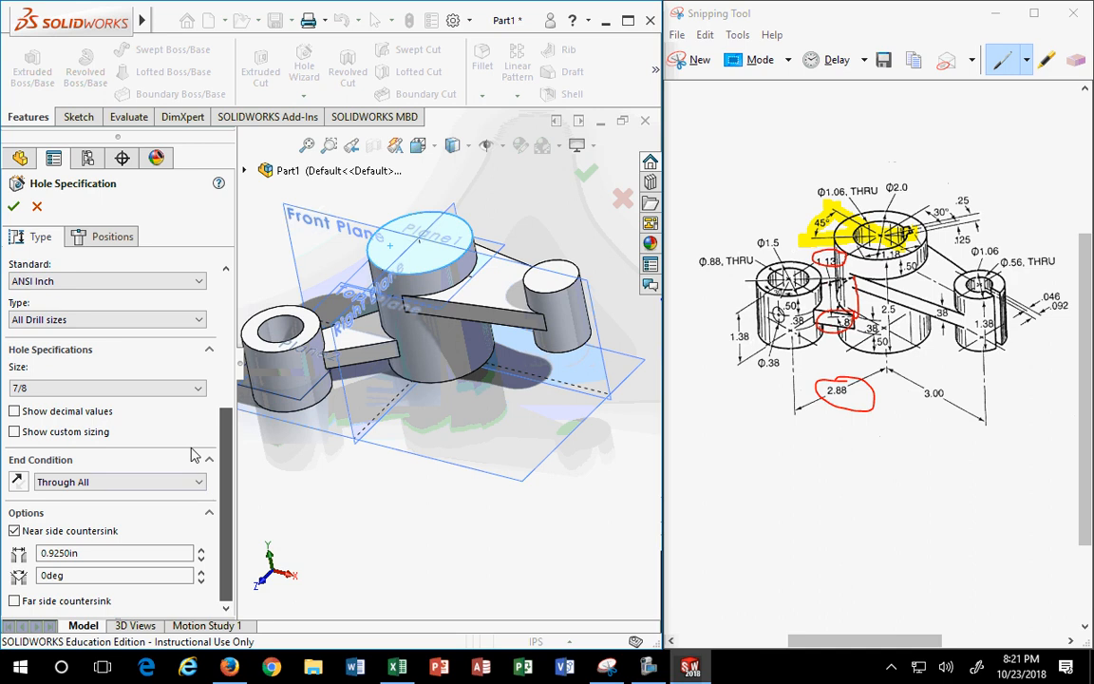
left_click(93, 388)
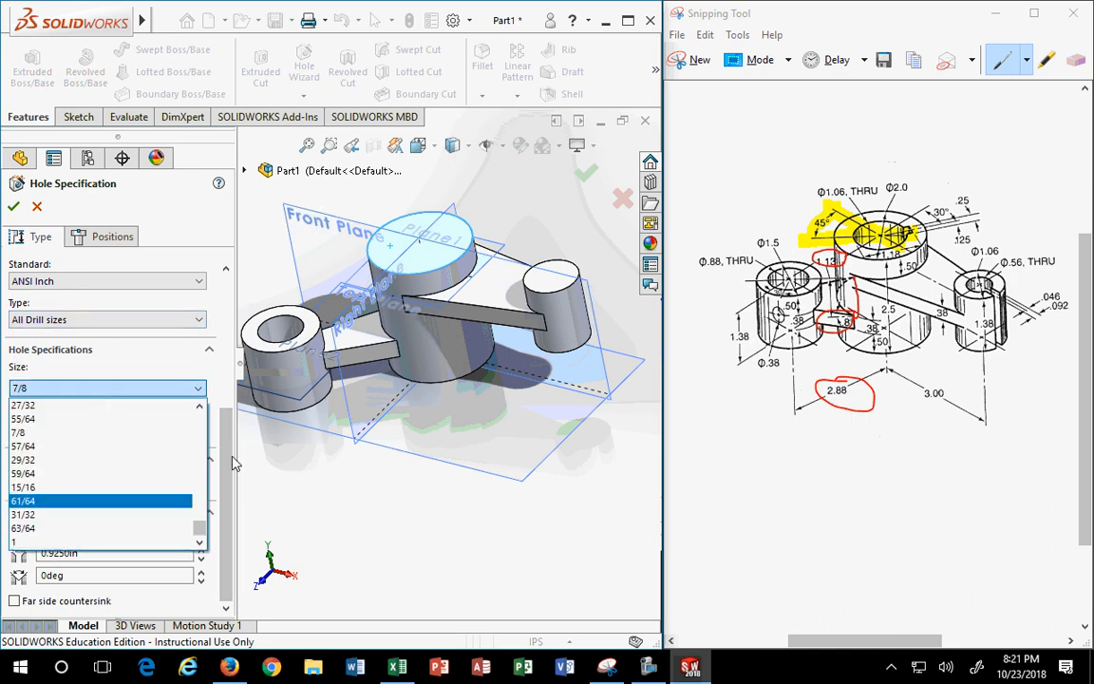
left_click(228, 400)
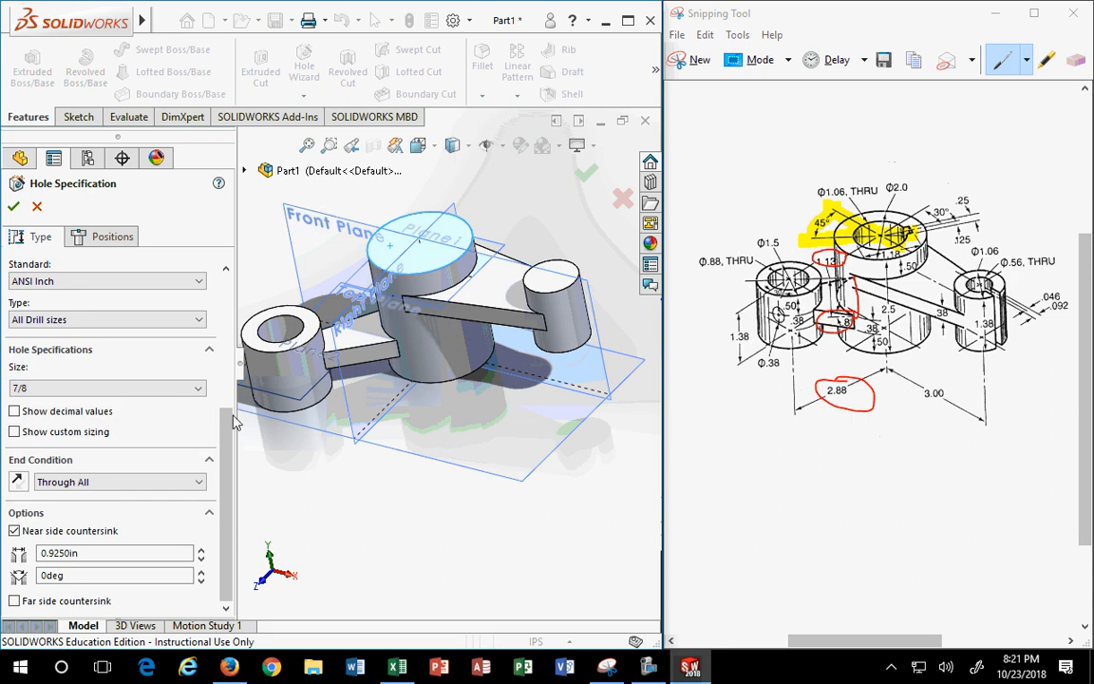
scroll(228, 323, "up", 5)
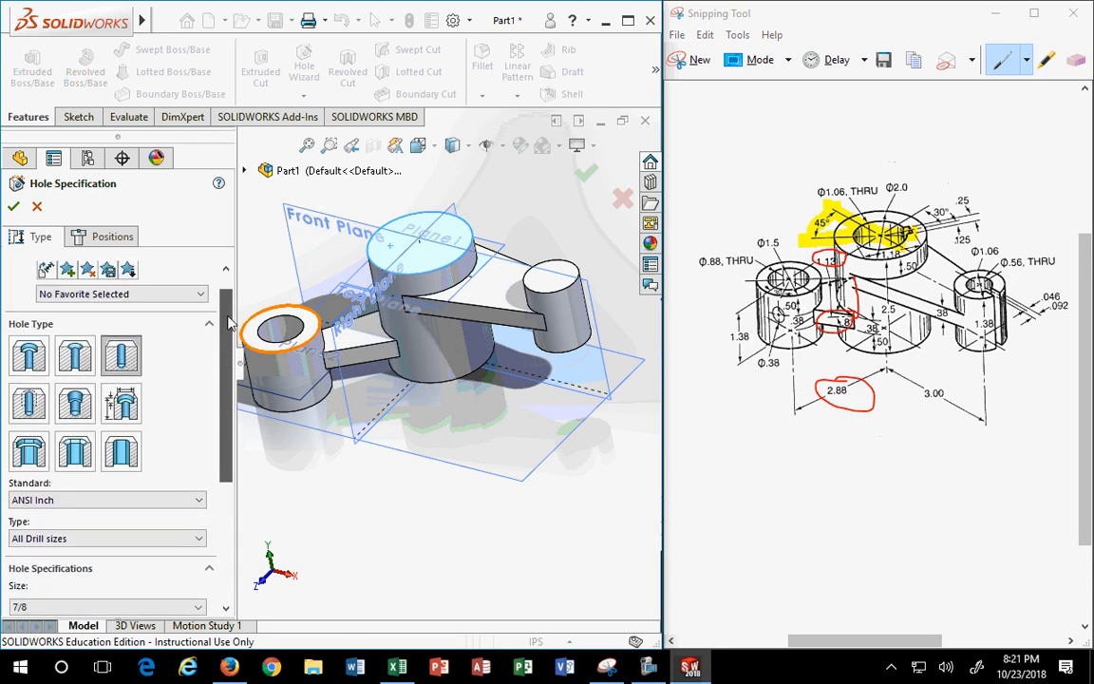
left_click(121, 409)
scroll(57, 437, "down", 3)
double_click(25, 481)
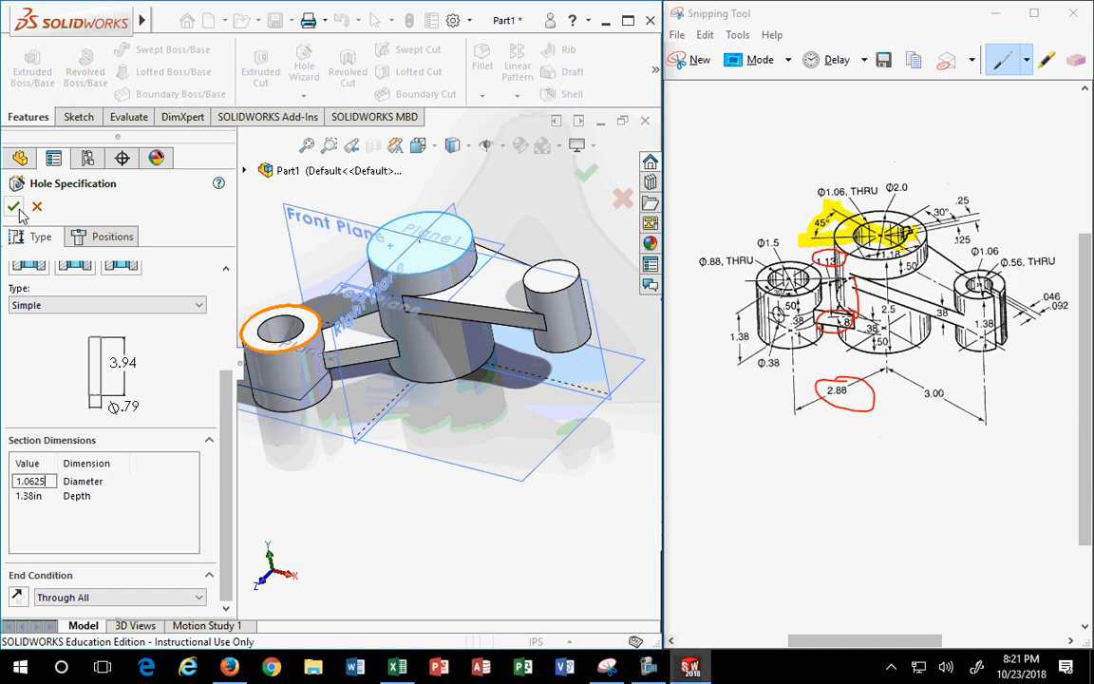
- Place the 1.0625 hole at the centre cylinder's centre and confirm the Through All hole
left_click(113, 237)
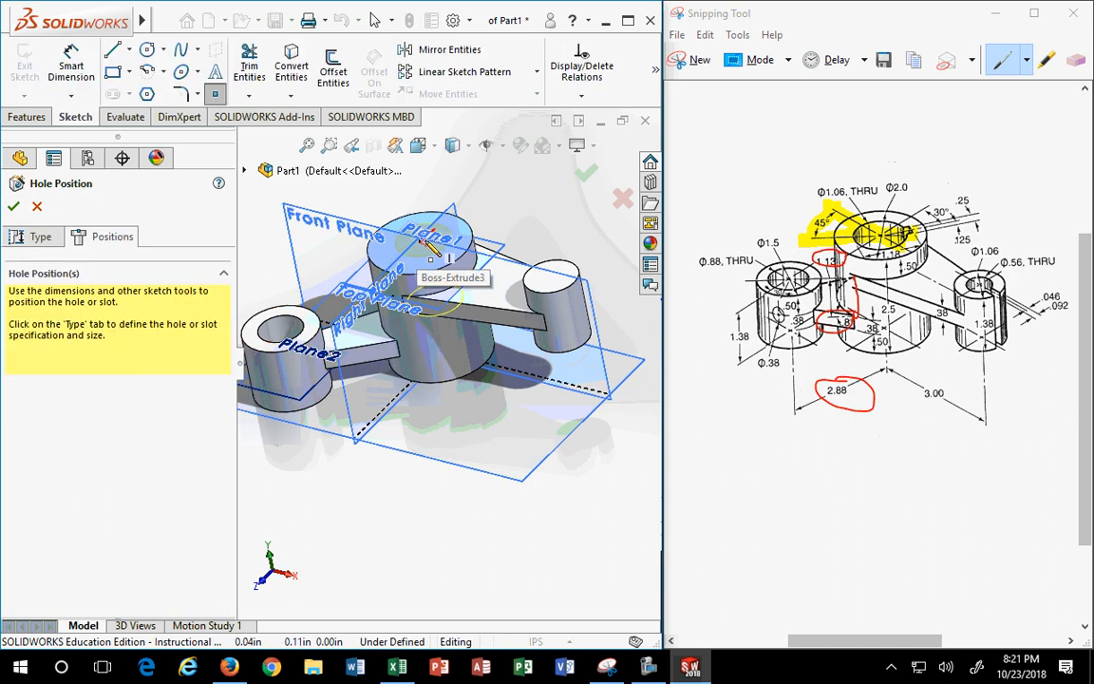
left_click(420, 244)
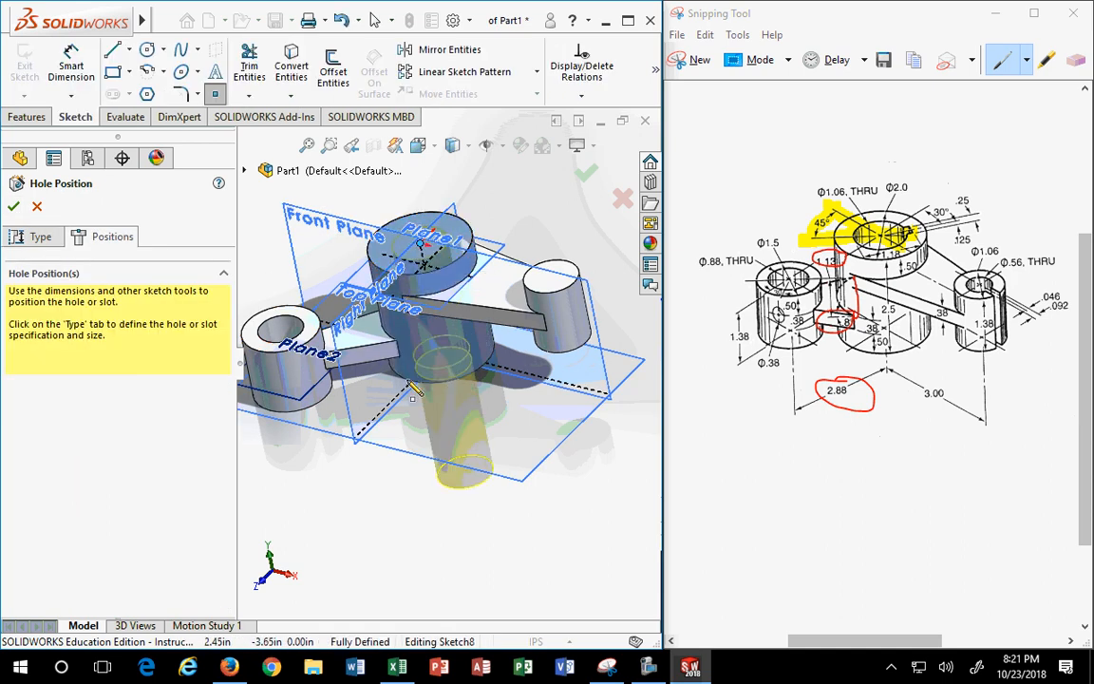
left_click(16, 208)
scroll(615, 274, "down", 2)
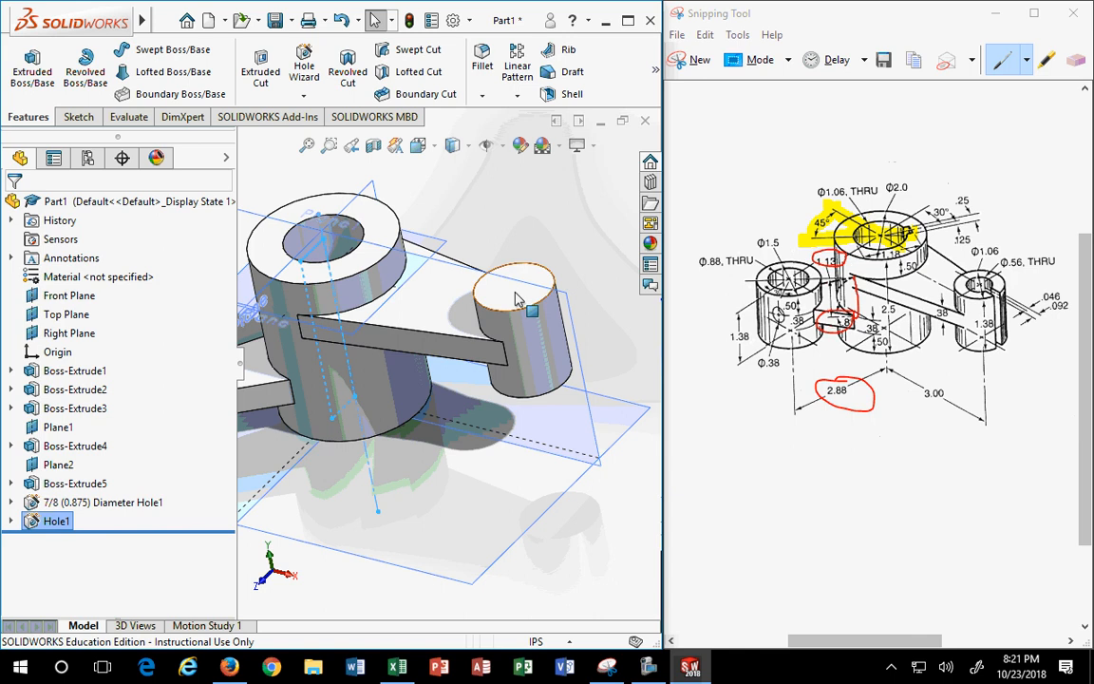
left_click(531, 281)
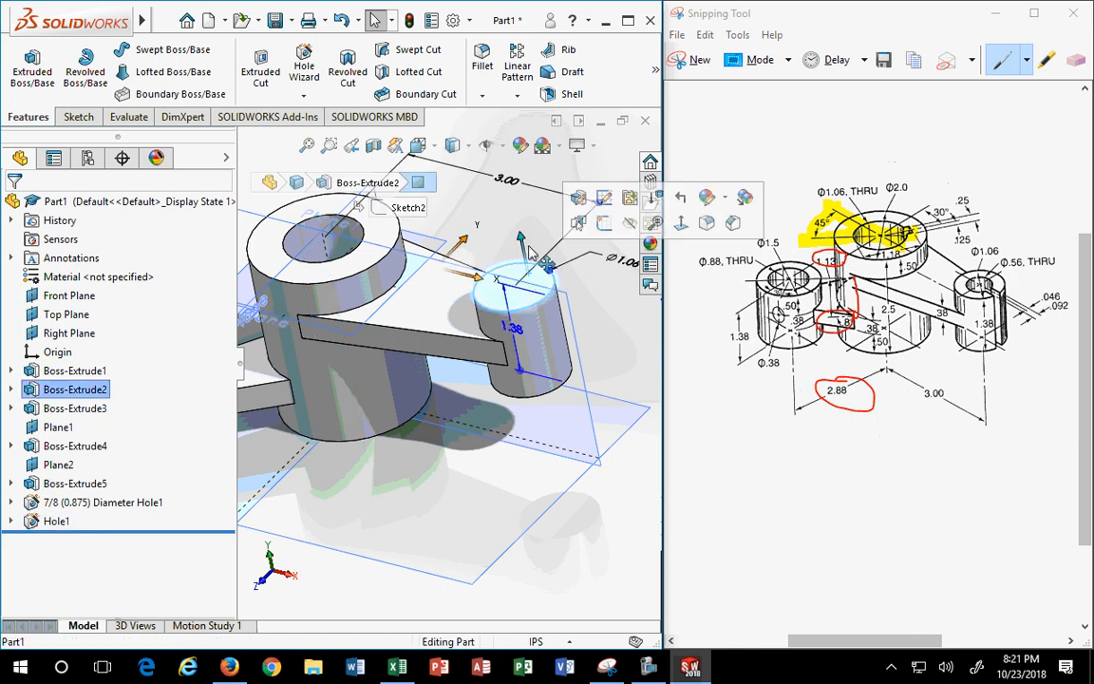
- Start a plain drill hole on the right cylinder with All Drill sizes, browsing the size list
left_click(303, 76)
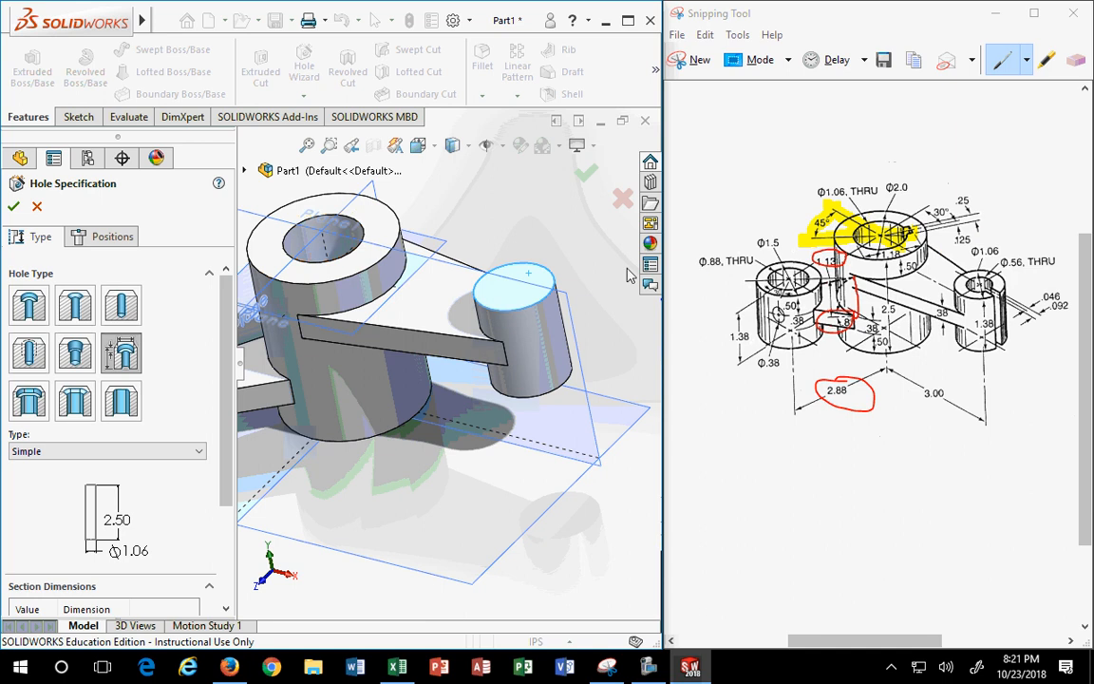
left_click(120, 304)
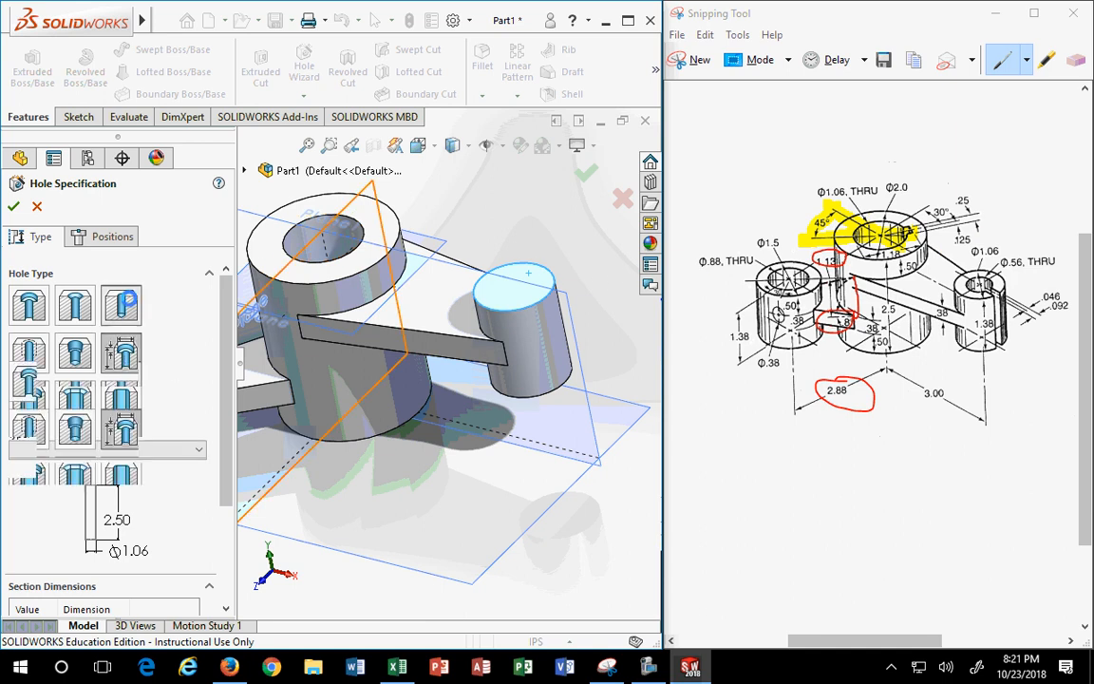
left_click_drag(223, 318, 223, 463)
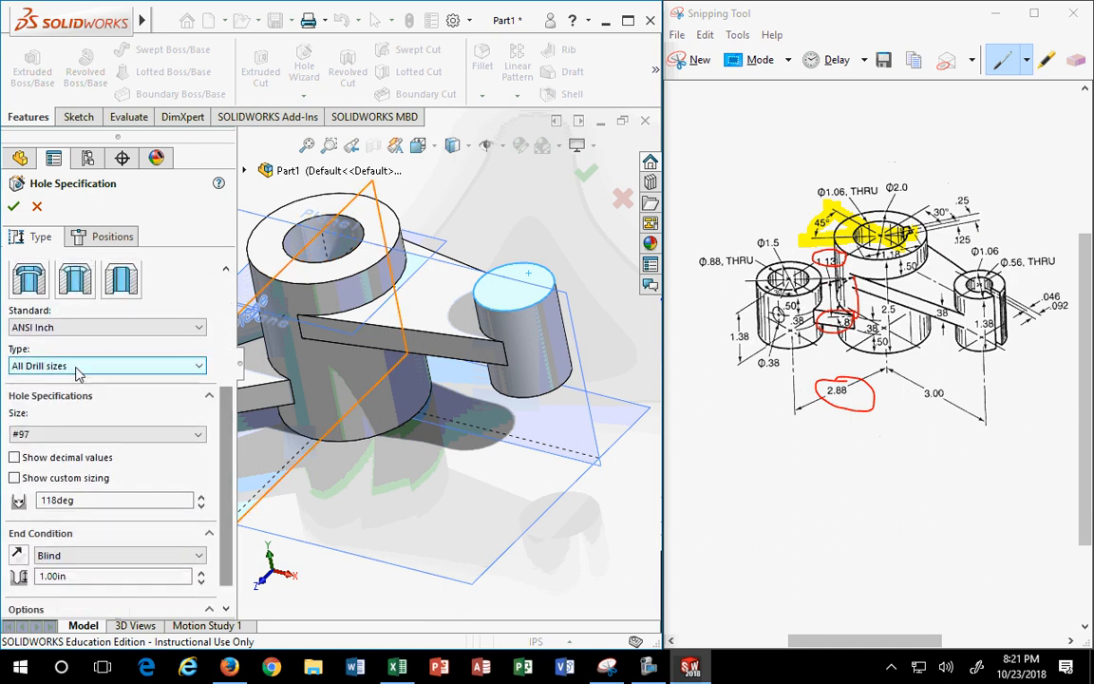
left_click(105, 365)
left_click(207, 496)
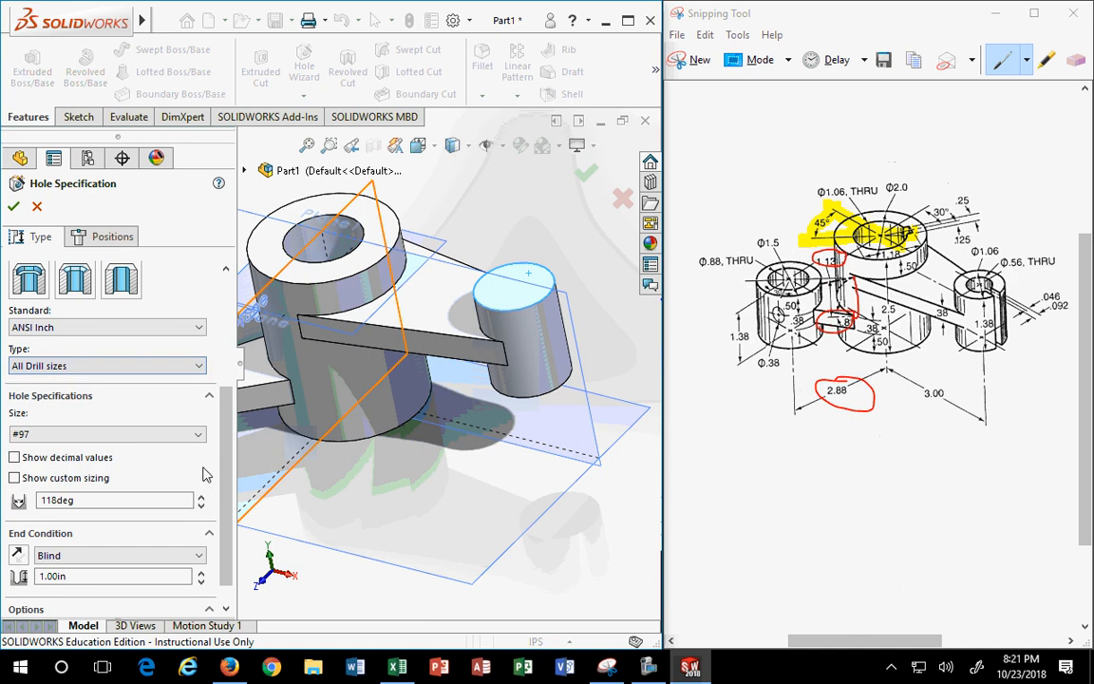
left_click(104, 434)
scroll(59, 488, "down", 6)
scroll(112, 517, "down", 20)
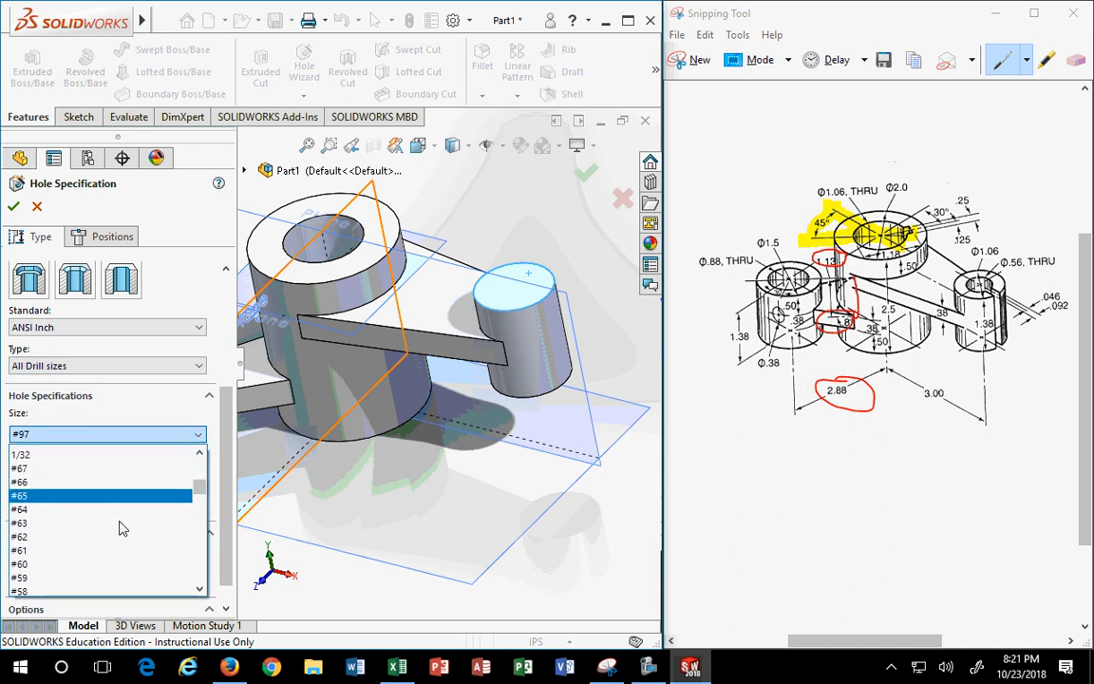
scroll(152, 527, "up", 3)
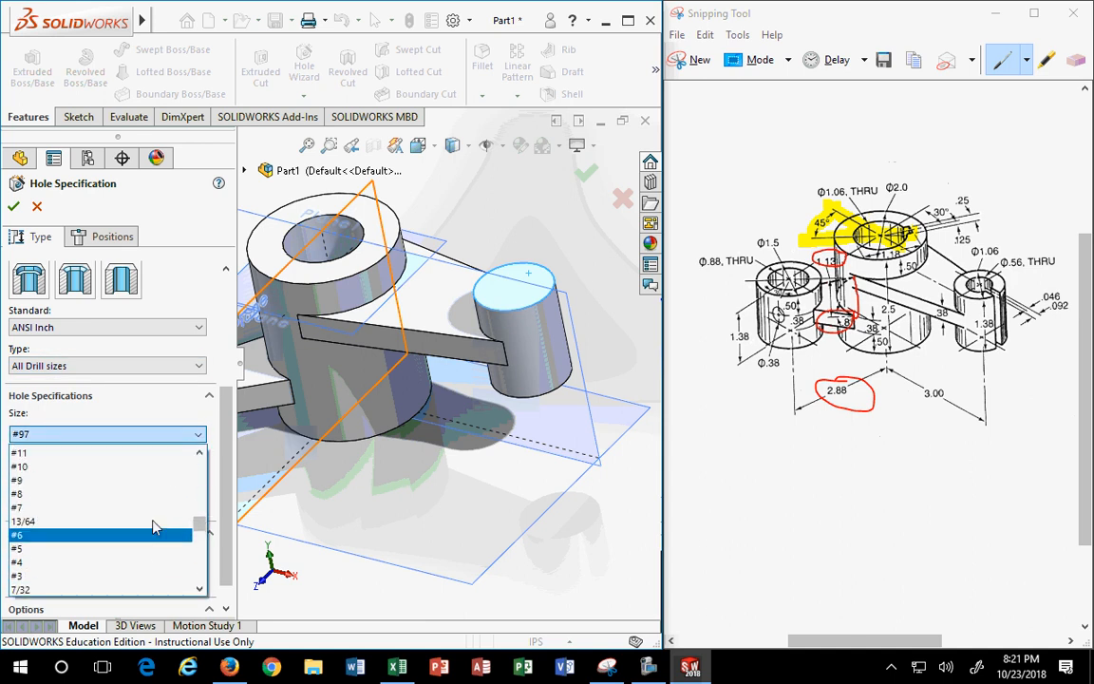
scroll(152, 527, "down", 3)
scroll(156, 528, "down", 1)
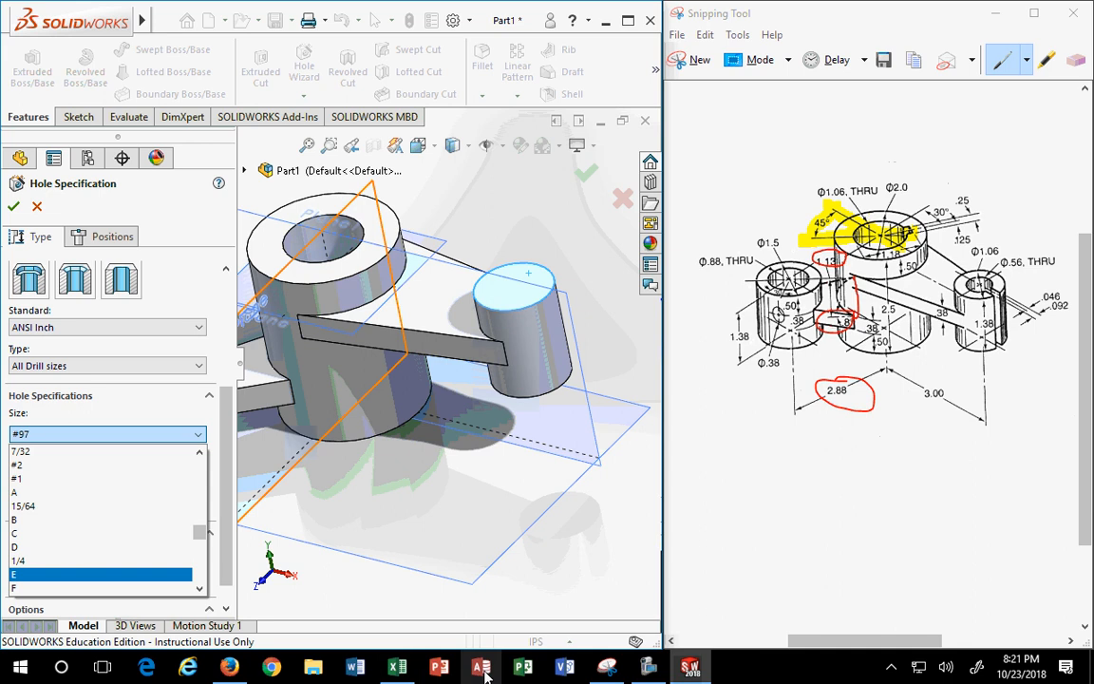
left_click(394, 672)
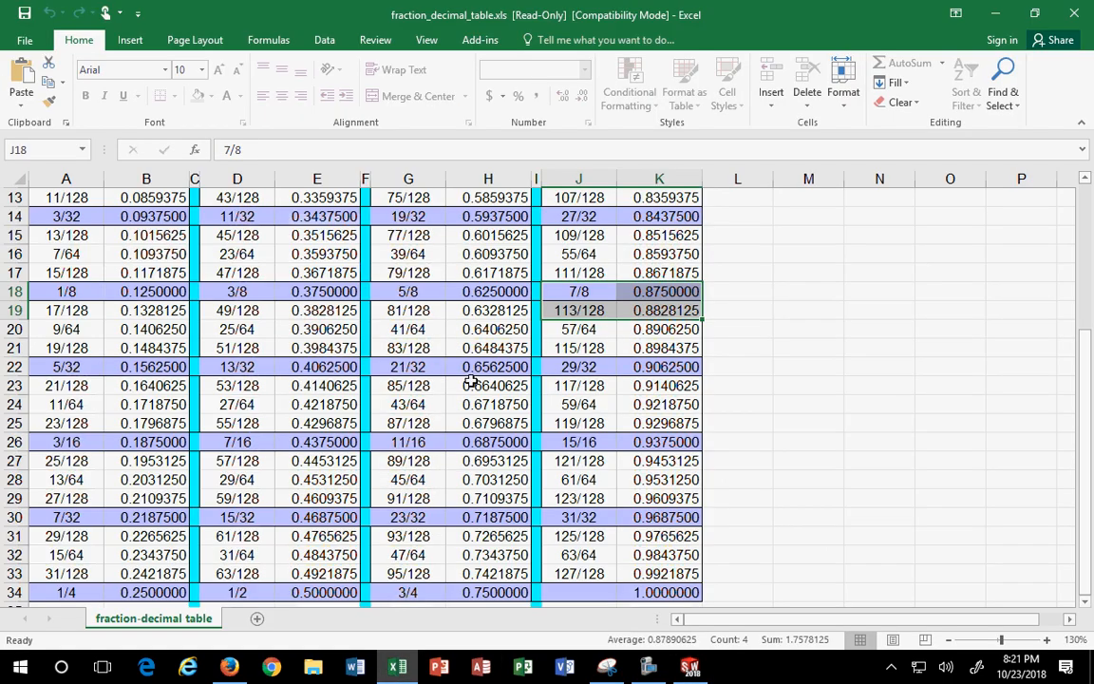
left_click(471, 383)
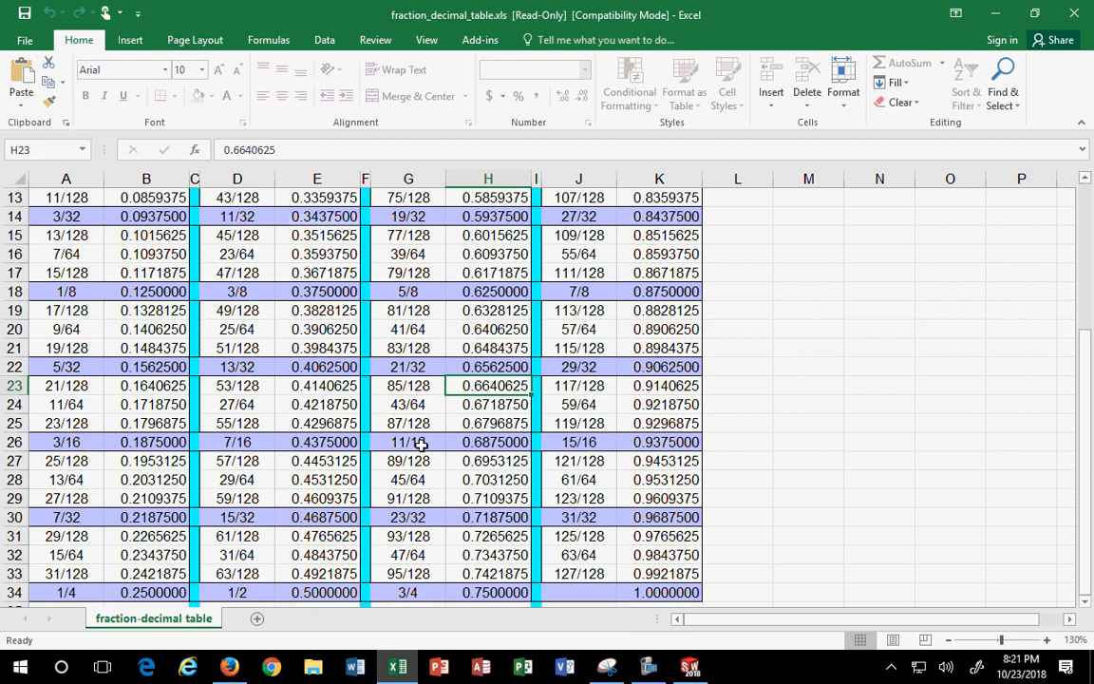
scroll(421, 444, "up", 1)
left_click(488, 347)
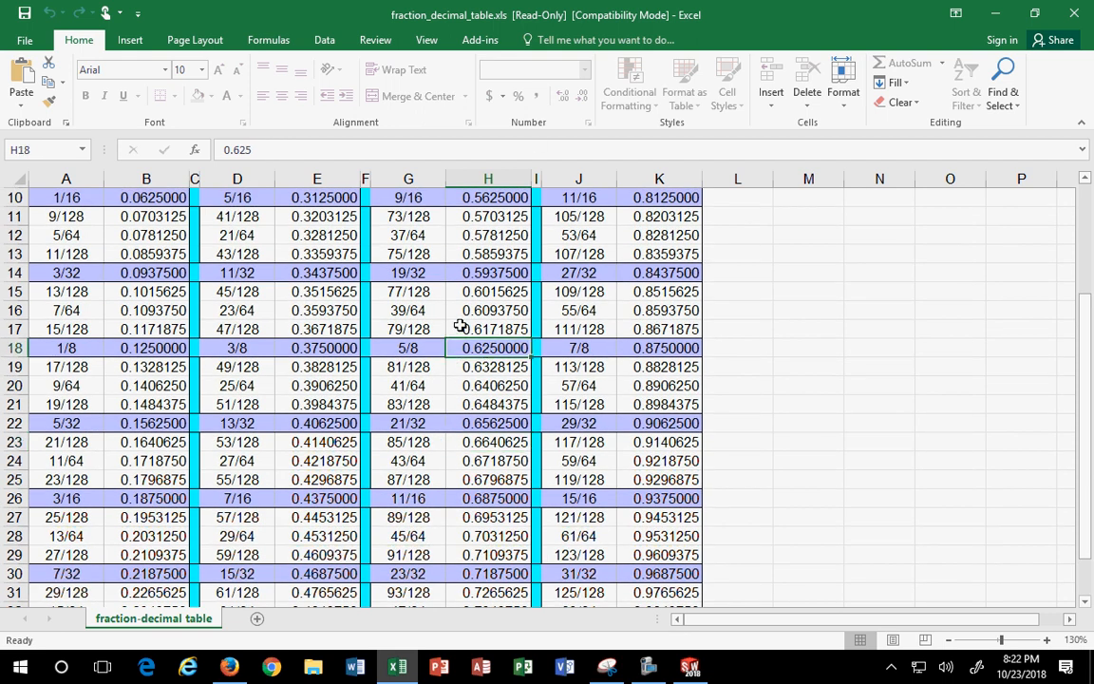
scroll(461, 326, "up", 1)
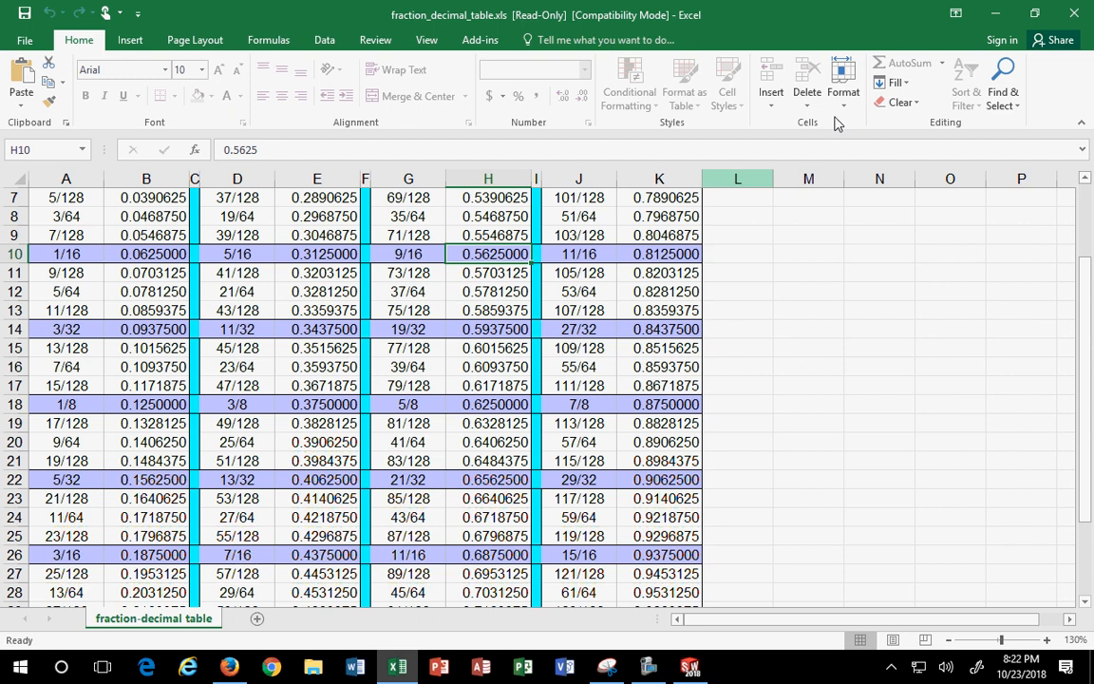
left_click(995, 14)
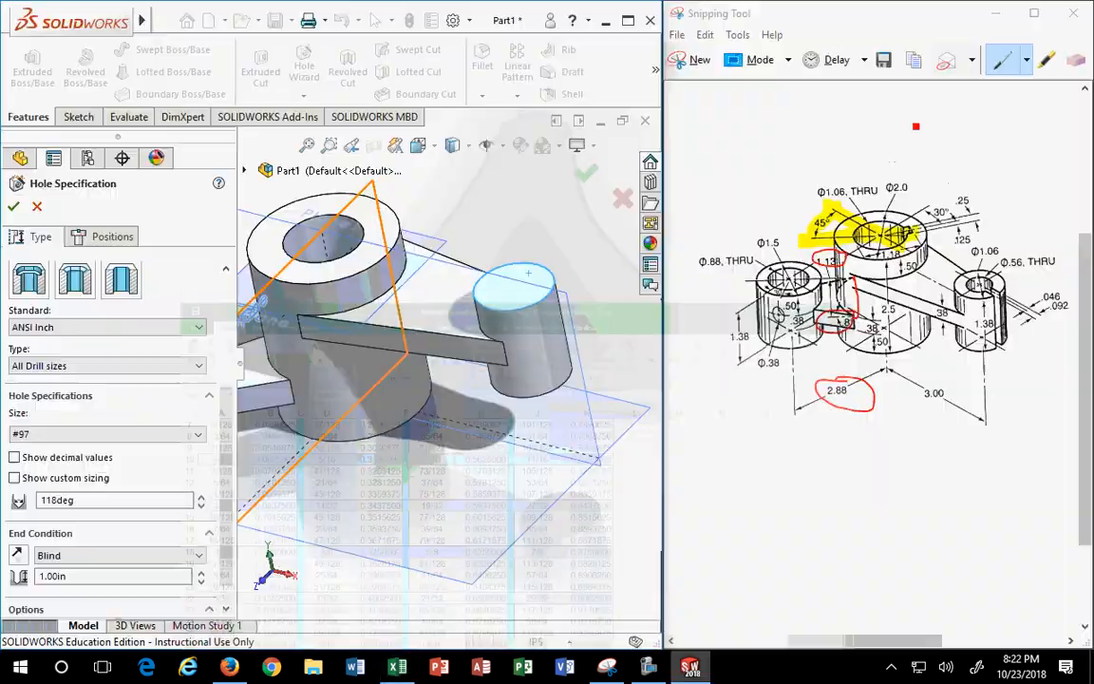
- Set the hole size to 9/16 with a Through All end condition
left_click(95, 433)
scroll(98, 560, "down", 5)
scroll(95, 560, "down", 20)
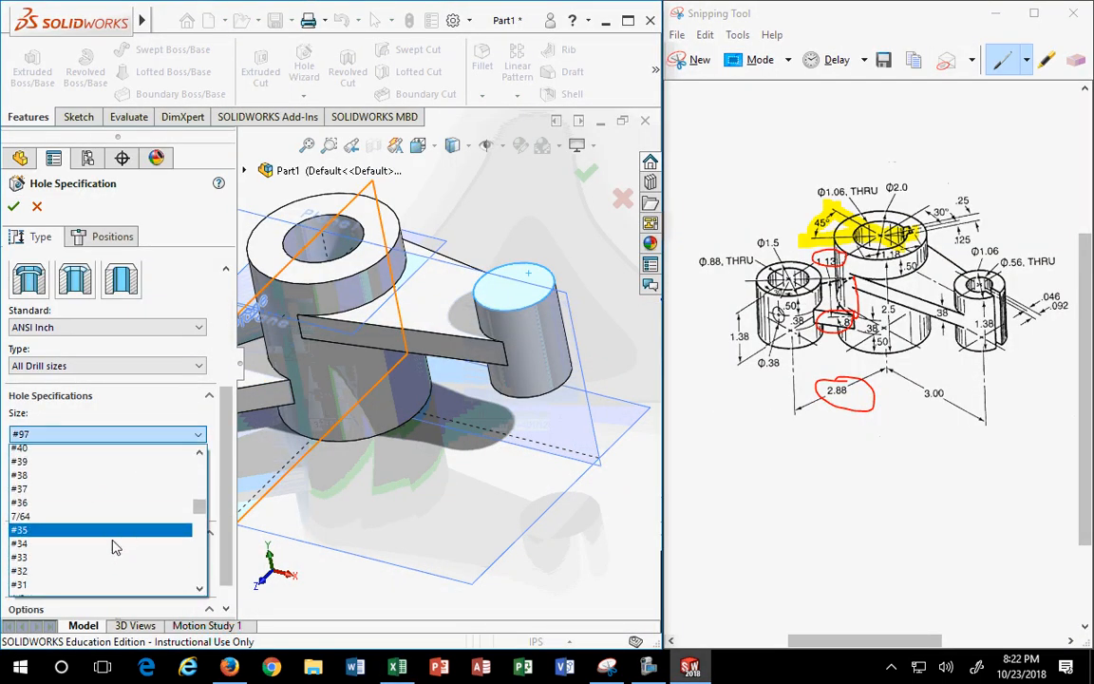
scroll(122, 557, "down", 11)
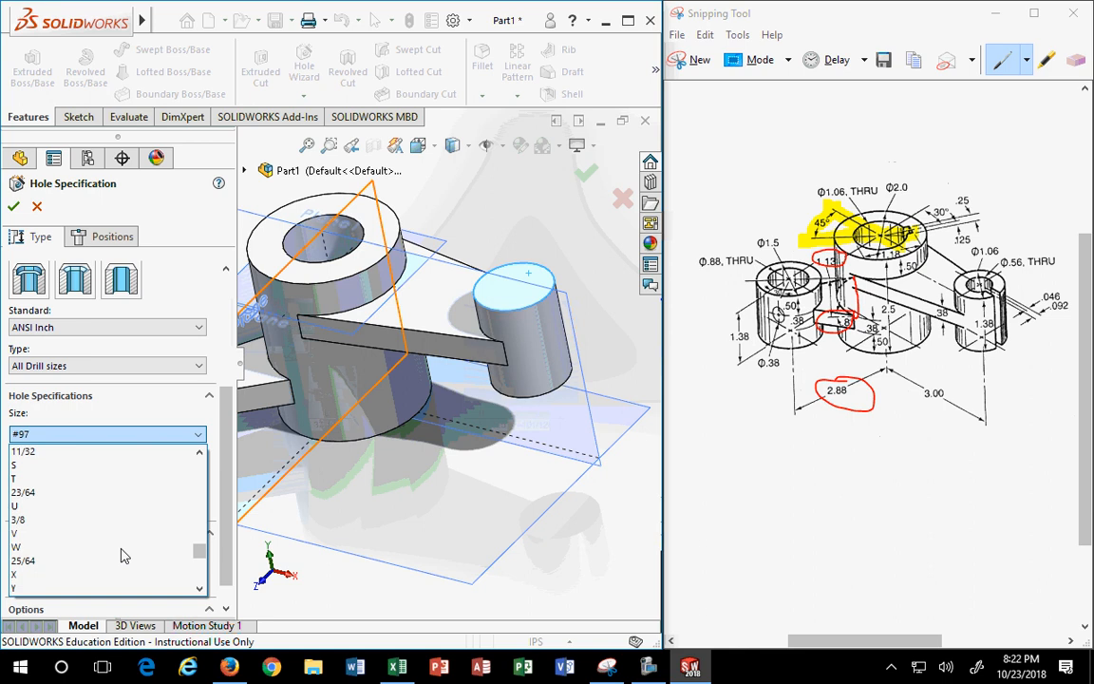
scroll(122, 556, "down", 1)
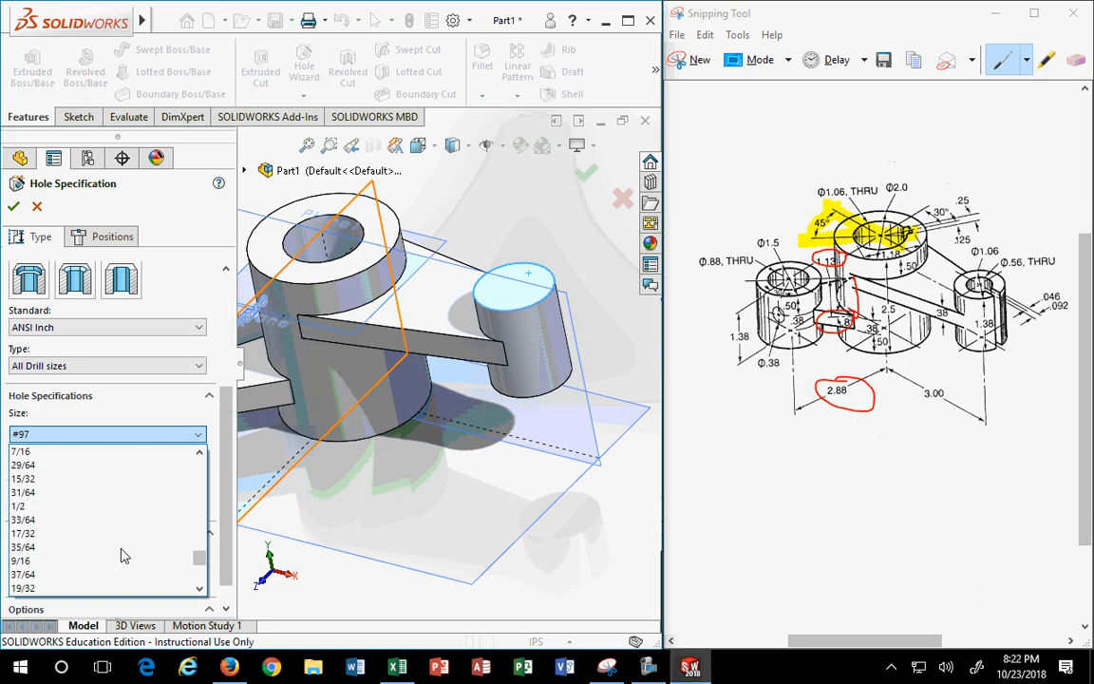
left_click(24, 564)
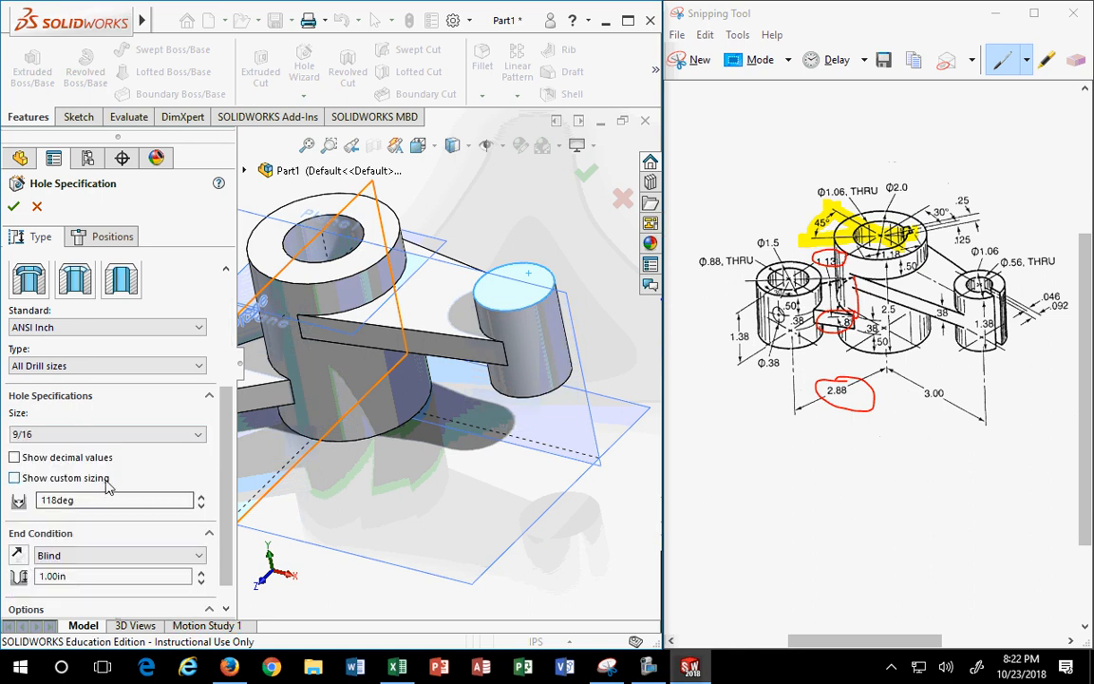
scroll(59, 579, "down", 1)
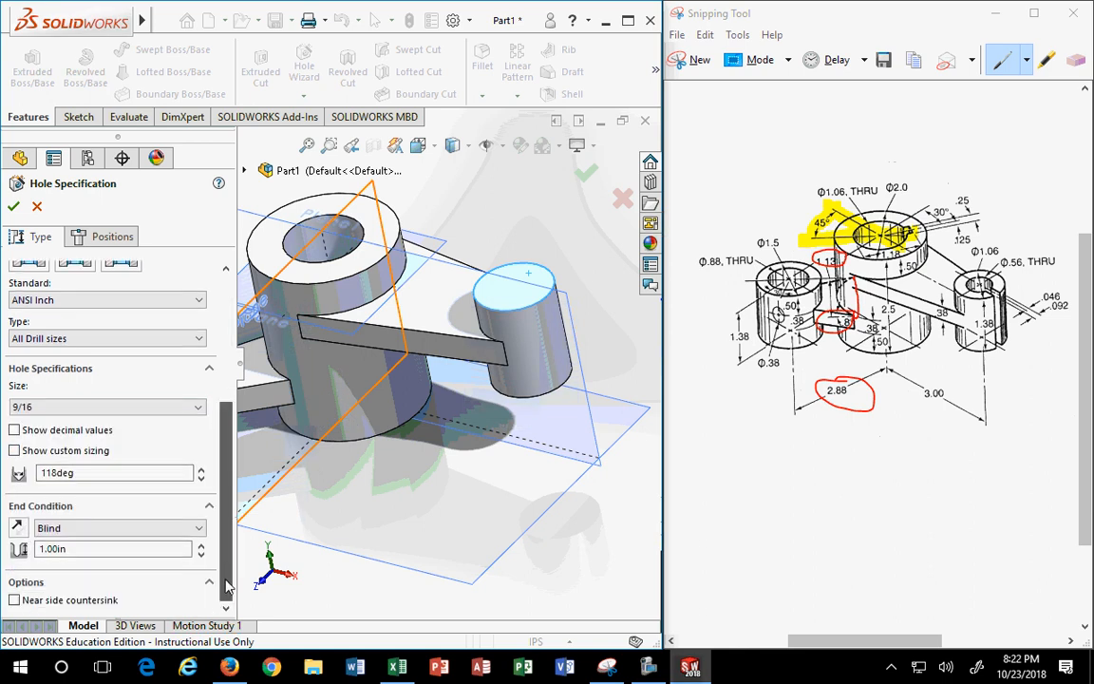
left_click(68, 528)
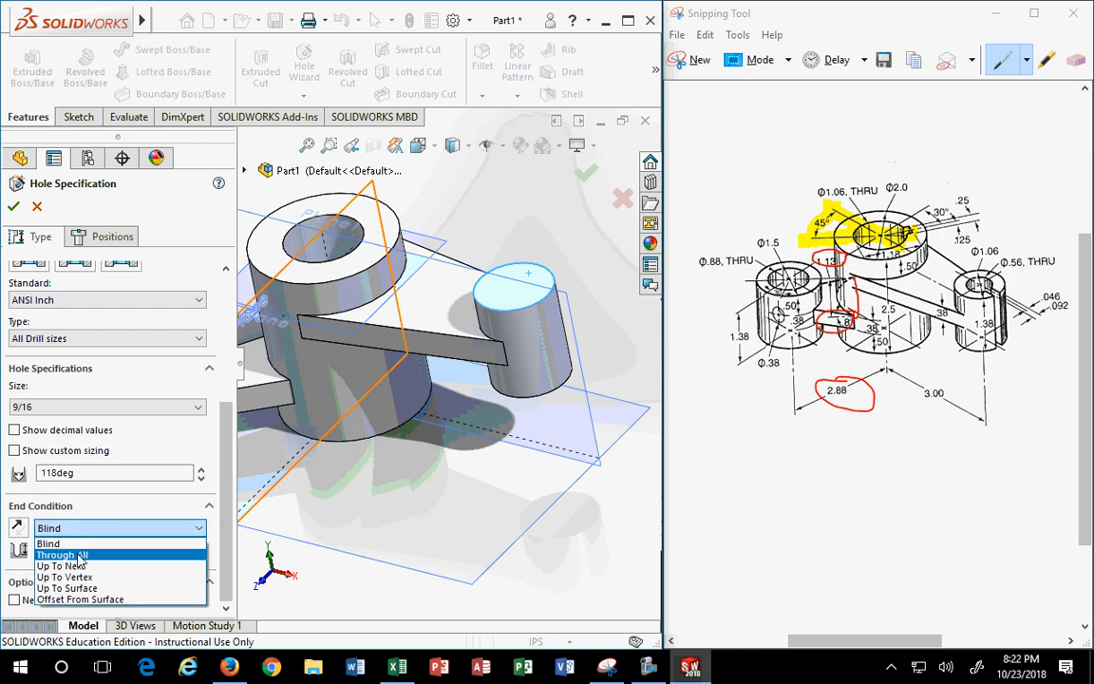
left_click(63, 555)
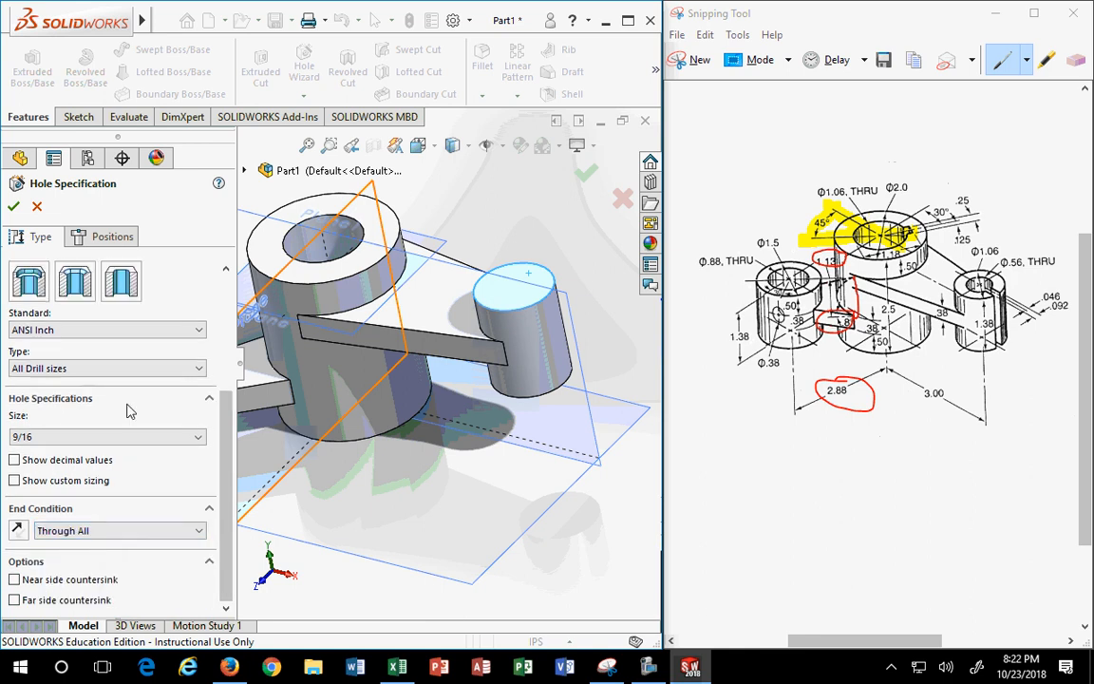
- Place the 9/16 hole at the right cylinder's top centre and confirm it
left_click(115, 237)
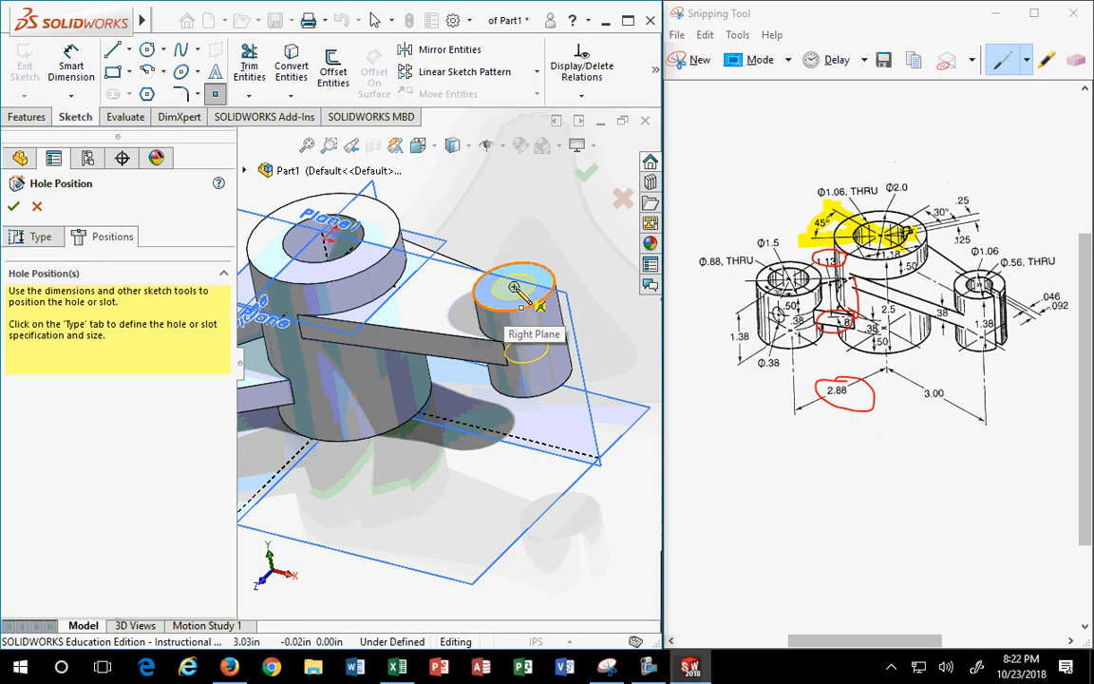
left_click(518, 283)
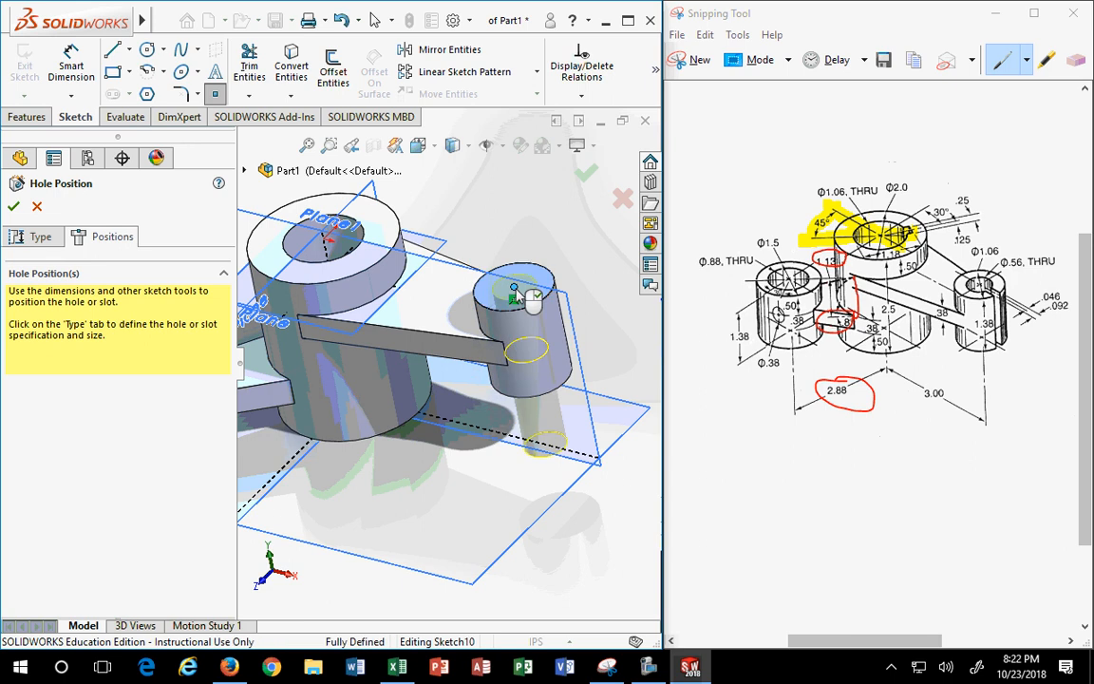
left_click(14, 206)
middle_click_drag(512, 508, 402, 484)
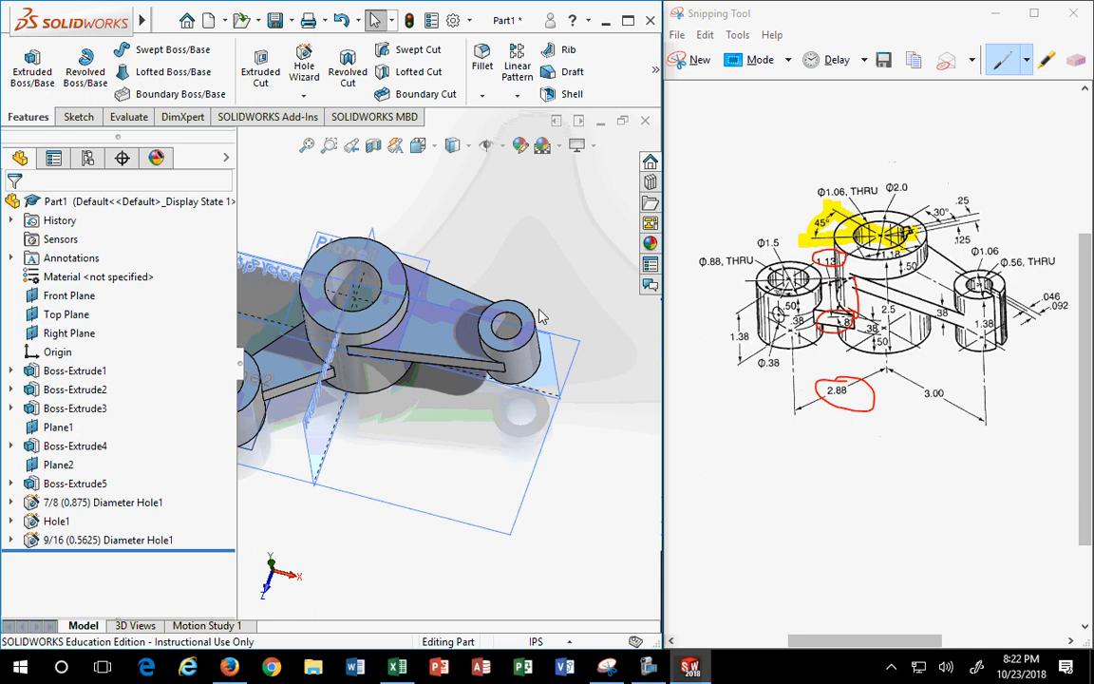
- Select the large central cylinder's top face and start Sketch12 on it
left_click(507, 327)
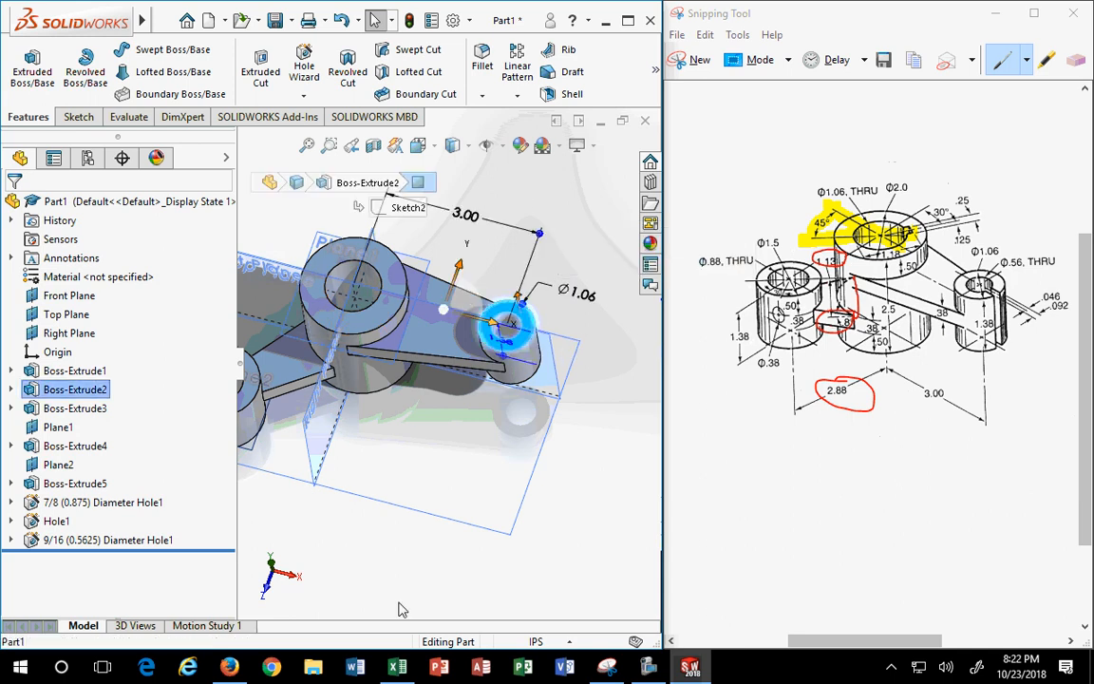
left_click(568, 524)
scroll(380, 370, "up", 3)
scroll(383, 373, "down", 2)
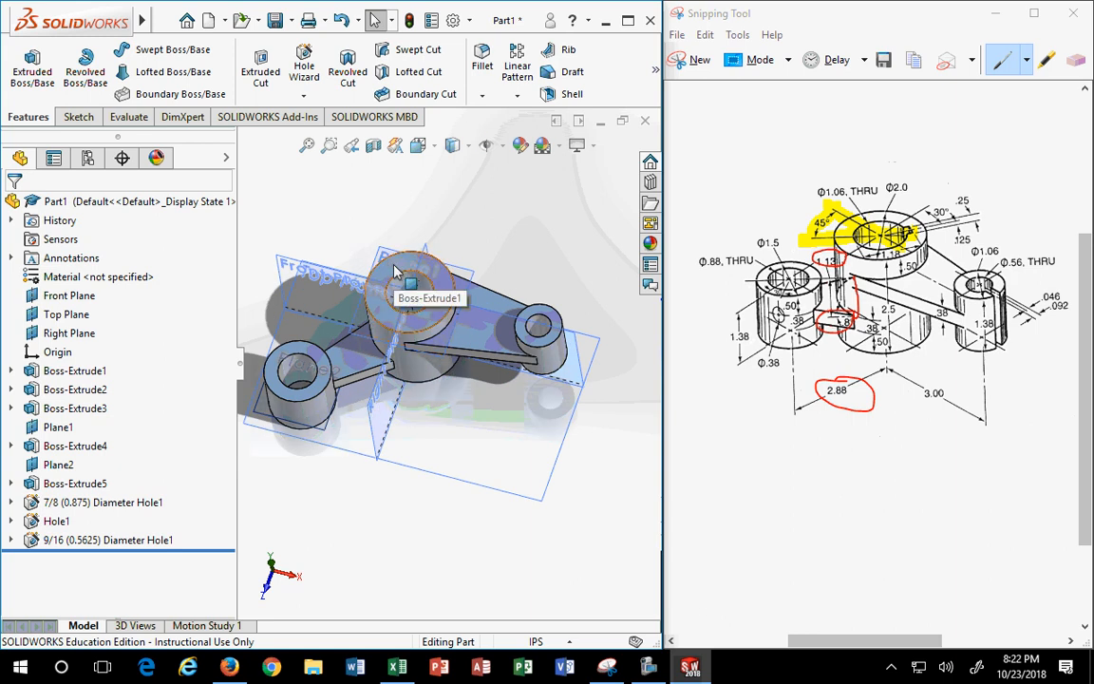
left_click(399, 274)
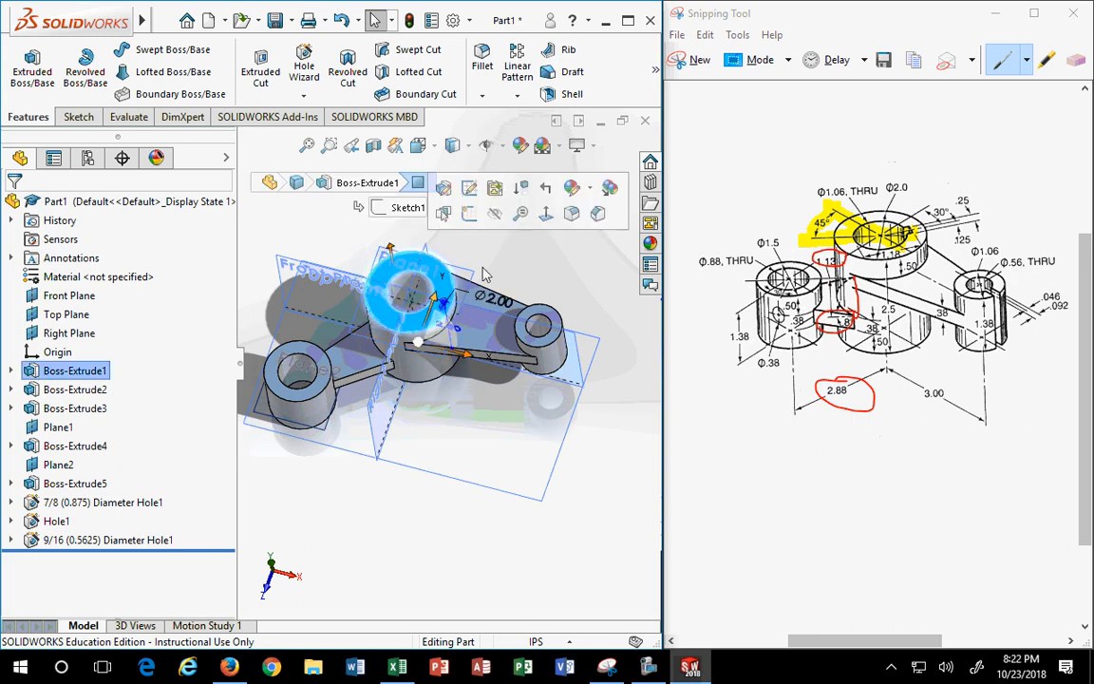
left_click(469, 216)
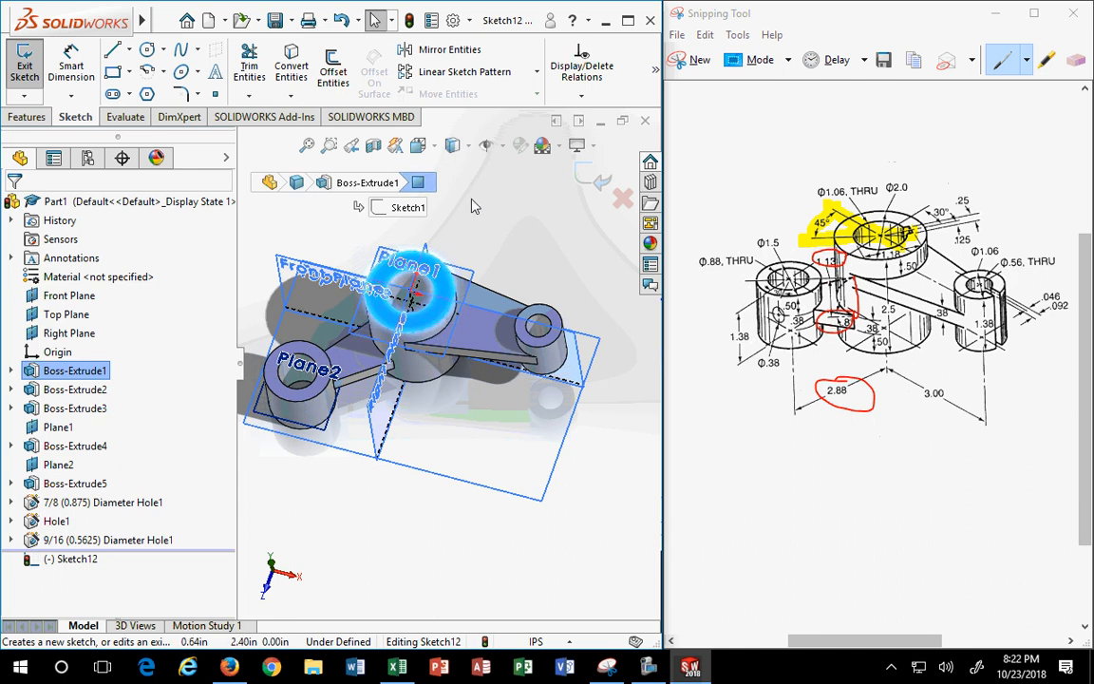
- In Normal To view, draw a centerline from the central hole's centre up and to the right
left_click(433, 150)
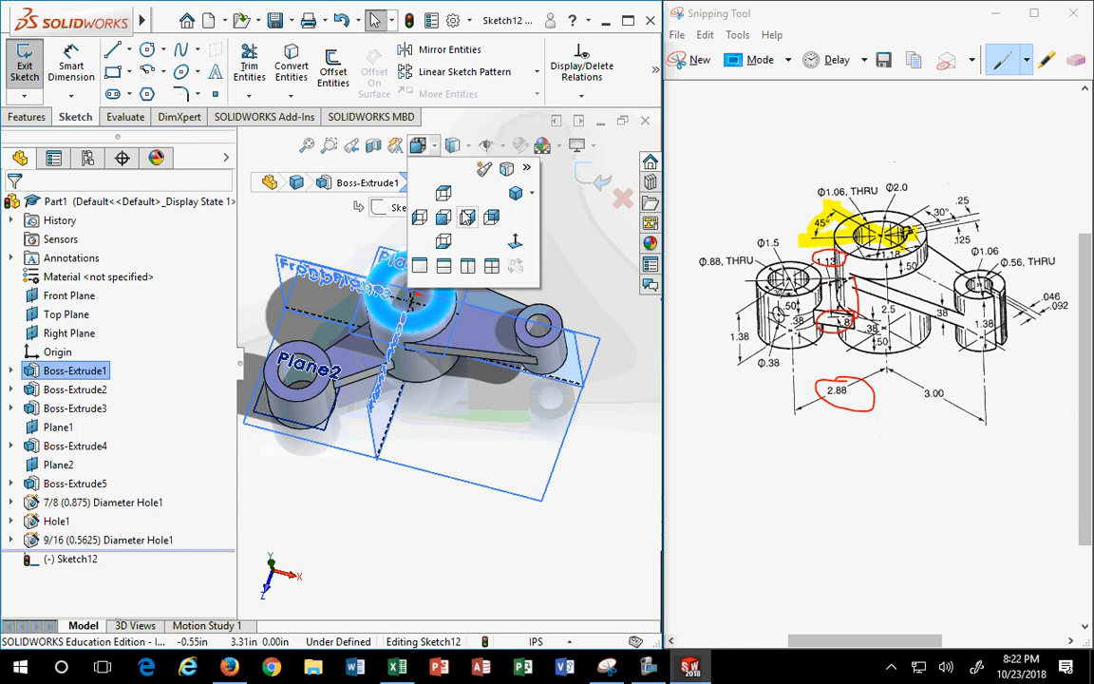
left_click(516, 242)
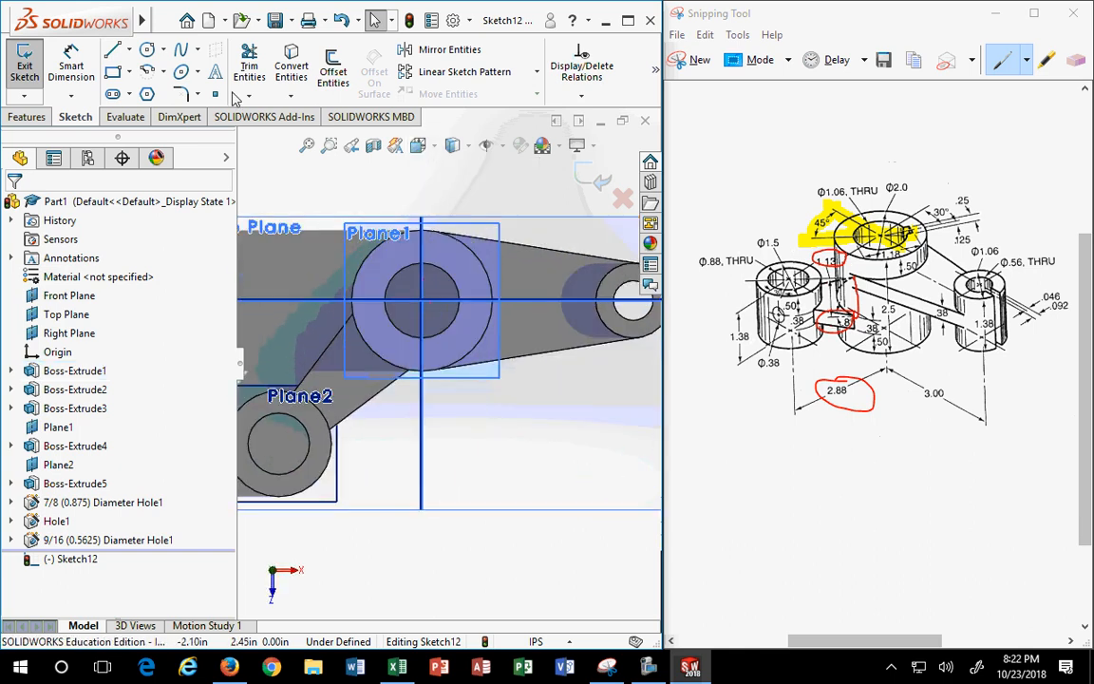
left_click(130, 49)
left_click(147, 90)
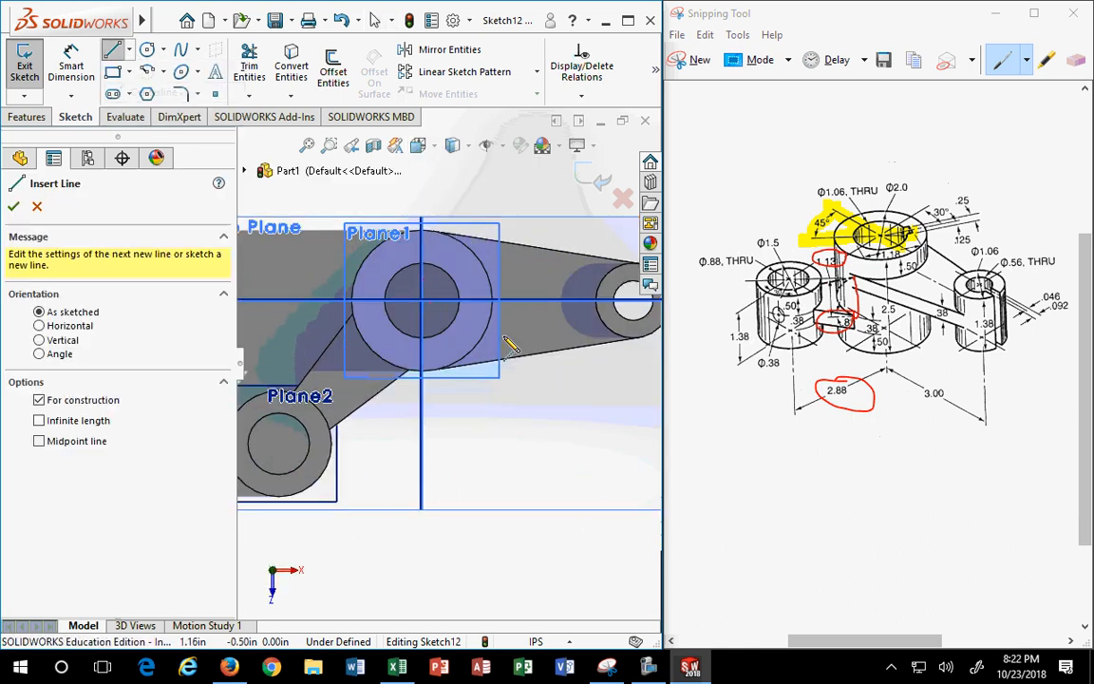
left_click(421, 302)
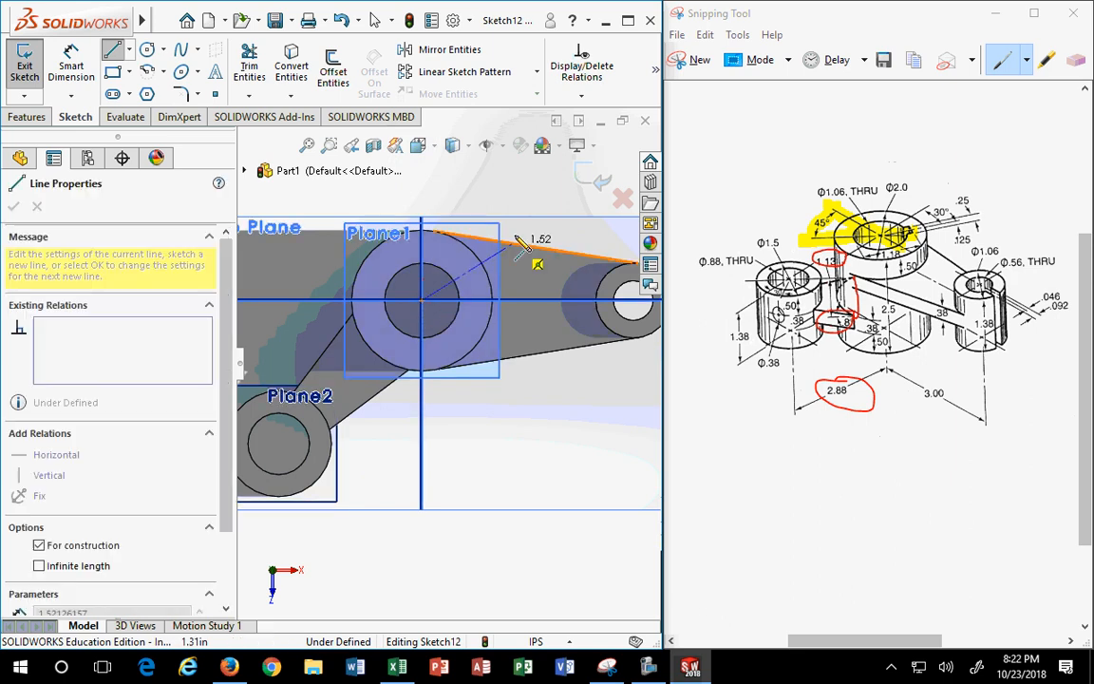
left_click(477, 197)
key("Escape")
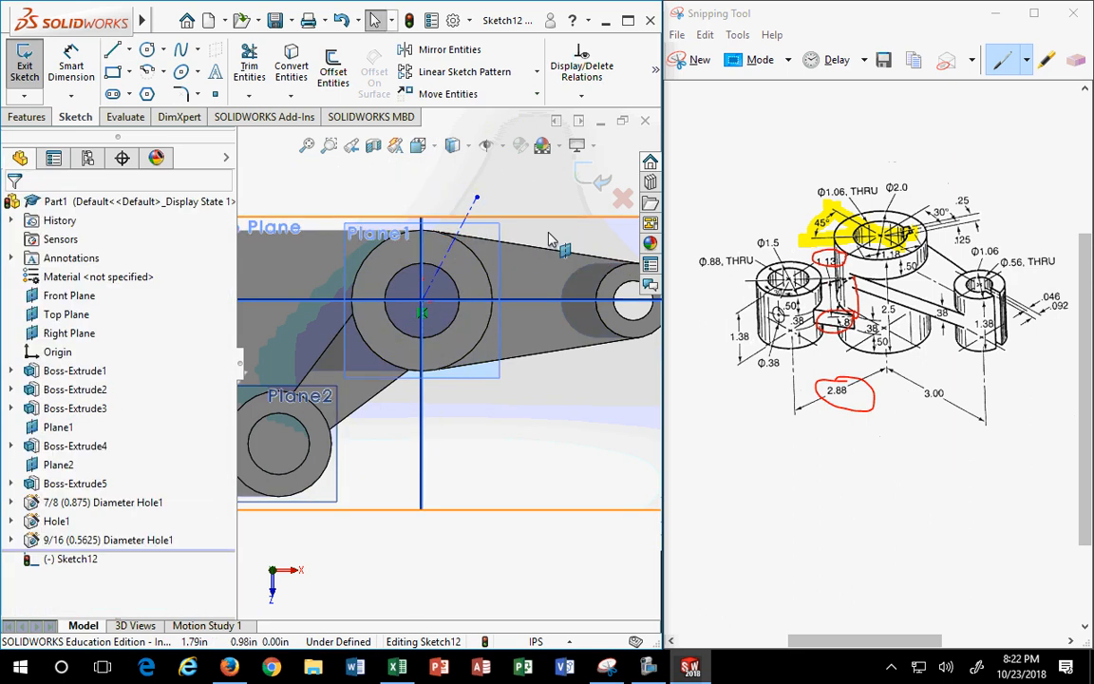
- Dimension the centerline at 30° from the vertical line
left_click(74, 59)
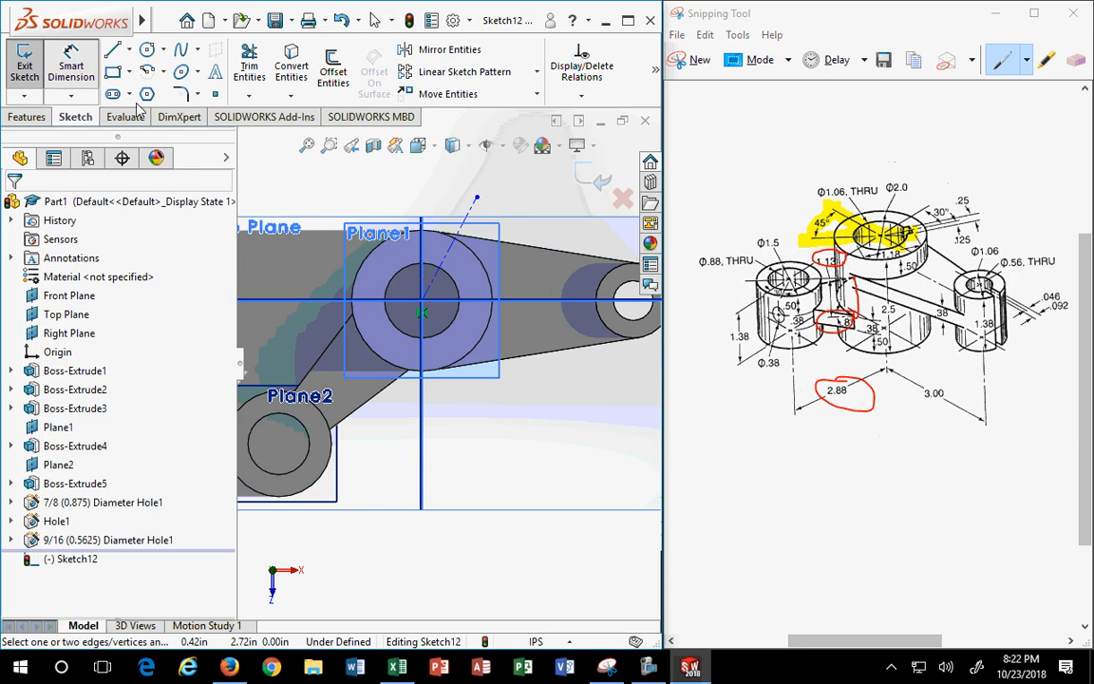
left_click(452, 244)
key("Escape")
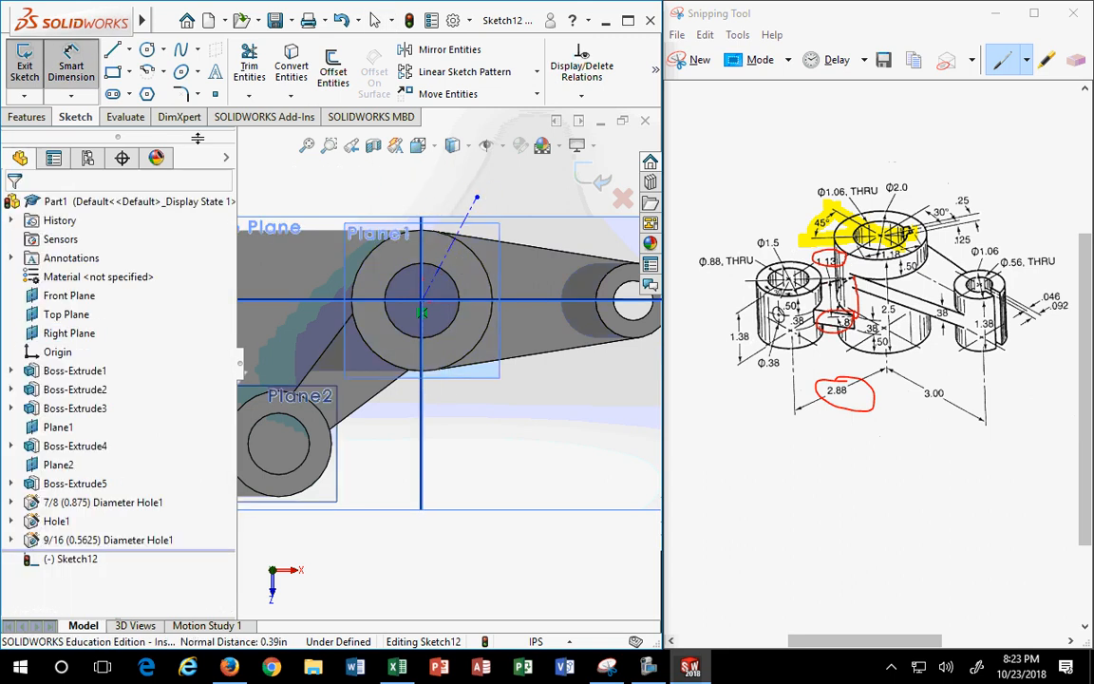
left_click(452, 245)
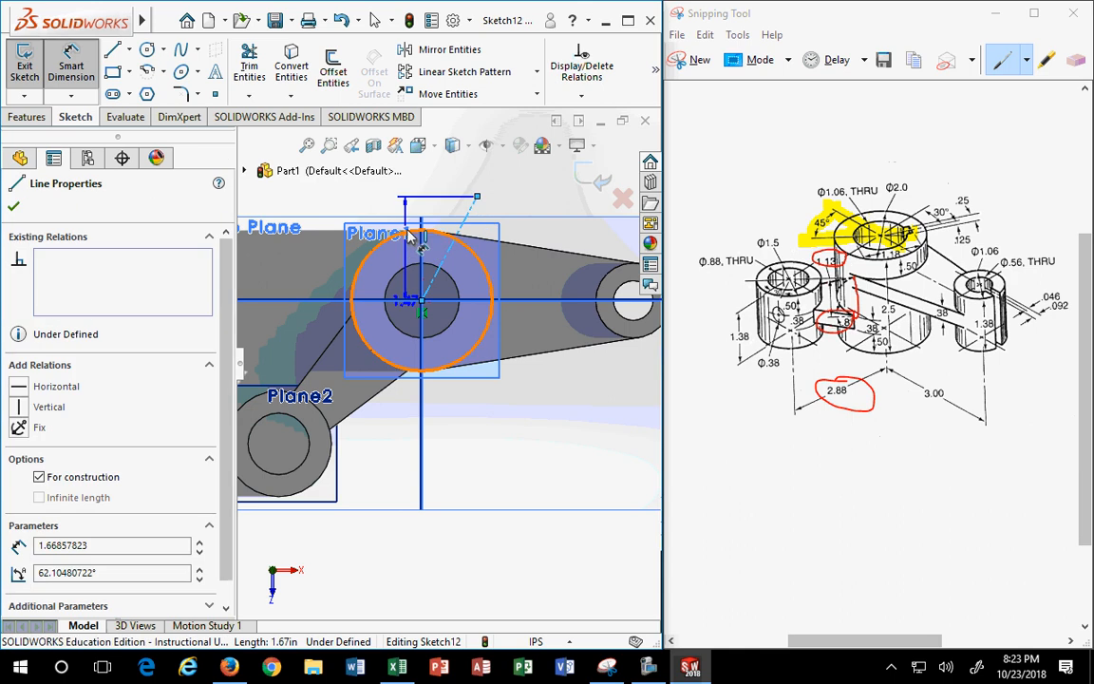
left_click(423, 237)
left_click(454, 179)
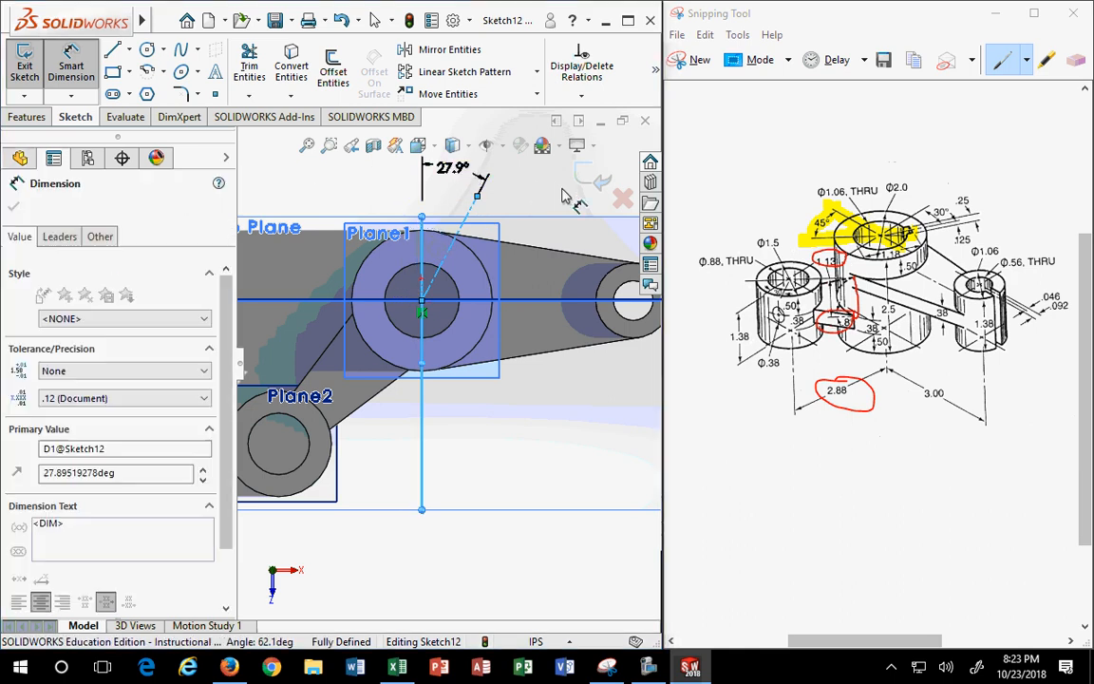
type("30")
key("Return")
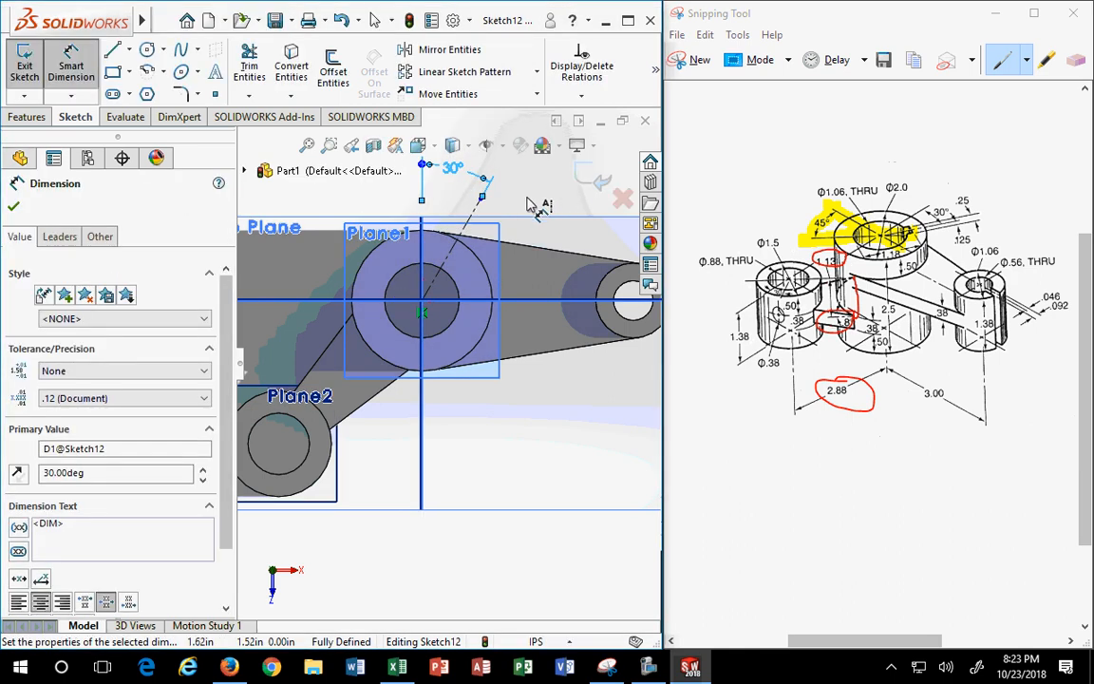
scroll(408, 285, "down", 2)
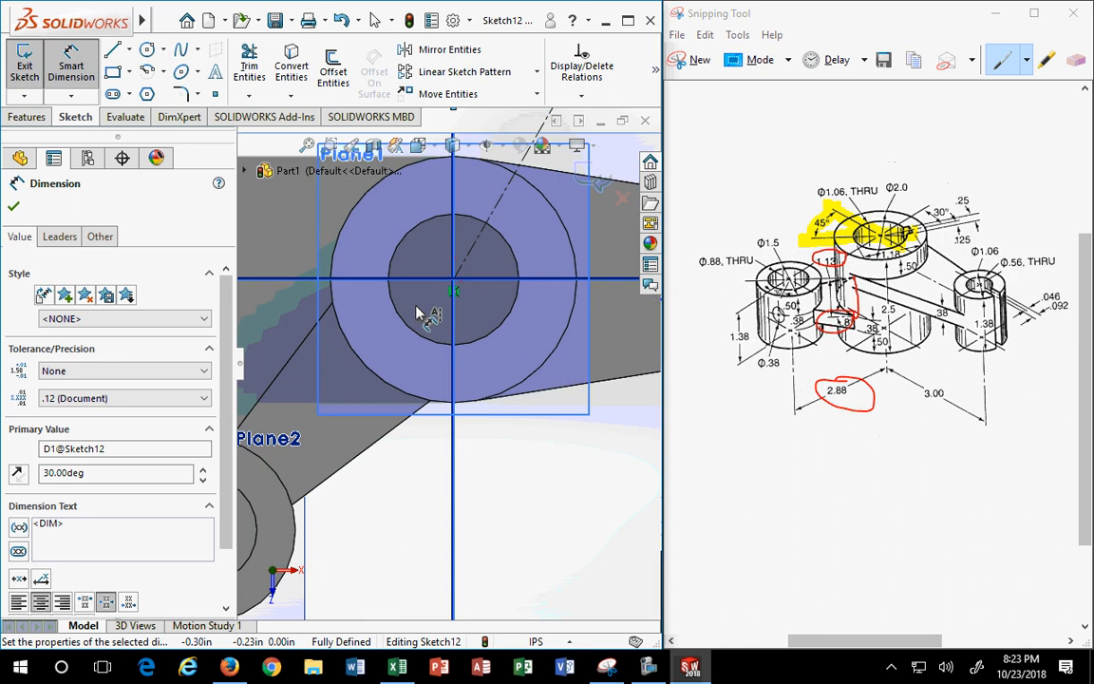
- Convert the central hole's 1.06 edge into the sketch and make the circle construction geometry
left_click(292, 67)
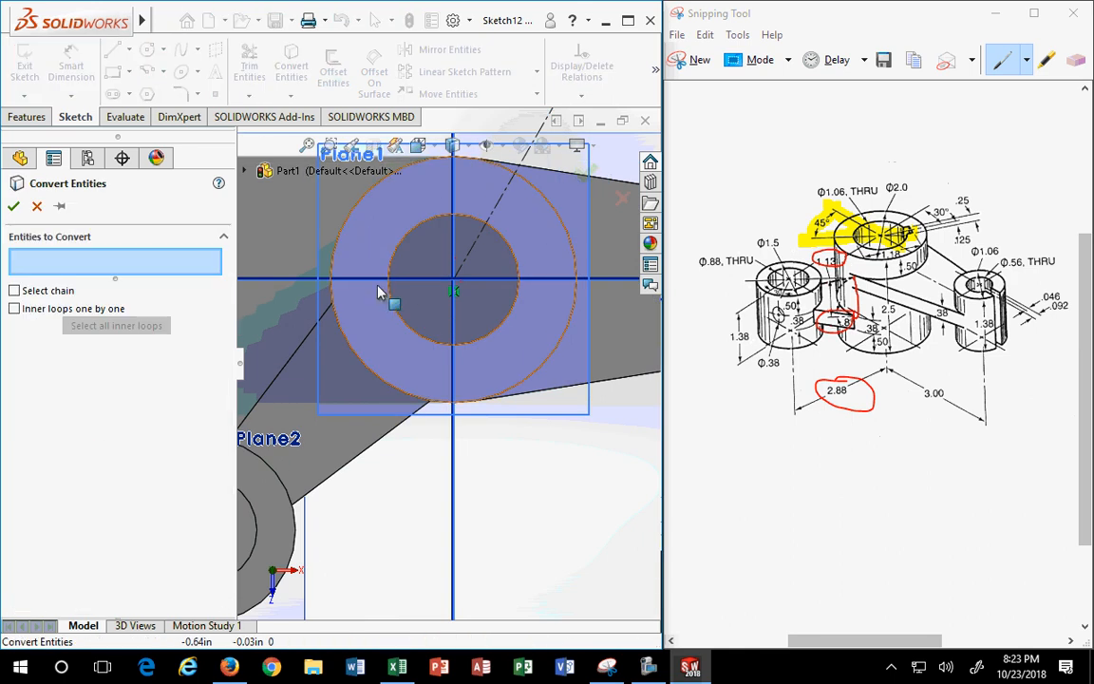
left_click(408, 328)
left_click(14, 207)
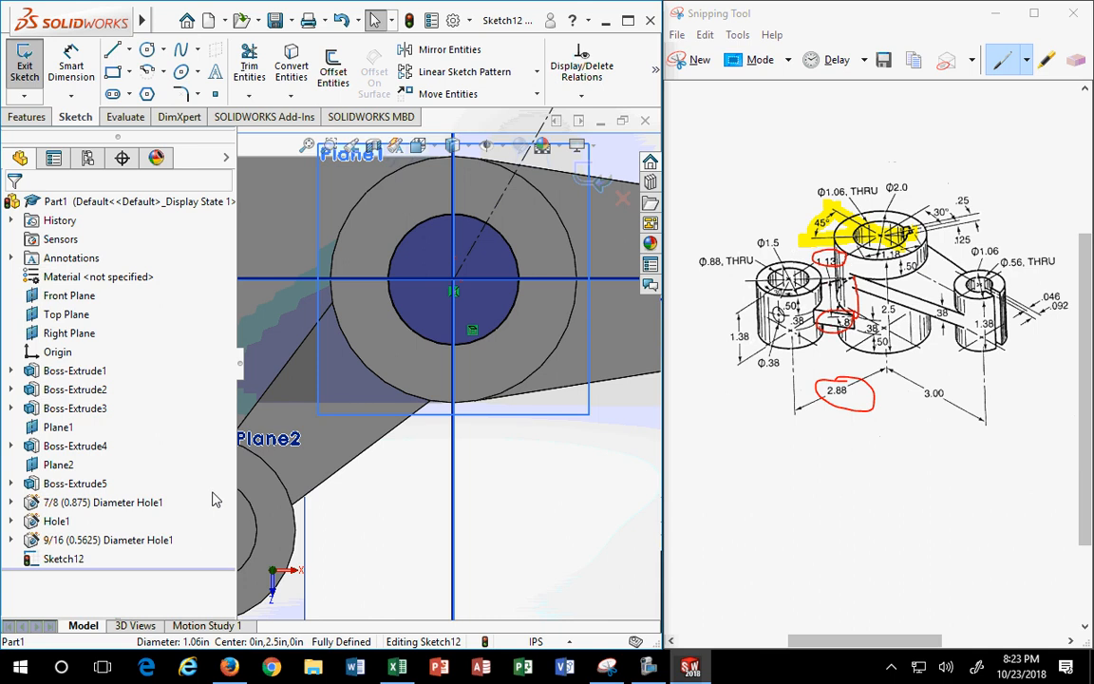
left_click(405, 328)
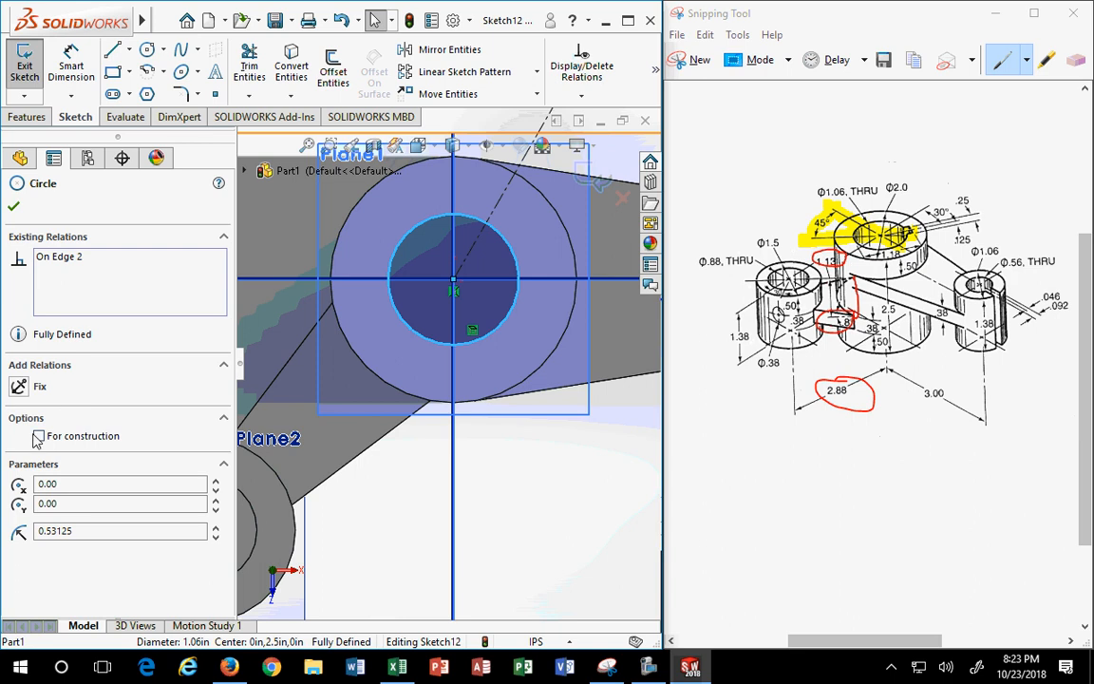
left_click(38, 436)
left_click(14, 206)
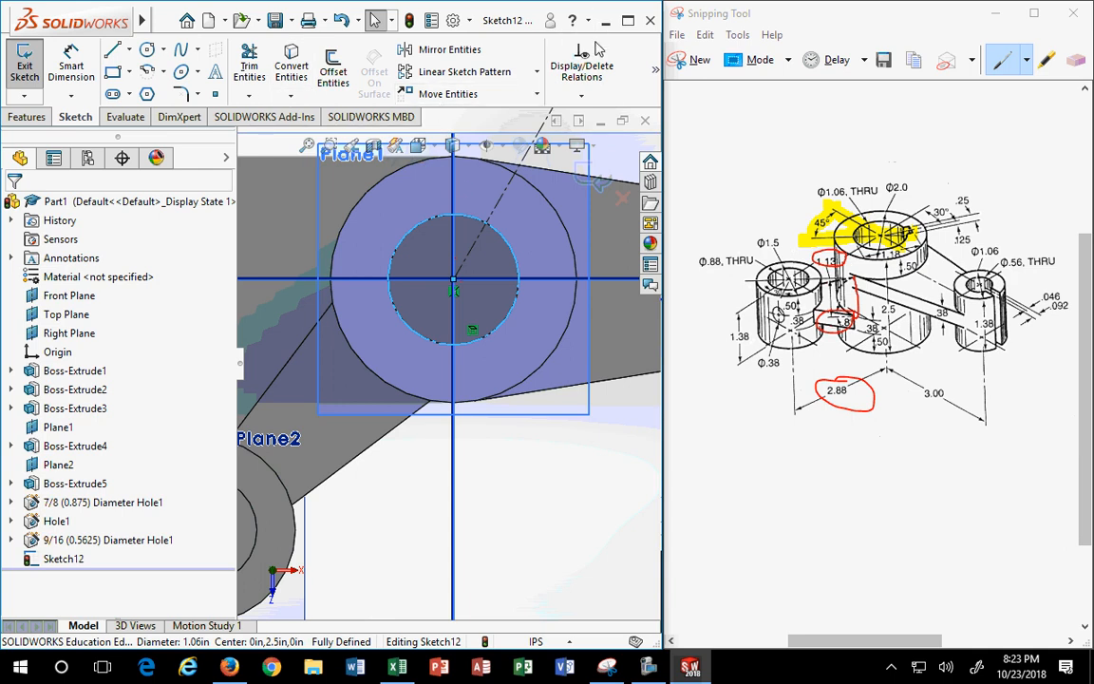
- Look through the sketch relation and extra sketch tool menus without applying anything
left_click(583, 97)
left_click(637, 55)
left_click(655, 76)
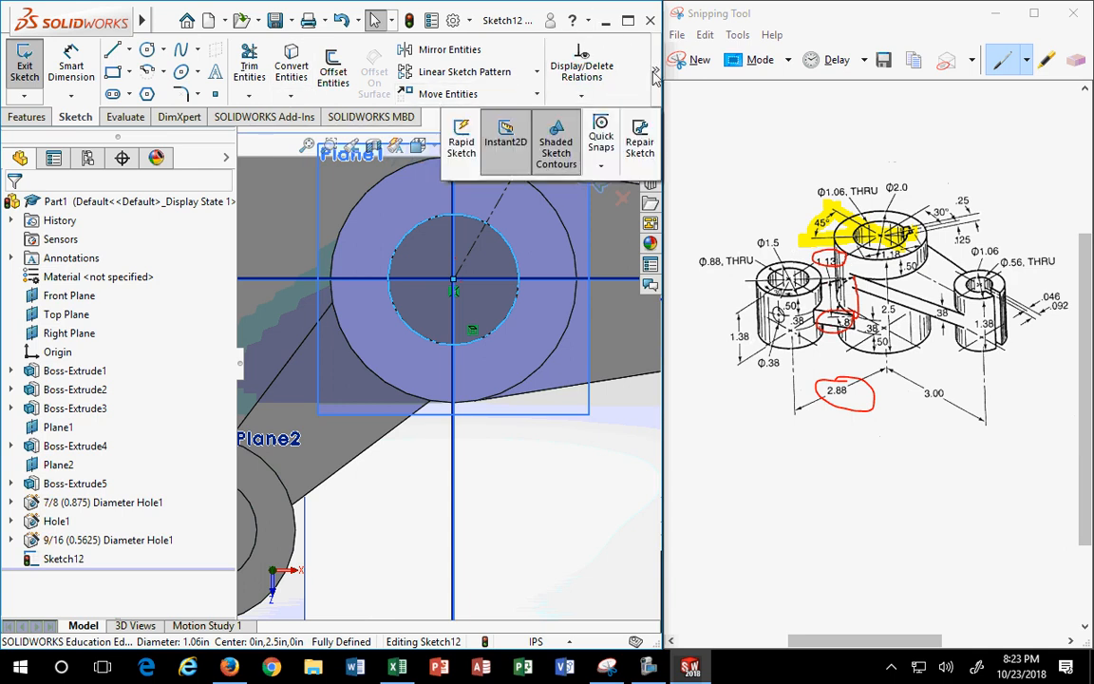
left_click(657, 67)
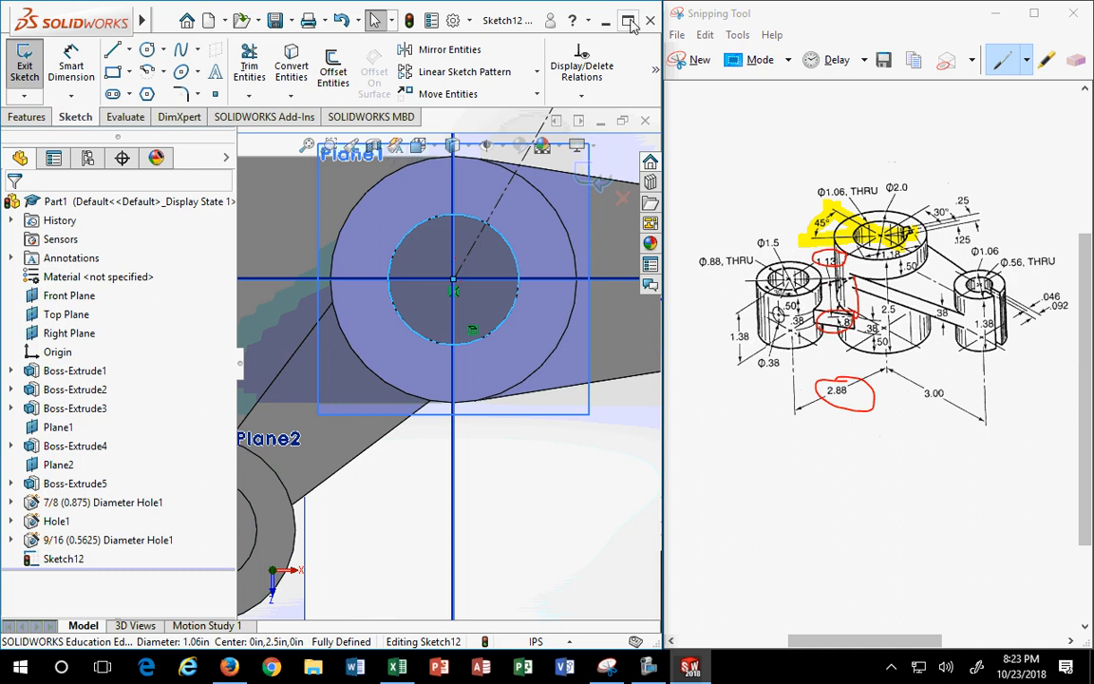
left_click(249, 96)
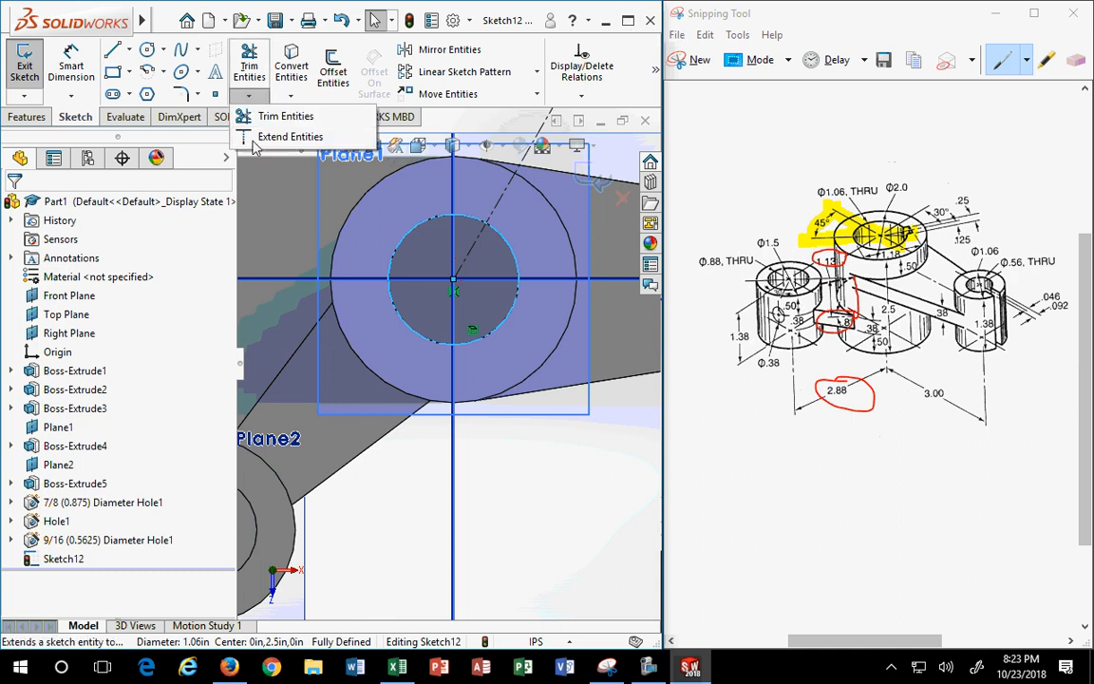
- Shorten the angled construction line and snap its lower end onto the hole circle
left_click(256, 139)
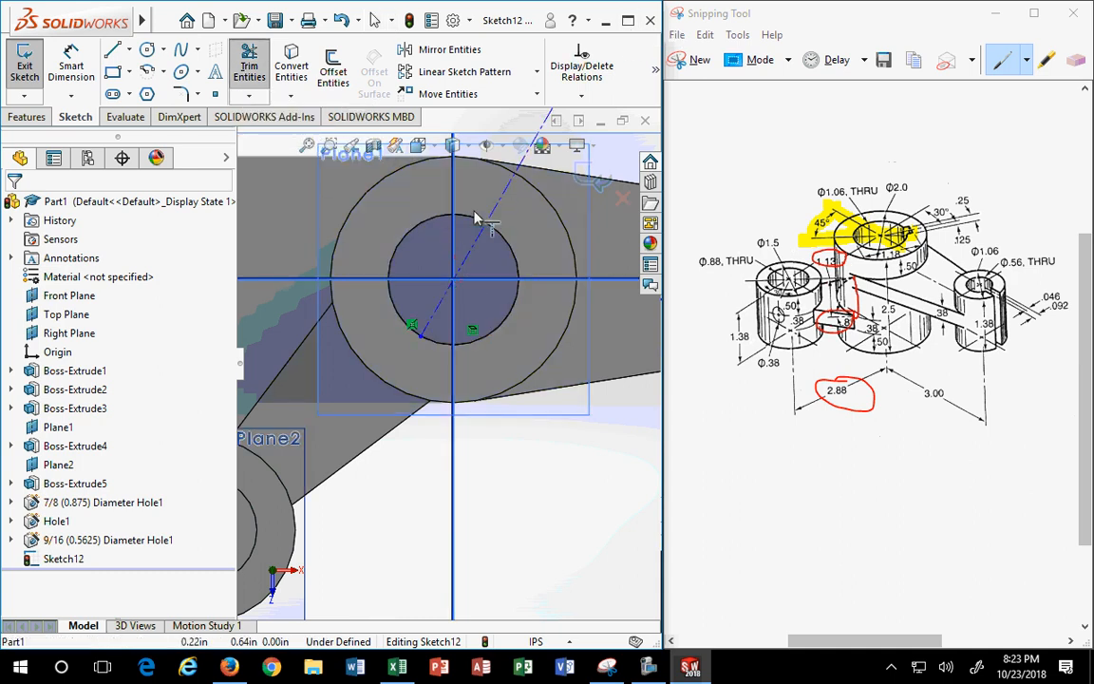
scroll(422, 344, "up", 2)
key("Escape")
left_click(429, 350)
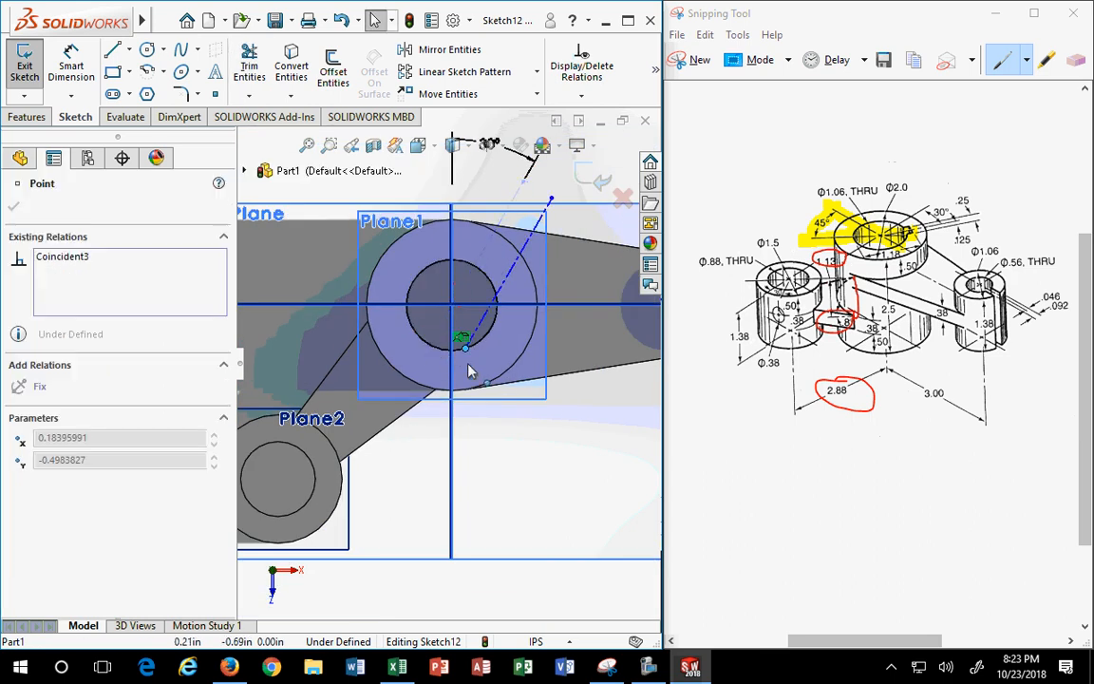
left_click_drag(446, 354, 420, 367)
scroll(417, 369, "down", 2)
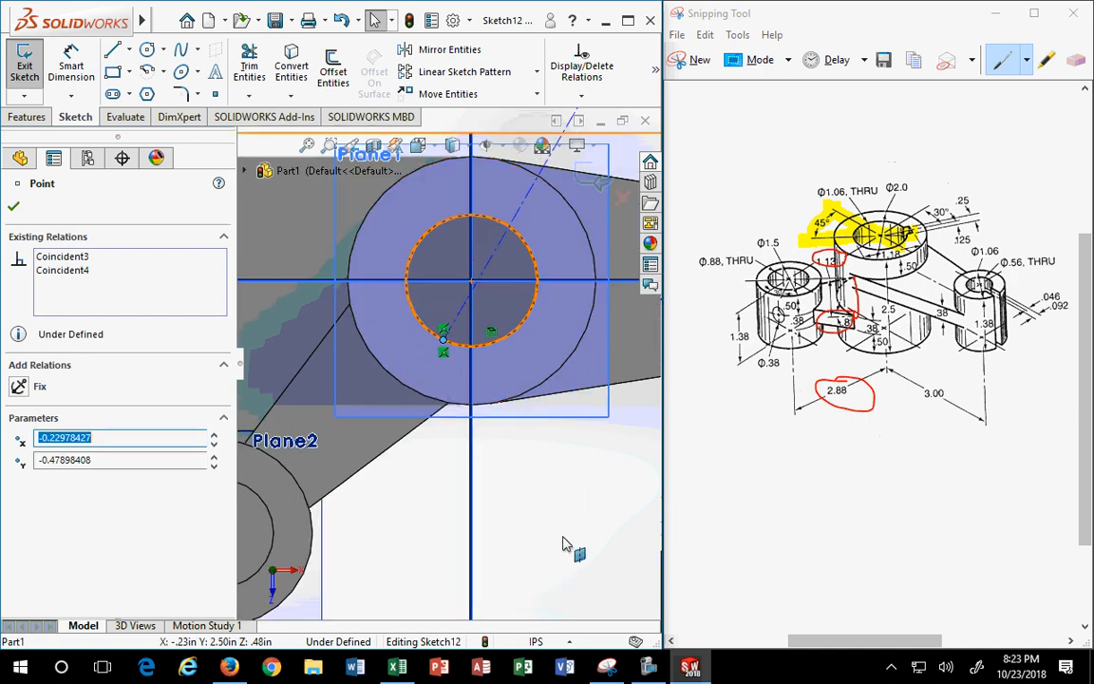
left_click(513, 499)
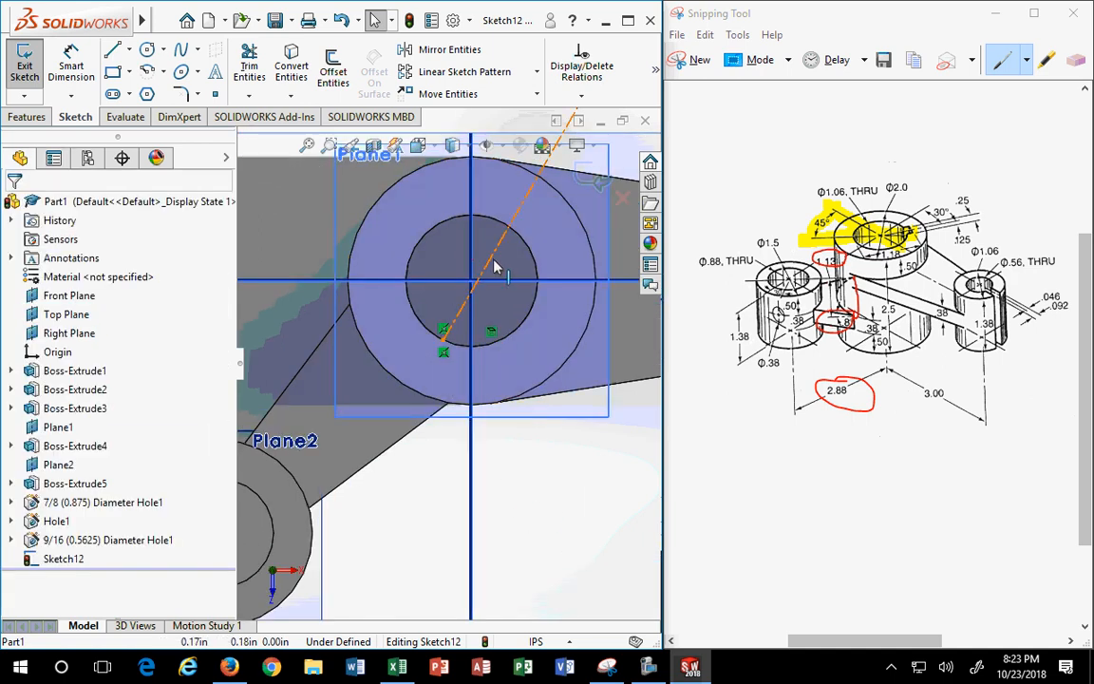
left_click_drag(493, 261, 473, 275)
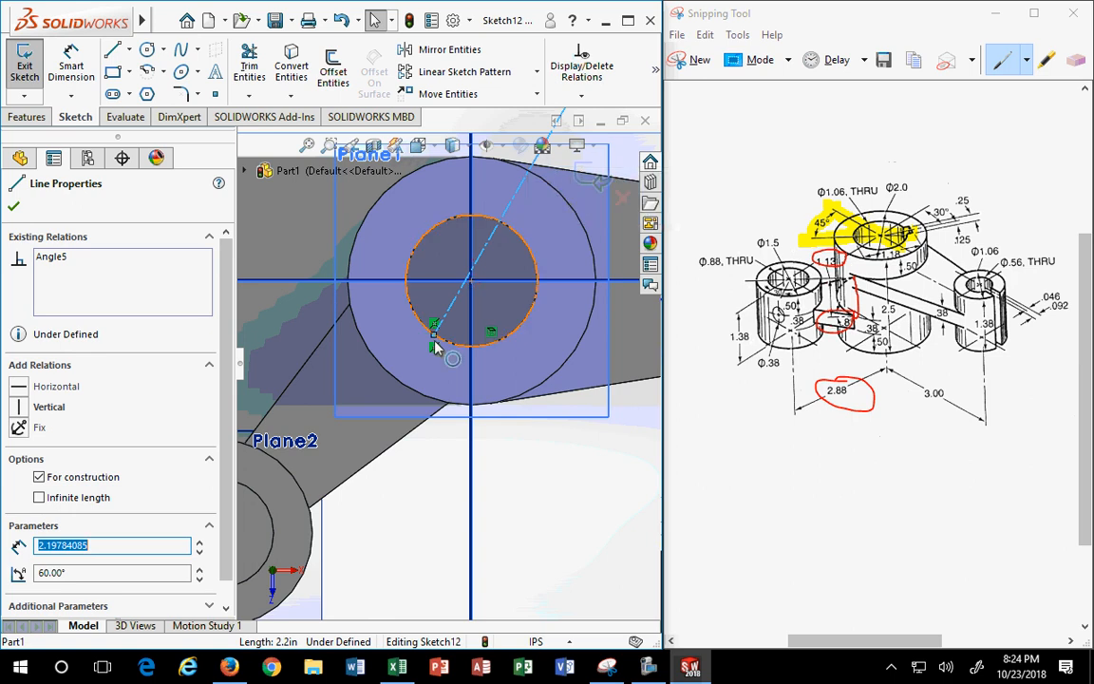
mouse_move(434, 340)
left_mouse_down()
mouse_move(469, 359)
mouse_move(455, 347)
mouse_move(418, 352)
mouse_move(429, 332)
left_mouse_up()
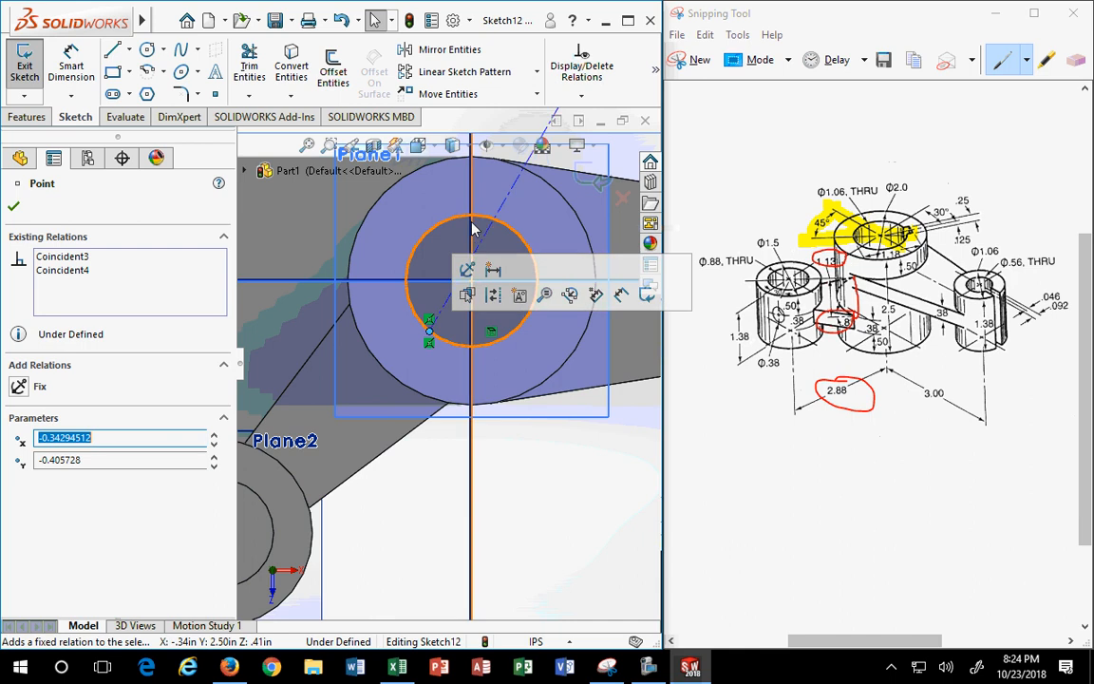
key("Escape")
- Add a Coincident relation so the angled line passes through the hole's centre point
left_click(481, 247)
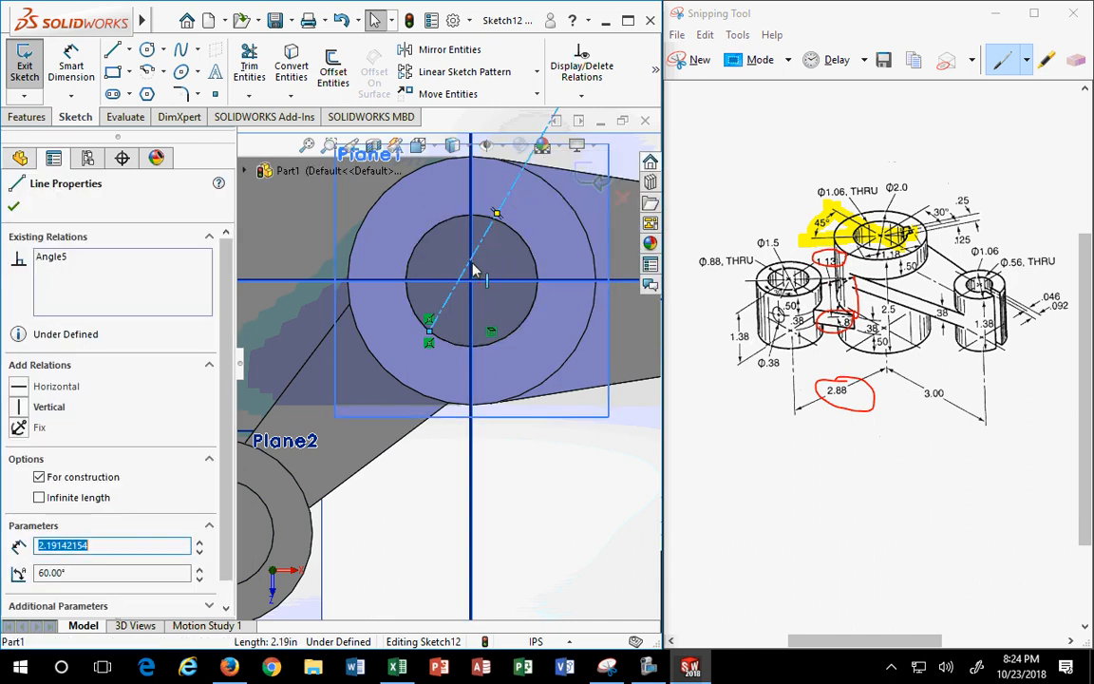
left_click(472, 283, "ctrl")
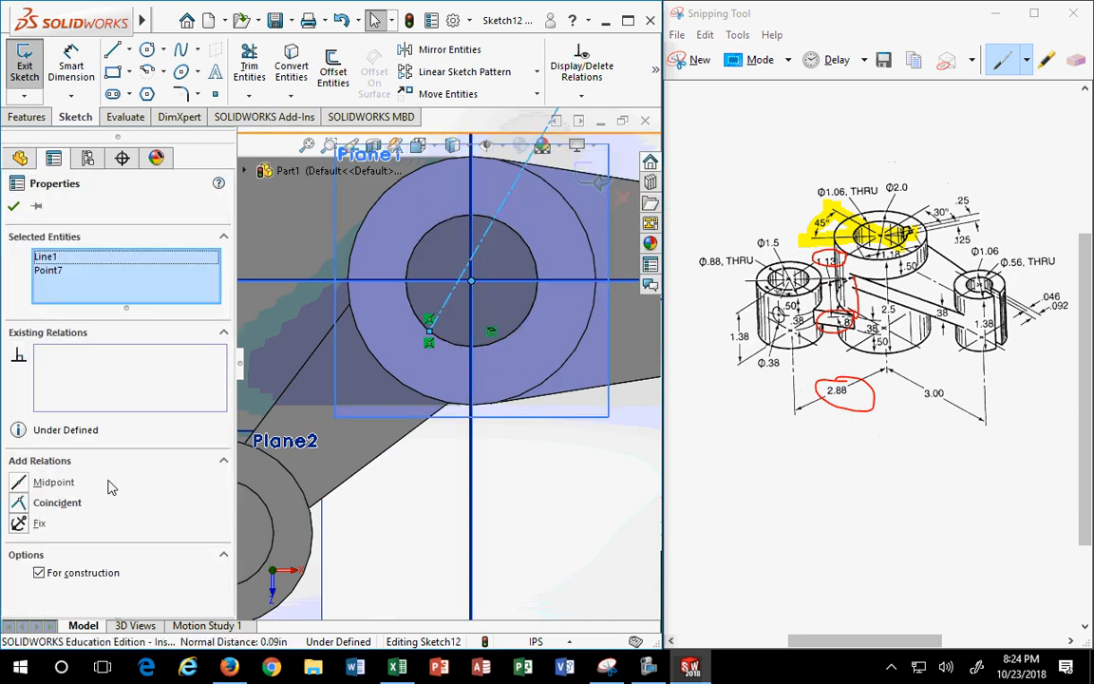
left_click(19, 503)
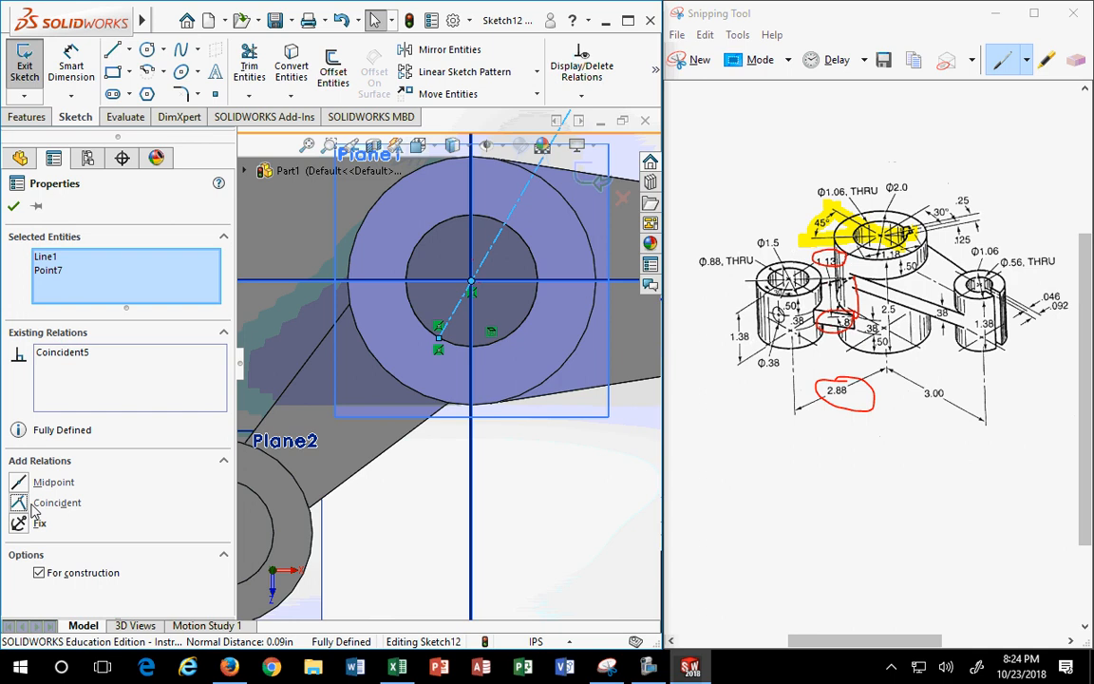
left_click(13, 206)
left_click(439, 332)
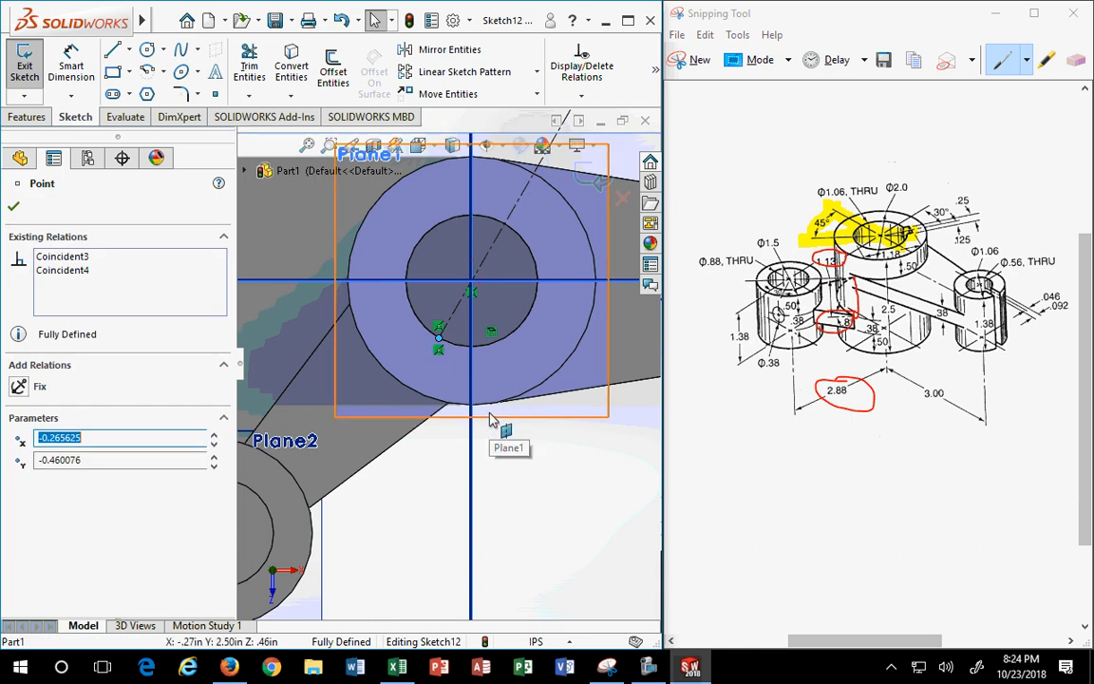
key("Escape")
- Draw a short centerline starting from the point on the hole circle, down and to the right
scroll(636, 145, "down", 2)
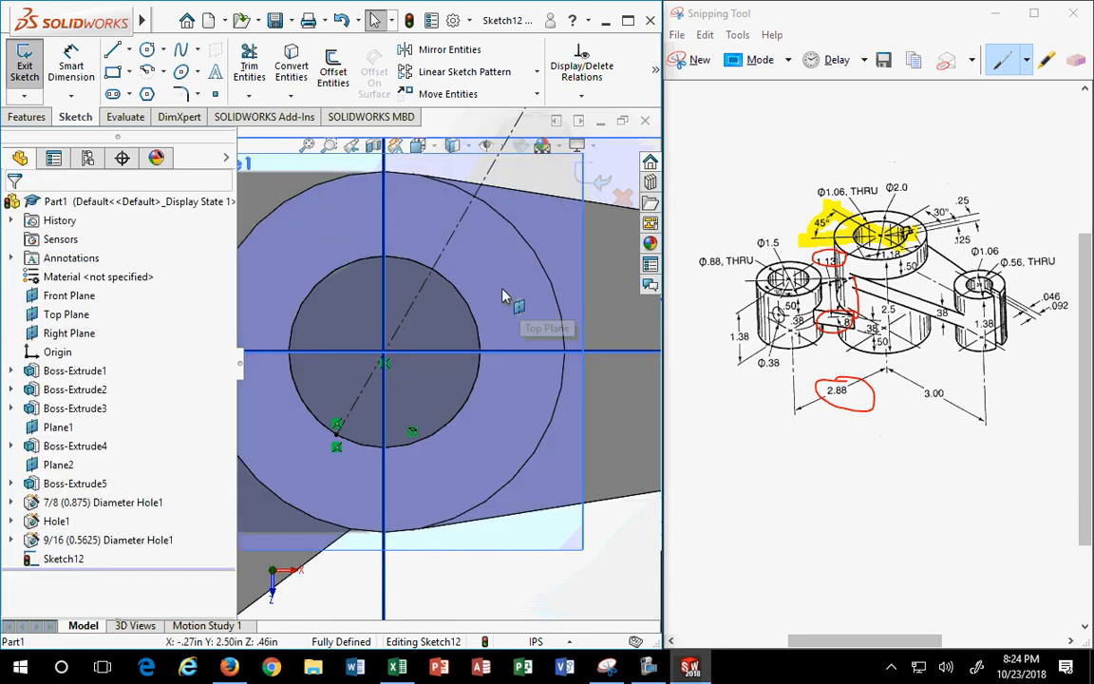
scroll(503, 290, "up", 3)
scroll(409, 332, "down", 2)
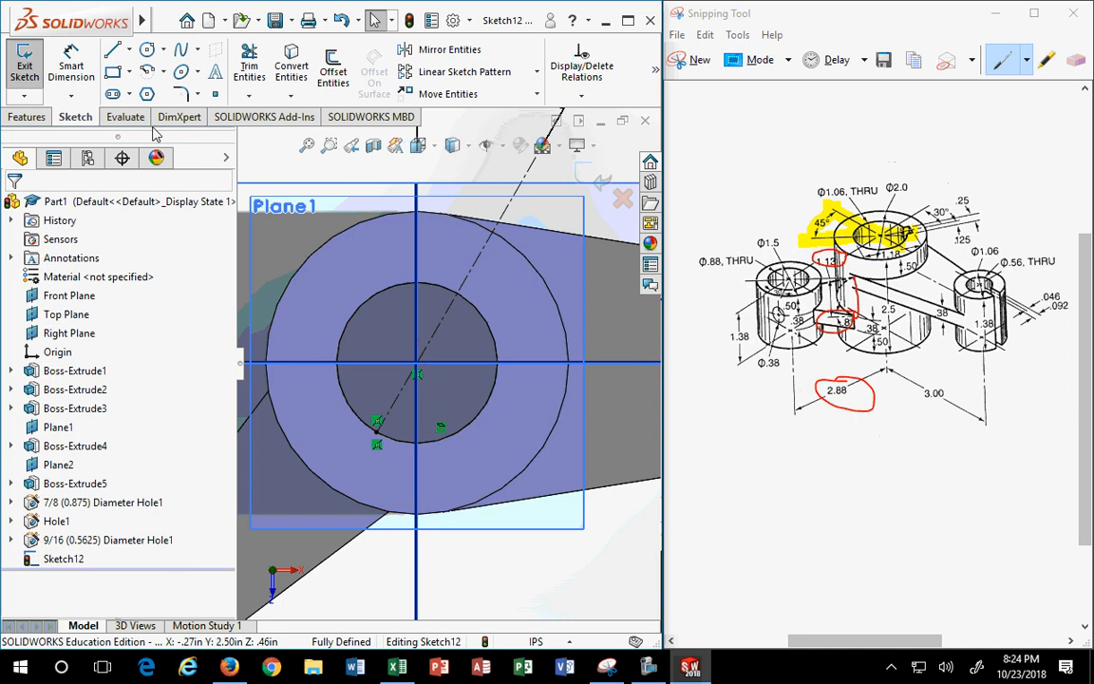
left_click(128, 49)
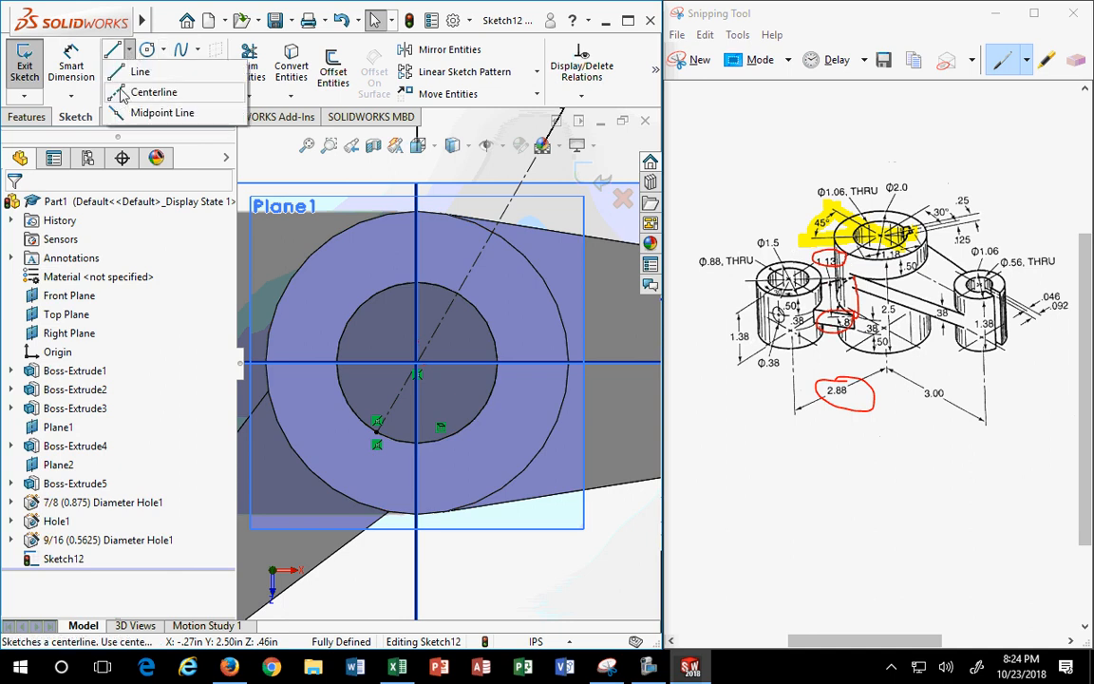
left_click(124, 92)
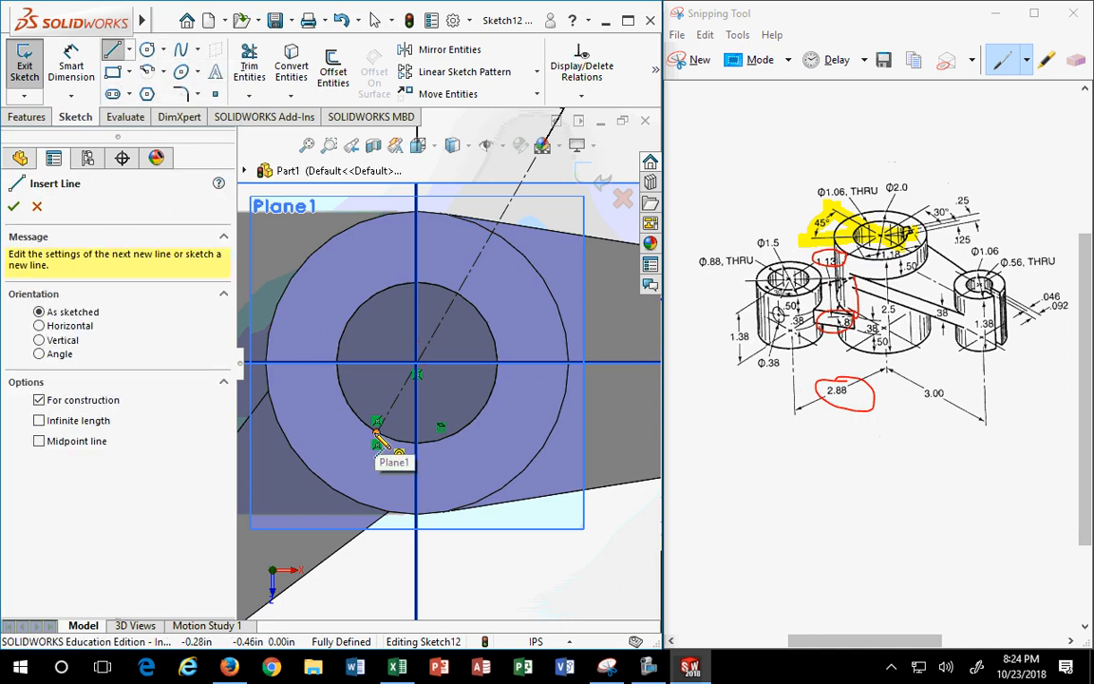
left_click(377, 443)
left_click(456, 479)
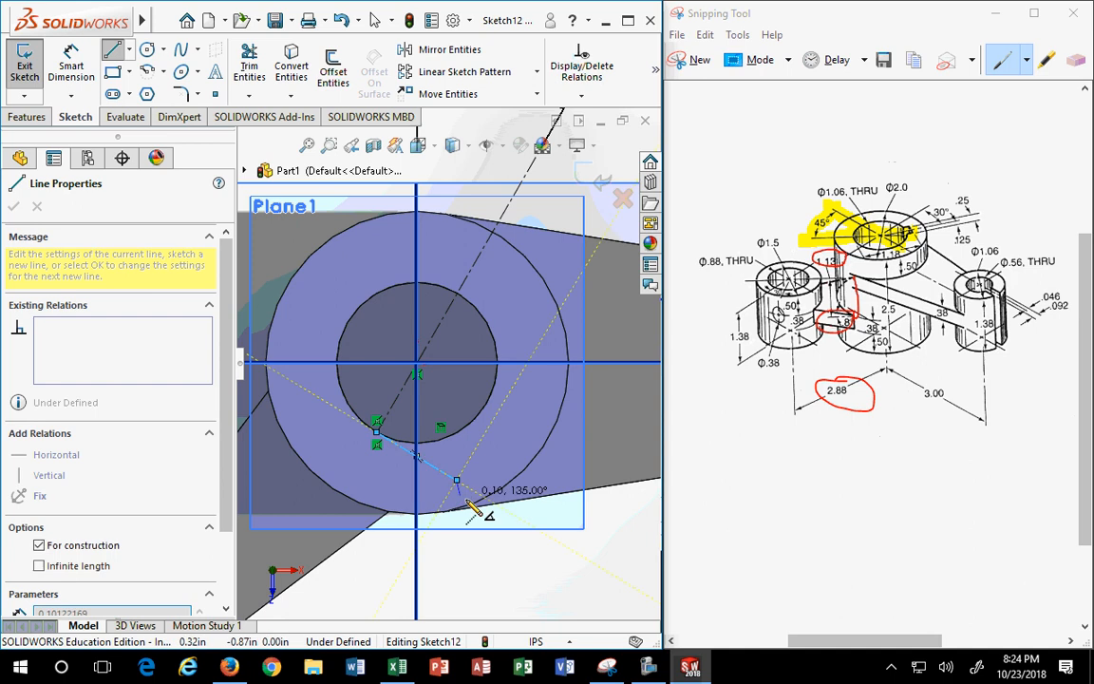
key("Escape")
- Make the short centerline perpendicular to the long angled centerline
left_click(440, 471)
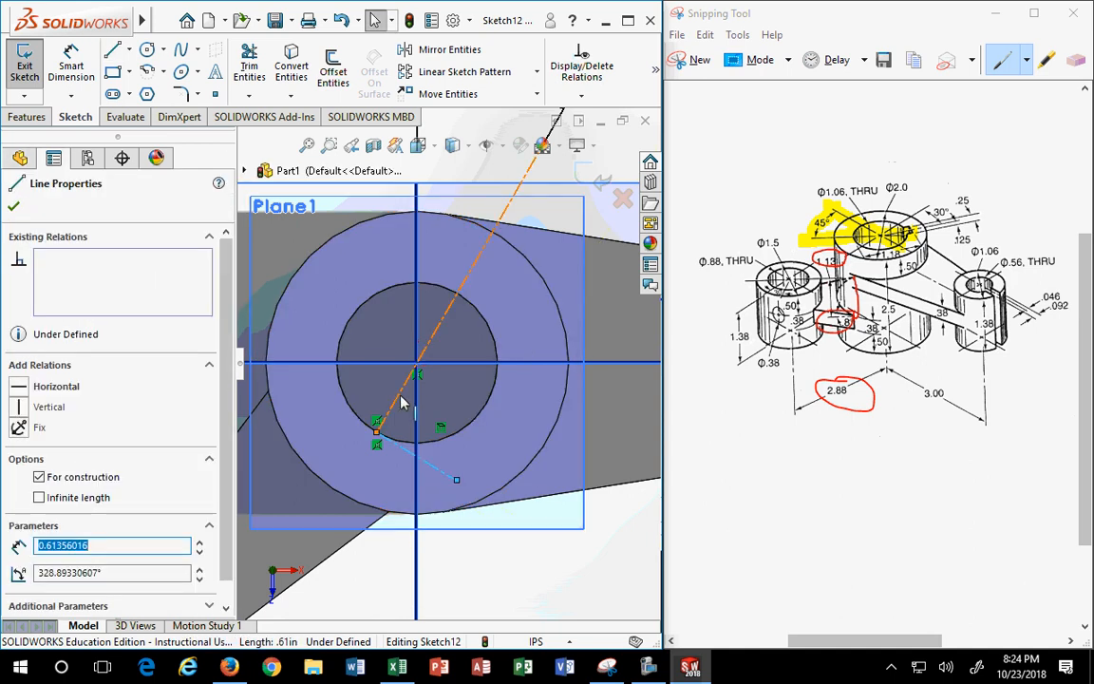
left_click(399, 395, "ctrl")
left_click(23, 547)
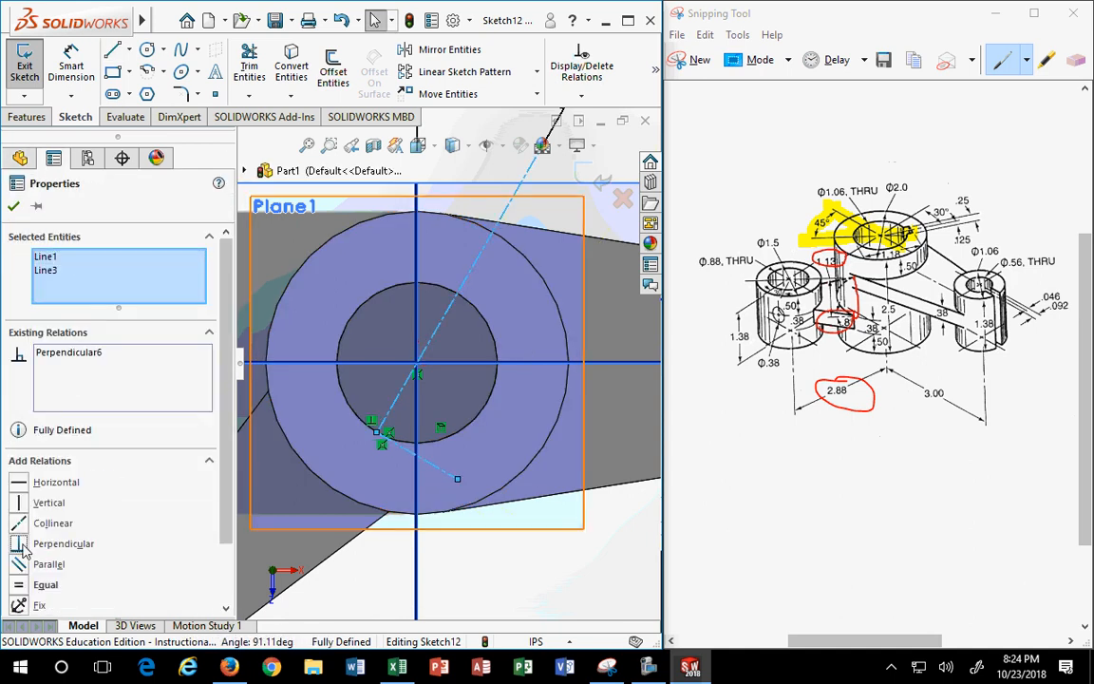
key("Escape")
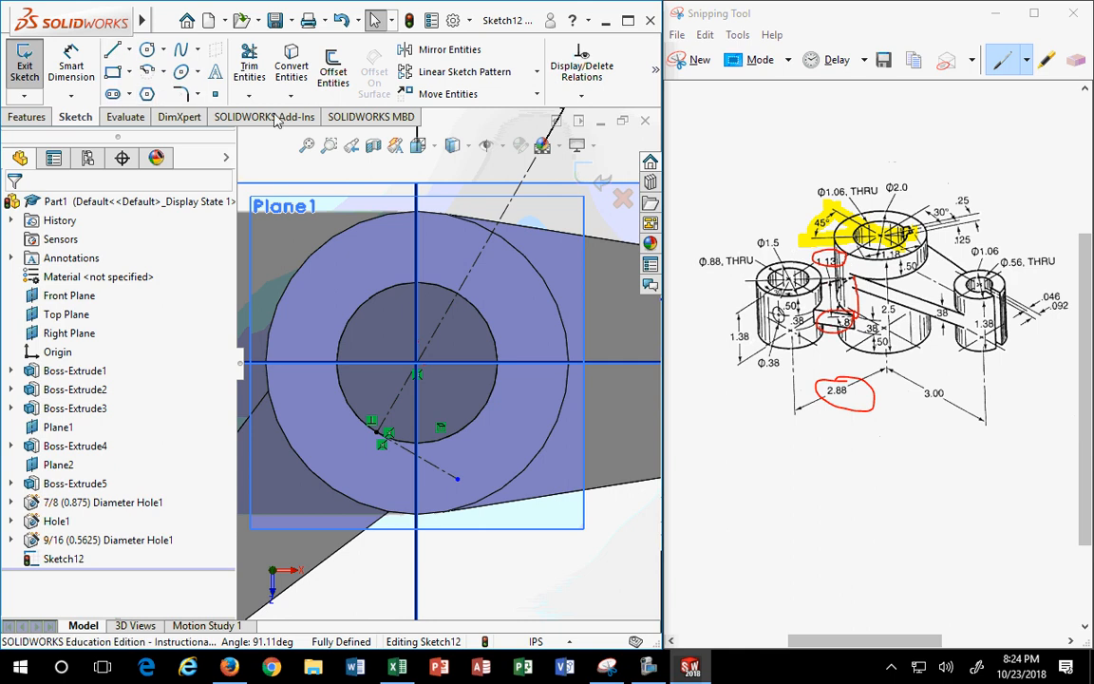
- Preview a reversed offset of the short centerline at distance 1., then switch to the Excel fraction table
left_click(332, 68)
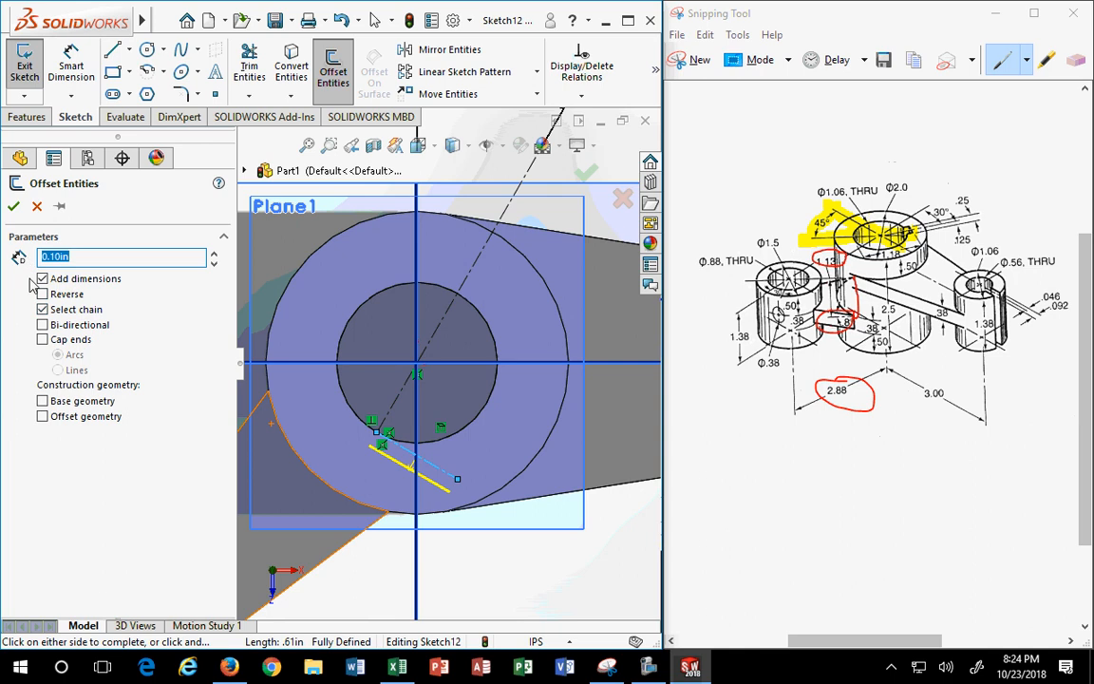
left_click(43, 295)
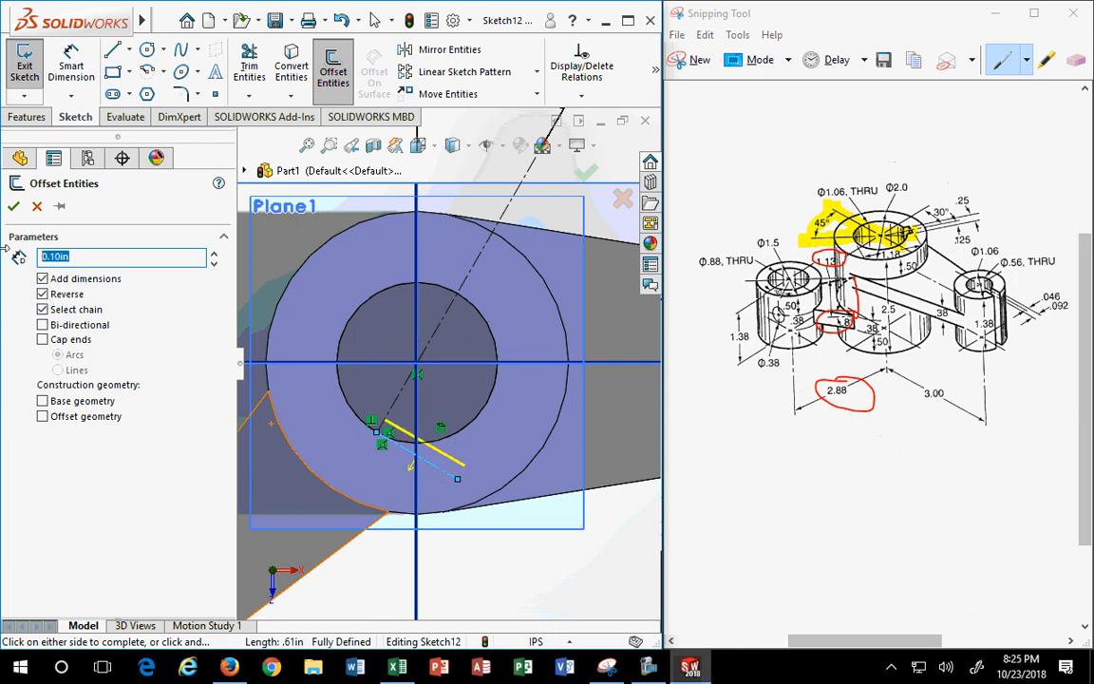
type("1.")
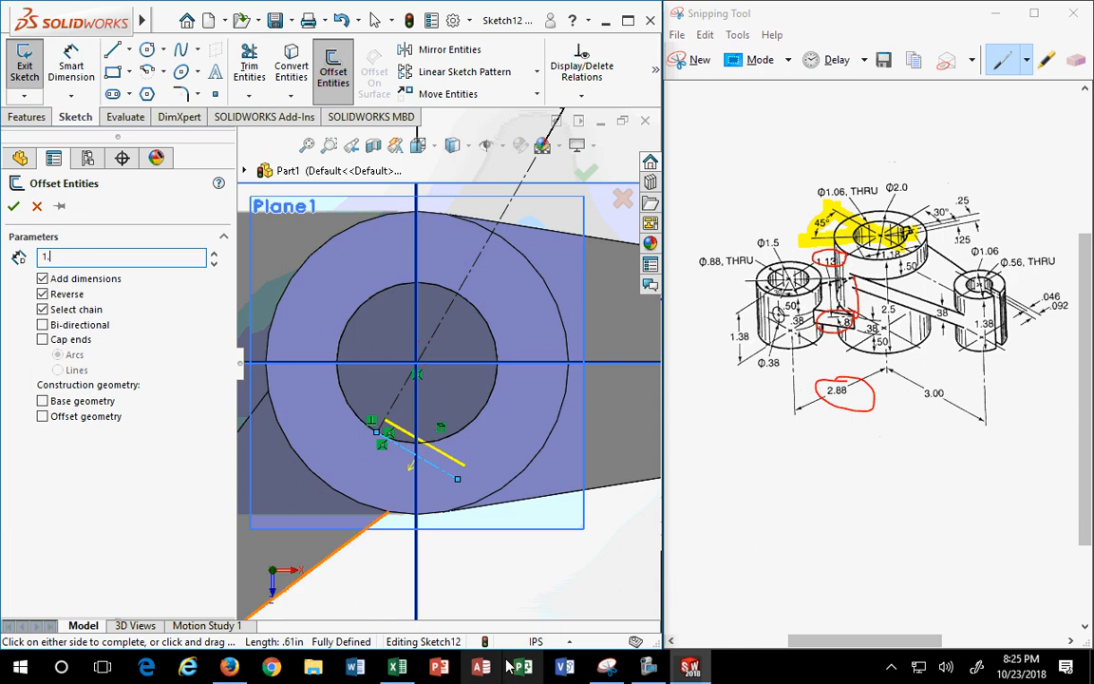
key("Return")
left_click(397, 667)
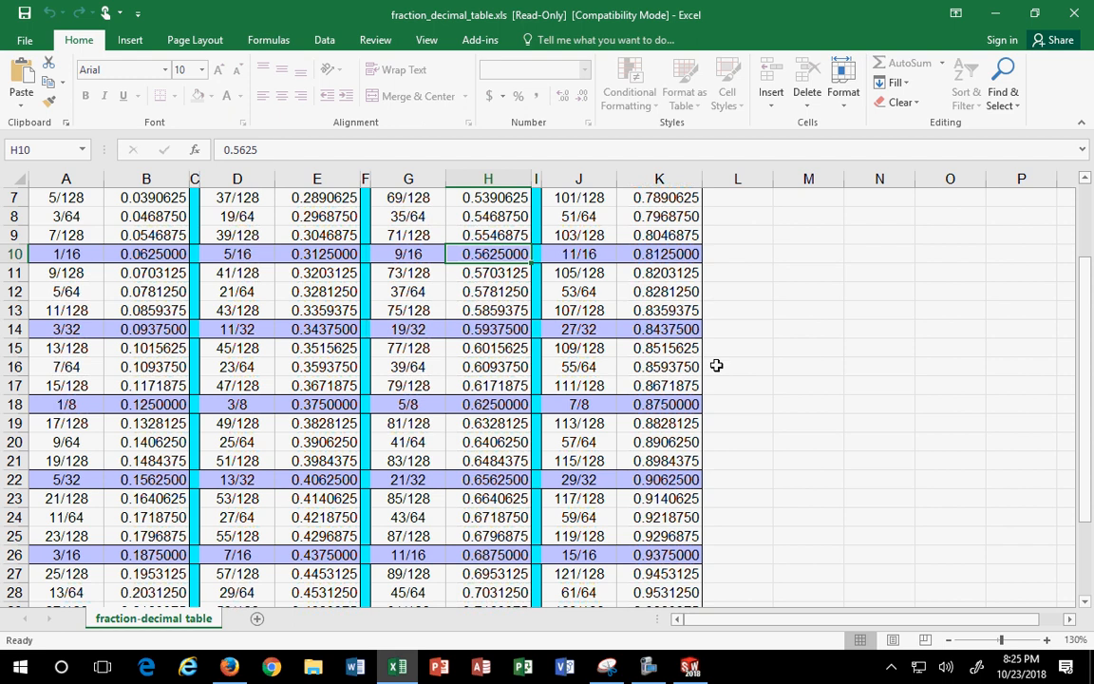
left_click(639, 328)
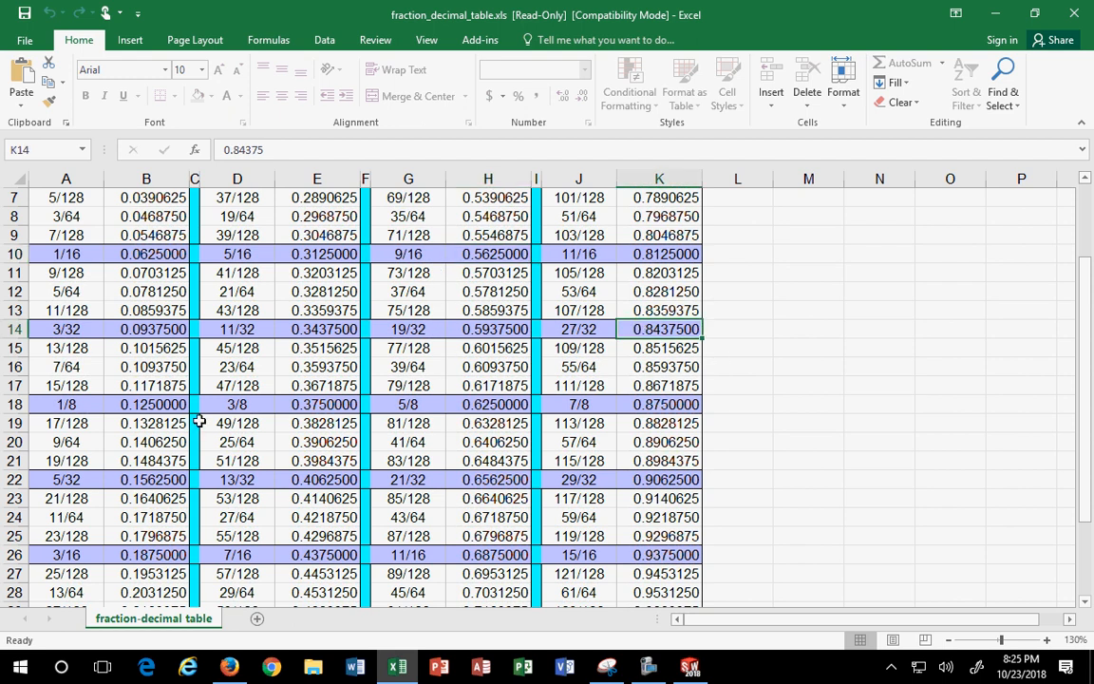
left_click(81, 307)
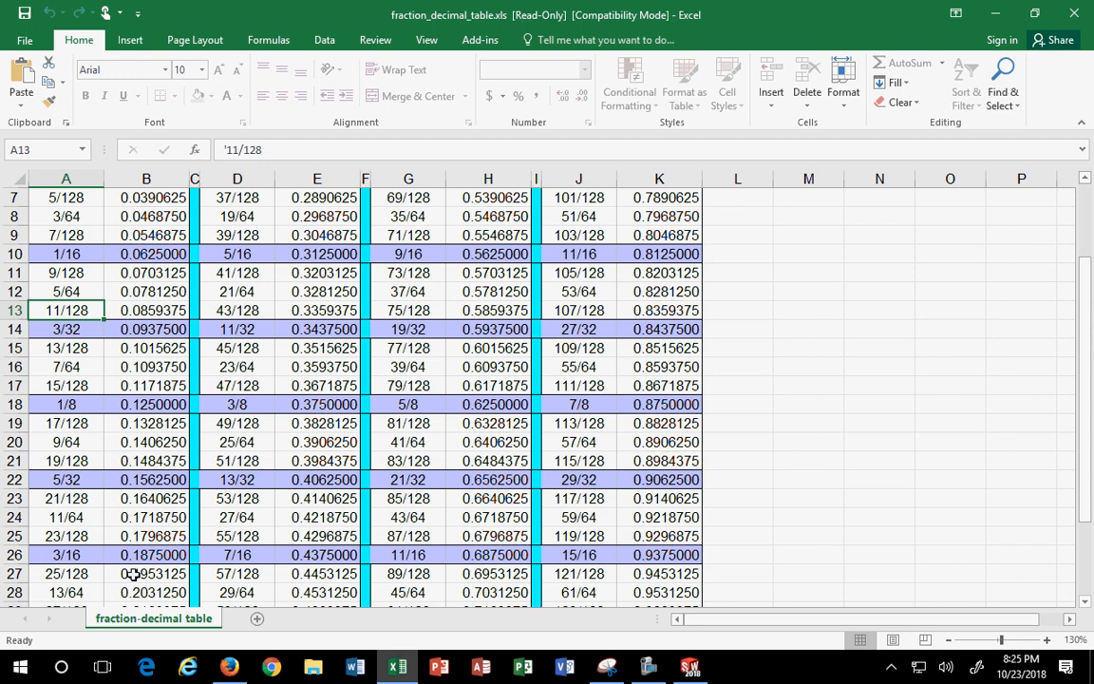
left_click(106, 536)
left_click(69, 536)
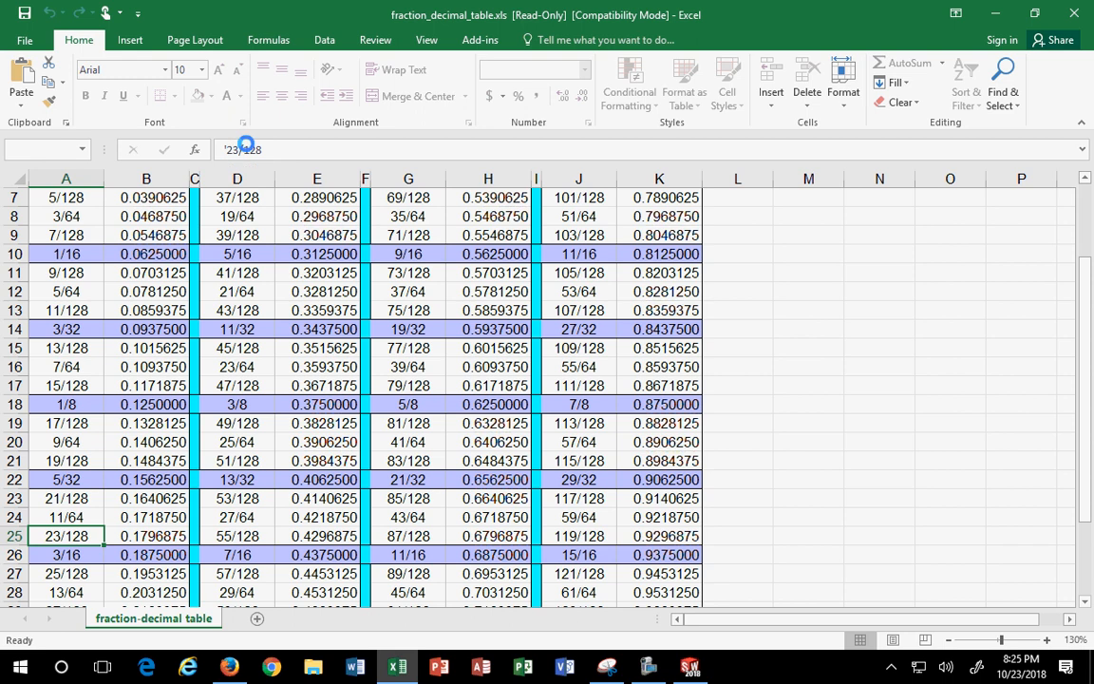
left_click(253, 152)
left_click(553, 381)
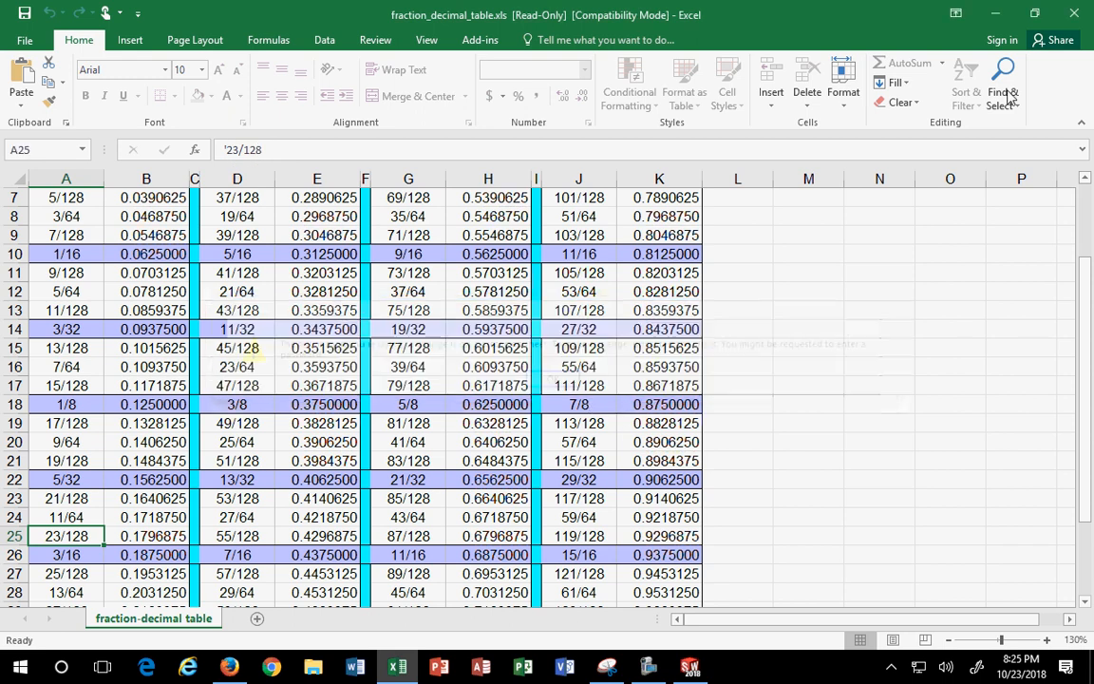
- Set the Offset Entities distance to 1+(23/128), which evaluates to 1.1796875 in
left_click(999, 13)
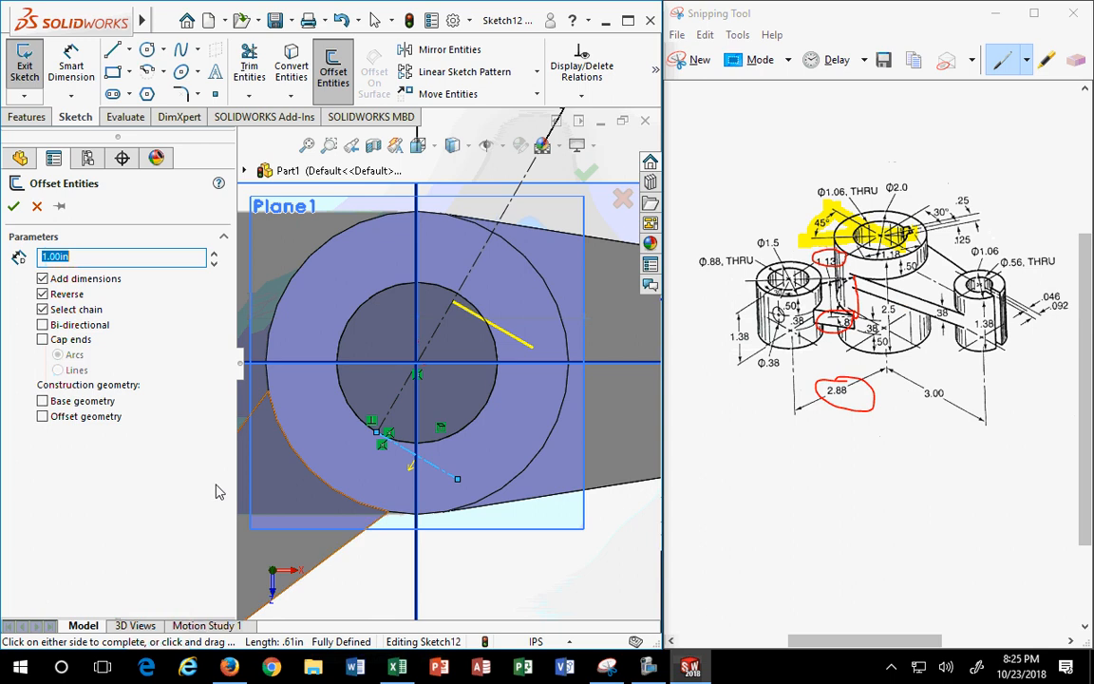
type("1")
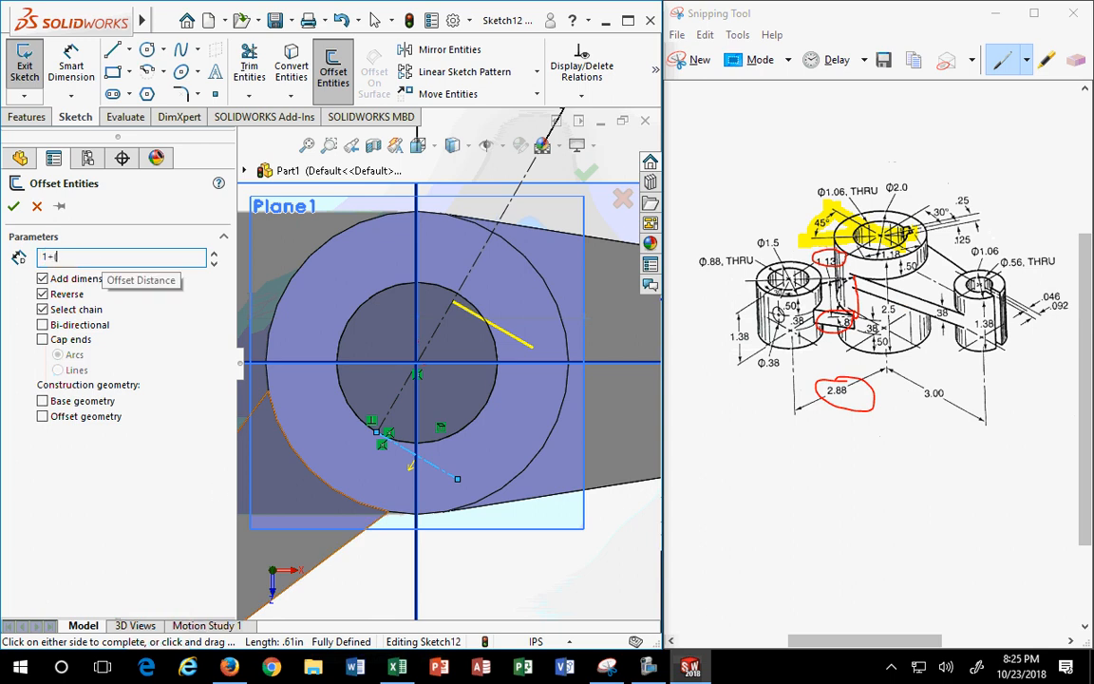
type("+(23/128")
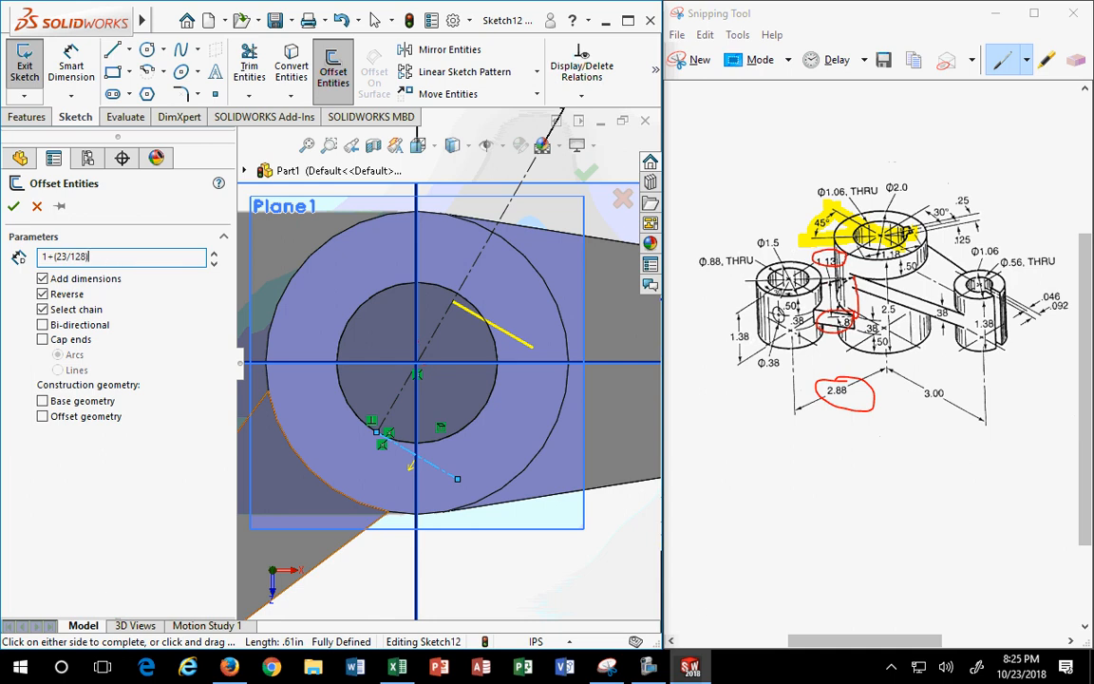
key("Return")
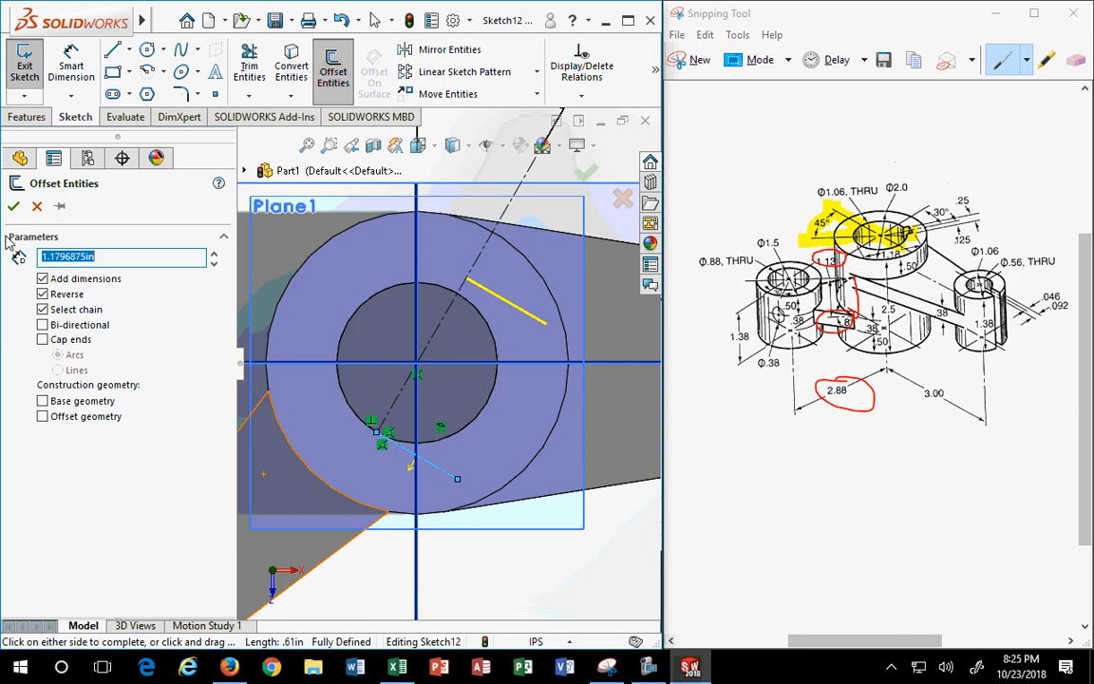
- Accept the 1.18 in offset line, then offset the centreline 0.125 in to one side
left_click(13, 206)
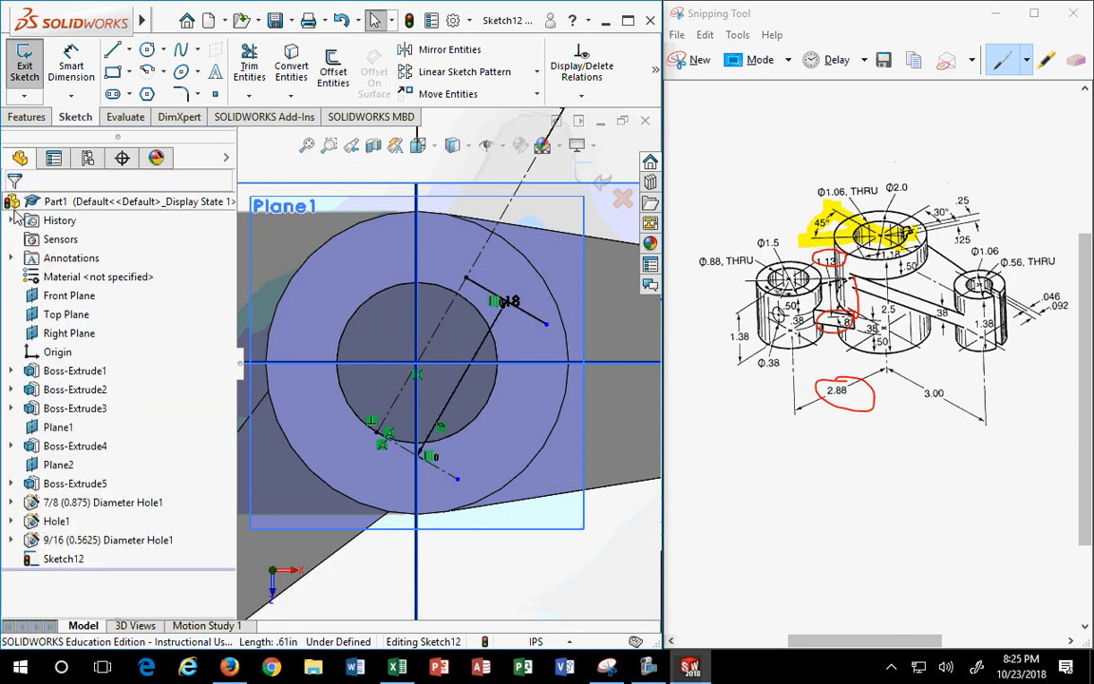
scroll(471, 281, "up", 3)
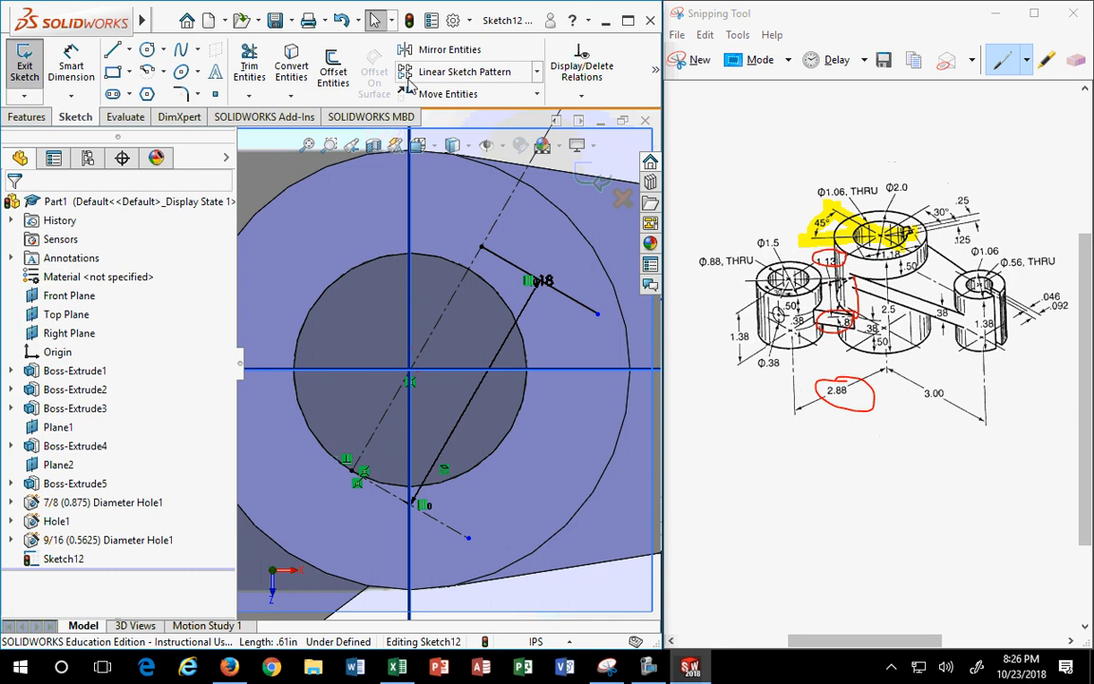
left_click(332, 67)
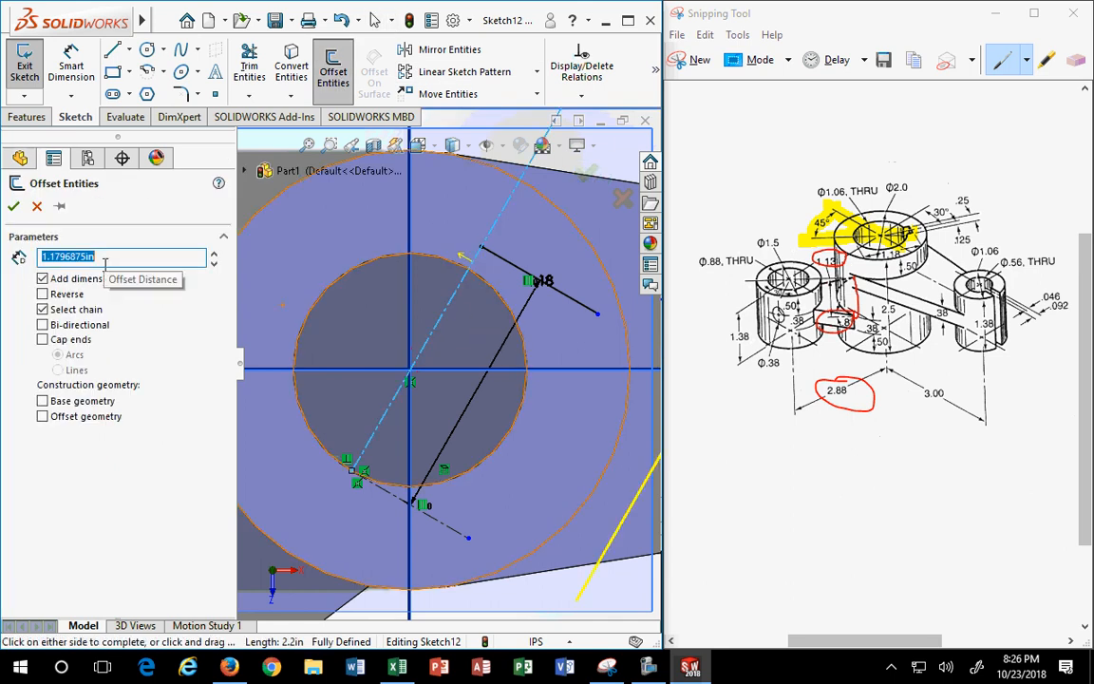
type(".125")
key("Return")
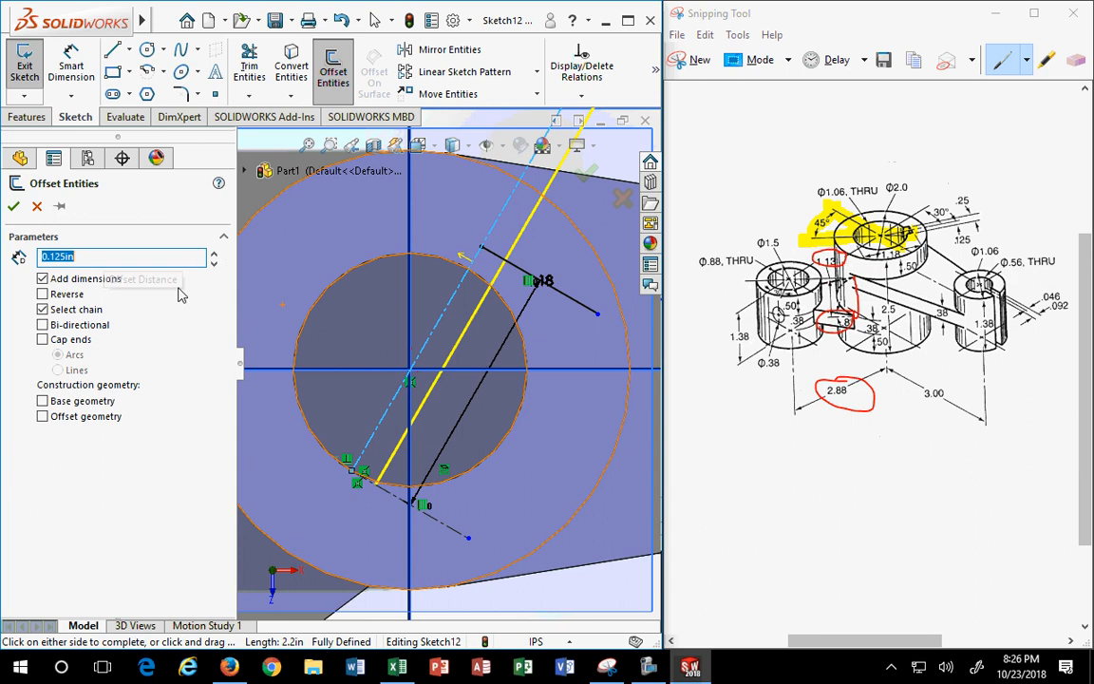
left_click(13, 205)
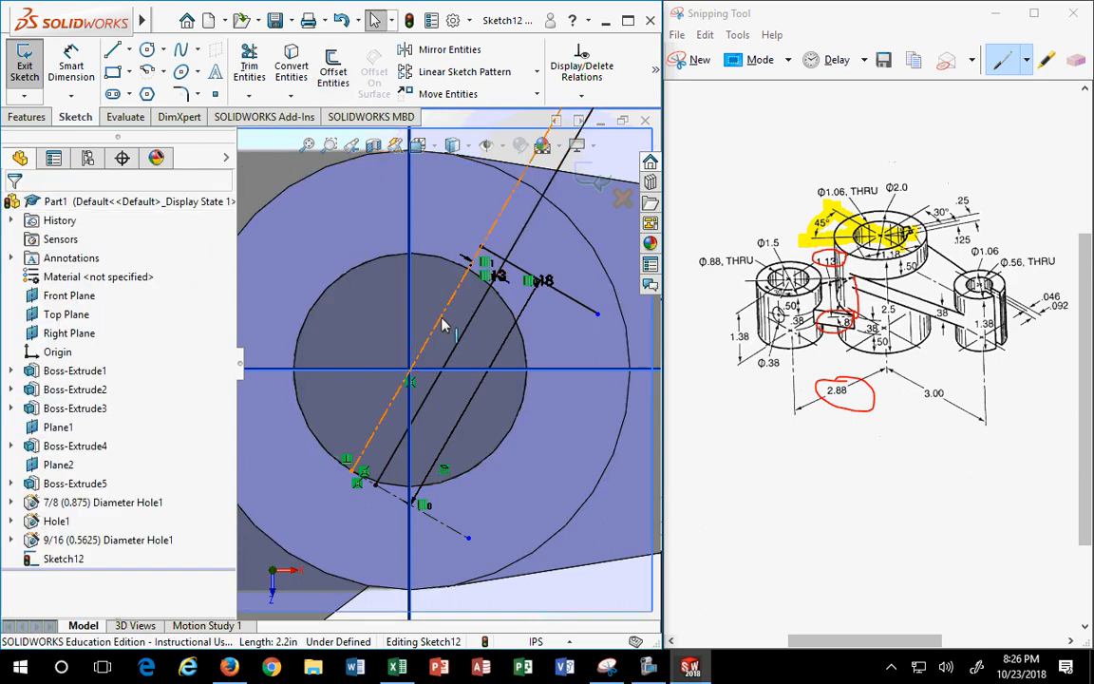
- Offset the angled centreline 0.125 in to the opposite side using Reverse
left_click(332, 67)
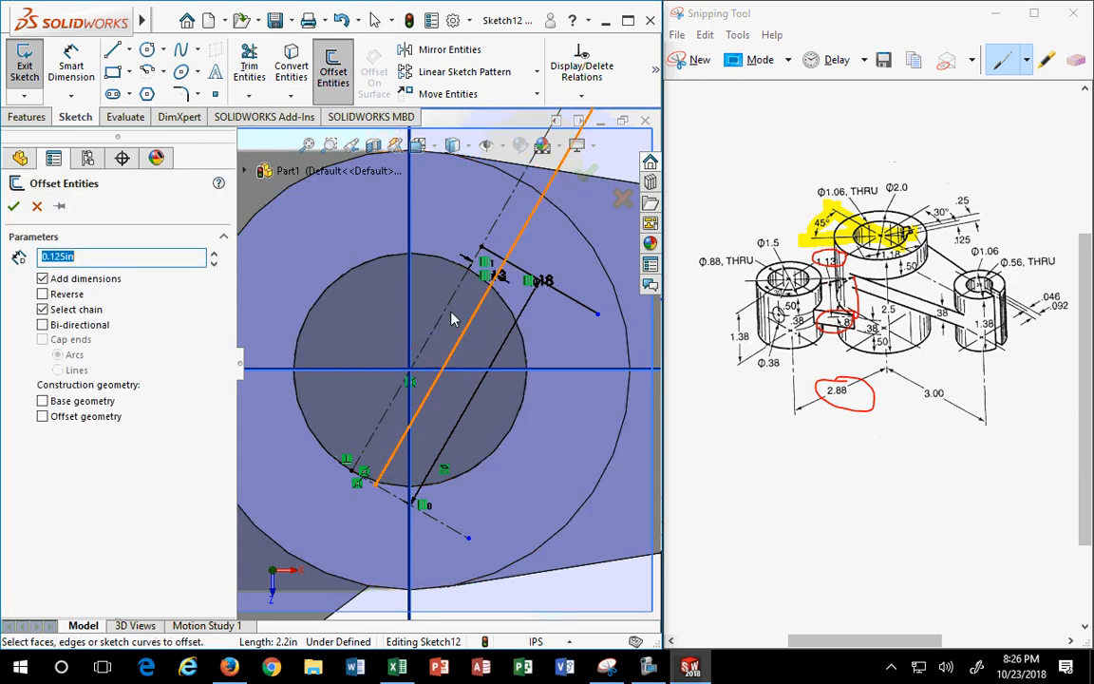
left_click(449, 316)
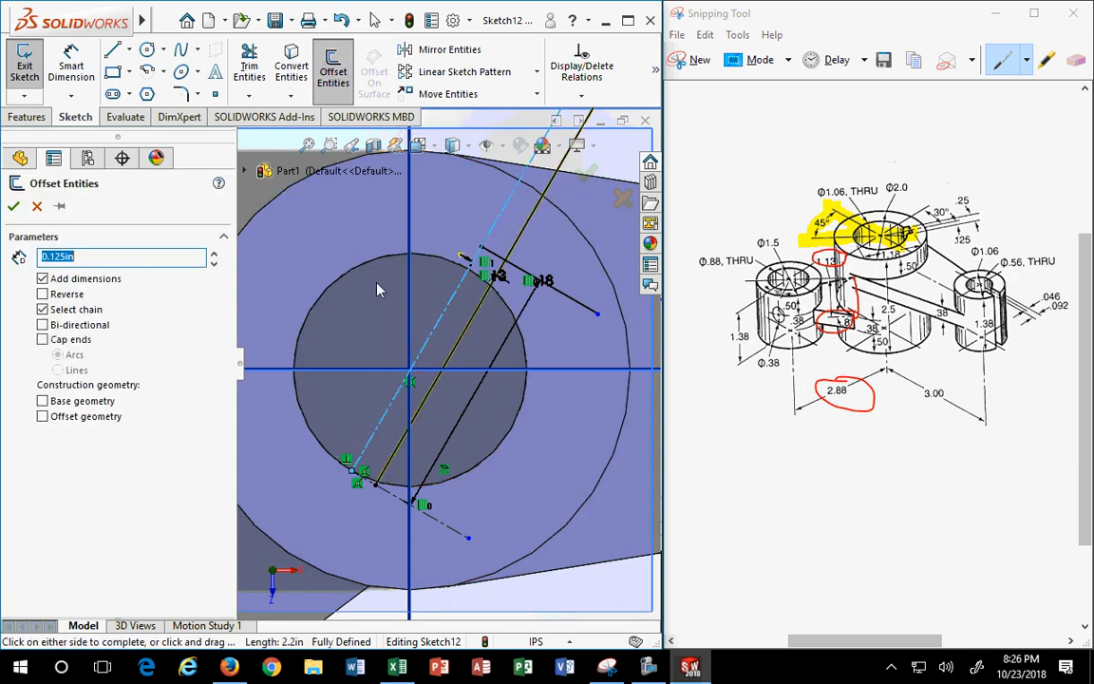
left_click(42, 294)
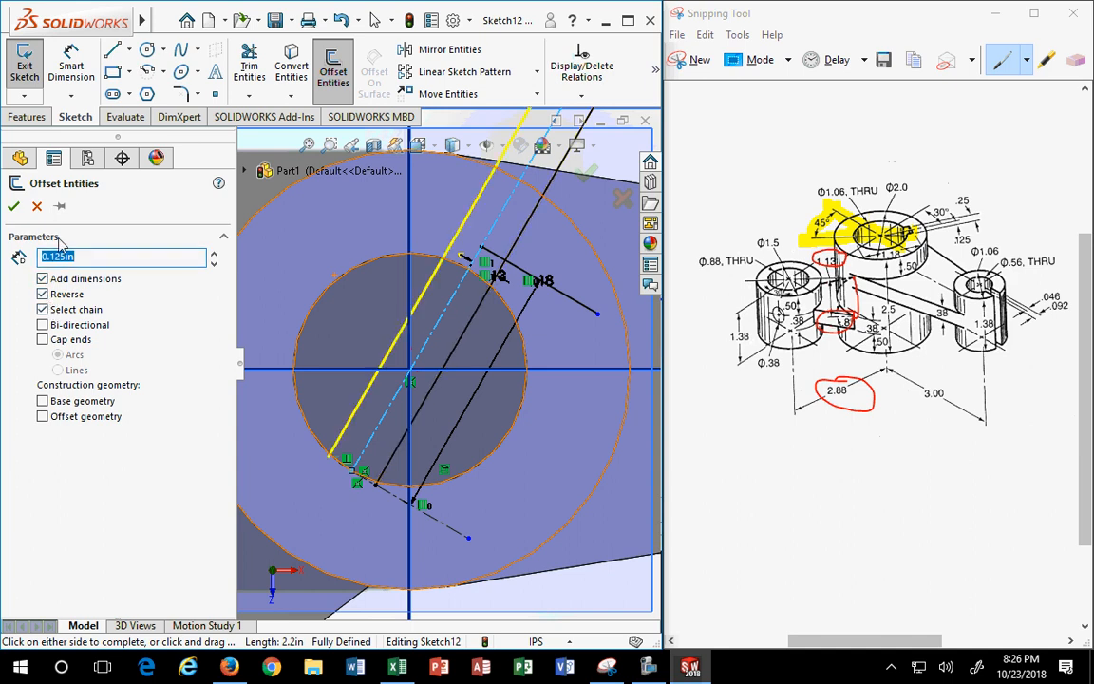
left_click(13, 207)
scroll(555, 315, "up", 3)
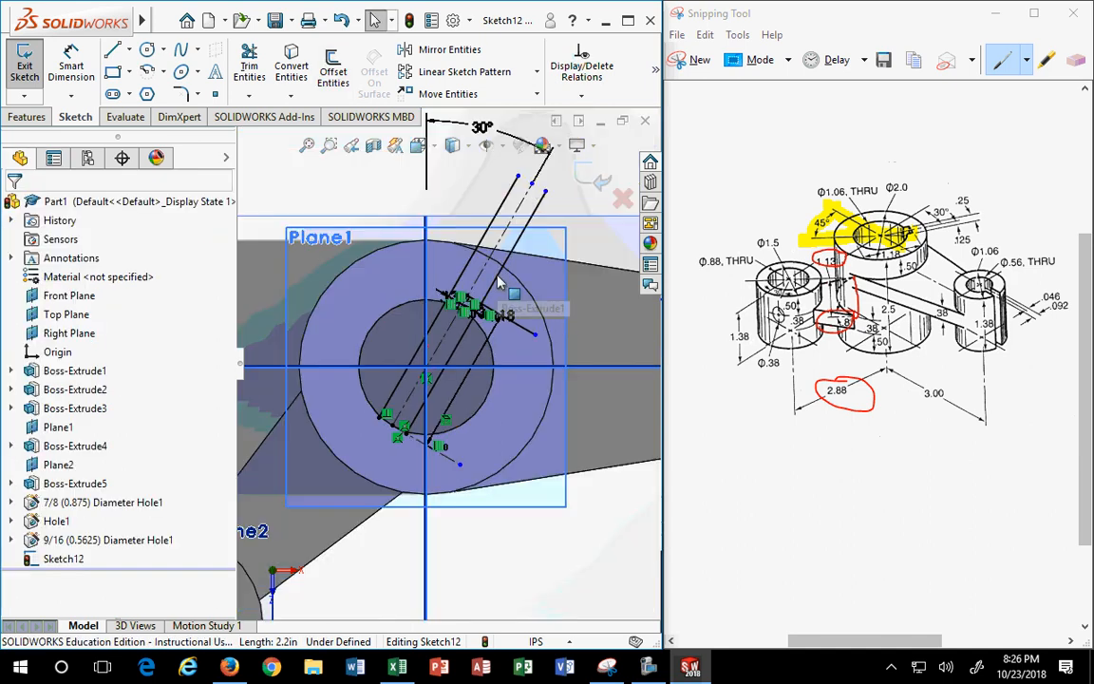
scroll(493, 253, "down", 4)
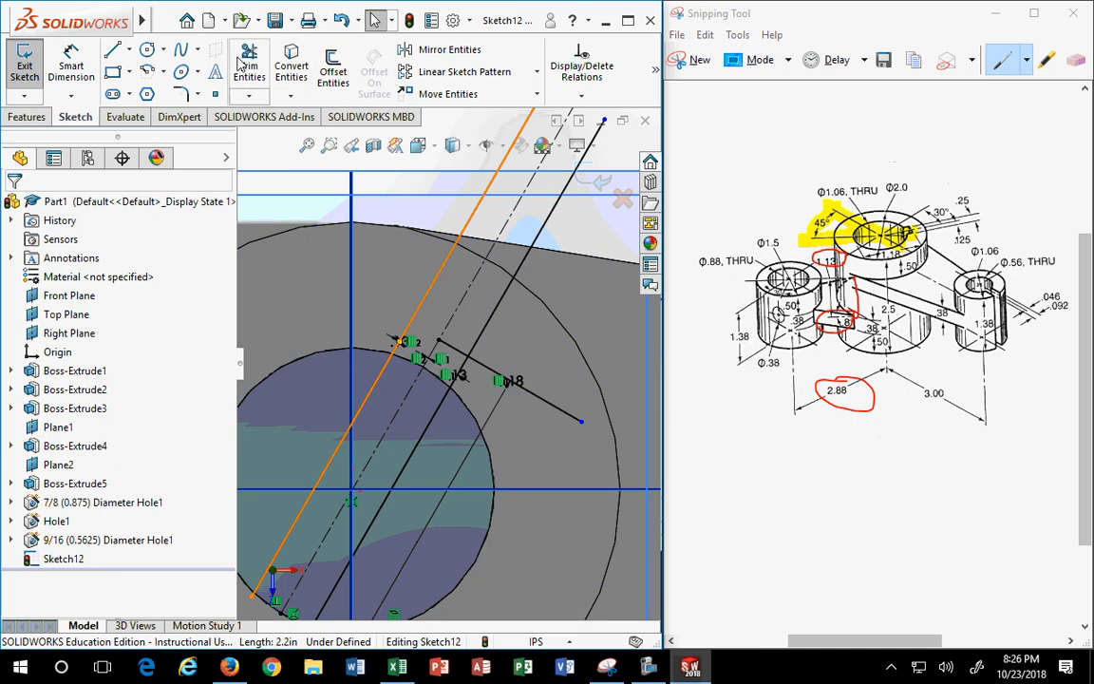
- Extend the short line to the left offset line and trim the excess past the right one
left_click(249, 95)
left_click(247, 137)
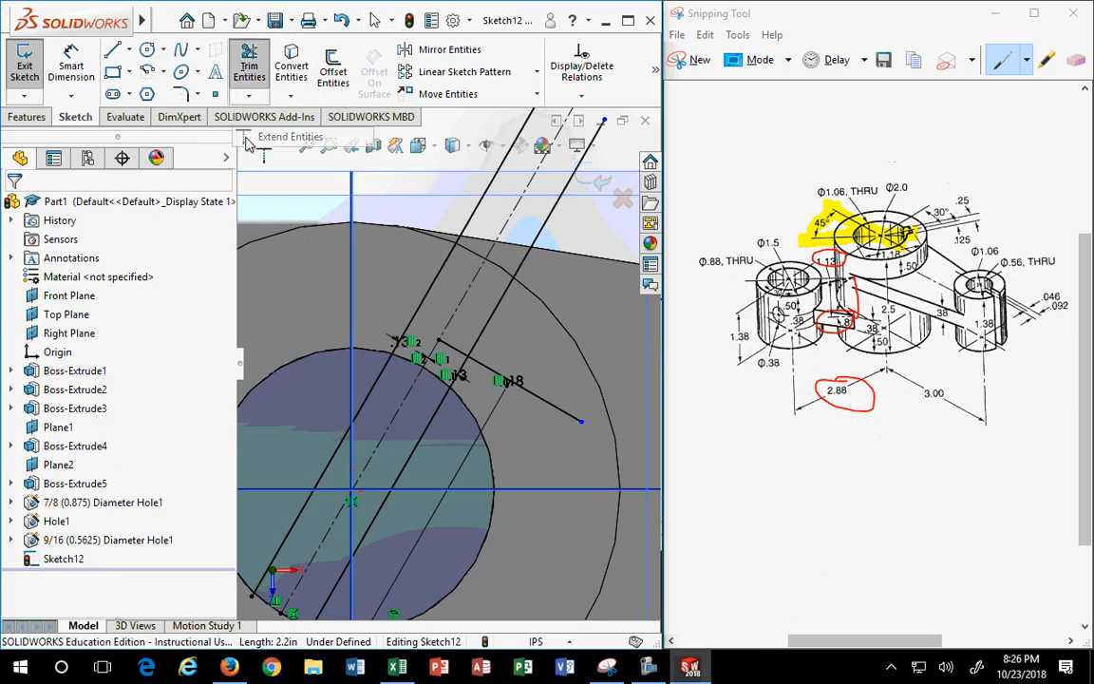
left_click(448, 346)
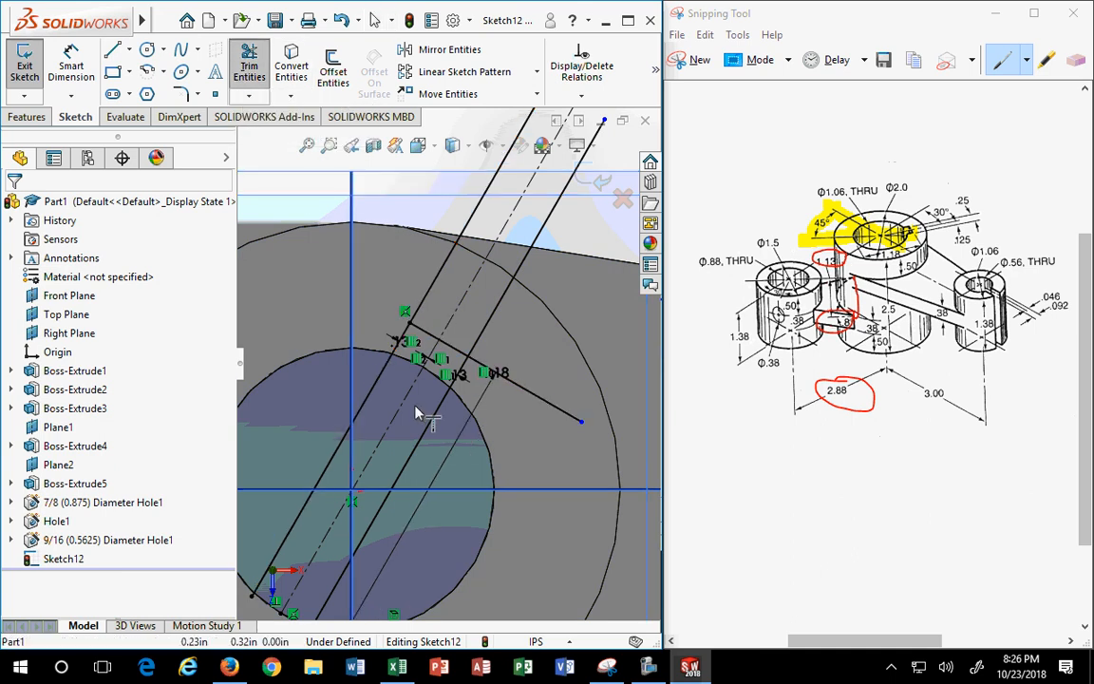
left_click(245, 71)
left_click(545, 406)
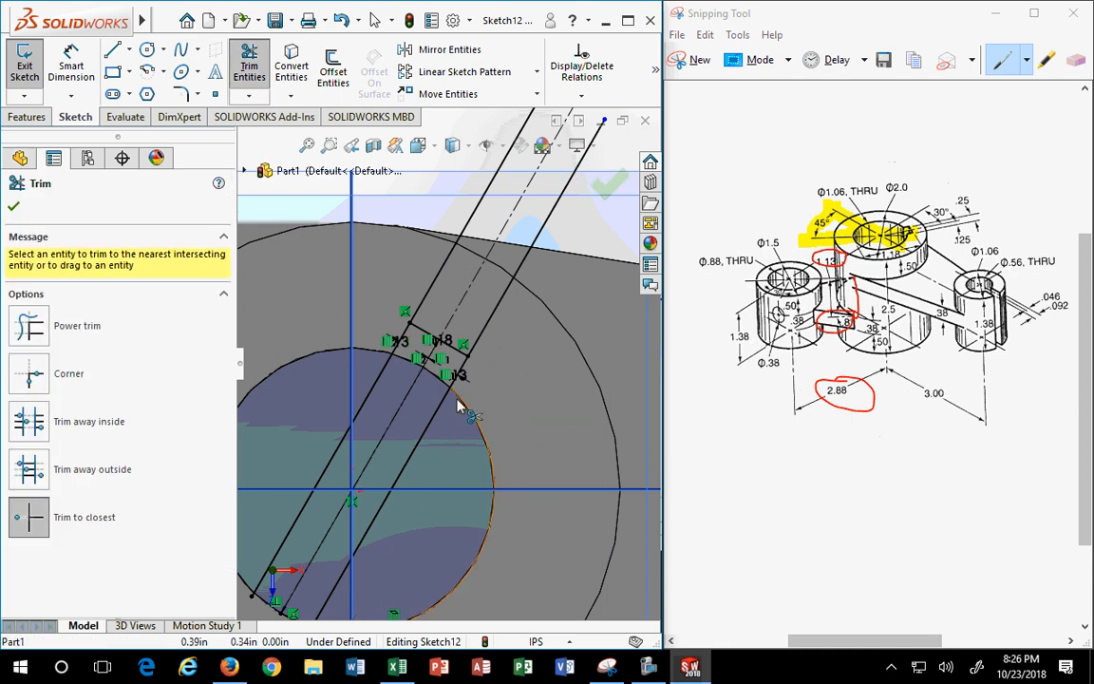
scroll(460, 403, "down", 2)
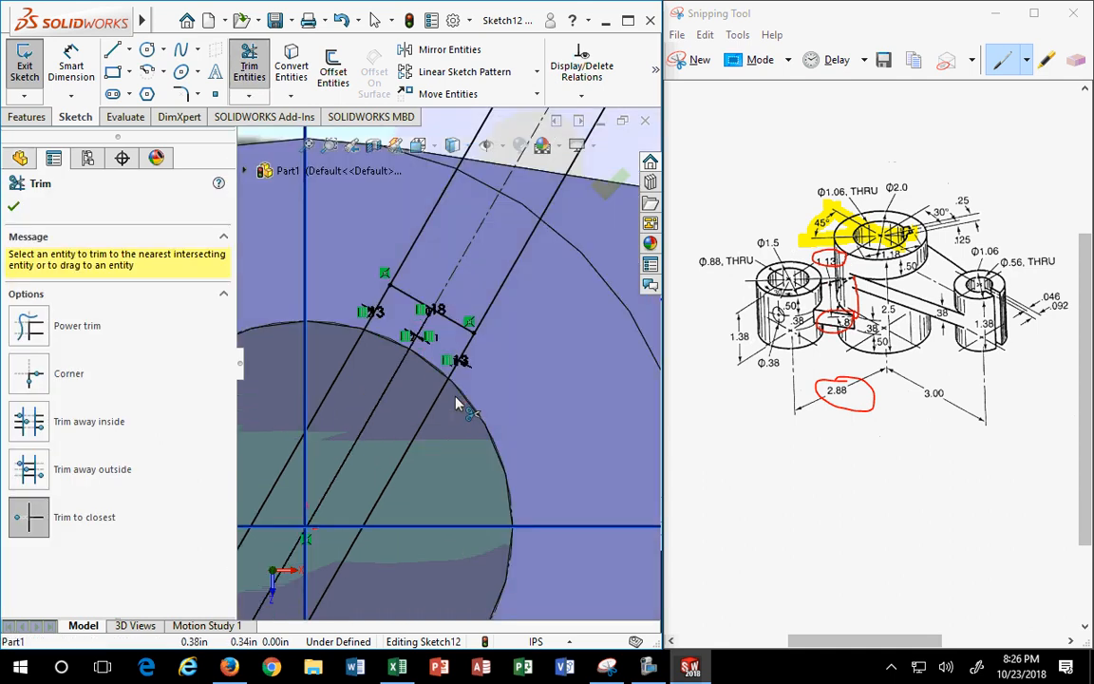
scroll(456, 404, "up", 3)
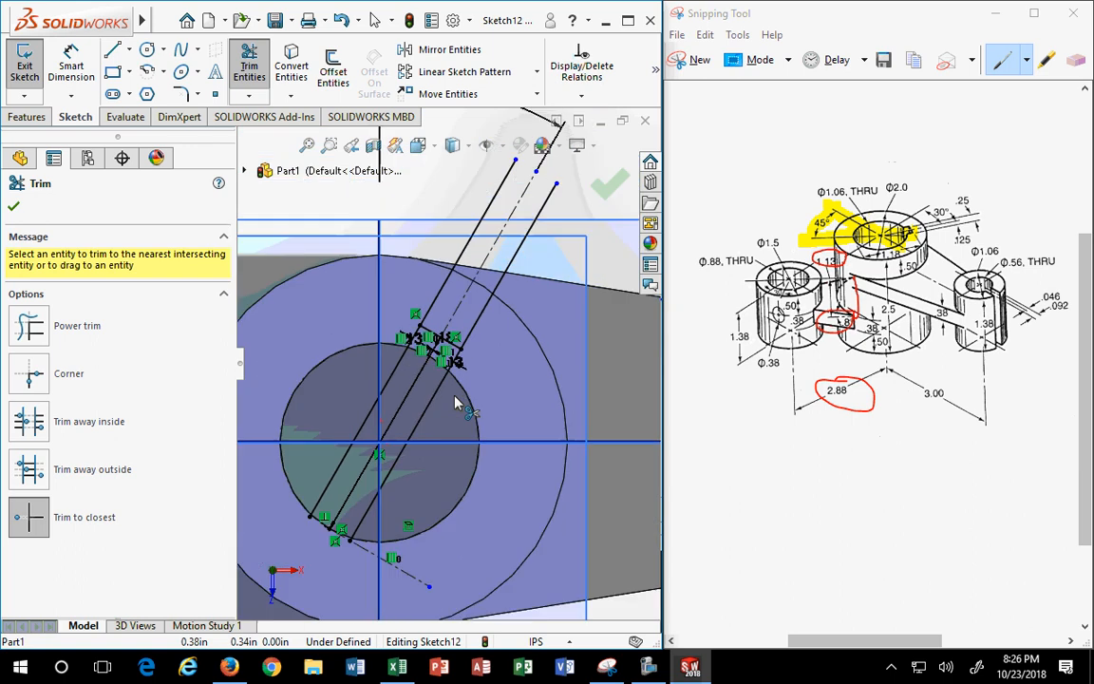
scroll(438, 359, "down", 4)
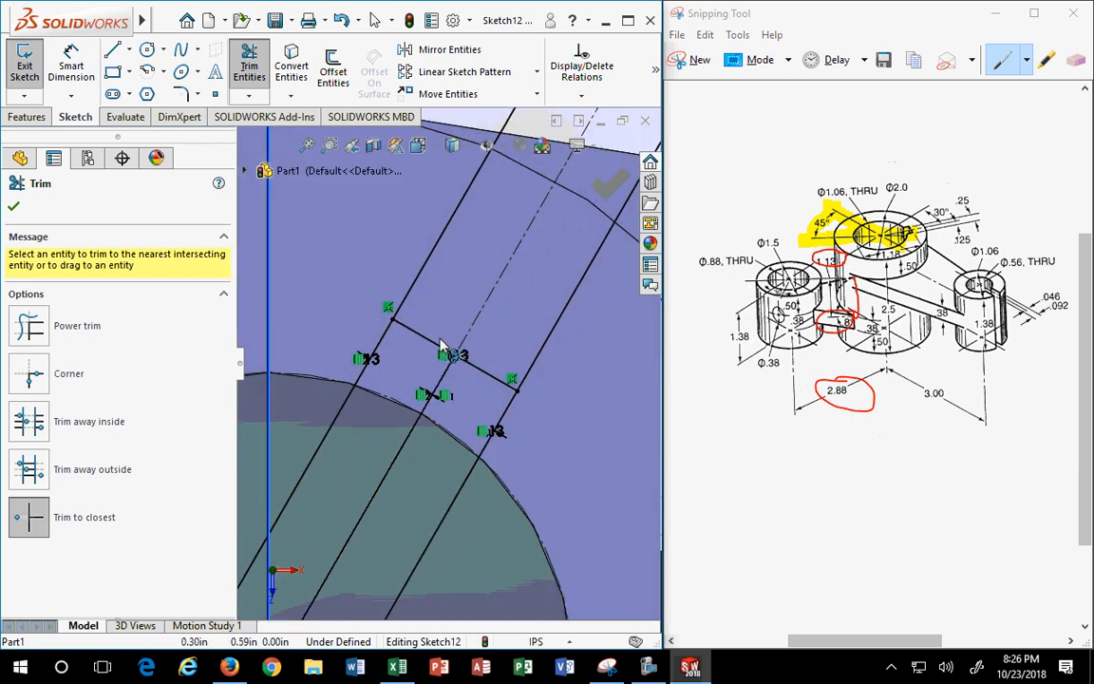
key("Escape")
- Move the 1.18 dimension aside and trim the extra arc piece at the line endpoint
left_click_drag(456, 359, 553, 508)
scroll(591, 551, "up", 6)
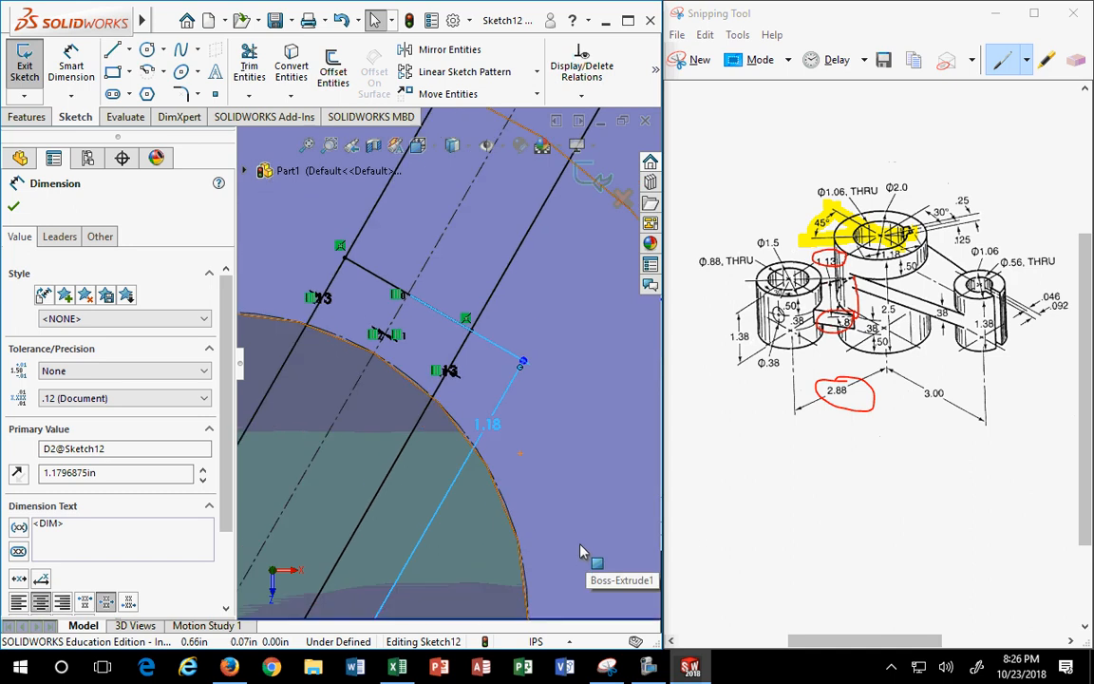
scroll(314, 560, "down", 5)
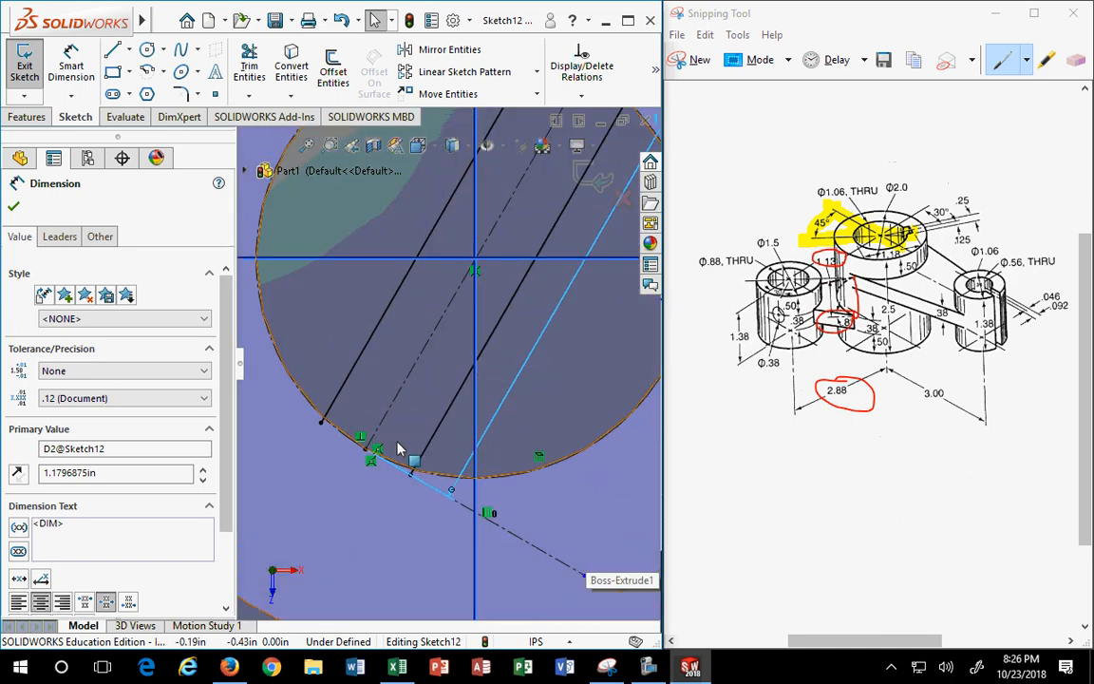
scroll(346, 397, "down", 2)
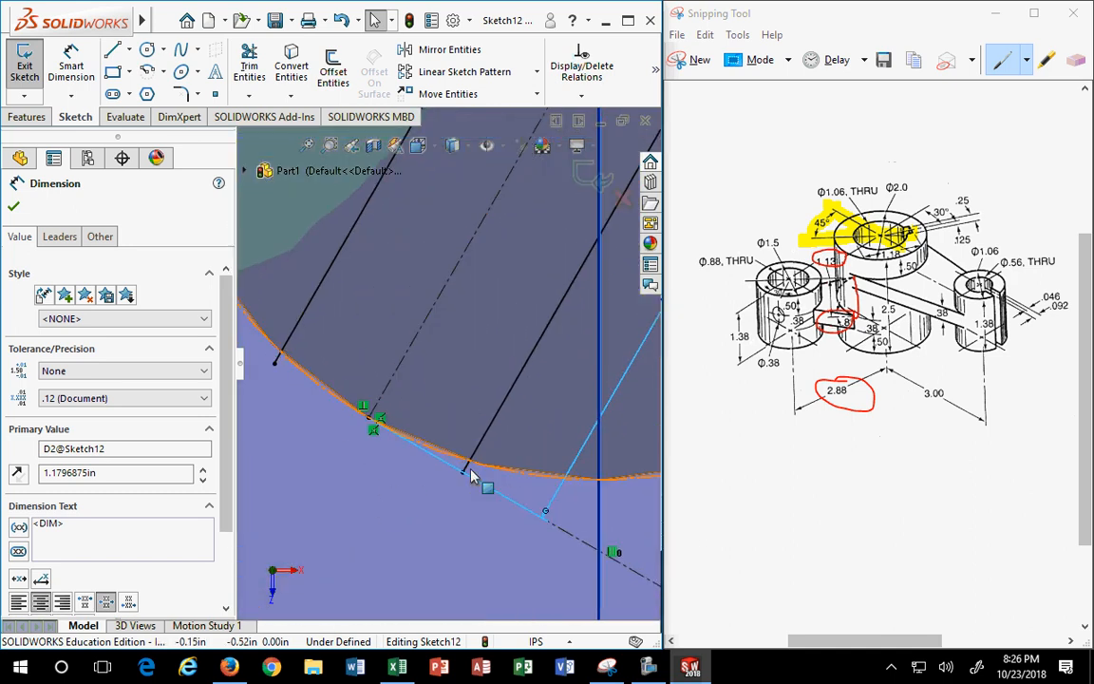
left_click(250, 65)
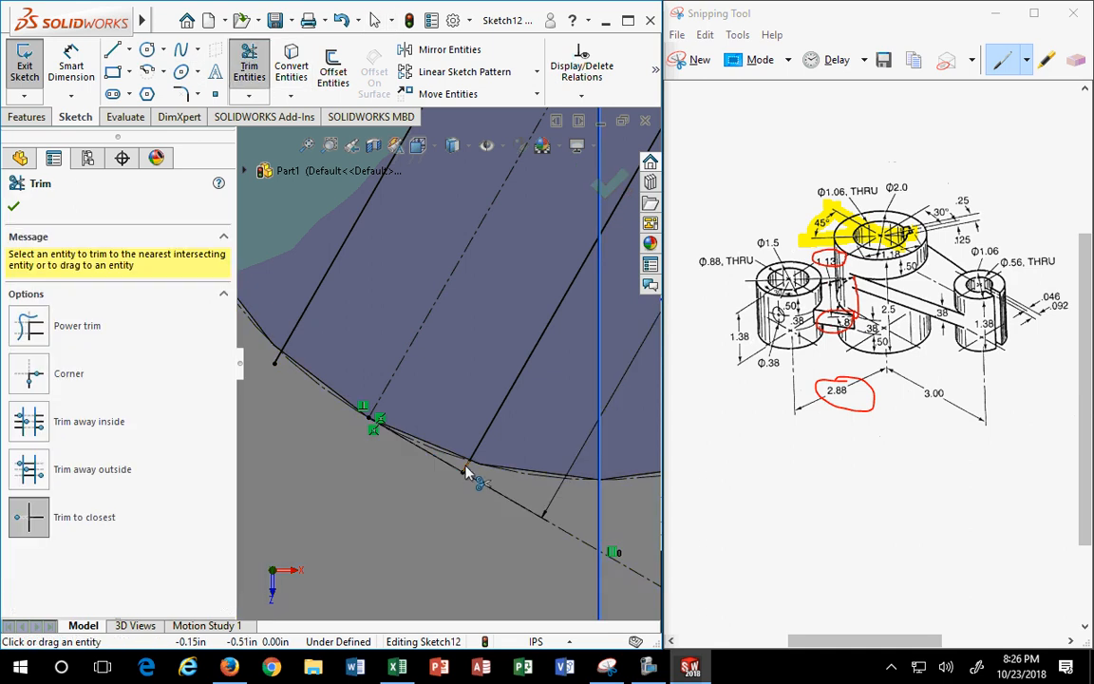
left_click(276, 366)
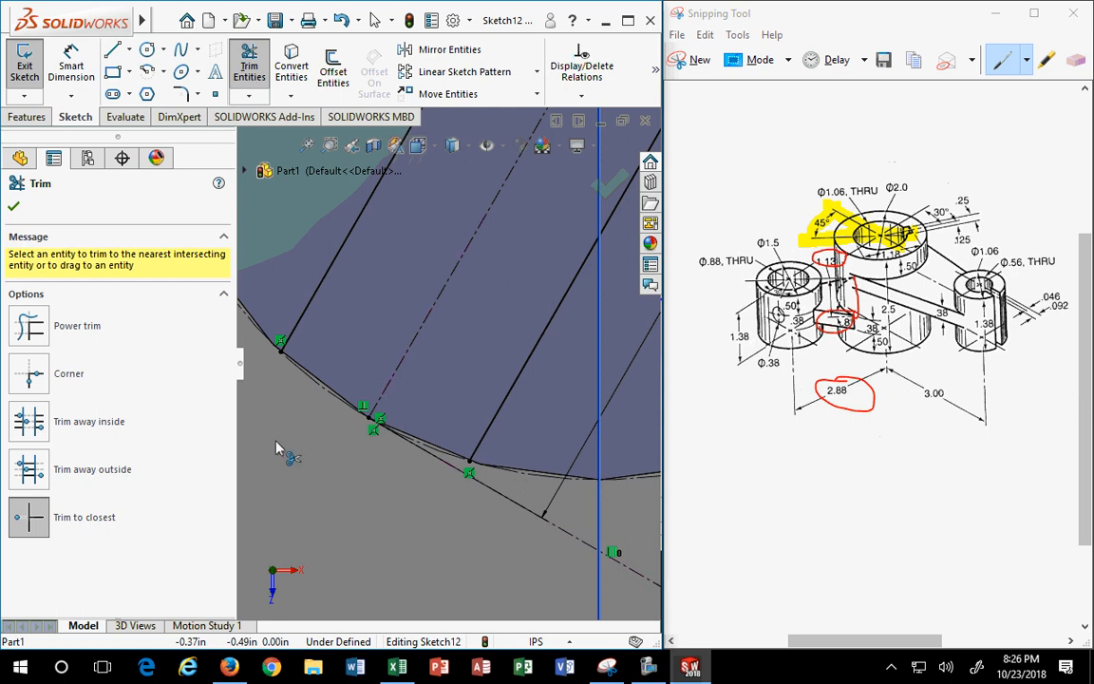
scroll(309, 408, "down", 2)
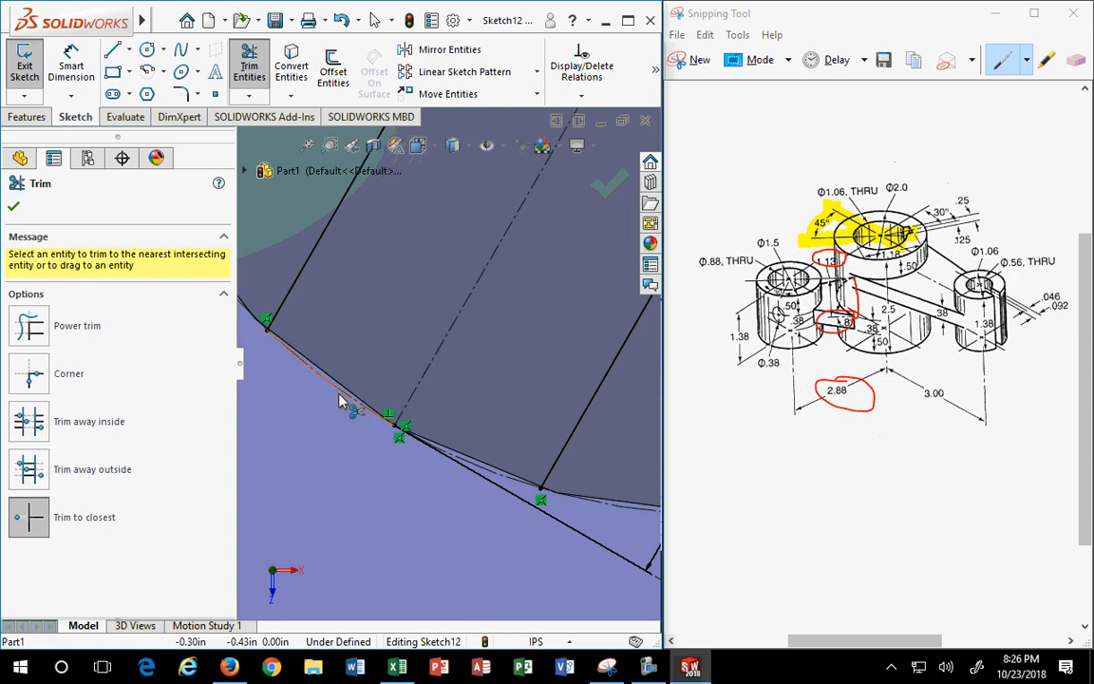
key("Escape")
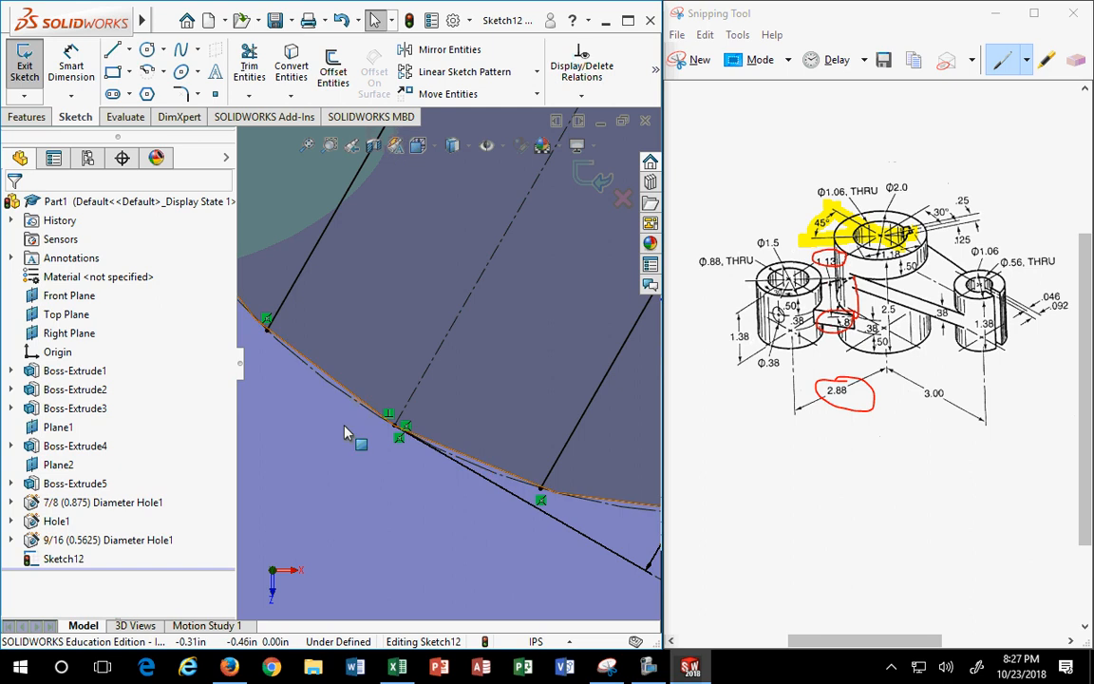
- Orbit and zoom to a tilted side view of the keyway sketch on the cylinder
scroll(347, 486, "up", 5)
scroll(348, 493, "up", 4)
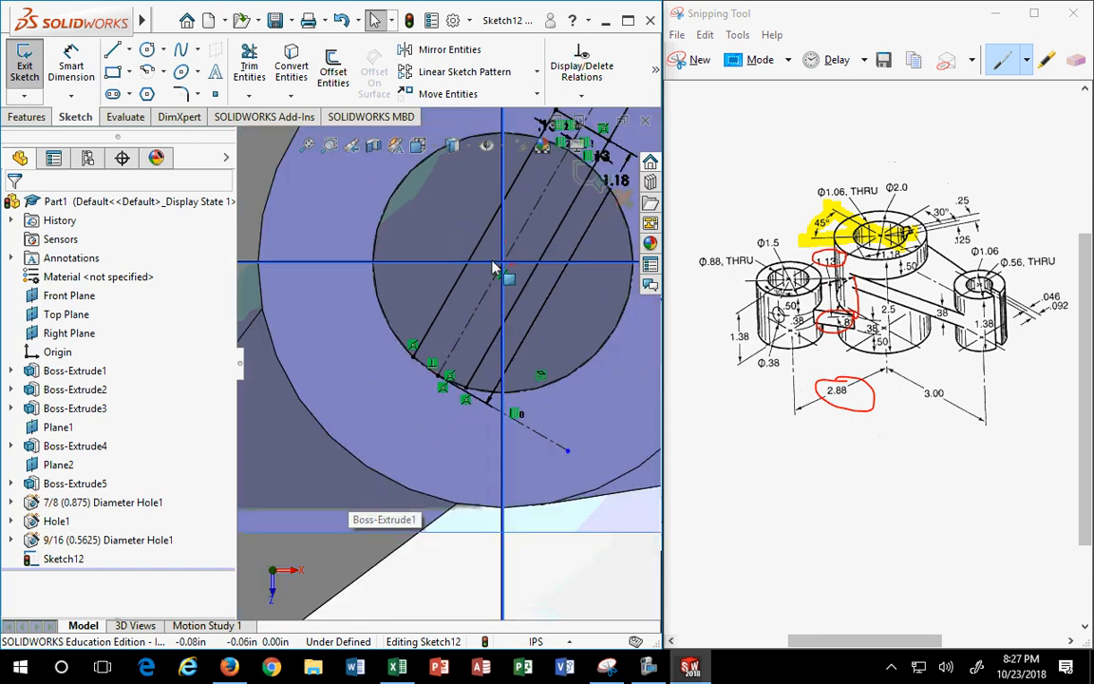
scroll(456, 373, "down", 3)
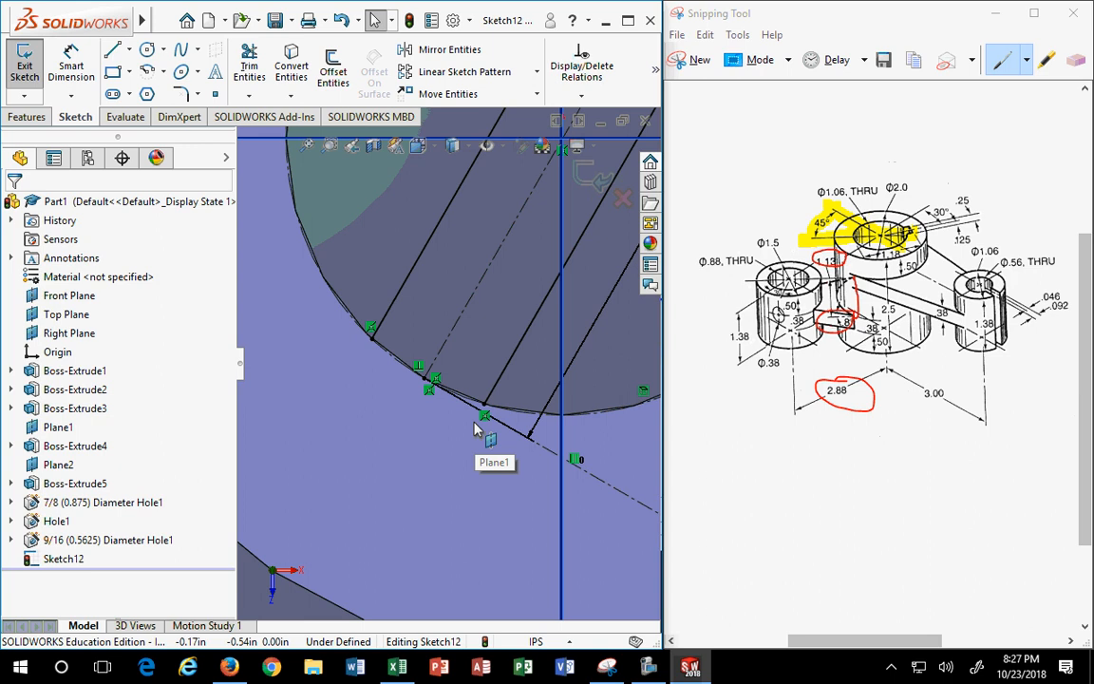
scroll(561, 360, "up", 5)
mouse_move(517, 401)
middle_mouse_down()
mouse_move(494, 271)
mouse_move(470, 317)
middle_mouse_up()
scroll(570, 370, "up", 3)
scroll(570, 361, "down", 3)
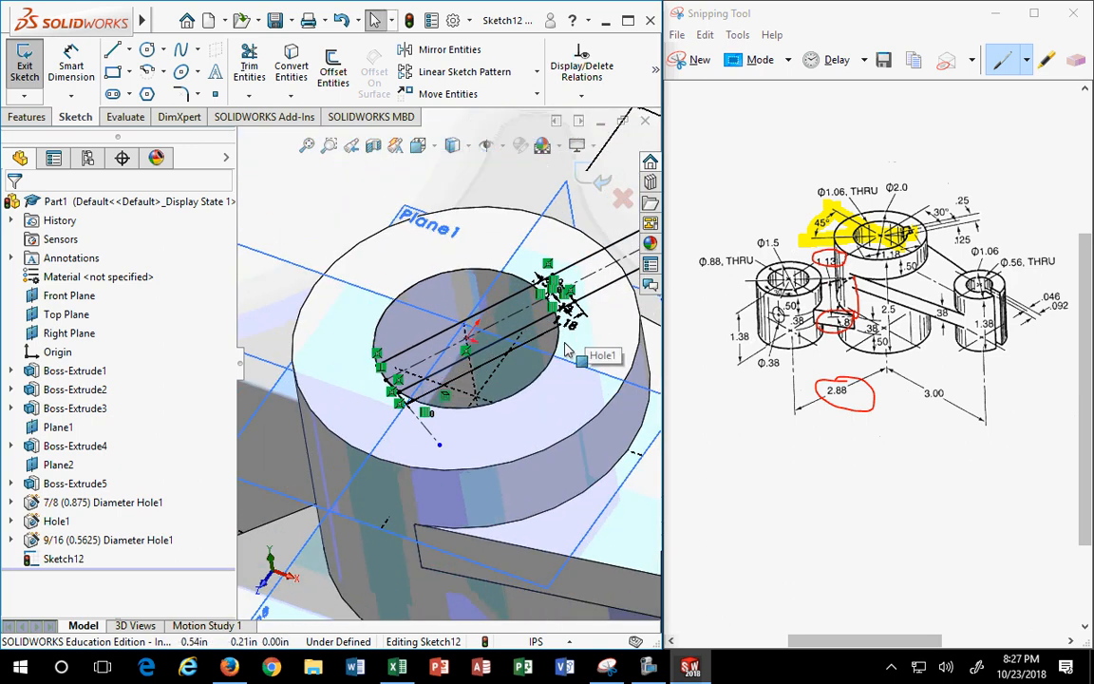
scroll(491, 352, "down", 5)
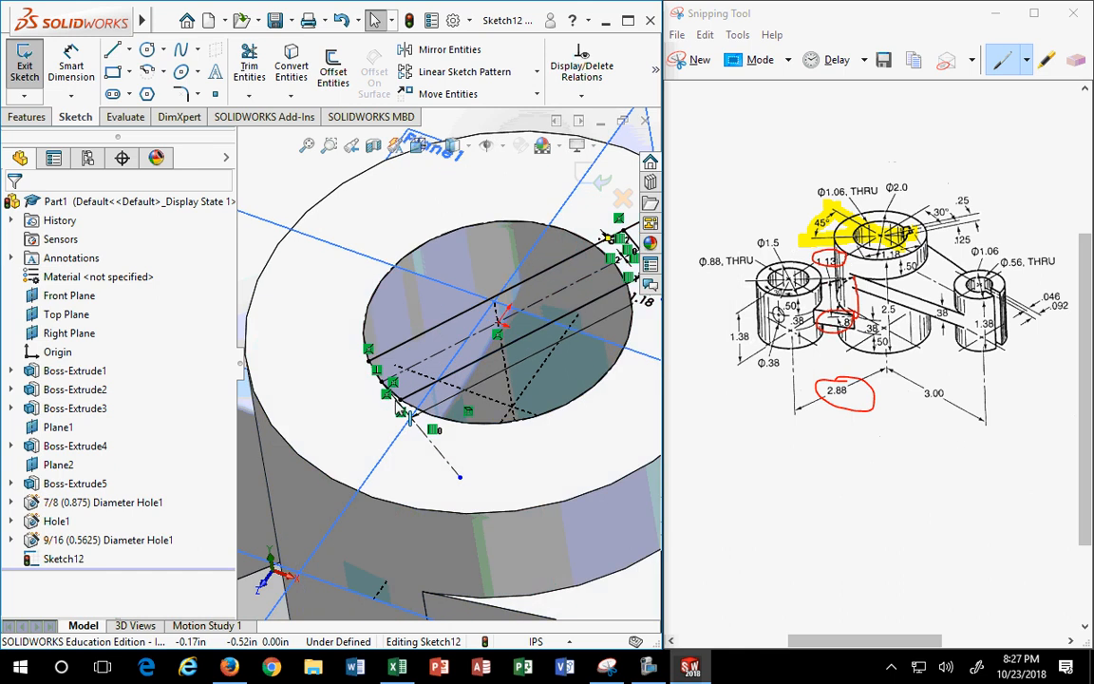
scroll(578, 323, "up", 3)
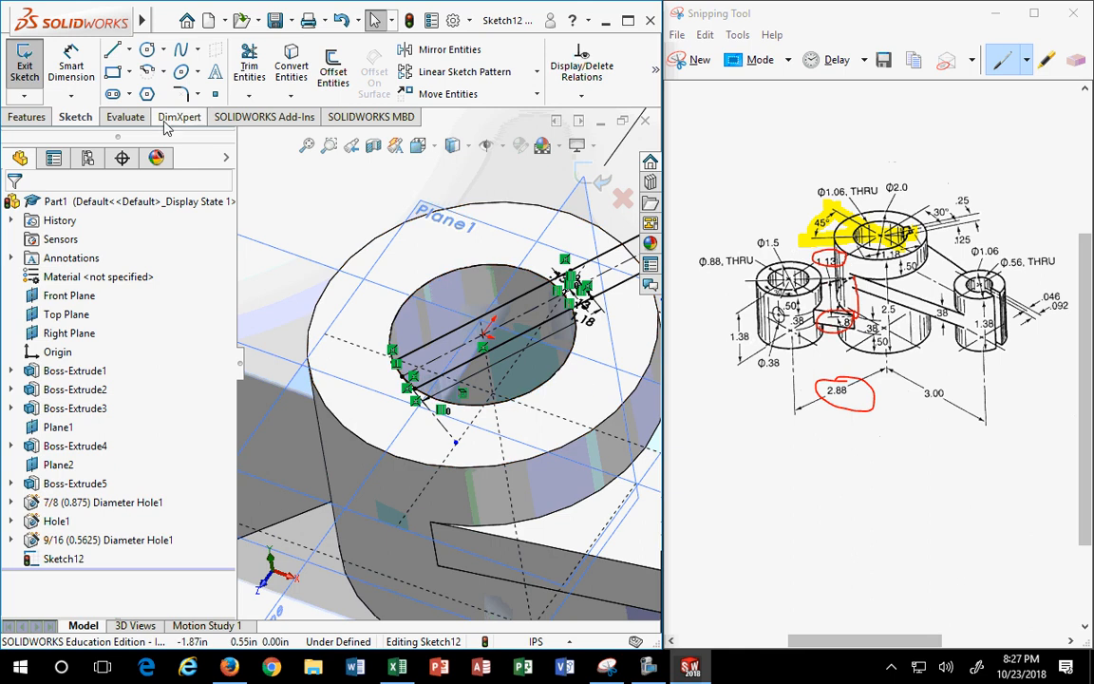
- Start a boss extrude of Sketch12, view it from above, then cancel it
left_click(24, 117)
left_click(16, 84)
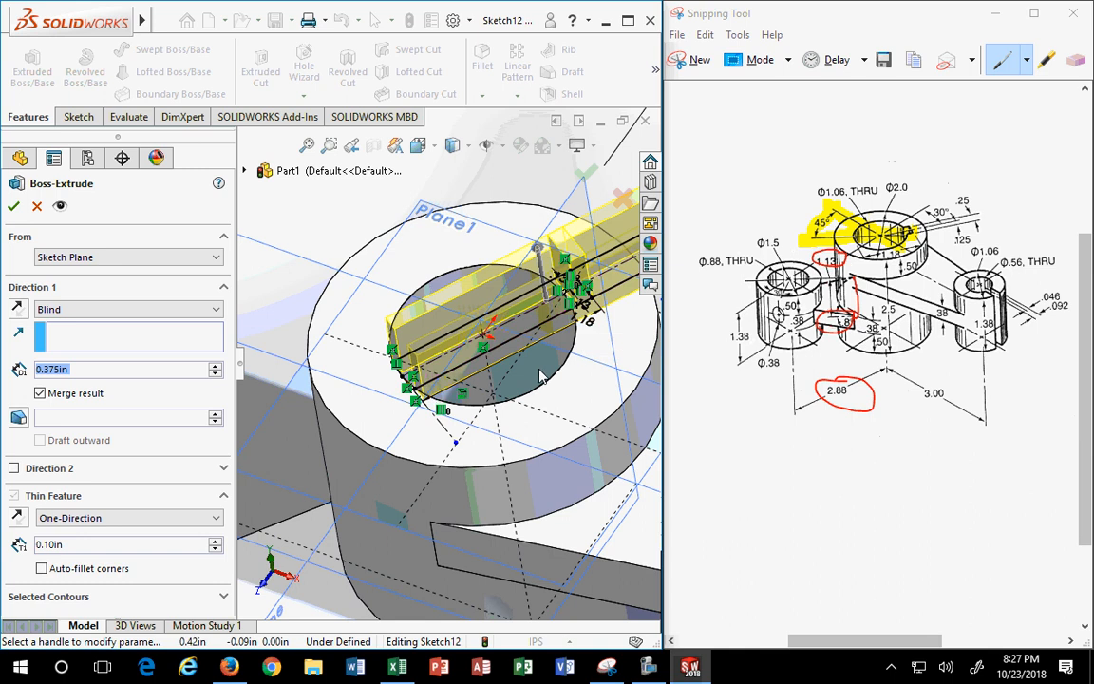
middle_click_drag(581, 318, 624, 466)
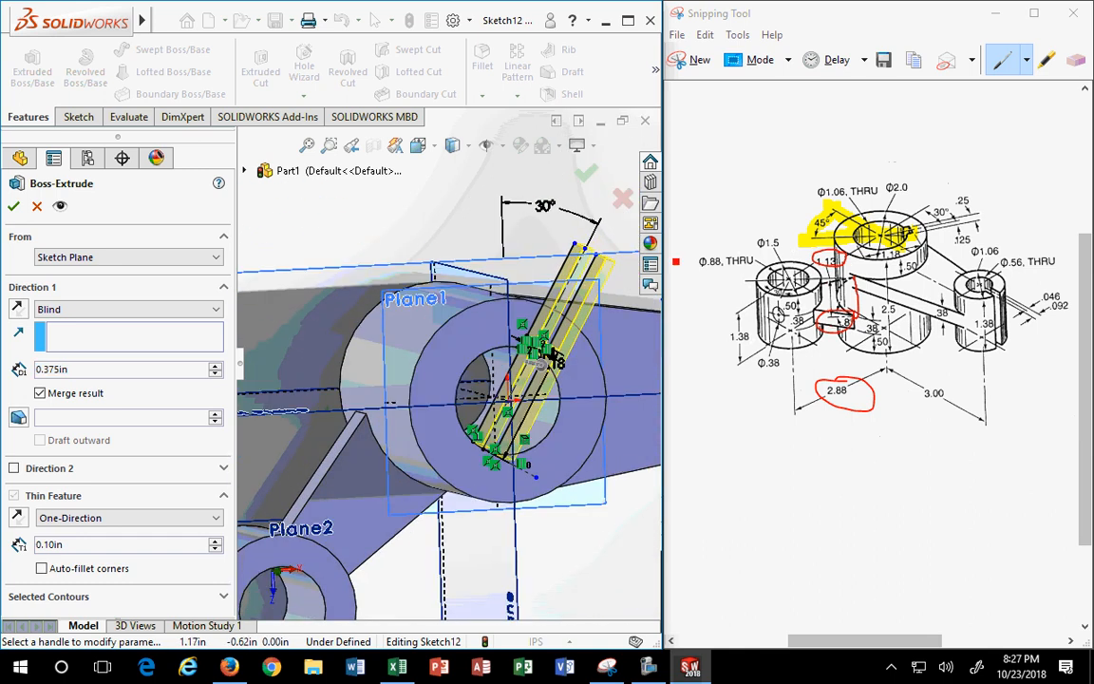
middle_click_drag(584, 432, 546, 419)
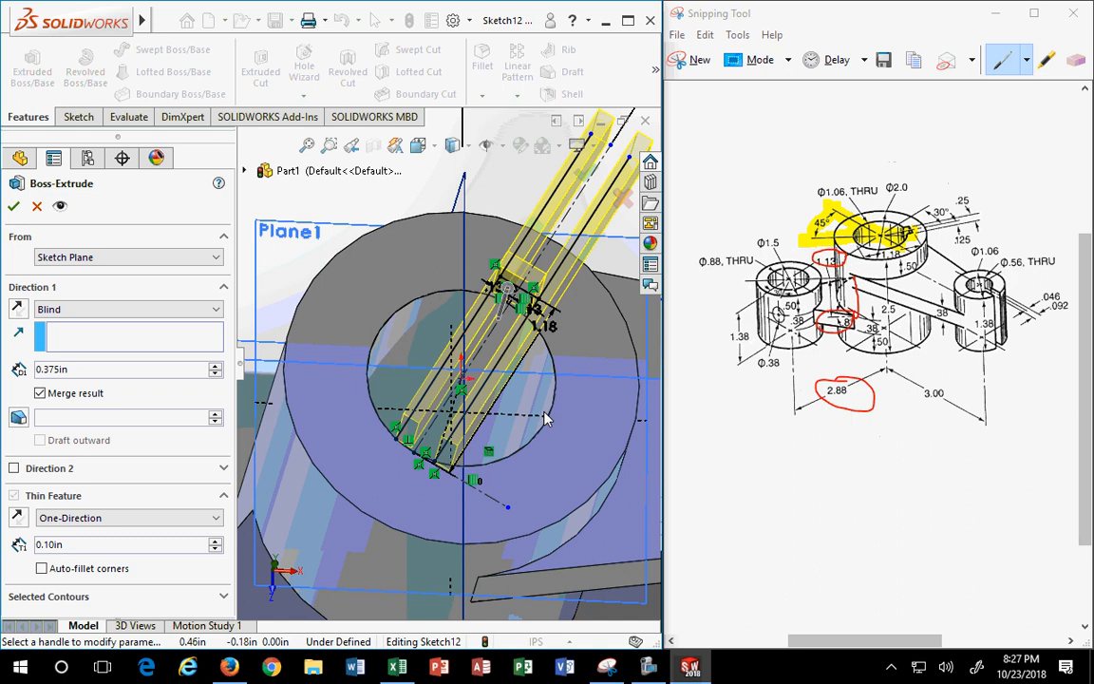
left_click(36, 207)
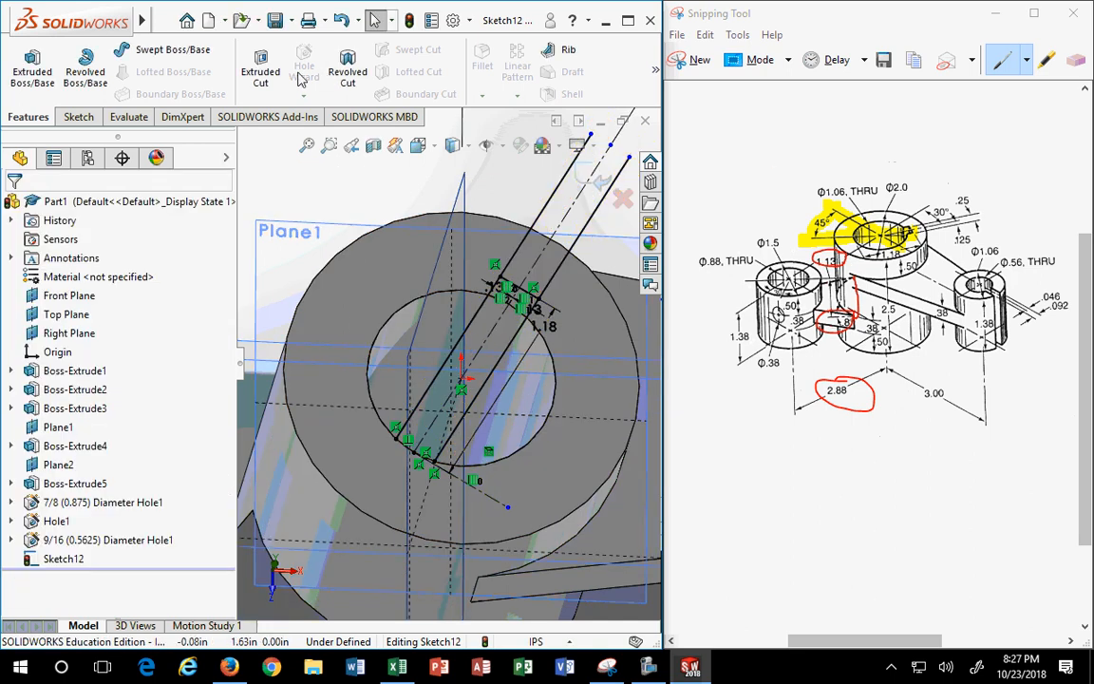
- Trim the overhanging slot line extensions and leftover segment so the slot lines end at the hole edge
left_click(80, 120)
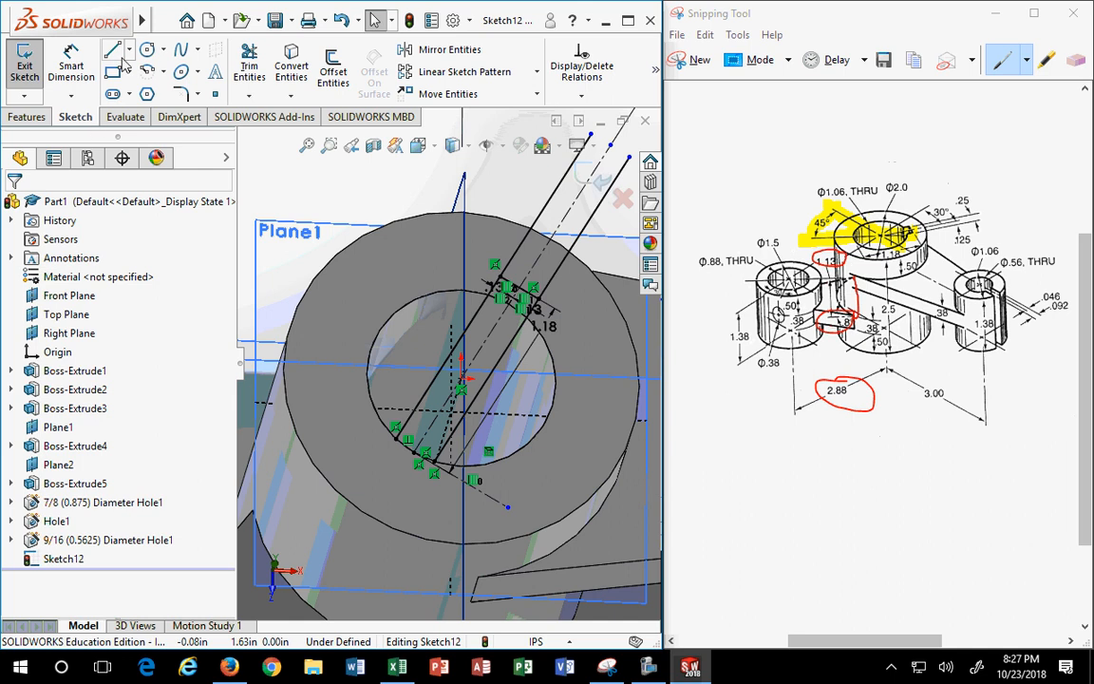
left_click(249, 65)
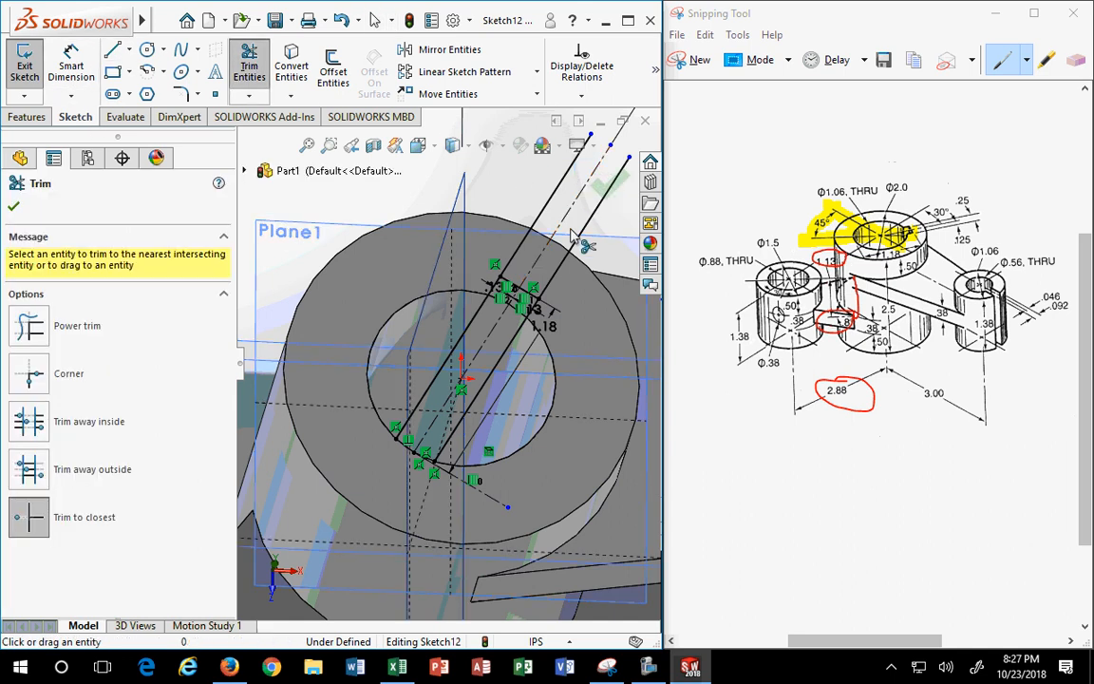
left_click(574, 252)
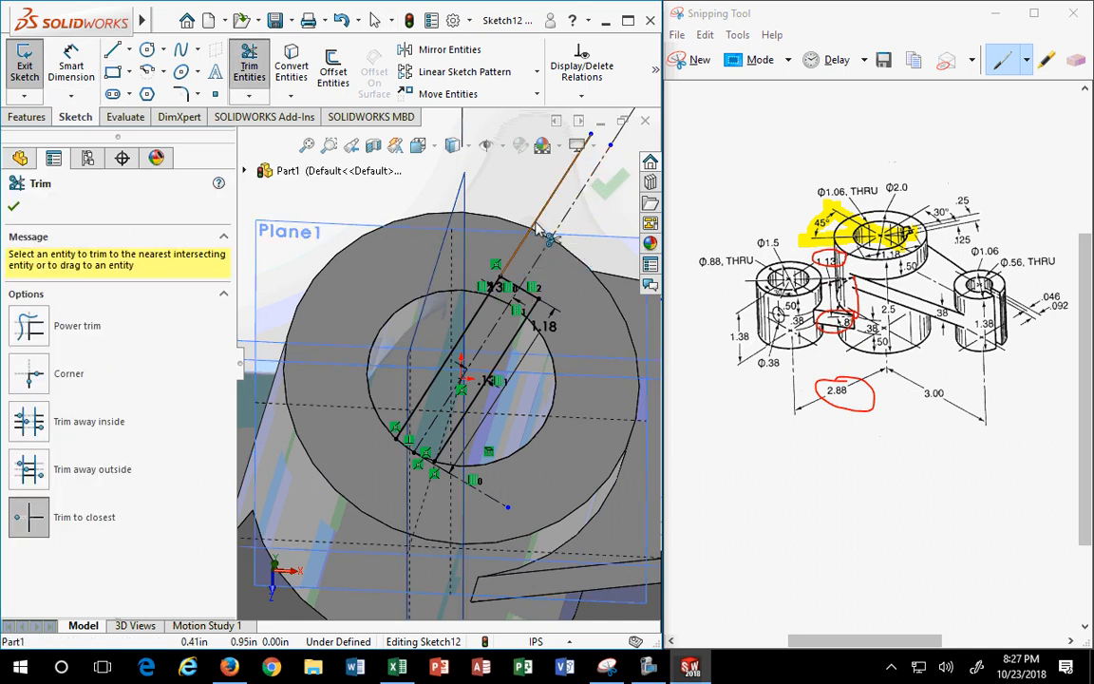
left_click(536, 228)
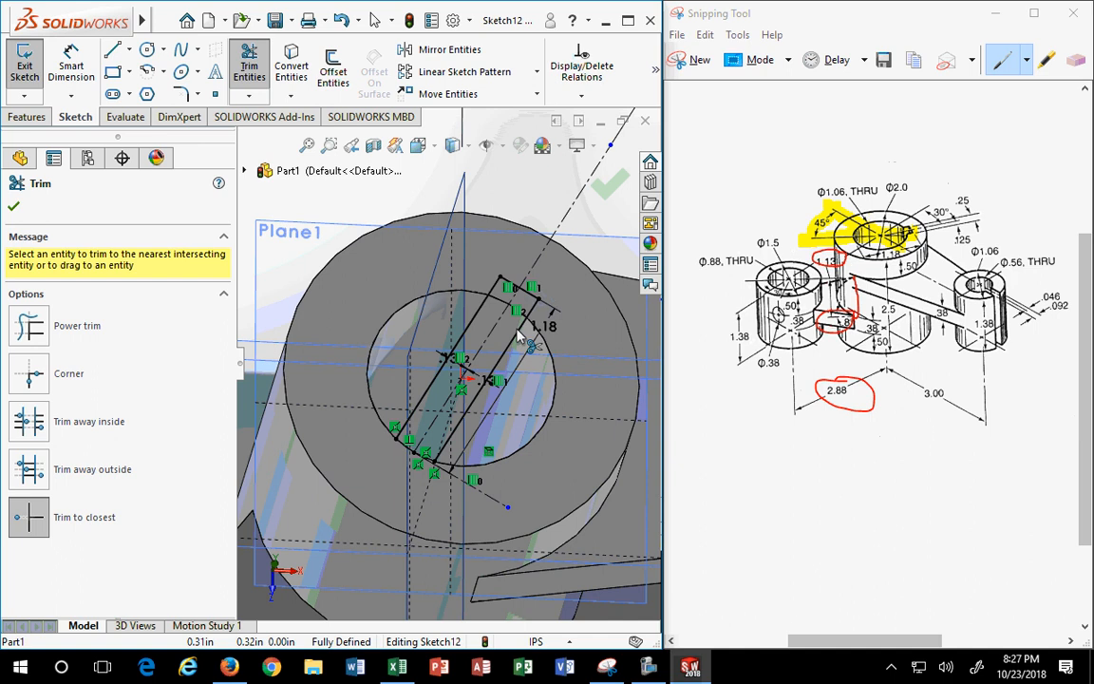
scroll(518, 334, "down", 4)
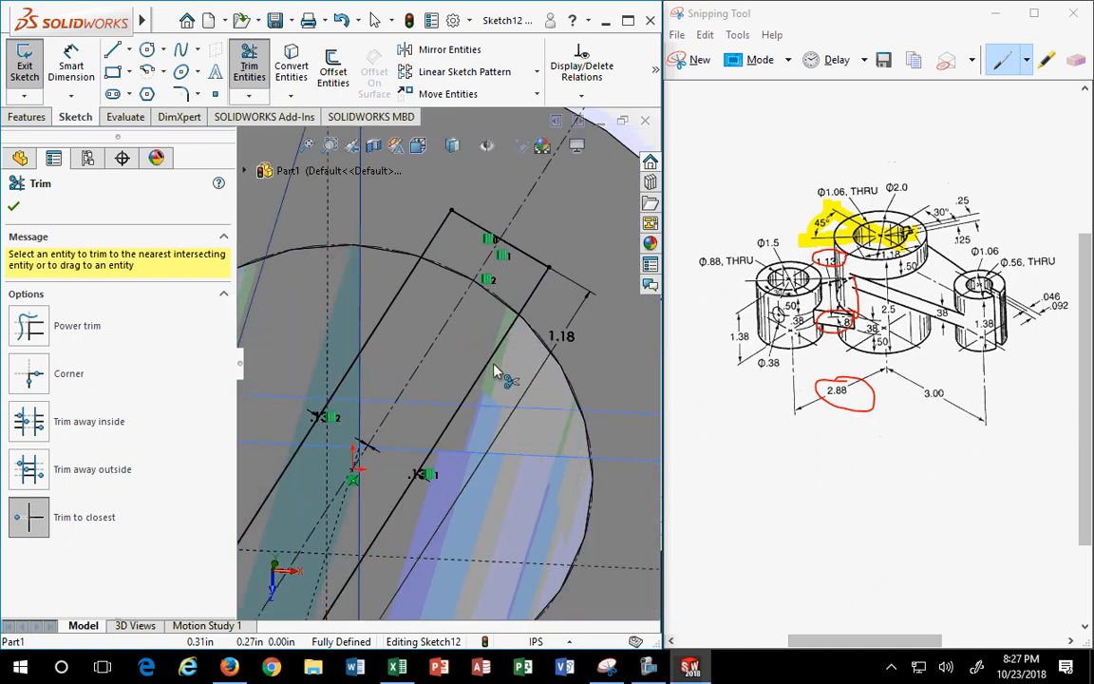
left_click(486, 370)
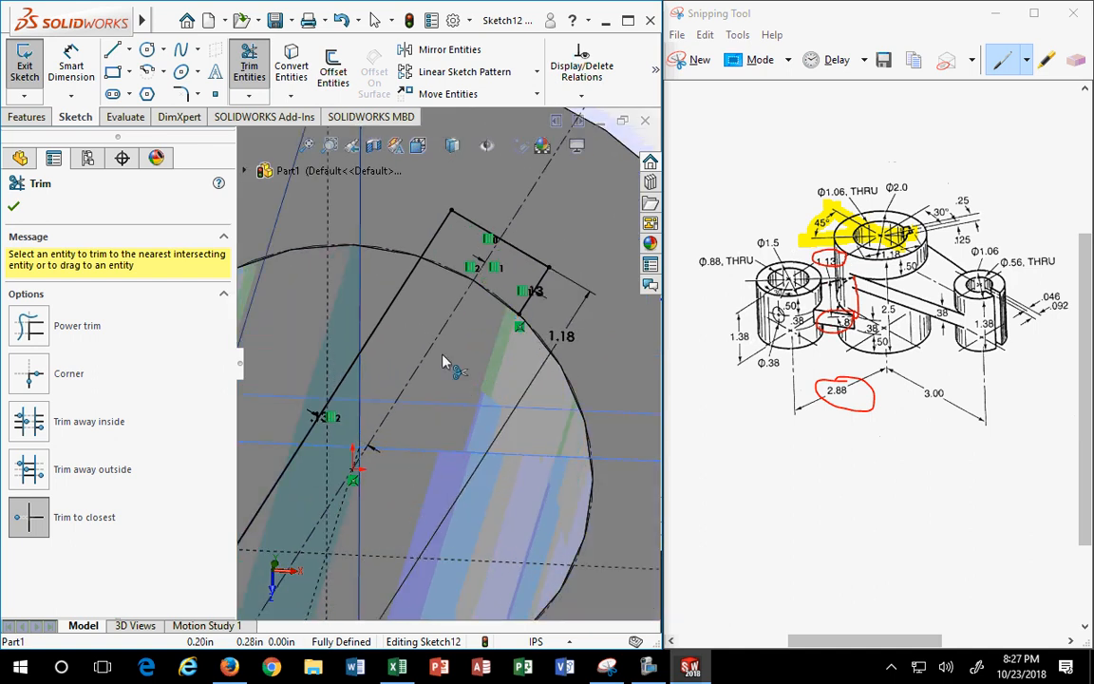
scroll(389, 333, "up", 5)
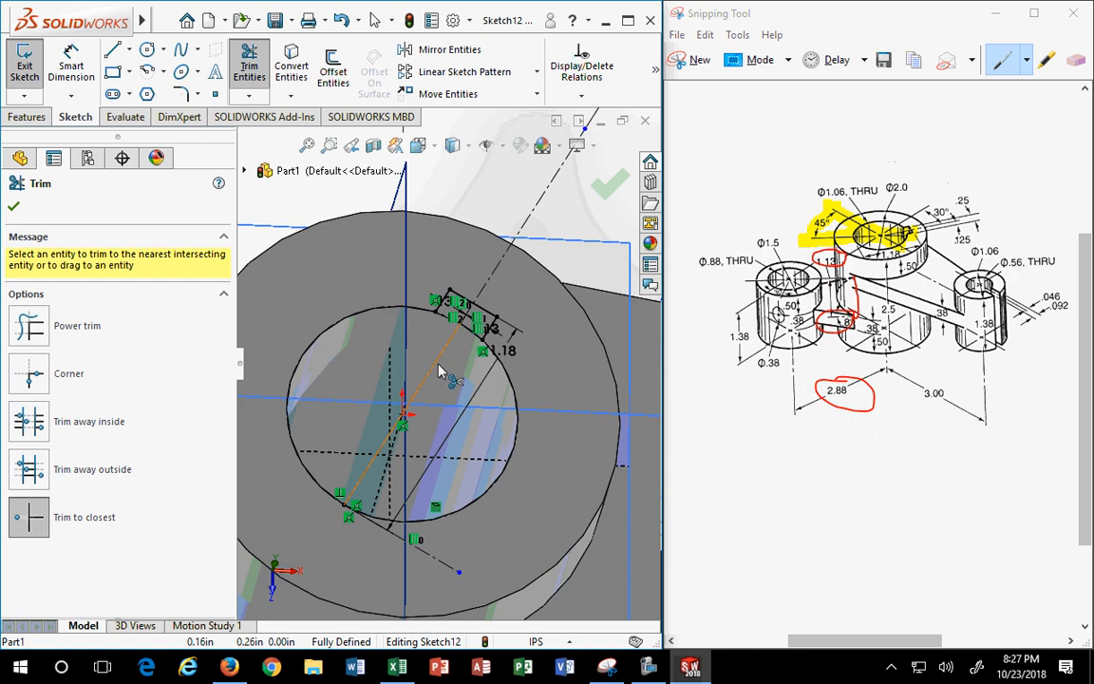
scroll(343, 530, "down", 1)
scroll(465, 439, "up", 3)
scroll(517, 285, "down", 4)
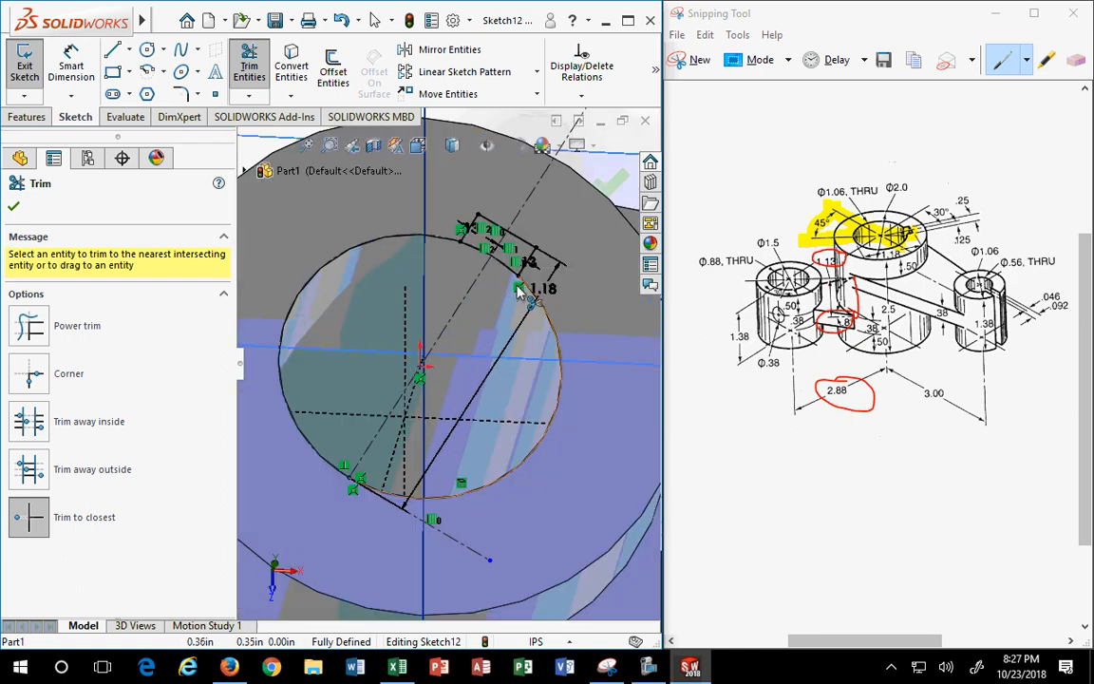
scroll(486, 271, "down", 1)
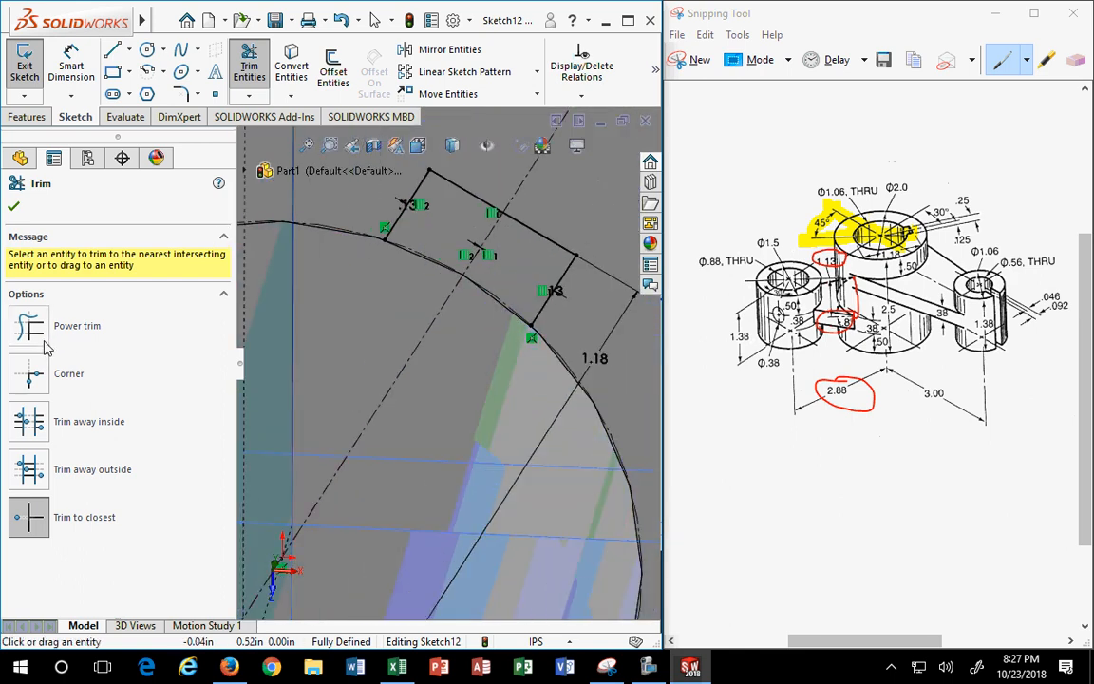
left_click(13, 208)
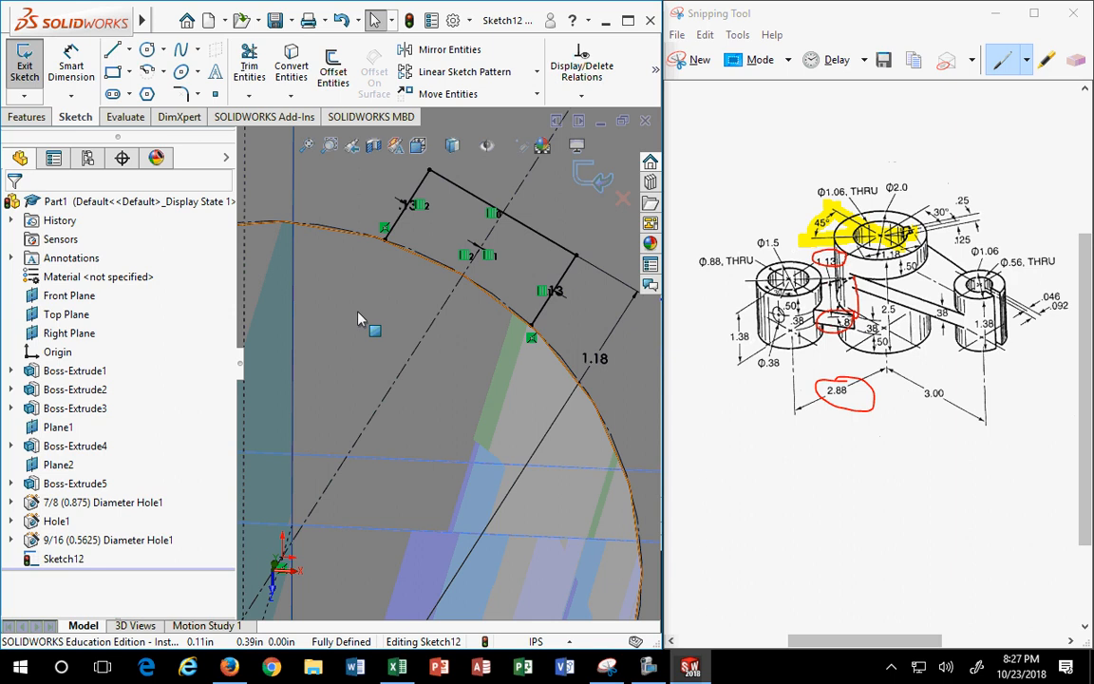
- Convert the 1.06 in hole circle from construction to regular sketch geometry
left_click(361, 241)
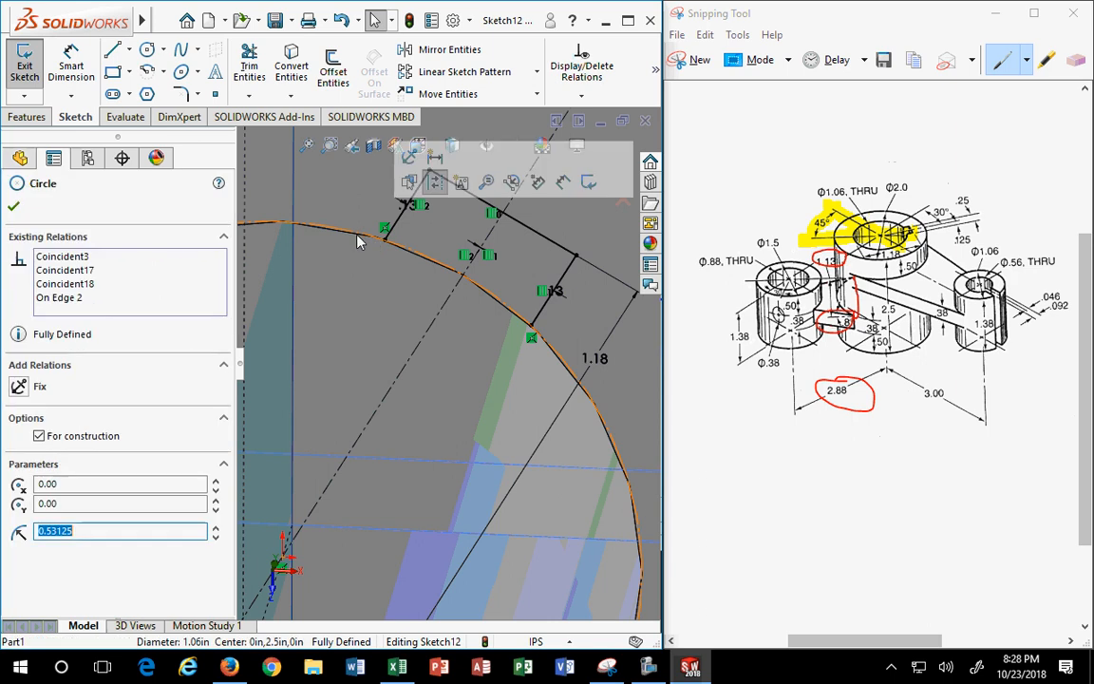
left_click(39, 436)
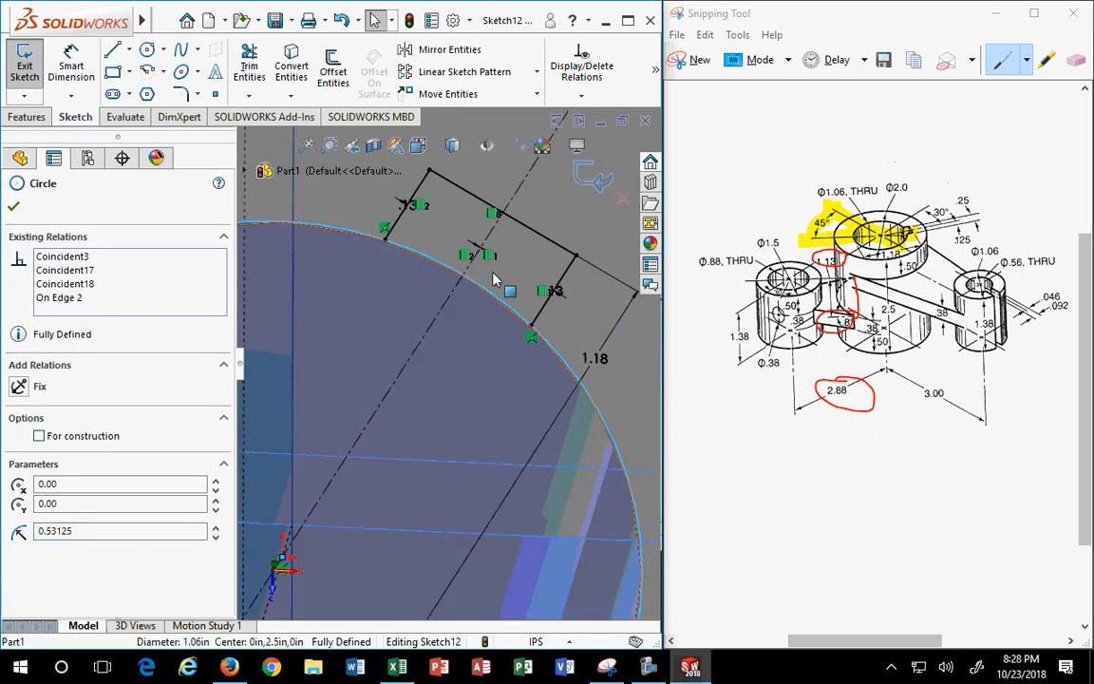
left_click(487, 395)
scroll(501, 418, "up", 4)
scroll(501, 421, "up", 3)
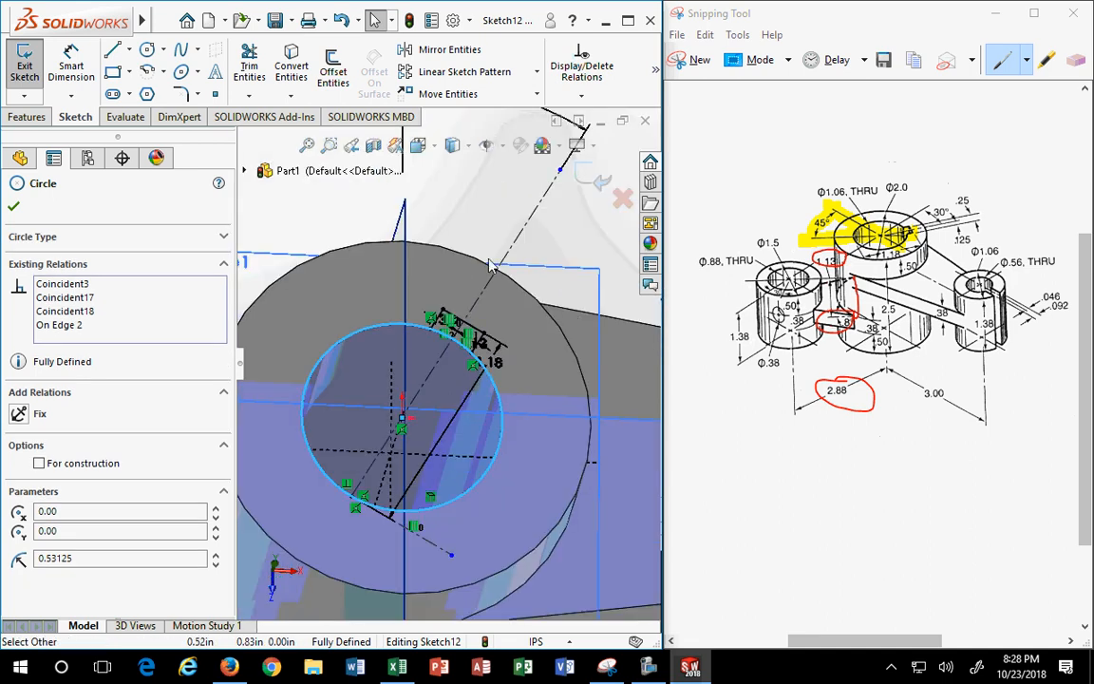
key("Escape")
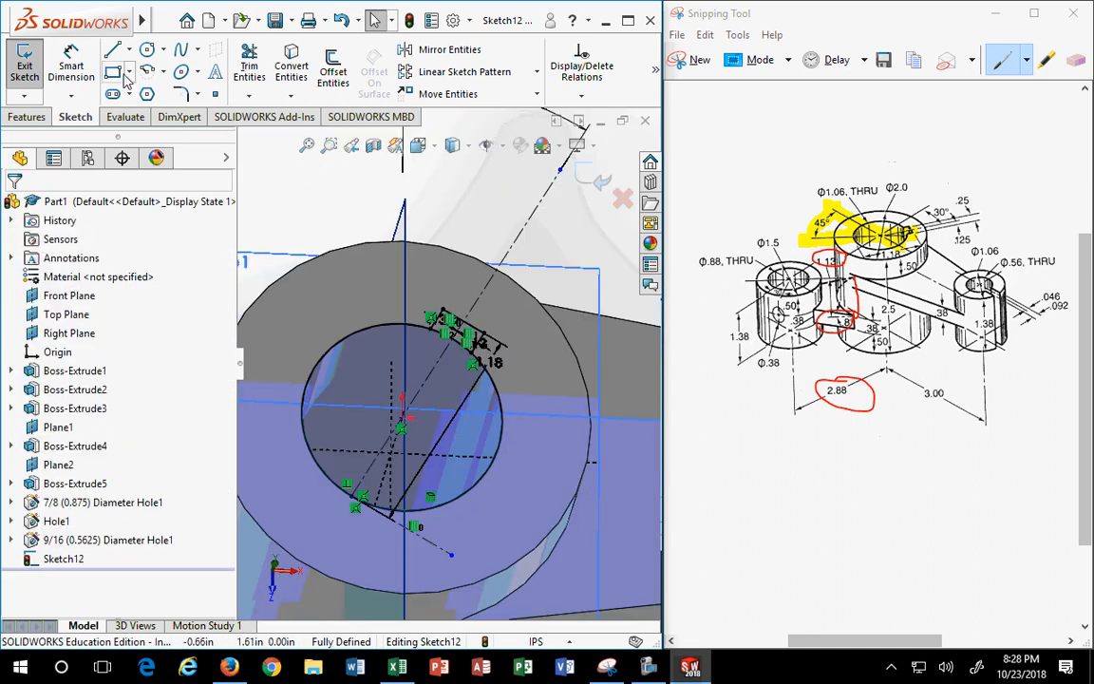
left_click(27, 116)
left_click(16, 74)
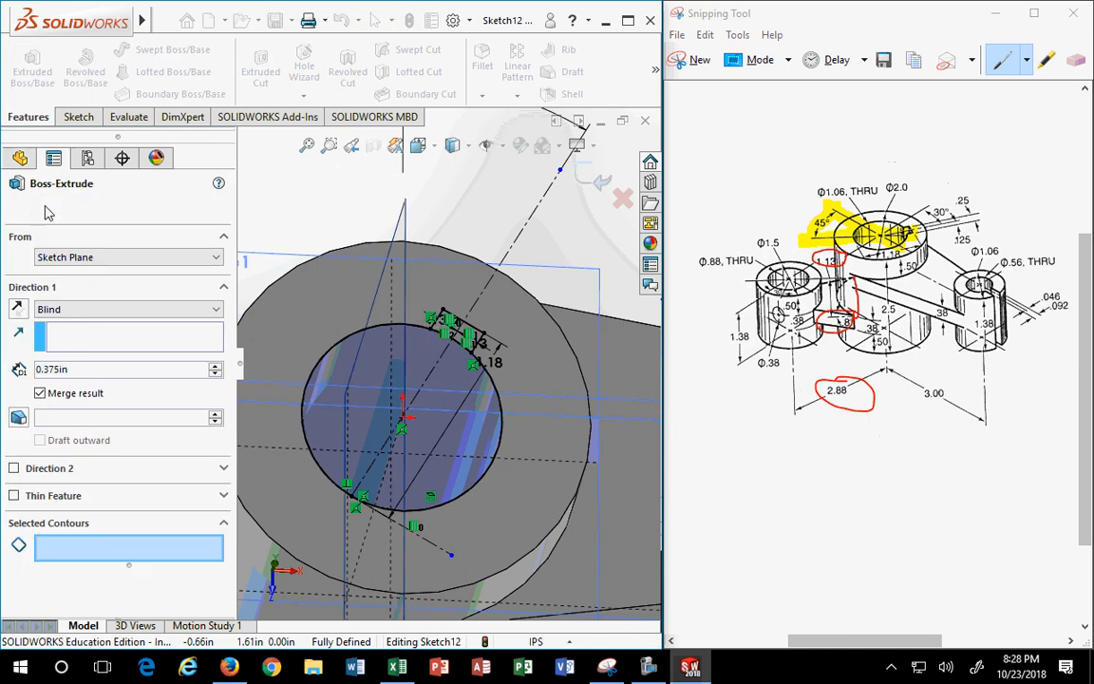
- Cancel the boss extrude and start an Extruded Cut using only the keyway region as contour
left_click(36, 205)
left_click(260, 69)
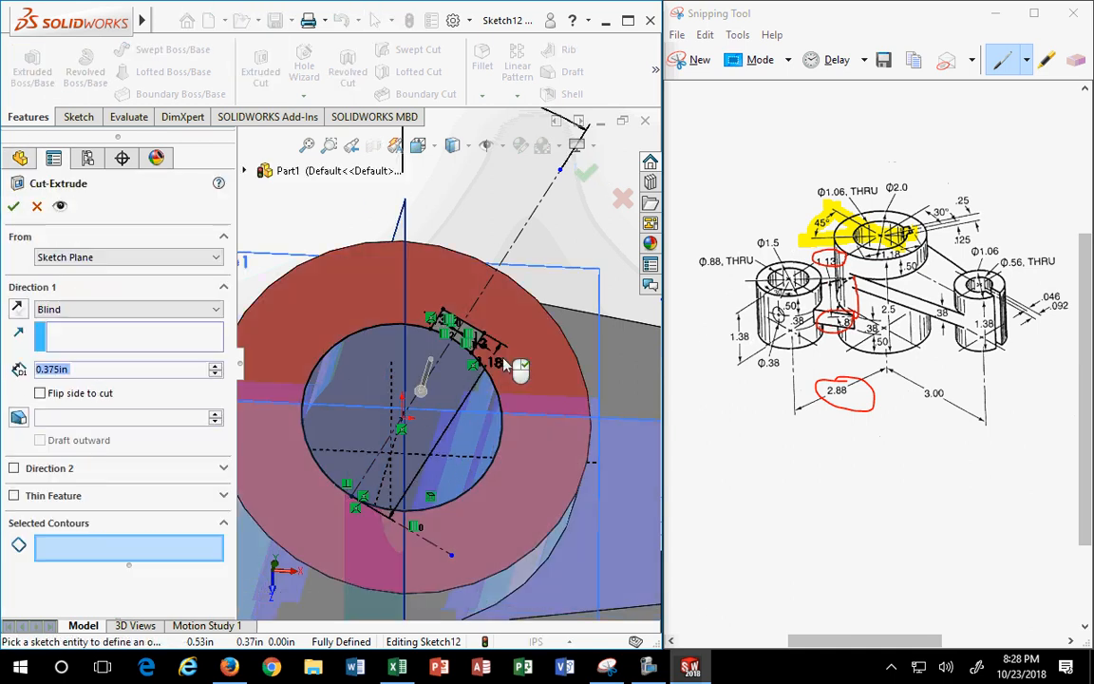
scroll(465, 338, "down", 3)
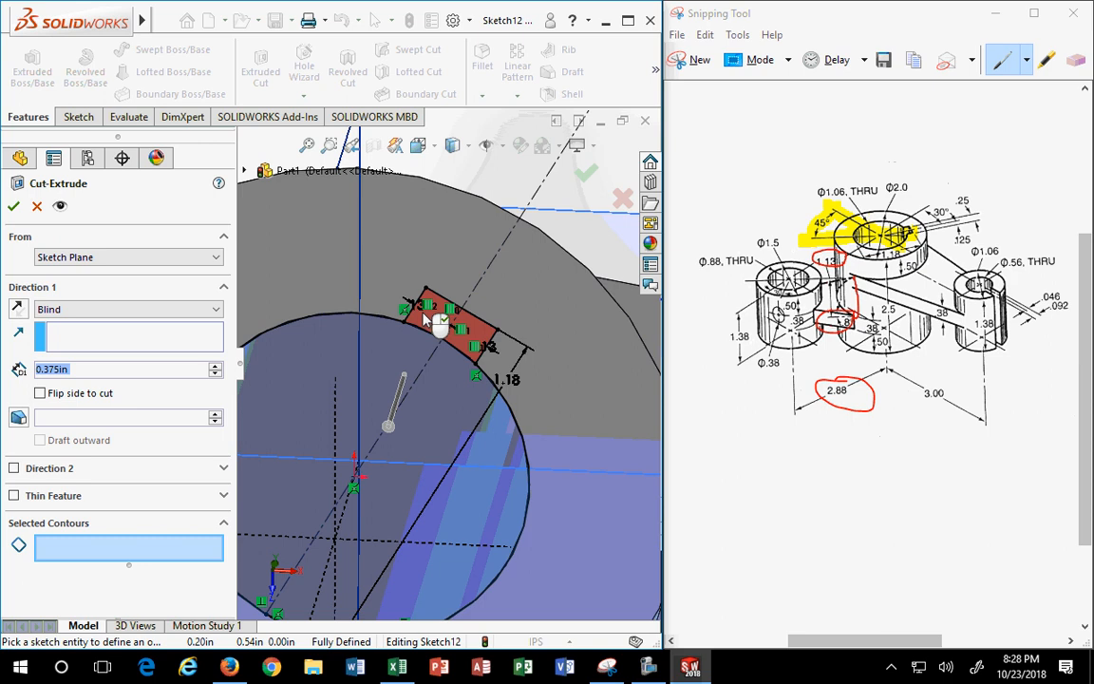
left_click(427, 324)
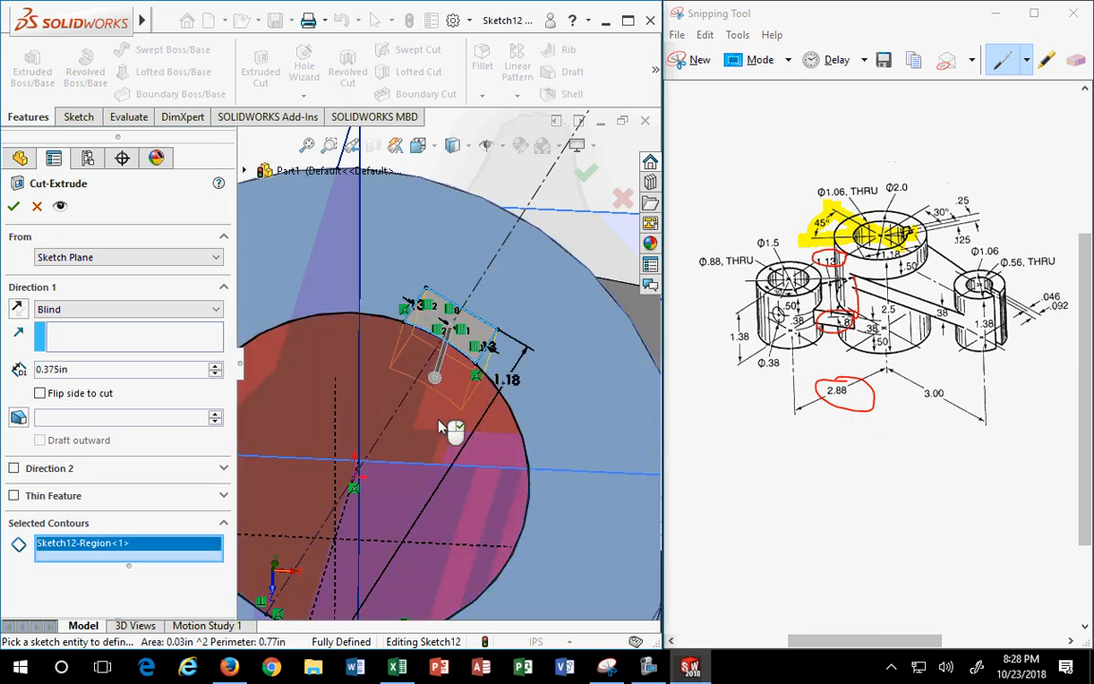
scroll(446, 433, "up", 2)
mouse_move(533, 249)
middle_mouse_down()
mouse_move(454, 371)
mouse_move(427, 347)
mouse_move(430, 358)
mouse_move(443, 361)
mouse_move(415, 311)
middle_mouse_up()
left_click(454, 330)
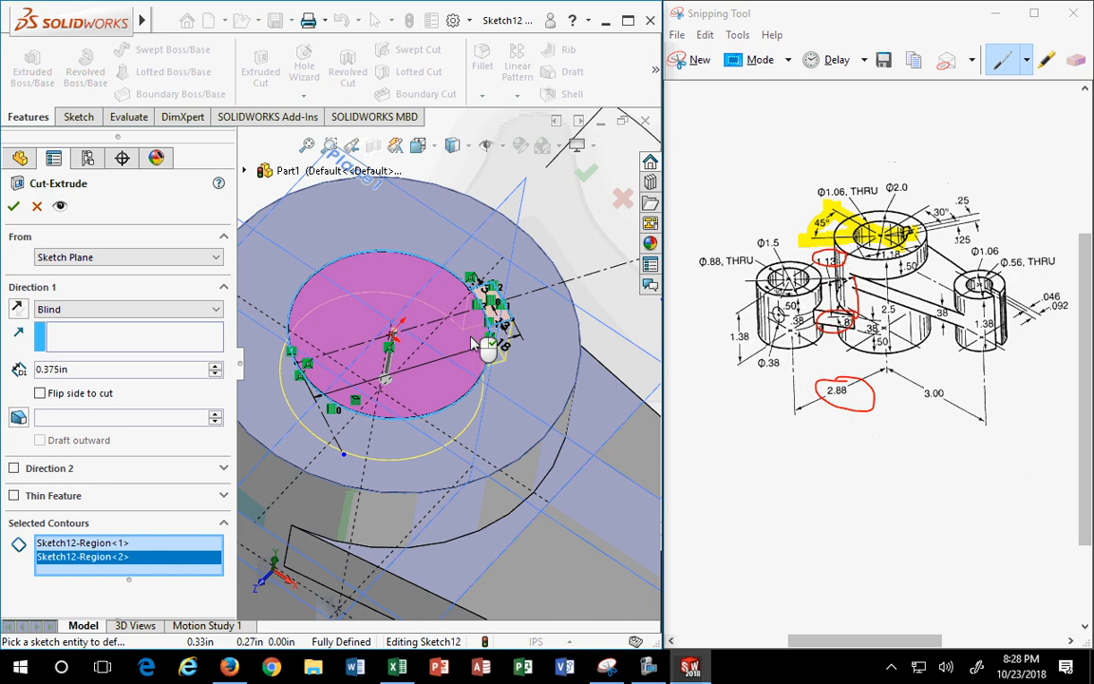
scroll(474, 342, "down", 5)
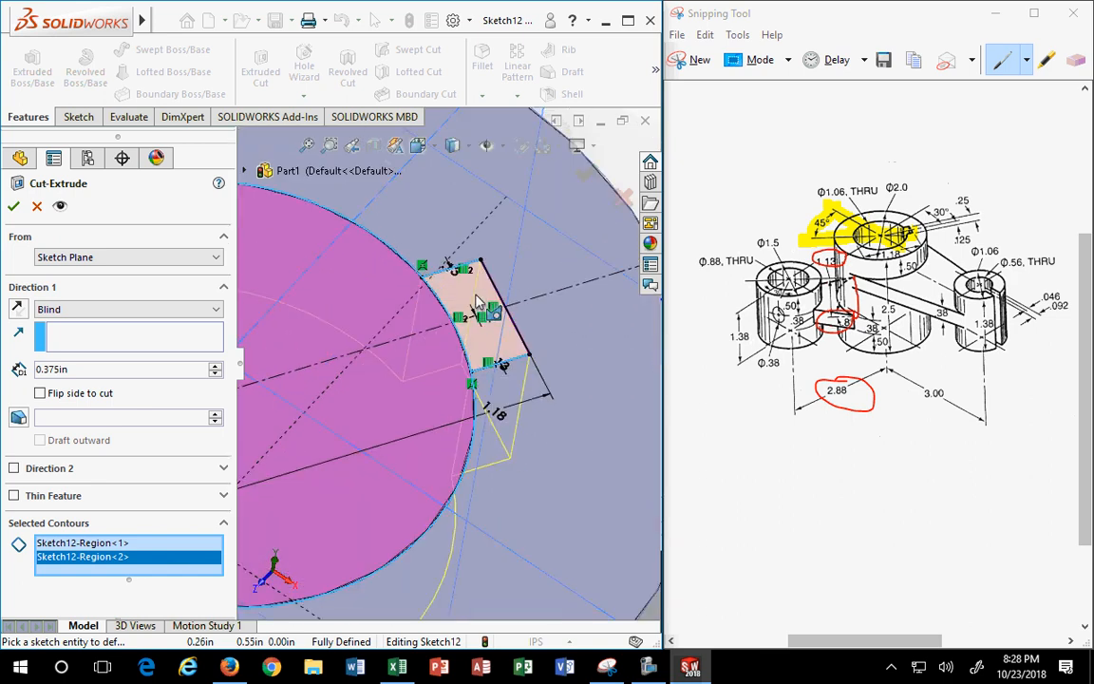
left_click(368, 290)
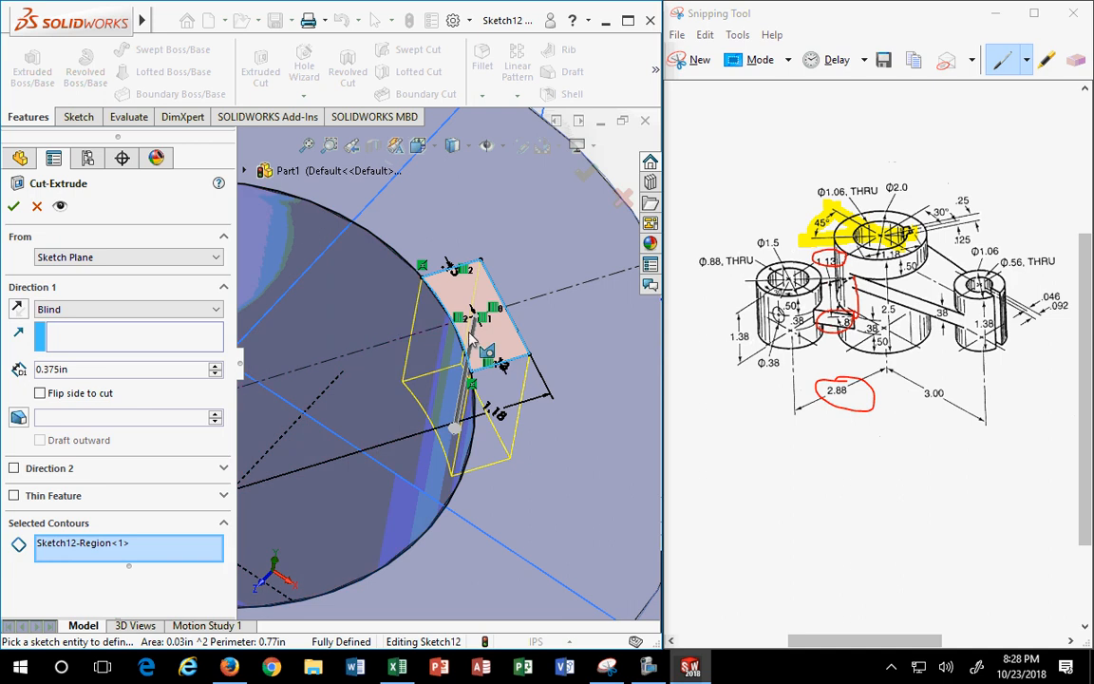
scroll(408, 304, "up", 1)
scroll(437, 447, "up", 3)
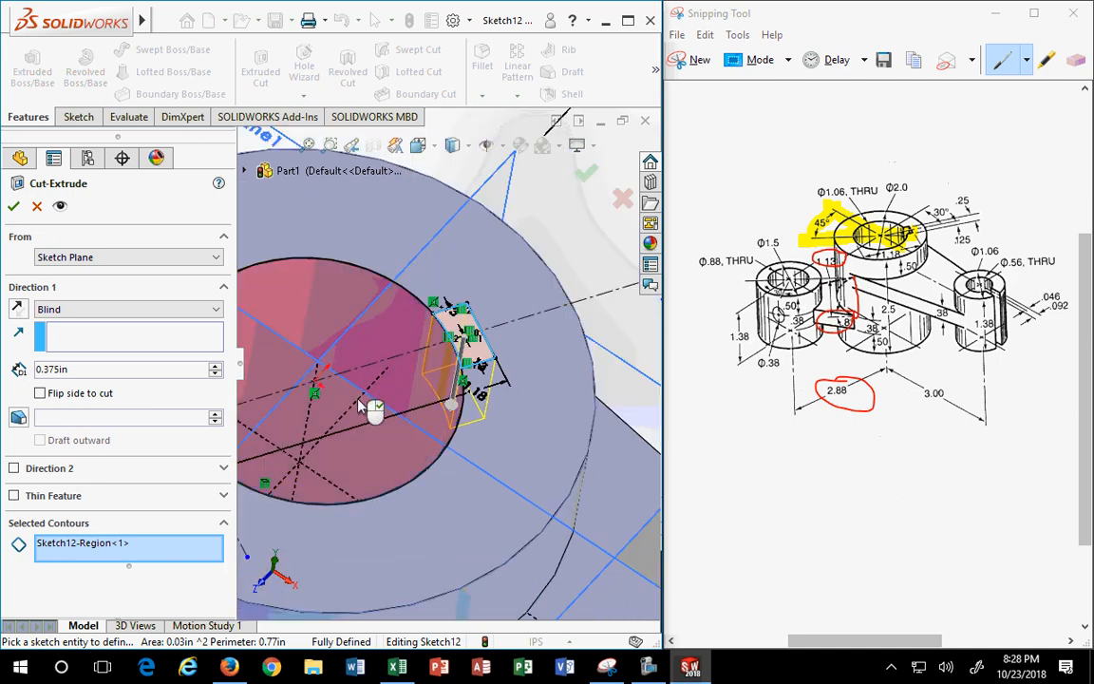
- Set the cut's Direction 1 to Through All and create Cut-Extrude1
left_click(85, 310)
left_click(80, 337)
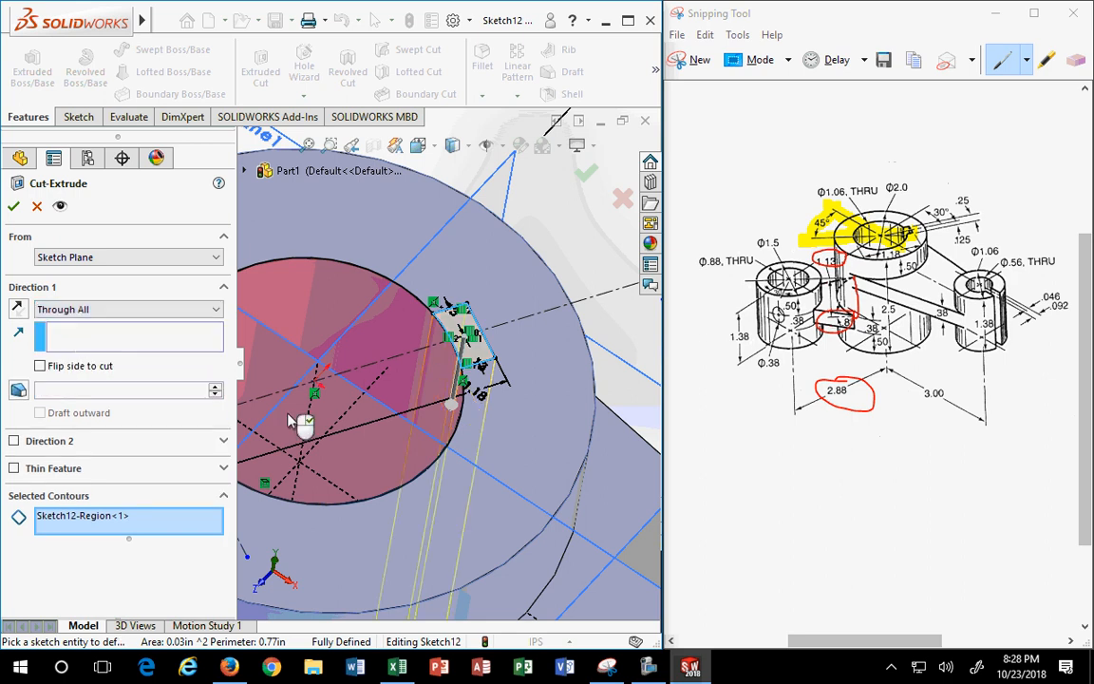
scroll(291, 420, "up", 5)
left_click(14, 206)
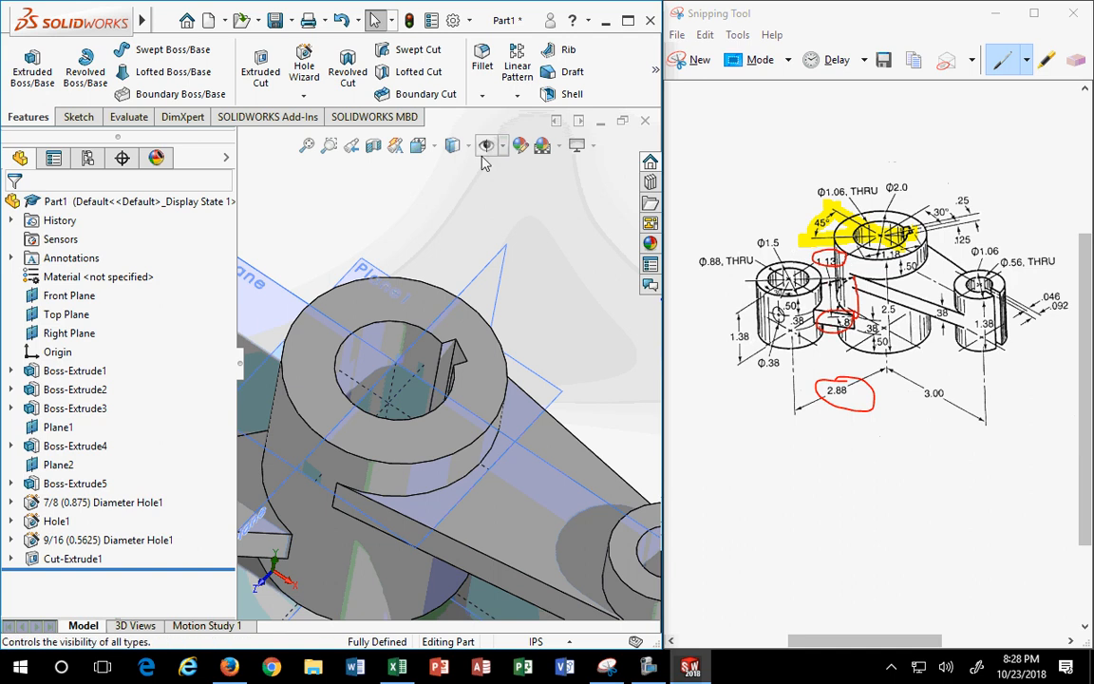
- Switch to the top view and reopen Sketch12 under Cut-Extrude1 for editing
left_click(433, 147)
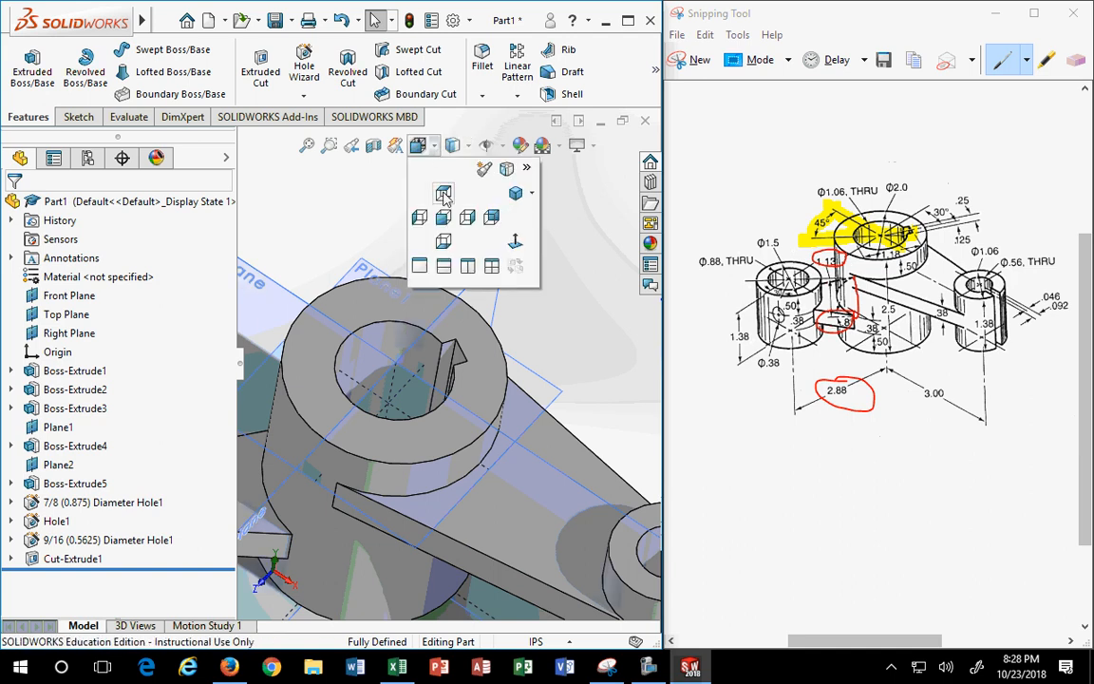
left_click(443, 193)
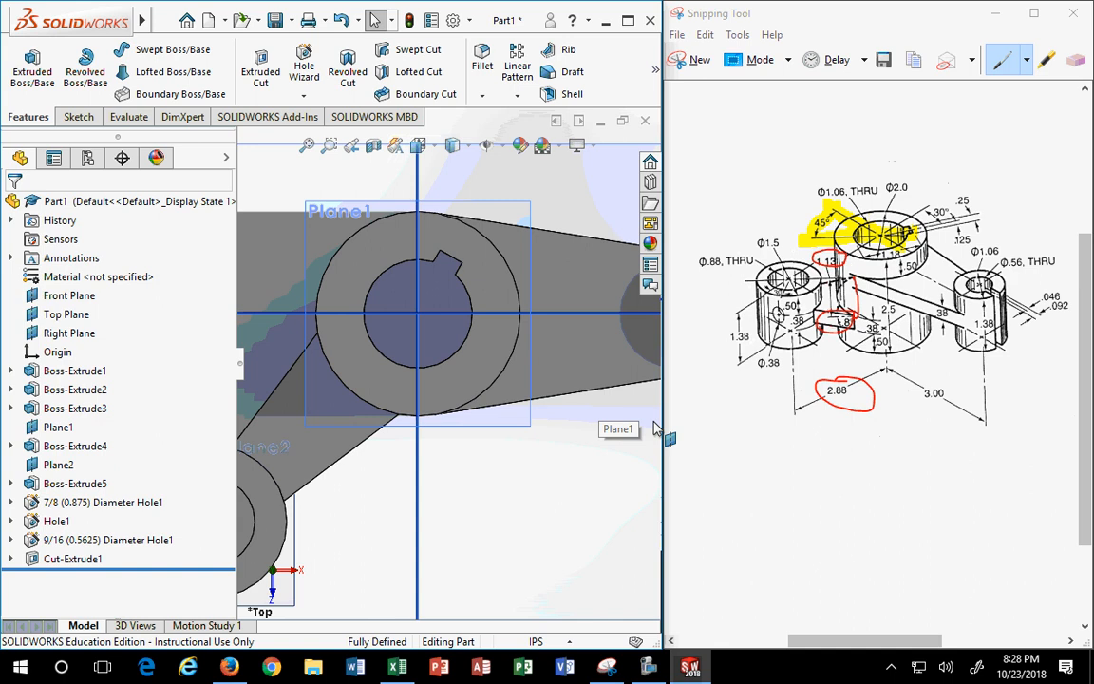
left_click(12, 559)
left_click(75, 578)
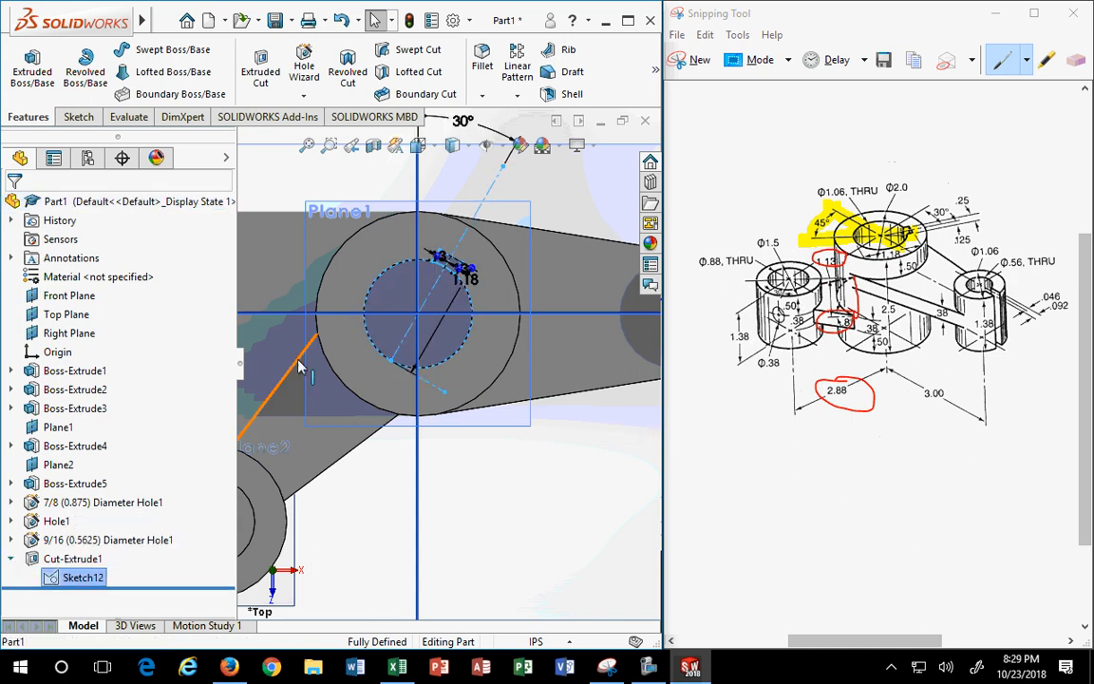
right_click(85, 581)
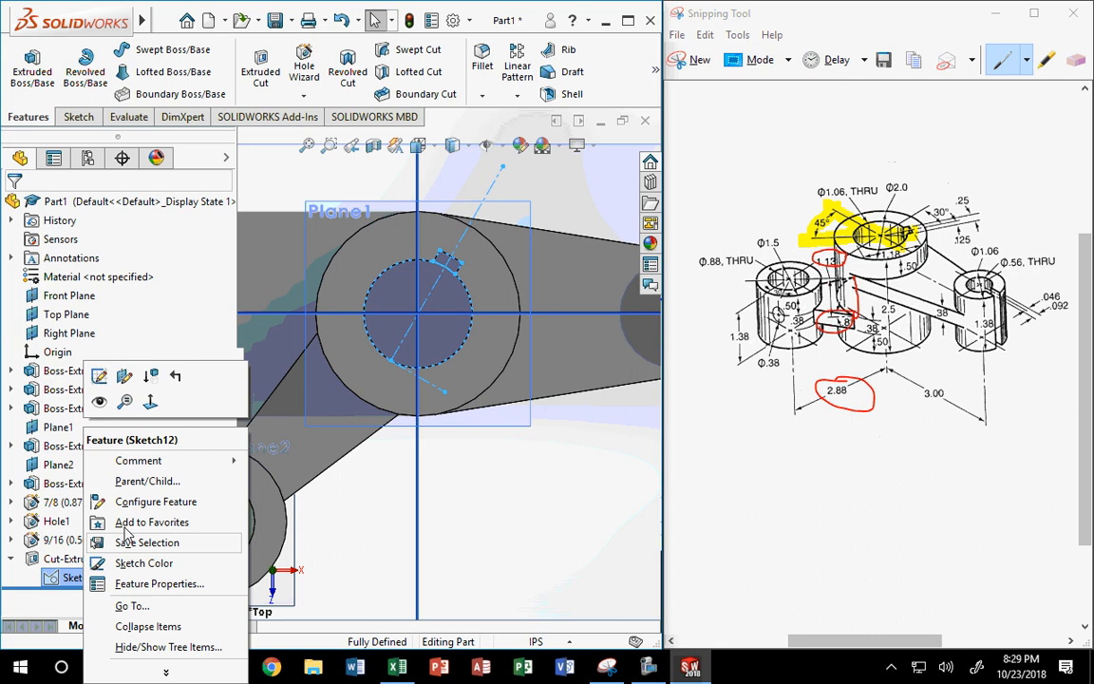
left_click(122, 377)
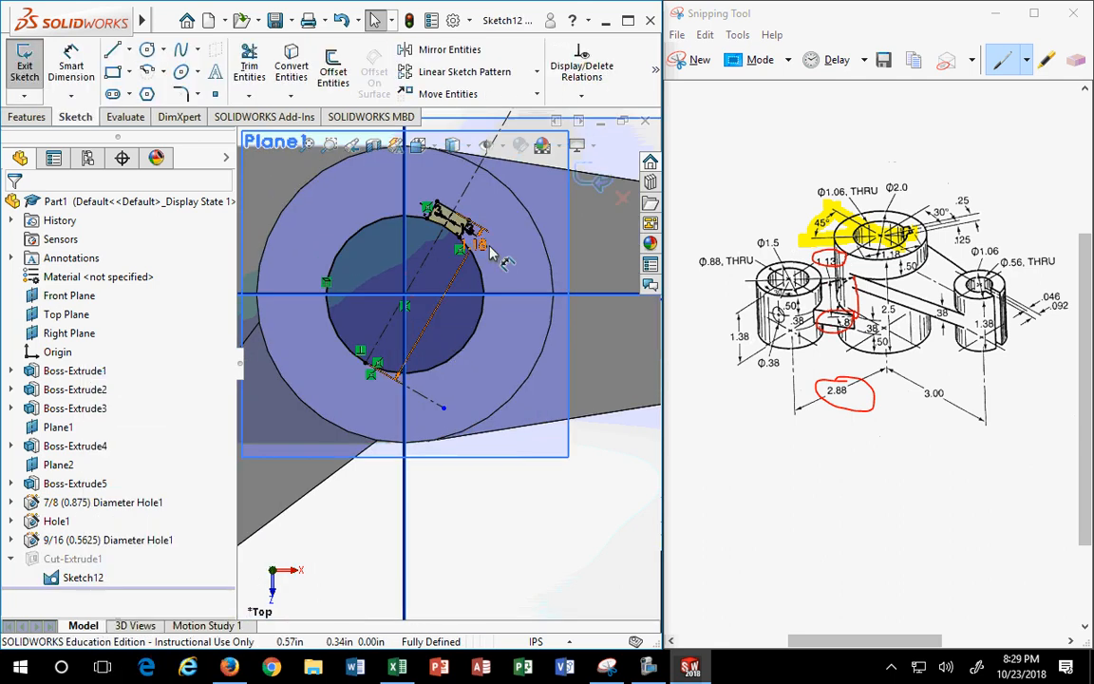
- Check the 1.18 and .13 keyway dimensions, then exit the sketch to rebuild the cut
left_click(539, 321)
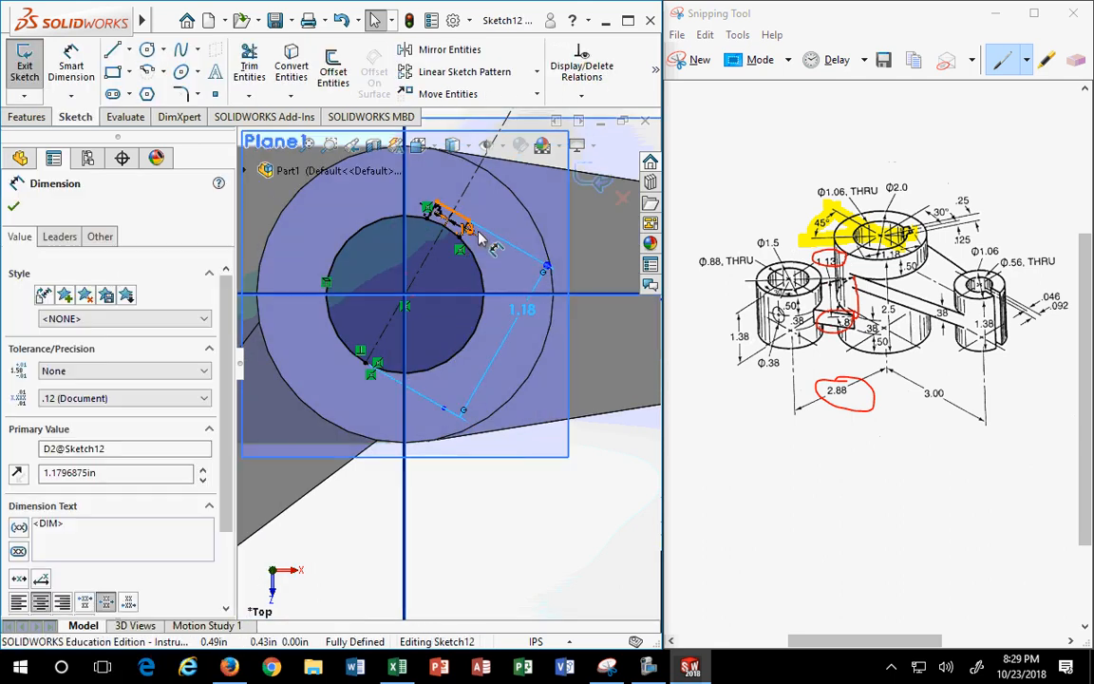
left_click(510, 214)
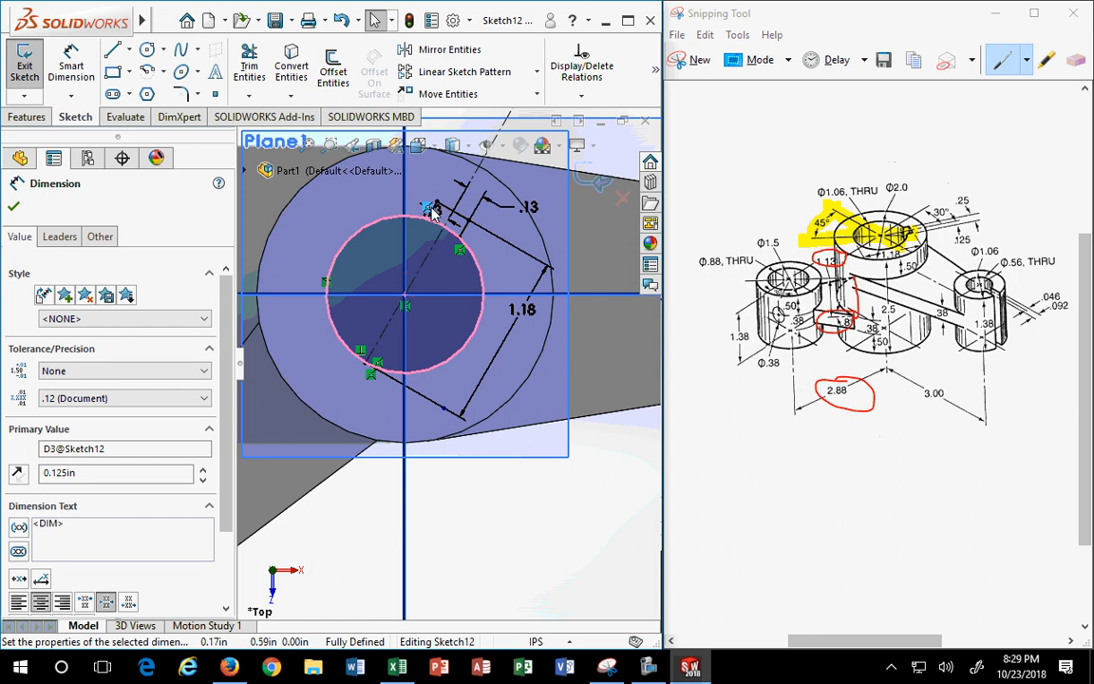
left_click(438, 155)
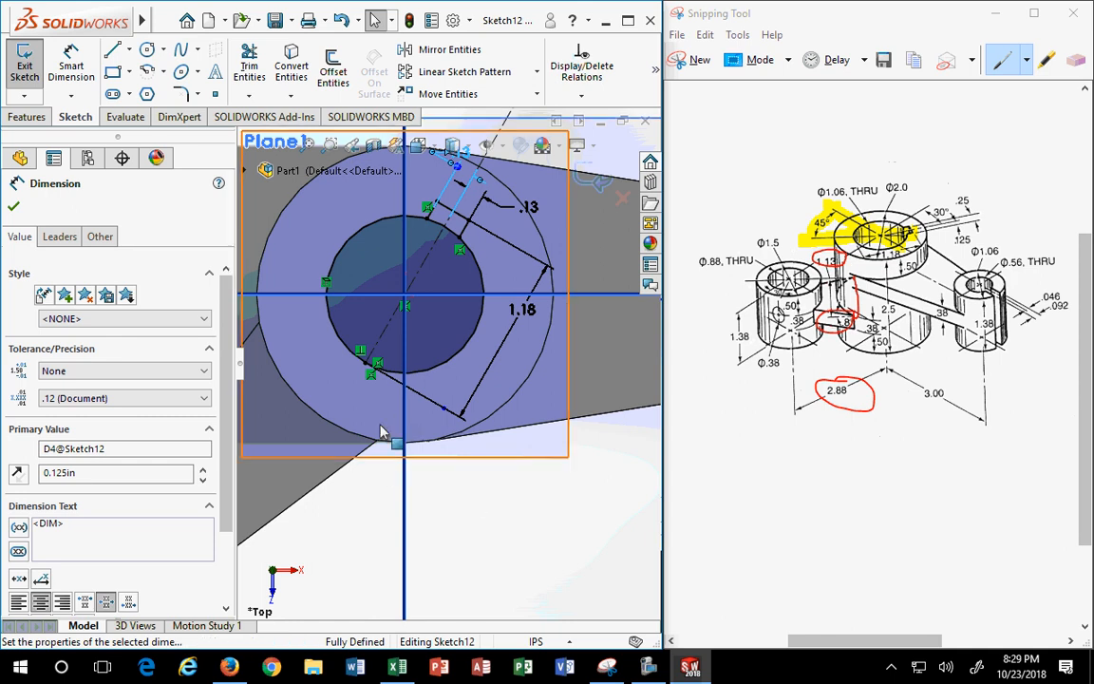
scroll(380, 378, "down", 5)
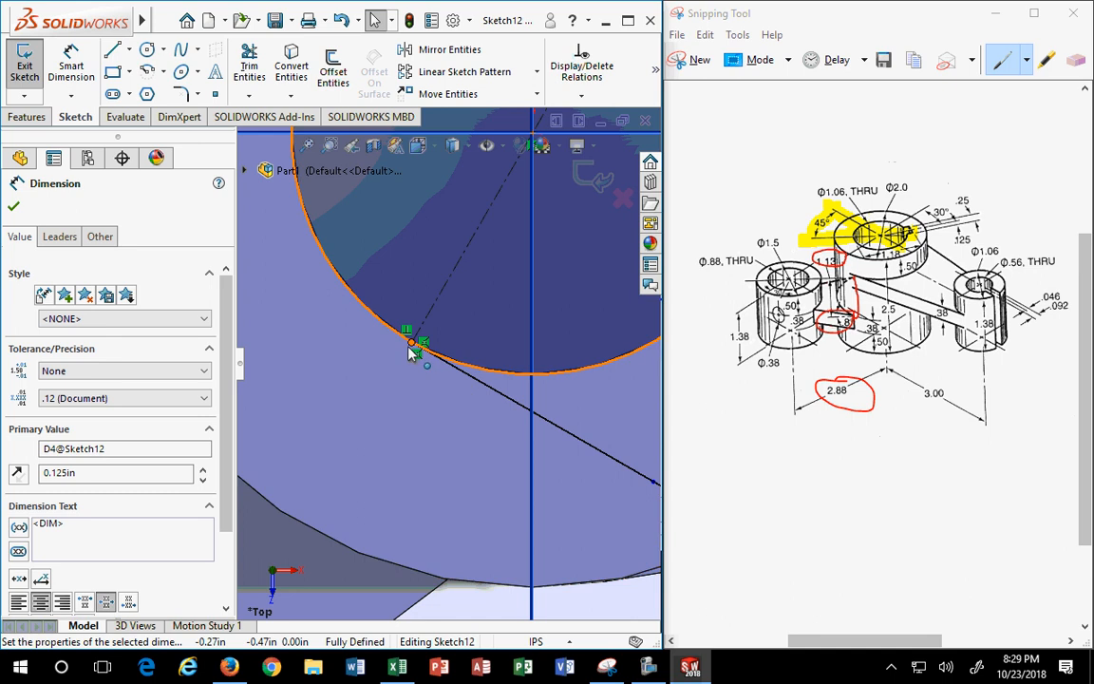
key("f")
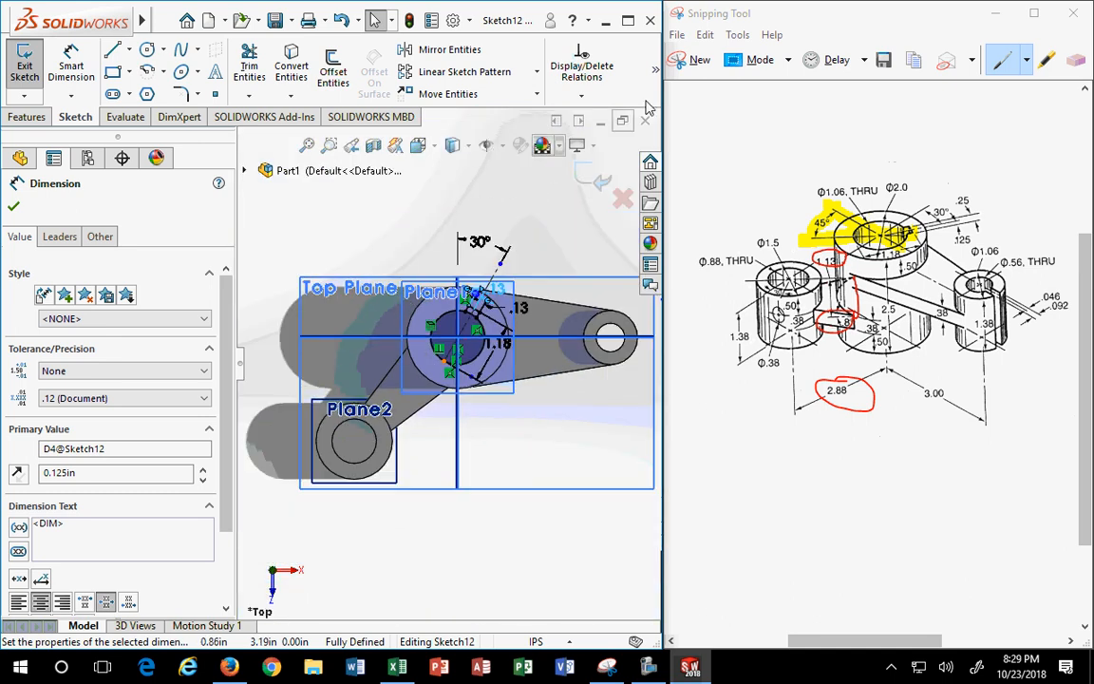
left_click(593, 185)
- Orbit to a tilted 3D view to inspect the keyway notch in the main hole
scroll(455, 421, "down", 2)
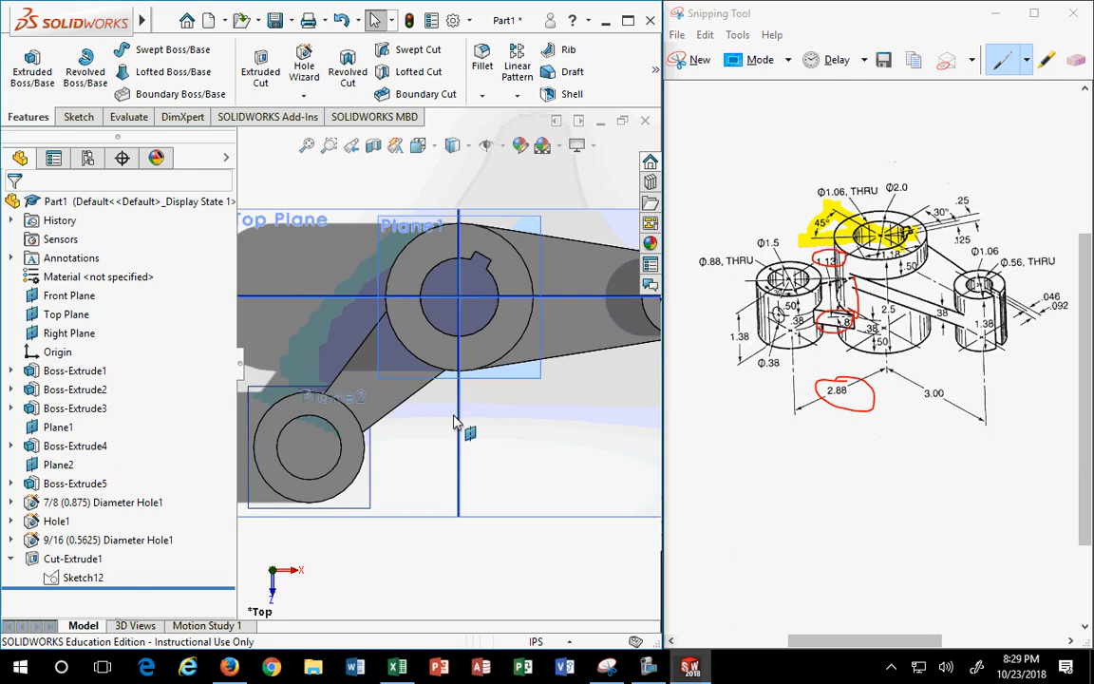
middle_click_drag(438, 452, 415, 361)
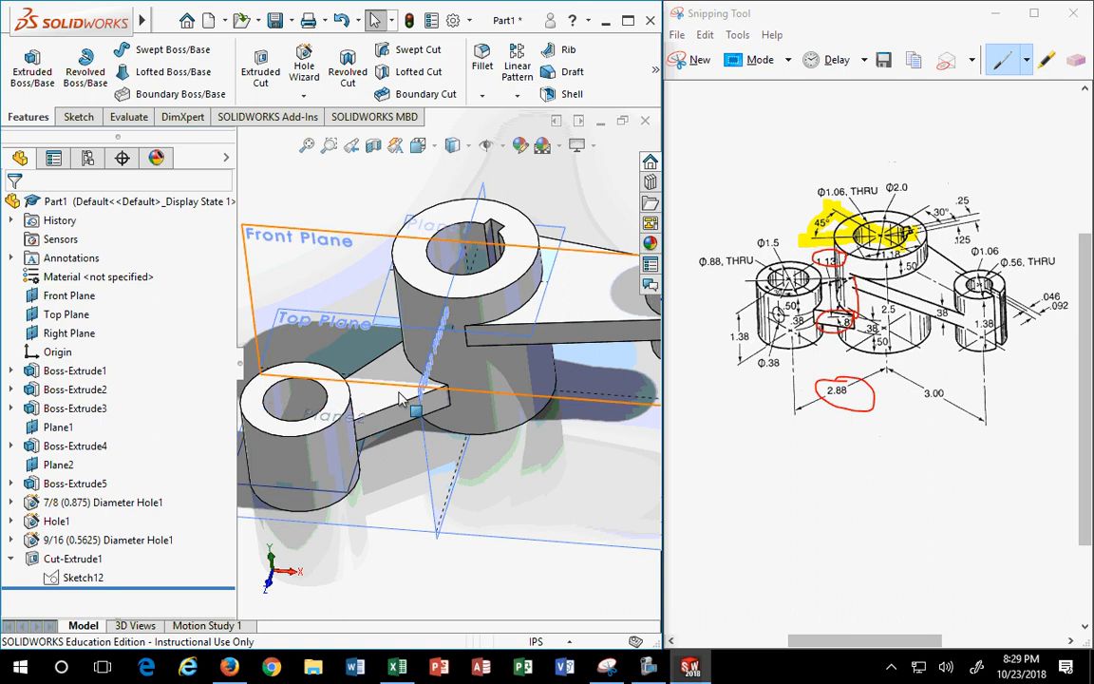
scroll(281, 415, "down", 3)
scroll(349, 469, "up", 4)
scroll(357, 463, "down", 4)
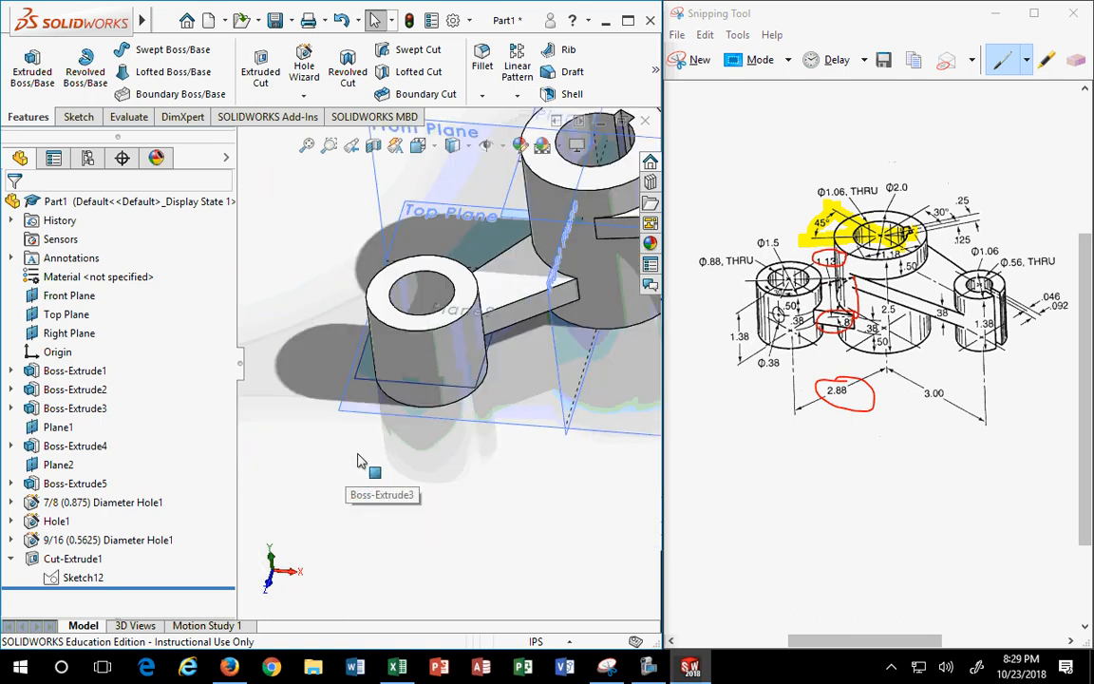
scroll(357, 461, "down", 3)
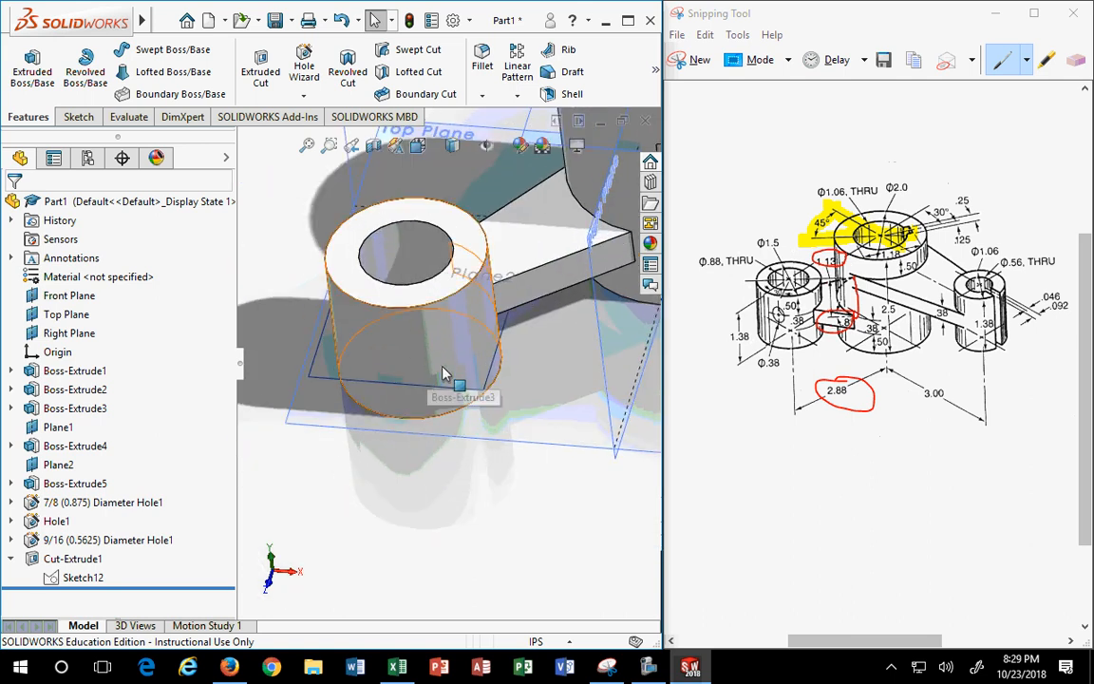
- Circle the left cylinder's .50 and .38 hole dimensions in red on the reference drawing
left_click(762, 310)
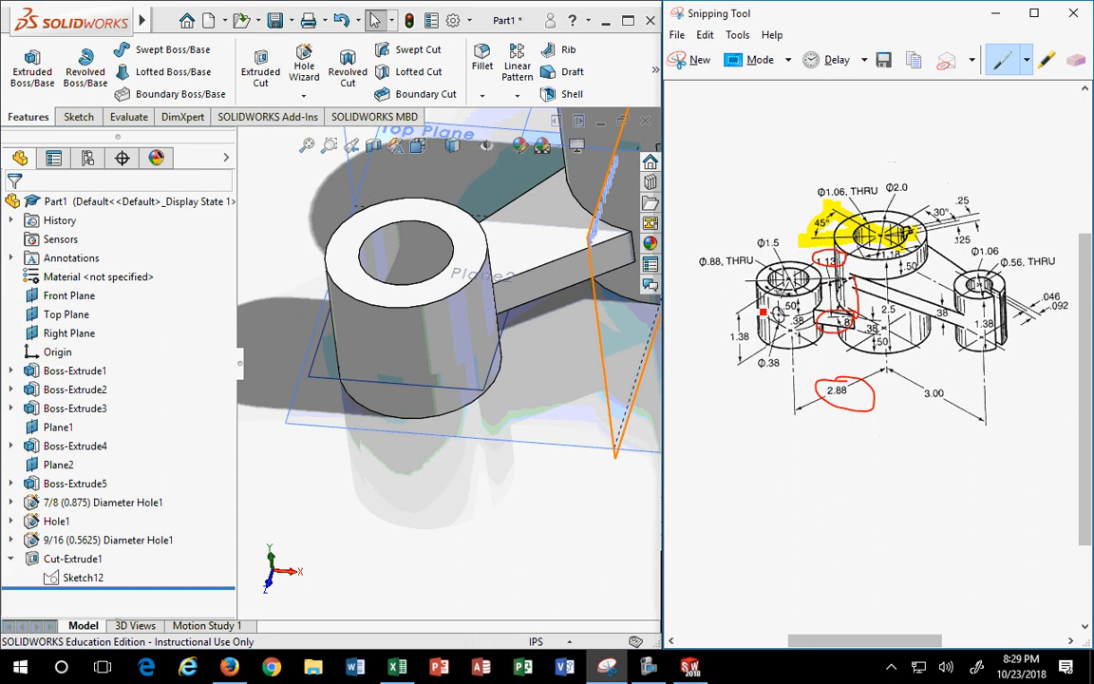
left_click_drag(795, 310, 806, 336)
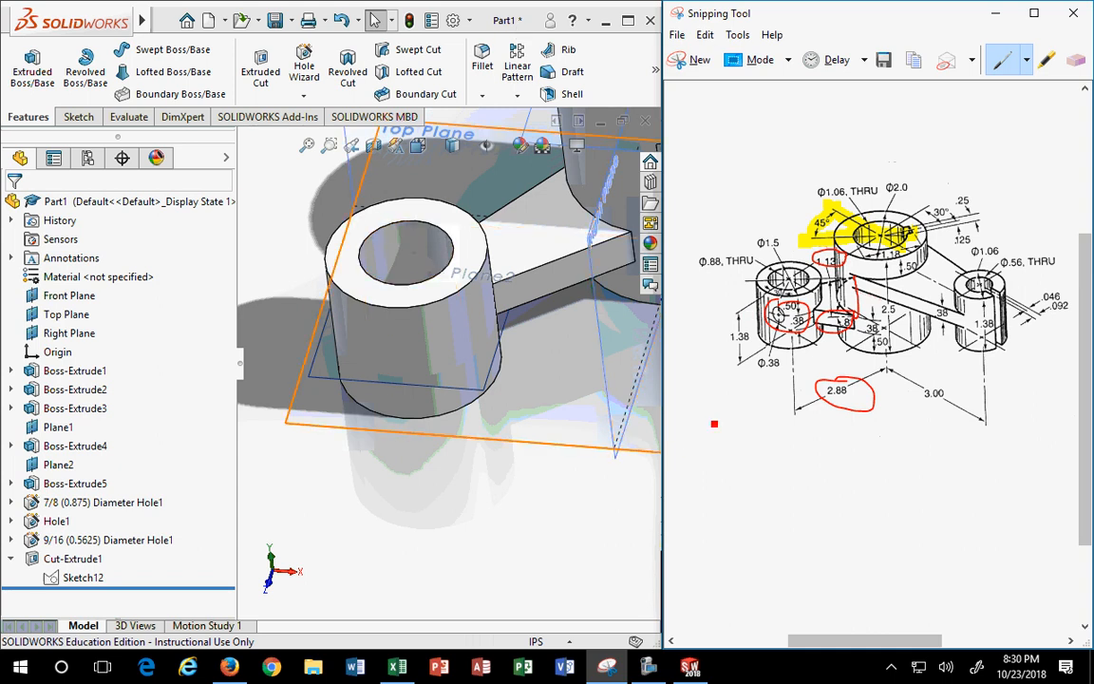
scroll(713, 422, "up", 1)
scroll(538, 387, "up", 5)
scroll(537, 387, "down", 4)
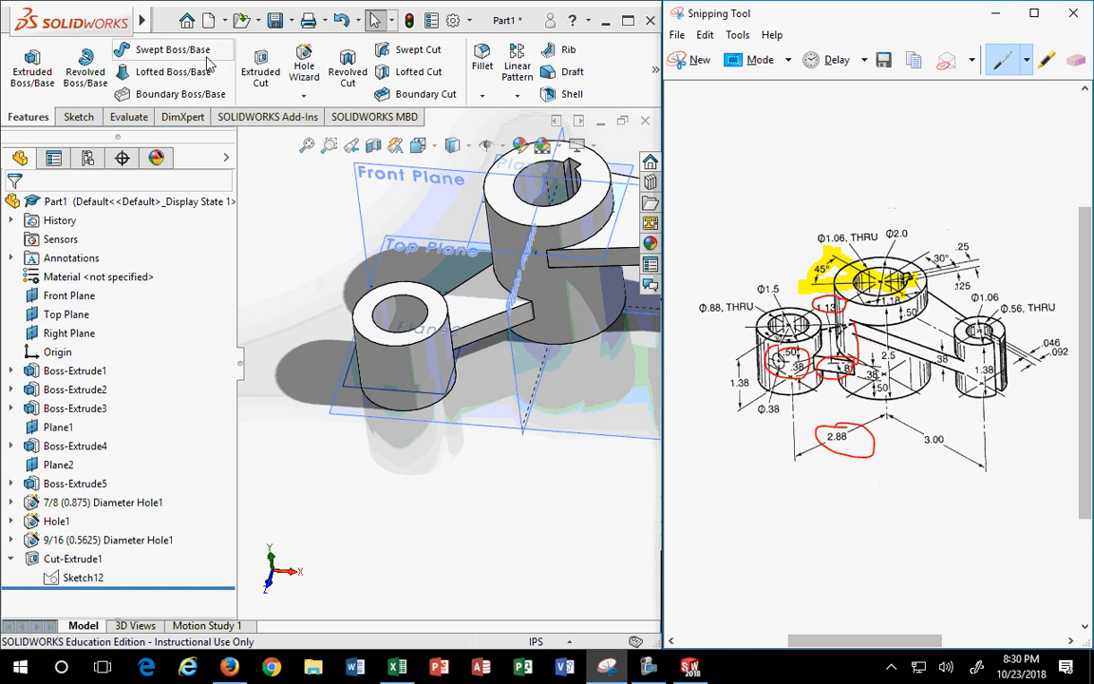
- Create Plane3 parallel to the Front Plane and tangent to the left cylinder's face
left_click(654, 71)
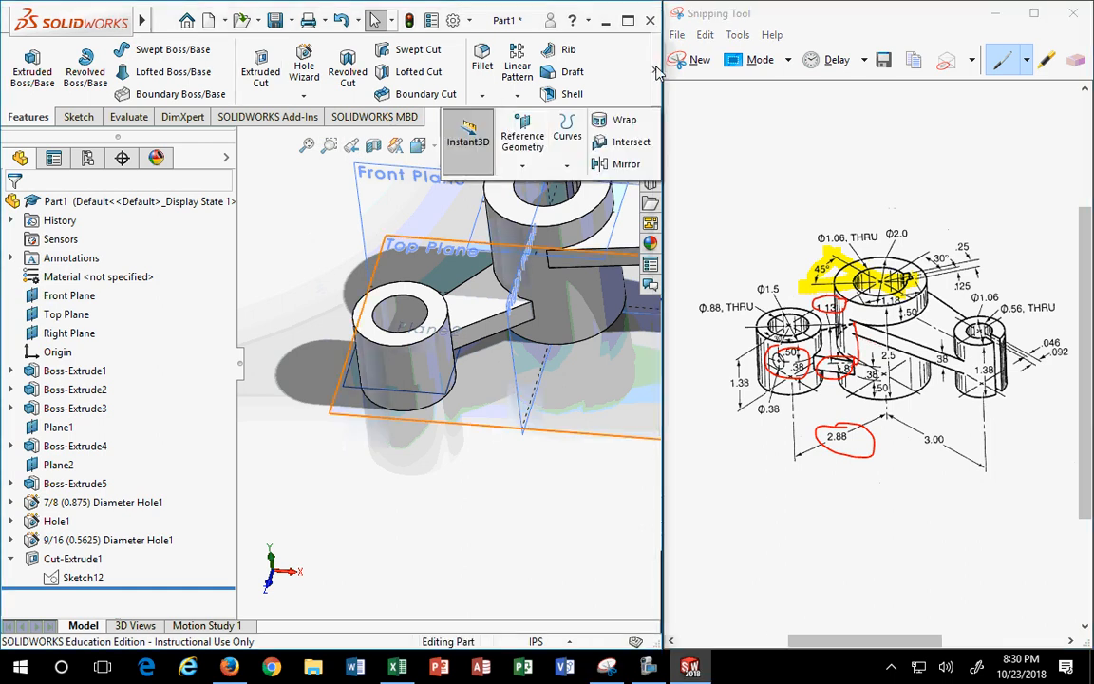
left_click(504, 143)
left_click(534, 187)
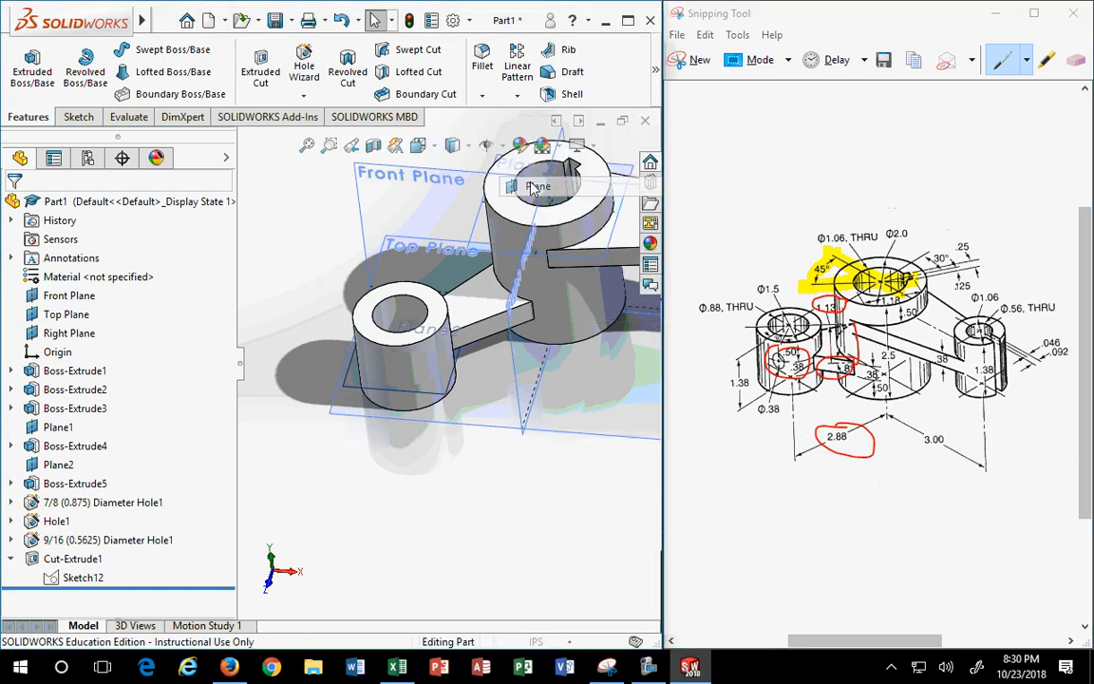
left_click(412, 177)
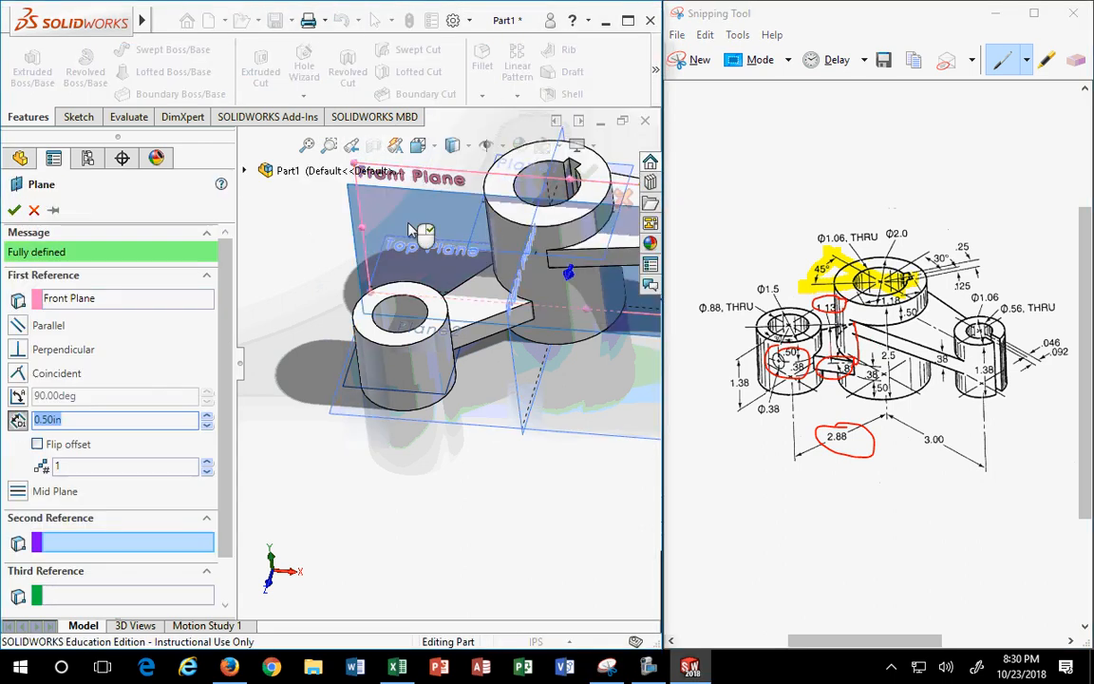
left_click(375, 384)
middle_click_drag(415, 479, 438, 476)
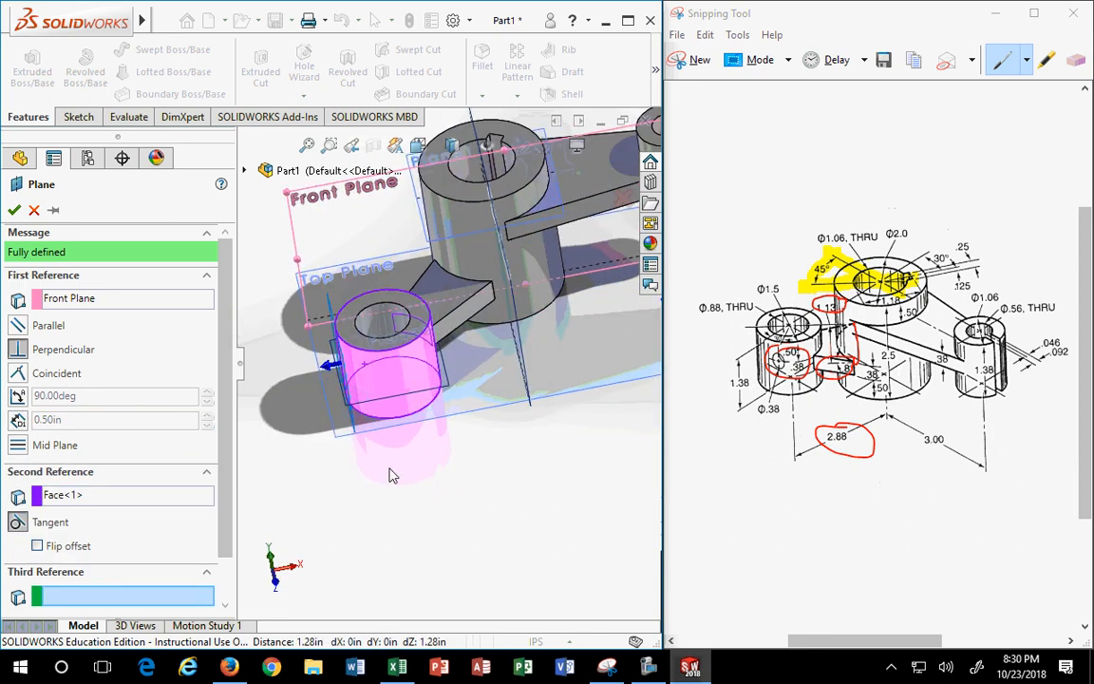
scroll(290, 382, "down", 1)
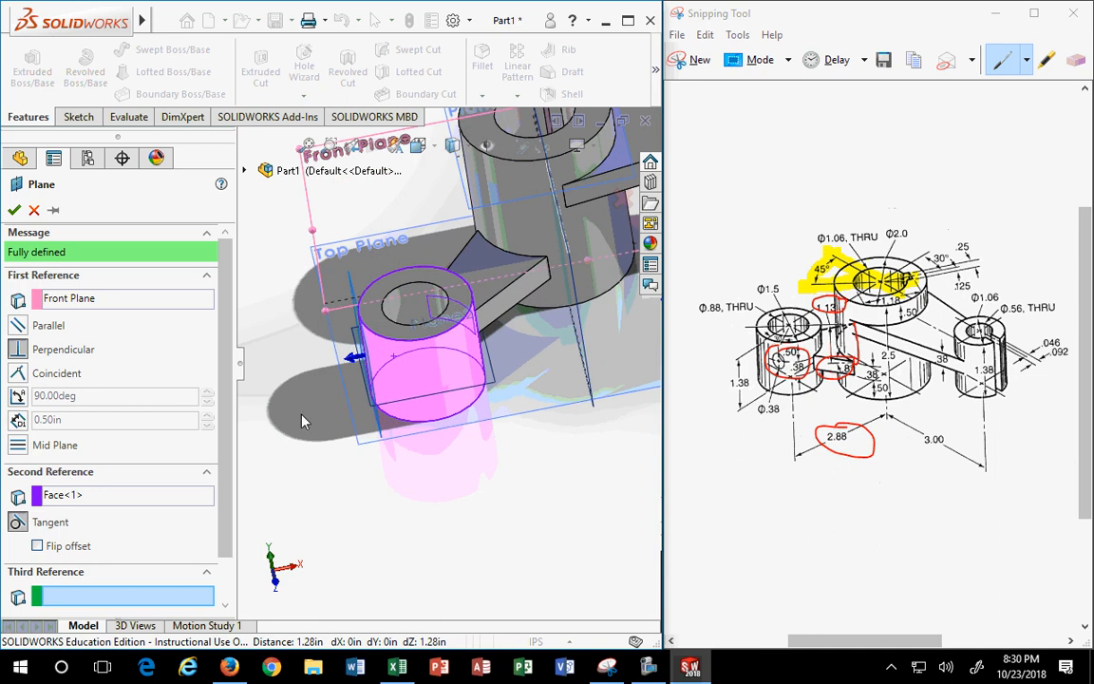
left_click(19, 329)
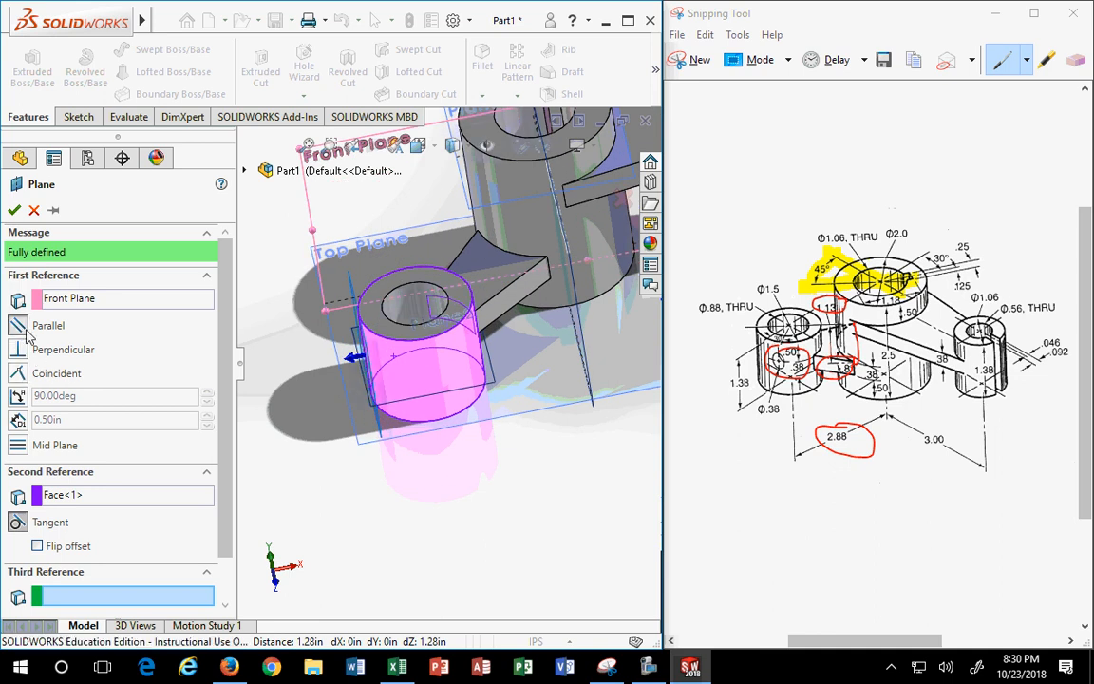
middle_click_drag(420, 482, 432, 566)
left_click(14, 211)
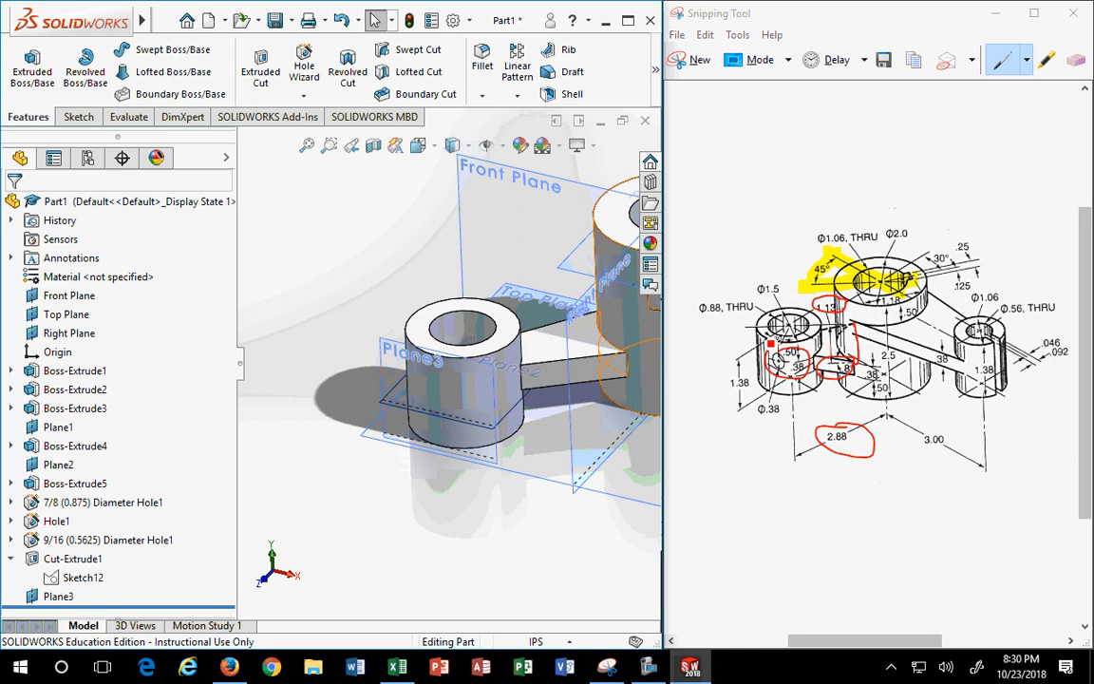
- Review the annotated reference drawing for the next dimensions
left_click(770, 346)
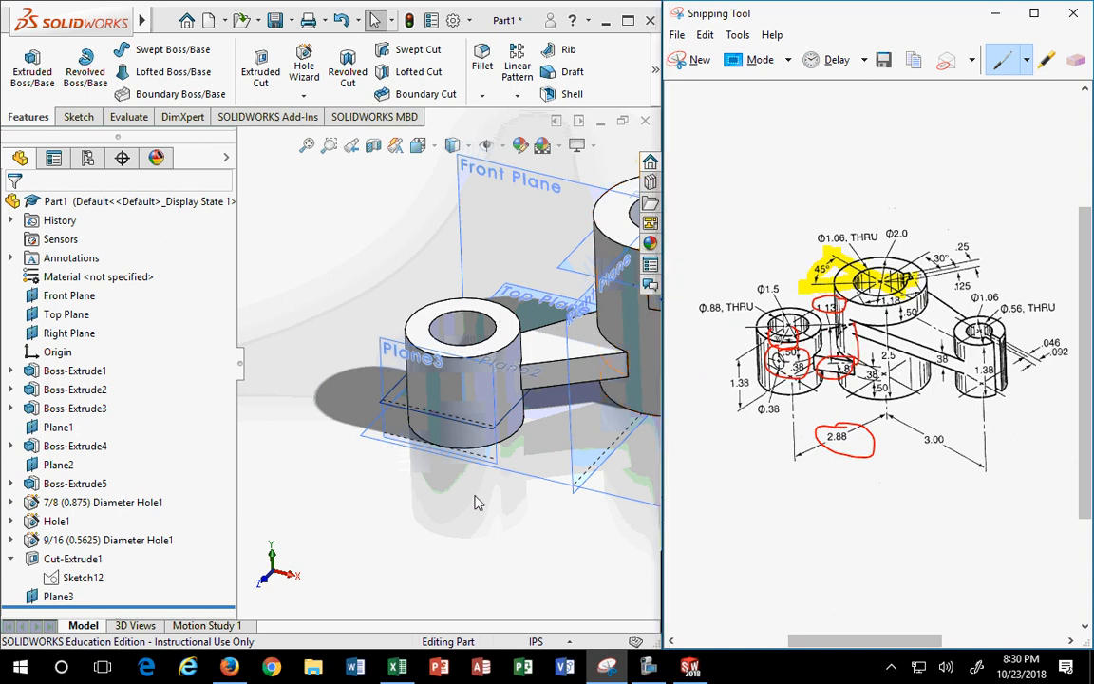
scroll(491, 504, "up", 4)
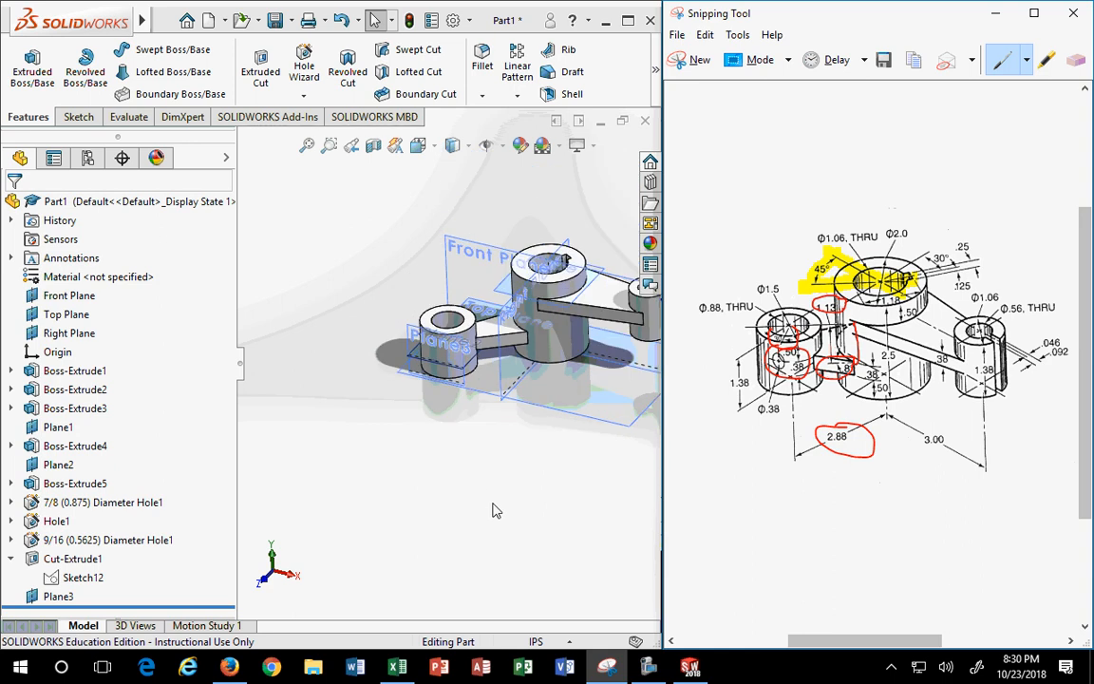
scroll(449, 408, "down", 2)
scroll(437, 352, "down", 3)
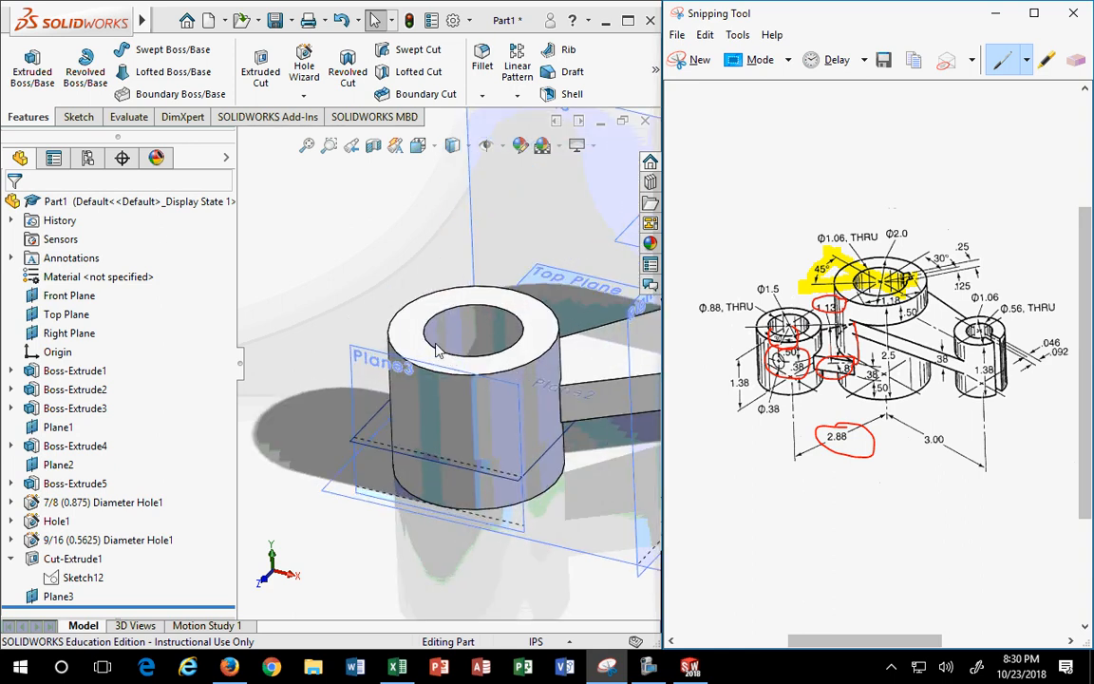
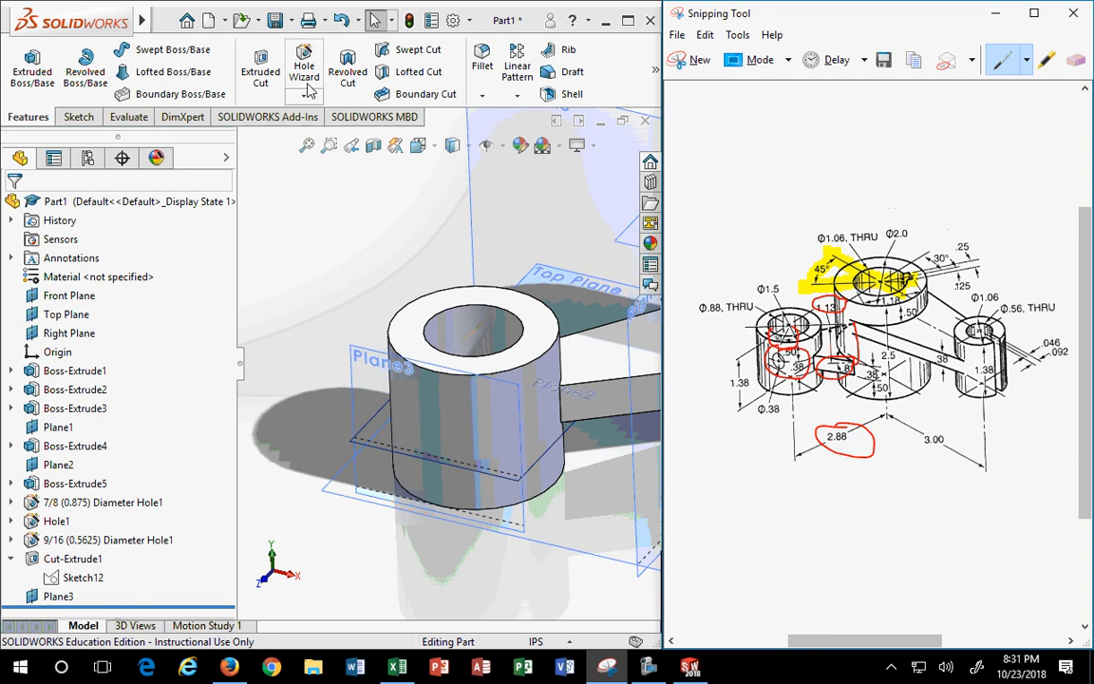
- Sketch on the small cylinder's top face and draw a construction centerline from its centre to the outer edge
left_click(413, 328)
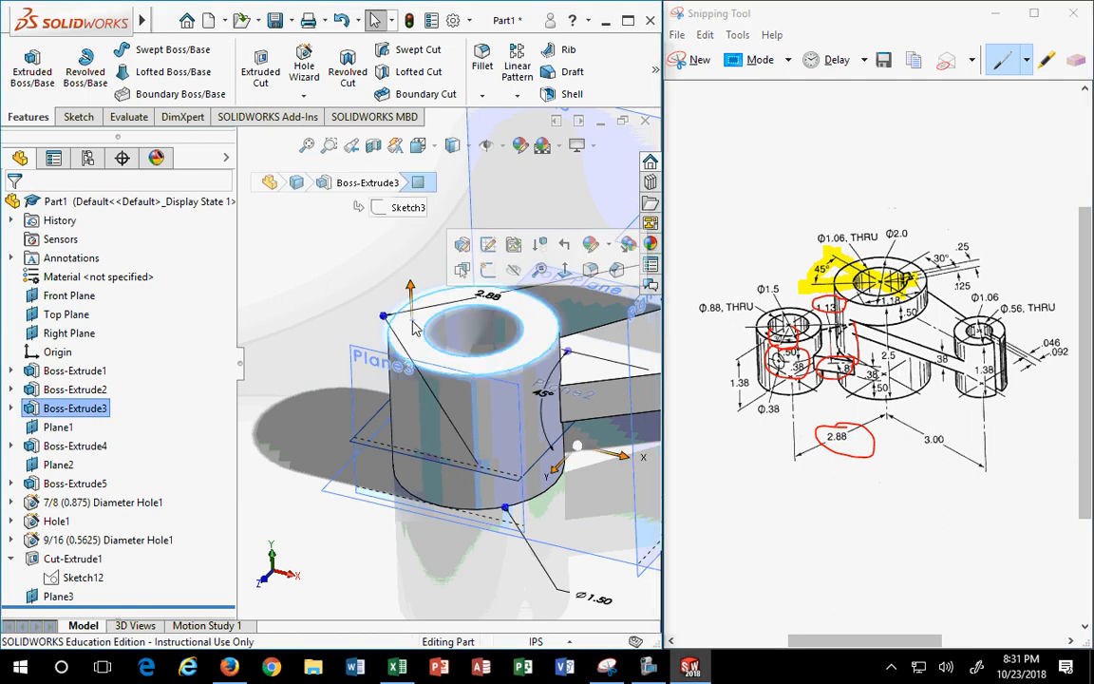
right_click(413, 328)
left_click(446, 269)
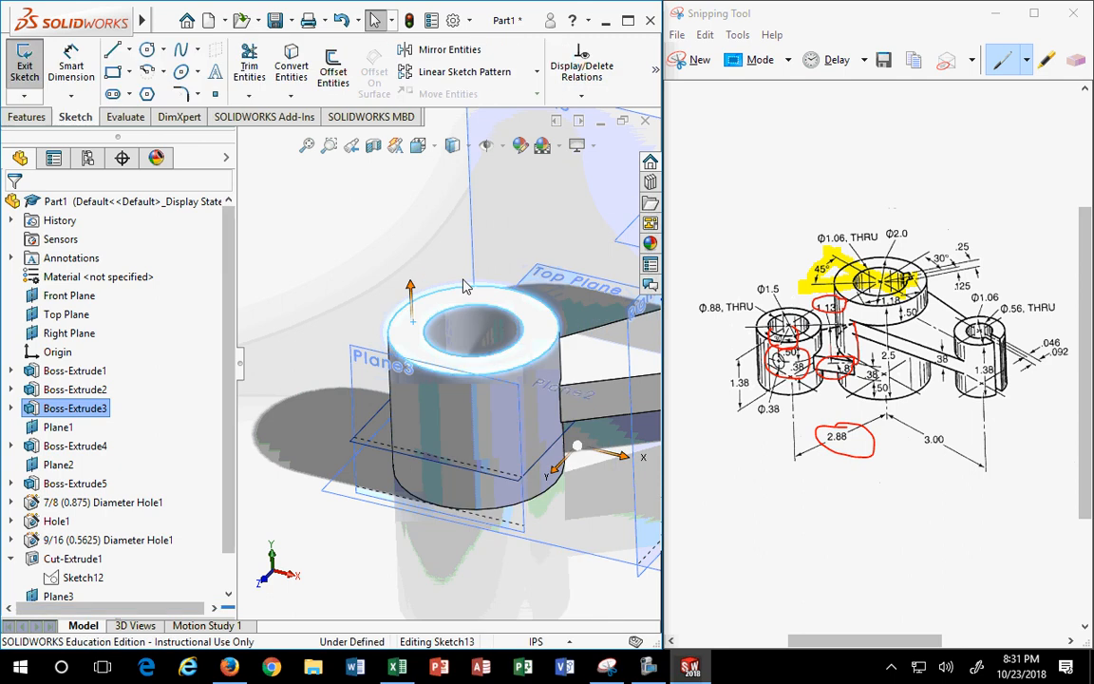
left_click(129, 51)
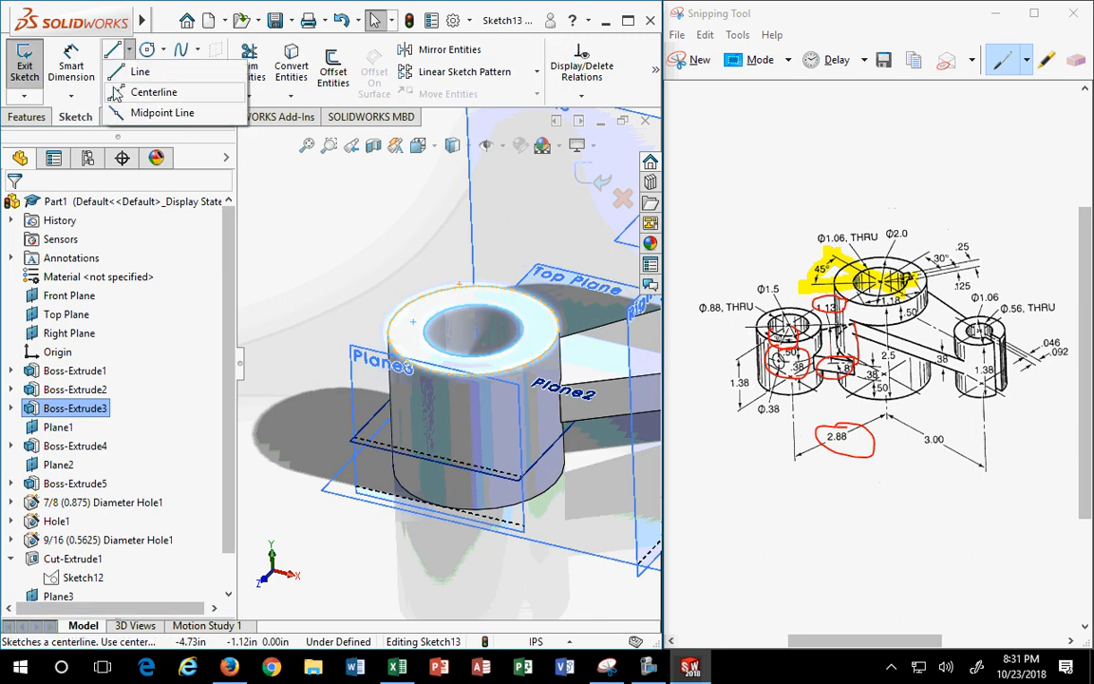
left_click(152, 92)
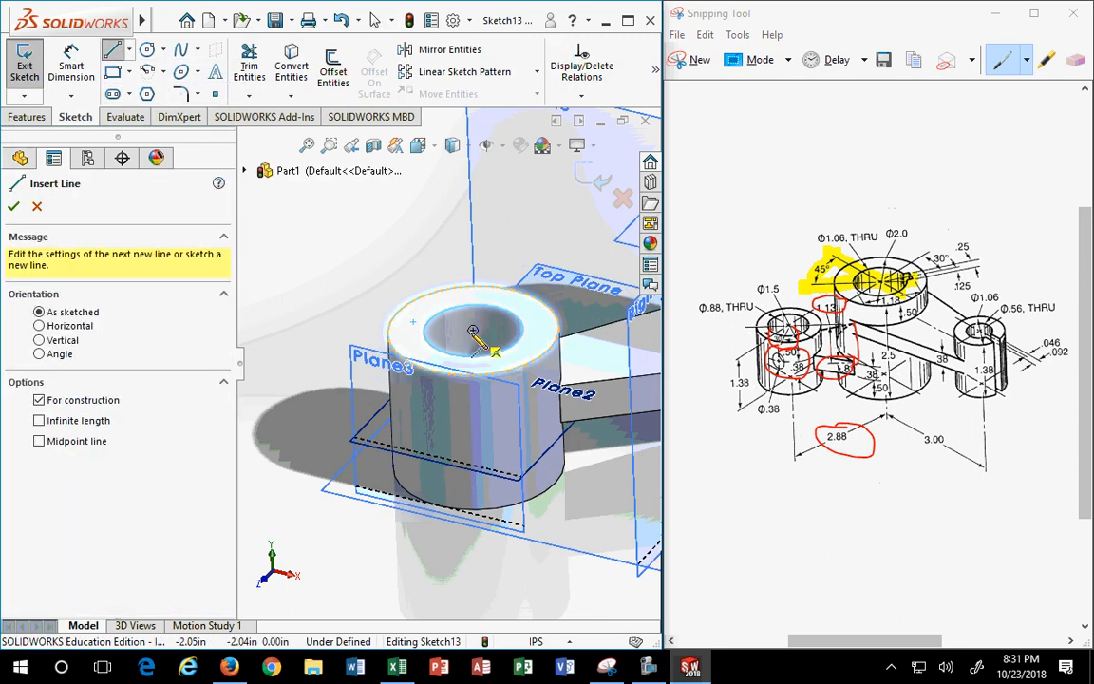
left_click(473, 330)
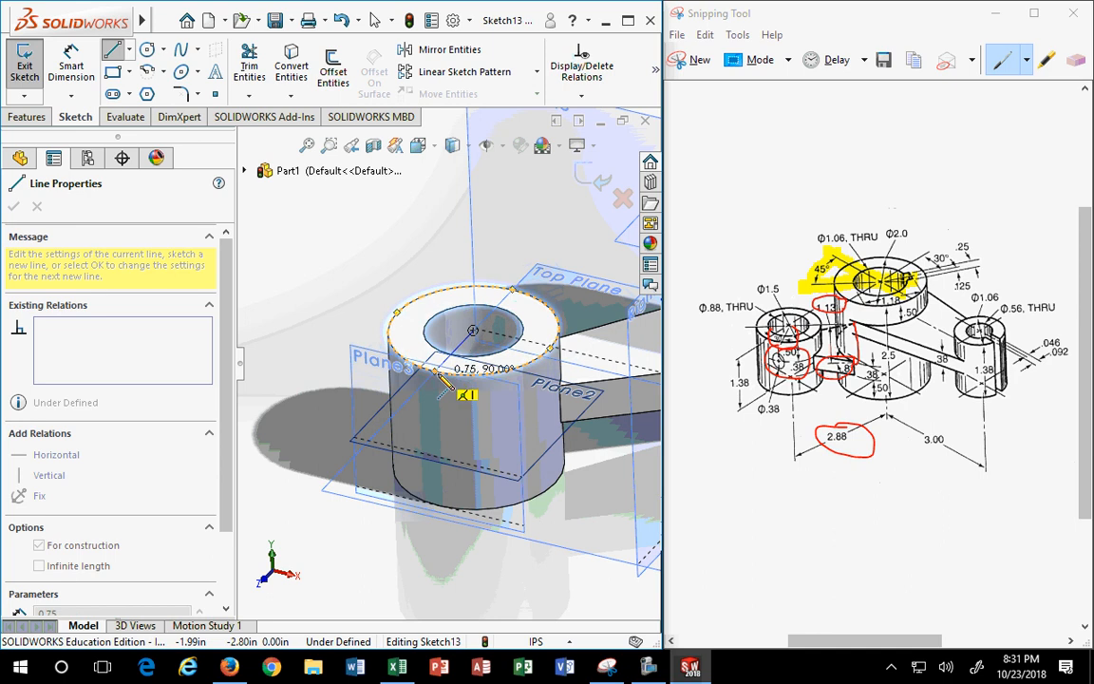
left_click(434, 370)
key("Escape")
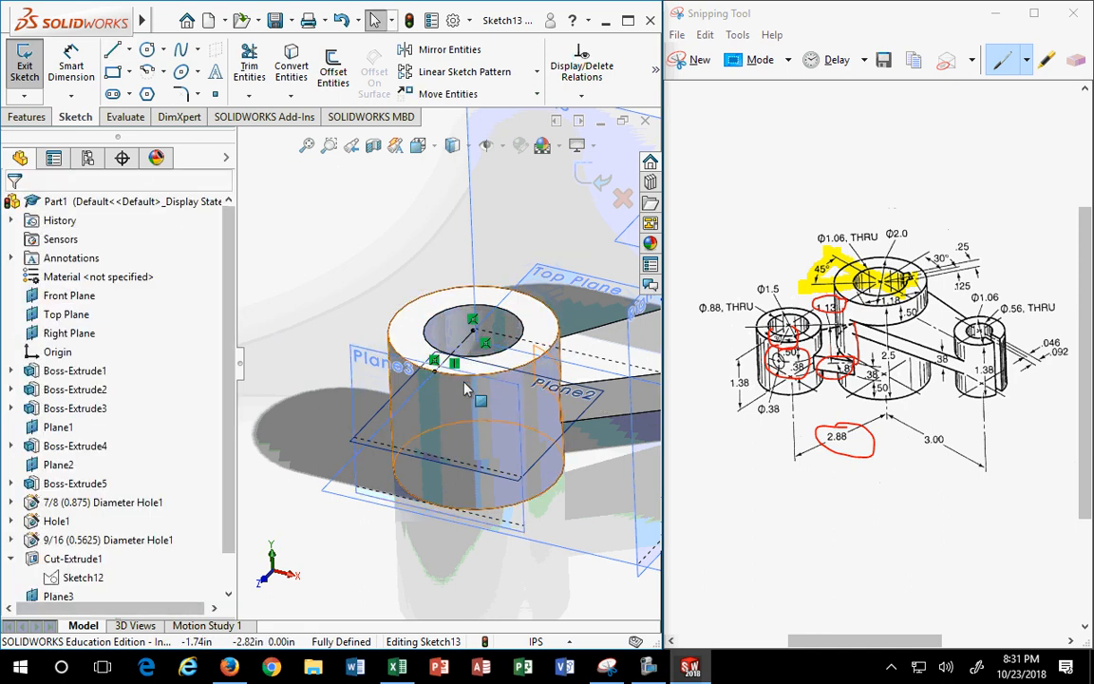
- In Top view, draw a second construction centerline from the circle centre to the outer edge's lower right
left_click(418, 144)
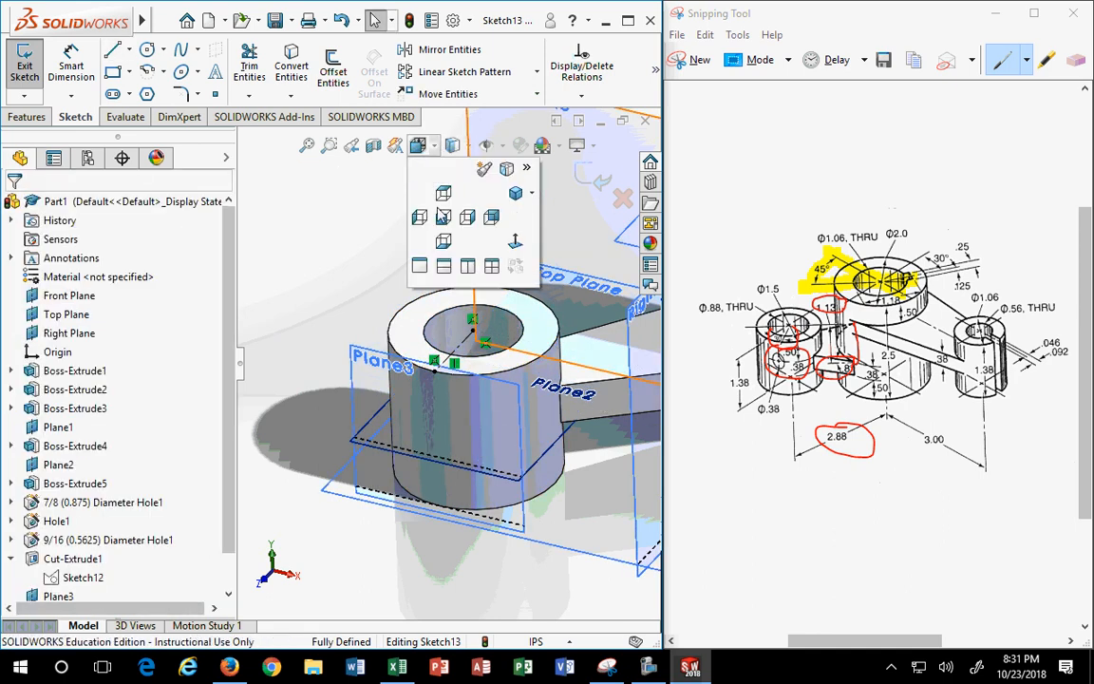
left_click(445, 196)
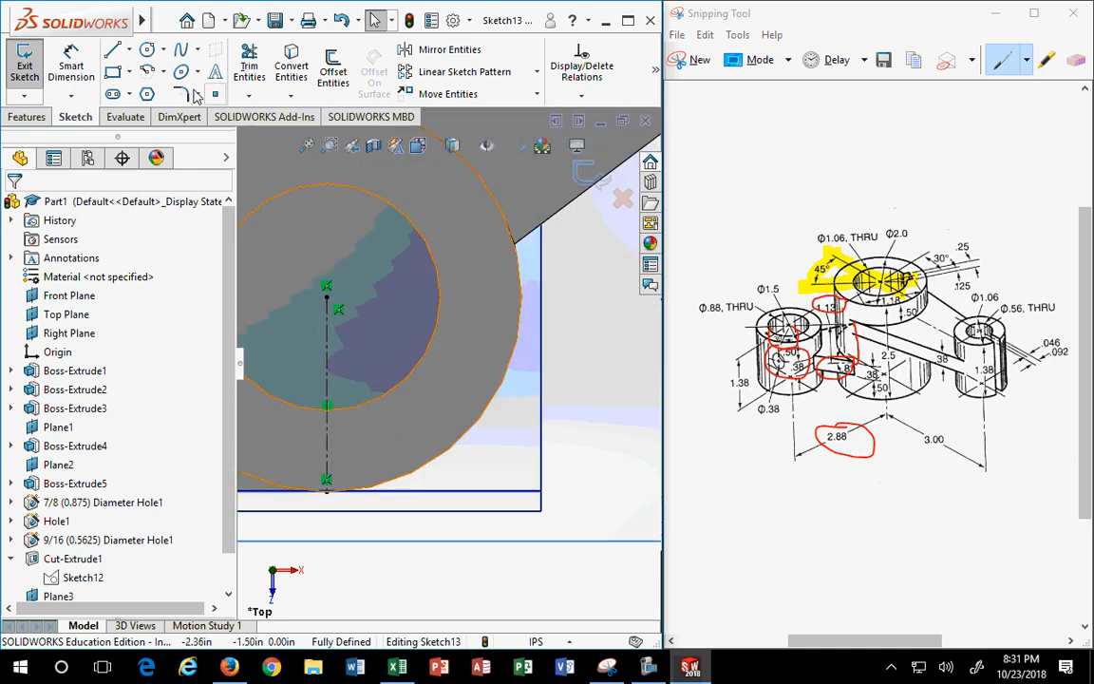
left_click(126, 52)
left_click(151, 90)
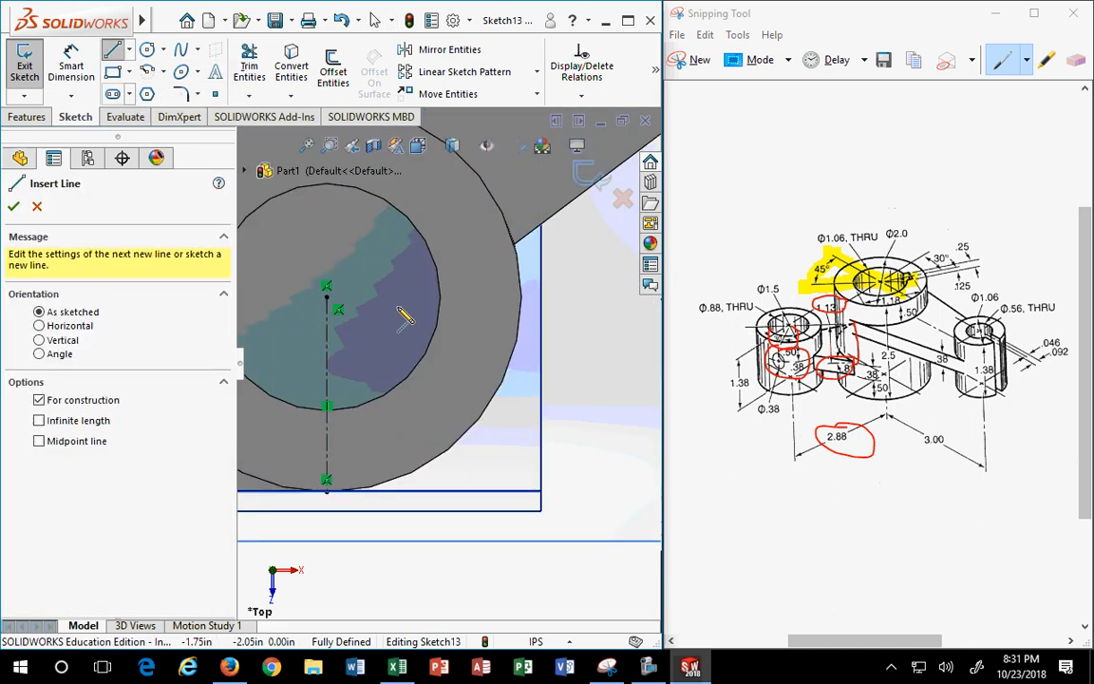
left_click(328, 297)
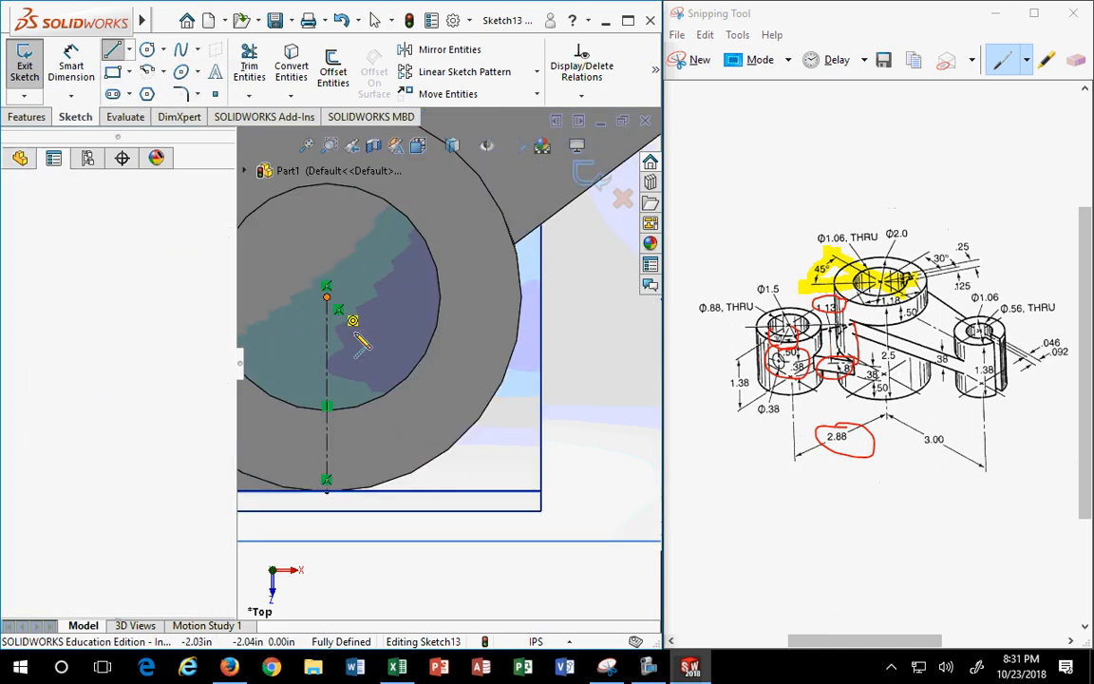
left_click(441, 456)
key("Escape")
key("Escape")
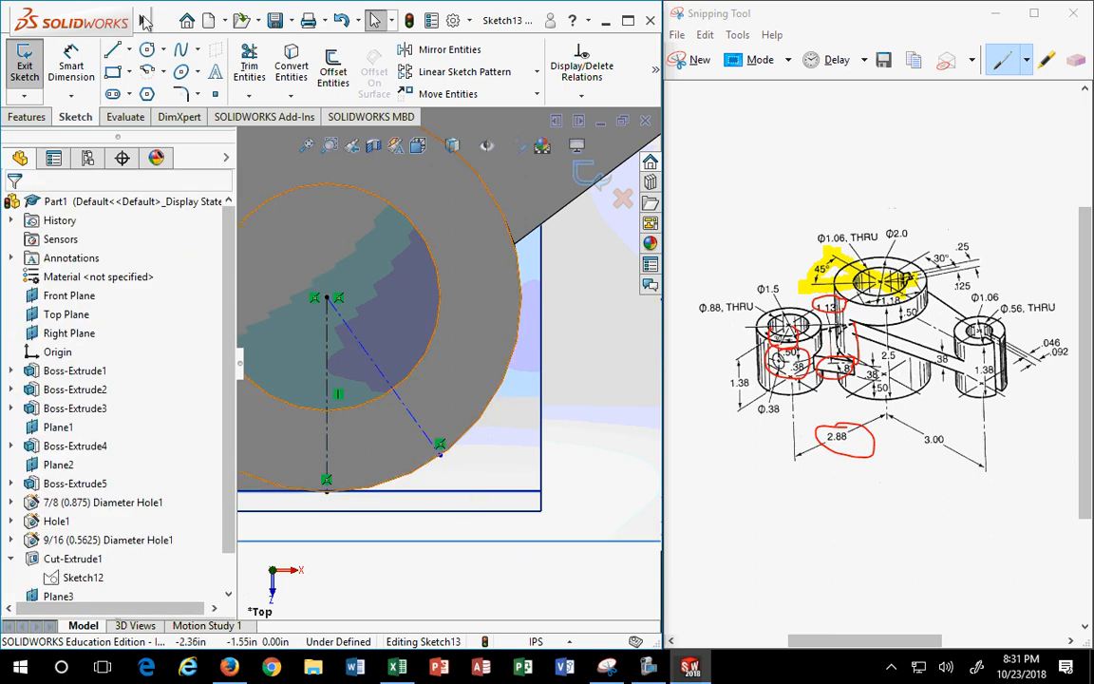
- Dimension the angle between the two centerlines as 30° and exit Sketch13
left_click(80, 74)
left_click(327, 376)
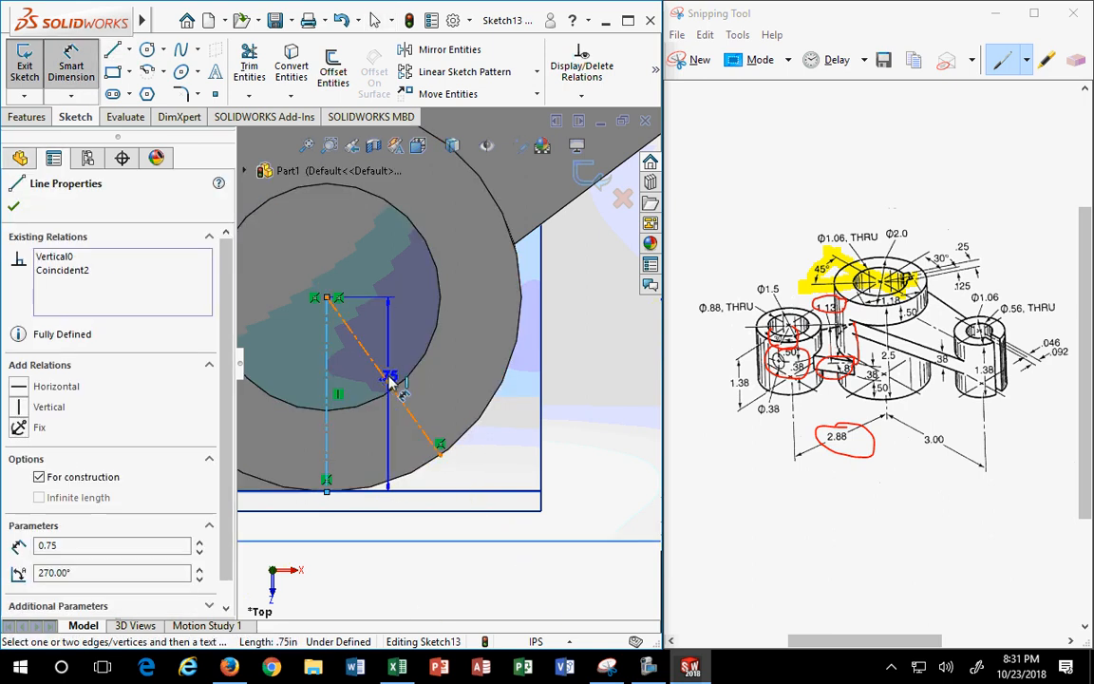
left_click(389, 379)
left_click(418, 568)
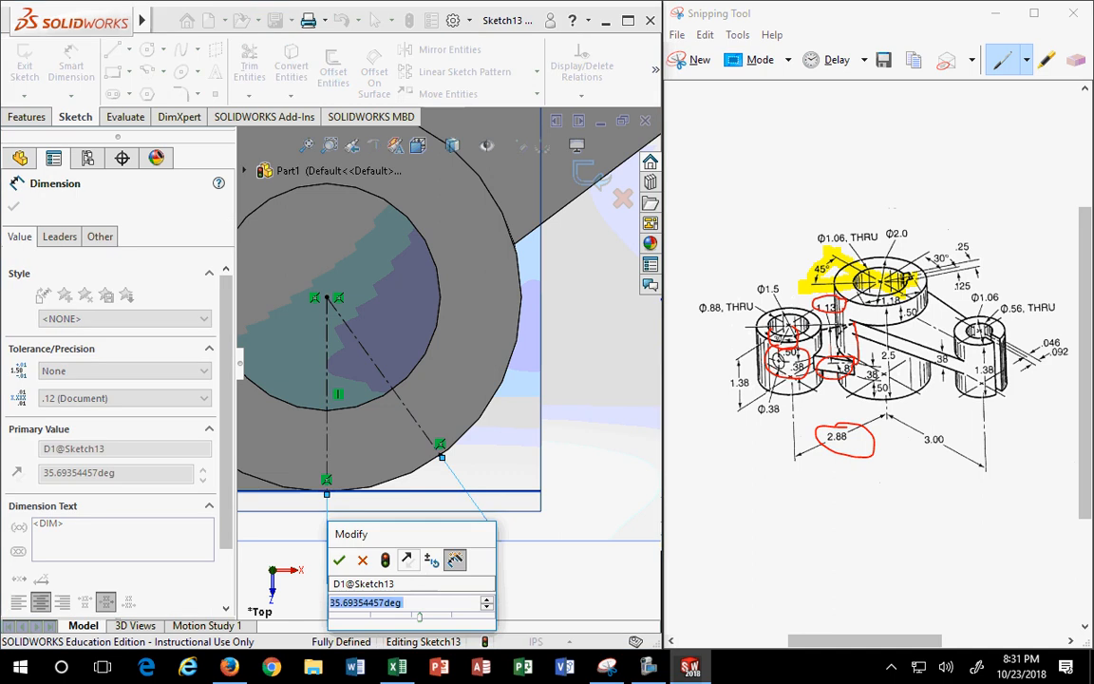
key("Return")
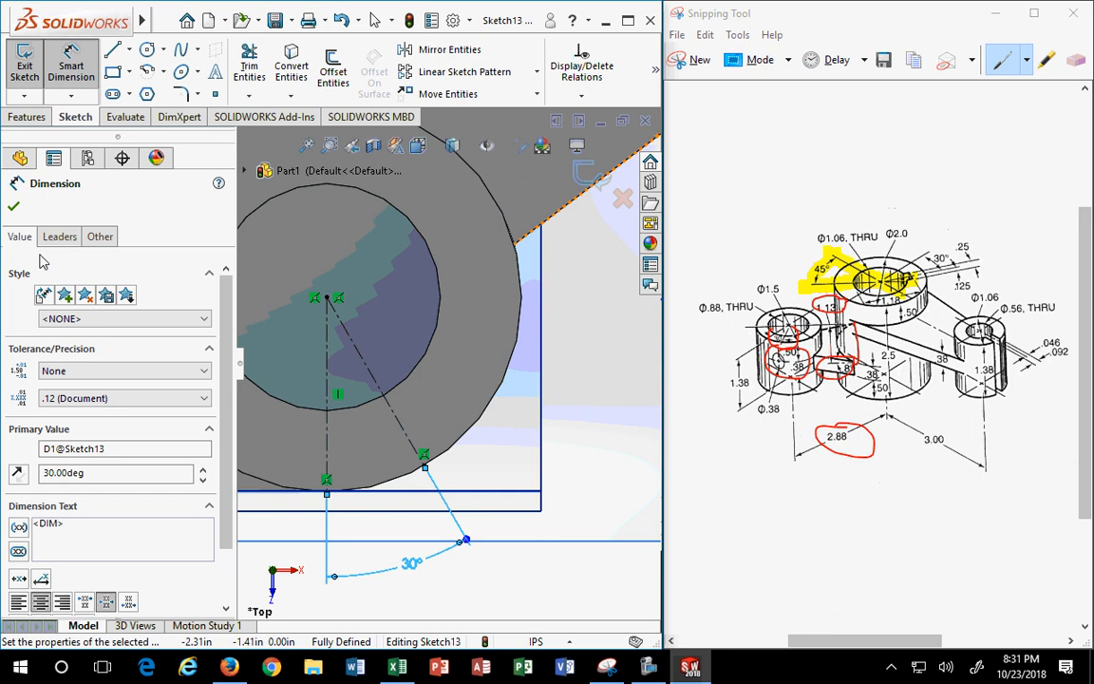
left_click(13, 210)
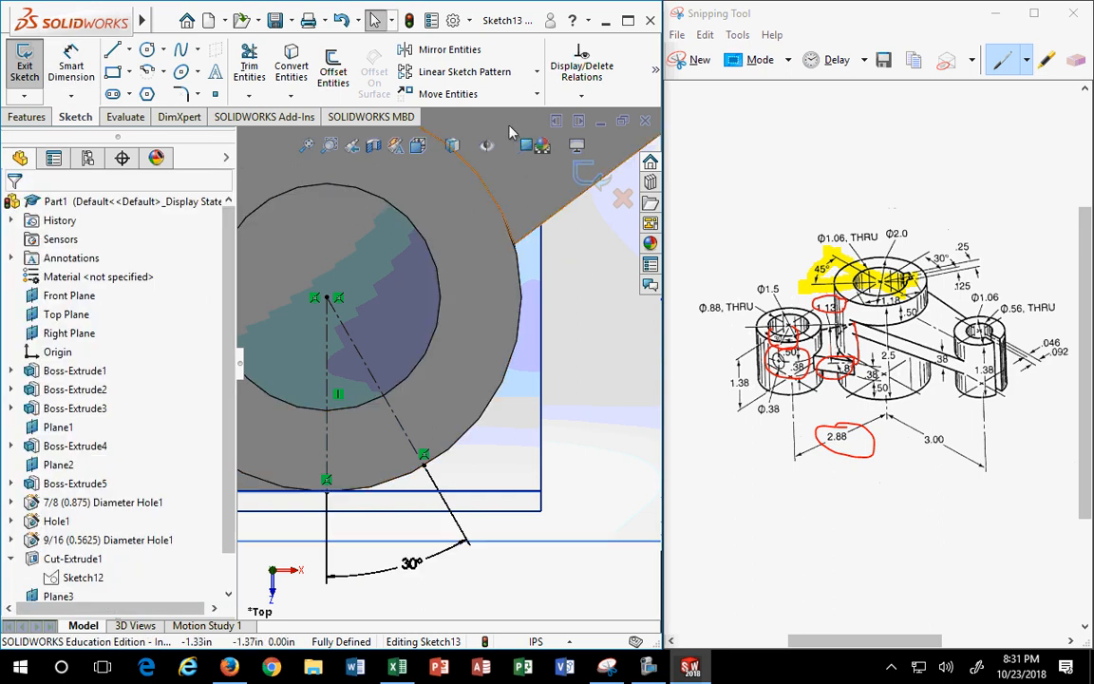
left_click(586, 176)
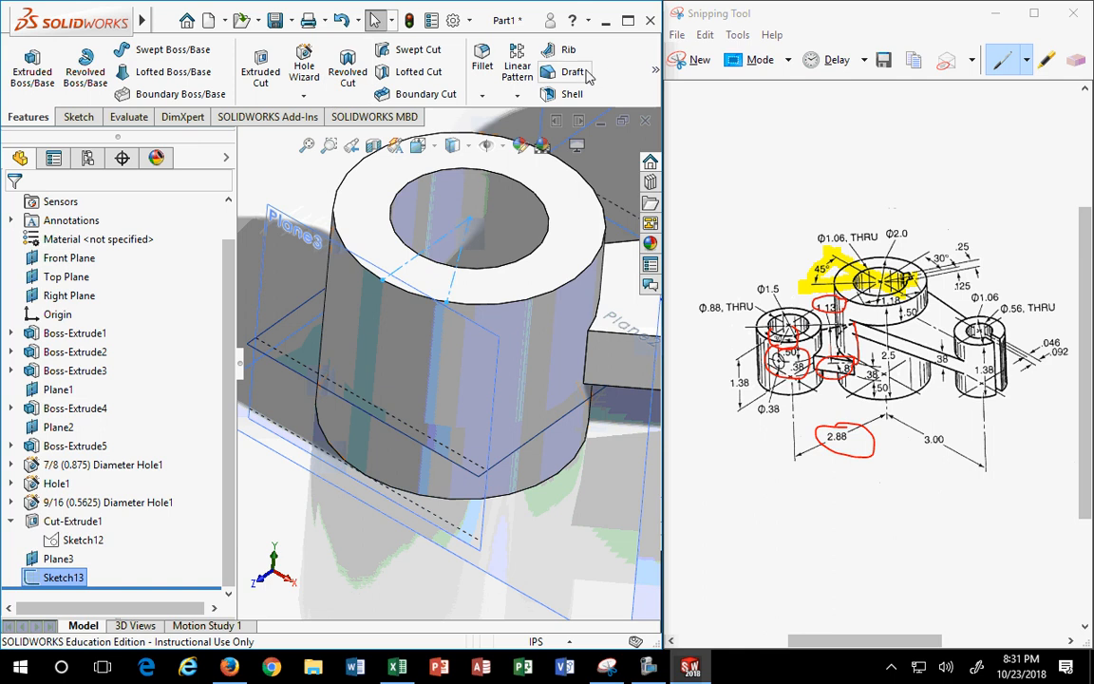
- Create reference Plane4 on the arm's top face with a 0 in offset
left_click(655, 71)
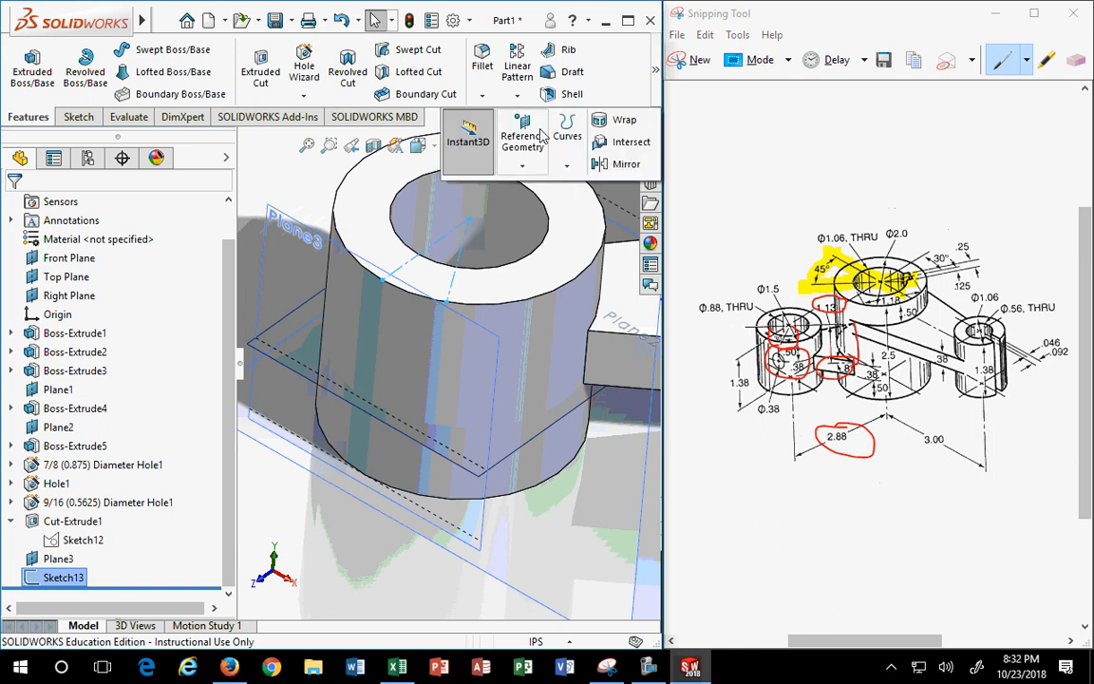
left_click(564, 147)
left_click(521, 187)
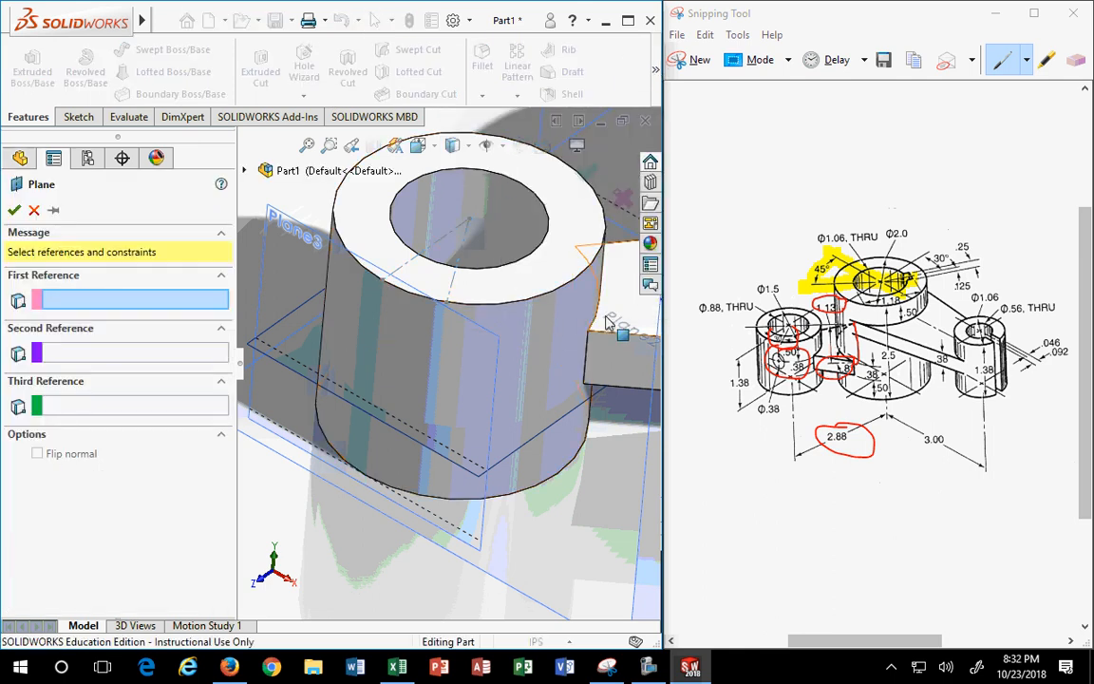
scroll(597, 332, "up", 3)
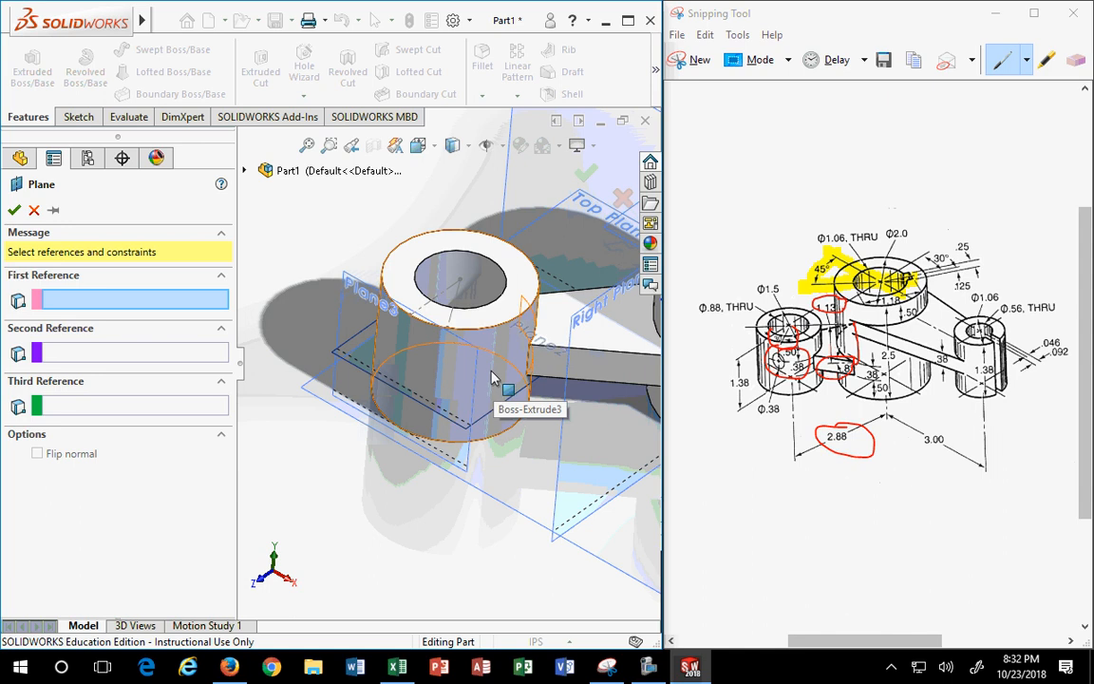
left_click(556, 263)
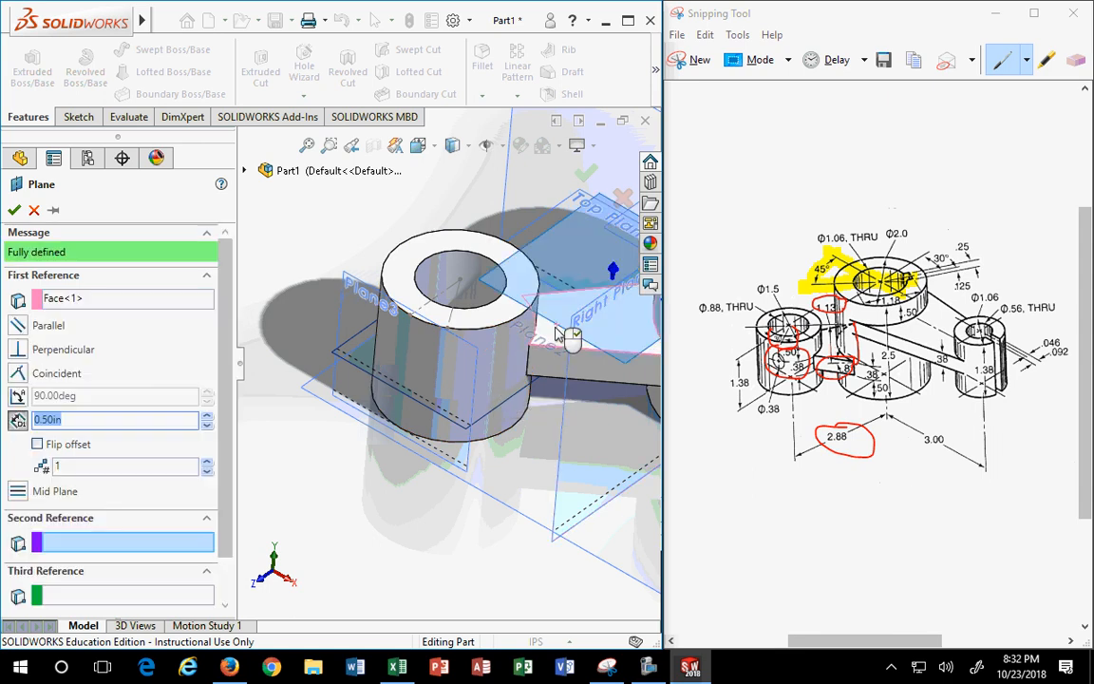
middle_click_drag(556, 379, 302, 356)
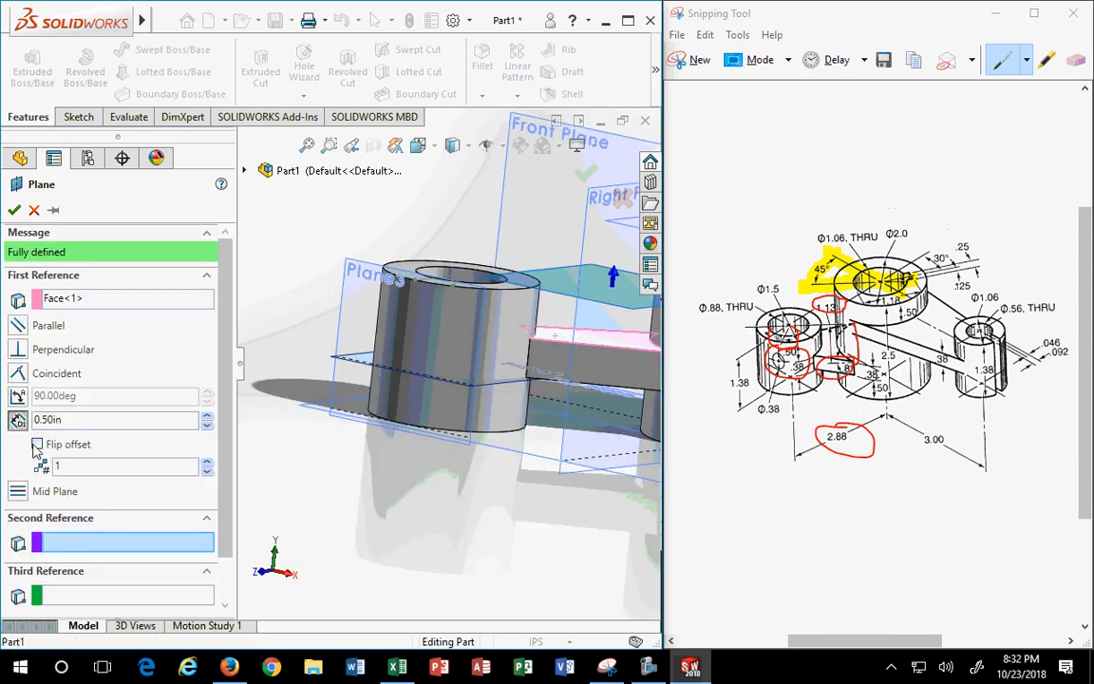
left_click(94, 421)
type("0")
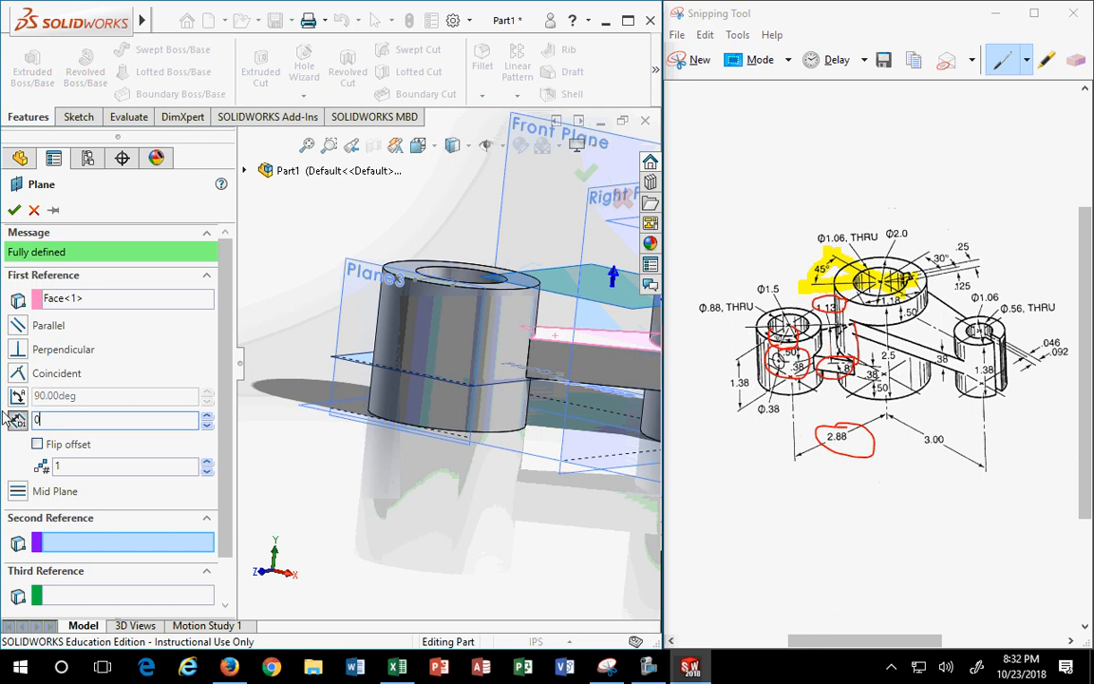
key("Return")
left_click(14, 213)
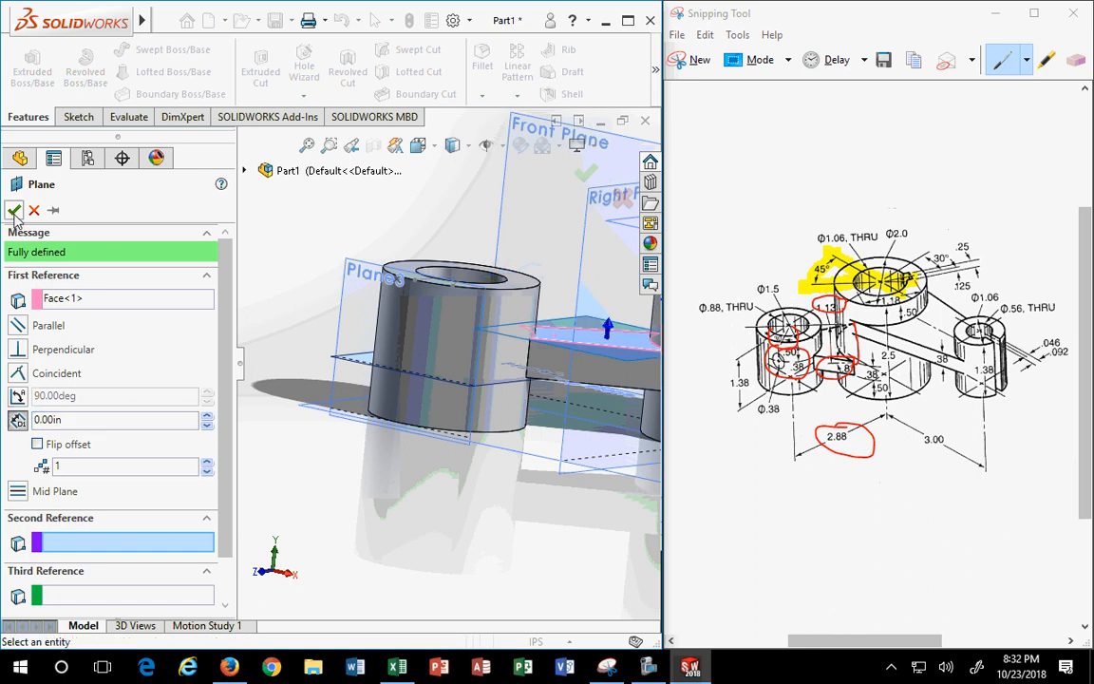
scroll(431, 408, "up", 2)
scroll(431, 416, "down", 2)
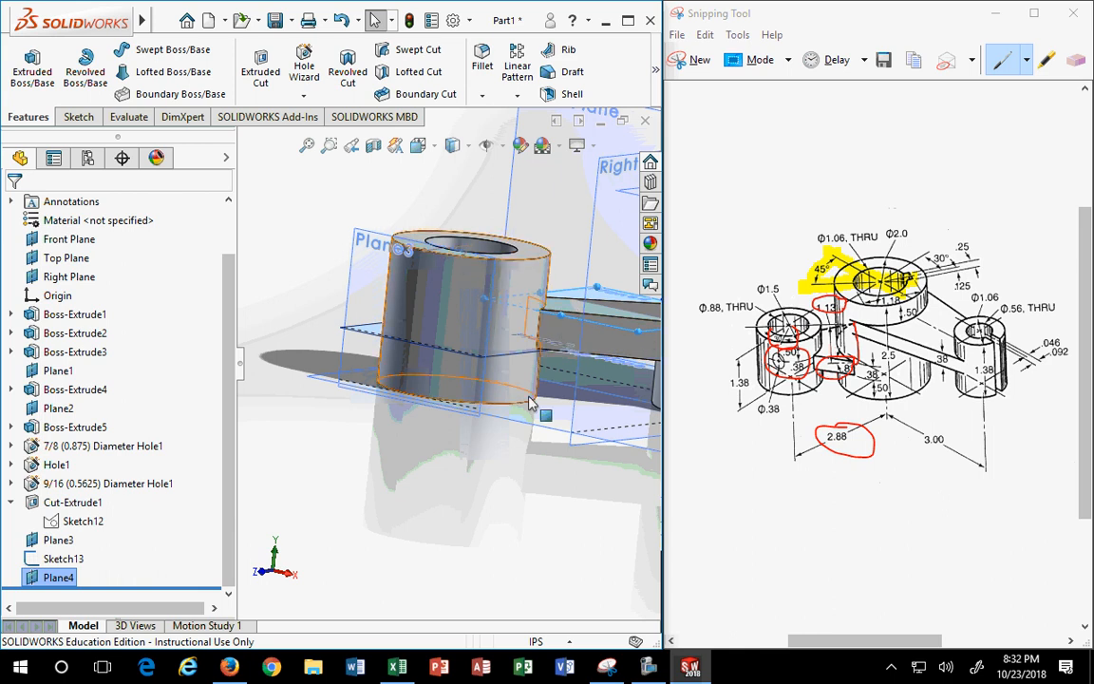
- Drag Plane4's edges outward so it extends over the small cylinder
middle_click_drag(492, 387, 518, 447)
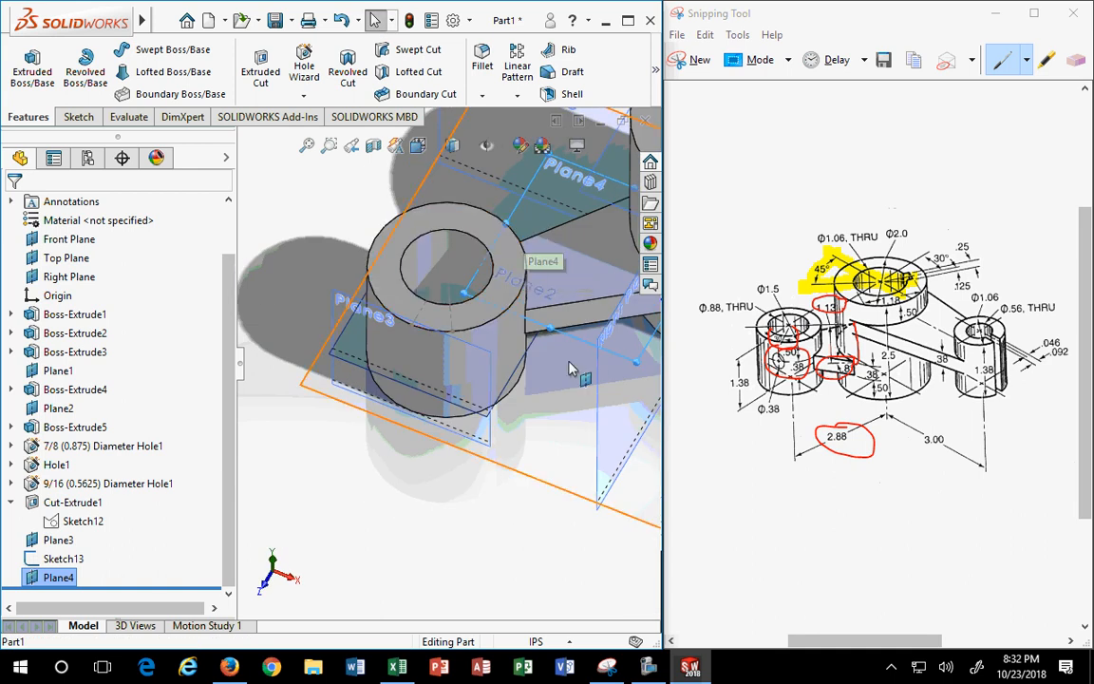
left_click_drag(551, 328, 434, 428)
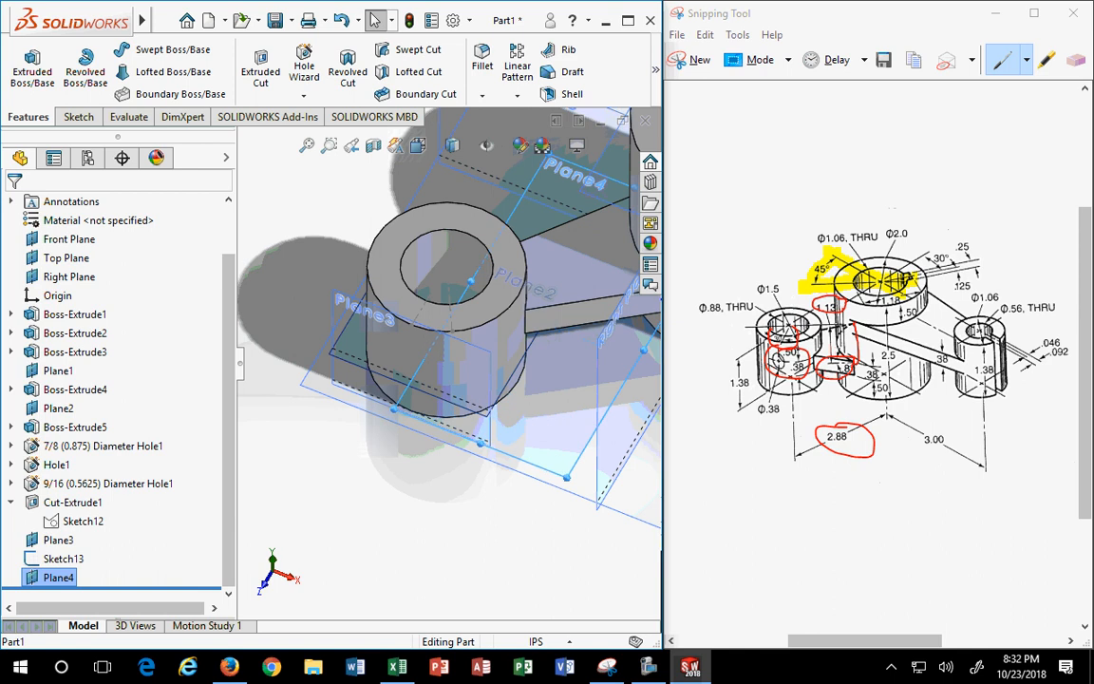
left_click_drag(473, 279, 300, 258)
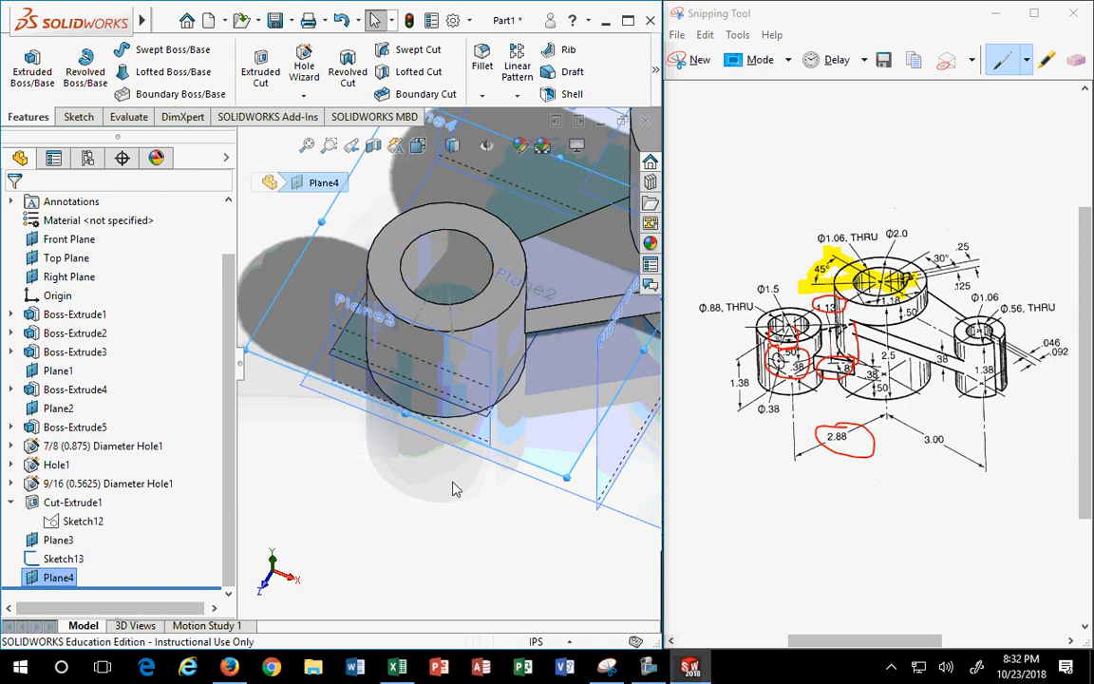
middle_click_drag(454, 488, 421, 406)
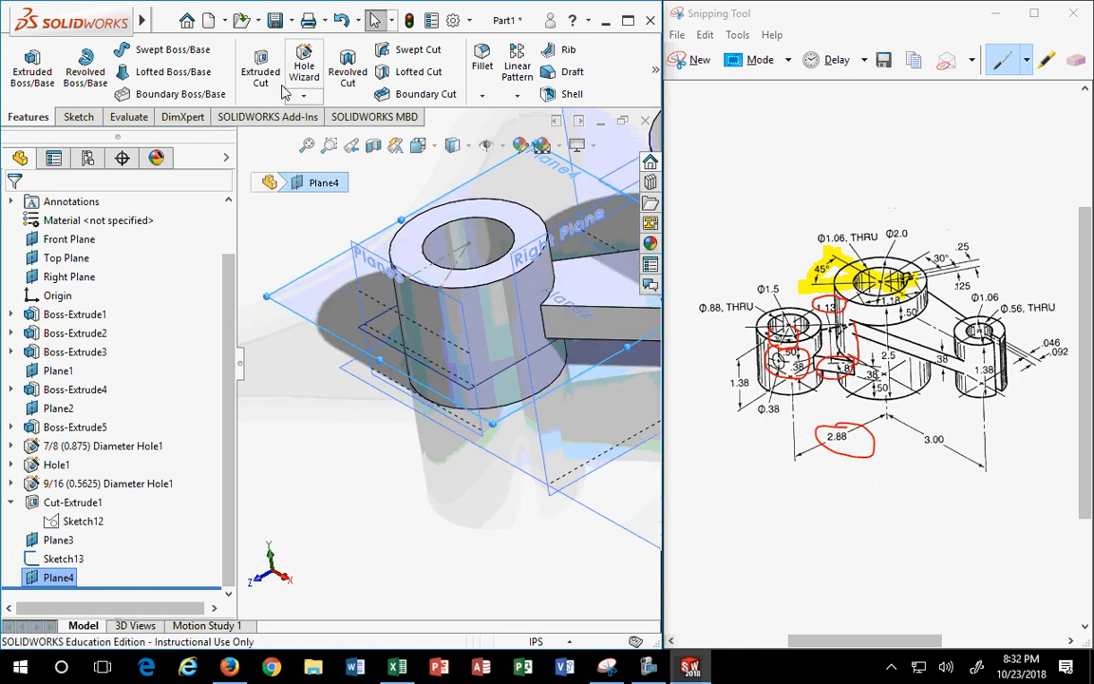
left_click(655, 70)
left_click(513, 141)
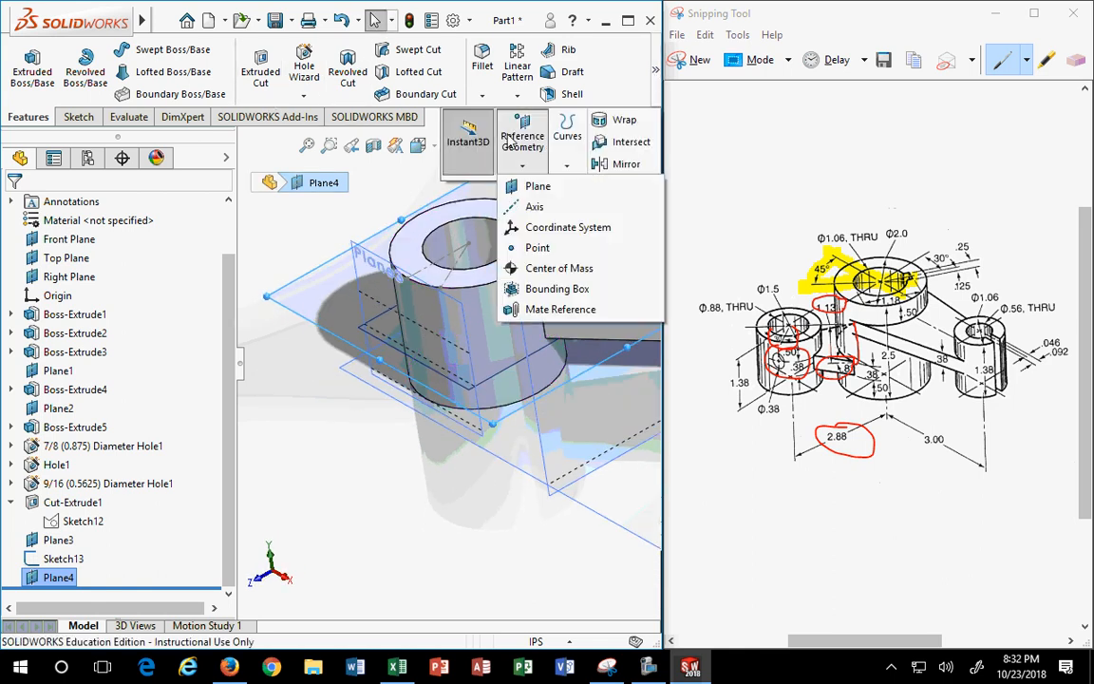
- Attempt a plane from Plane4, a Sketch13 point and a cylinder edge, then cancel the invalid result
left_click(524, 185)
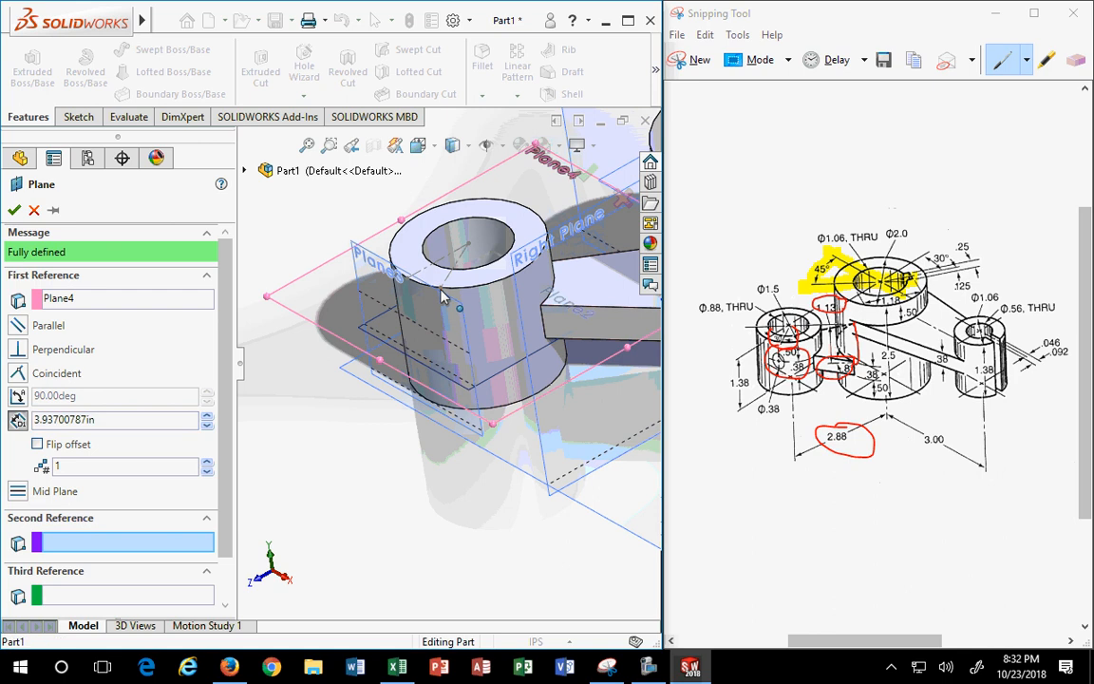
left_click(457, 308)
left_click(502, 399)
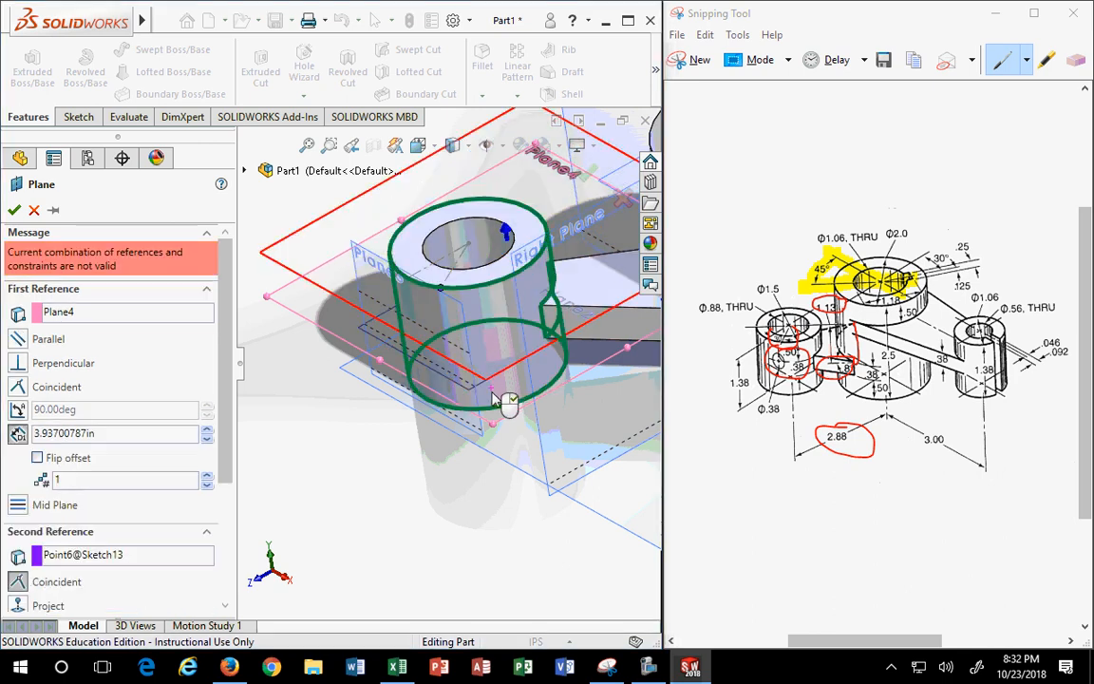
middle_click_drag(508, 400, 495, 464)
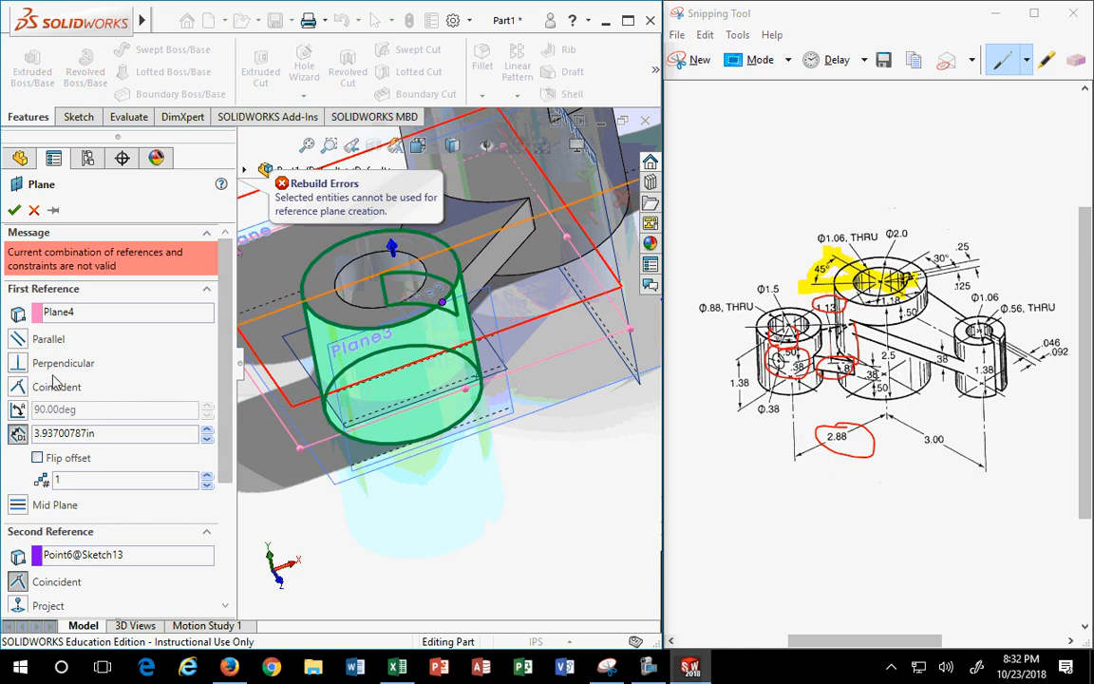
left_click(33, 210)
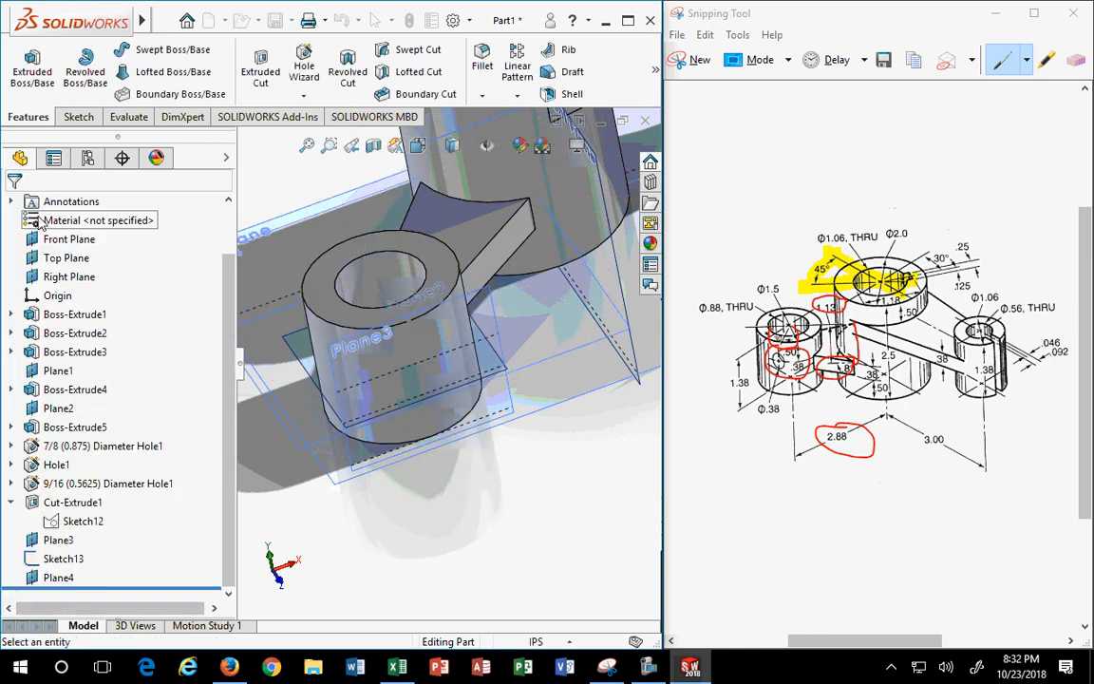
middle_click_drag(420, 350, 459, 332)
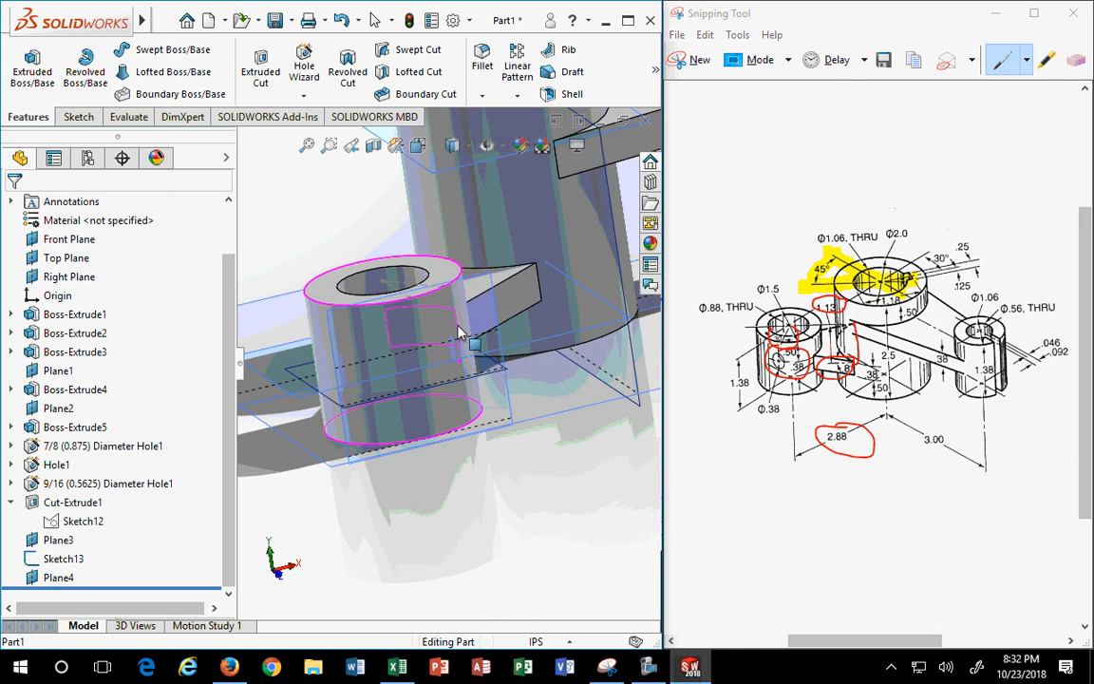
middle_click_drag(488, 437, 507, 423)
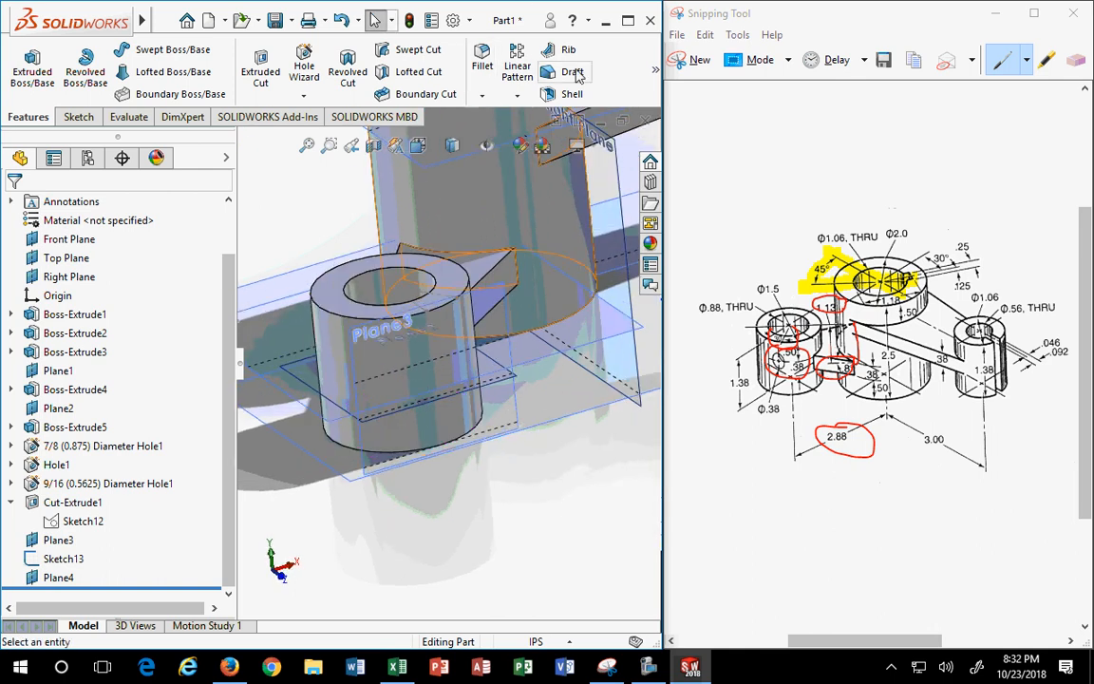
- Create a plane coincident with Point6 and perpendicular to Line2 of Sketch13
left_click(654, 71)
left_click(529, 135)
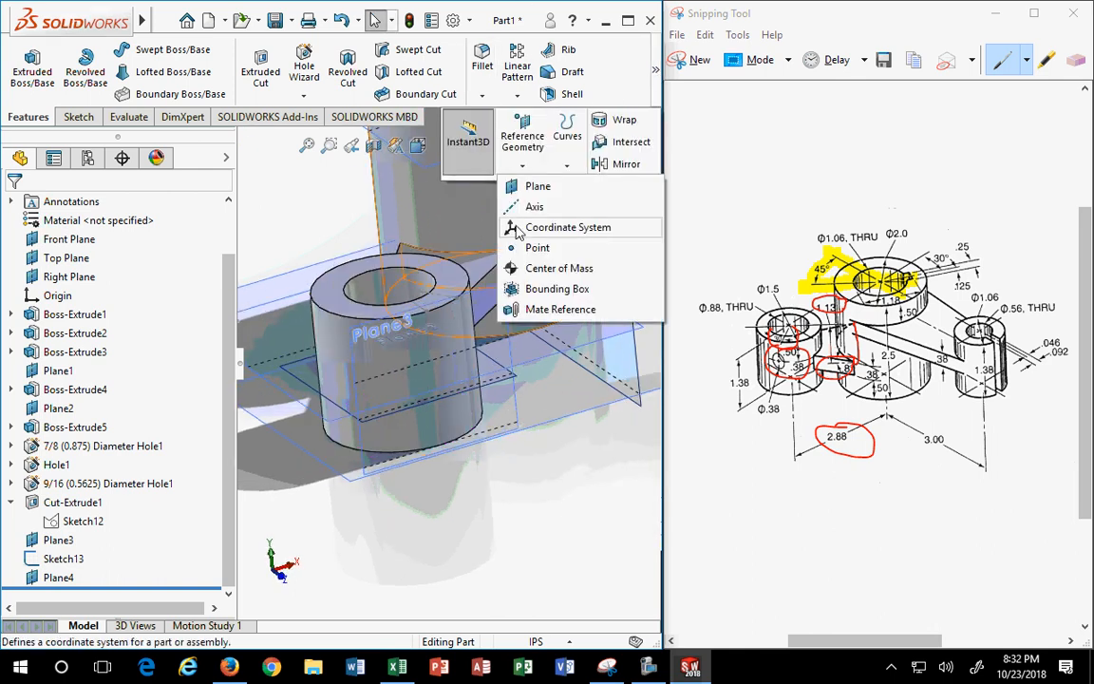
left_click(533, 186)
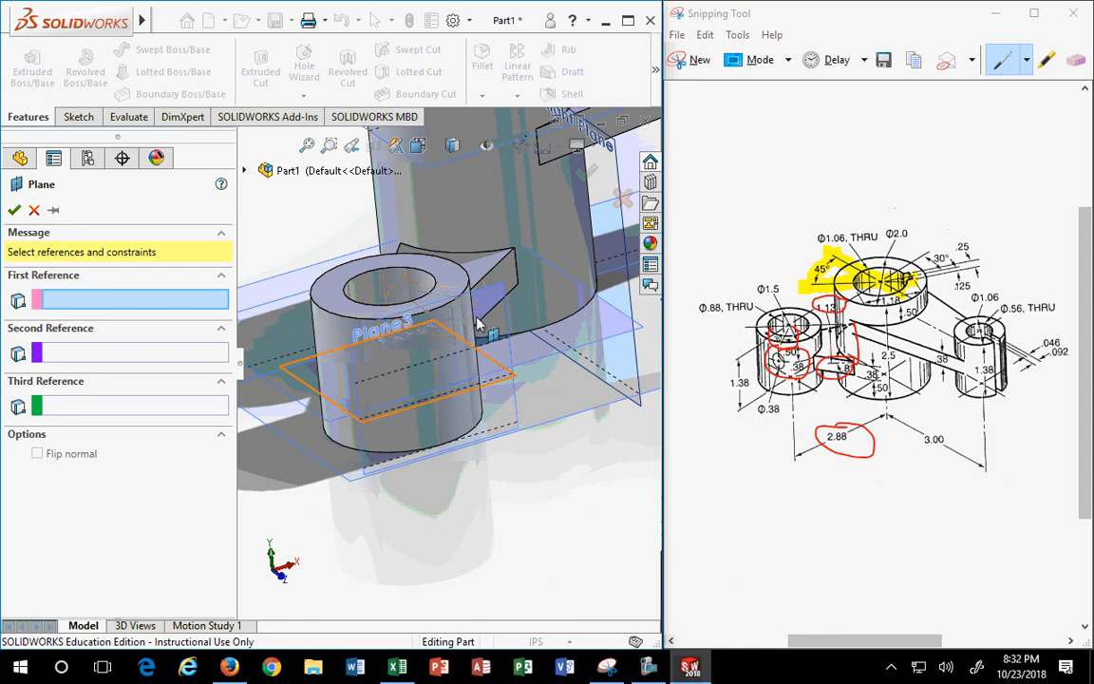
scroll(462, 332, "down", 5)
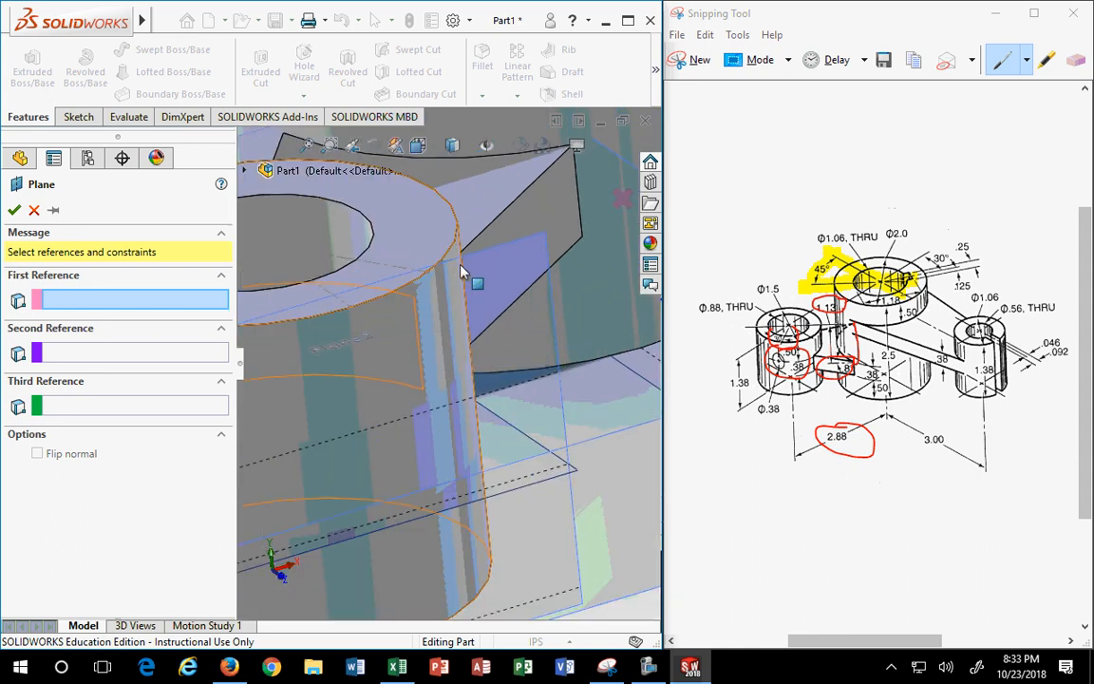
left_click(428, 273)
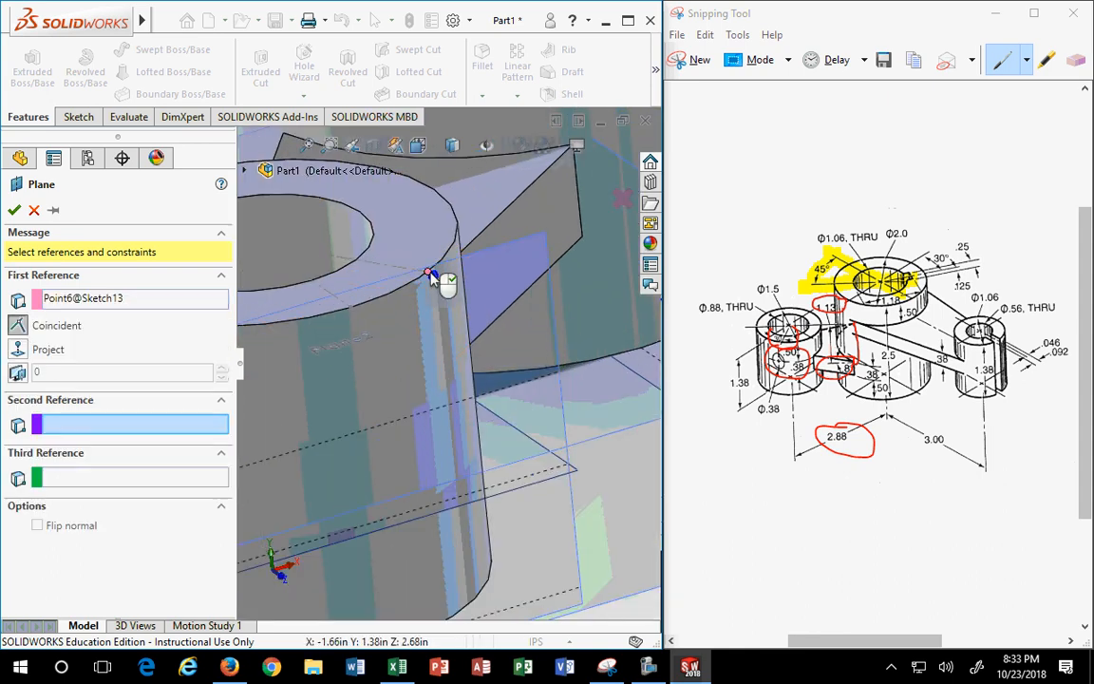
middle_click_drag(508, 253, 472, 341)
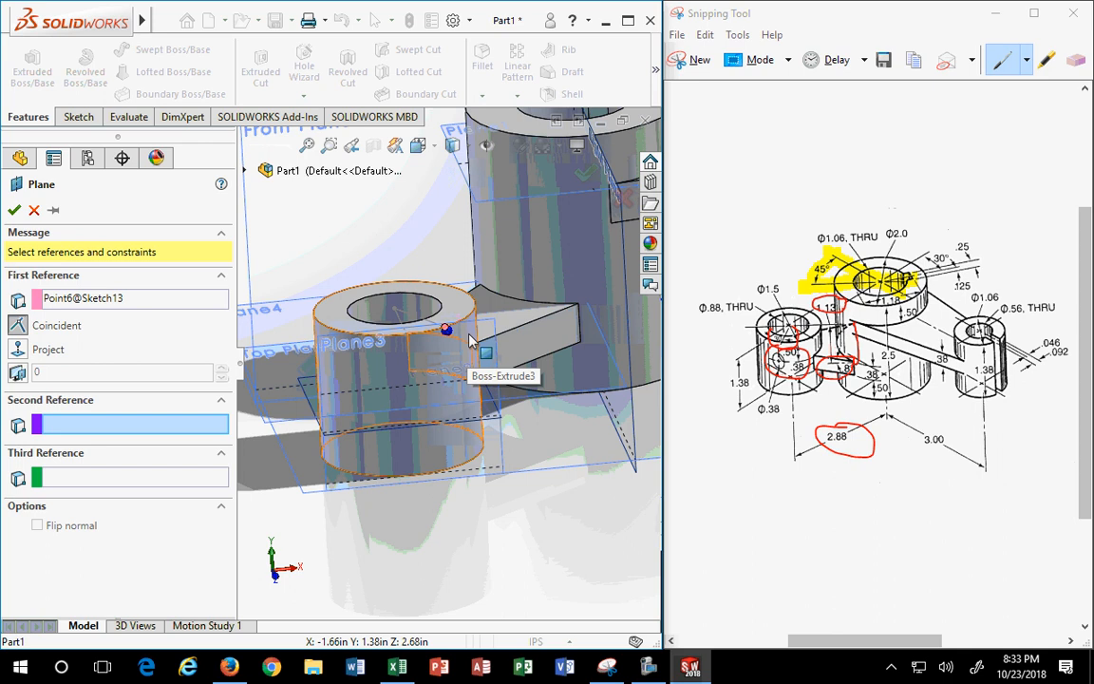
left_click(410, 320)
mouse_move(447, 390)
middle_mouse_down()
mouse_move(595, 384)
mouse_move(602, 532)
middle_mouse_up()
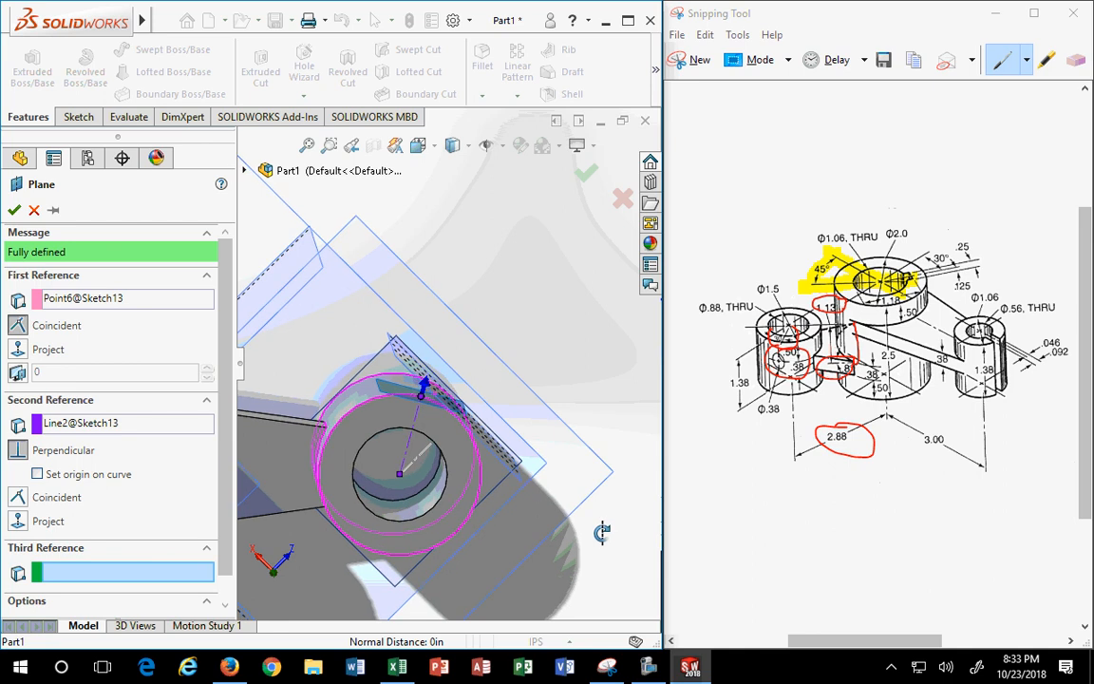
middle_click_drag(601, 532, 603, 472)
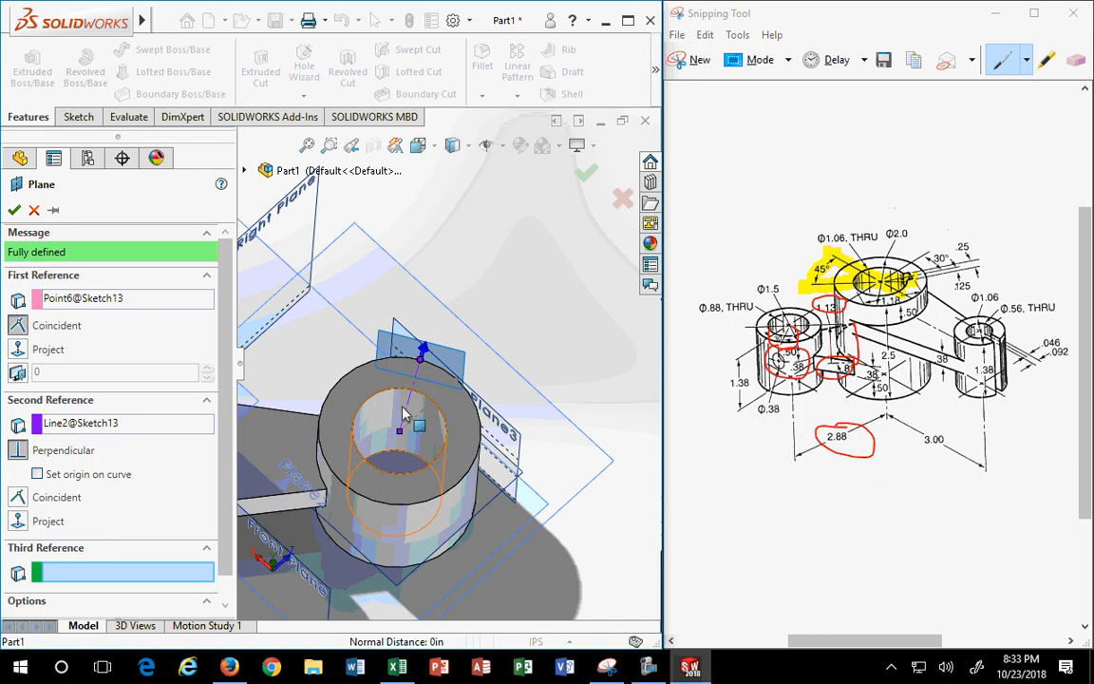
scroll(416, 399, "down", 5)
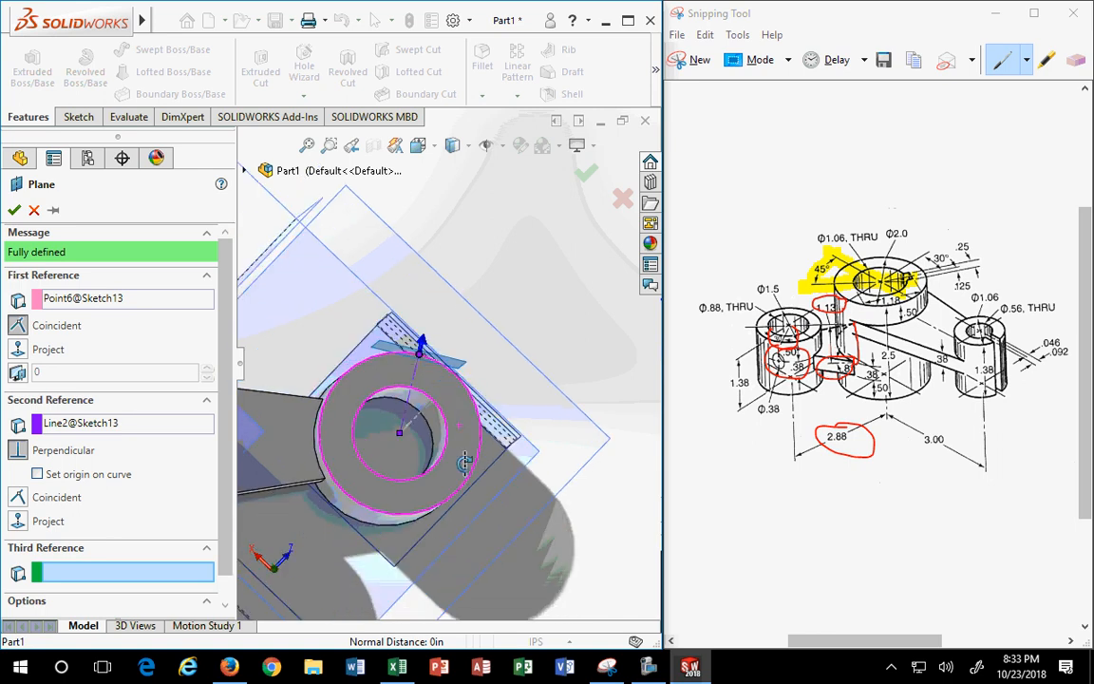
mouse_move(424, 385)
middle_mouse_down()
mouse_move(431, 351)
mouse_move(471, 390)
mouse_move(409, 313)
middle_mouse_up()
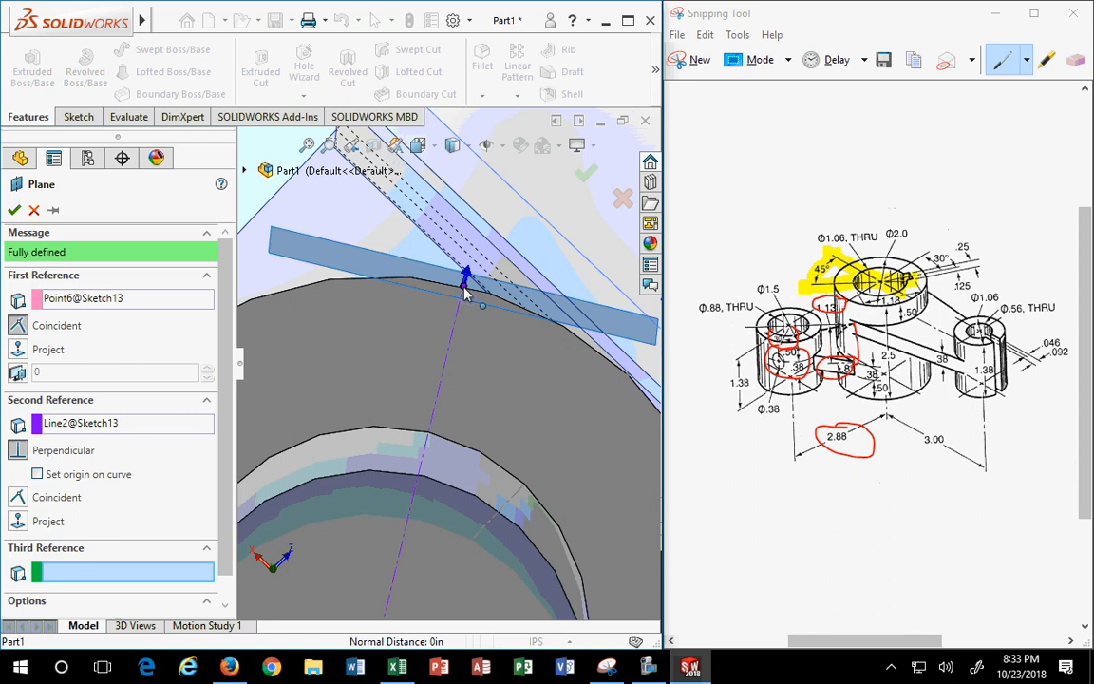
left_click(14, 210)
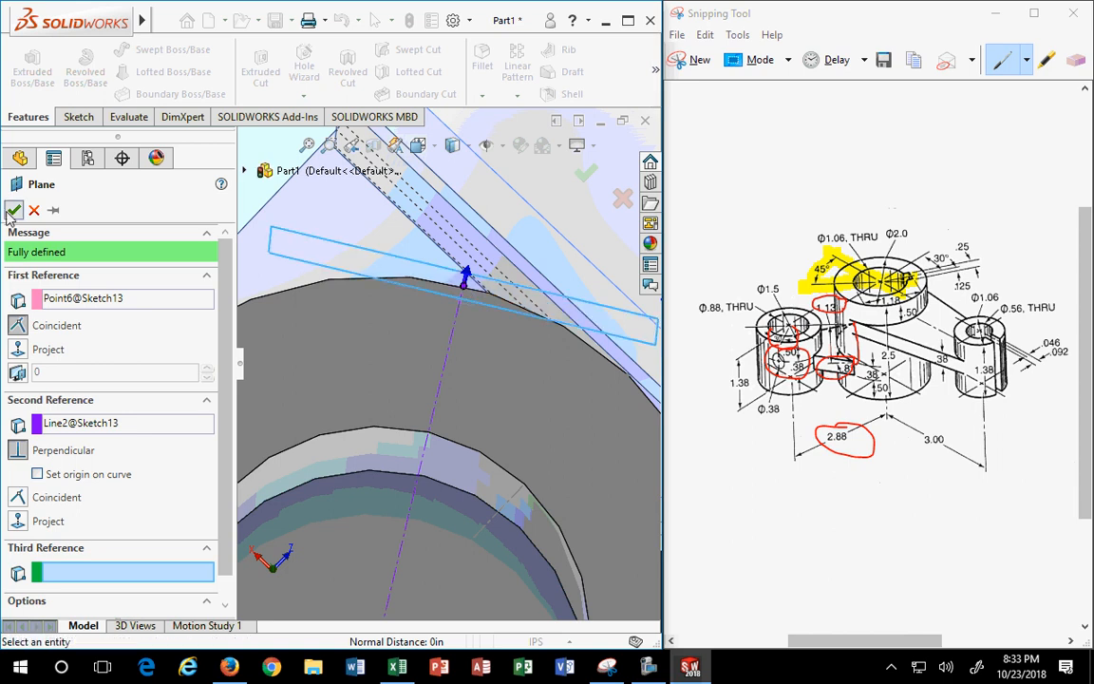
- Delete Plane4 from the part
scroll(326, 334, "up", 4)
middle_click_drag(424, 292, 454, 245)
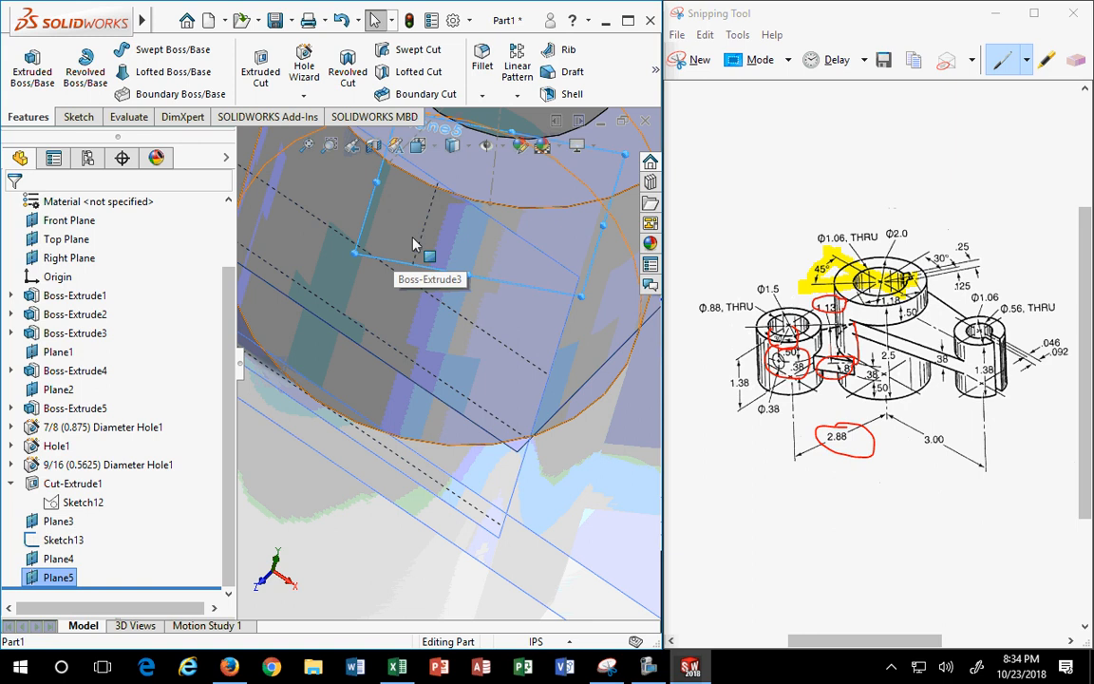
scroll(413, 244, "up", 4)
middle_click_drag(496, 340, 454, 442)
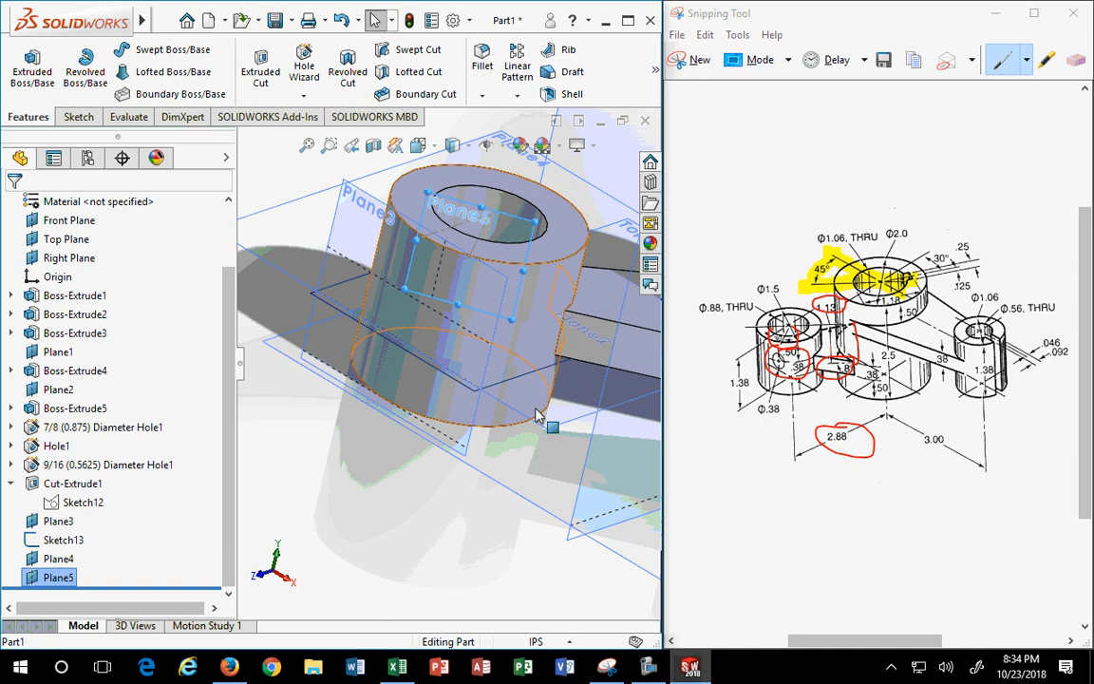
middle_click_drag(536, 415, 568, 482)
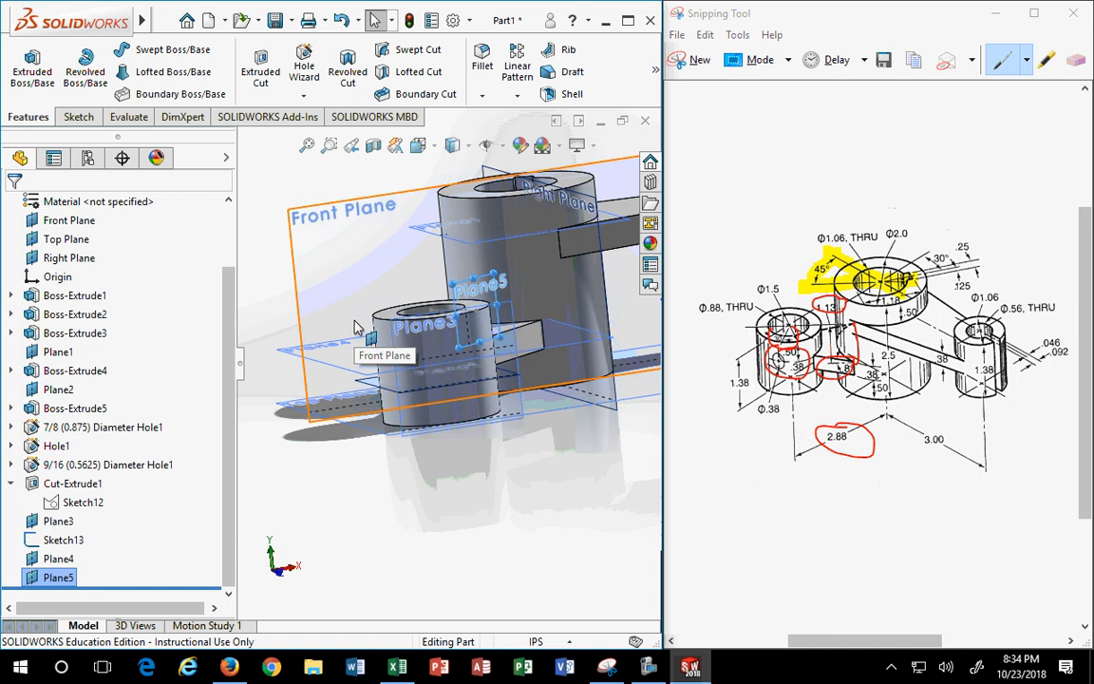
left_click(299, 337)
key("Delete")
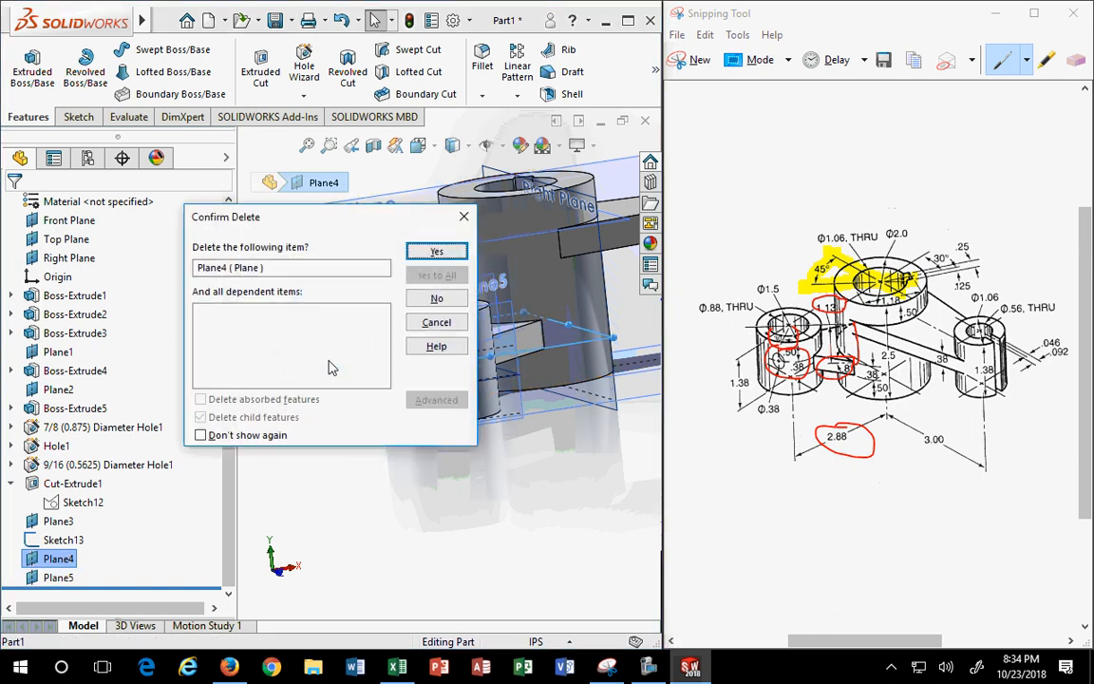
left_click(408, 249)
- Delete Plane3 from the part
middle_click_drag(516, 554, 308, 294)
left_click(374, 387)
key("Delete")
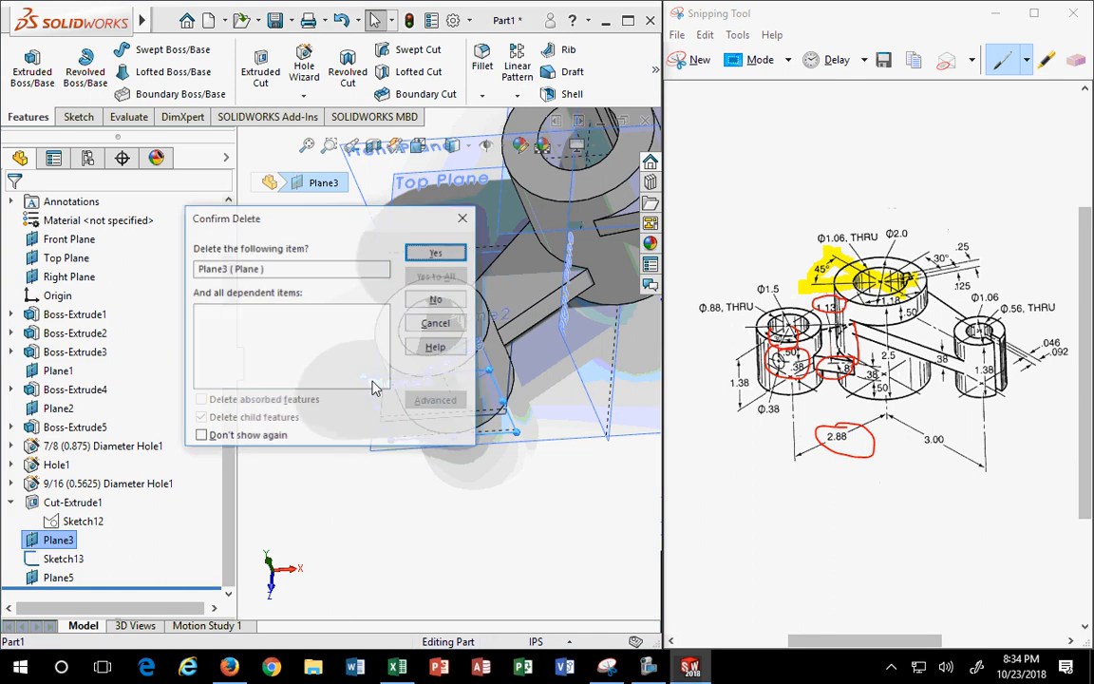
left_click(437, 252)
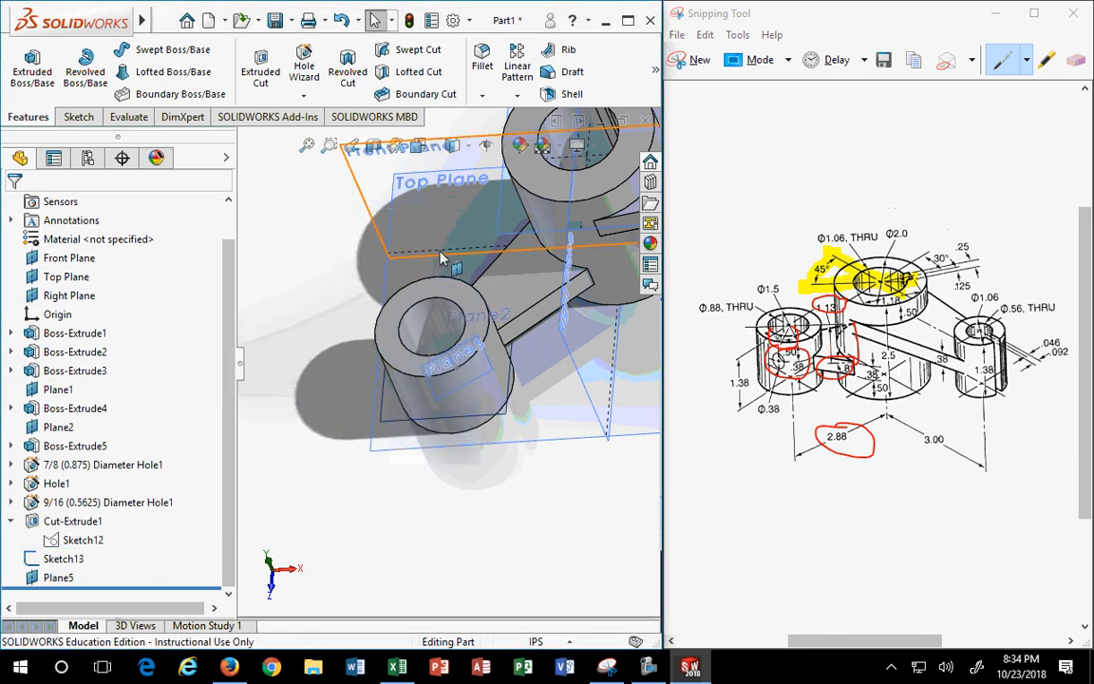
middle_click_drag(396, 225, 347, 434)
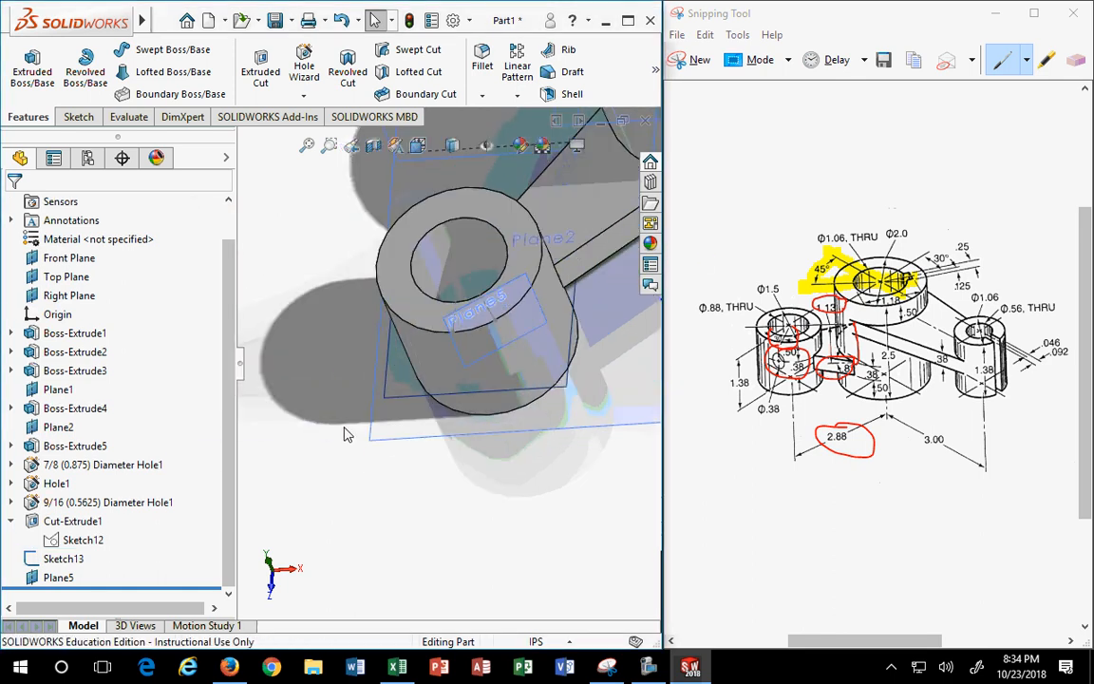
left_click(62, 559)
left_click(63, 560)
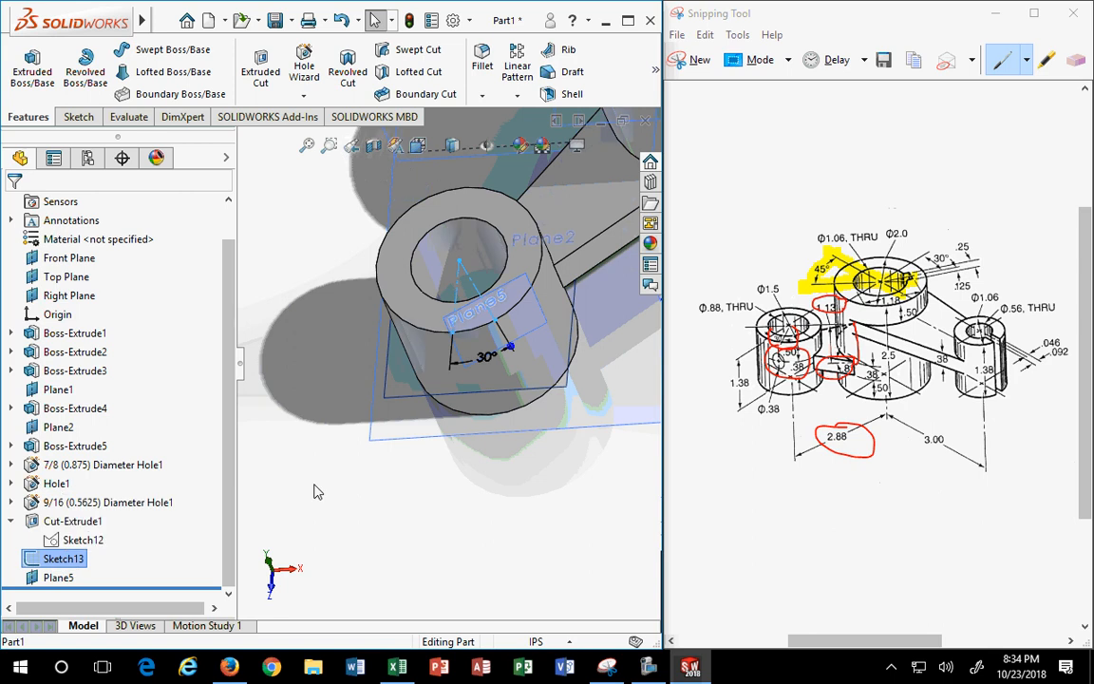
scroll(489, 334, "down", 3)
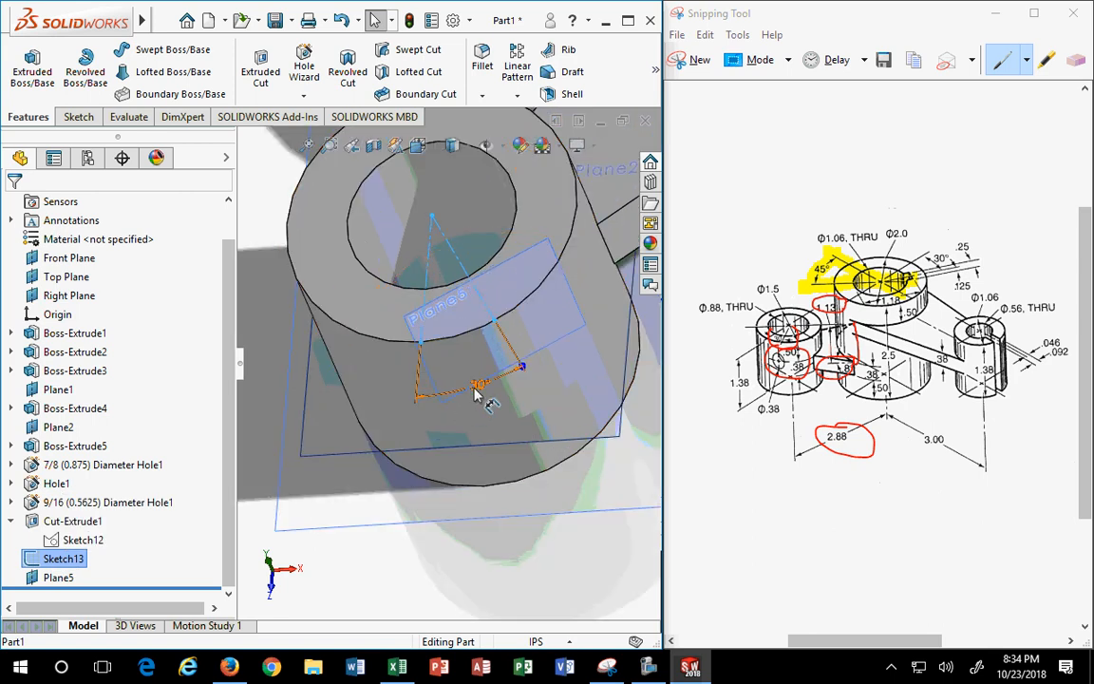
double_click(477, 382)
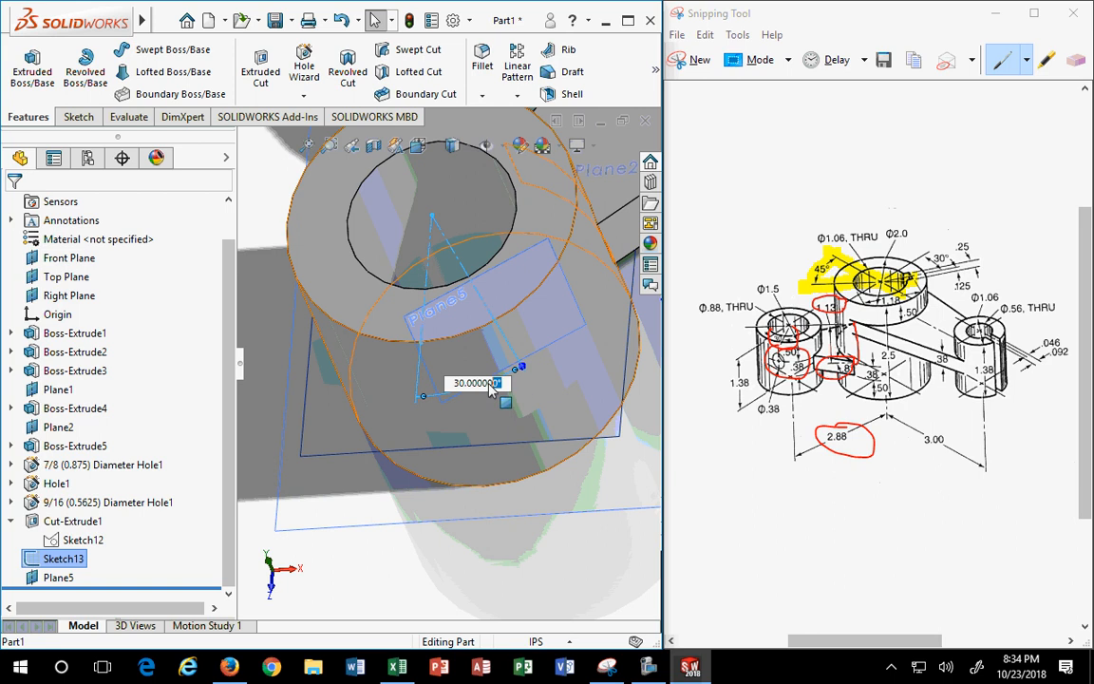
left_click_drag(501, 383, 448, 393)
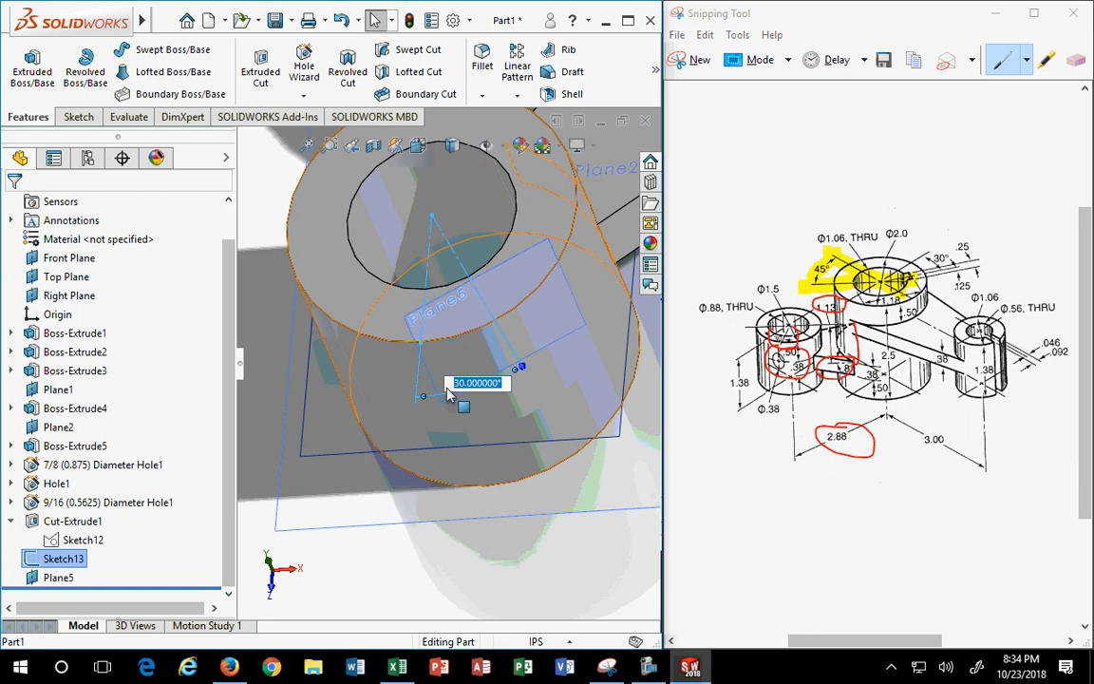
type("45")
key("Return")
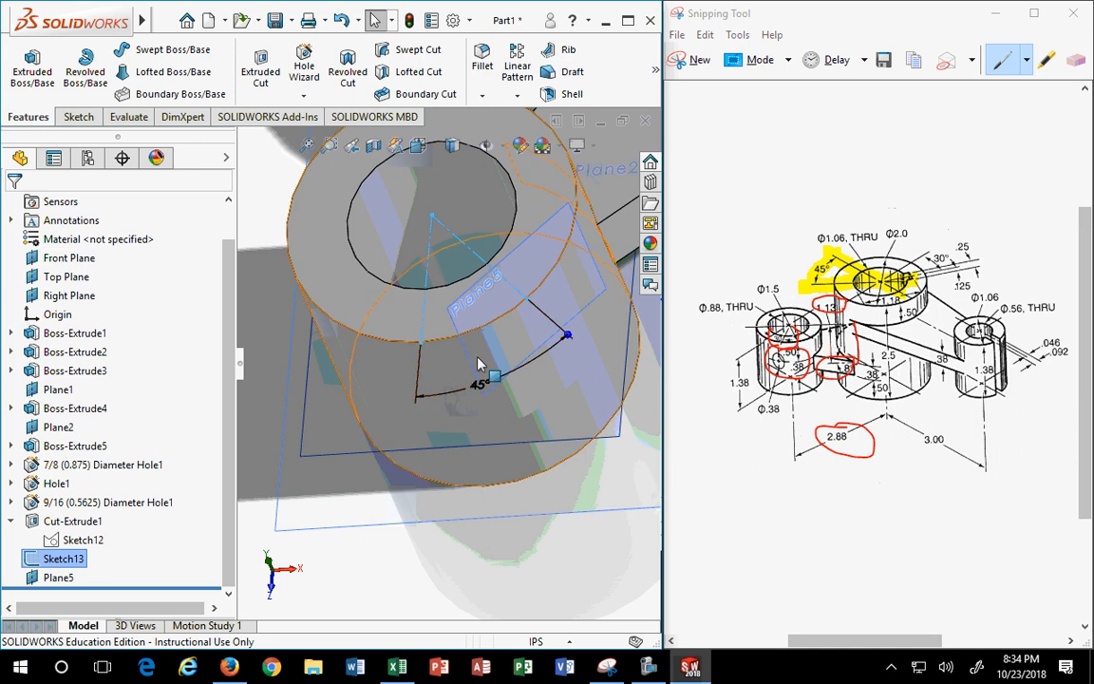
double_click(479, 385)
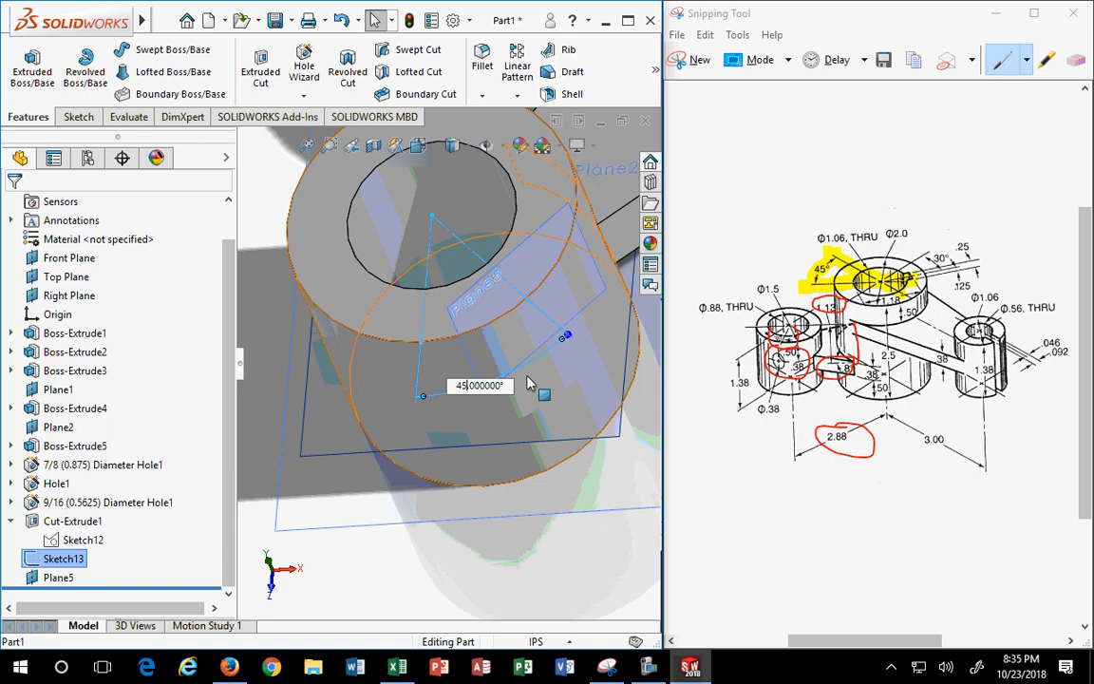
key("BackSpace")
key("BackSpace")
type("15")
key("Return")
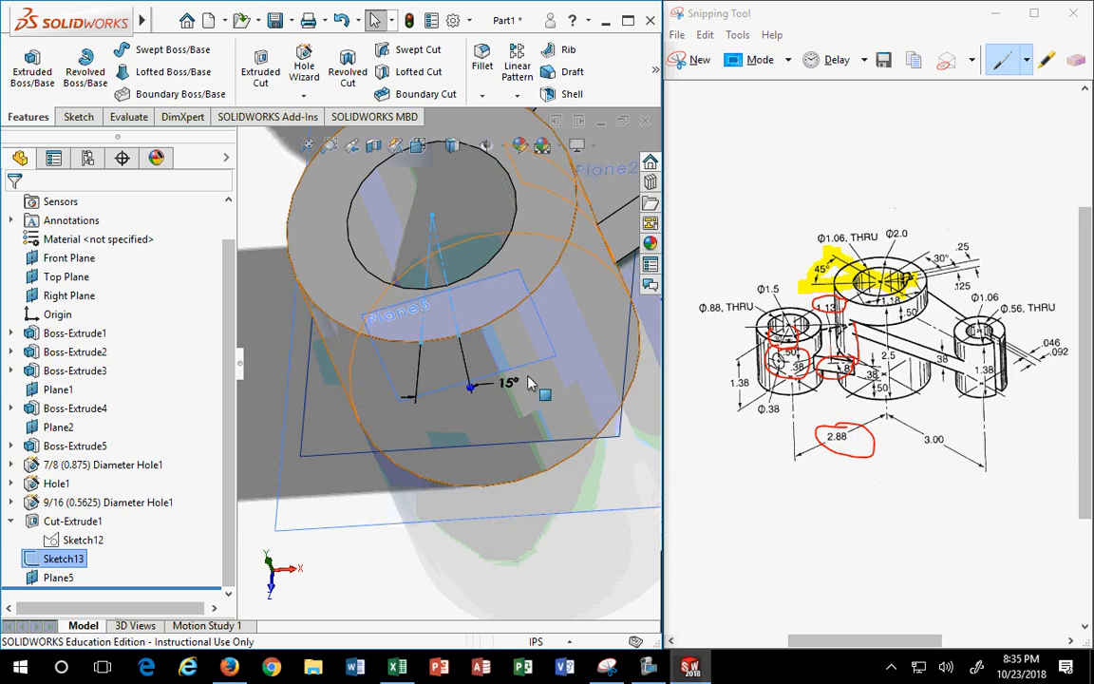
left_click(519, 399)
left_click(521, 441)
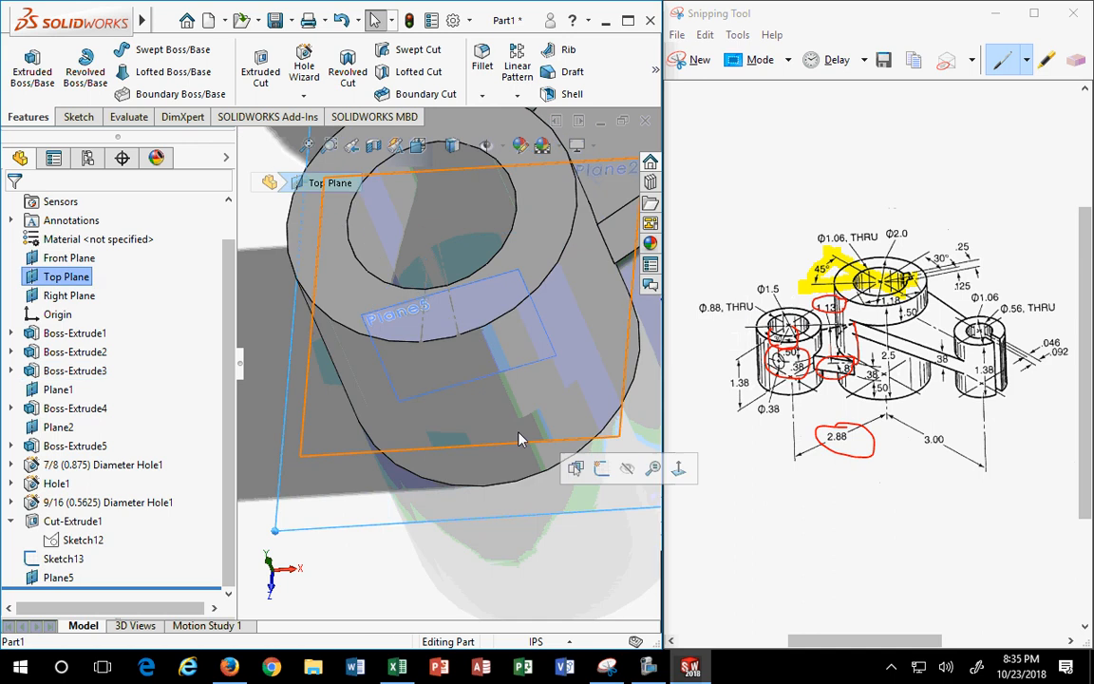
left_click(72, 561)
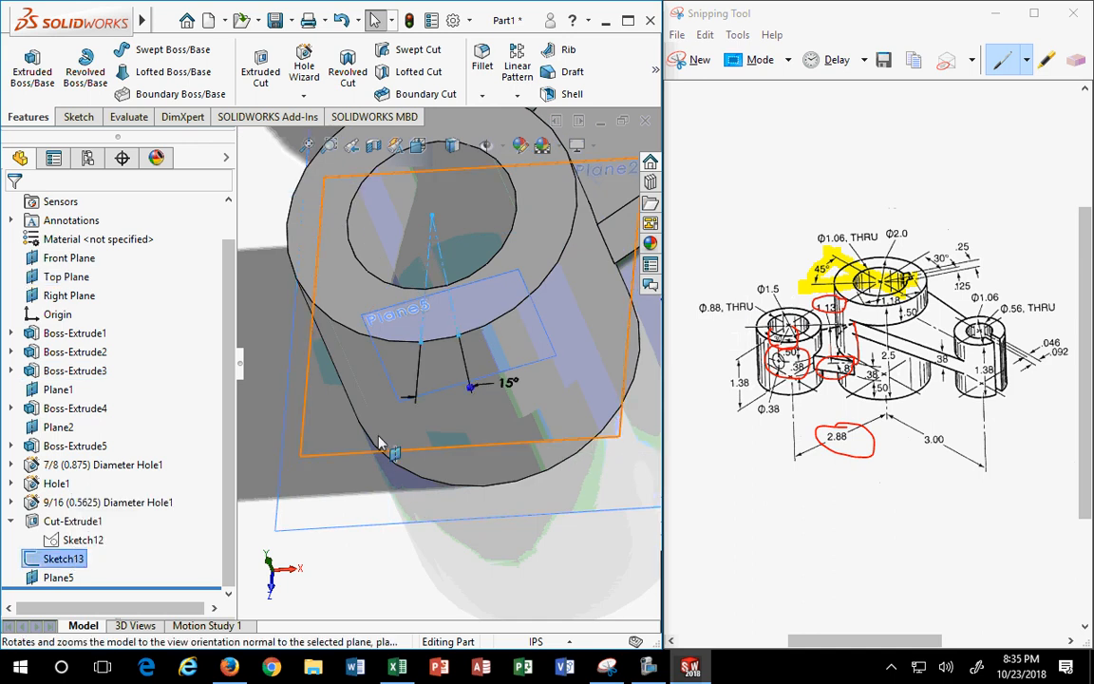
double_click(506, 382)
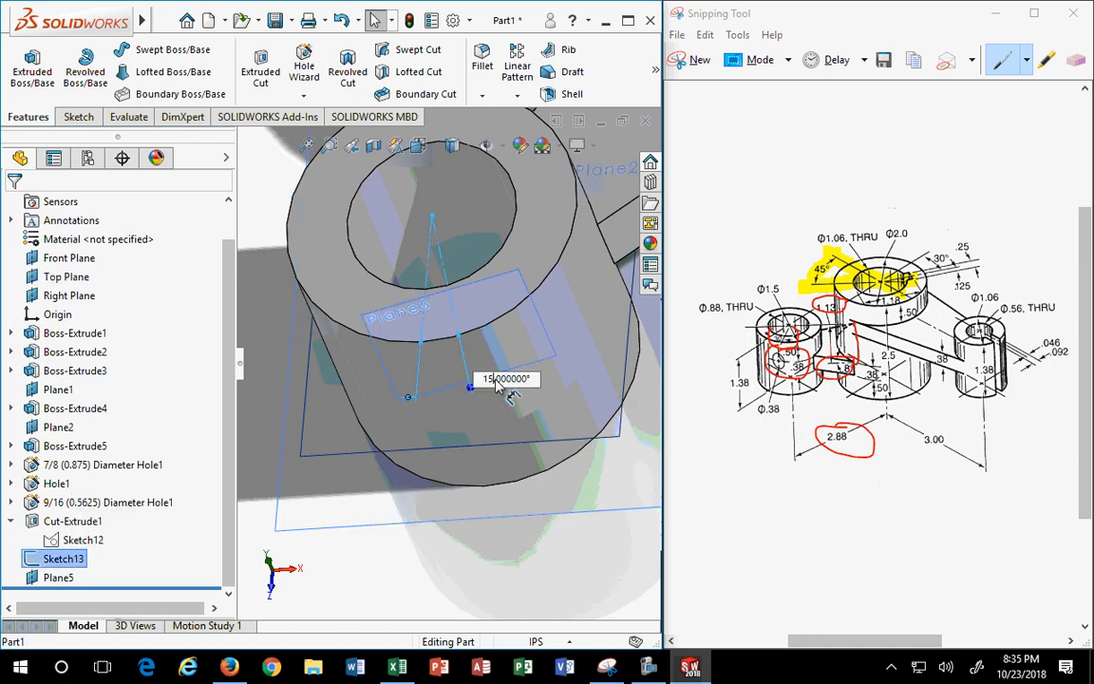
type("30")
key("Return")
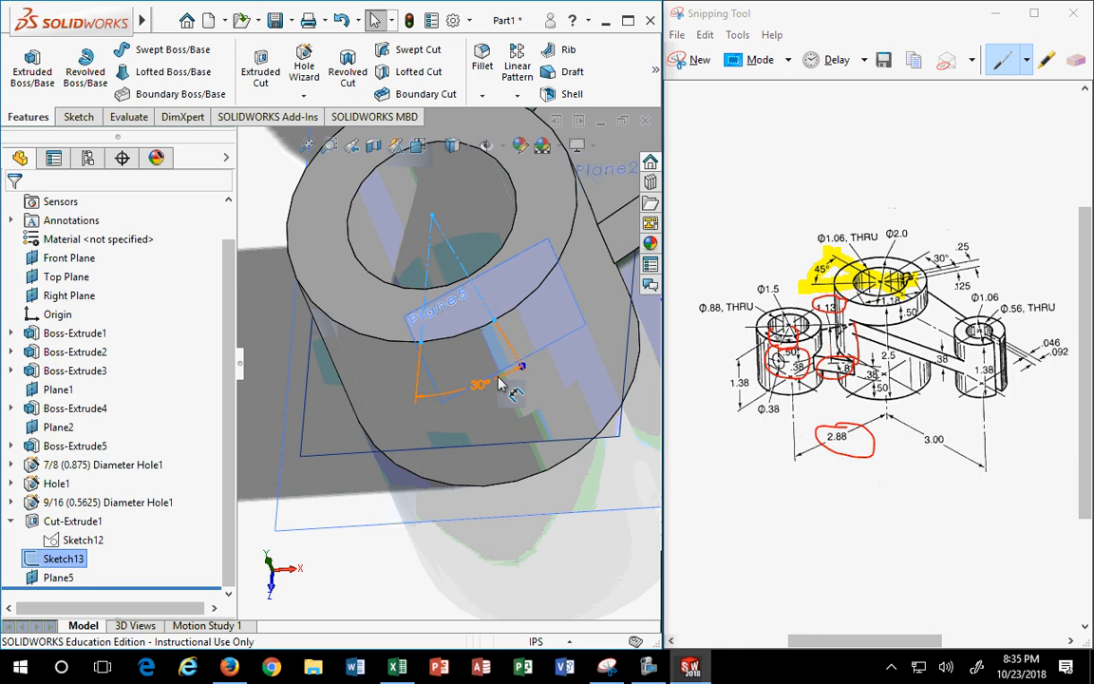
- Select Plane5 and start a Hole Wizard hole on it
left_click(539, 560)
middle_click_drag(550, 504, 499, 243)
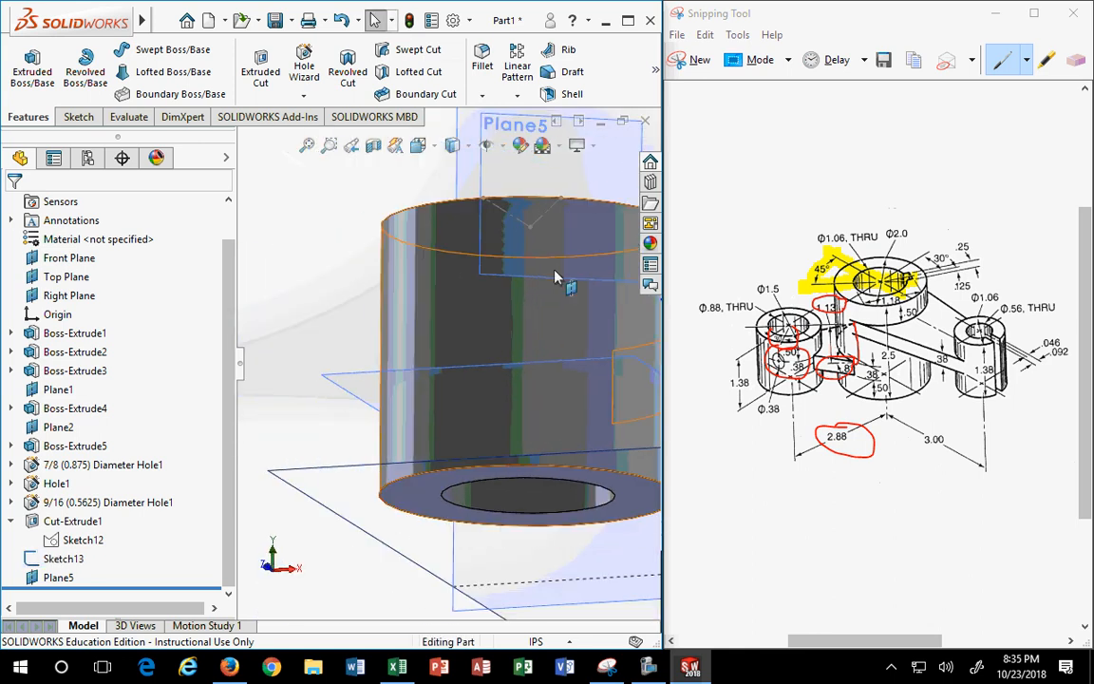
left_click(491, 177)
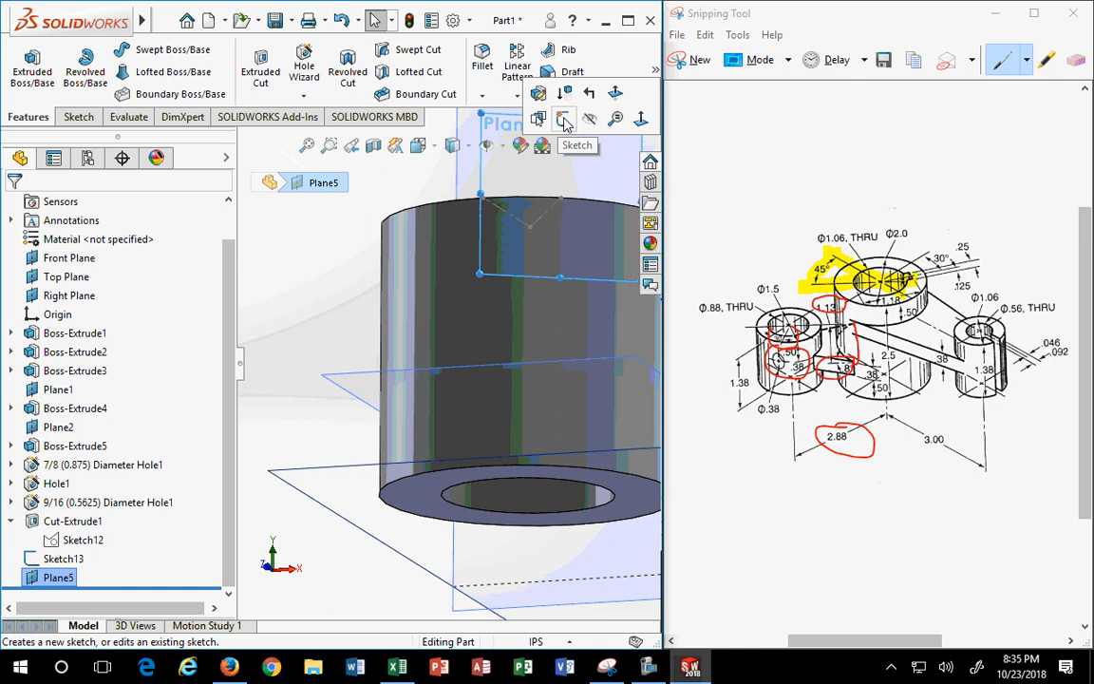
scroll(492, 482, "up", 3)
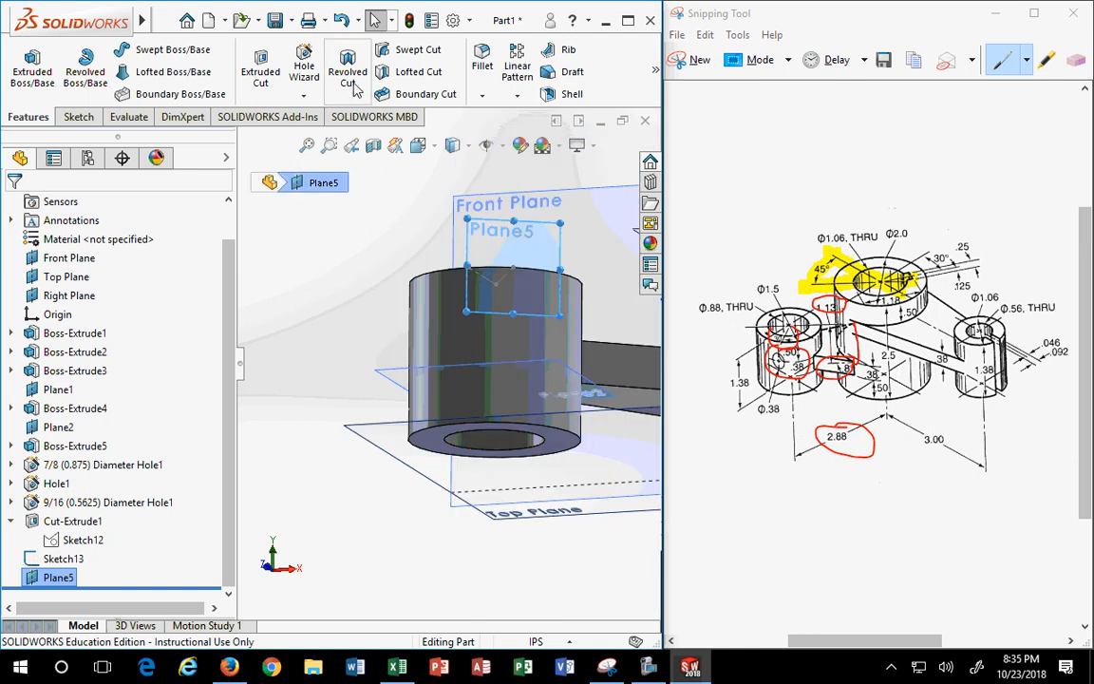
left_click(306, 74)
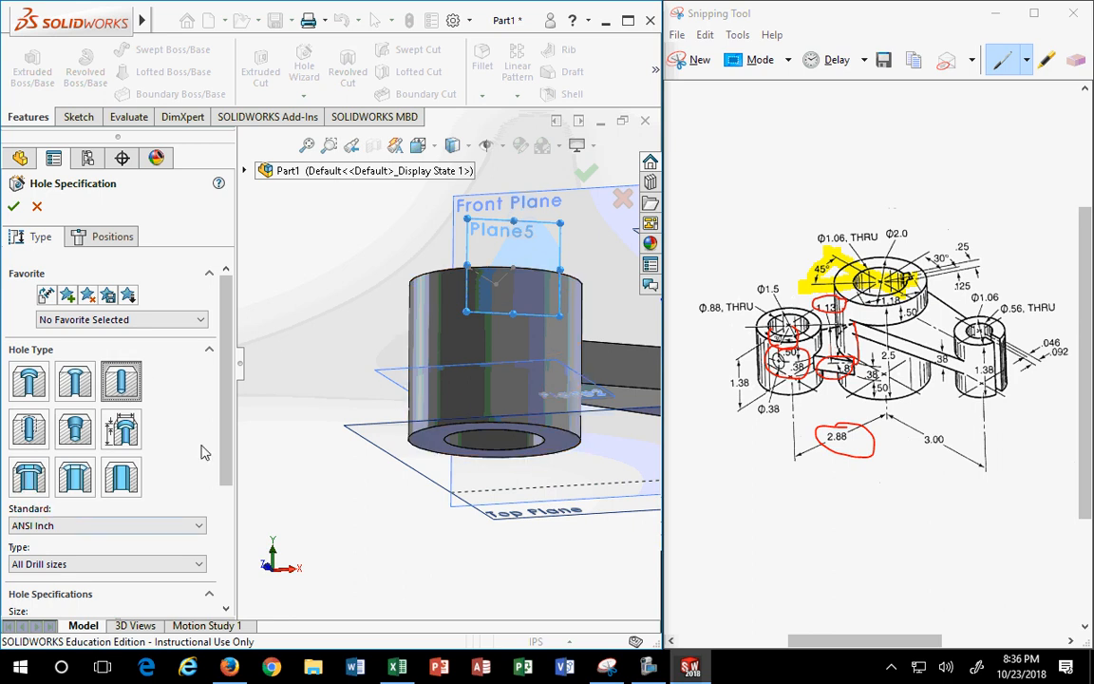
left_click_drag(226, 438, 208, 529)
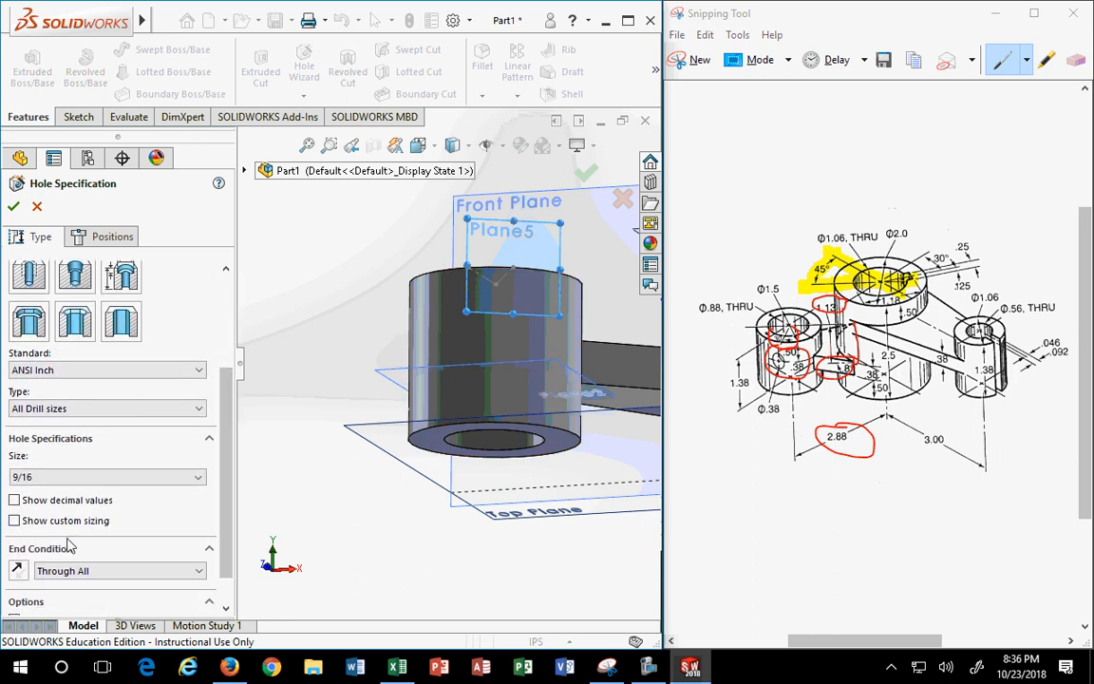
- Specify a 3/8 ANSI Inch drill hole with an Up To Next end condition
left_click(47, 478)
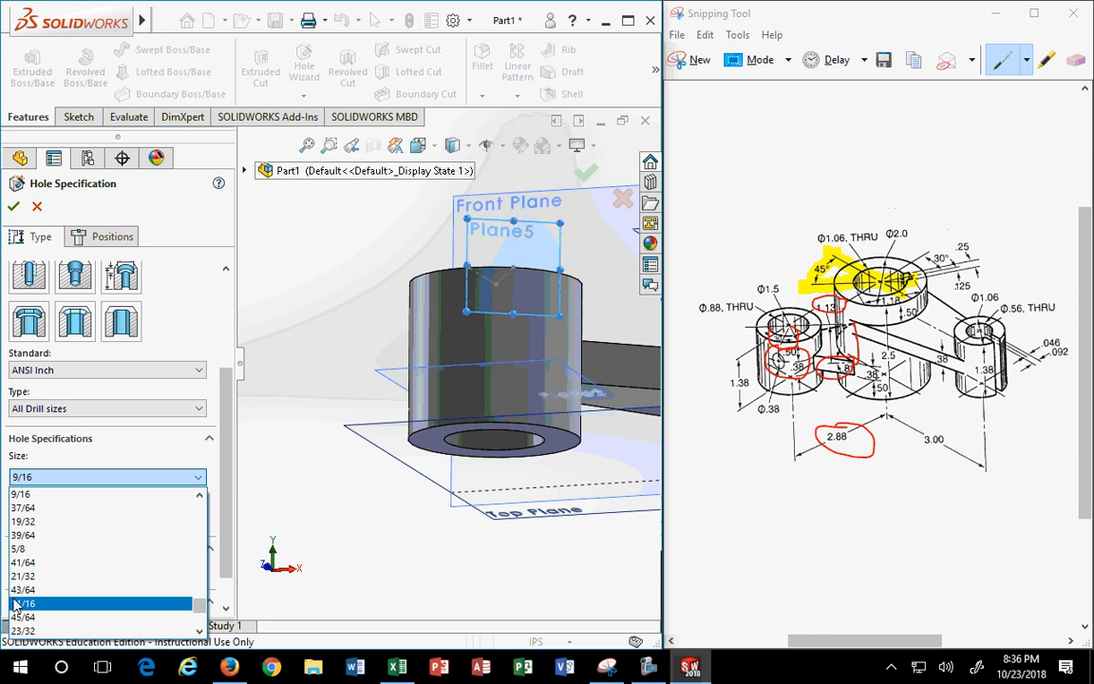
scroll(17, 603, "up", 2)
scroll(17, 590, "up", 5)
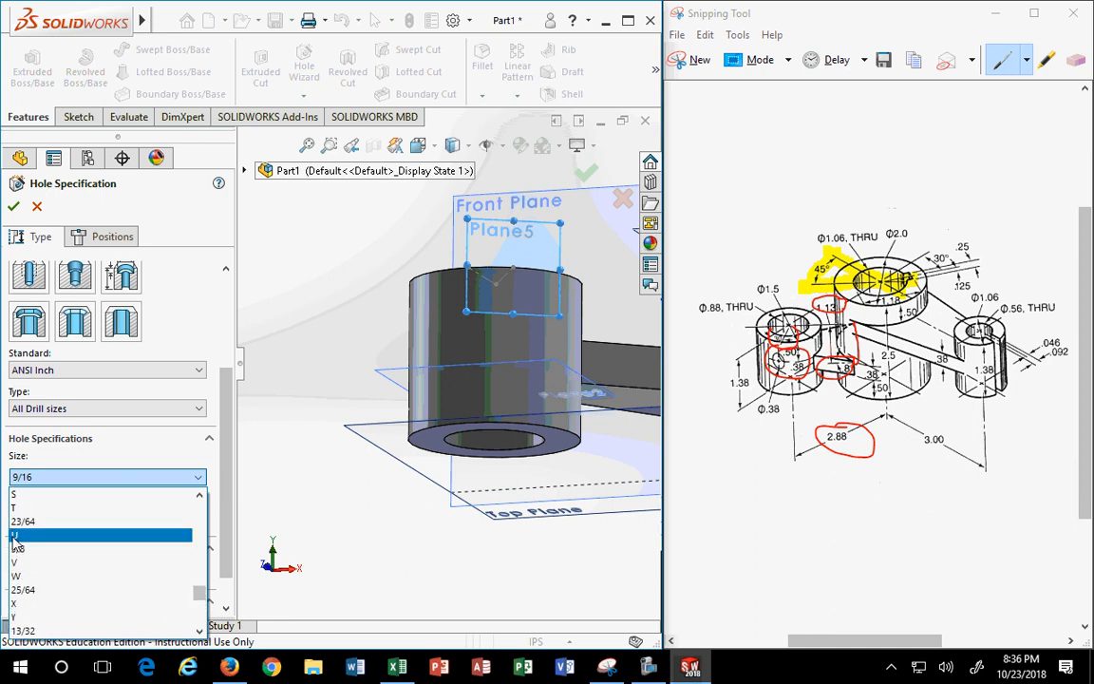
left_click(17, 537)
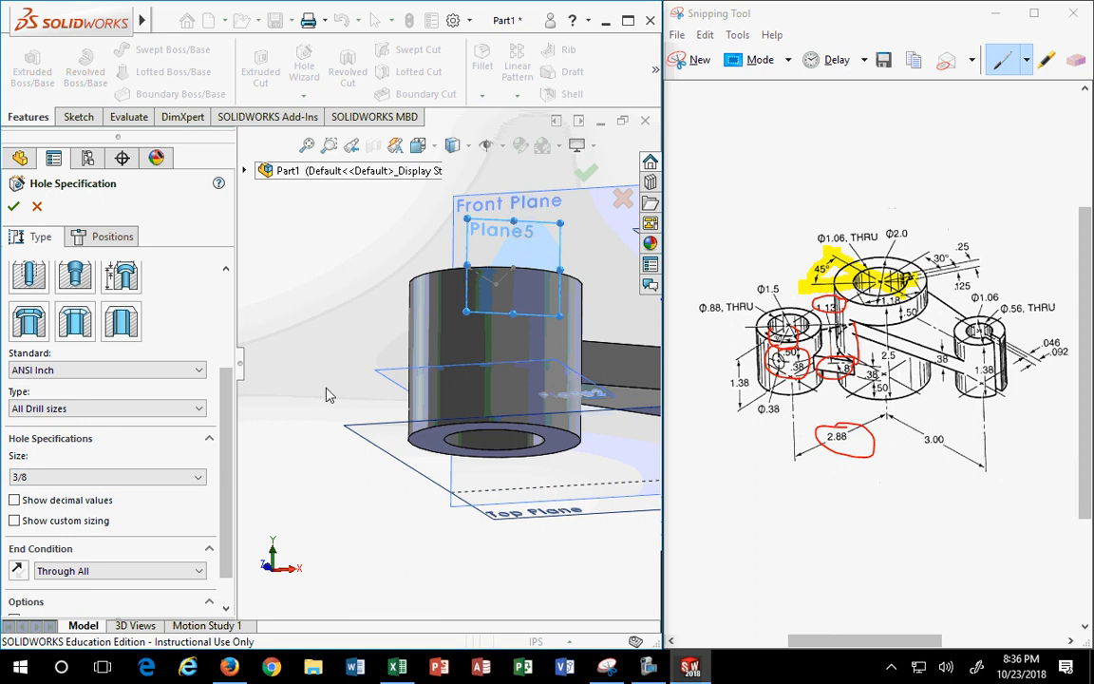
middle_click_drag(256, 406, 288, 495)
left_click(76, 568)
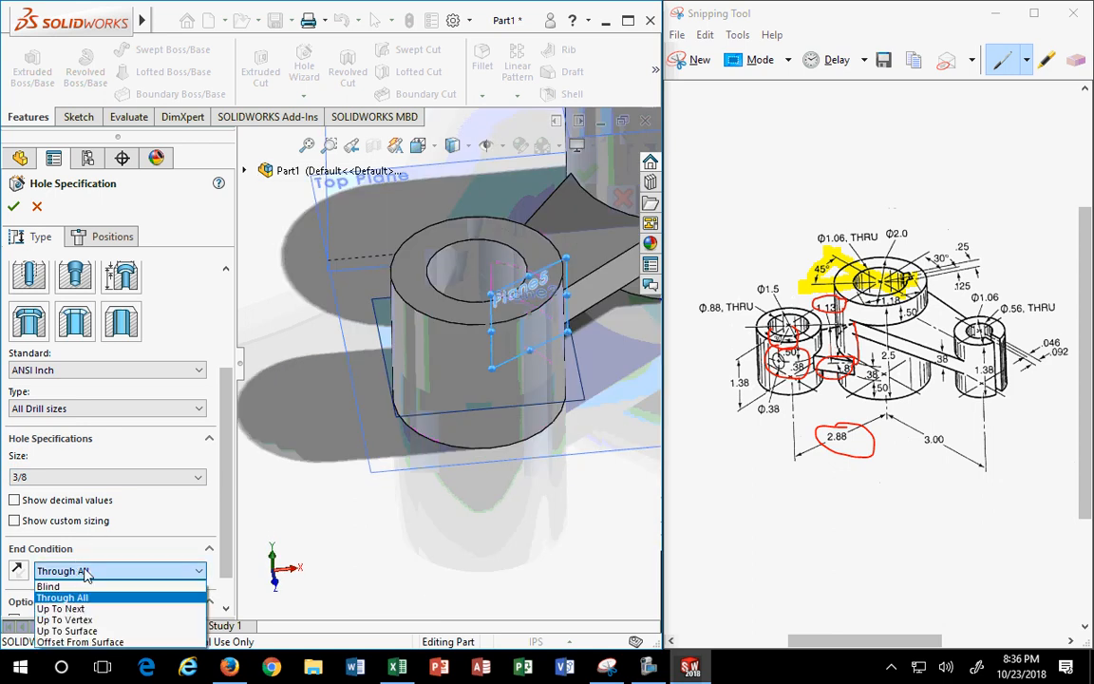
left_click(78, 600)
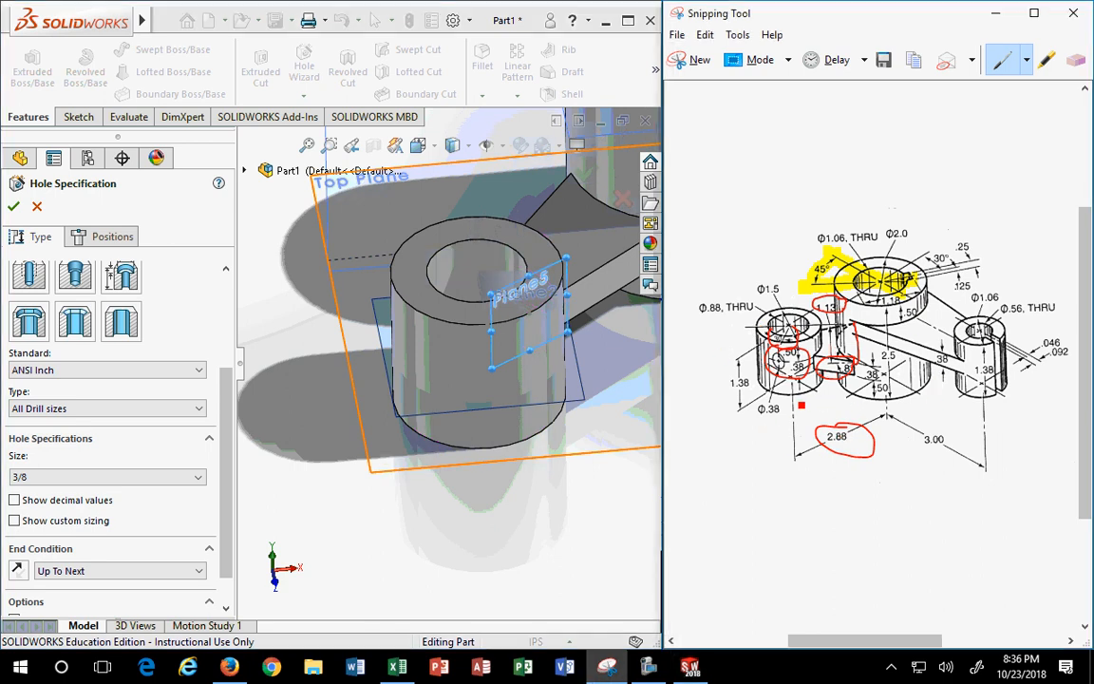
mouse_move(794, 399)
left_mouse_down()
mouse_move(747, 414)
mouse_move(800, 400)
left_mouse_up()
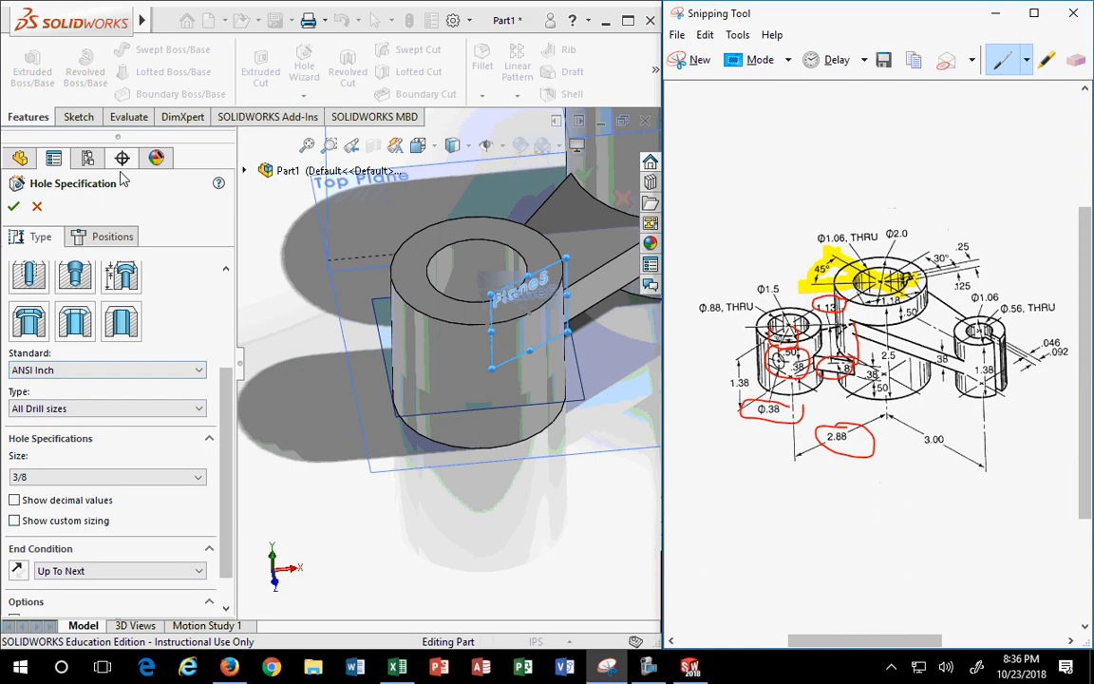
left_click(114, 243)
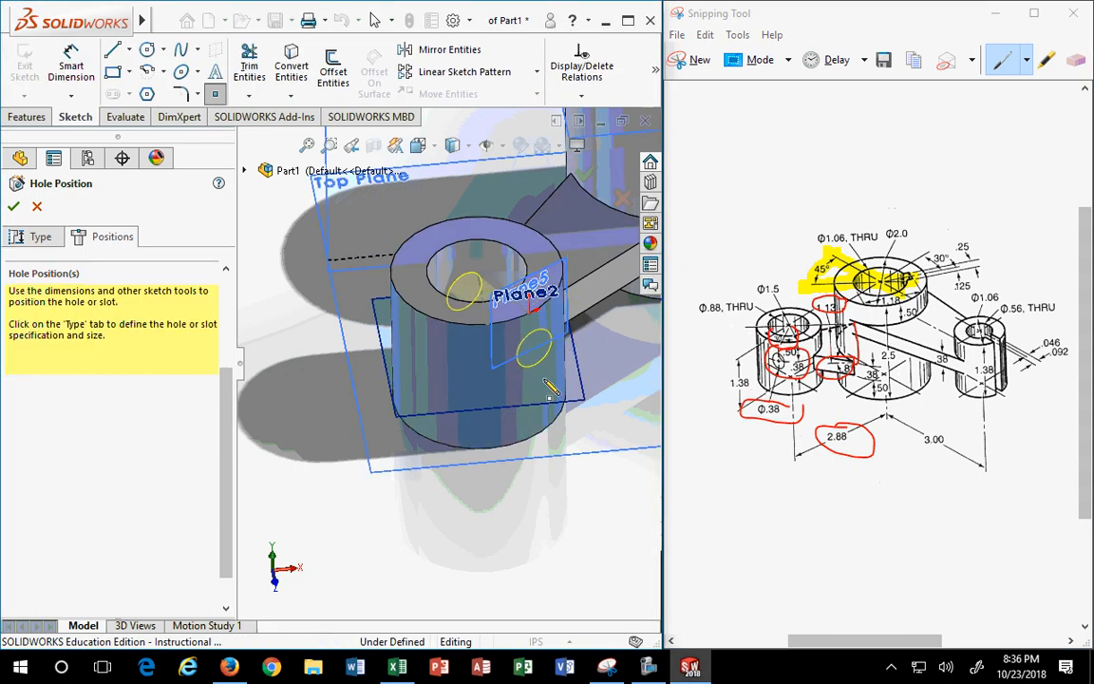
- Place the hole point on Plane5 and draw a vertical centerline to it from the top edge
left_click(418, 144)
left_click(514, 240)
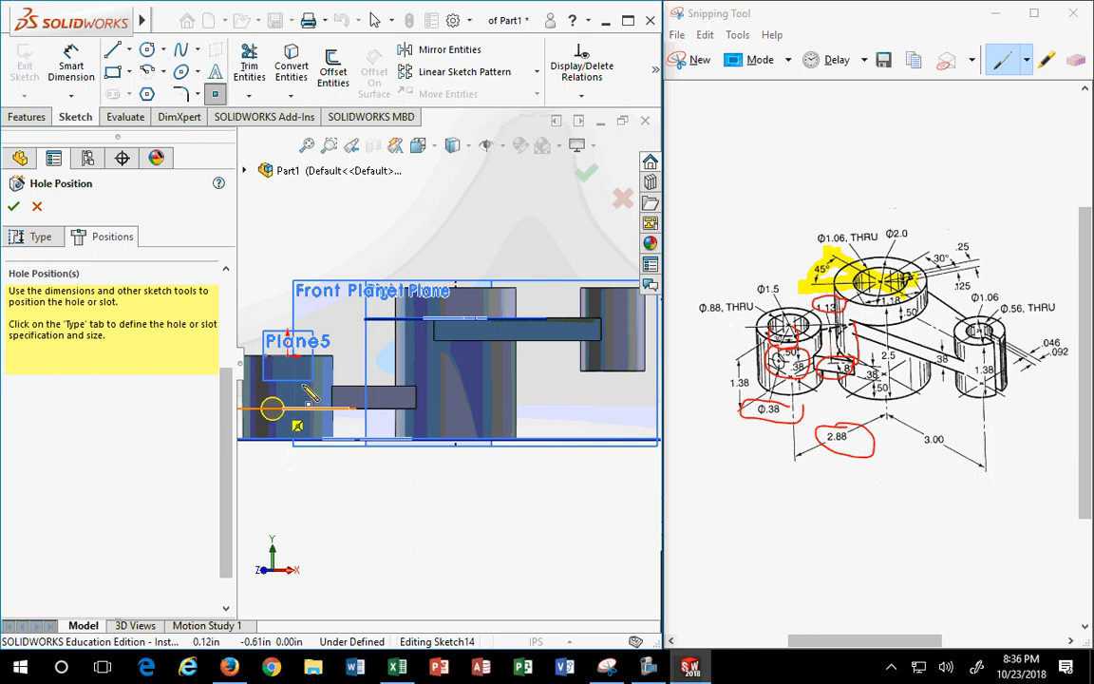
scroll(290, 400, "down", 2)
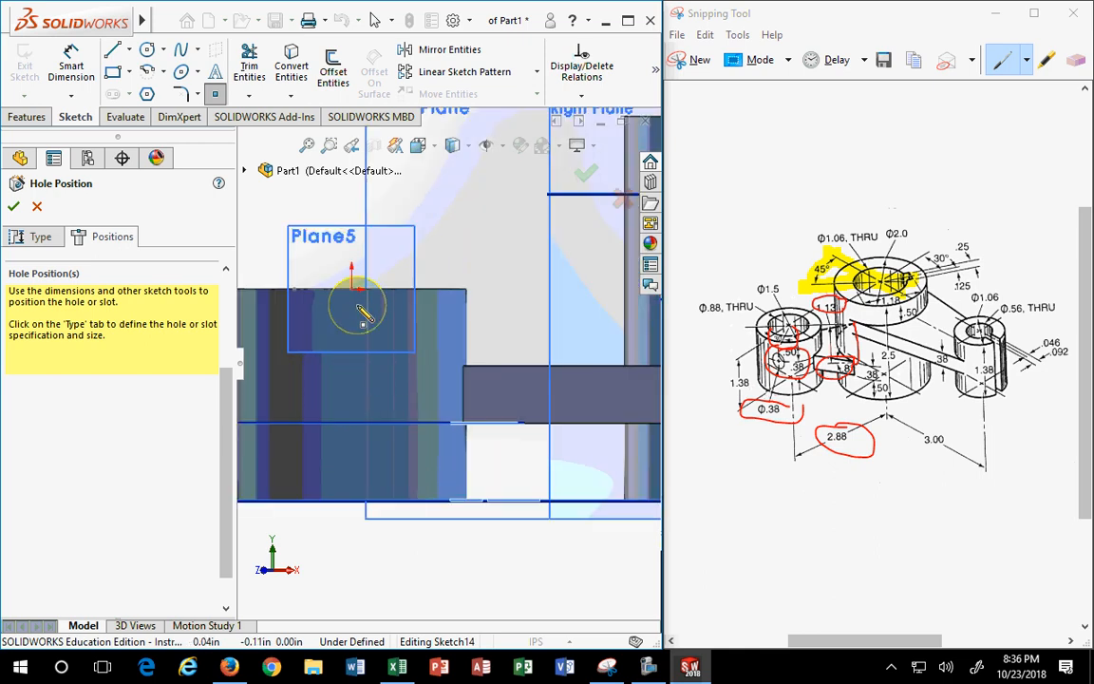
left_click(359, 379)
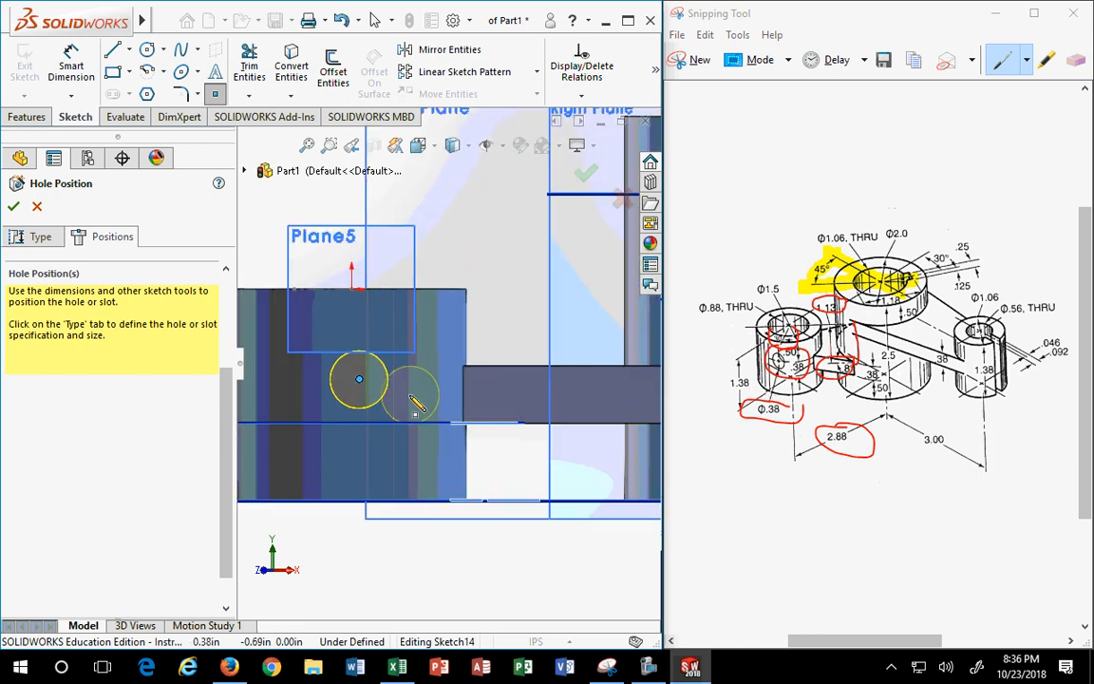
left_click(125, 52)
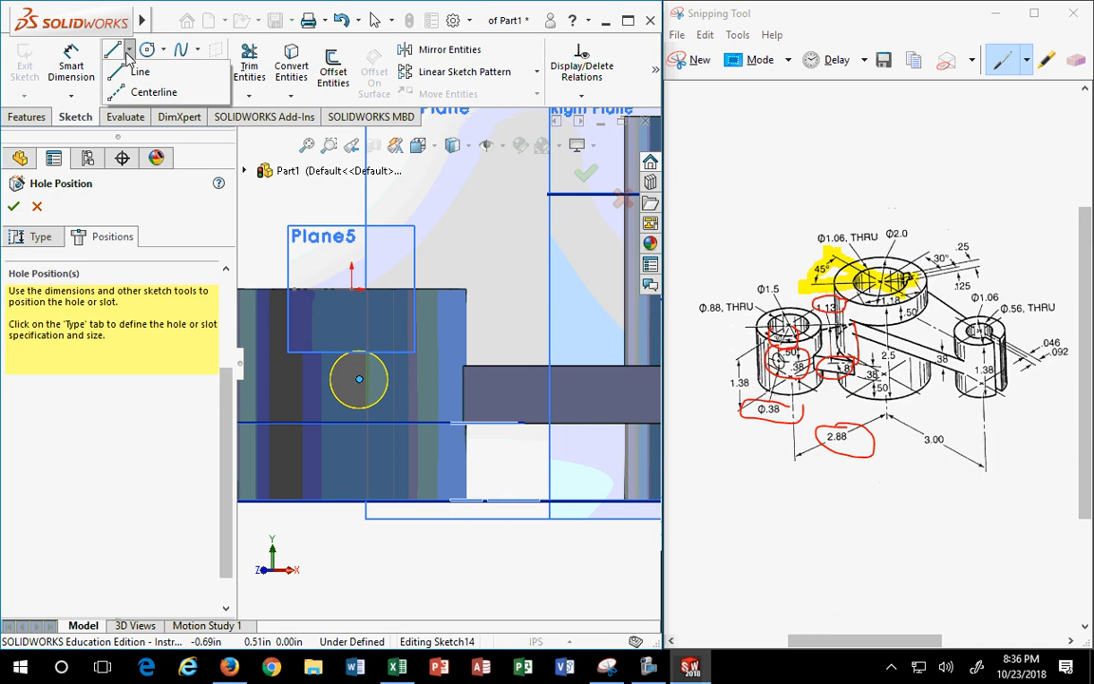
left_click(128, 89)
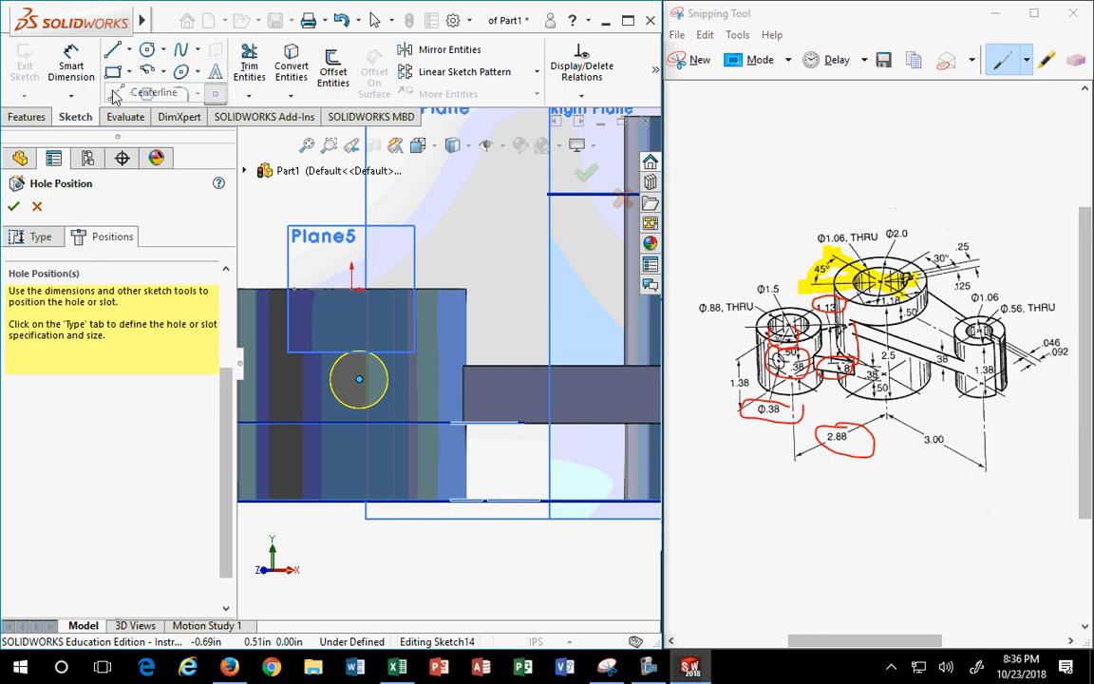
left_click(350, 289)
left_click(359, 380)
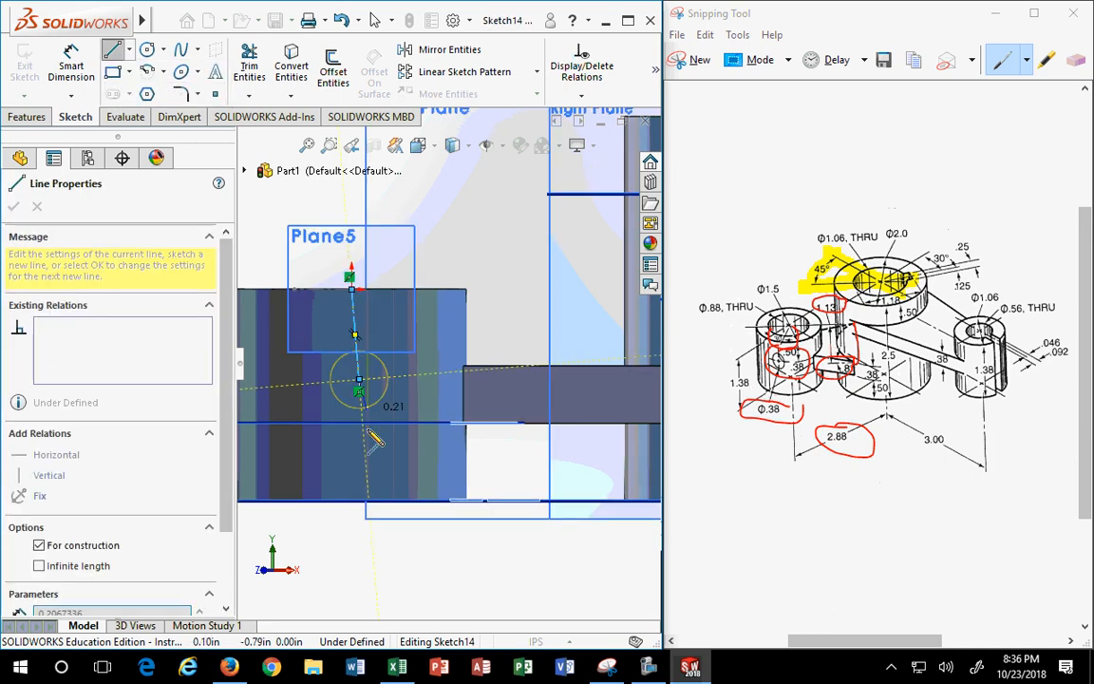
key("Escape")
left_click(359, 331)
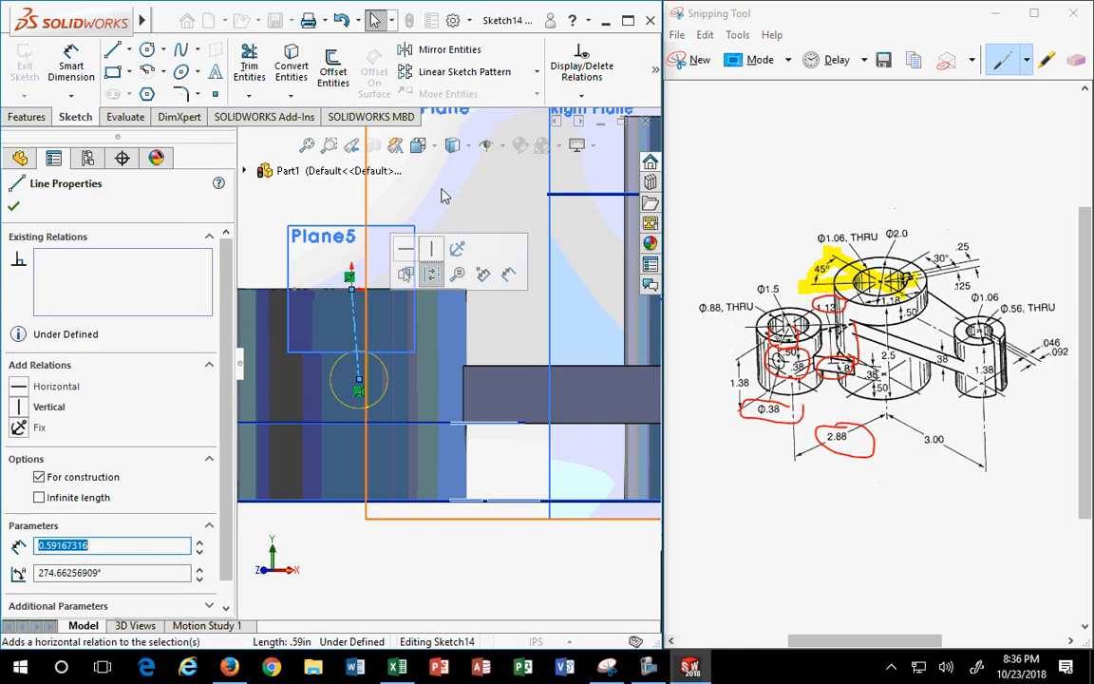
left_click(19, 406)
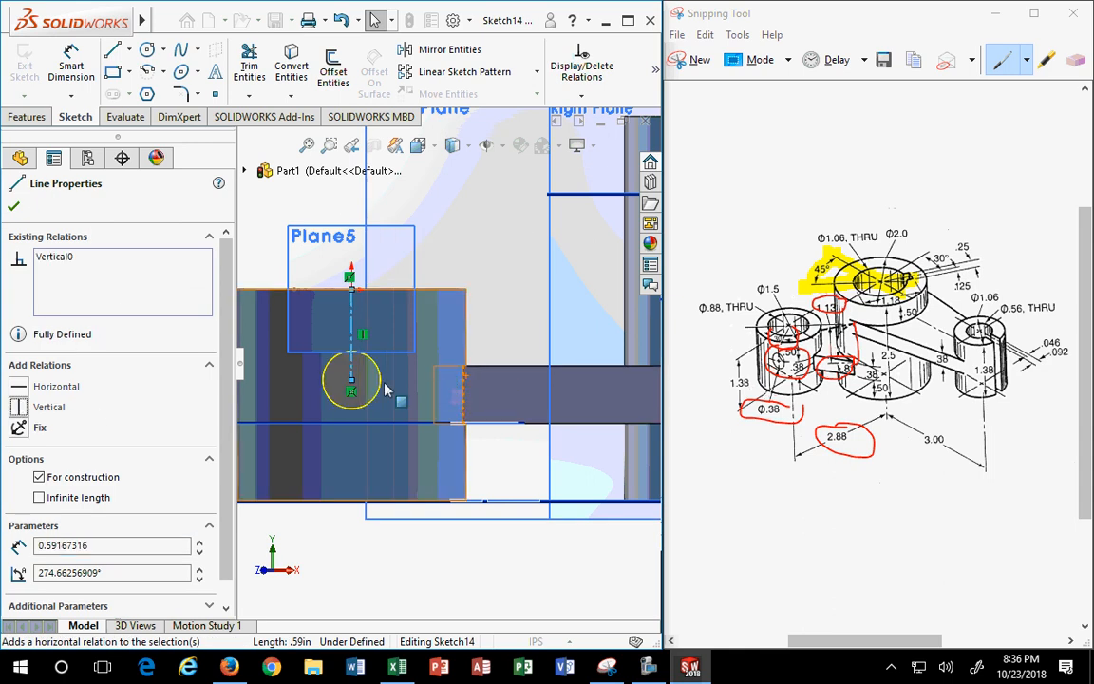
- Dimension the centerline to .5 in and create the 3/8 hole
left_click(71, 65)
left_click(353, 323)
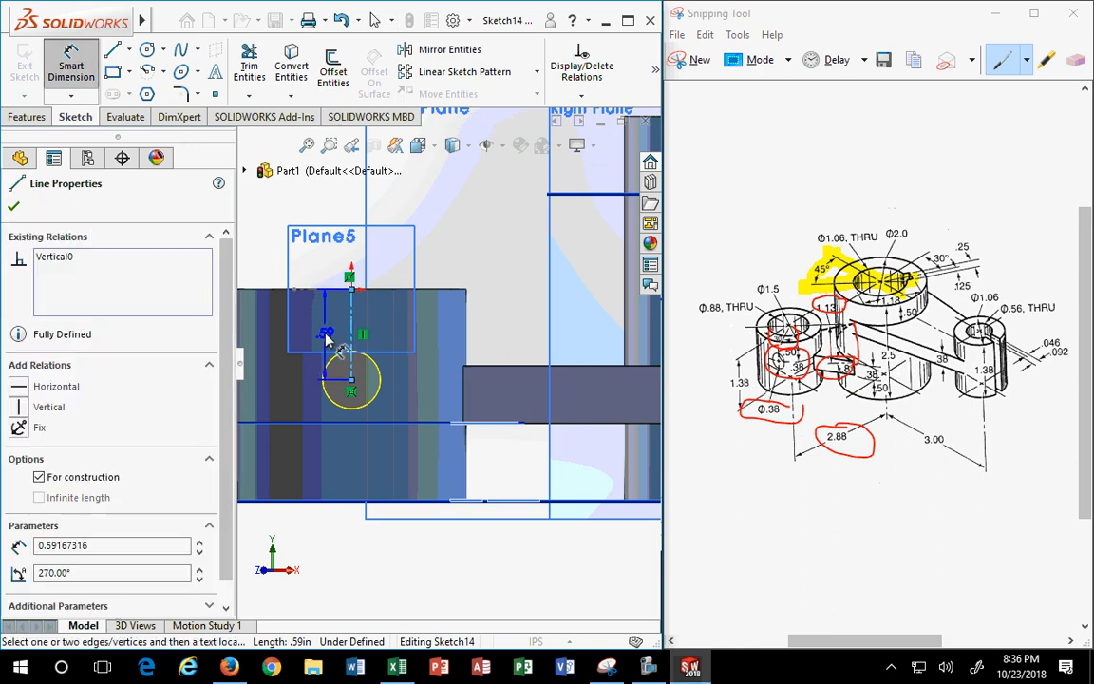
key("z")
left_click(302, 349)
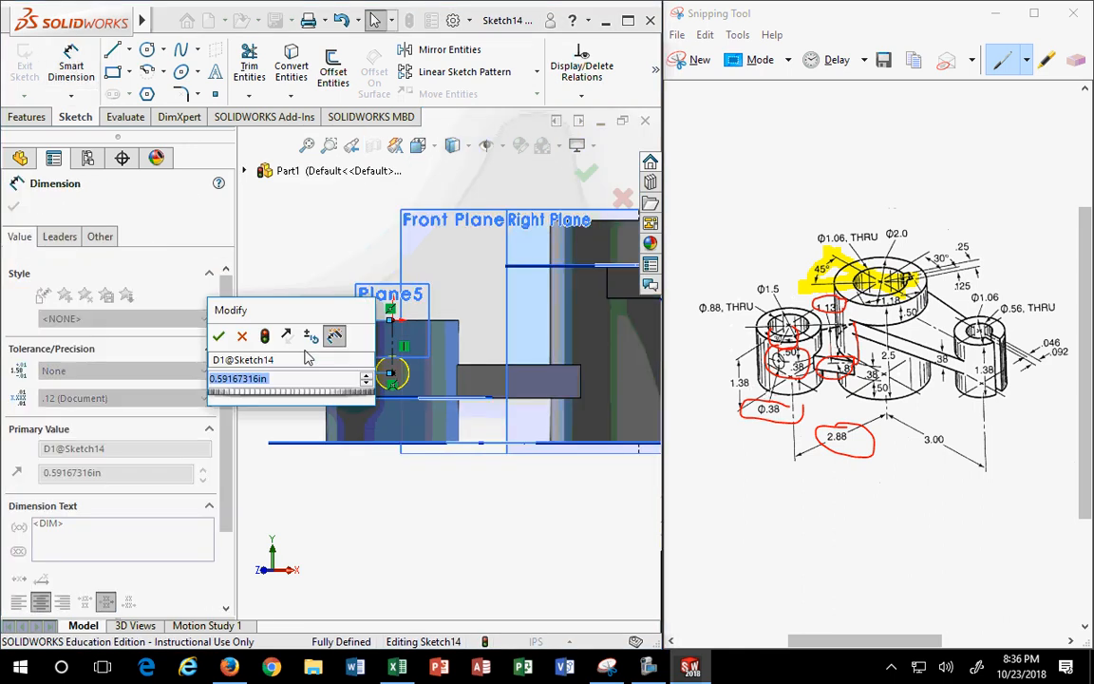
type(".5")
key("Return")
scroll(370, 371, "down", 3)
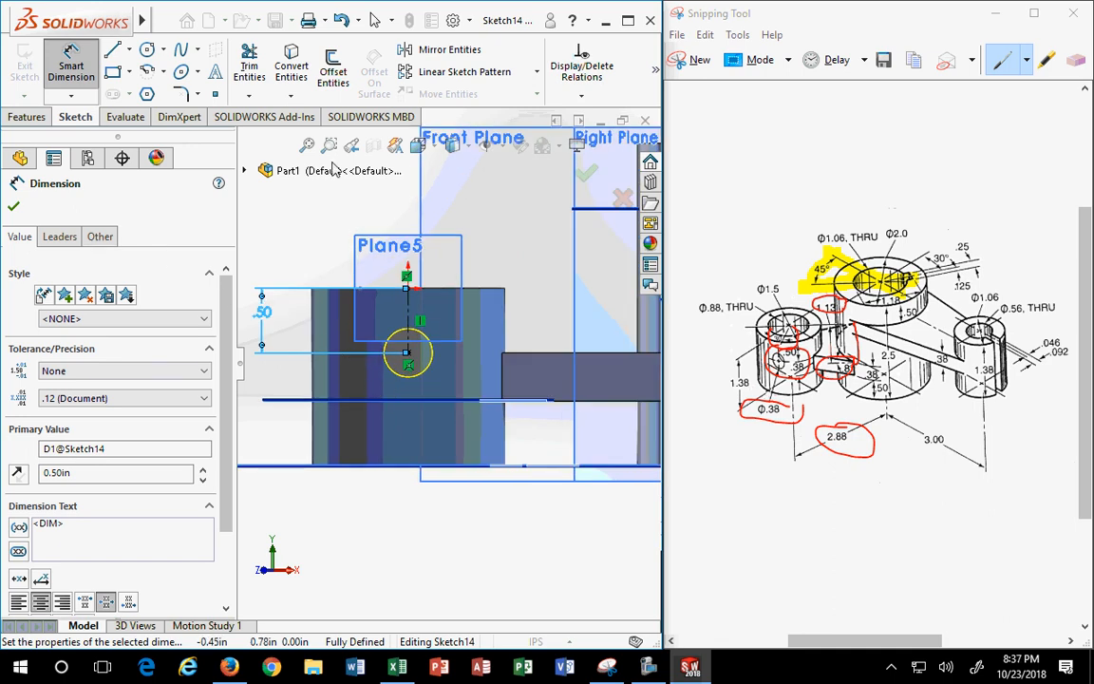
left_click(15, 208)
key("Escape")
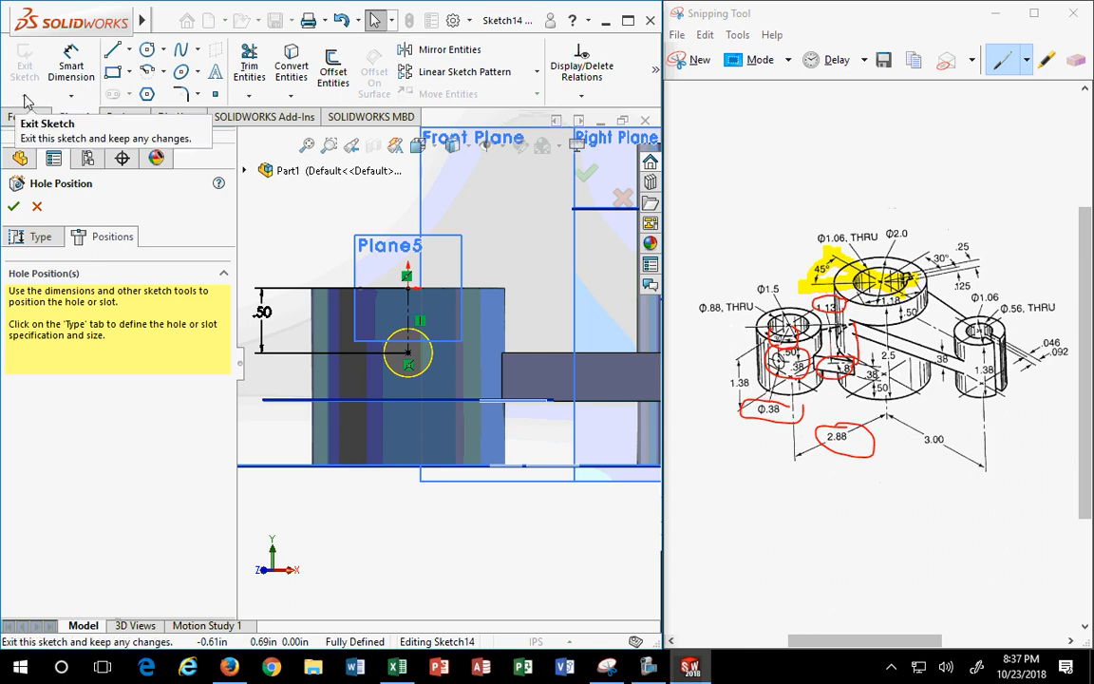
left_click(13, 206)
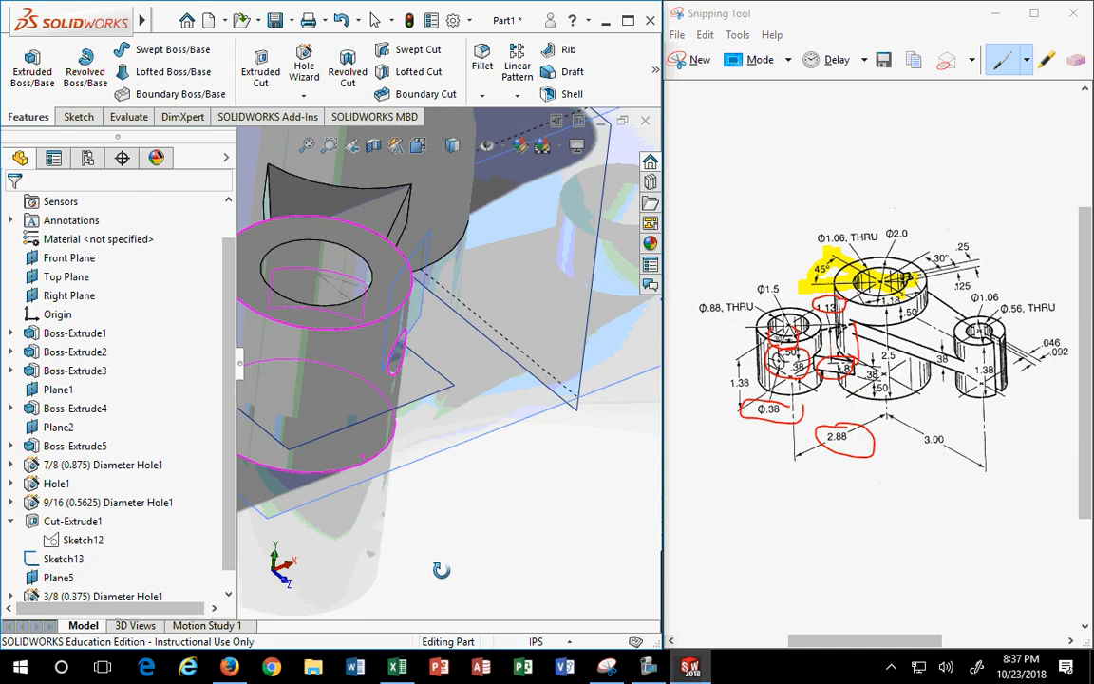
- Edit Sketch13's 30° angle dimension to 15°, tilting Plane5 and the 3/8 hole
middle_click_drag(418, 567, 363, 441)
scroll(374, 421, "up", 2)
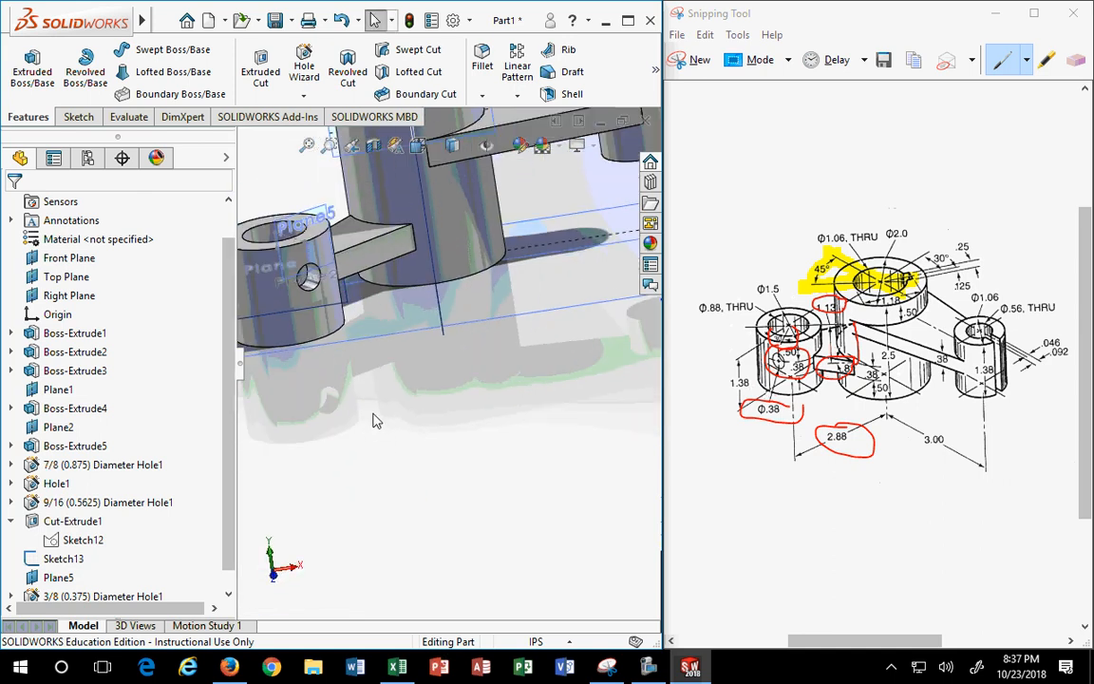
middle_click_drag(439, 432, 385, 450)
scroll(362, 420, "down", 3)
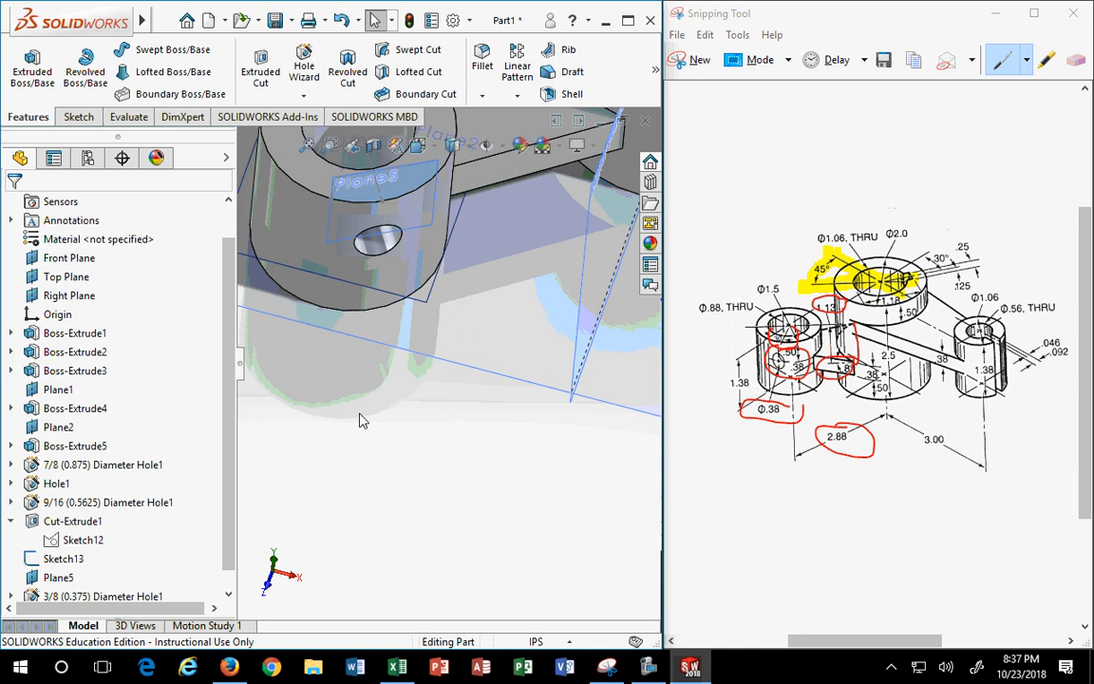
scroll(68, 576, "down", 1)
left_click(63, 540)
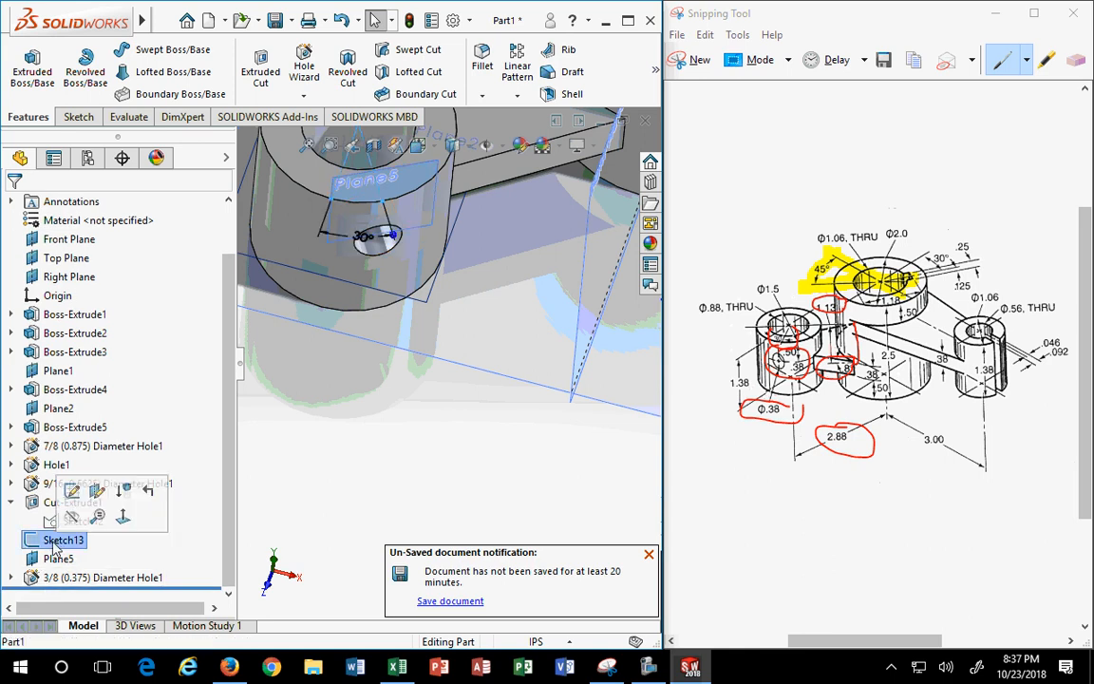
double_click(364, 237)
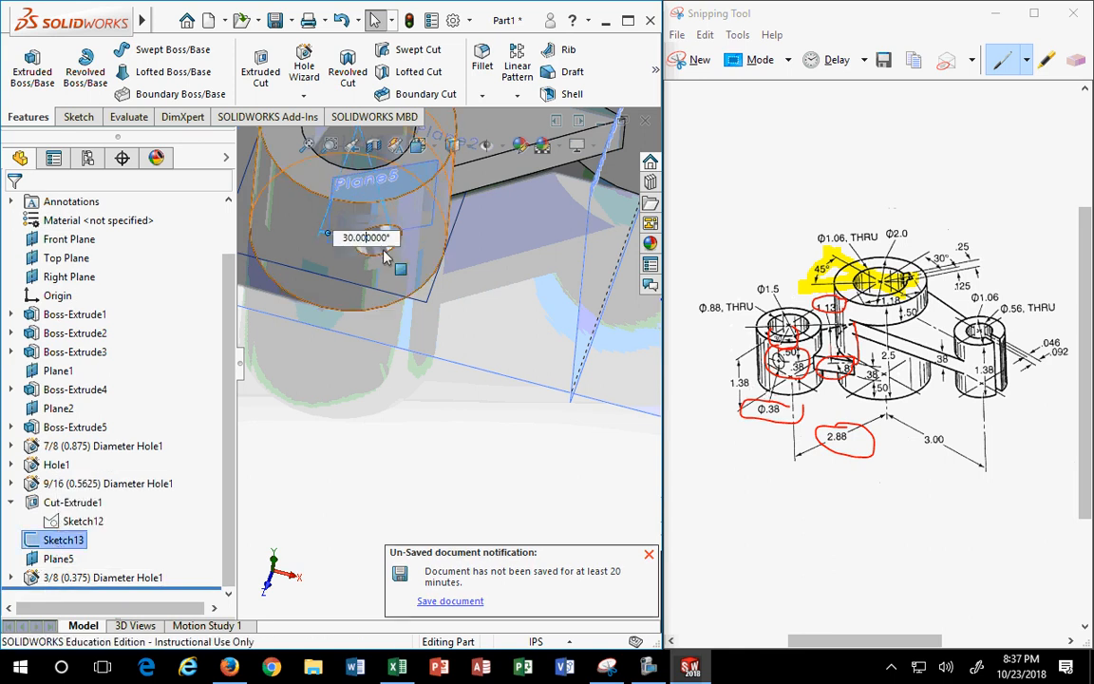
left_click(356, 237)
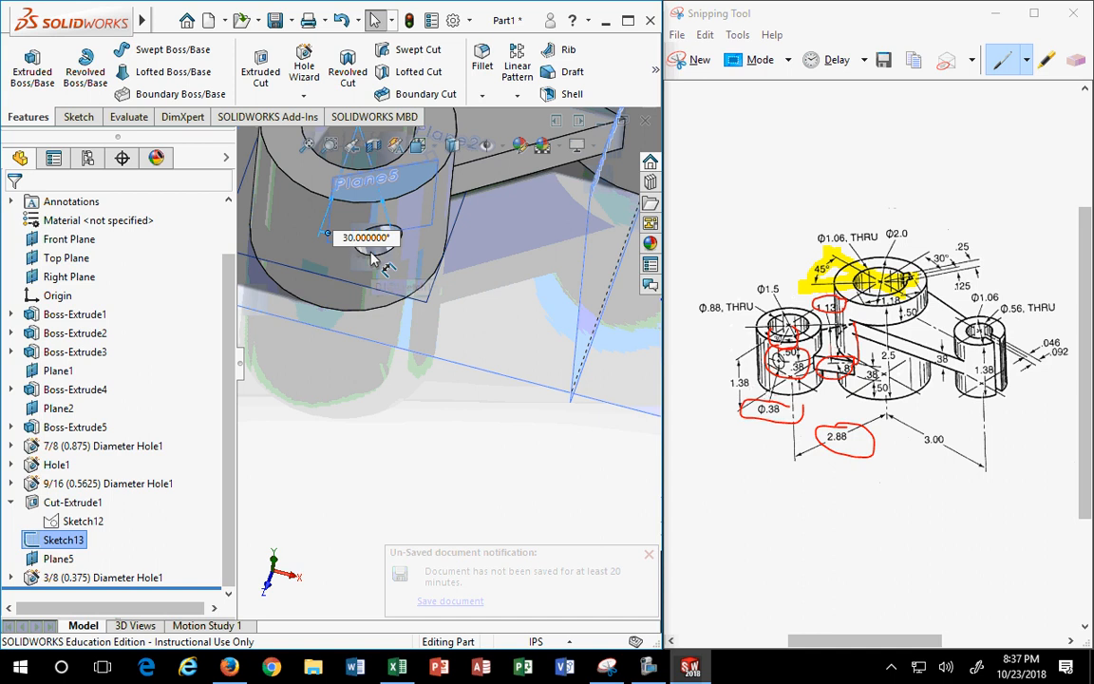
key("BackSpace")
key("BackSpace")
type("15")
key("Return")
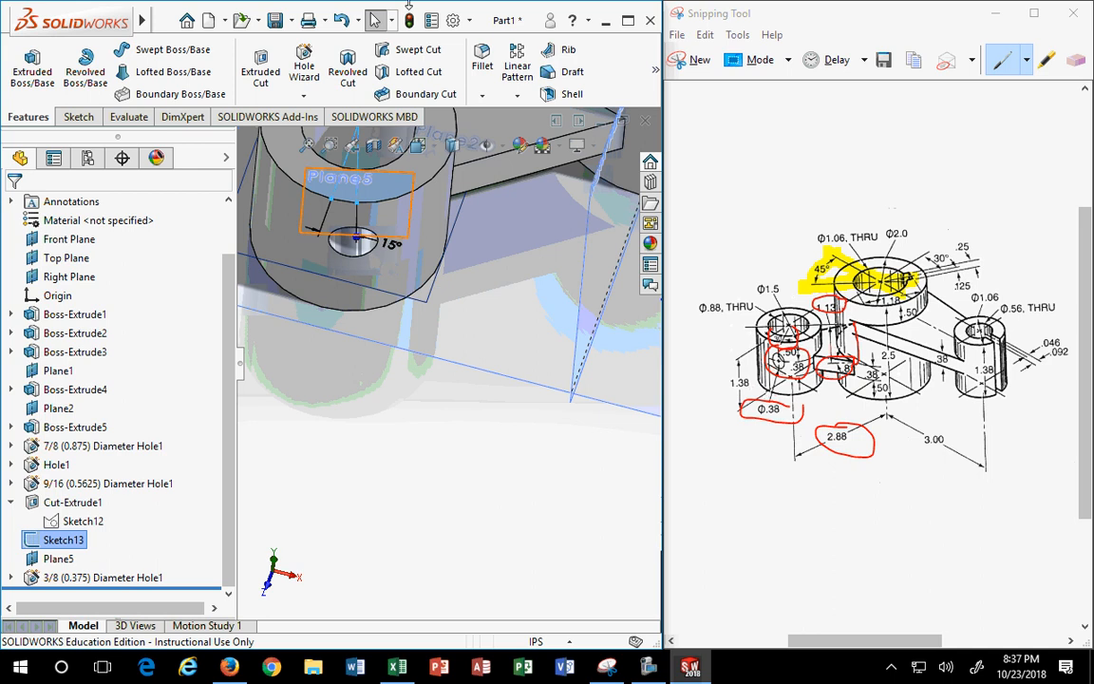
- Edit the Sketch13 angle dimension that tilts Plane5 and the 3/8 hole, entering 15 in Modify
left_click(389, 252)
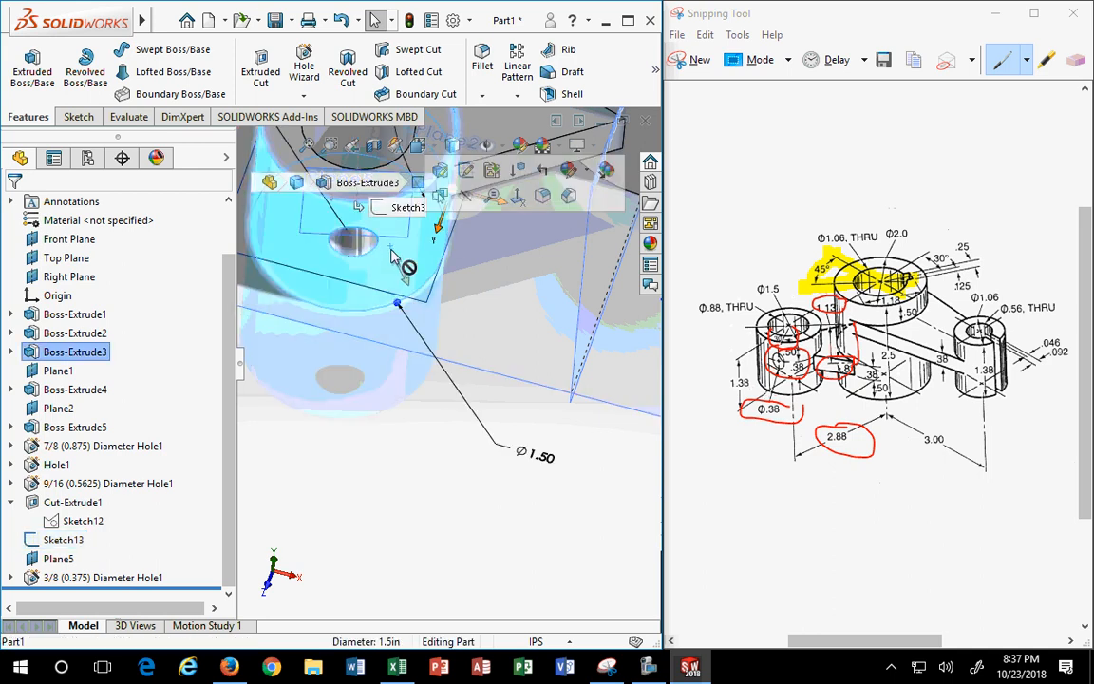
left_click(361, 449)
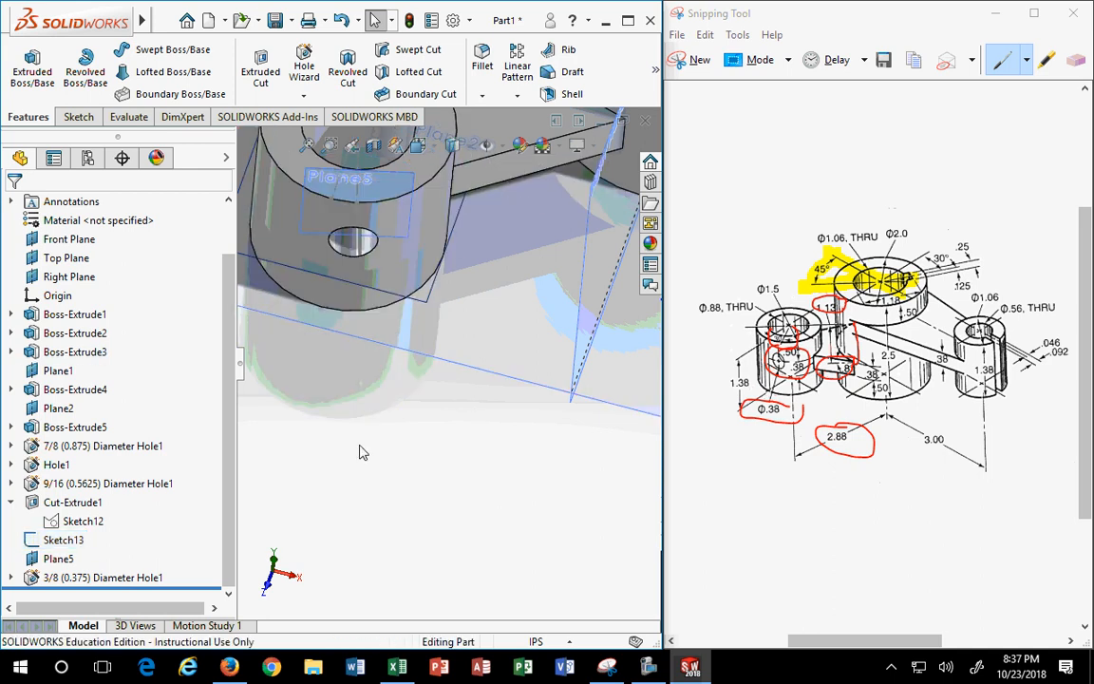
left_click(80, 520)
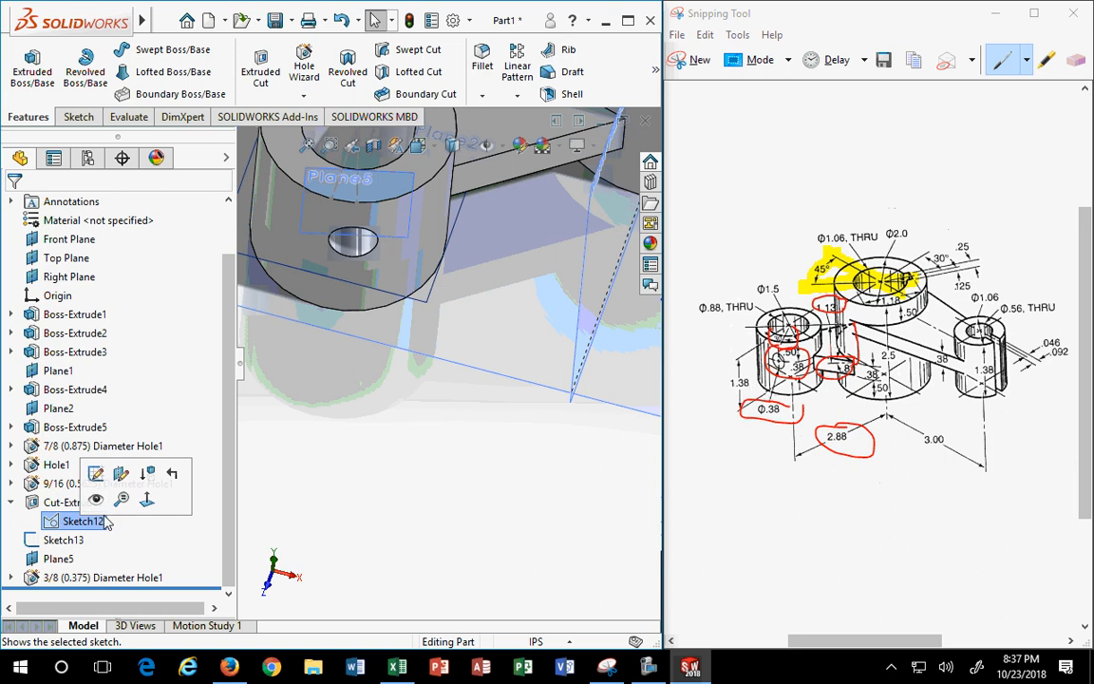
left_click(70, 541)
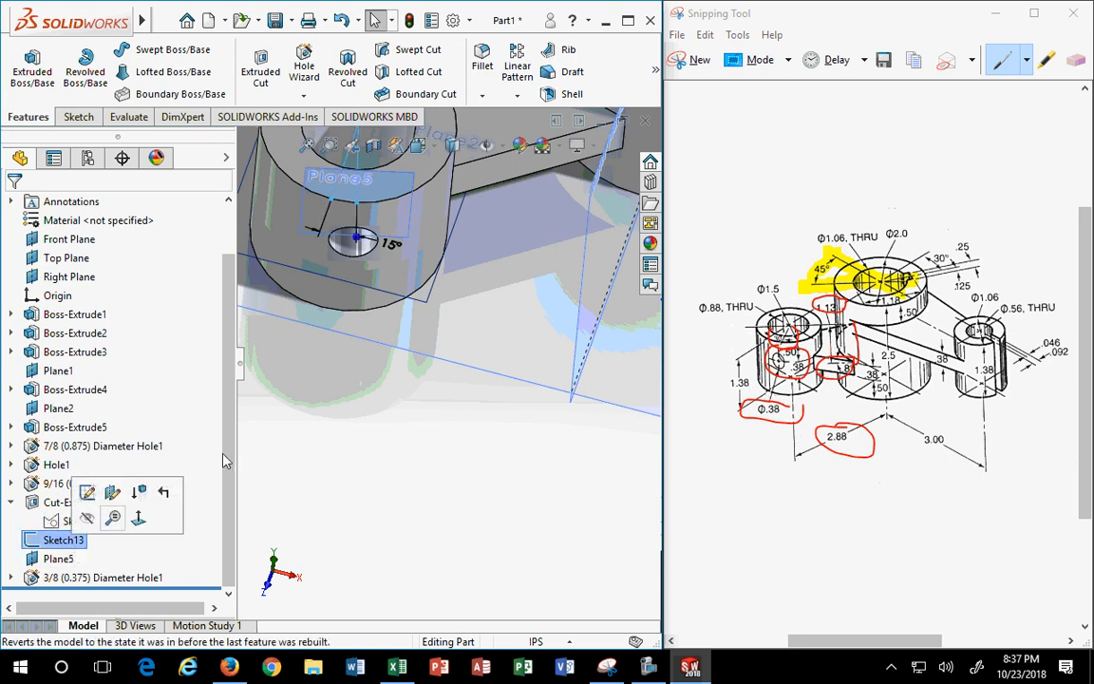
double_click(374, 241)
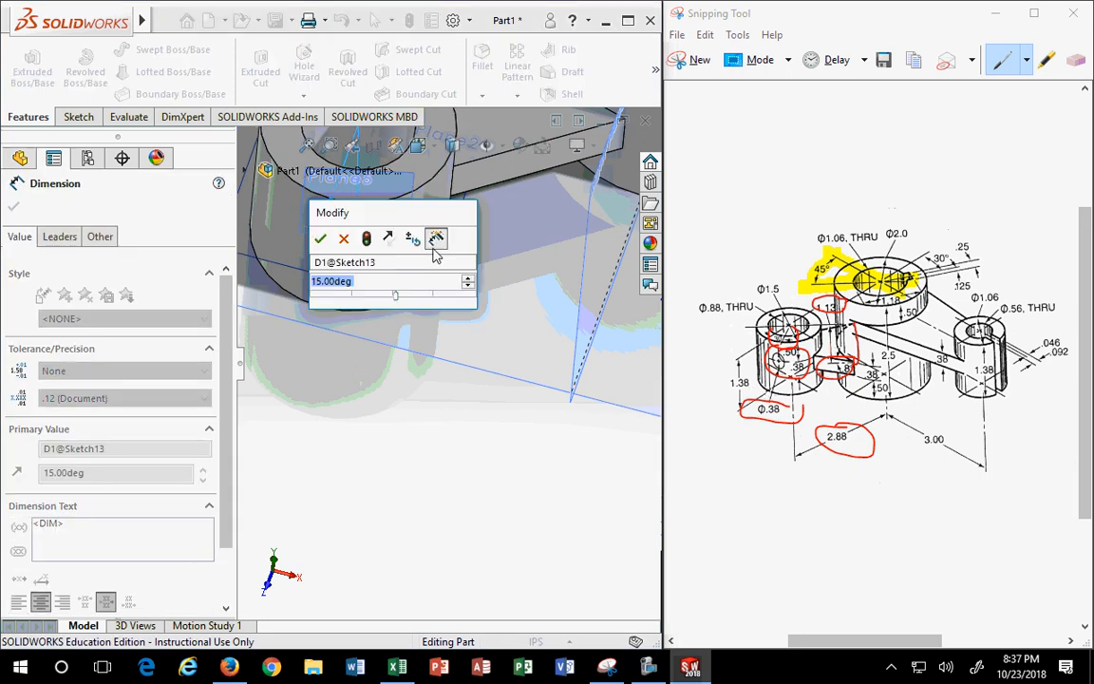
type("15")
key("Return")
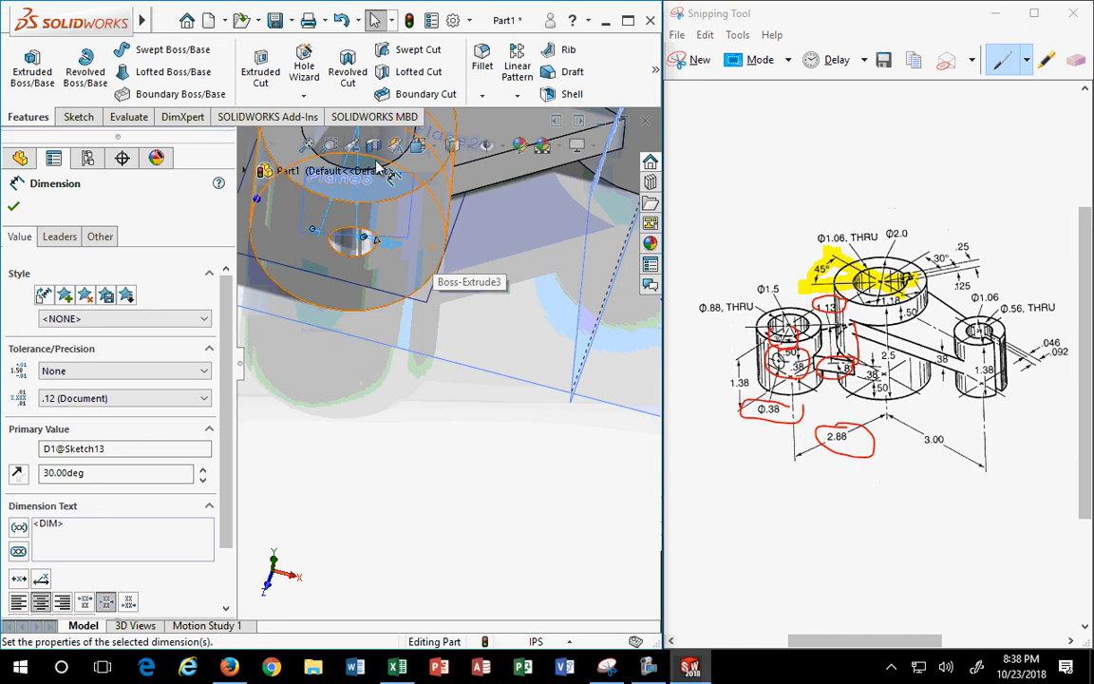
left_click(447, 489)
scroll(463, 385, "up", 6)
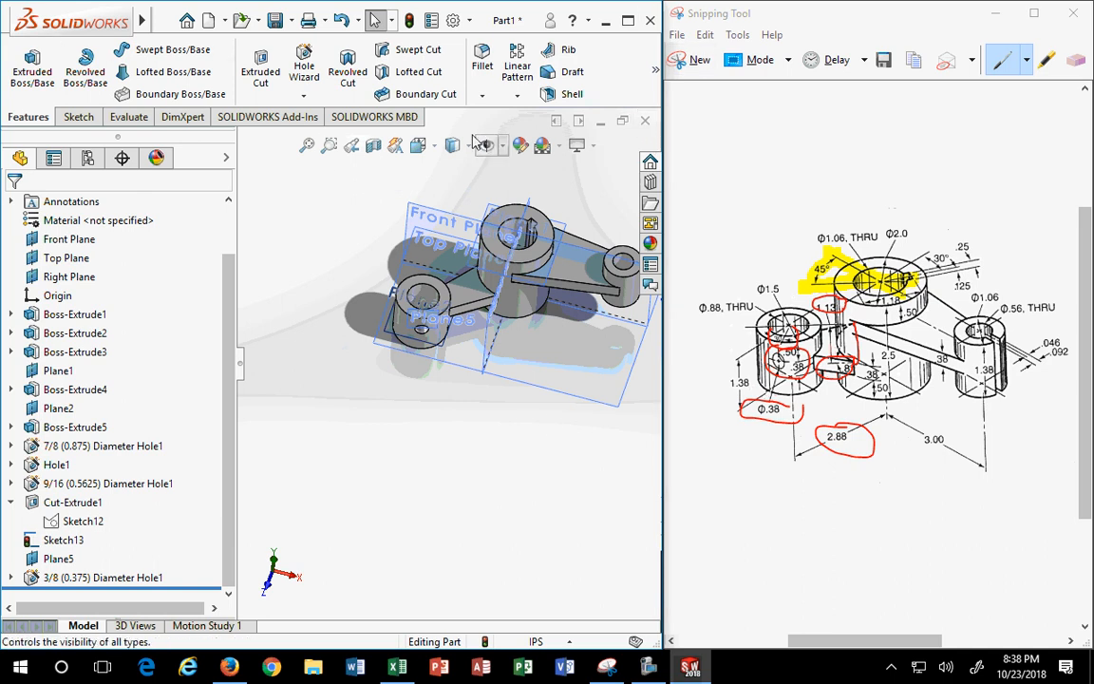
- Show the part in isometric view and narrow the FeatureManager tree panel
left_click(418, 144)
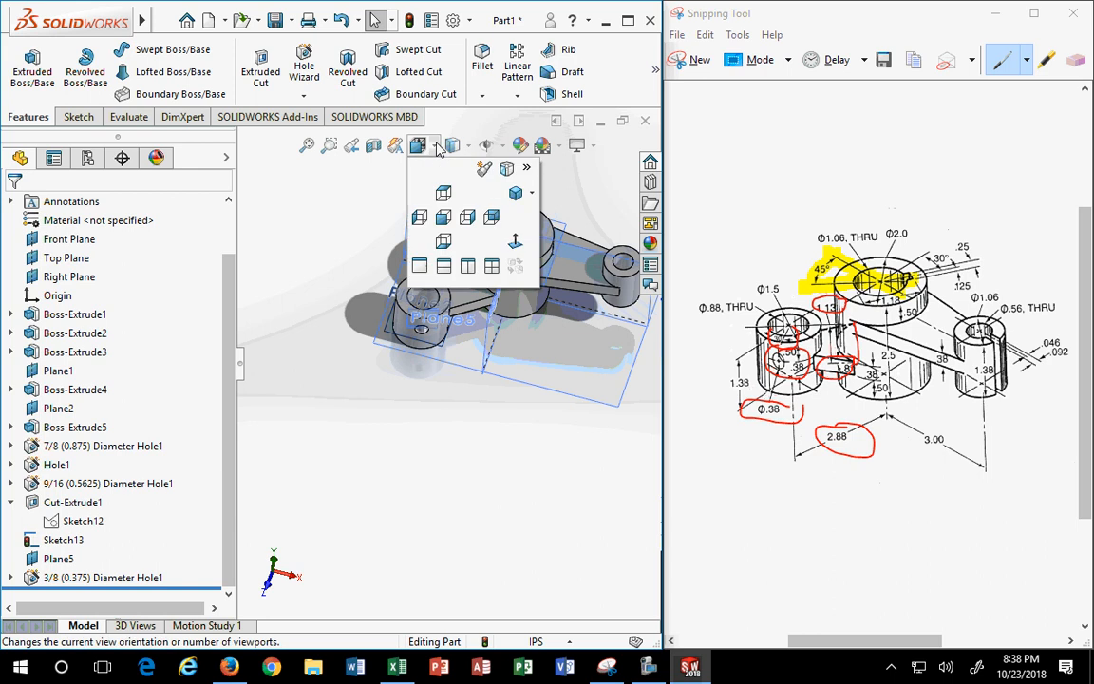
left_click(493, 218)
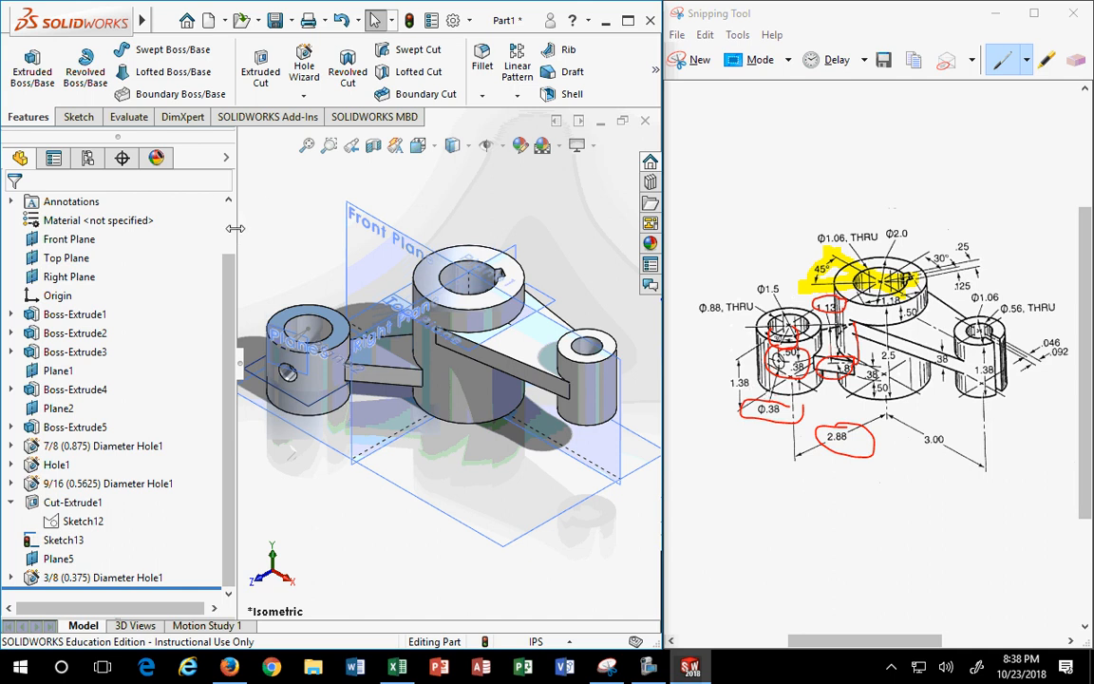
left_click_drag(234, 228, 195, 228)
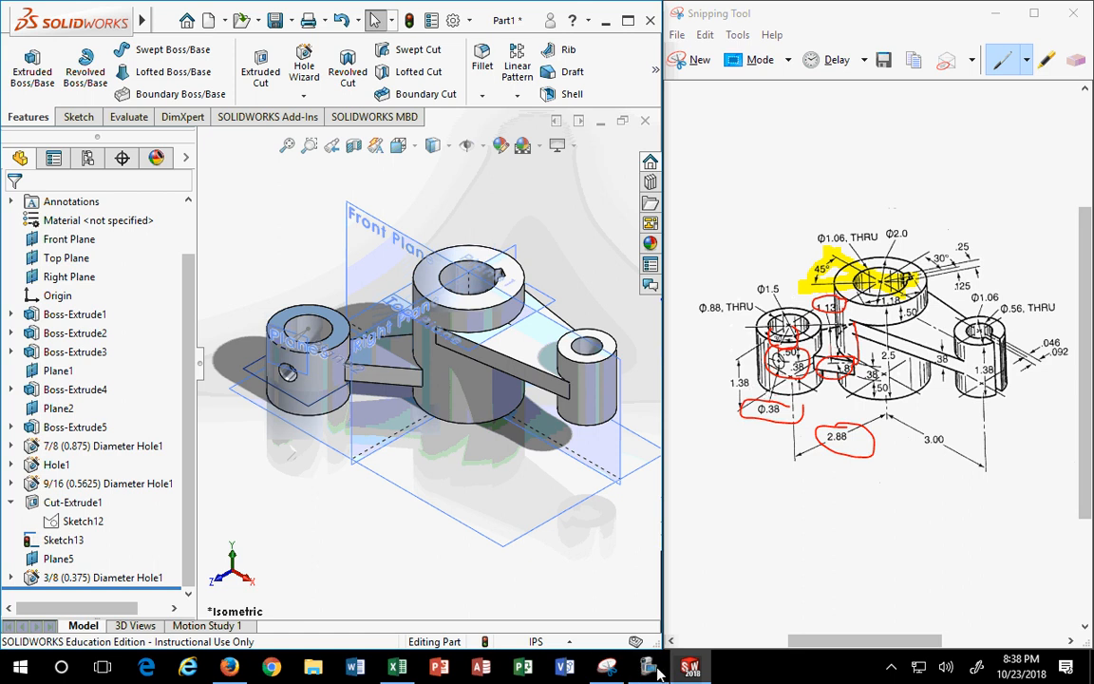